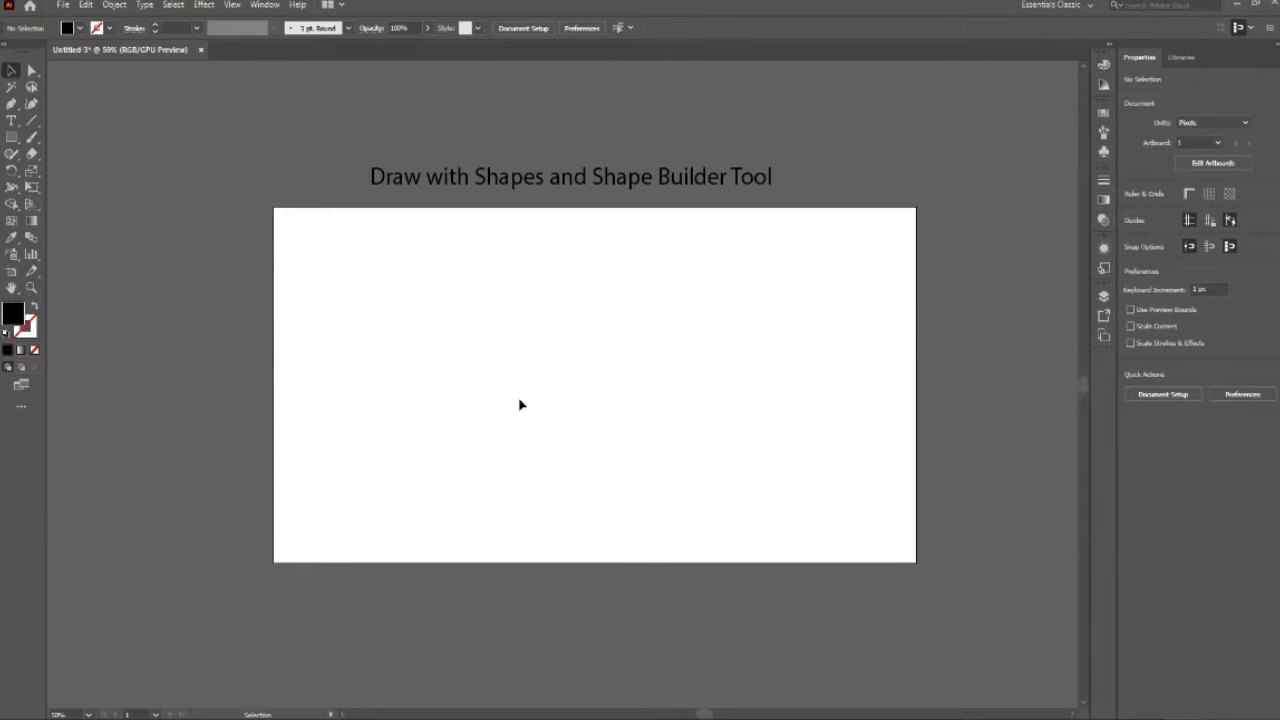
Step: Draw a tall rectangle in the middle of the artboard as an outline with no fill
{"action": "left_click", "coordinate": [10, 142]}
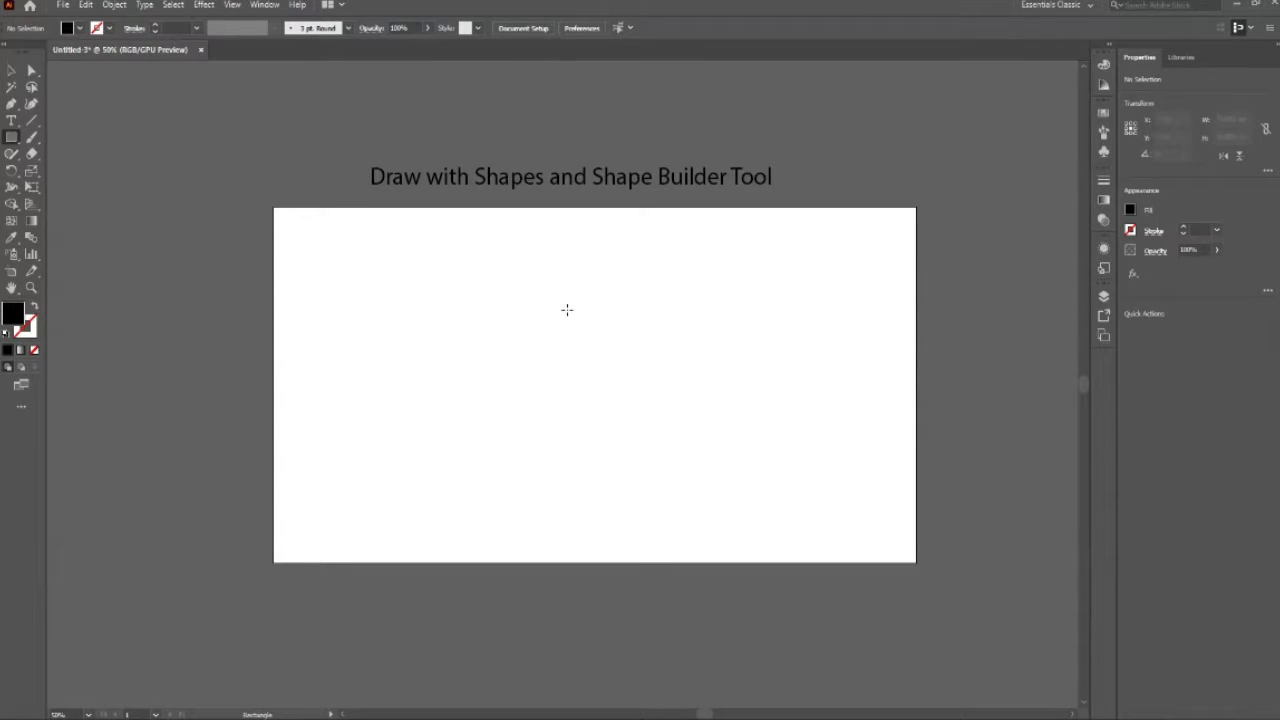
{"action": "left_click_drag", "start_coordinate": [561, 301], "coordinate": [666, 419]}
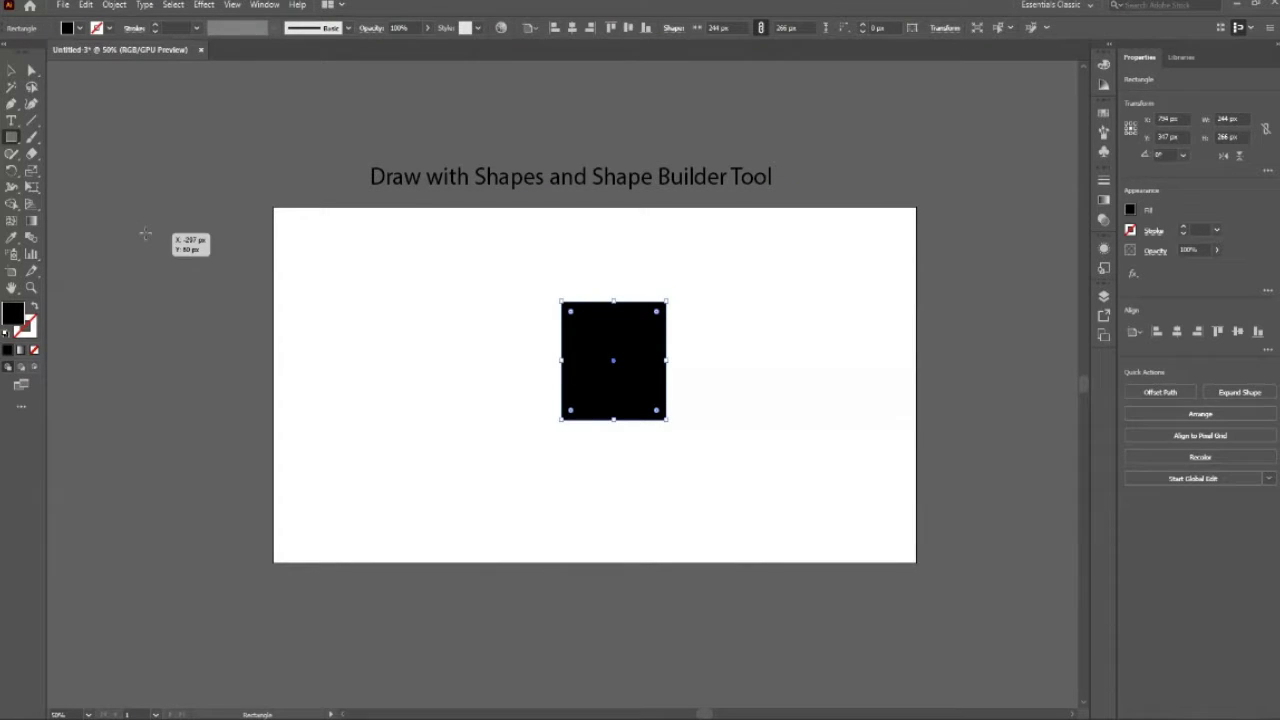
{"action": "key", "text": "shift+x"}
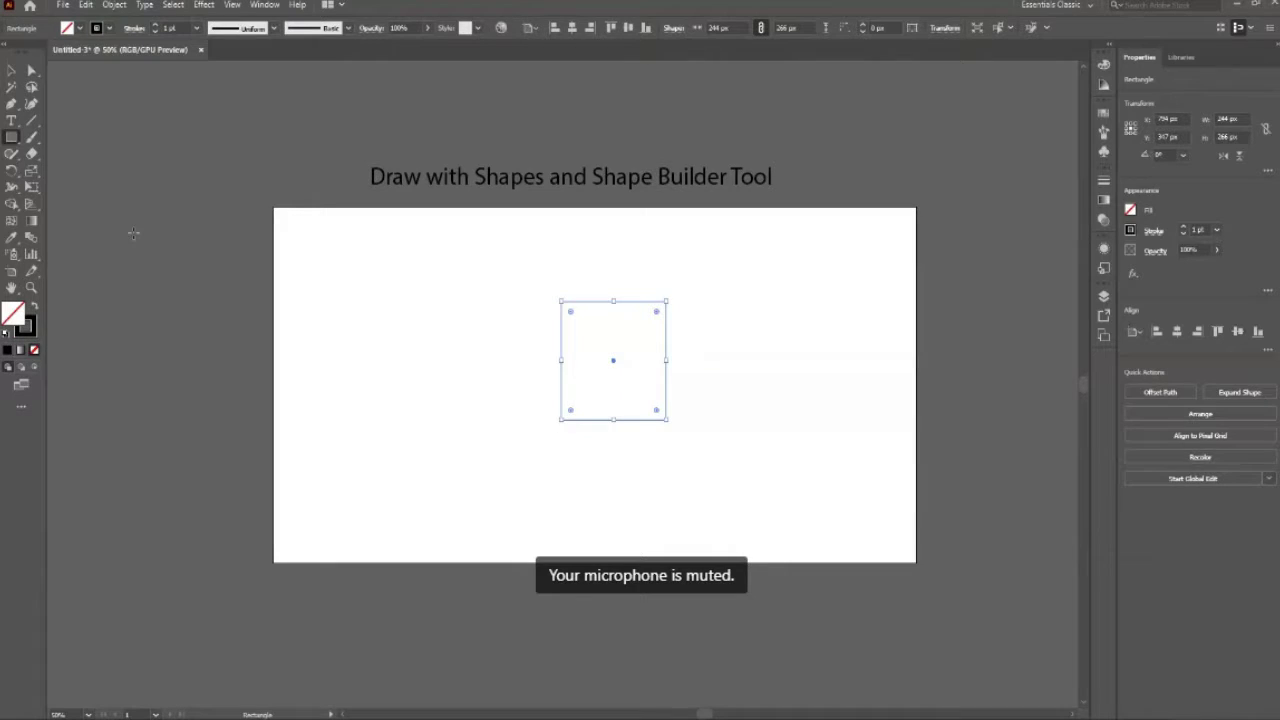
{"action": "left_click", "coordinate": [12, 71]}
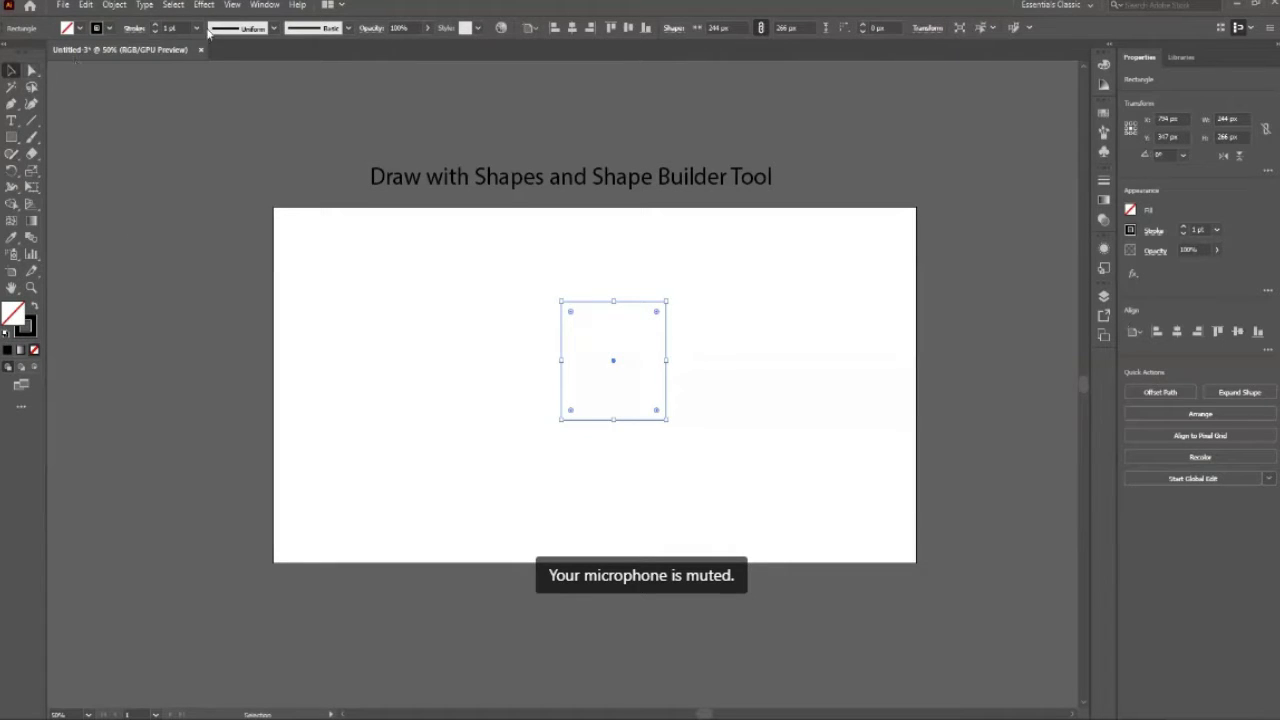
Step: Centre the rectangle on the artboard and set its stroke weight to 10 pt
{"action": "left_click", "coordinate": [155, 26]}
{"action": "left_click", "coordinate": [155, 26]}
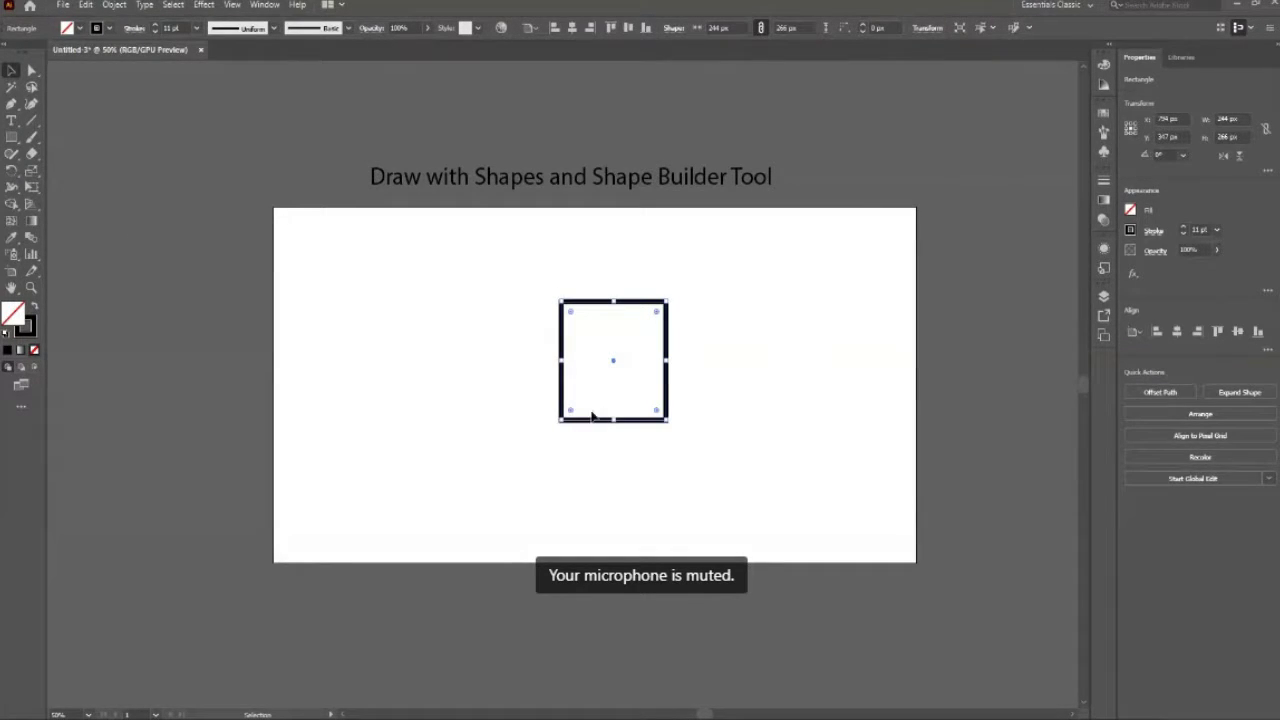
{"action": "left_click", "coordinate": [573, 28]}
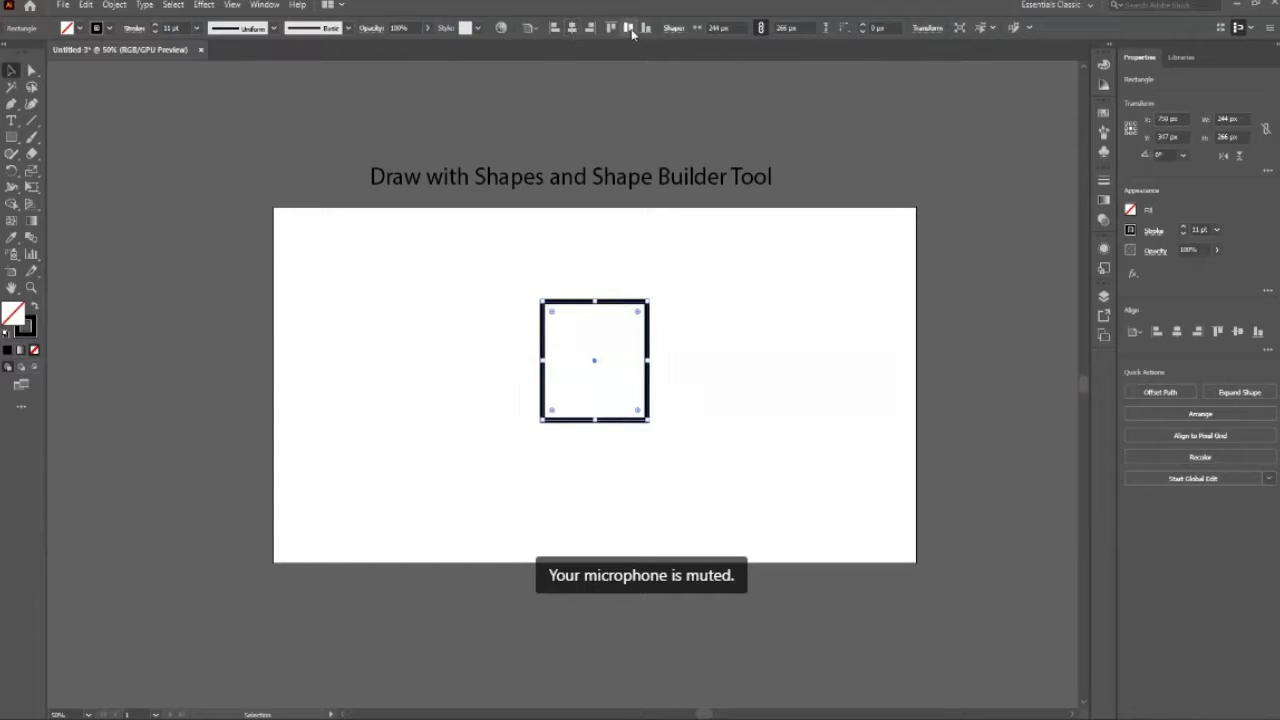
{"action": "left_click", "coordinate": [628, 27]}
{"action": "key", "text": "shift+x"}
{"action": "key", "text": "shift+x"}
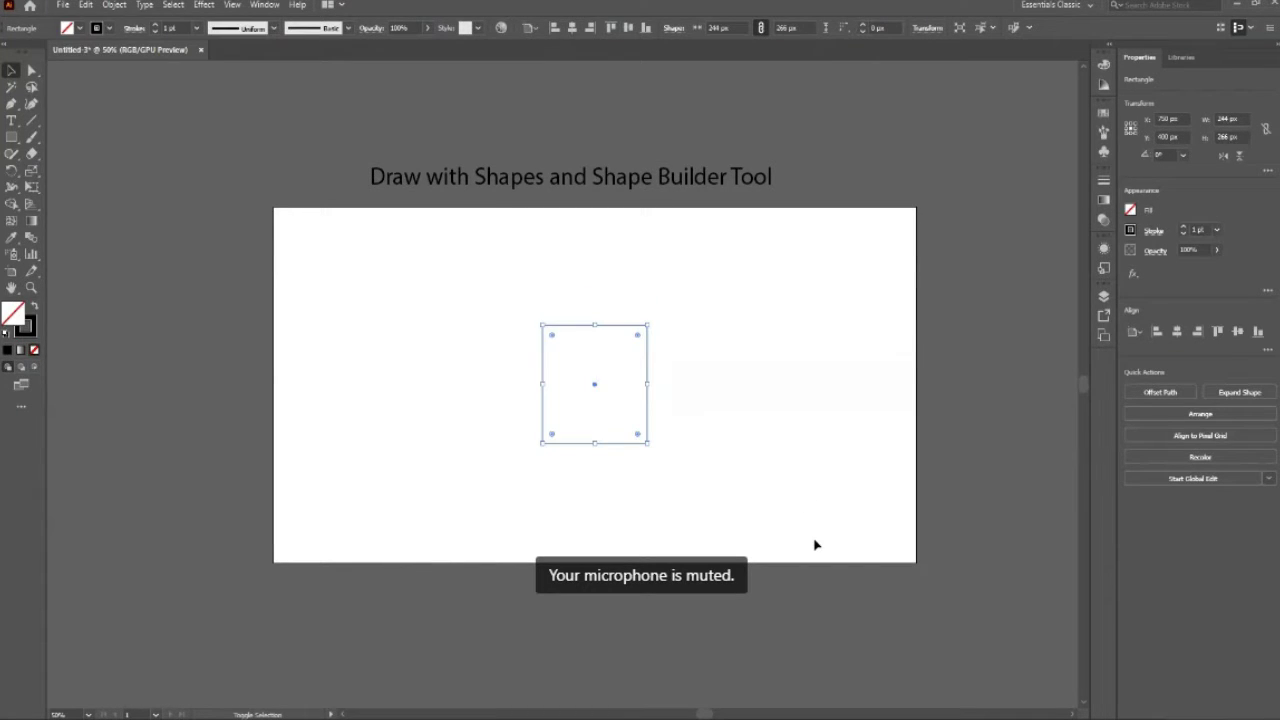
{"action": "key", "text": "shift+x"}
{"action": "key", "text": "shift+x"}
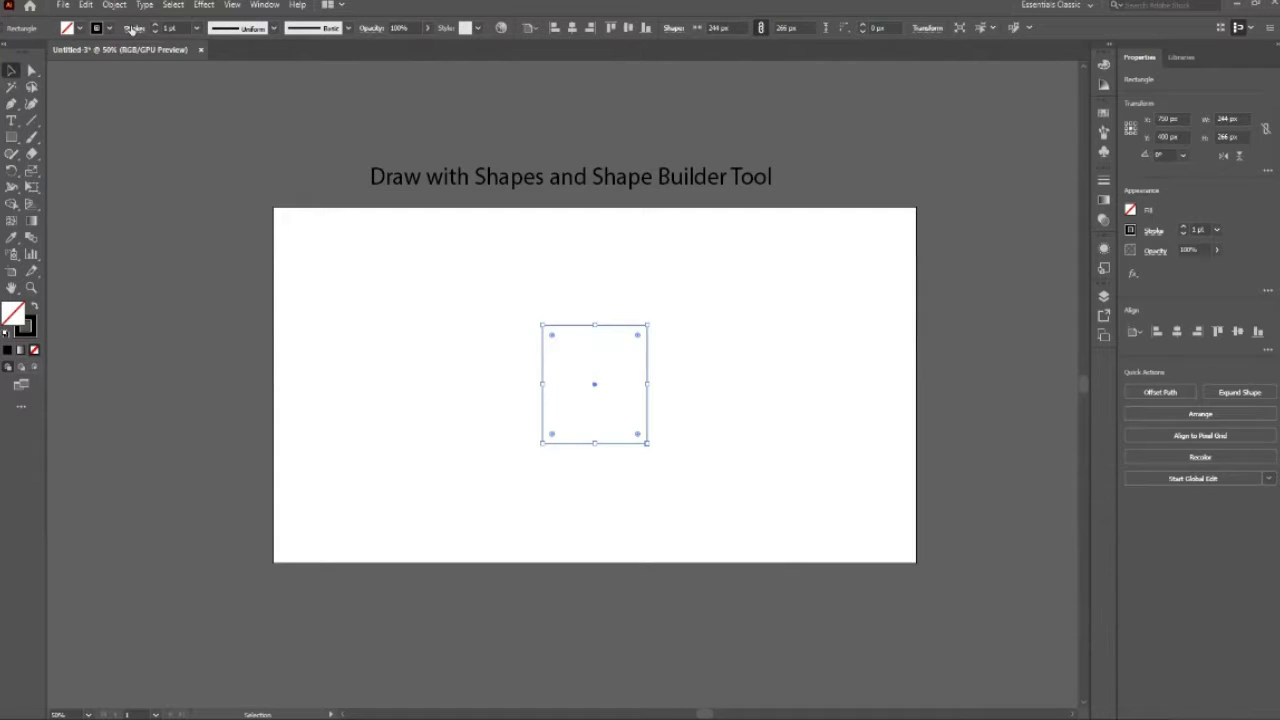
{"action": "type", "text": "10"}
{"action": "key", "text": "Return"}
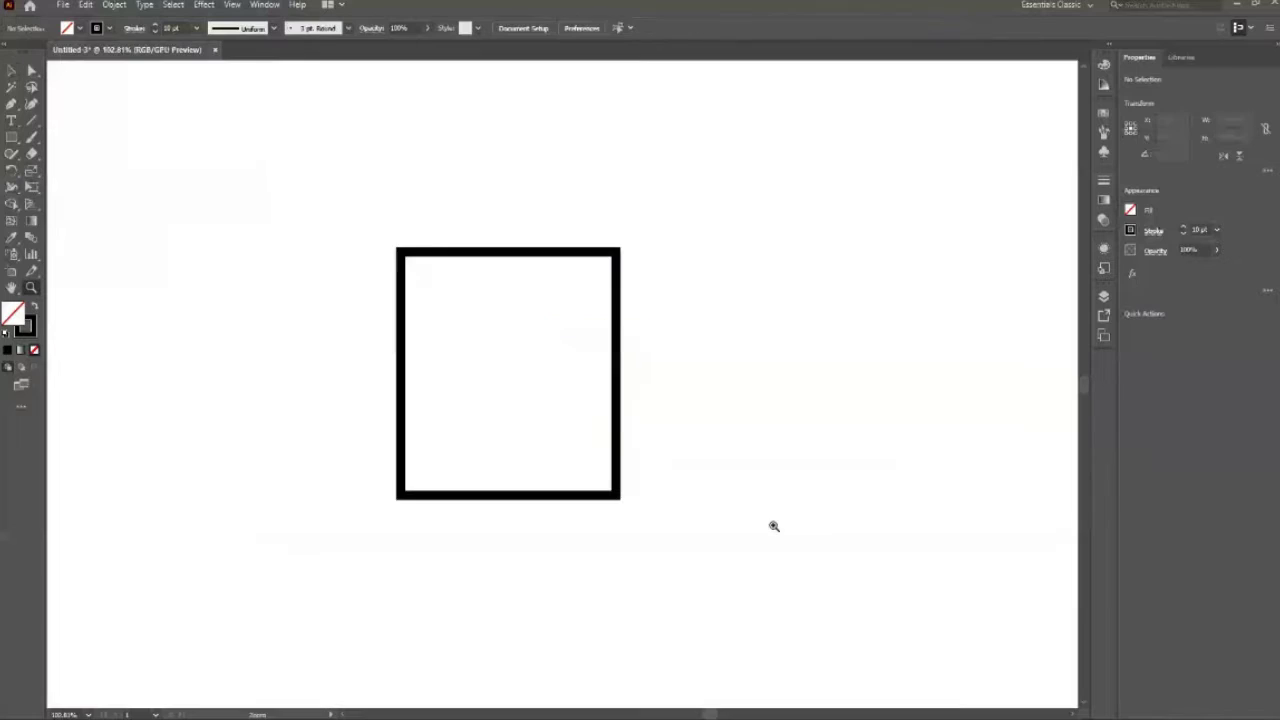
Step: Drag the rectangle's live corner widget inward to round all its corners
{"action": "left_click", "coordinate": [556, 496]}
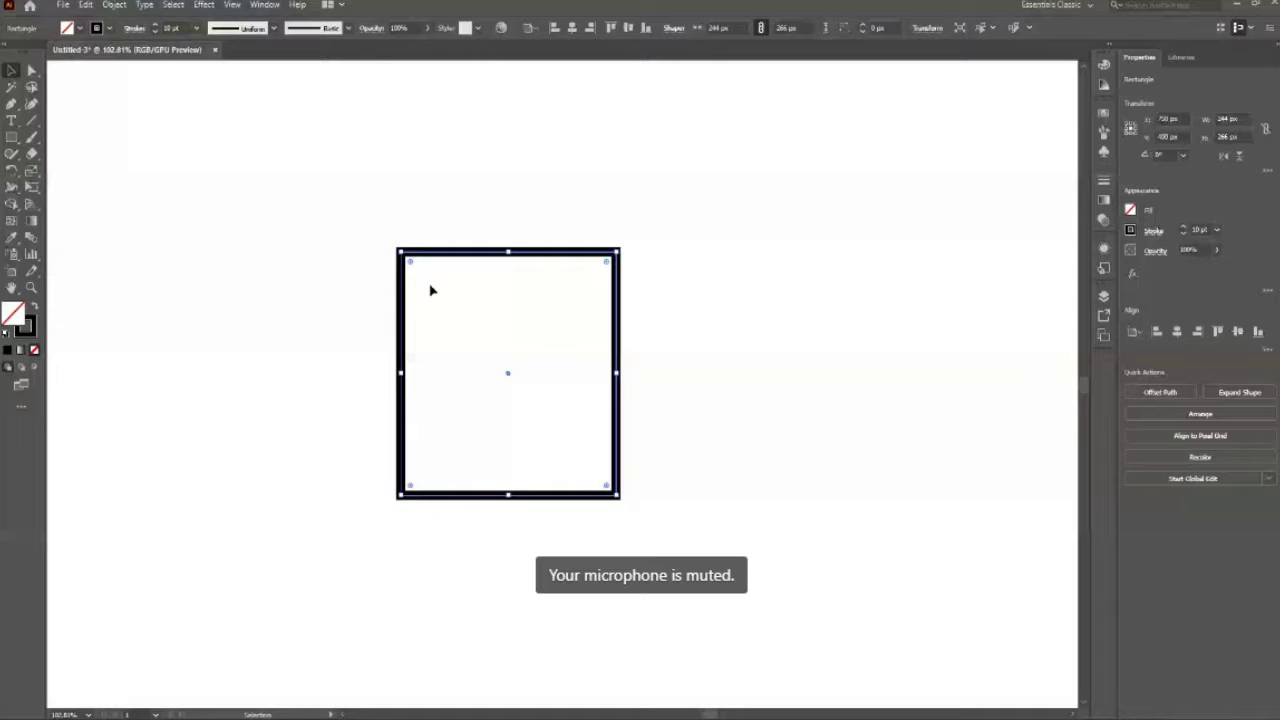
{"action": "left_click_drag", "start_coordinate": [409, 261], "coordinate": [411, 272]}
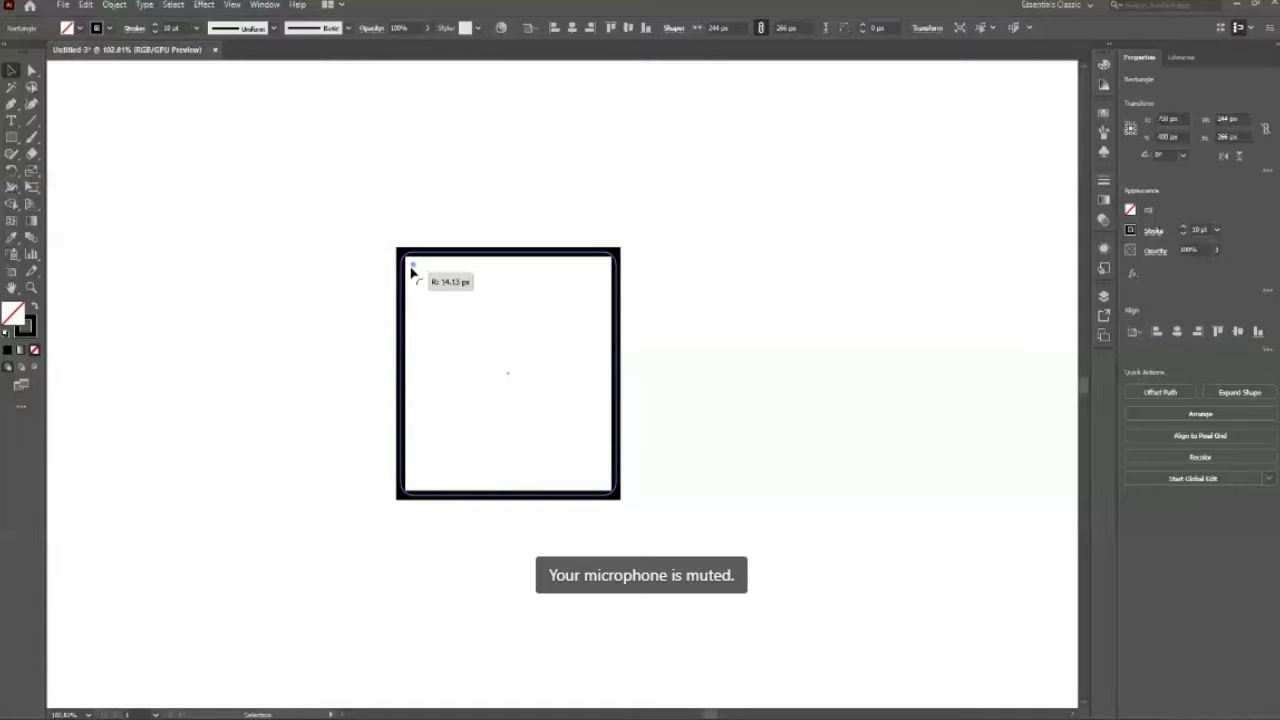
{"action": "left_click", "coordinate": [508, 342]}
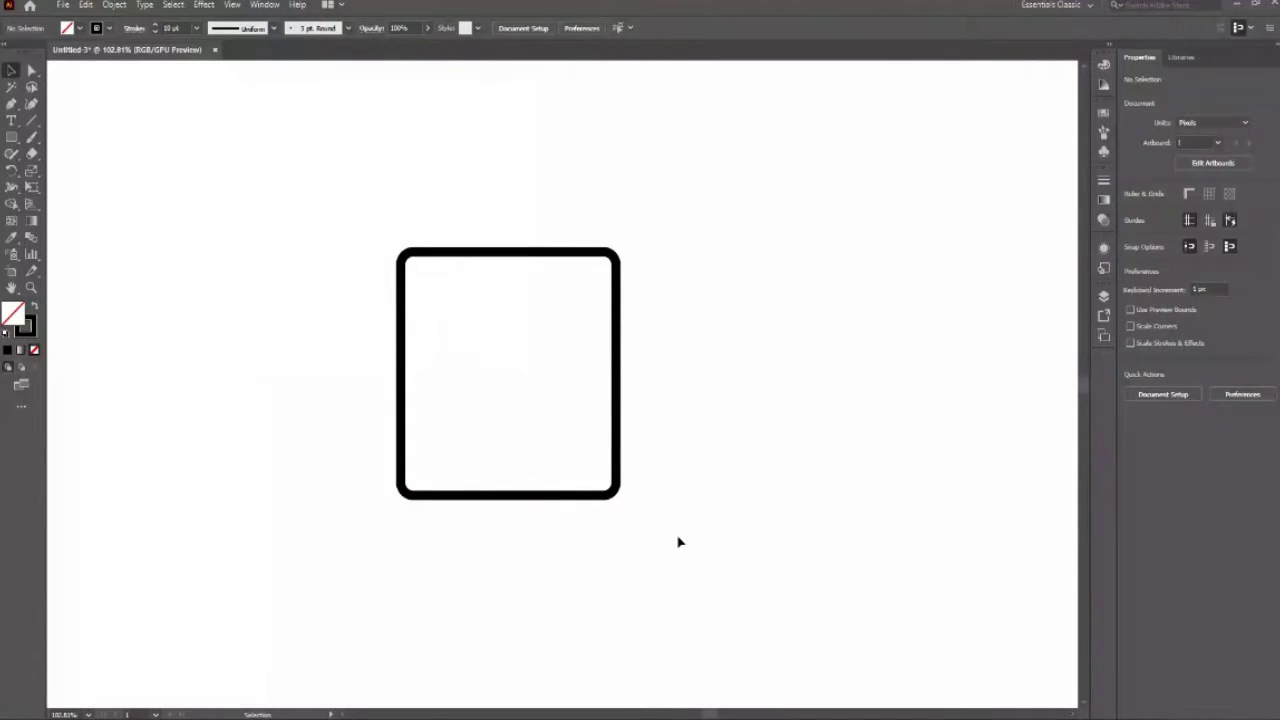
{"action": "left_click", "coordinate": [11, 137]}
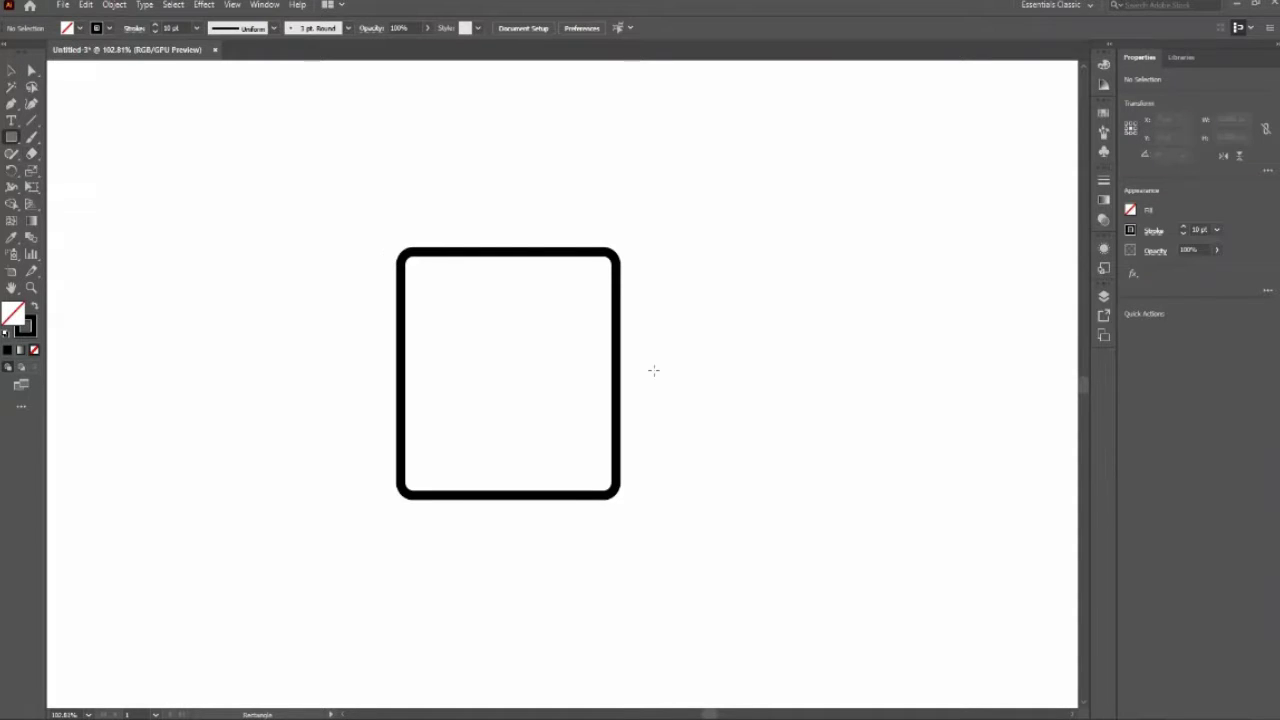
Step: Draw a thin bar near the top inside the frame with a solid black fill
{"action": "mouse_move", "coordinate": [471, 289]}
{"action": "left_mouse_down"}
{"action": "mouse_move", "coordinate": [488, 307]}
{"action": "mouse_move", "coordinate": [575, 304]}
{"action": "left_mouse_up"}
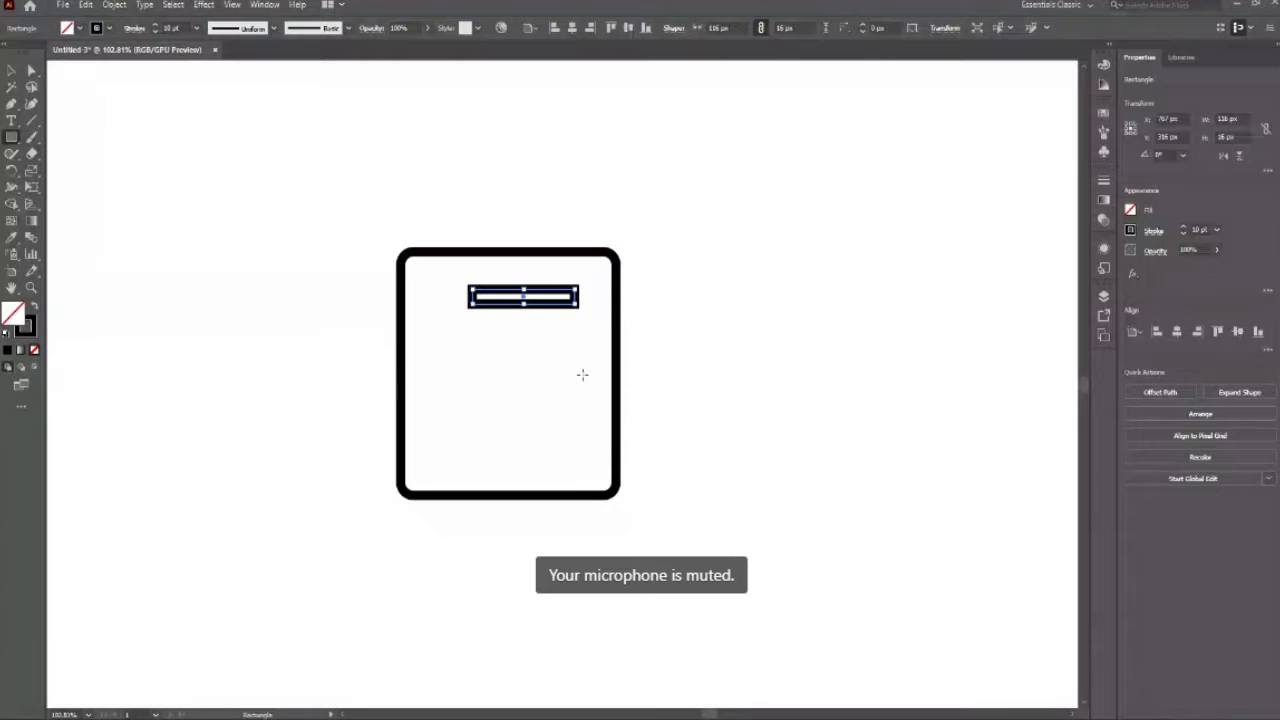
{"action": "key", "text": "shift+x"}
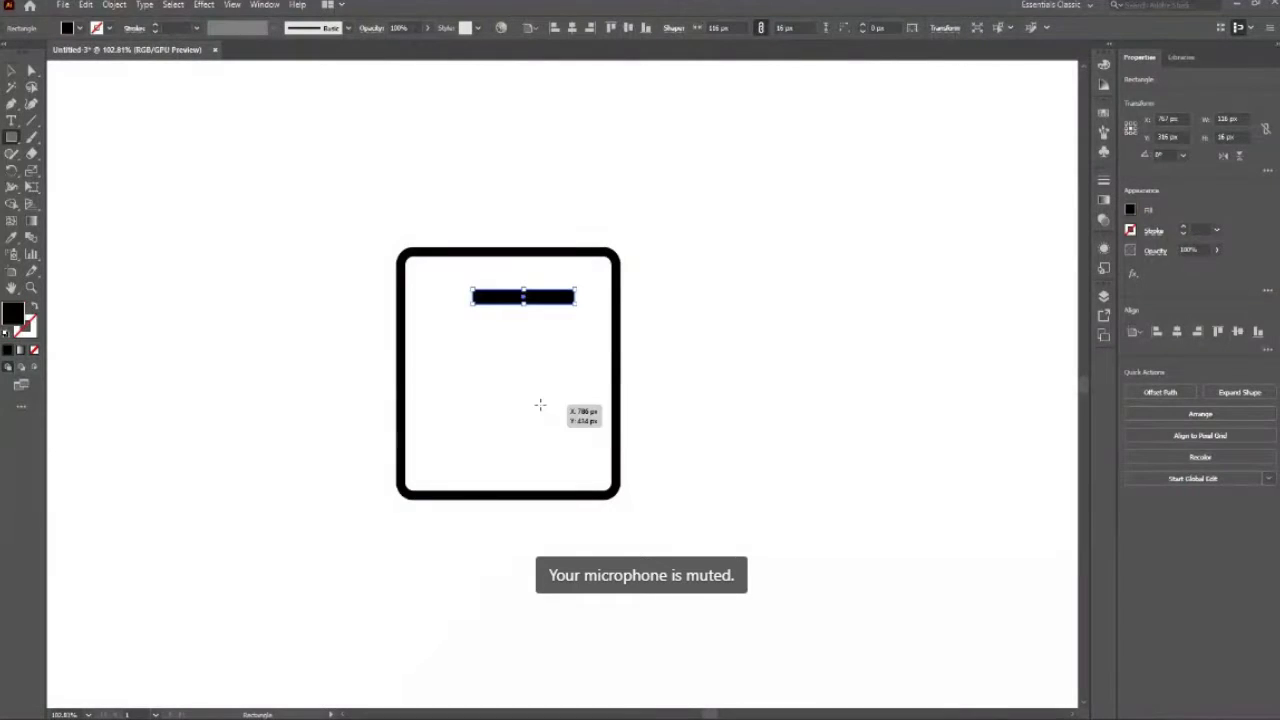
{"action": "key", "text": "ctrl+shift+a"}
Step: Zoom in and drag the bar's corner widgets to fully round its ends
{"action": "key", "text": "z"}
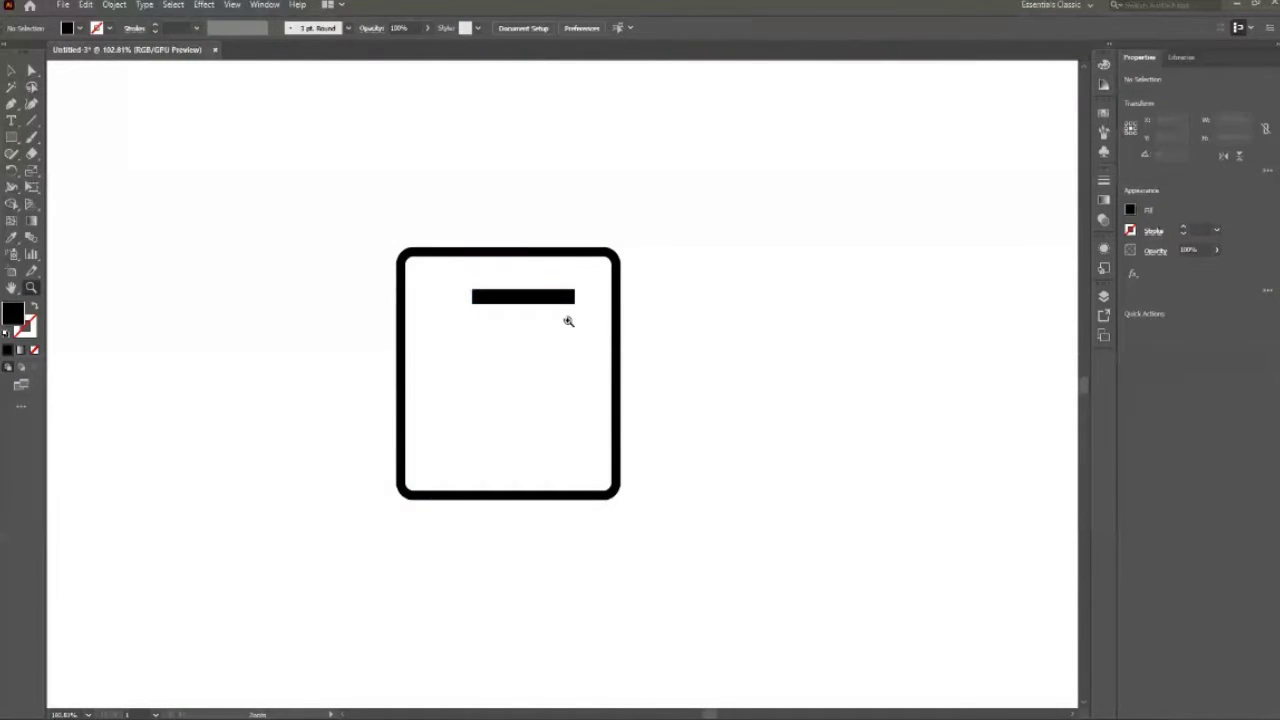
{"action": "left_click_drag", "start_coordinate": [568, 321], "coordinate": [620, 321]}
{"action": "key", "text": "v"}
{"action": "left_click", "coordinate": [580, 295]}
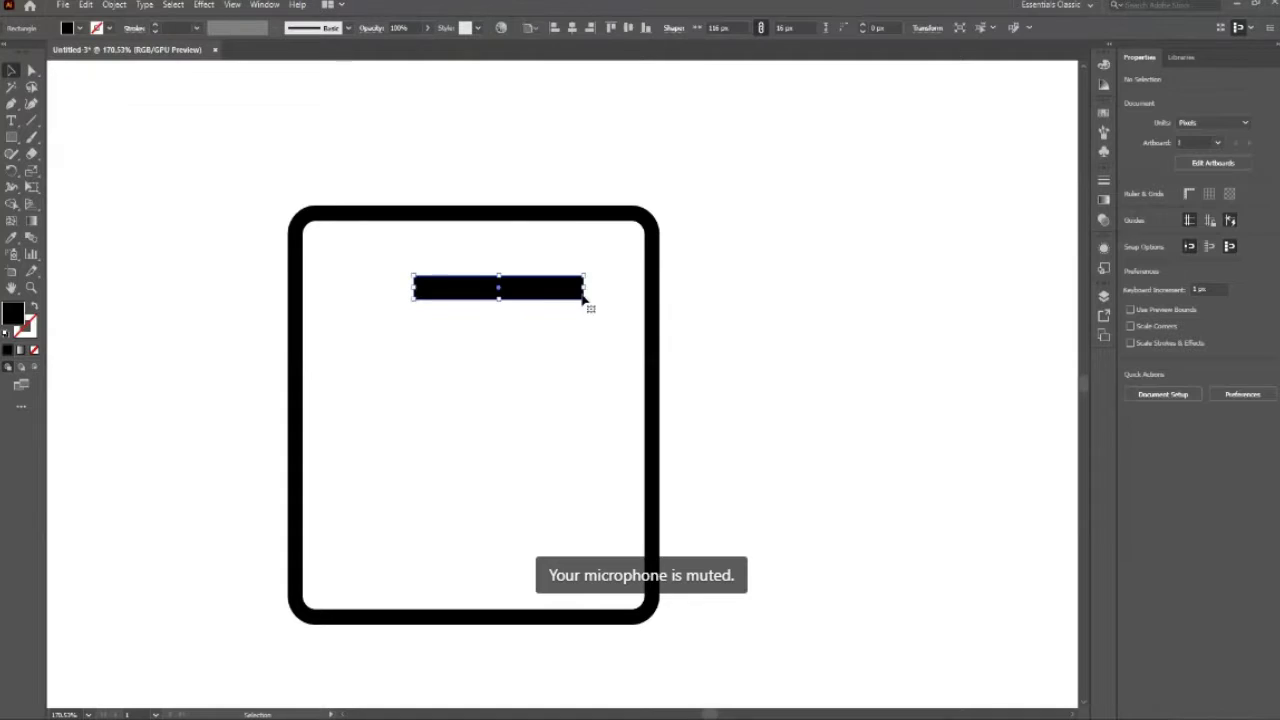
{"action": "key", "text": "a"}
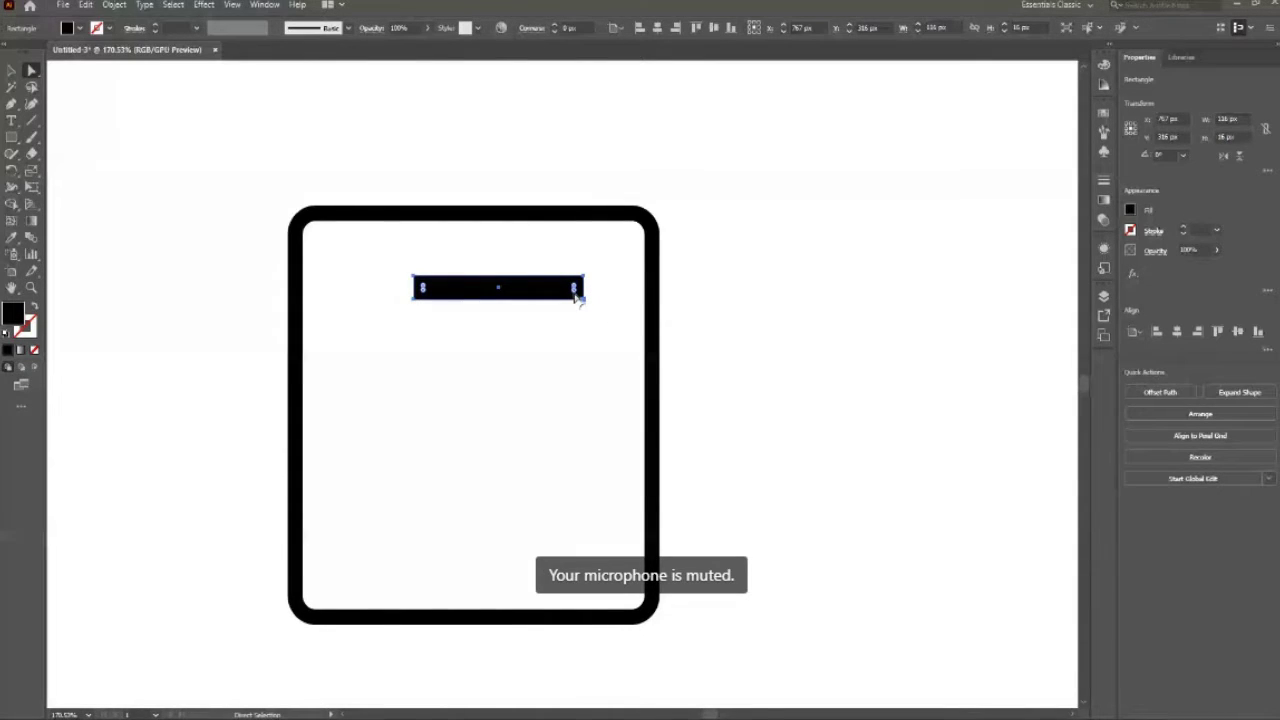
{"action": "left_click_drag", "start_coordinate": [575, 296], "coordinate": [573, 293]}
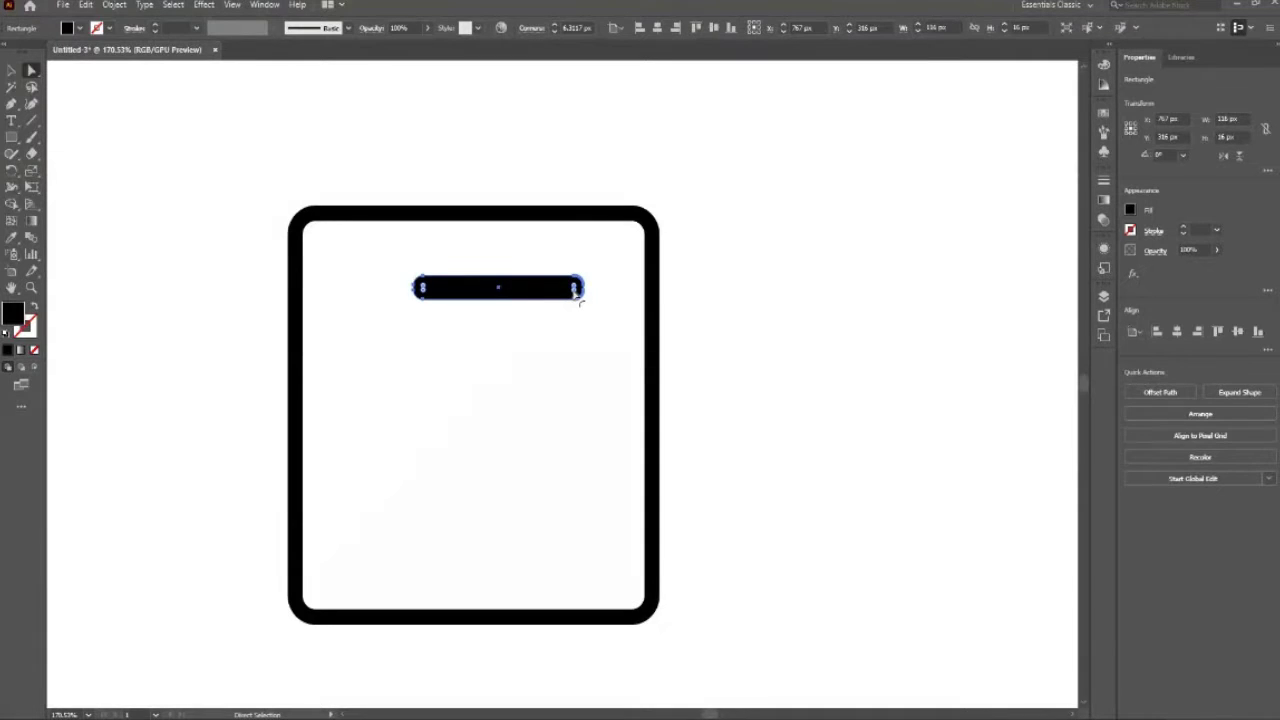
{"action": "left_click", "coordinate": [579, 373]}
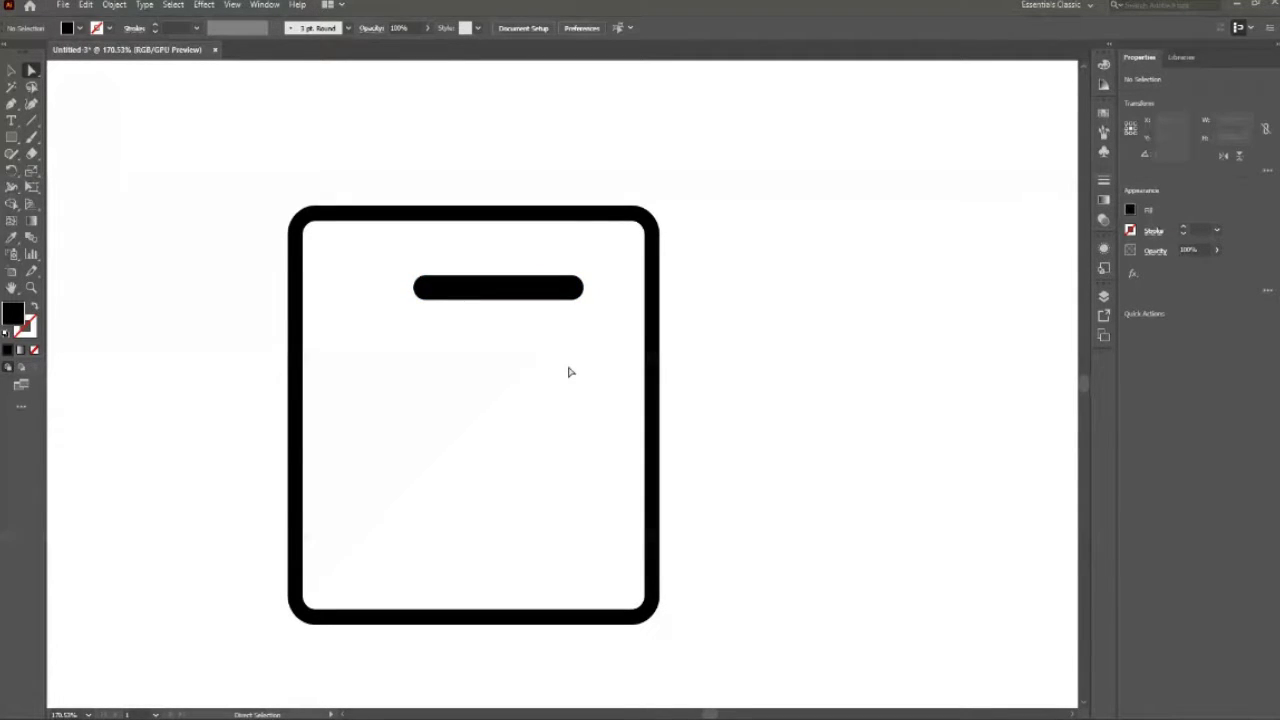
{"action": "key", "text": "v"}
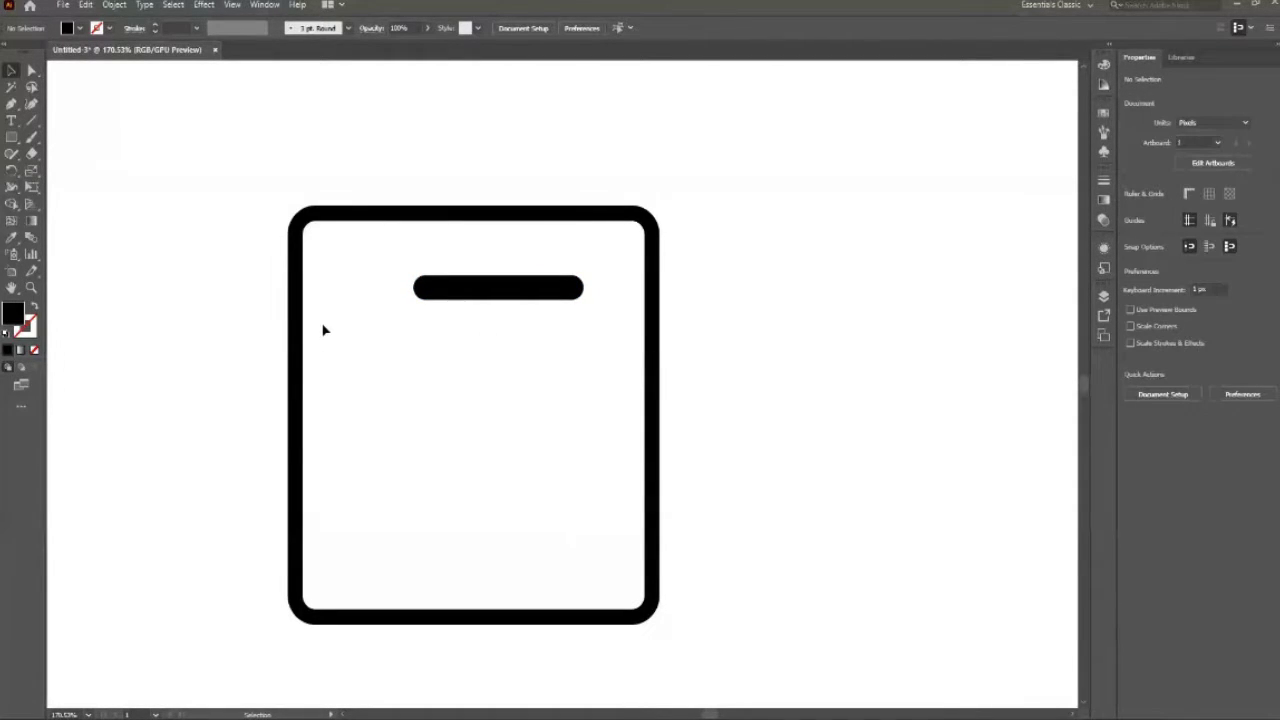
Step: Draw a small square left of the bar with a 9 pt outline and no fill
{"action": "key", "text": "l"}
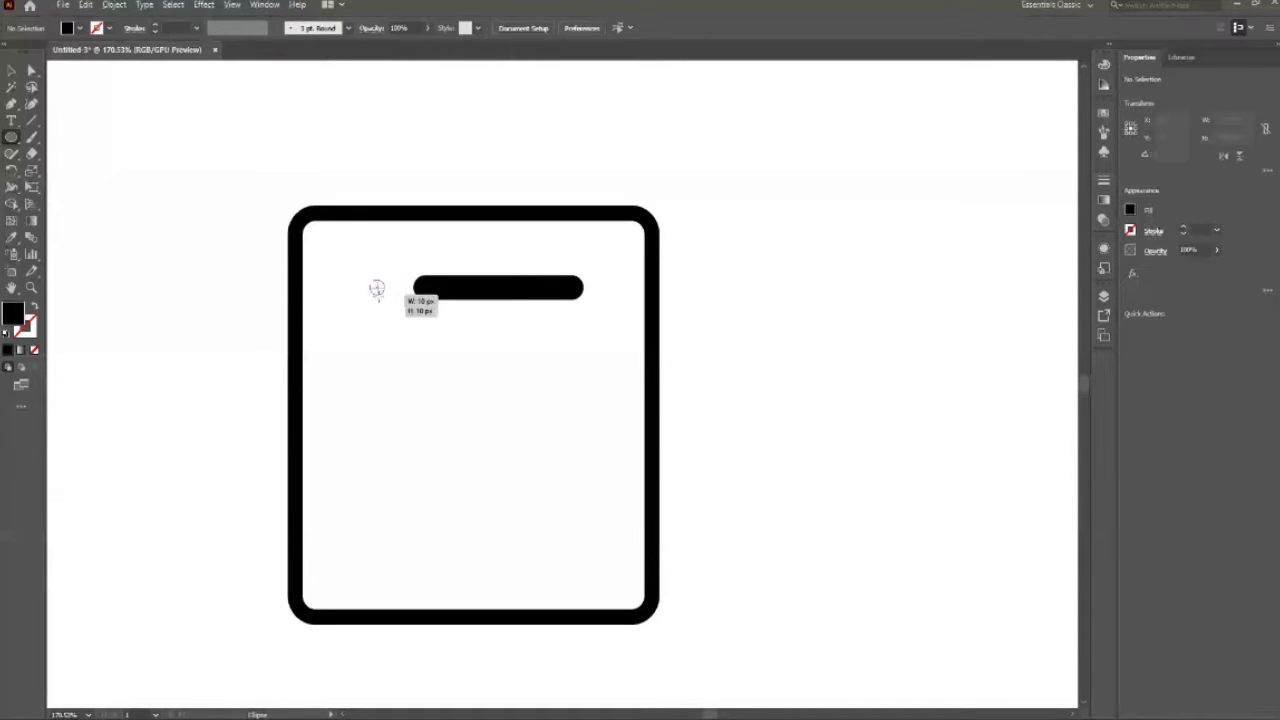
{"action": "left_click_drag", "start_coordinate": [375, 287], "coordinate": [383, 305]}
{"action": "key", "text": "ctrl+z"}
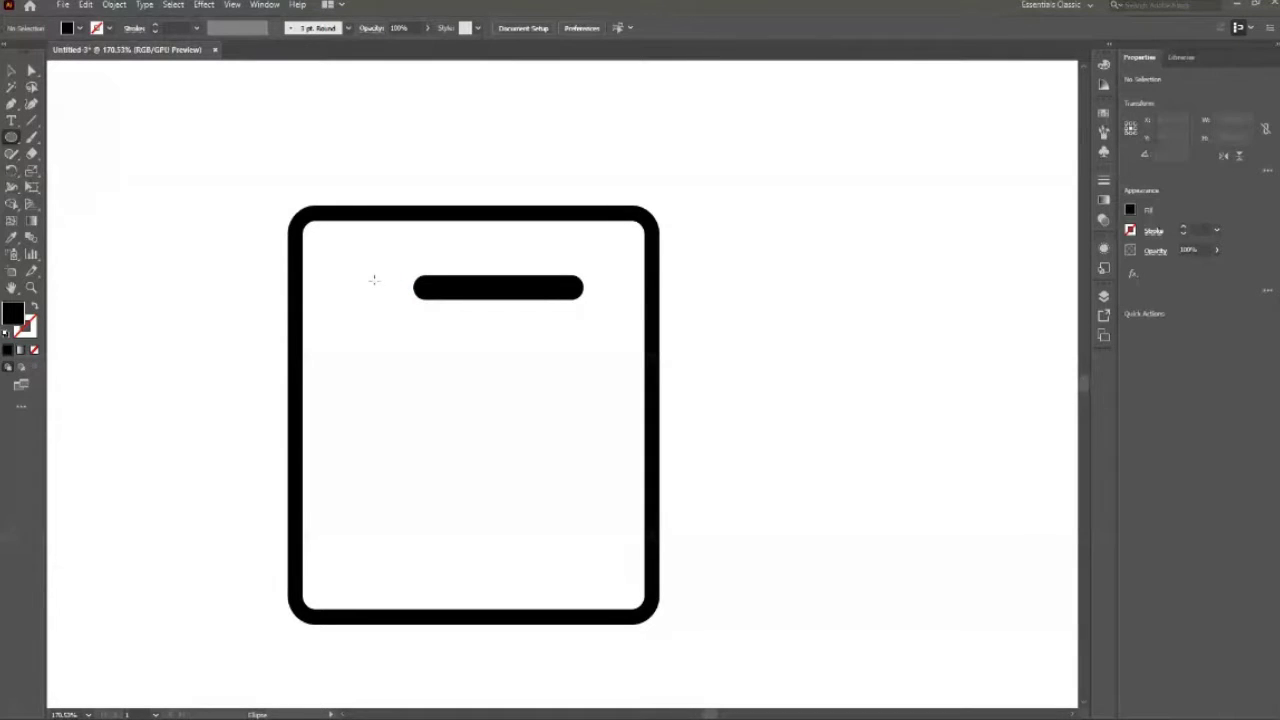
{"action": "key", "text": "m"}
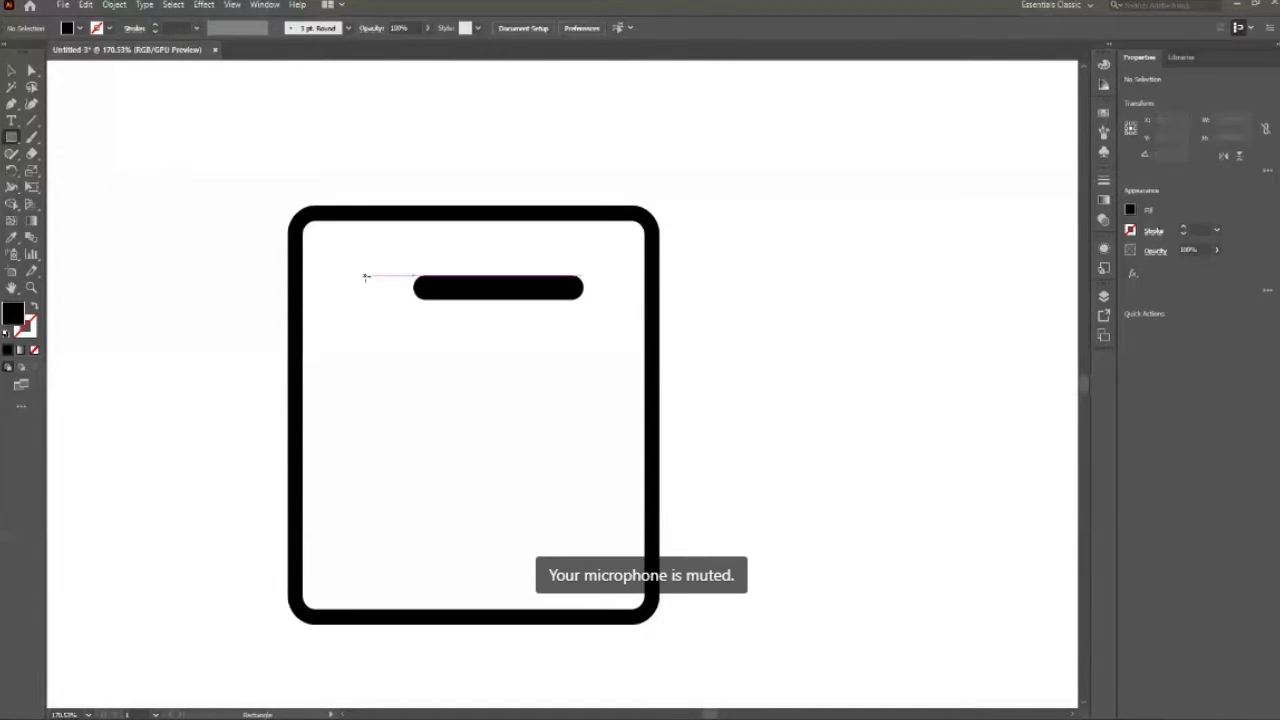
{"action": "left_click_drag", "start_coordinate": [357, 271], "coordinate": [400, 316]}
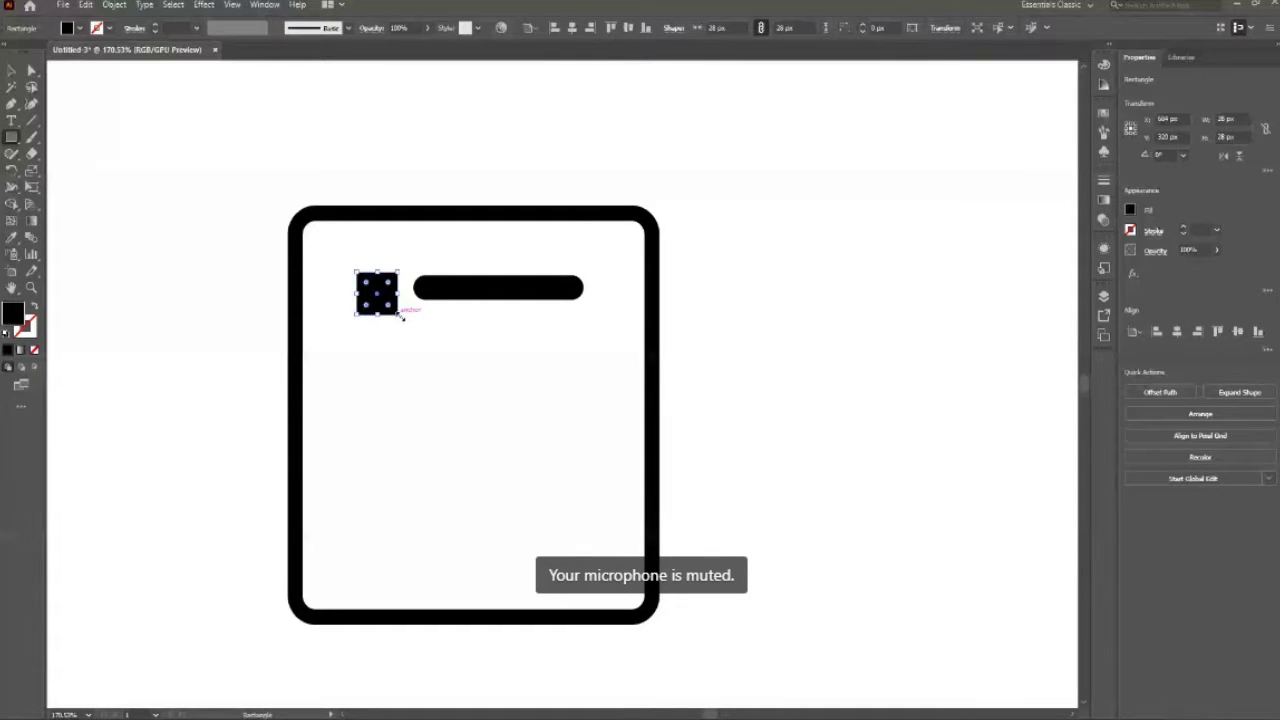
{"action": "key", "text": "shift+x"}
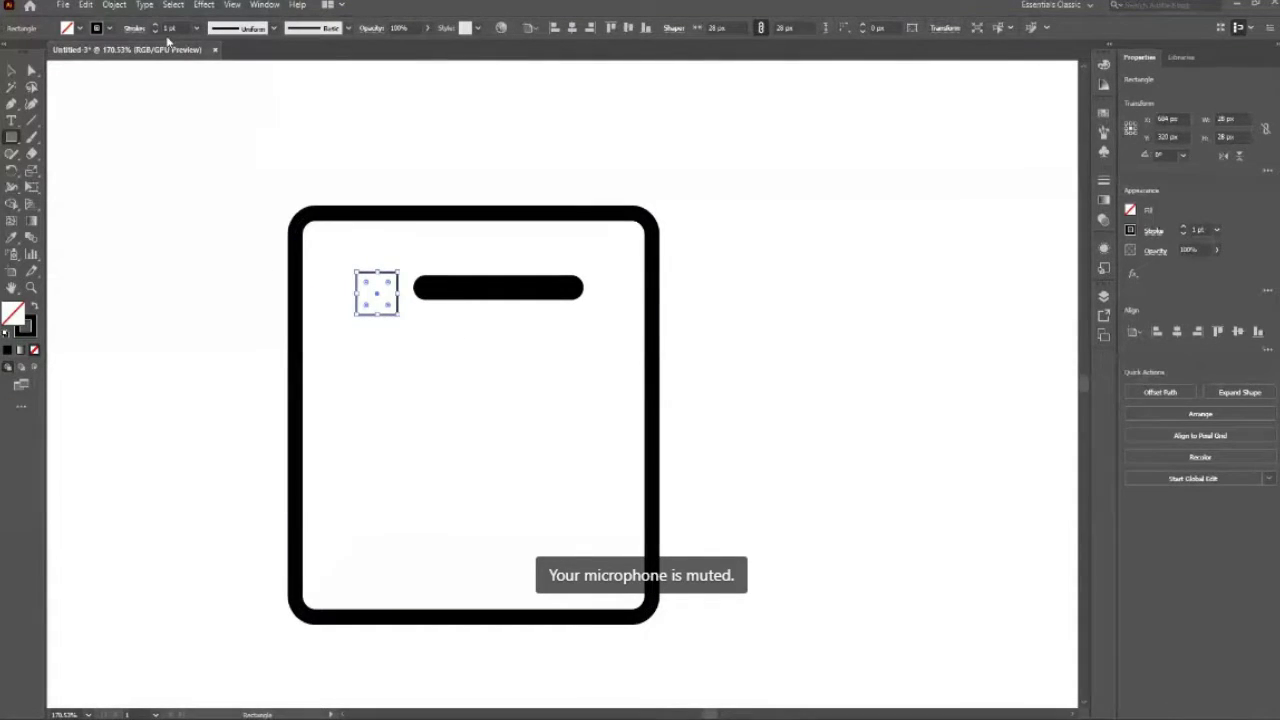
{"action": "left_click", "coordinate": [156, 25]}
{"action": "left_click", "coordinate": [156, 25]}
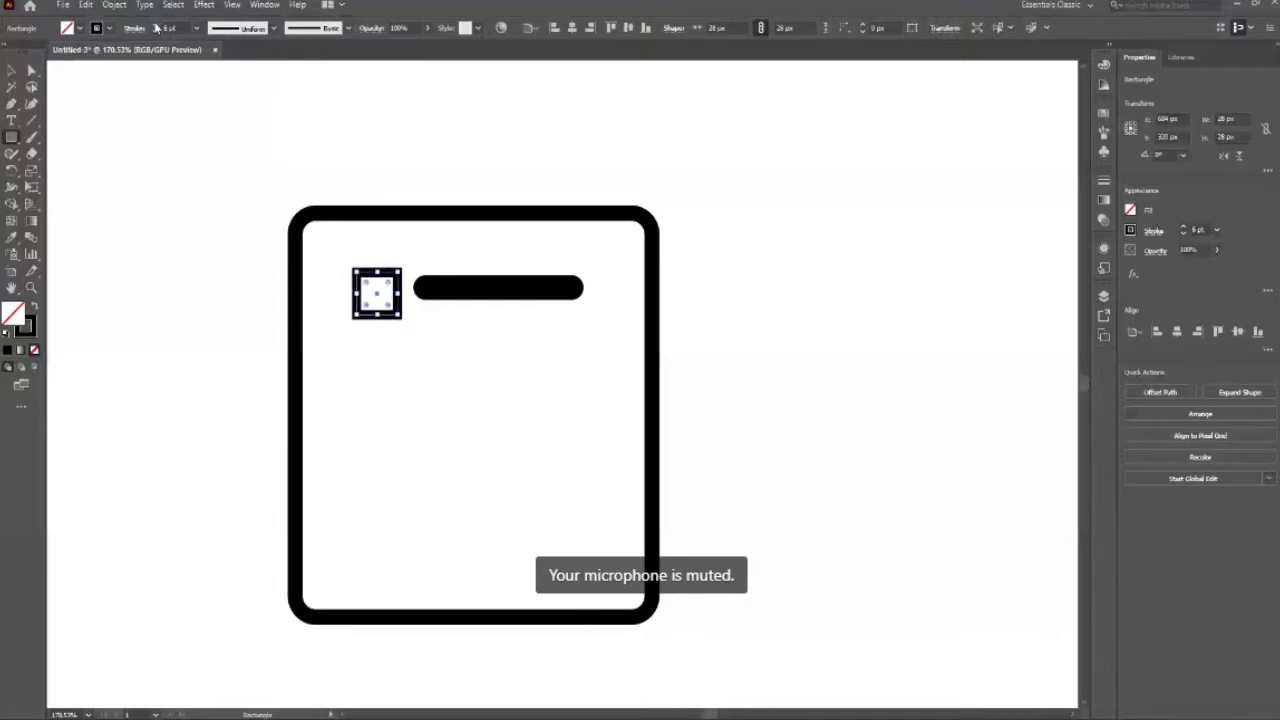
{"action": "left_click", "coordinate": [156, 25]}
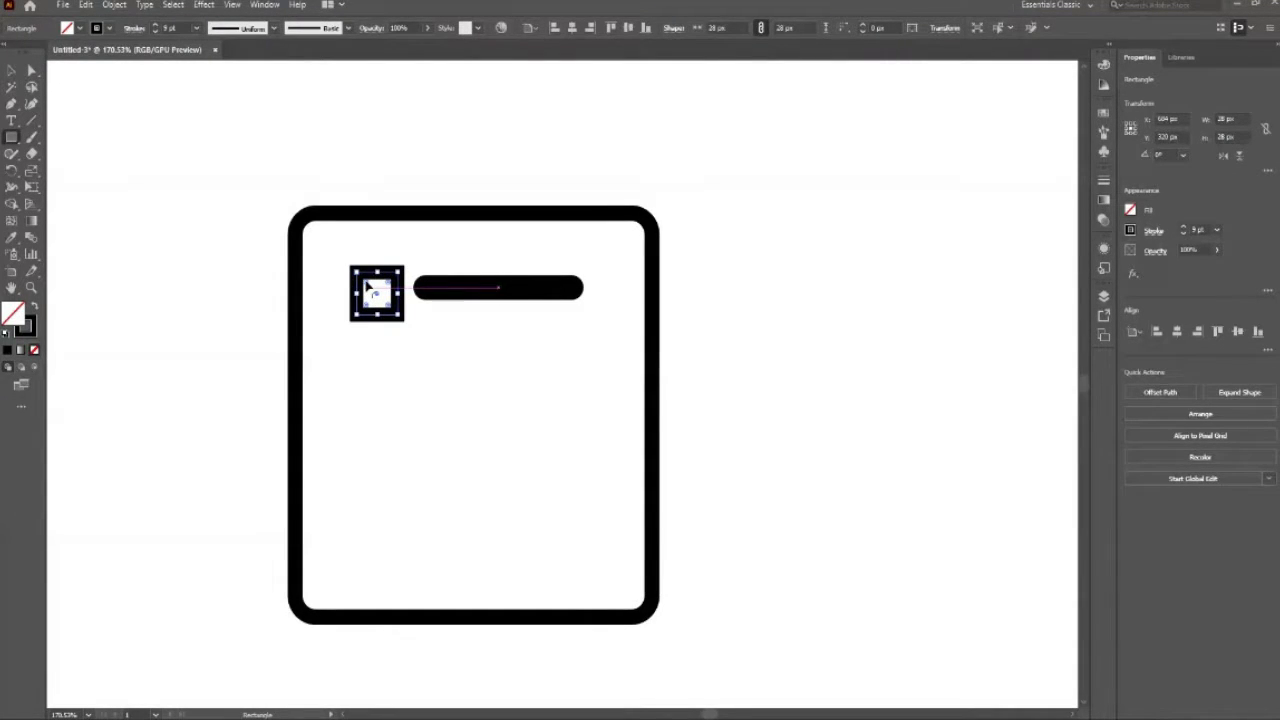
Step: Round the small square's corners and widen the black bar slightly to the right
{"action": "left_click_drag", "start_coordinate": [368, 286], "coordinate": [366, 290]}
{"action": "left_click", "coordinate": [11, 70]}
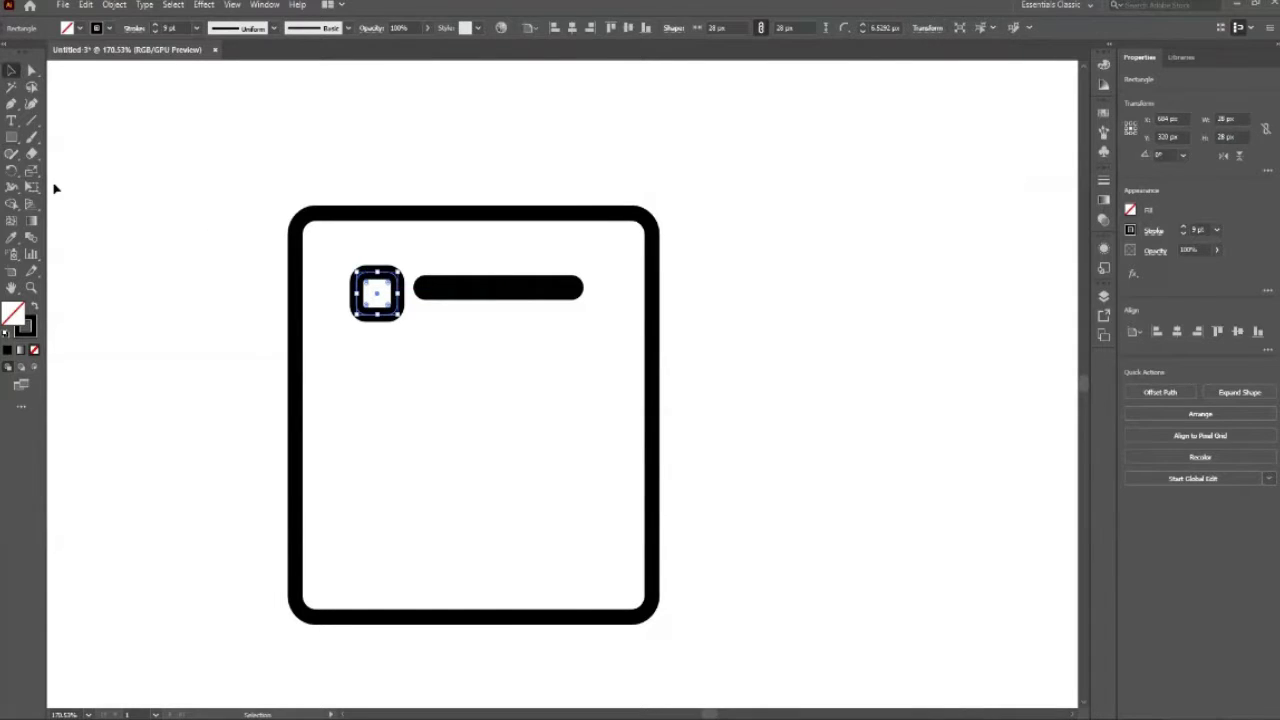
{"action": "left_click", "coordinate": [450, 340]}
{"action": "left_click", "coordinate": [574, 299]}
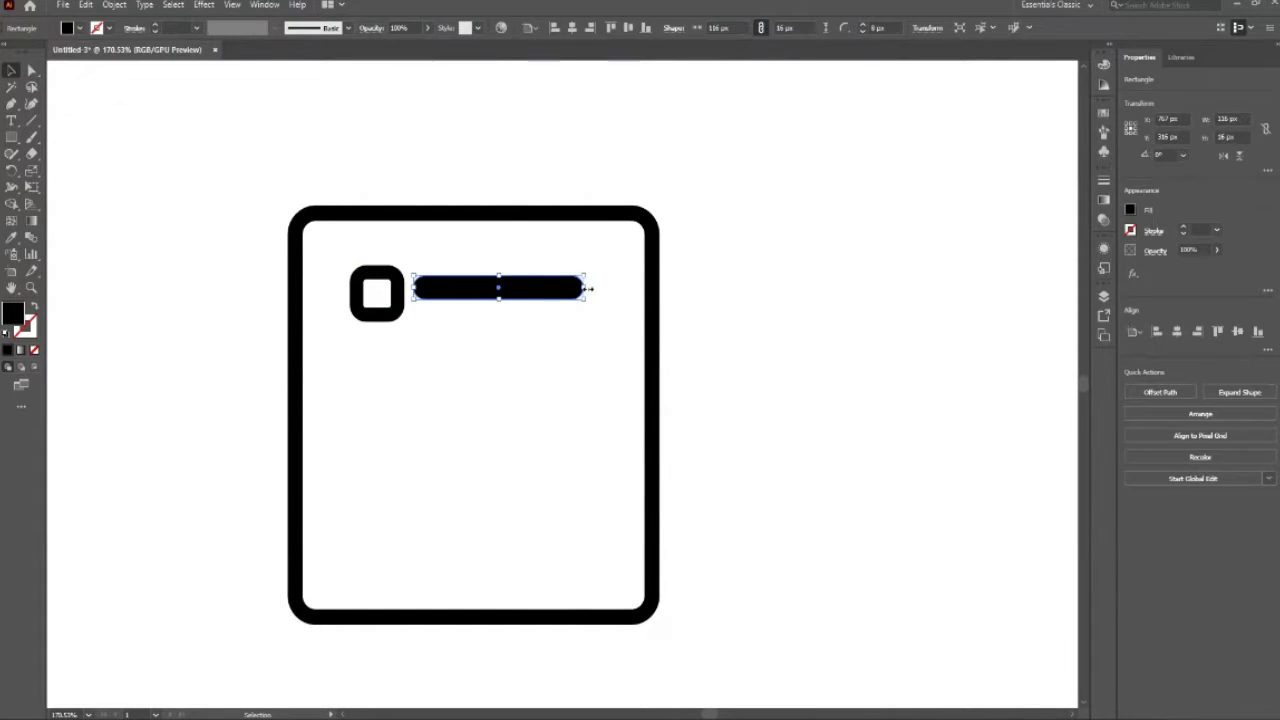
{"action": "left_click_drag", "start_coordinate": [586, 288], "coordinate": [591, 289]}
Step: Align the square's vertical centre to the bar, using the bar as key object
{"action": "left_click", "coordinate": [563, 337]}
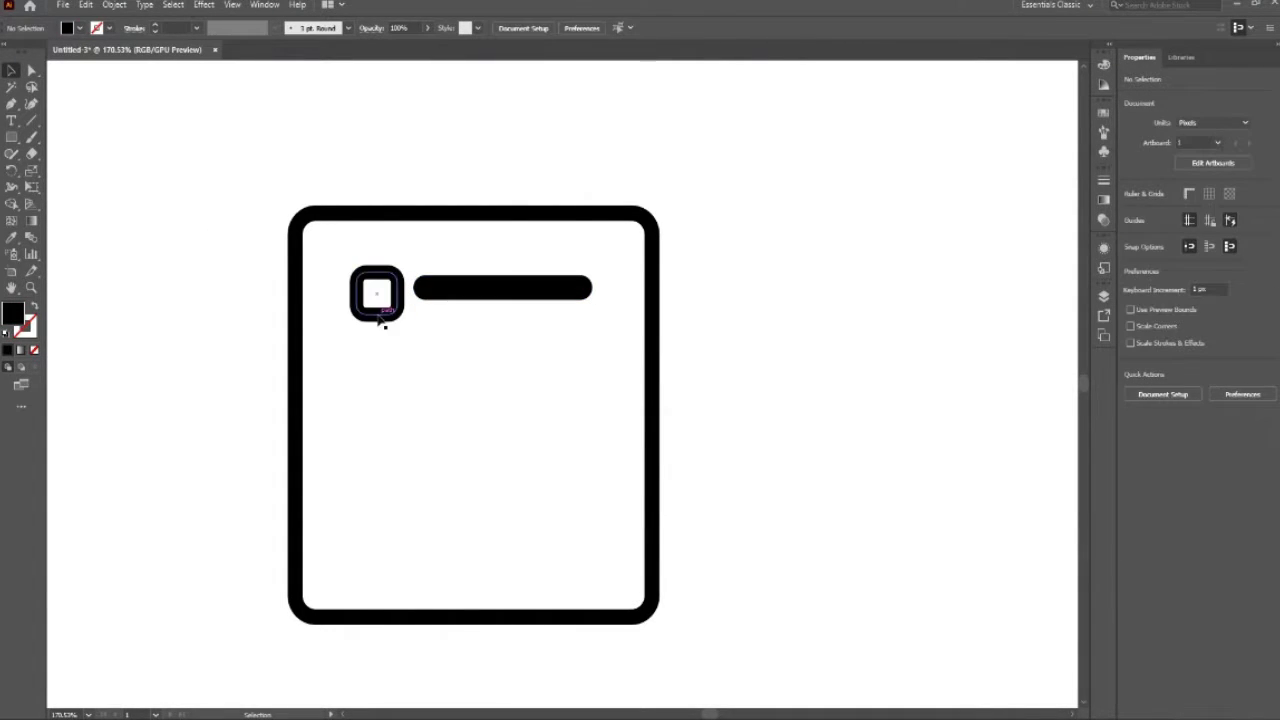
{"action": "left_click", "coordinate": [380, 318]}
{"action": "left_click", "coordinate": [556, 289], "text": "shift"}
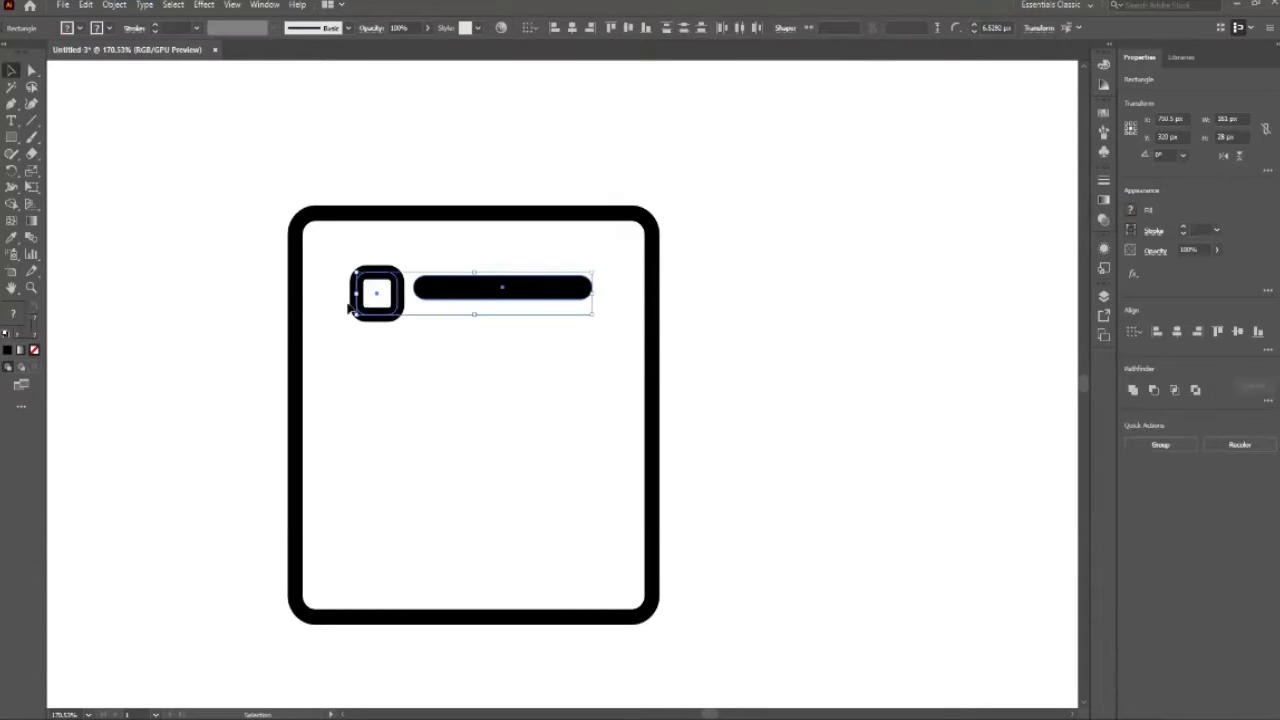
{"action": "left_click", "coordinate": [463, 287]}
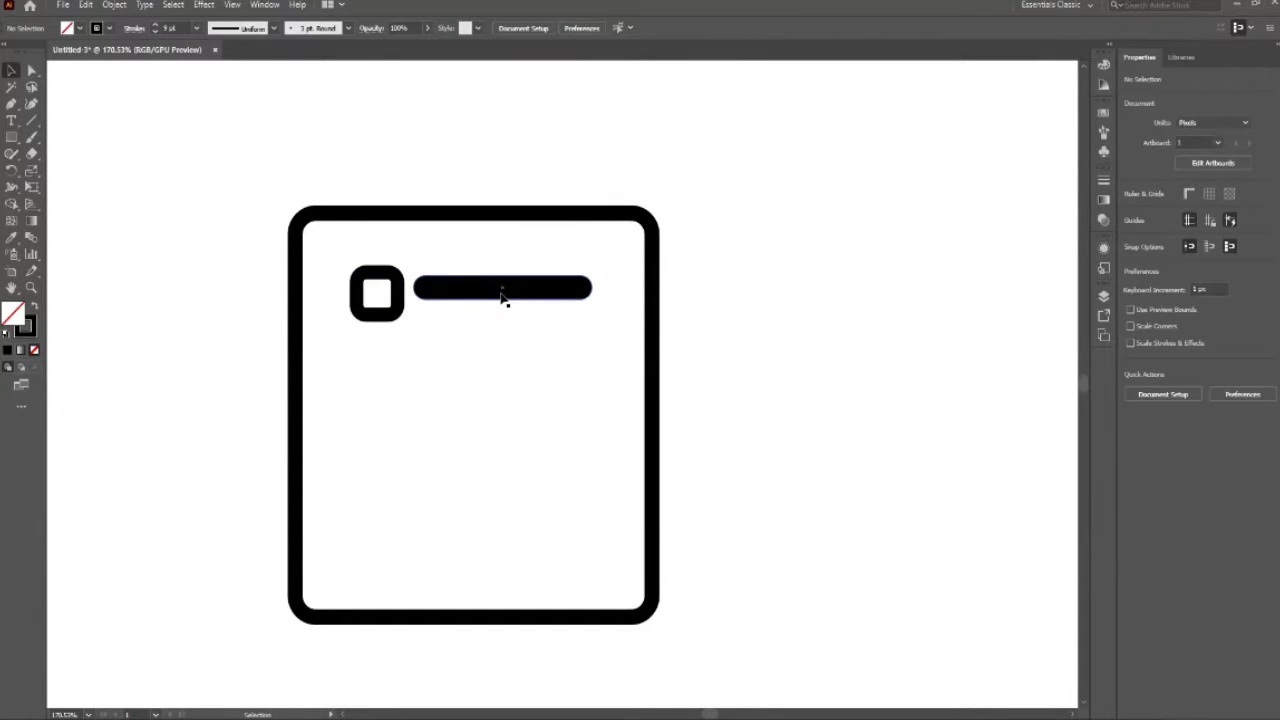
{"action": "left_click", "coordinate": [376, 318], "text": "shift"}
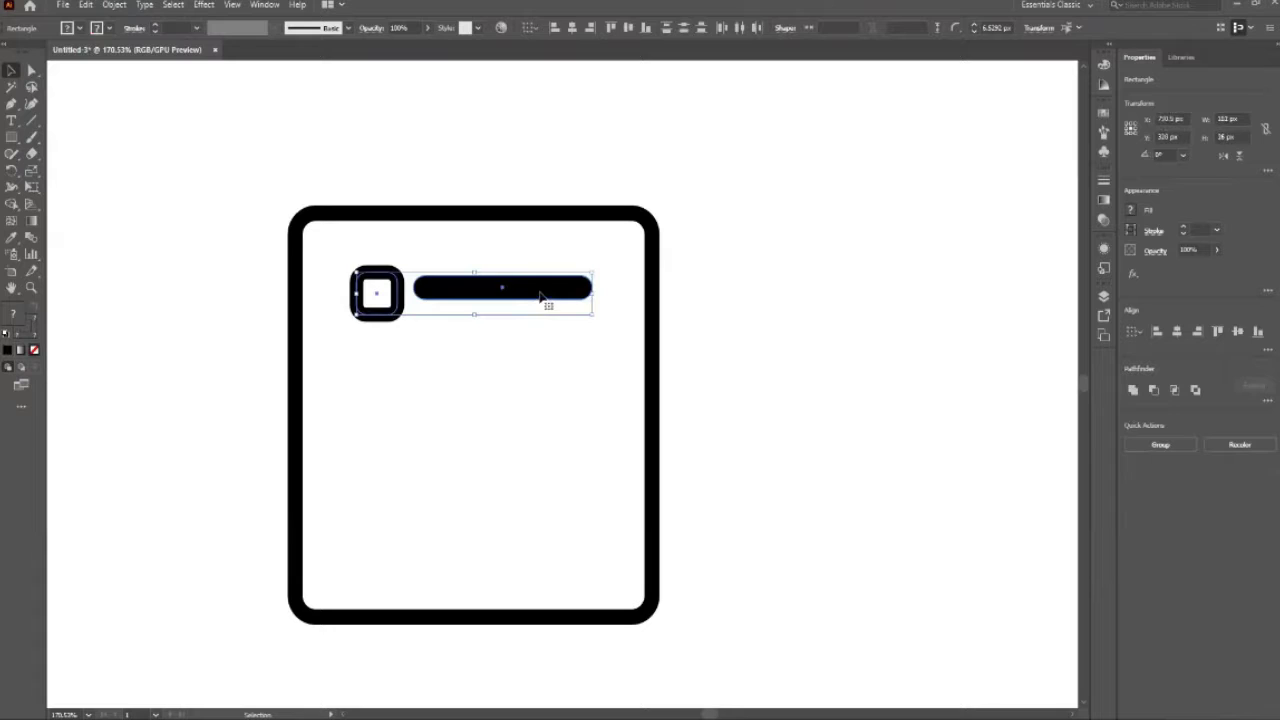
{"action": "left_click", "coordinate": [630, 27]}
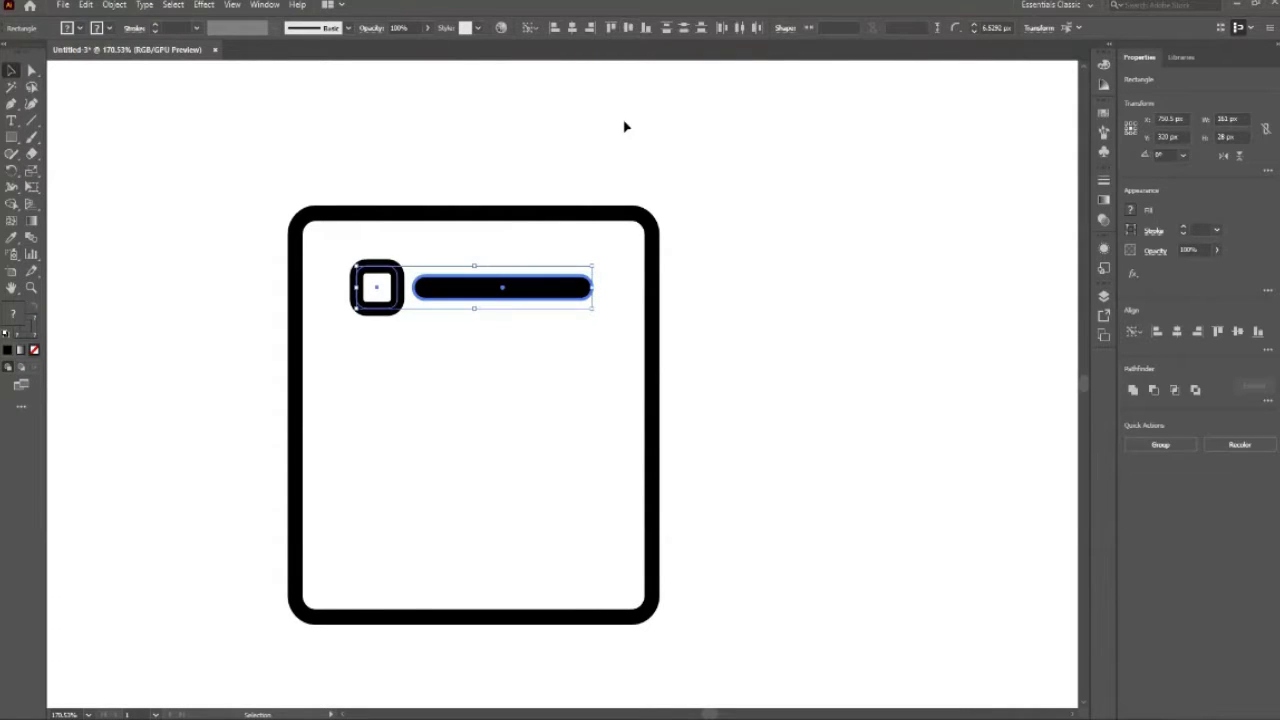
{"action": "left_click", "coordinate": [489, 410]}
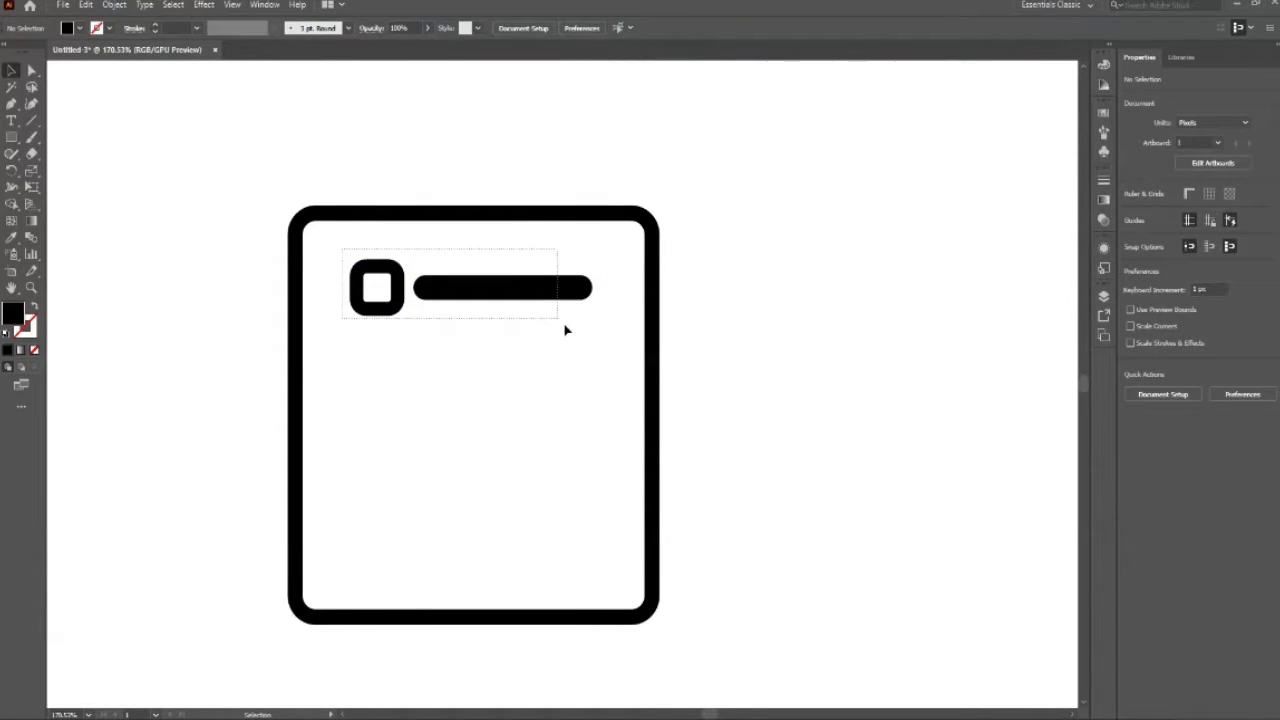
Step: Group the square and the bar into one checklist row
{"action": "left_click_drag", "start_coordinate": [346, 259], "coordinate": [594, 346]}
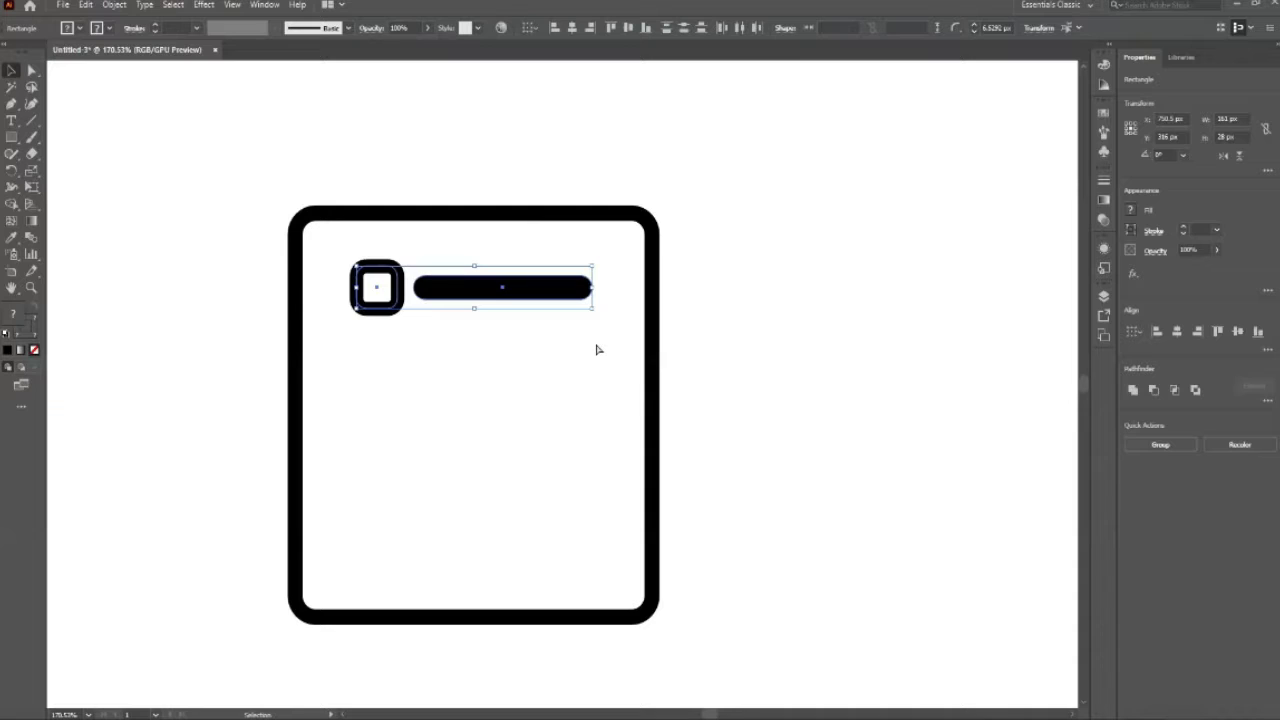
{"action": "key", "text": "a"}
{"action": "key", "text": "v"}
{"action": "key", "text": "ctrl+g"}
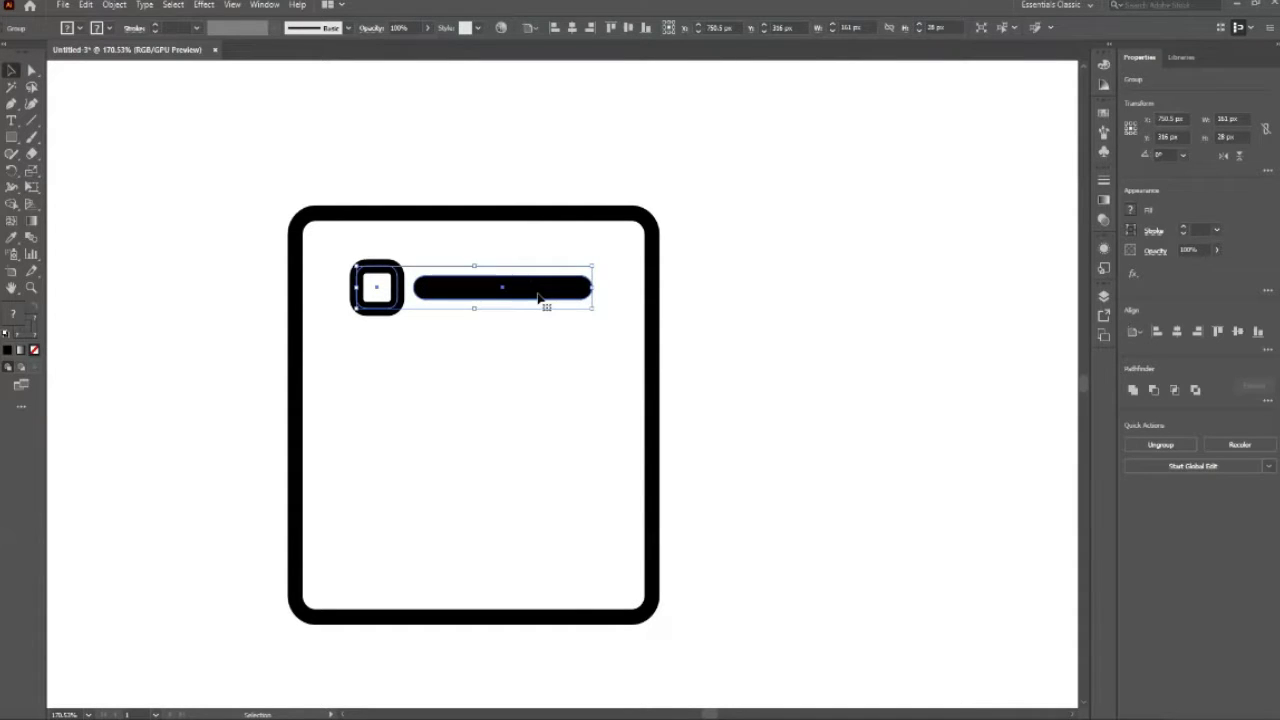
Step: Ungroup the square from the bar
{"action": "right_click", "coordinate": [540, 296]}
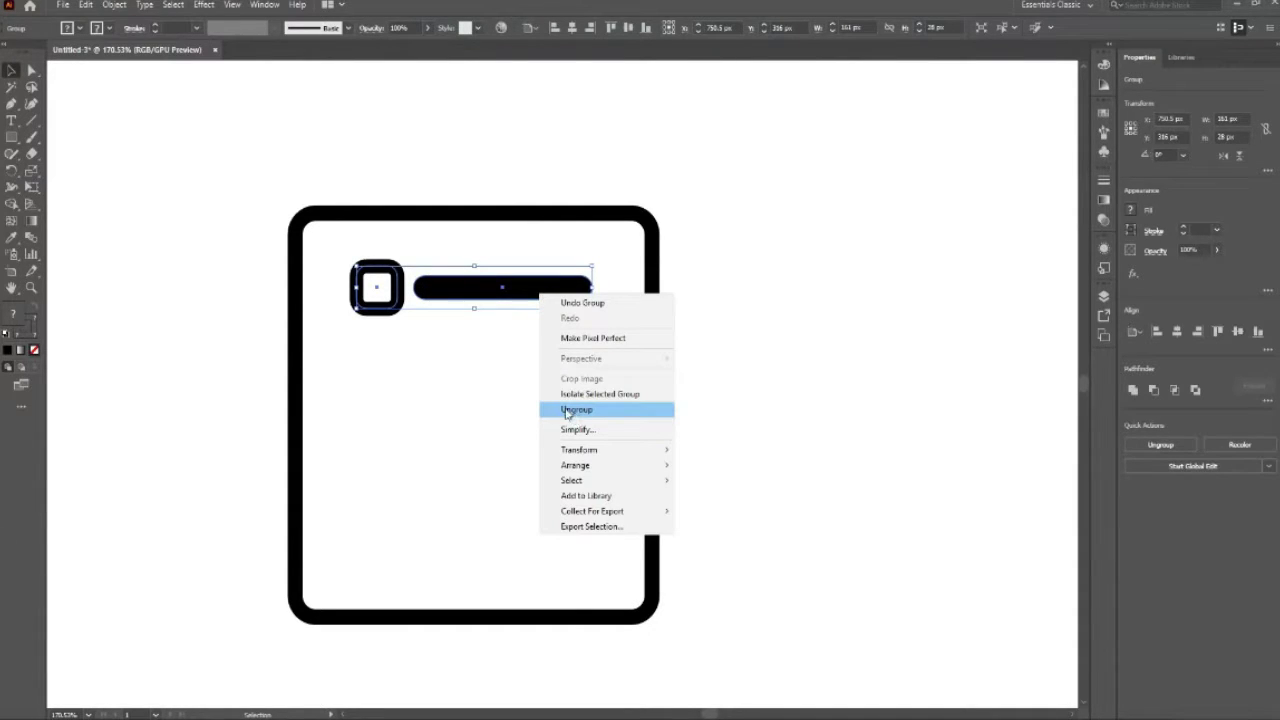
{"action": "left_click", "coordinate": [401, 365]}
{"action": "left_click", "coordinate": [550, 289]}
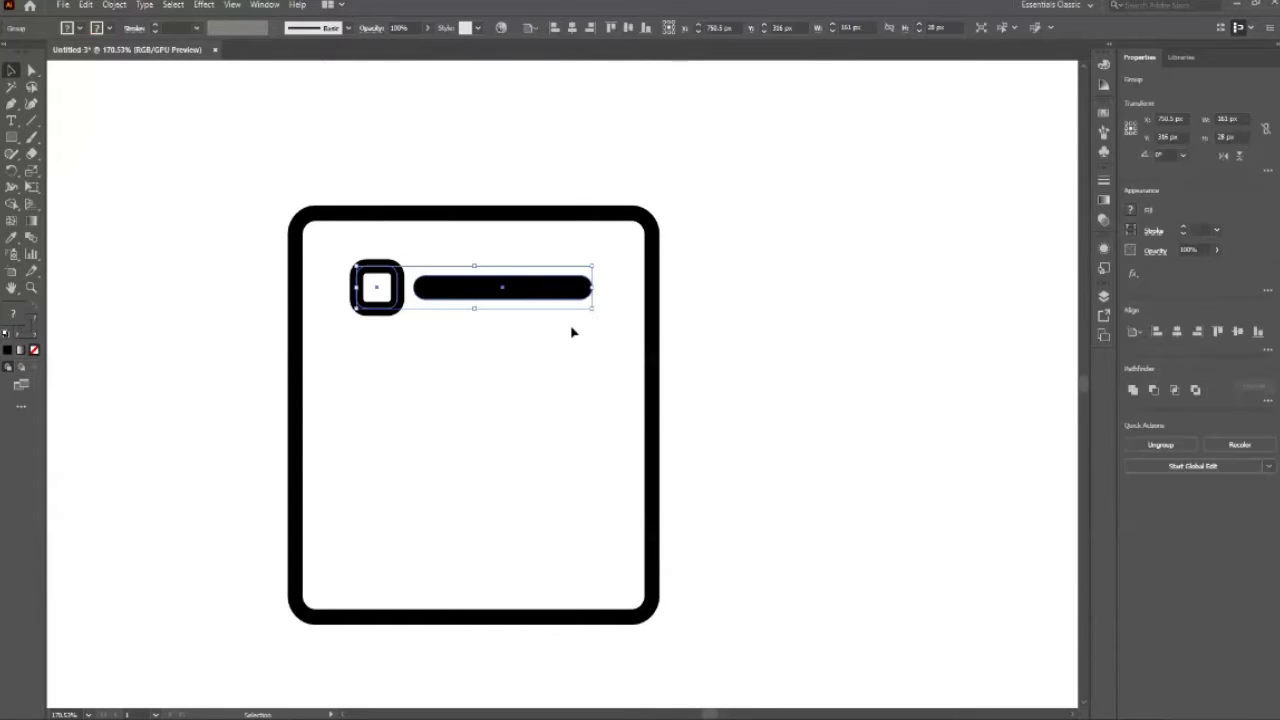
{"action": "key", "text": "ctrl+shift+g"}
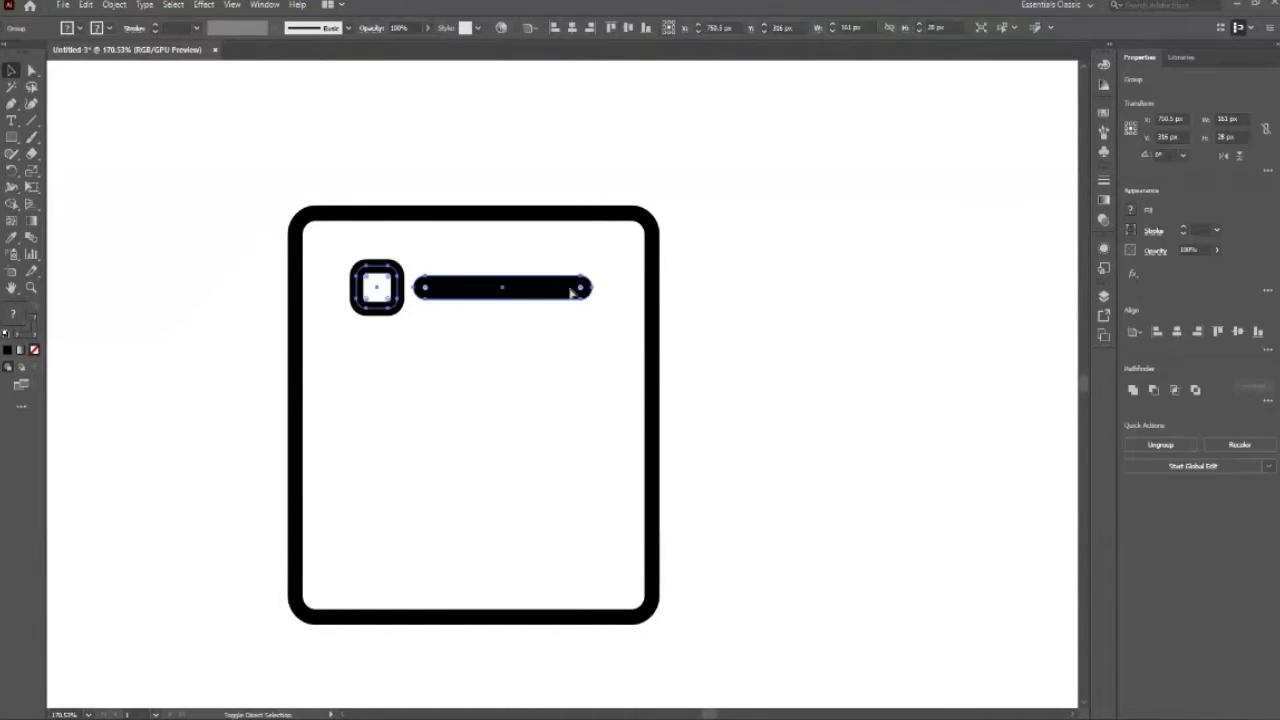
{"action": "left_click", "coordinate": [567, 433]}
Step: Widen the black bar to the right, to about 137 px
{"action": "left_click", "coordinate": [566, 287]}
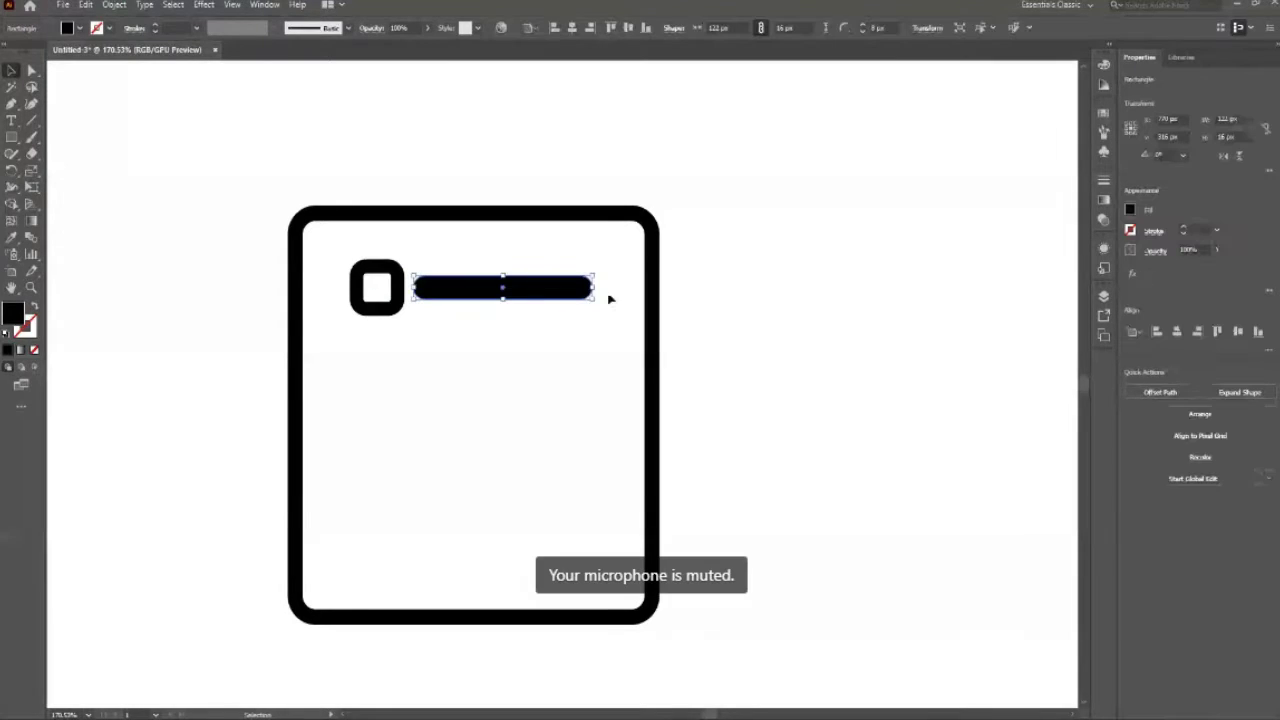
{"action": "left_click_drag", "start_coordinate": [596, 289], "coordinate": [599, 292]}
{"action": "left_click", "coordinate": [560, 349]}
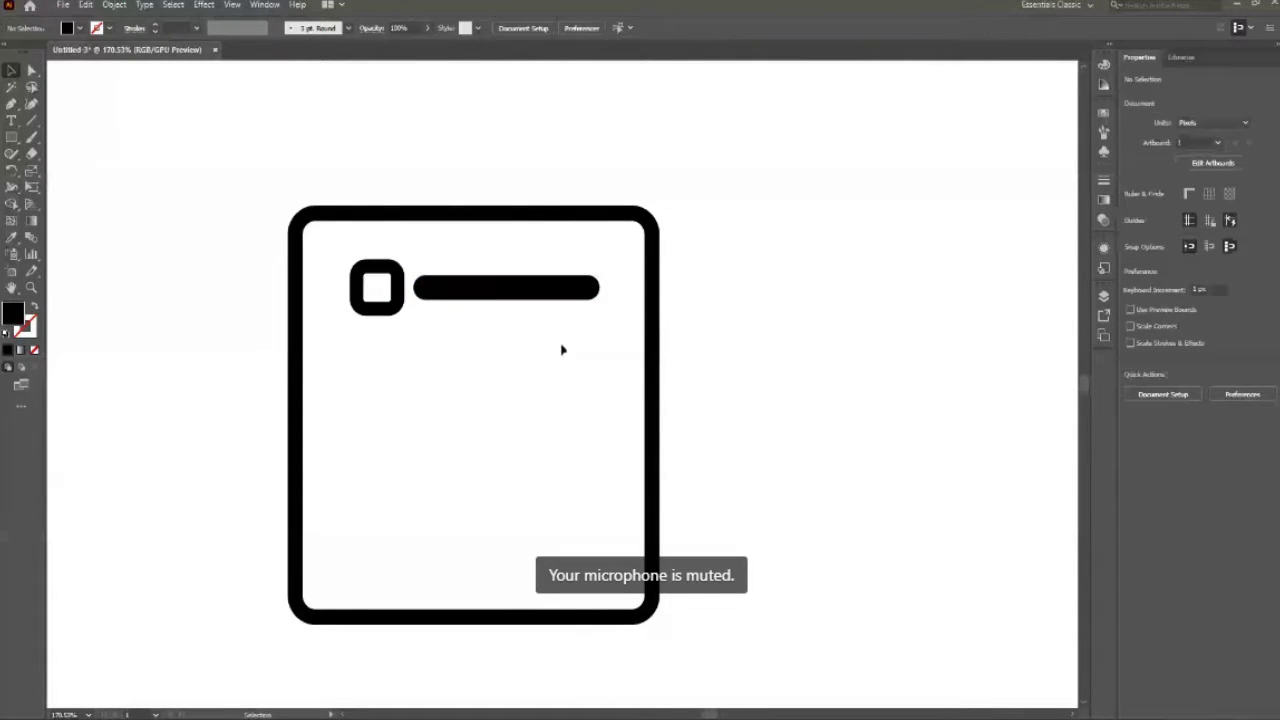
{"action": "left_click", "coordinate": [435, 296]}
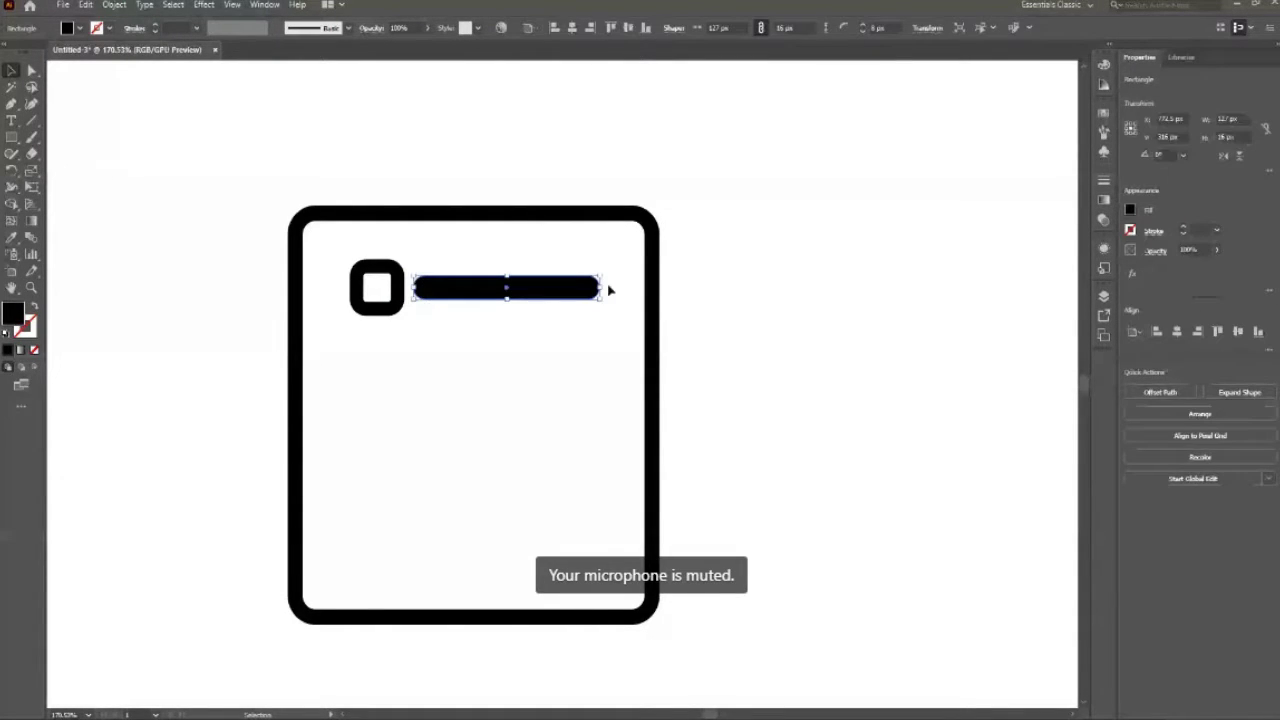
{"action": "left_click_drag", "start_coordinate": [603, 289], "coordinate": [614, 292]}
{"action": "left_click", "coordinate": [487, 325]}
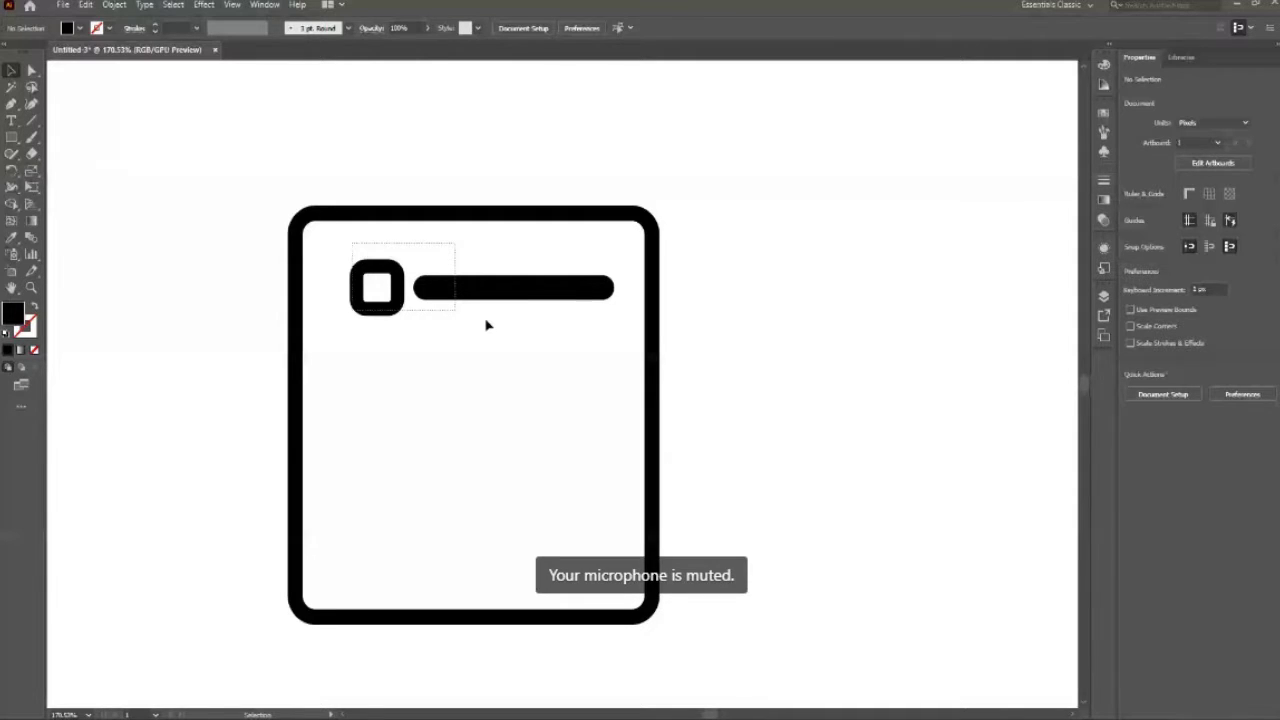
Step: Nudge the square-and-bar row into position near the top of the frame
{"action": "key", "text": "a"}
{"action": "key", "text": "v"}
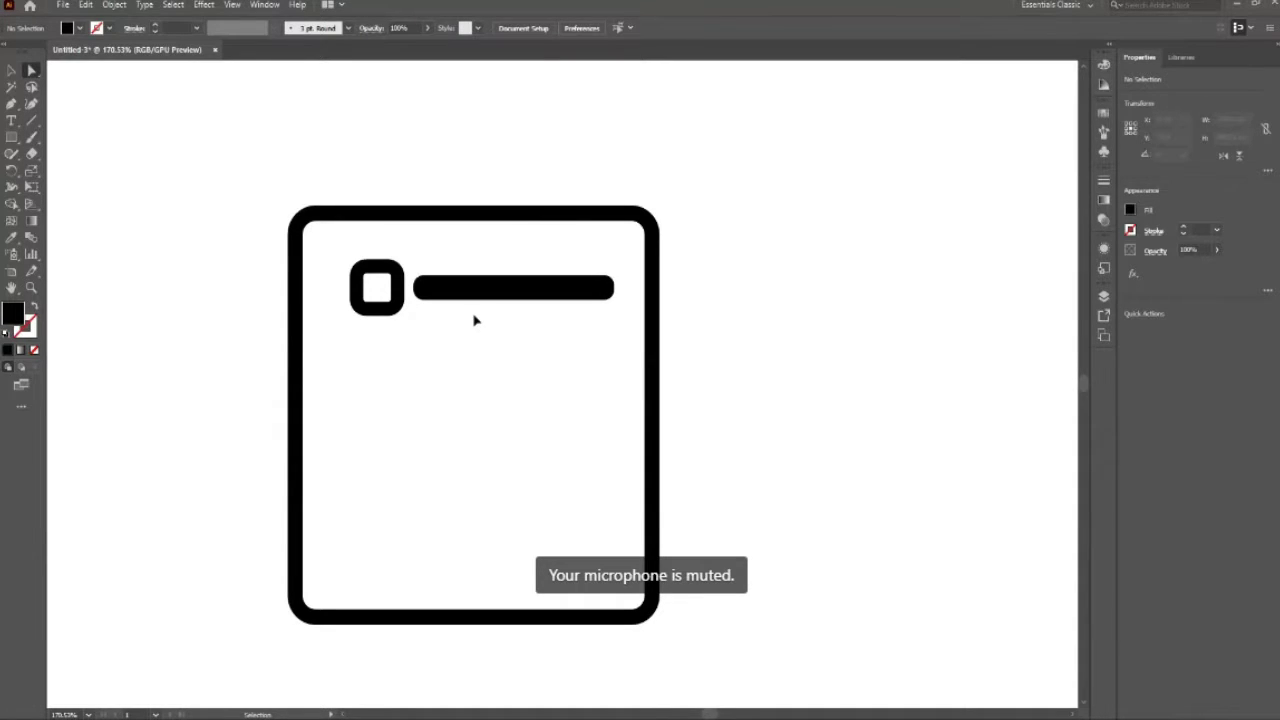
{"action": "left_click", "coordinate": [475, 289]}
{"action": "key", "text": "a"}
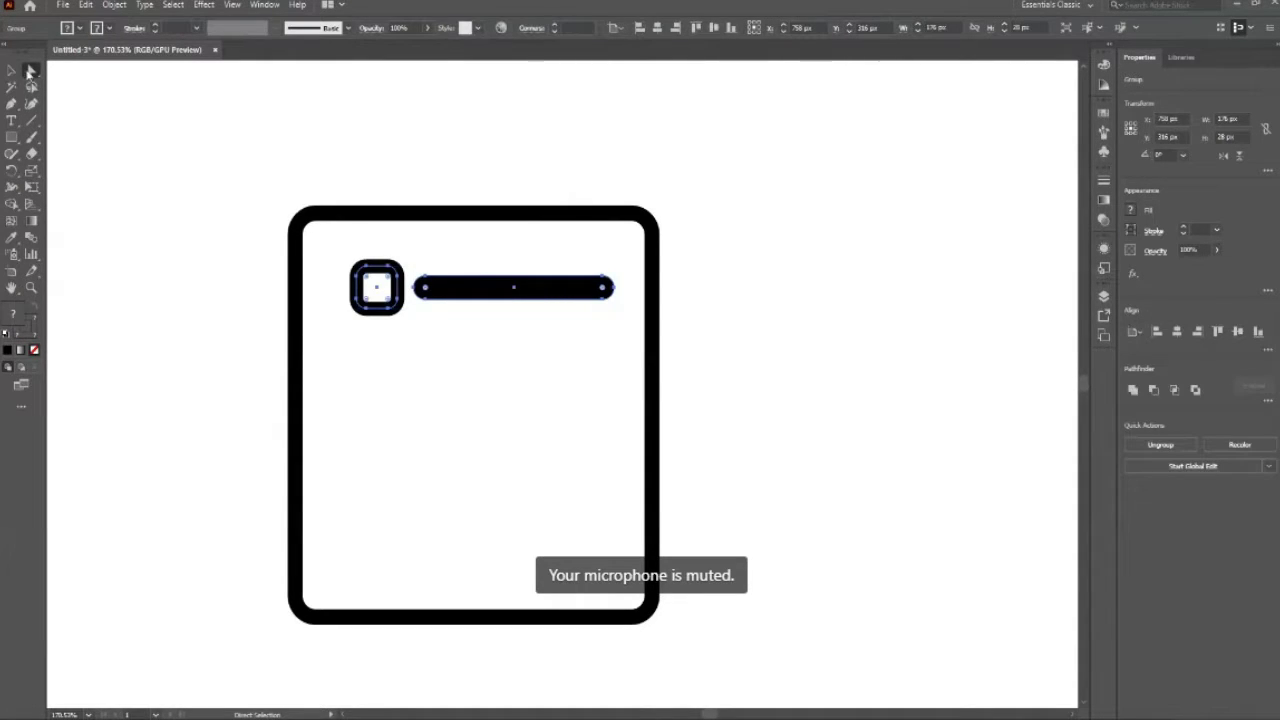
{"action": "key", "text": "v"}
{"action": "left_click", "coordinate": [480, 330]}
{"action": "left_click", "coordinate": [500, 290]}
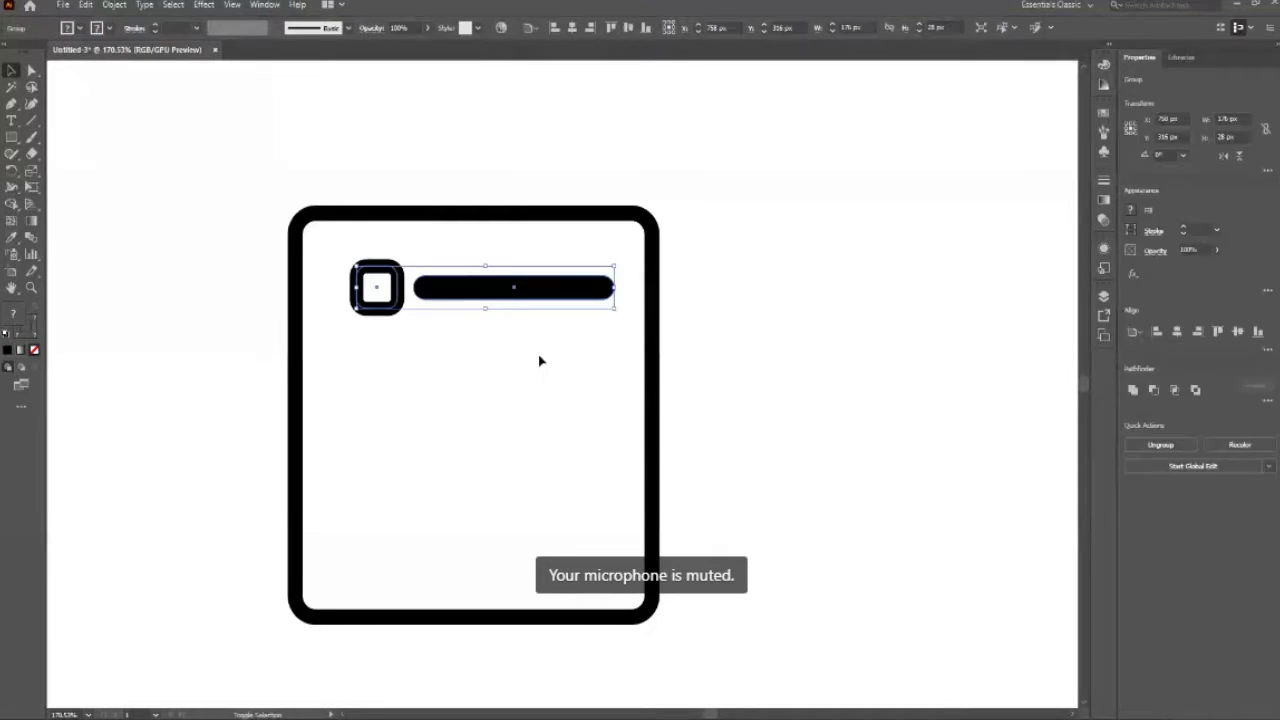
{"action": "key", "text": "shift+Up"}
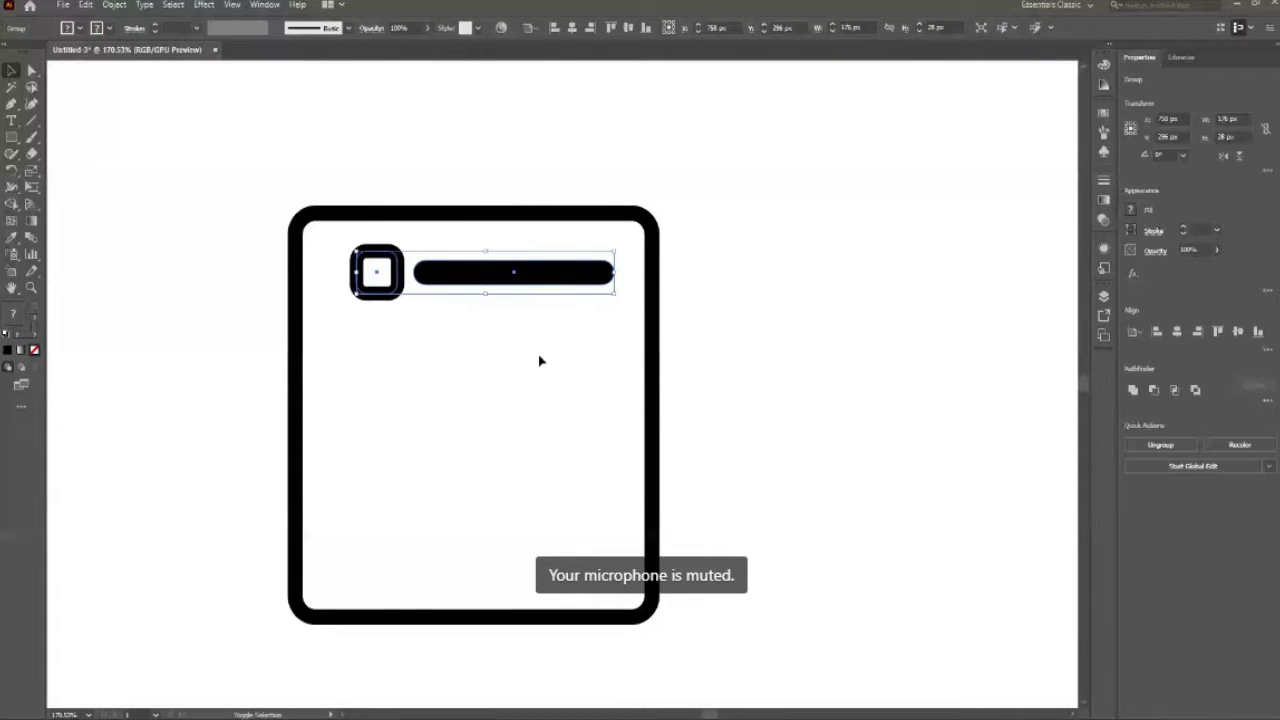
{"action": "key", "text": "a"}
{"action": "key", "text": "Down"}
{"action": "key", "text": "Down"}
{"action": "key", "text": "Down"}
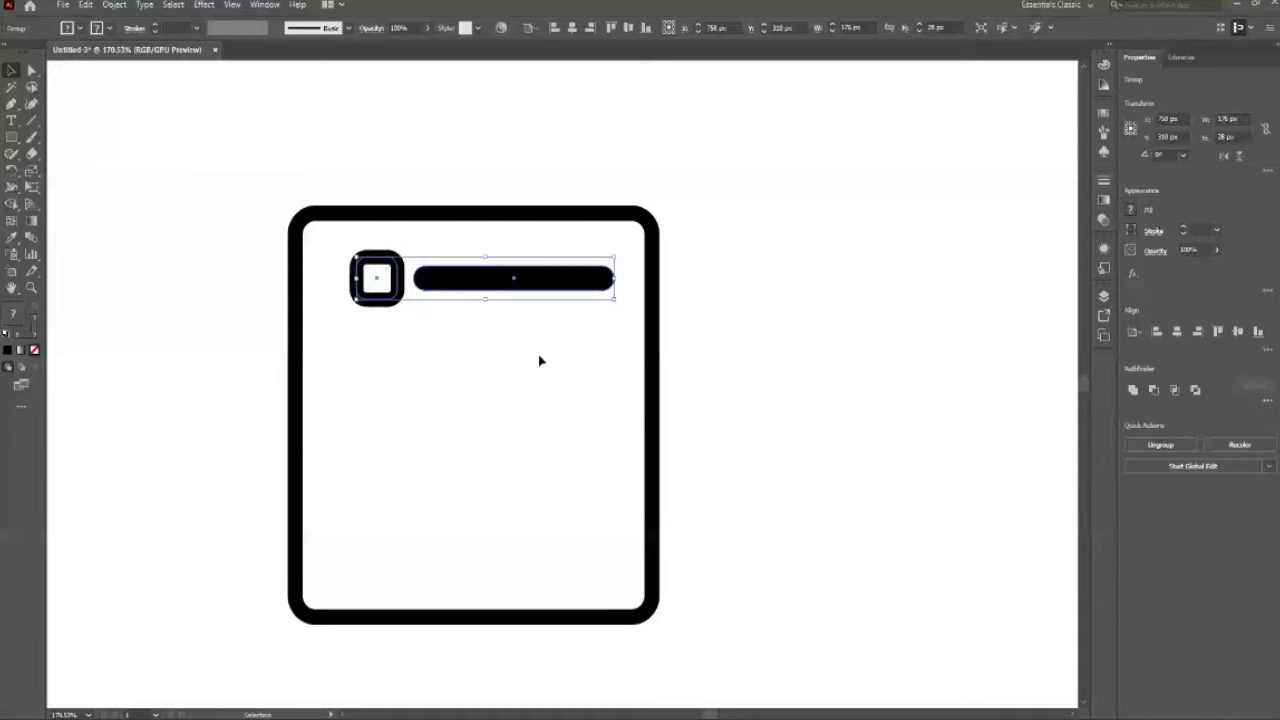
Step: Duplicate the row below and repeat with Ctrl+D to make four rows
{"action": "key", "text": "alt+shift+Down"}
{"action": "key", "text": "shift+Down"}
{"action": "key", "text": "shift+Down"}
{"action": "key", "text": "shift+Down"}
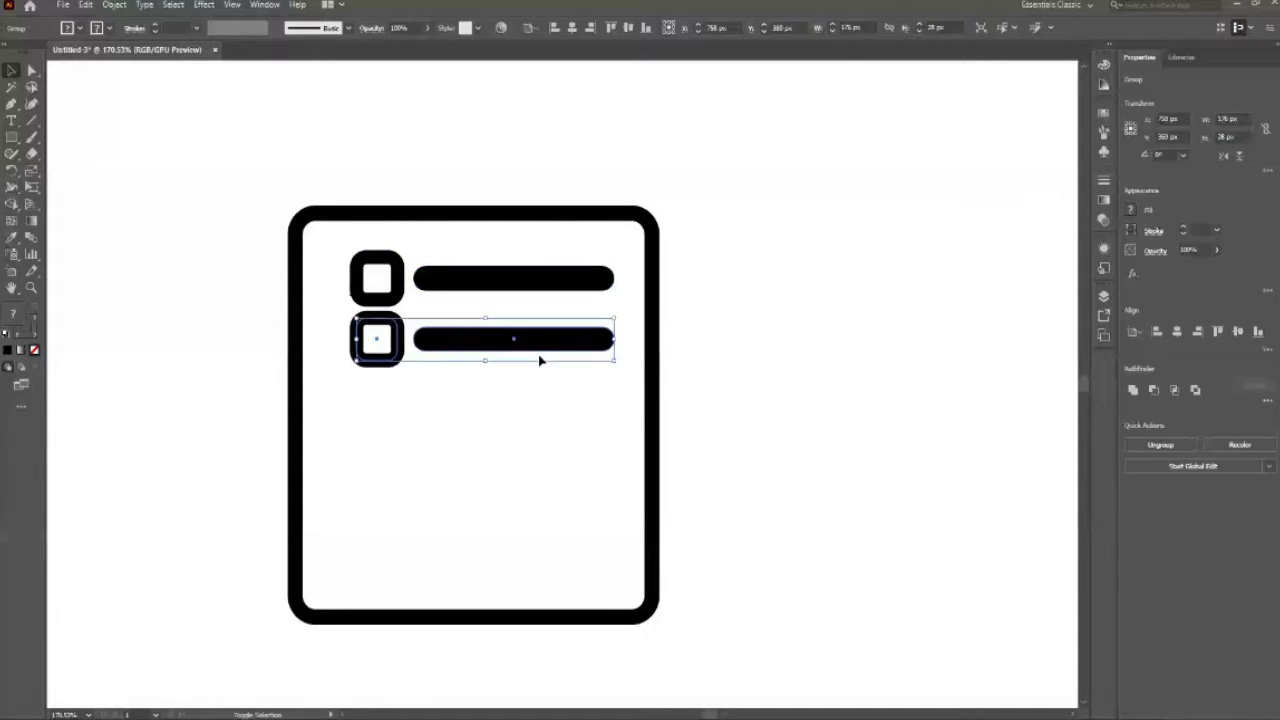
{"action": "key", "text": "shift+Down"}
{"action": "key", "text": "Up"}
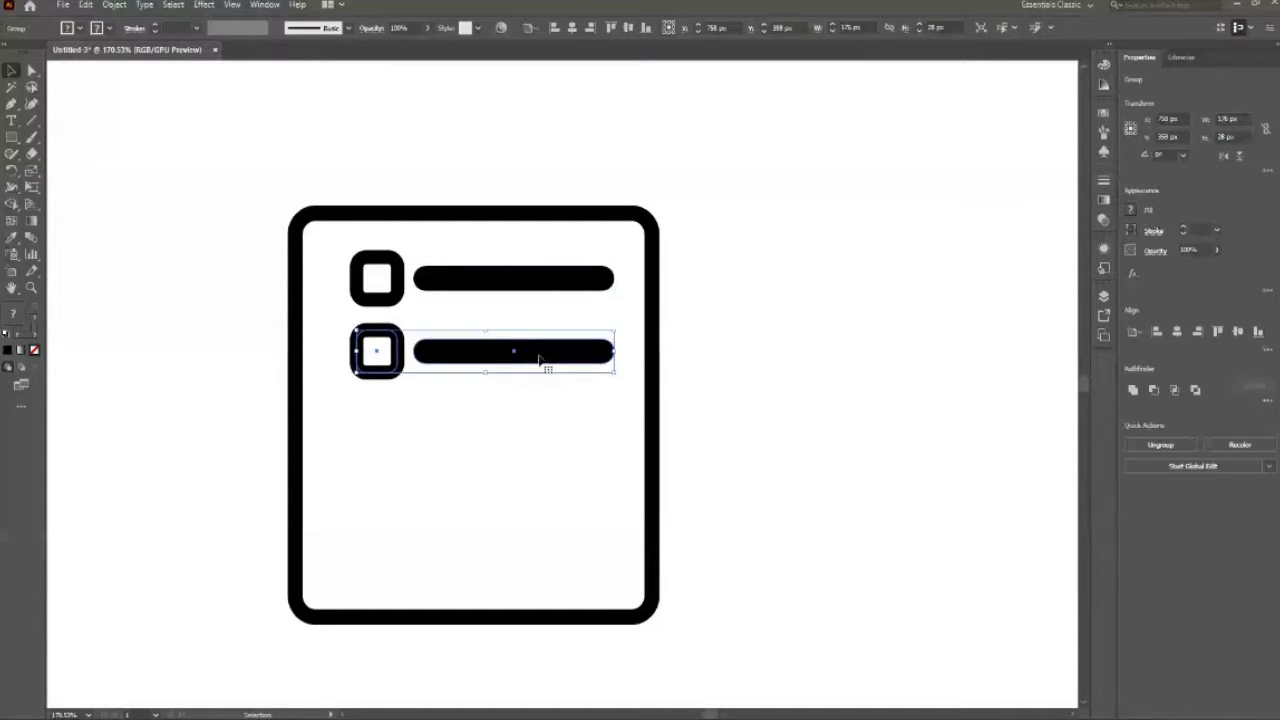
{"action": "key", "text": "Up"}
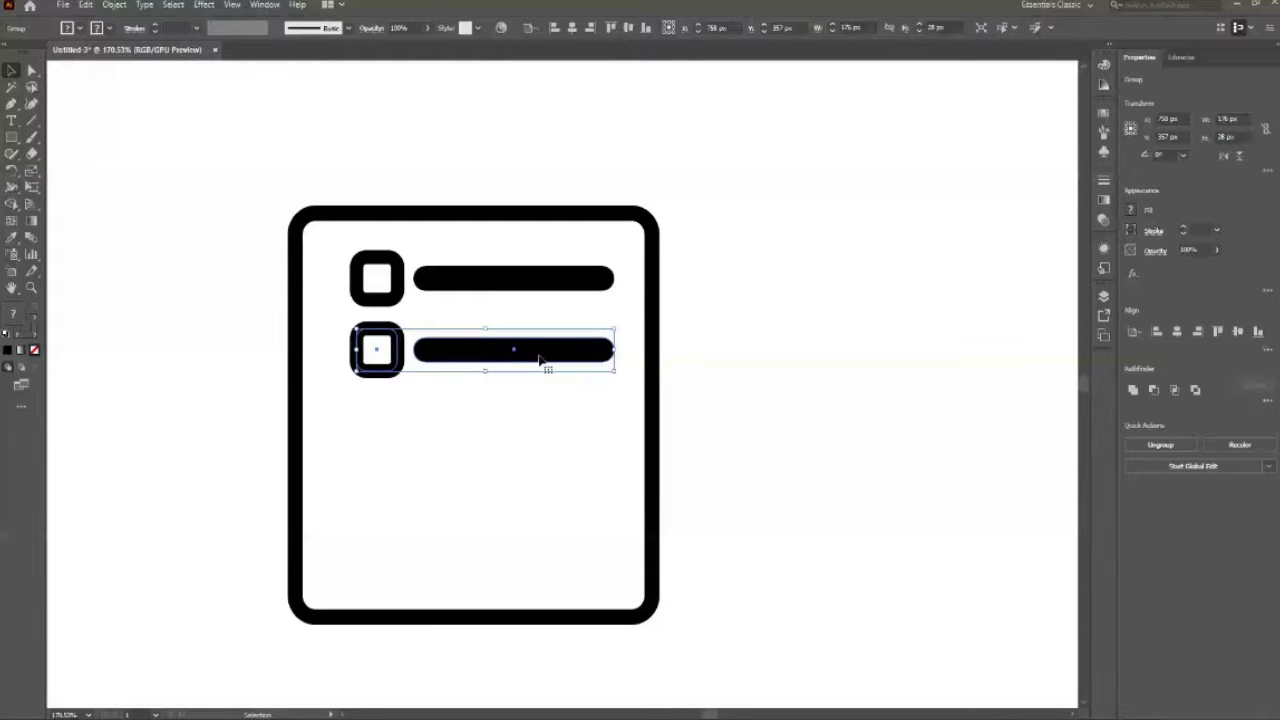
{"action": "key", "text": "Down"}
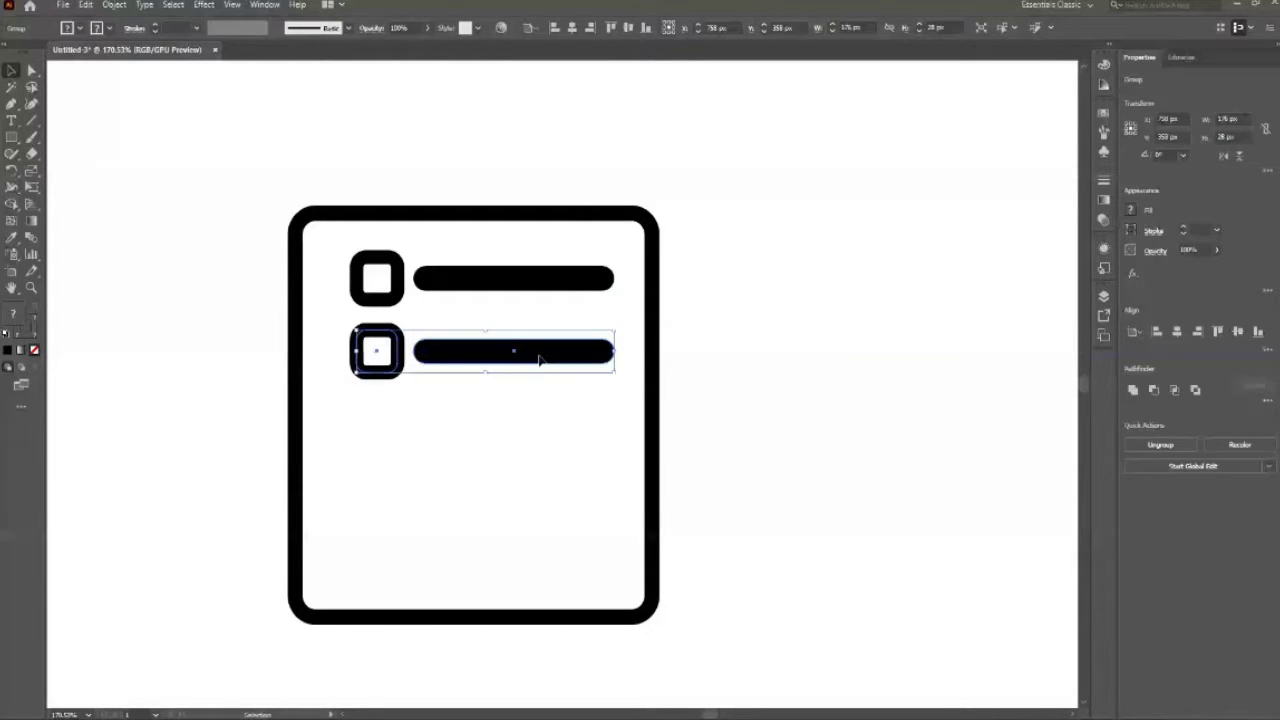
{"action": "key", "text": "ctrl+d"}
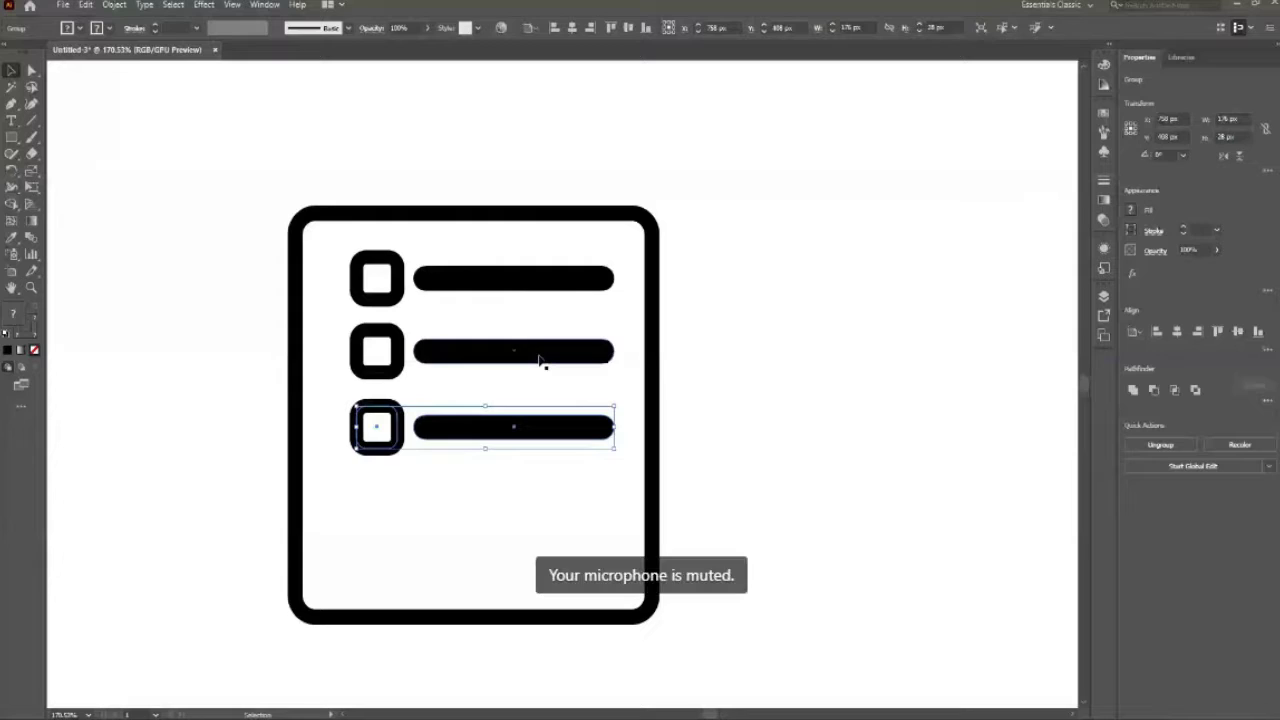
{"action": "key", "text": "ctrl+d"}
{"action": "key", "text": "ctrl+d"}
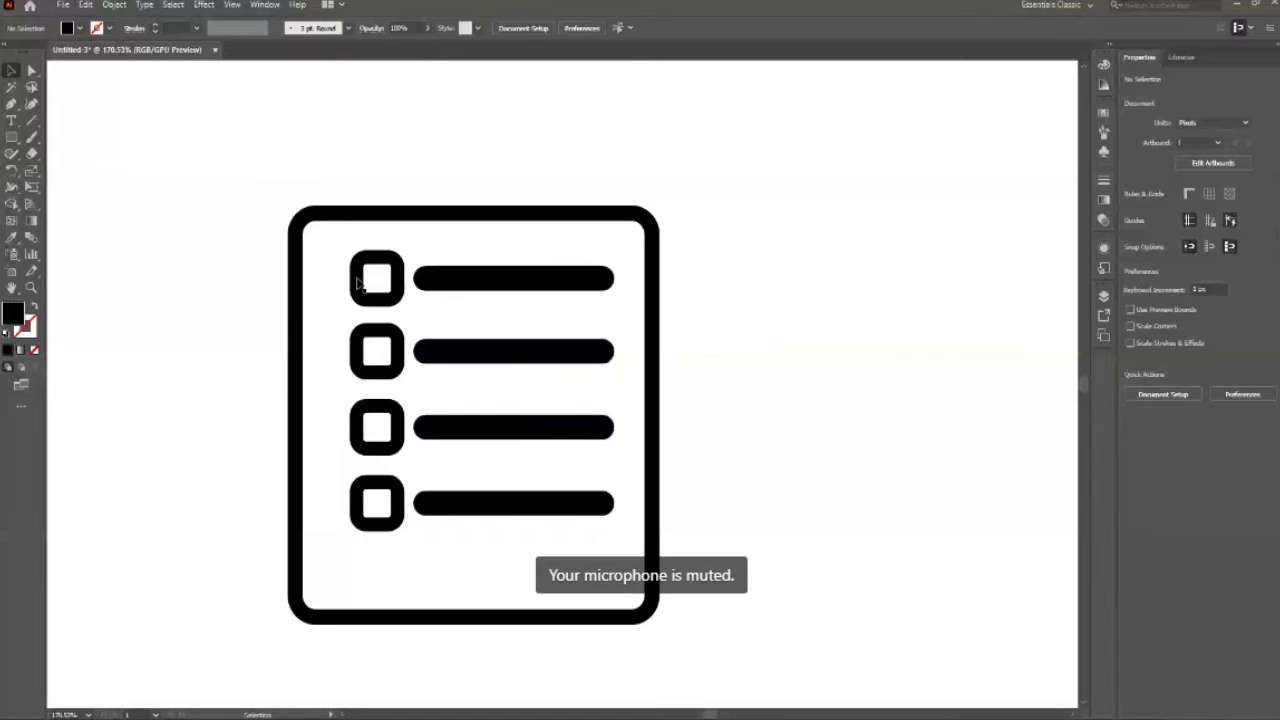
Step: Move the bottom checklist row down about 30 px
{"action": "left_click", "coordinate": [472, 510]}
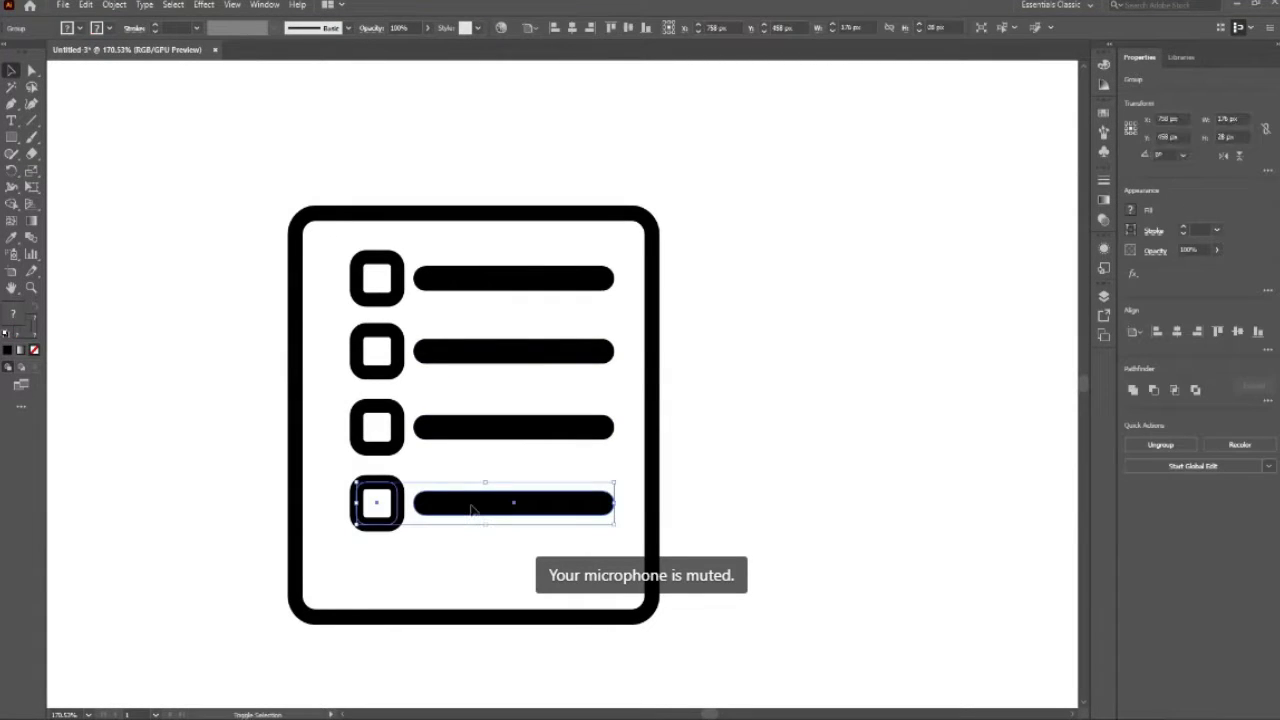
{"action": "key", "text": "shift+Down"}
{"action": "key", "text": "shift+Down"}
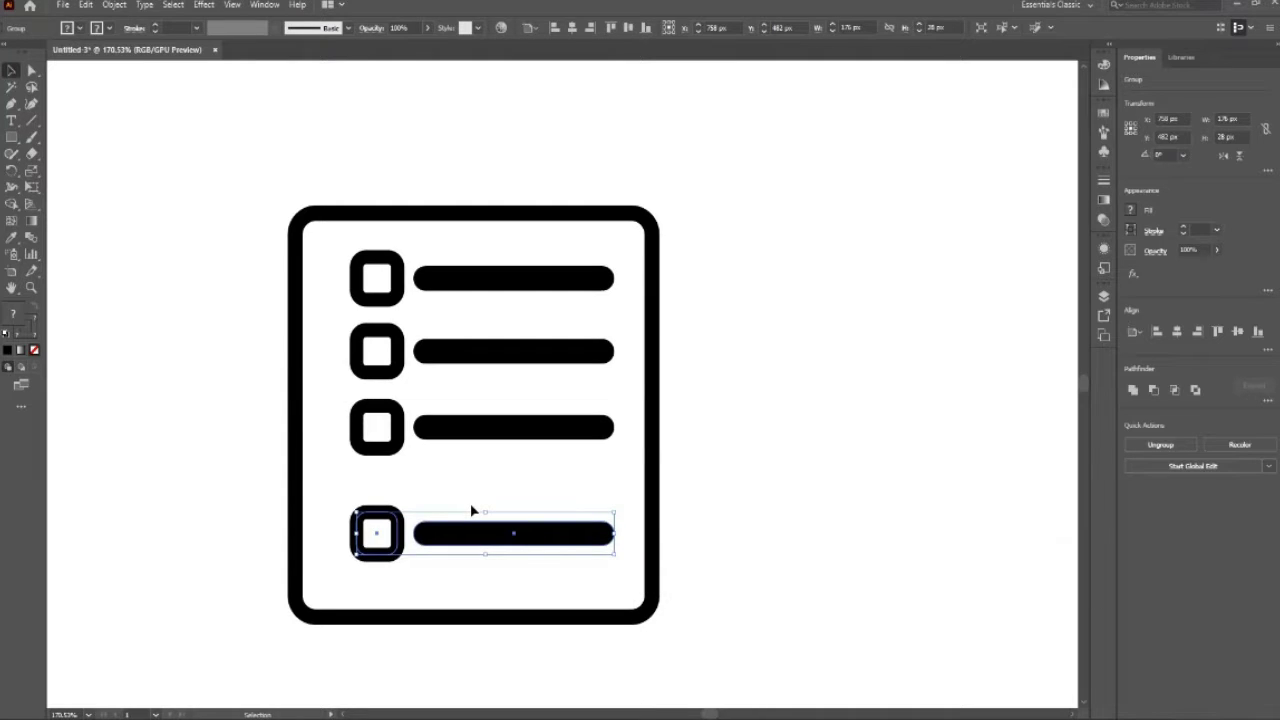
{"action": "left_click", "coordinate": [500, 434]}
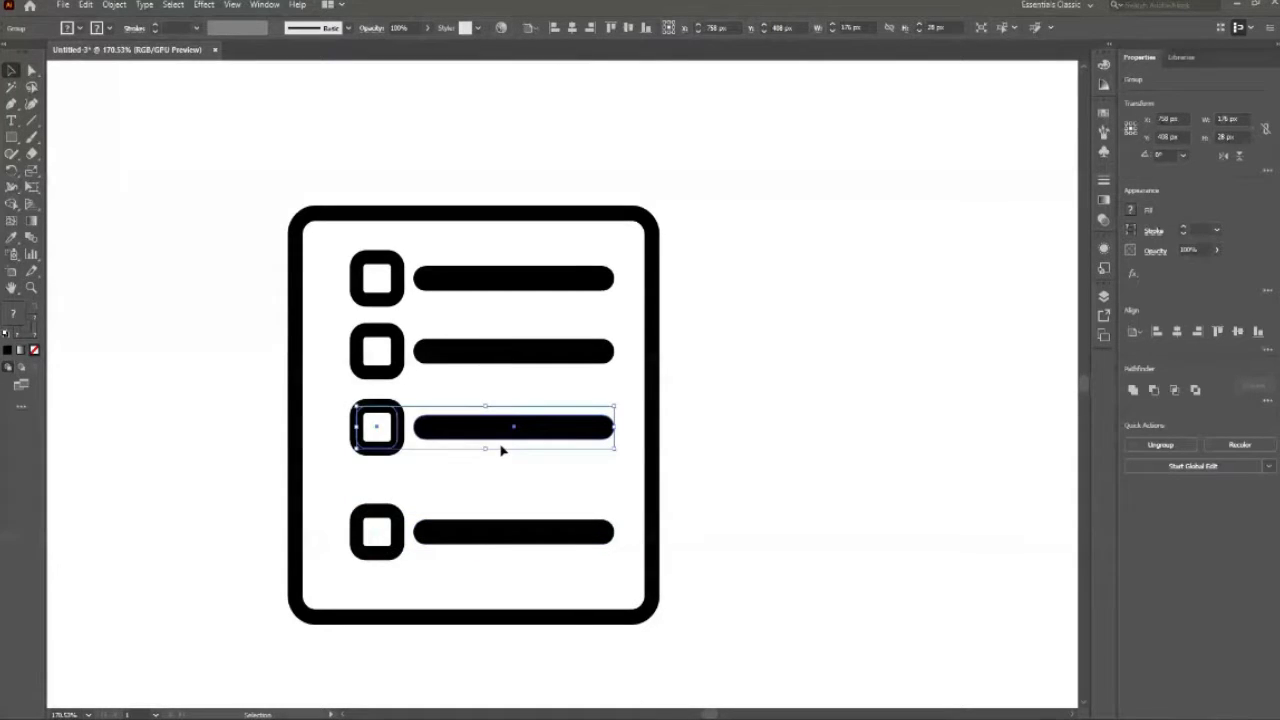
{"action": "left_click", "coordinate": [340, 443]}
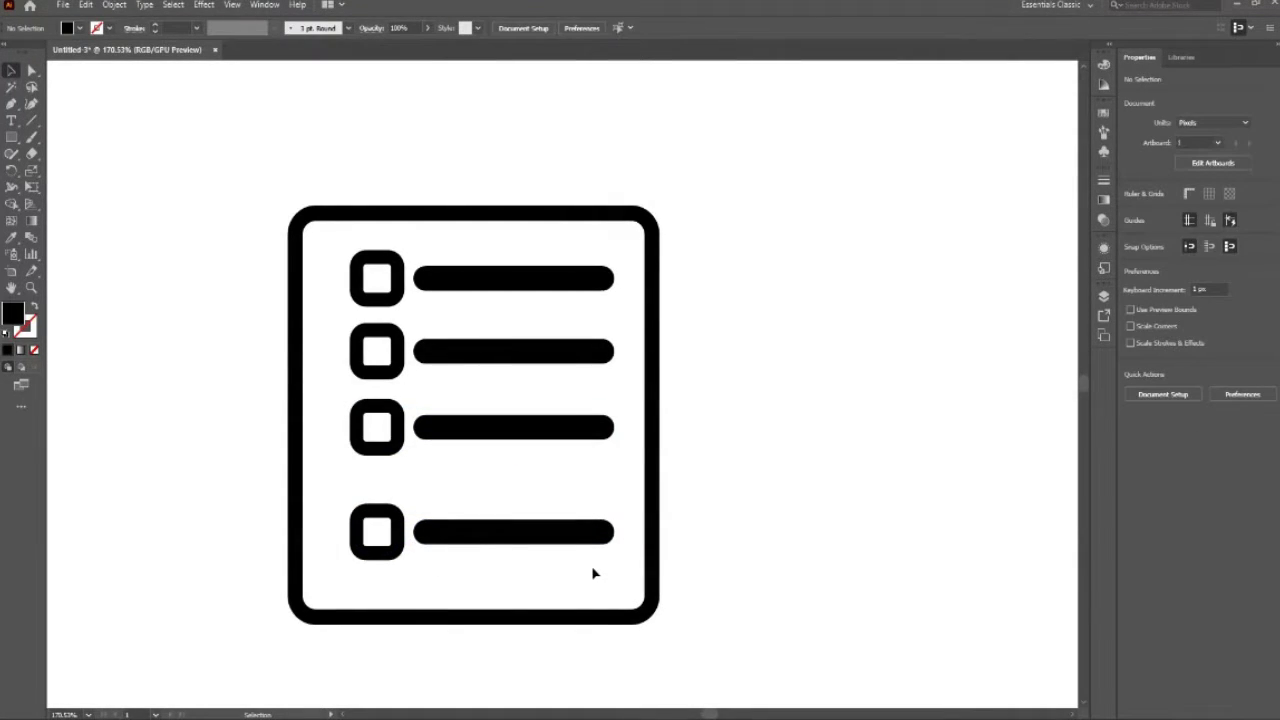
Step: Distribute all four rows evenly by their vertical centres
{"action": "left_click", "coordinate": [388, 300]}
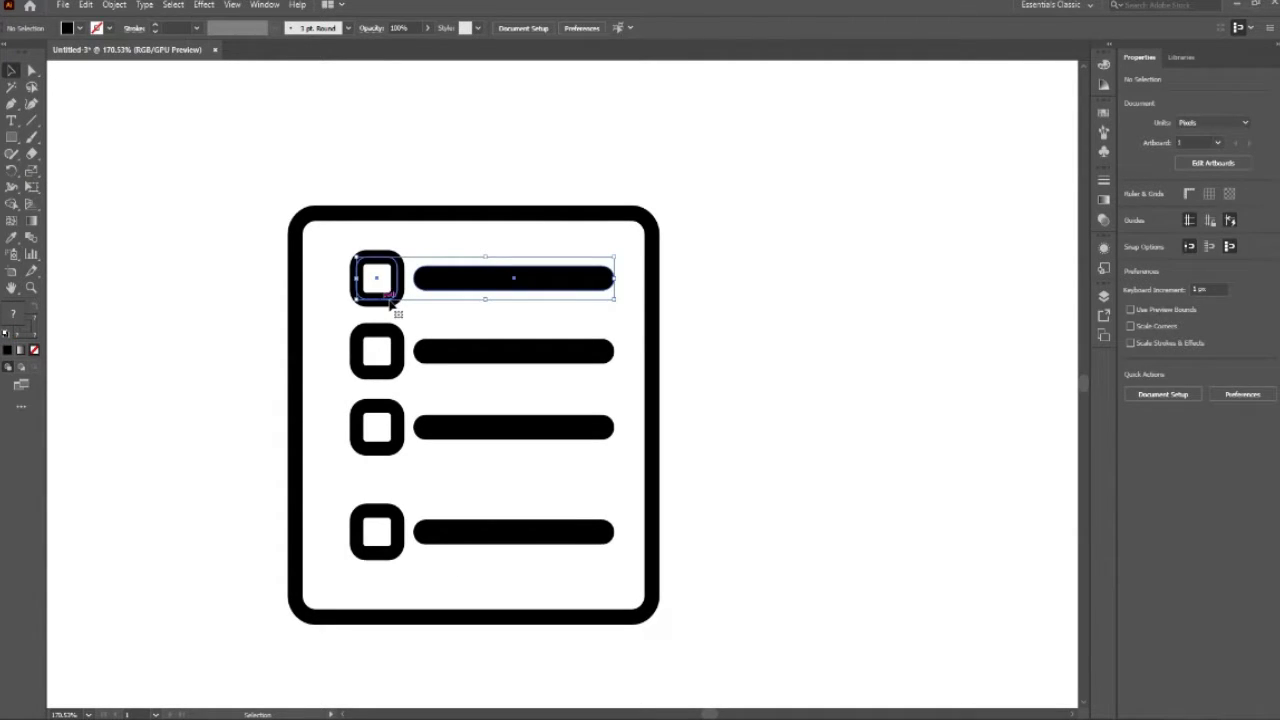
{"action": "left_click", "coordinate": [518, 352], "text": "shift"}
{"action": "left_click", "coordinate": [500, 427], "text": "shift"}
{"action": "left_click", "coordinate": [477, 532], "text": "shift"}
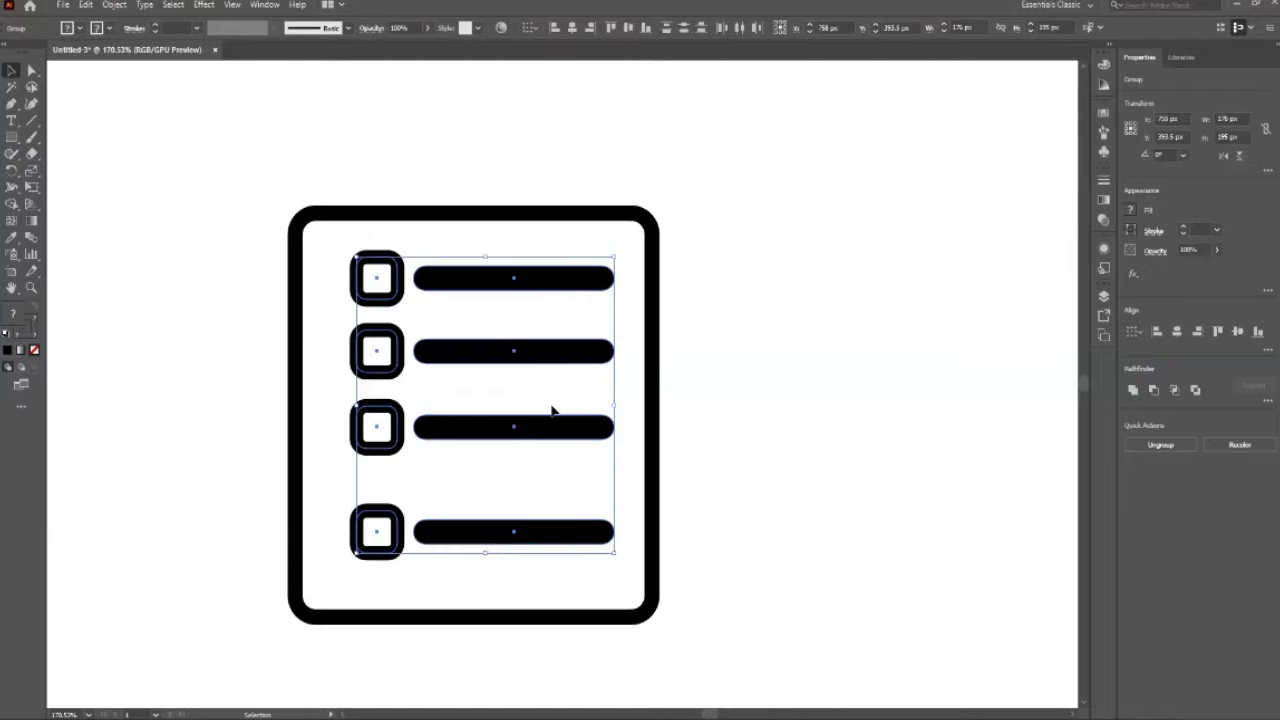
{"action": "left_click", "coordinate": [668, 28]}
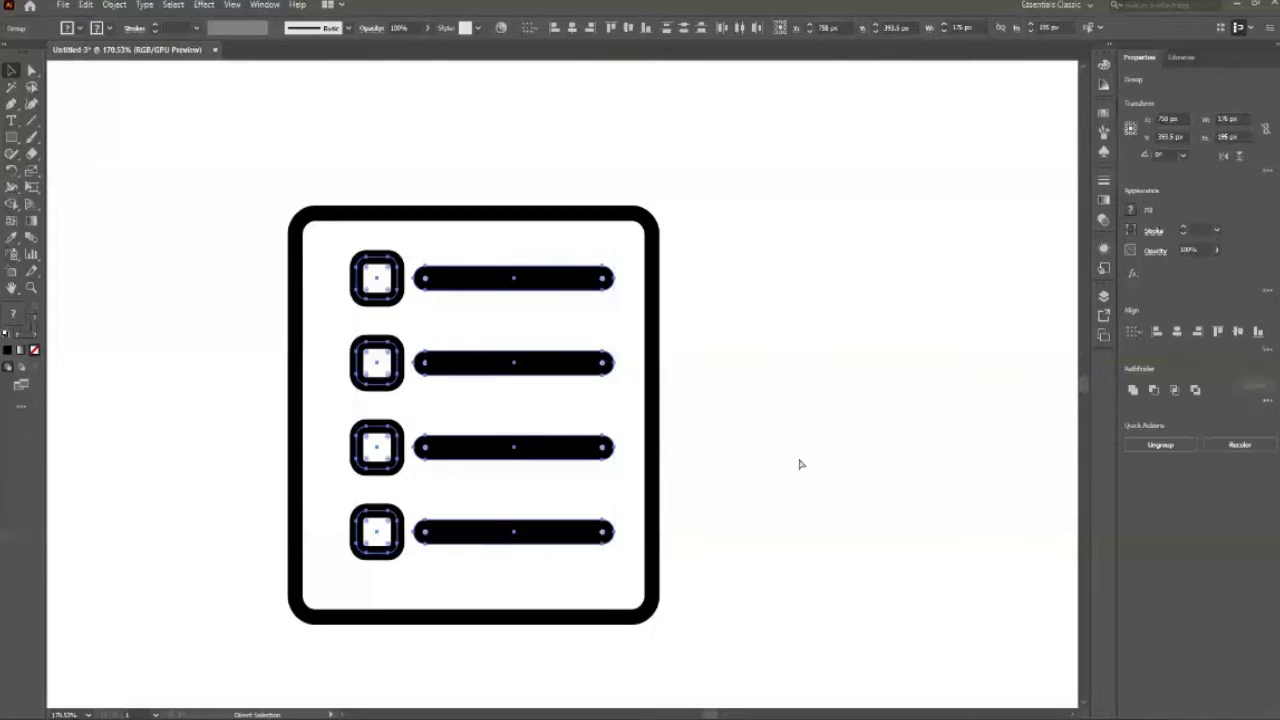
{"action": "key", "text": "ctrl+z"}
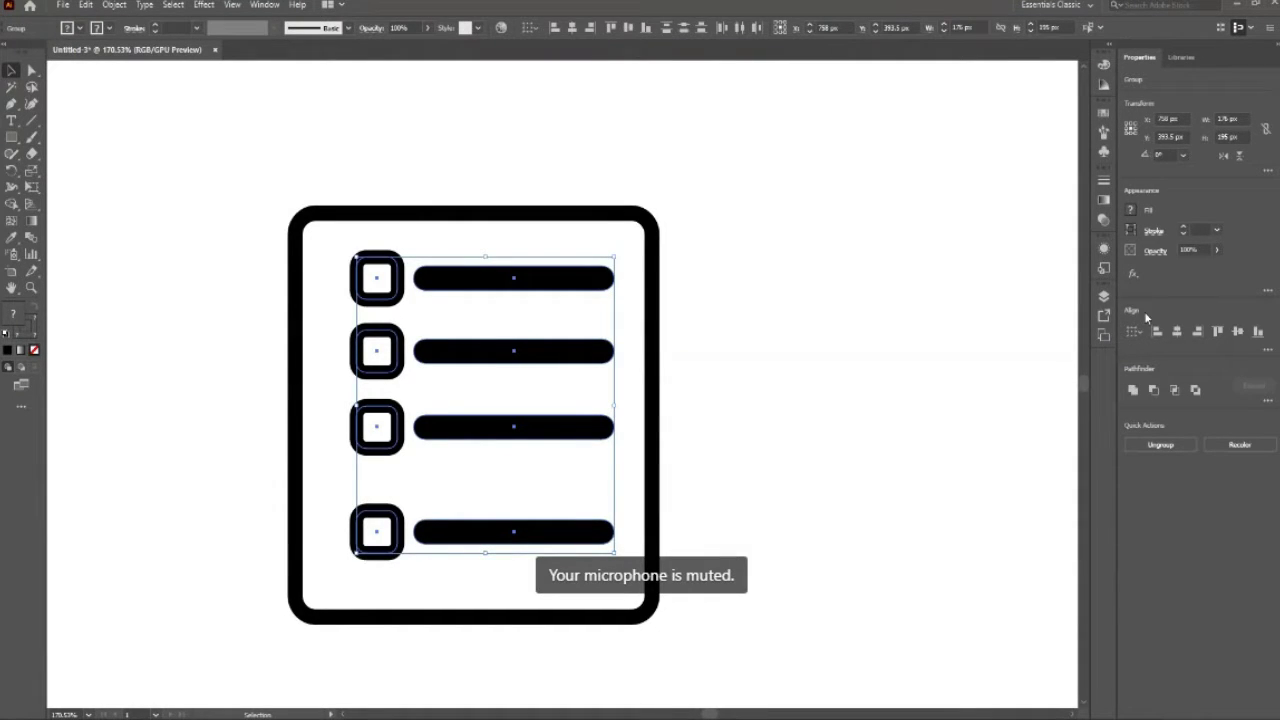
{"action": "left_click", "coordinate": [1266, 349]}
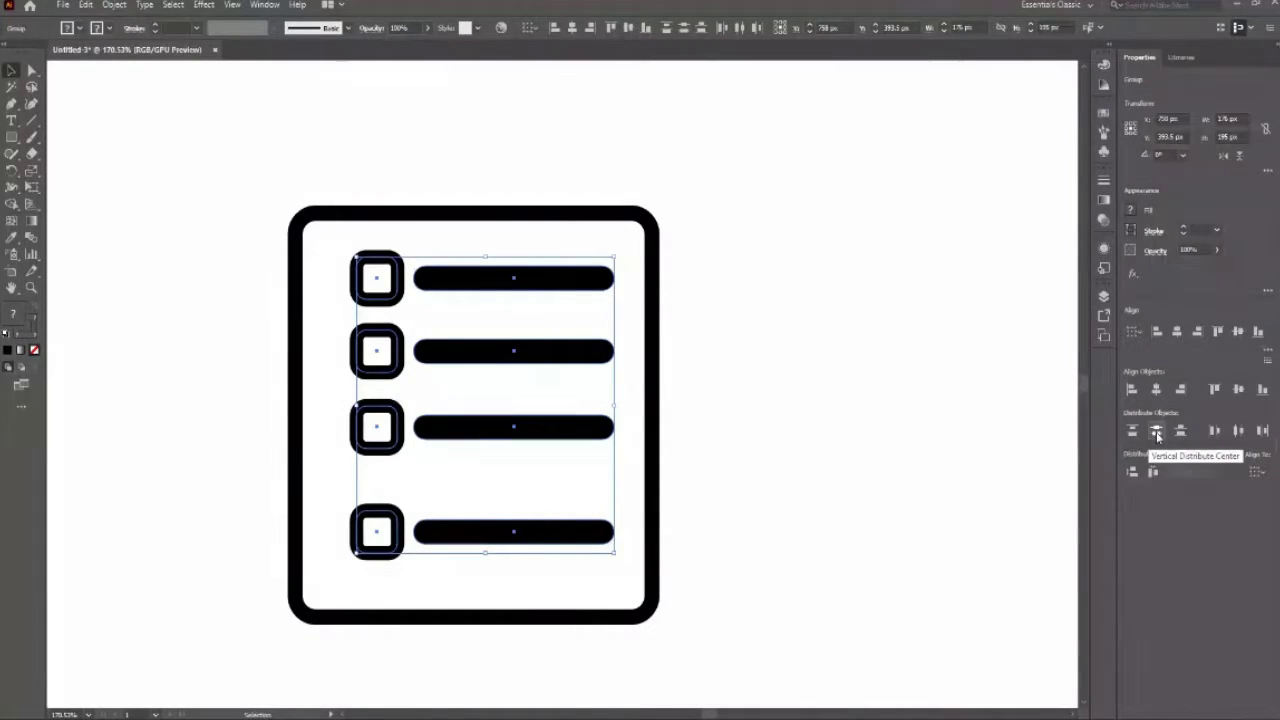
{"action": "left_click", "coordinate": [1157, 431]}
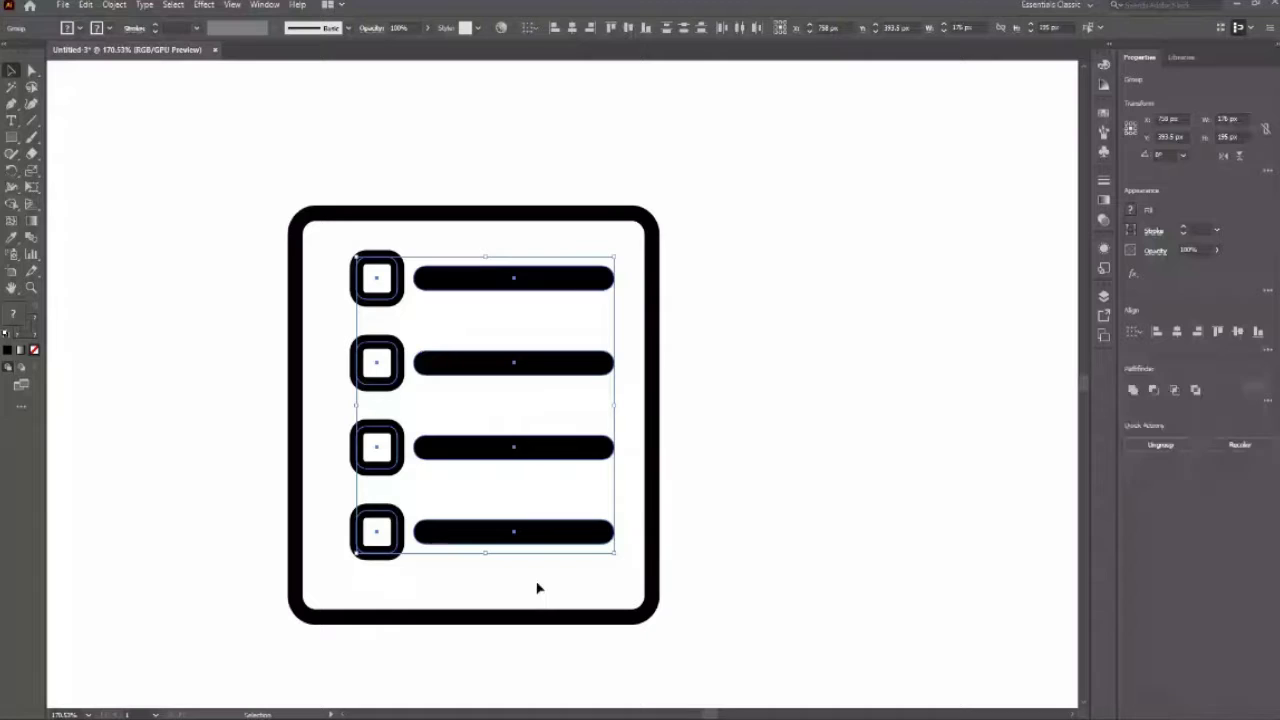
{"action": "left_click", "coordinate": [329, 257]}
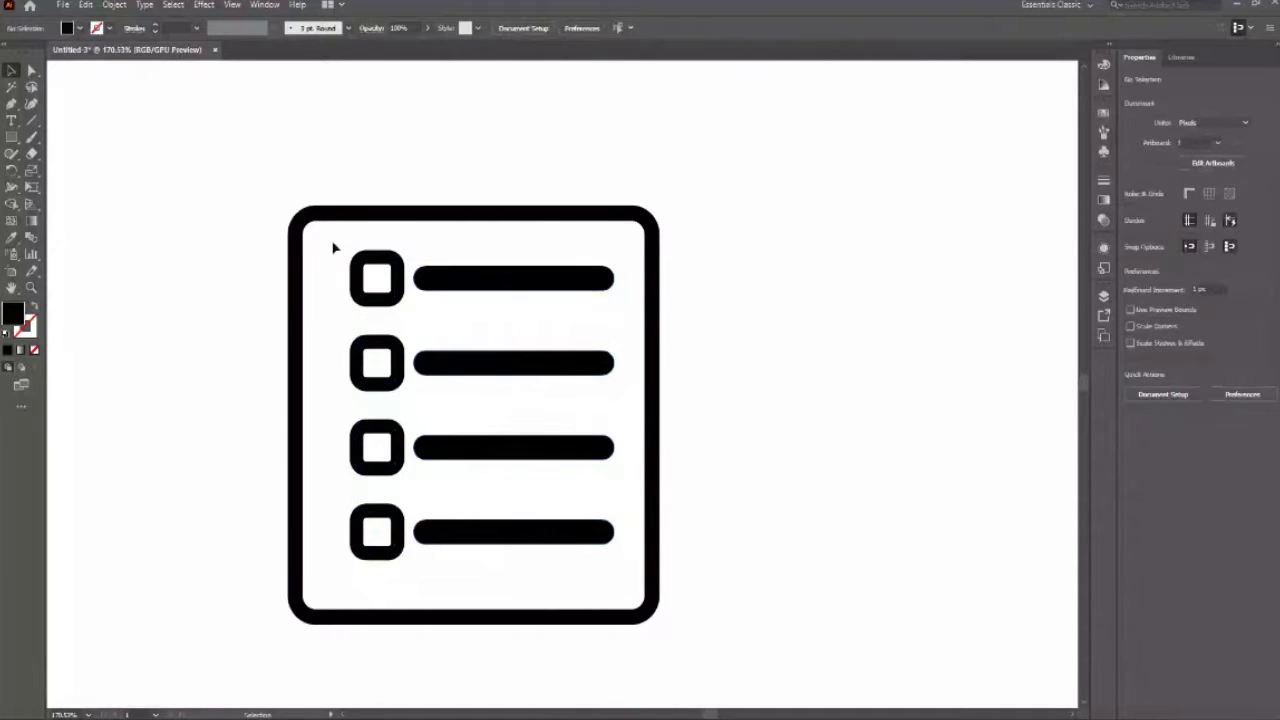
Step: Centre the rows horizontally and vertically on the frame, with the frame as key object
{"action": "left_click", "coordinate": [605, 614]}
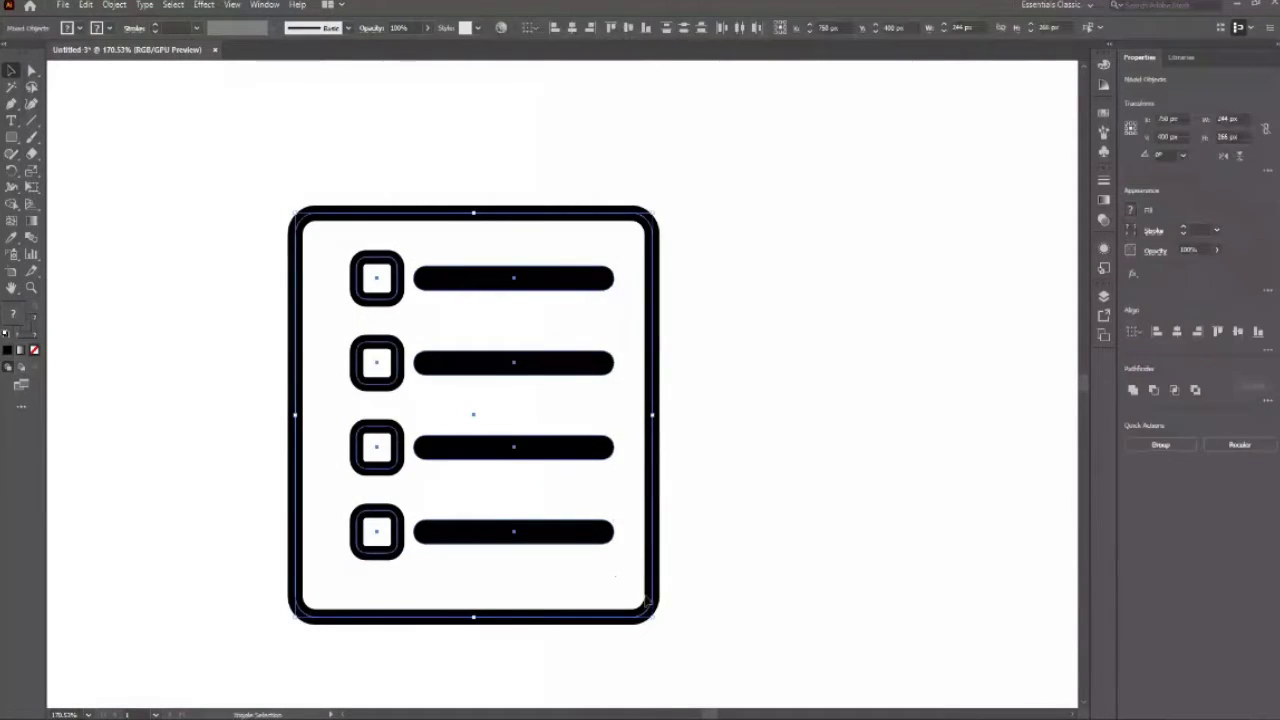
{"action": "left_click", "coordinate": [656, 600], "text": "shift"}
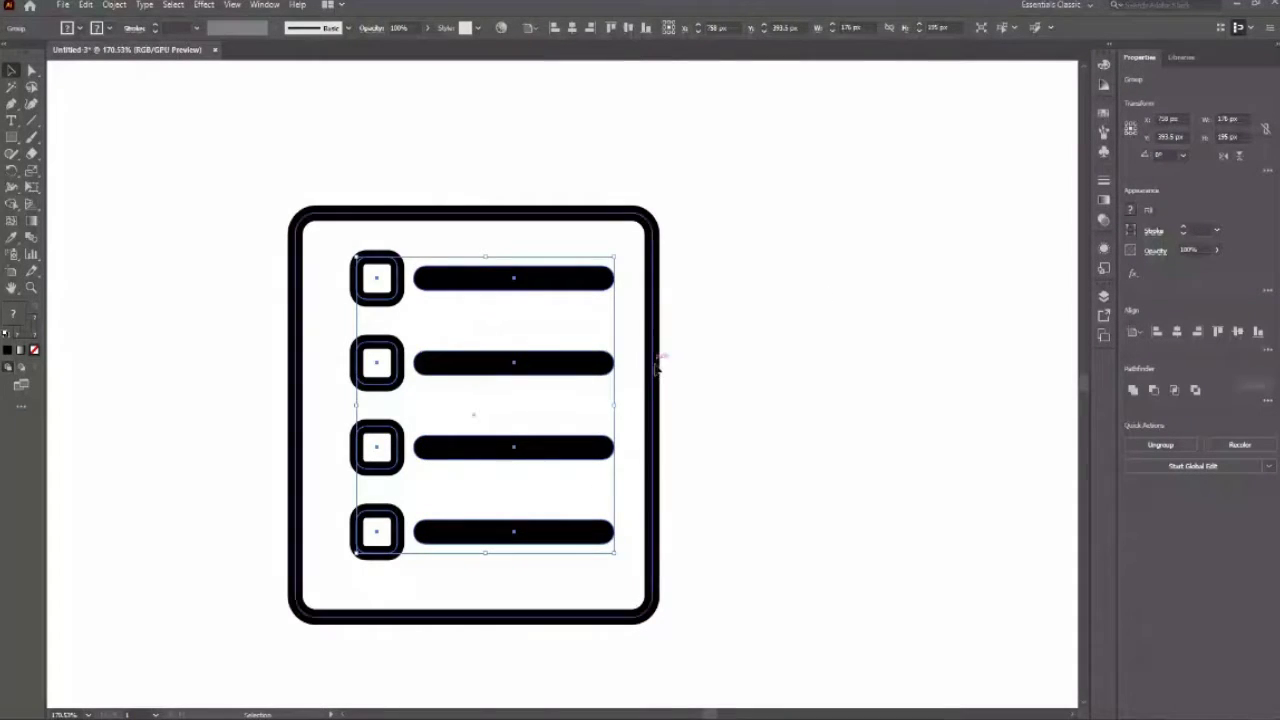
{"action": "left_click", "coordinate": [656, 395], "text": "shift"}
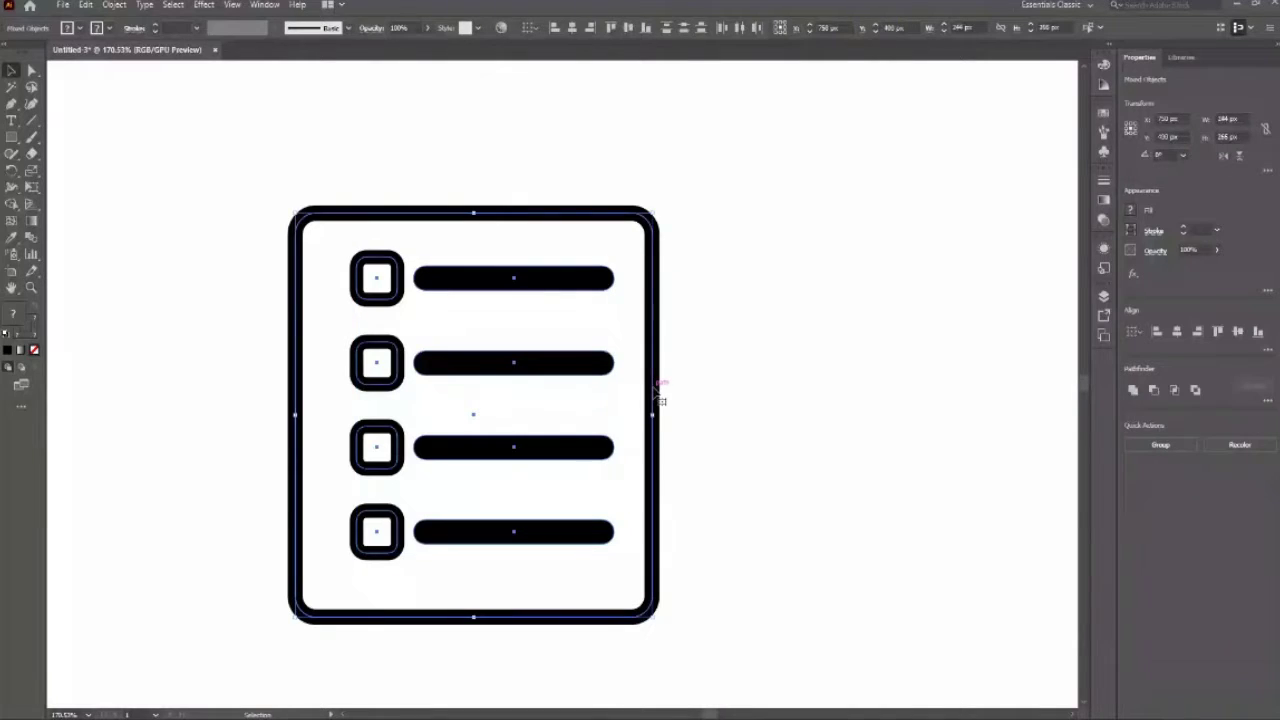
{"action": "left_click", "coordinate": [656, 393]}
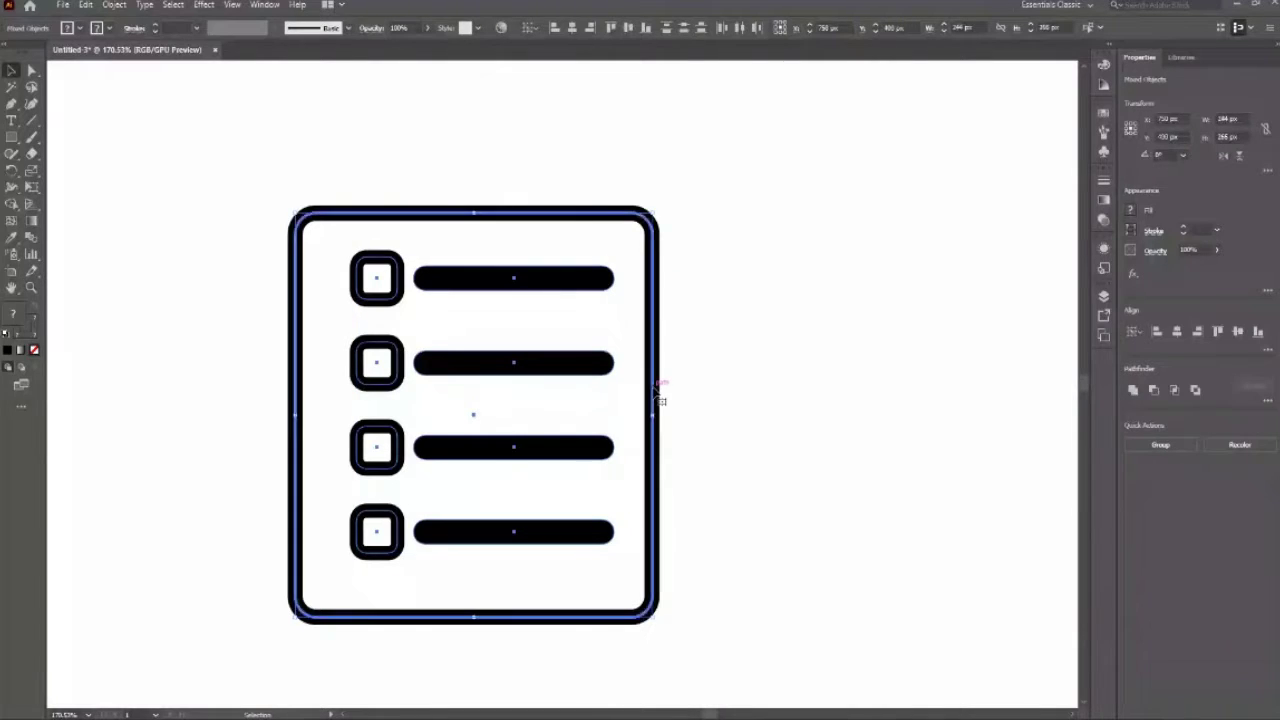
{"action": "left_click", "coordinate": [574, 29]}
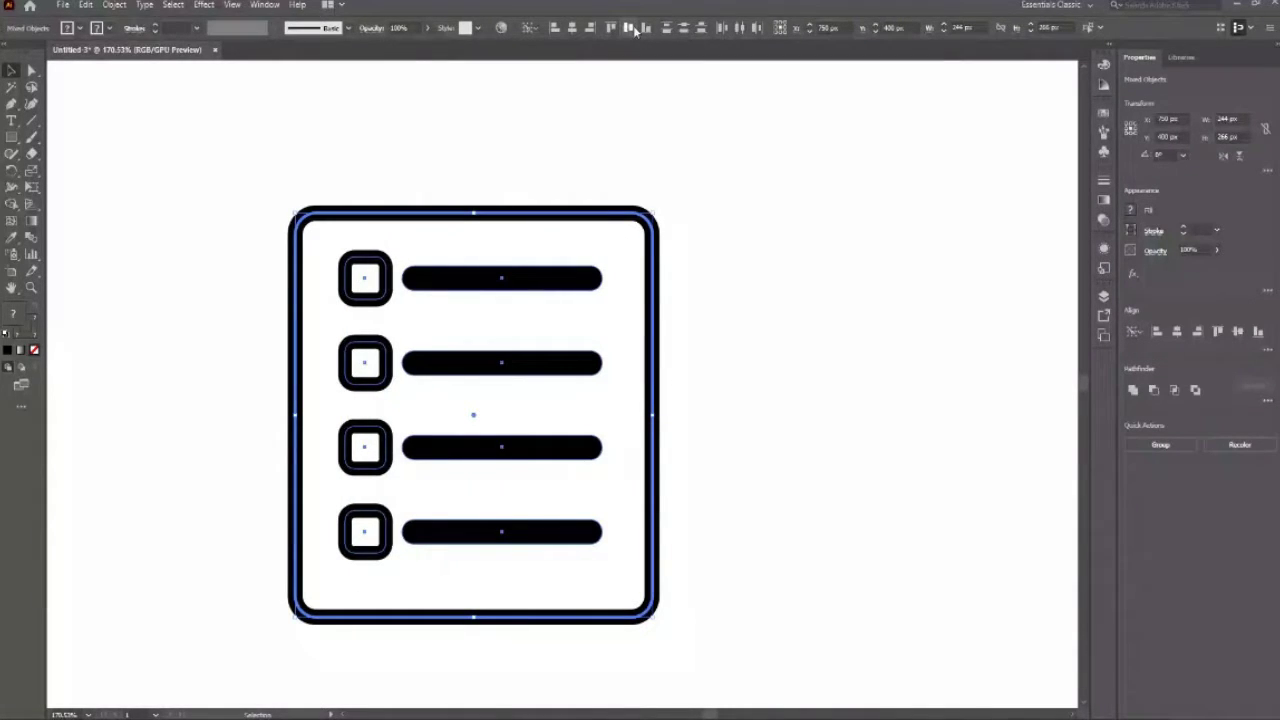
{"action": "left_click", "coordinate": [628, 28]}
{"action": "left_click", "coordinate": [751, 469]}
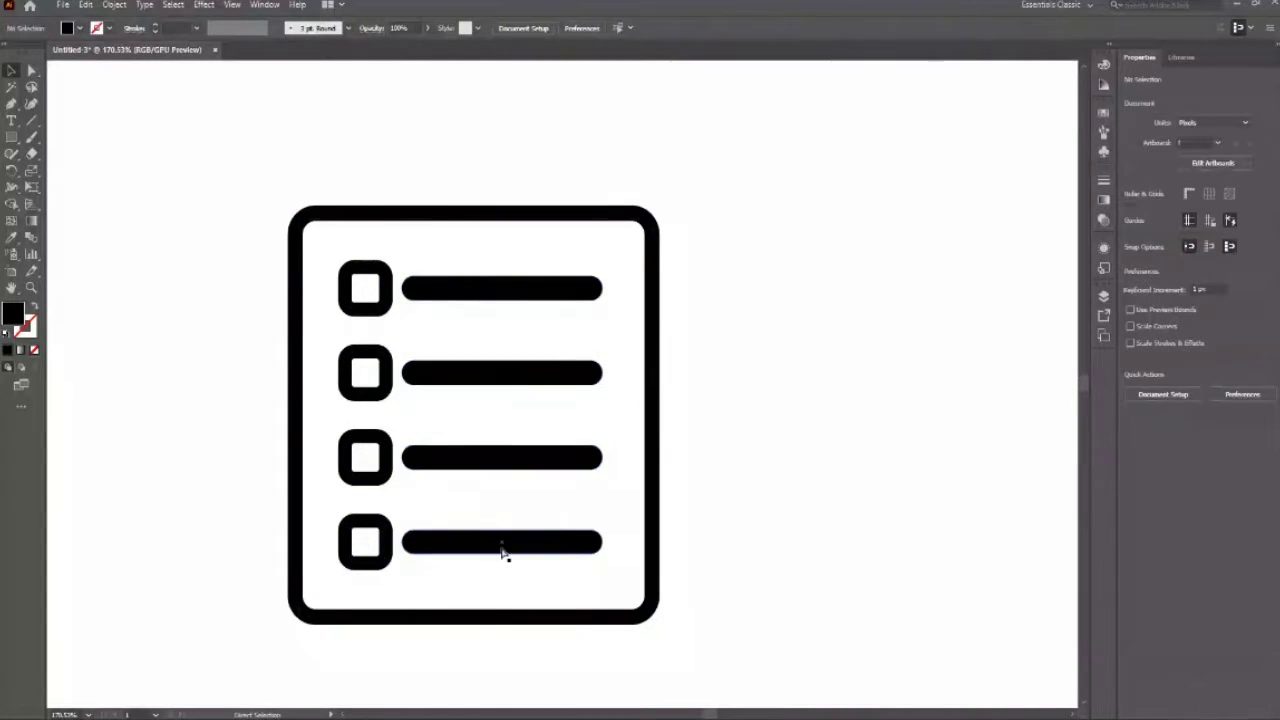
{"action": "key", "text": "ctrl+1"}
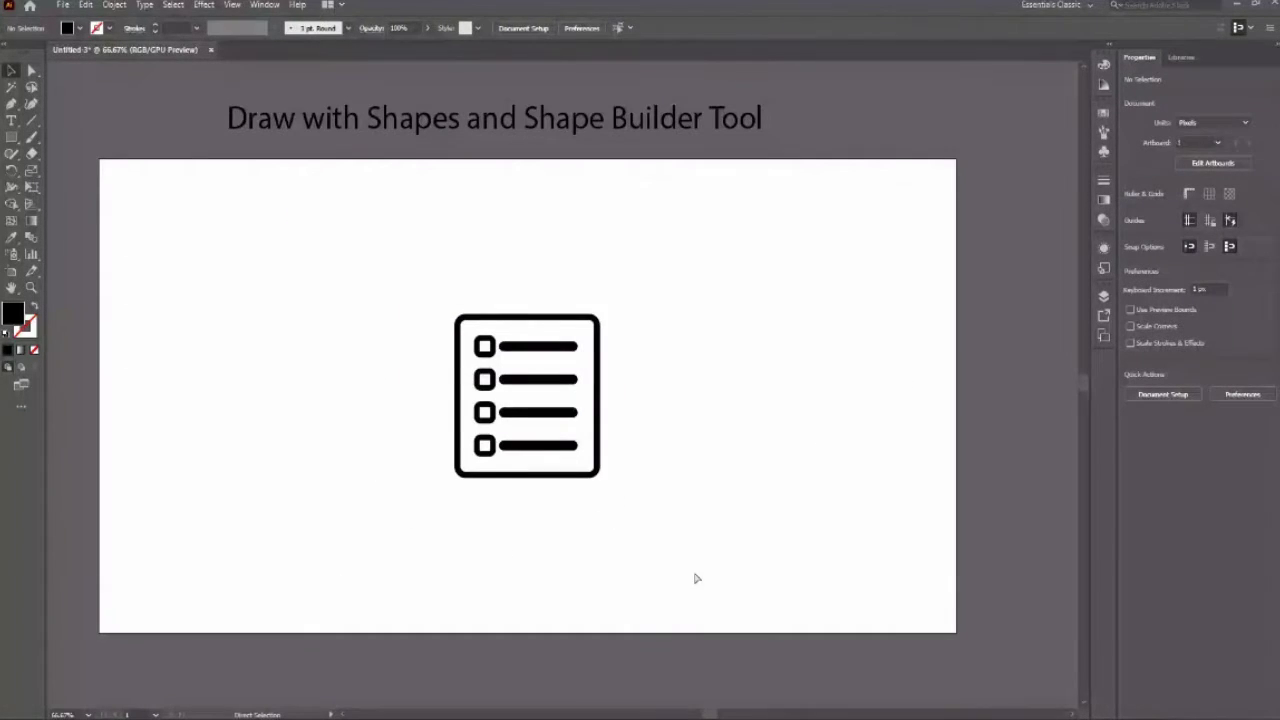
{"action": "key", "text": "ctrl+plus"}
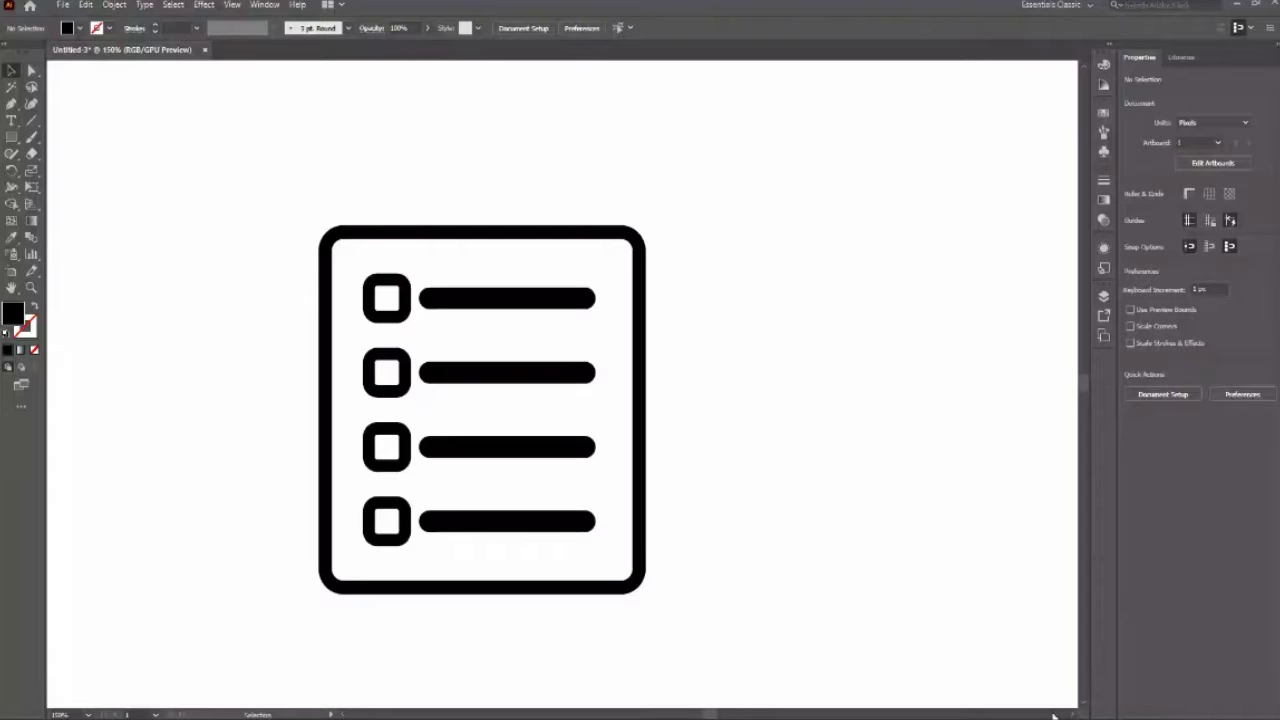
{"action": "scroll", "coordinate": [1053, 716], "scroll_direction": "right", "scroll_amount": 1}
{"action": "scroll", "coordinate": [1075, 714], "scroll_direction": "right", "scroll_amount": 1}
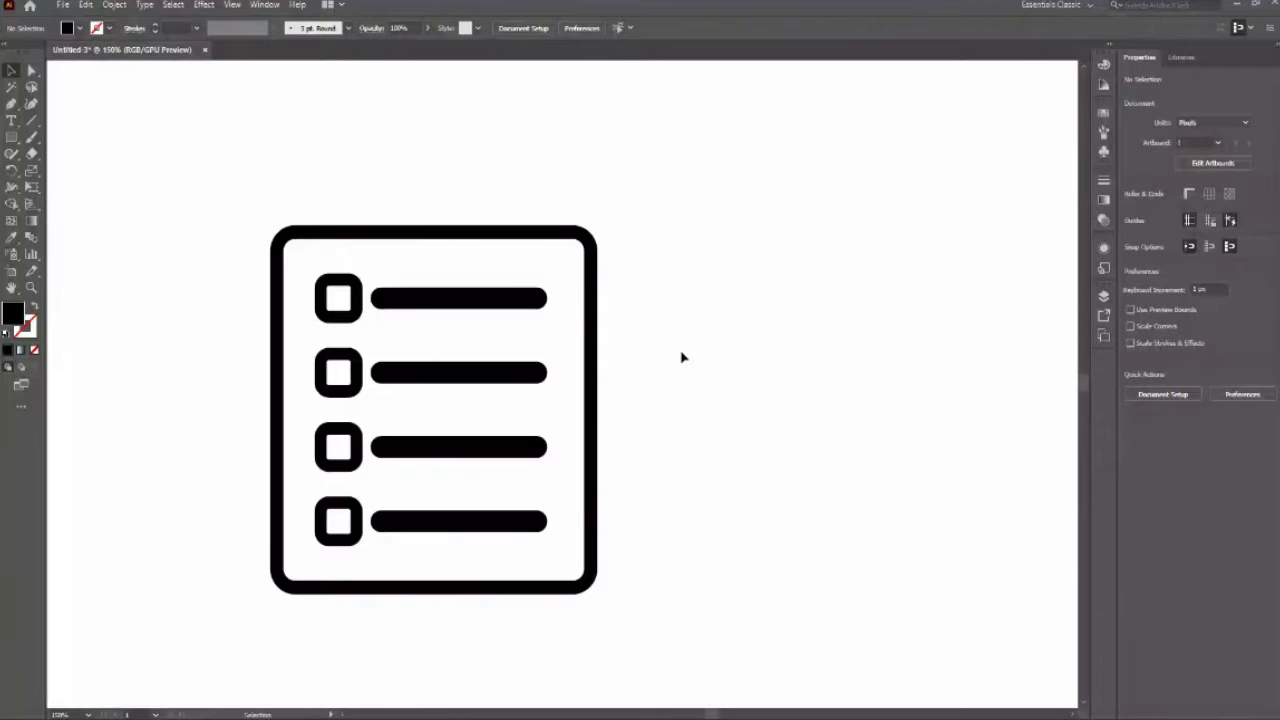
{"action": "key", "text": "m"}
Step: Draw a tall rectangle to the right of the icon and narrow it
{"action": "left_click_drag", "start_coordinate": [732, 268], "coordinate": [764, 479]}
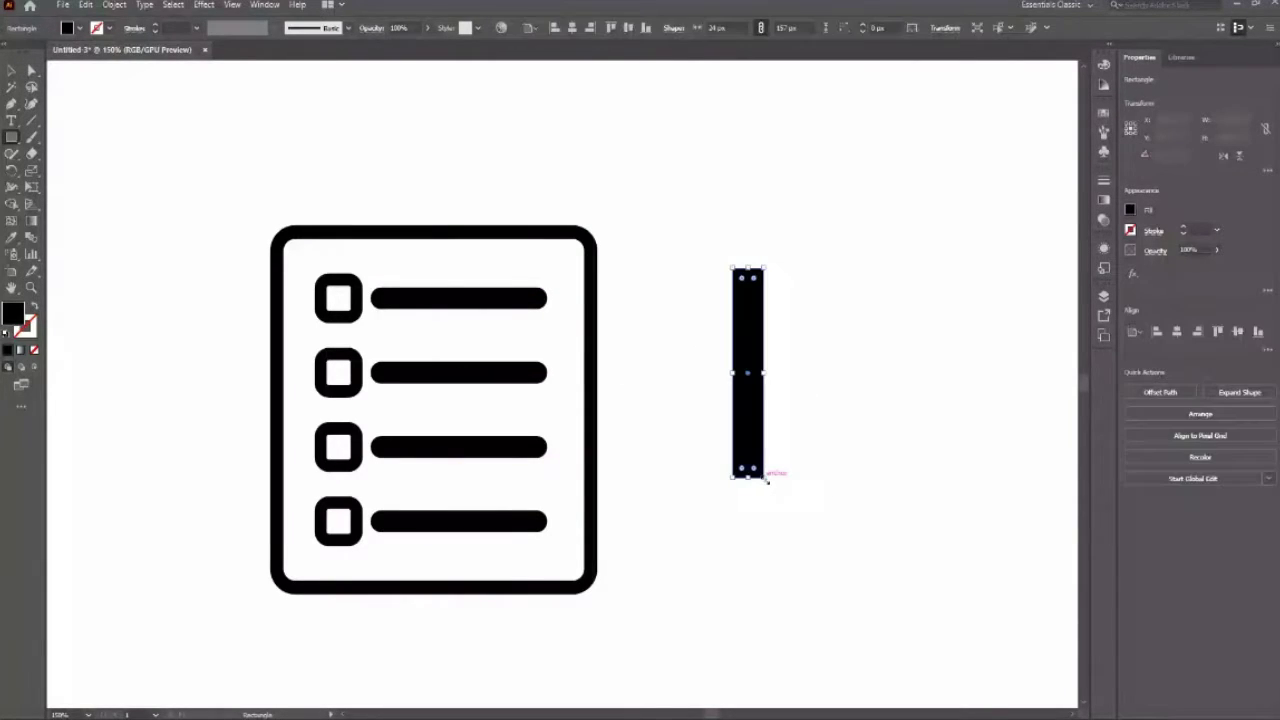
{"action": "left_click", "coordinate": [14, 72]}
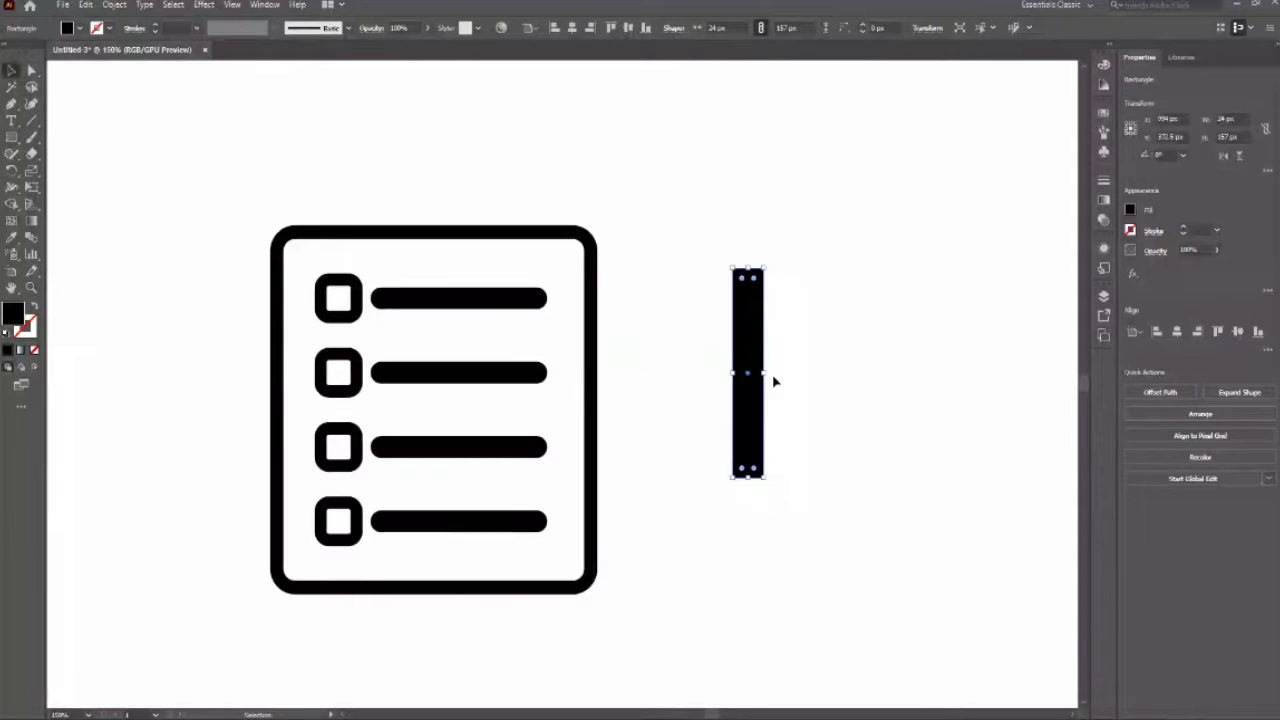
{"action": "left_click_drag", "start_coordinate": [763, 375], "coordinate": [757, 375]}
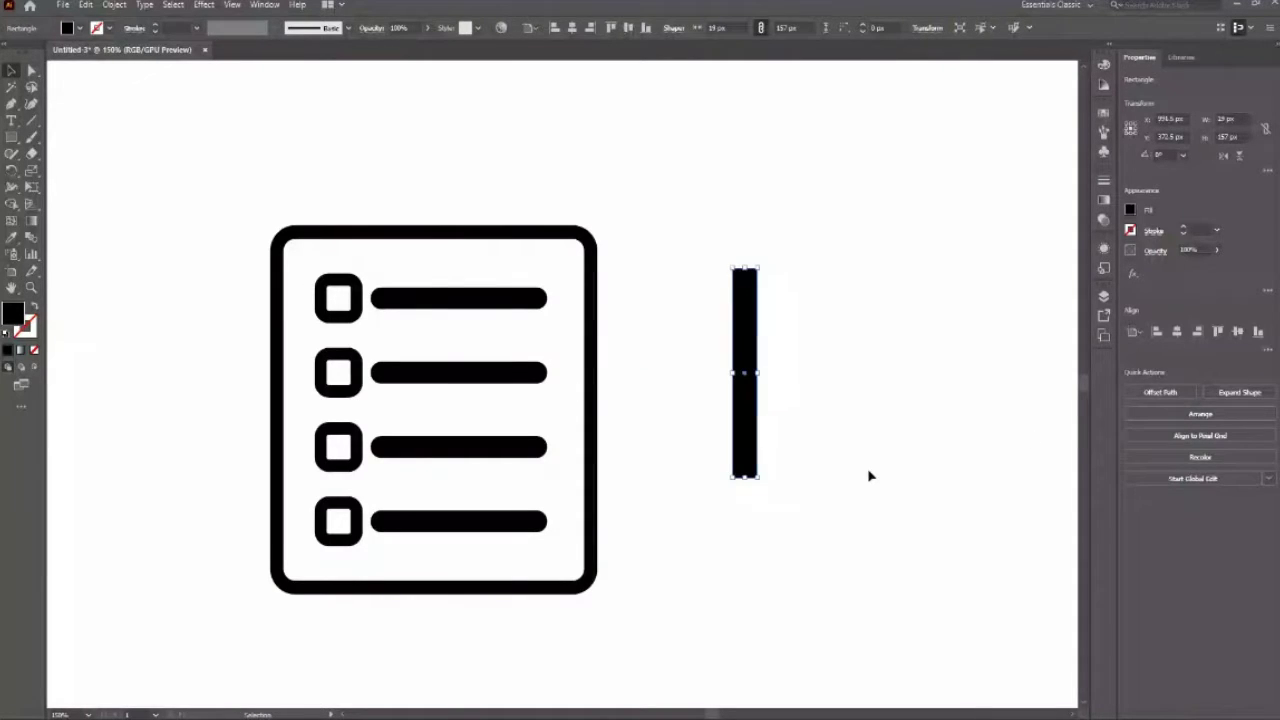
{"action": "left_click", "coordinate": [868, 474]}
Step: Move the bar closer to the icon, narrow it further and shift it up slightly
{"action": "key", "text": "z"}
{"action": "left_click_drag", "start_coordinate": [868, 474], "coordinate": [890, 479]}
{"action": "key", "text": "v"}
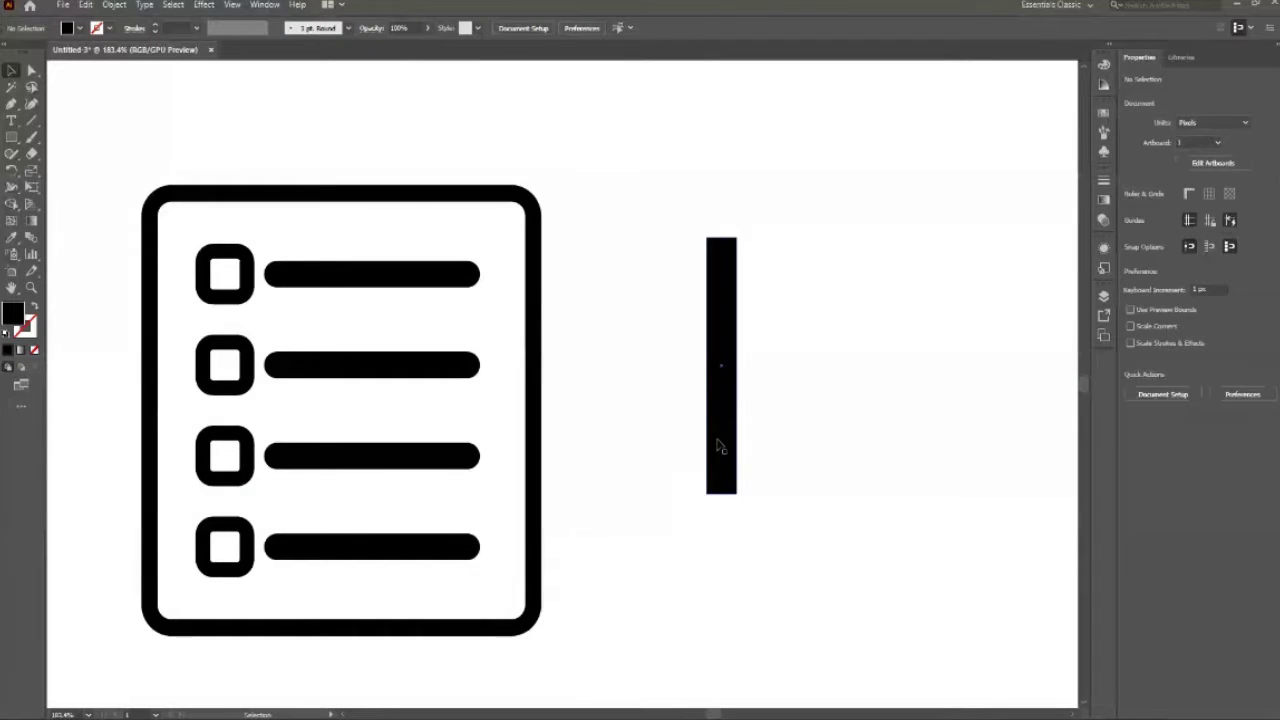
{"action": "left_click_drag", "start_coordinate": [717, 446], "coordinate": [651, 477]}
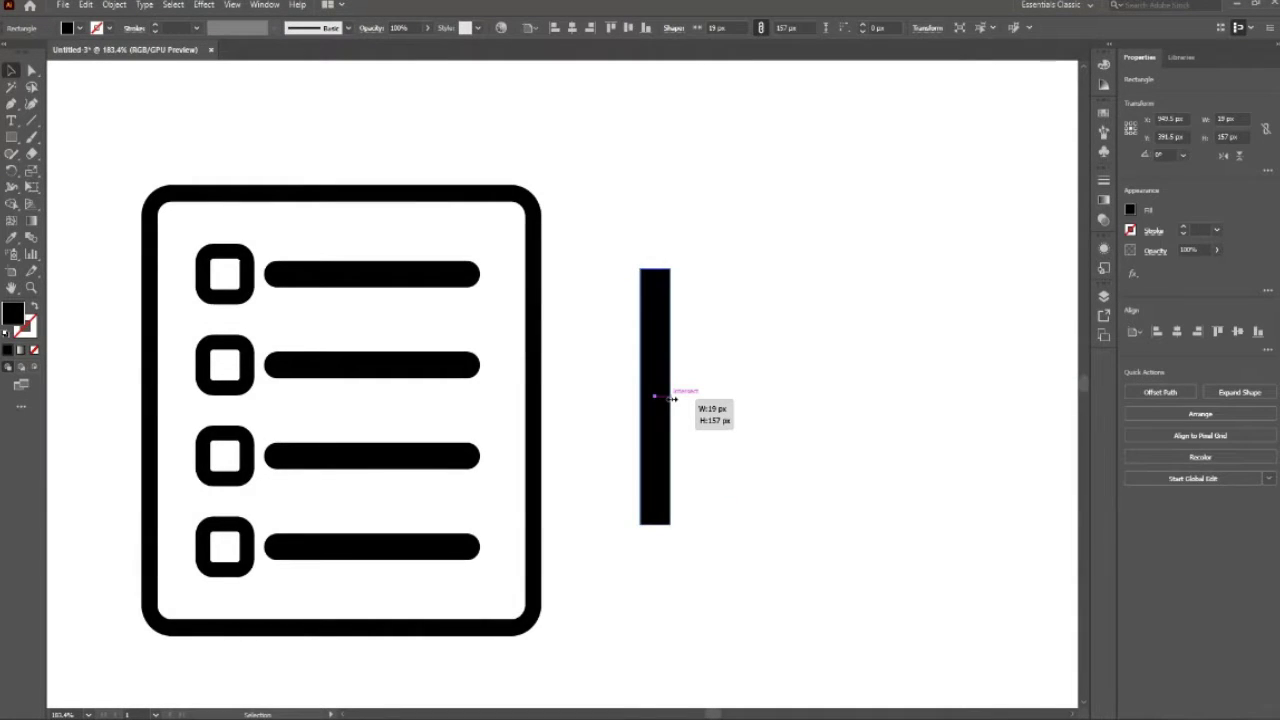
{"action": "left_click_drag", "start_coordinate": [672, 398], "coordinate": [664, 398]}
{"action": "key", "text": "ctrl+shift+a"}
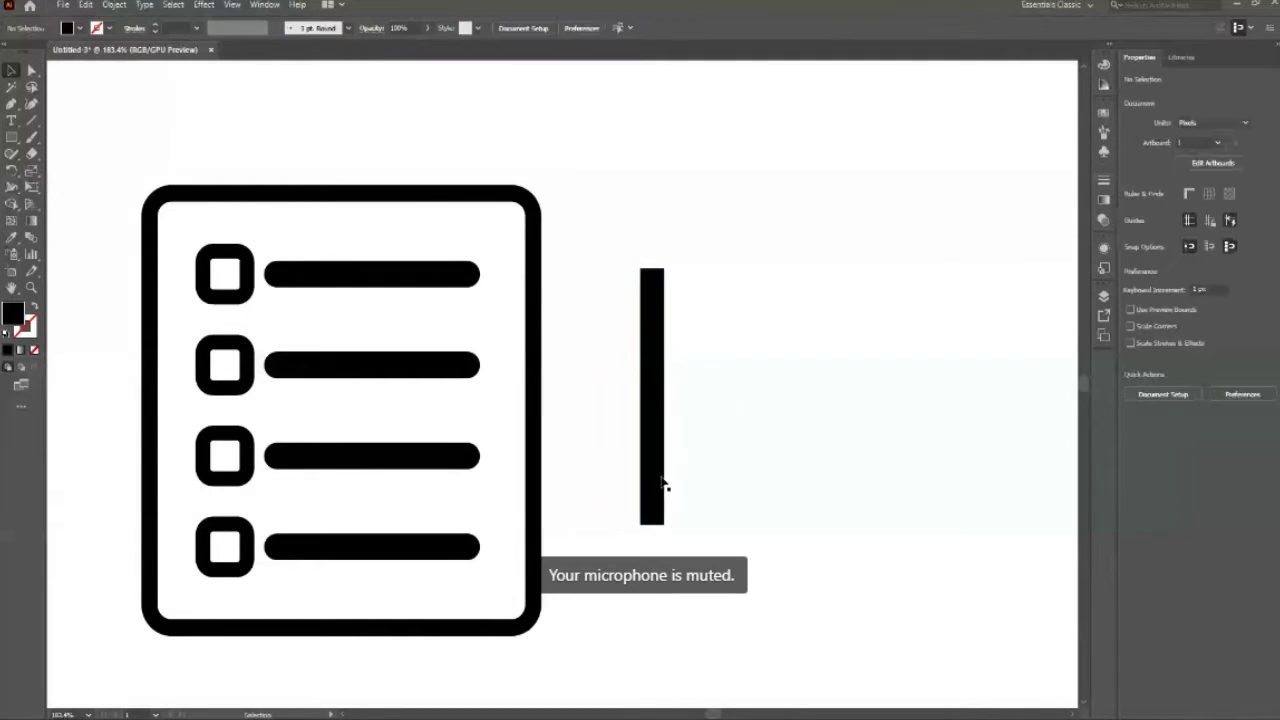
{"action": "left_click_drag", "start_coordinate": [645, 488], "coordinate": [644, 442]}
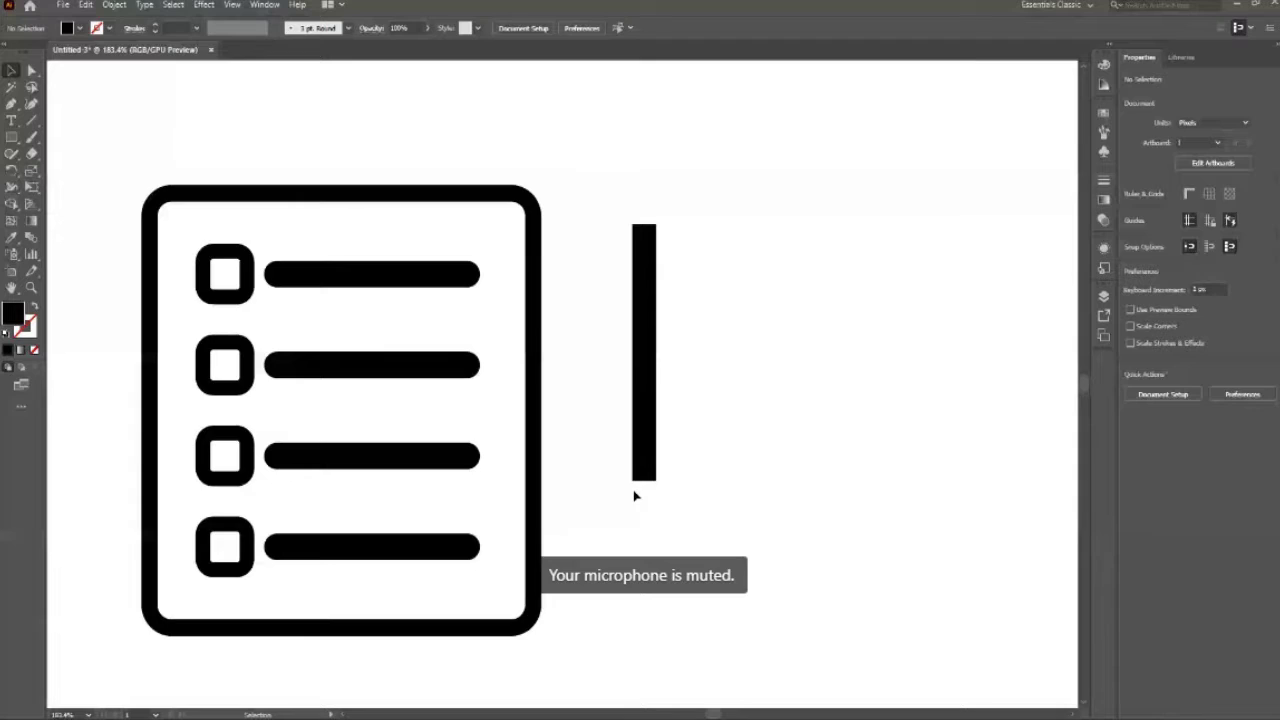
{"action": "left_click", "coordinate": [11, 137]}
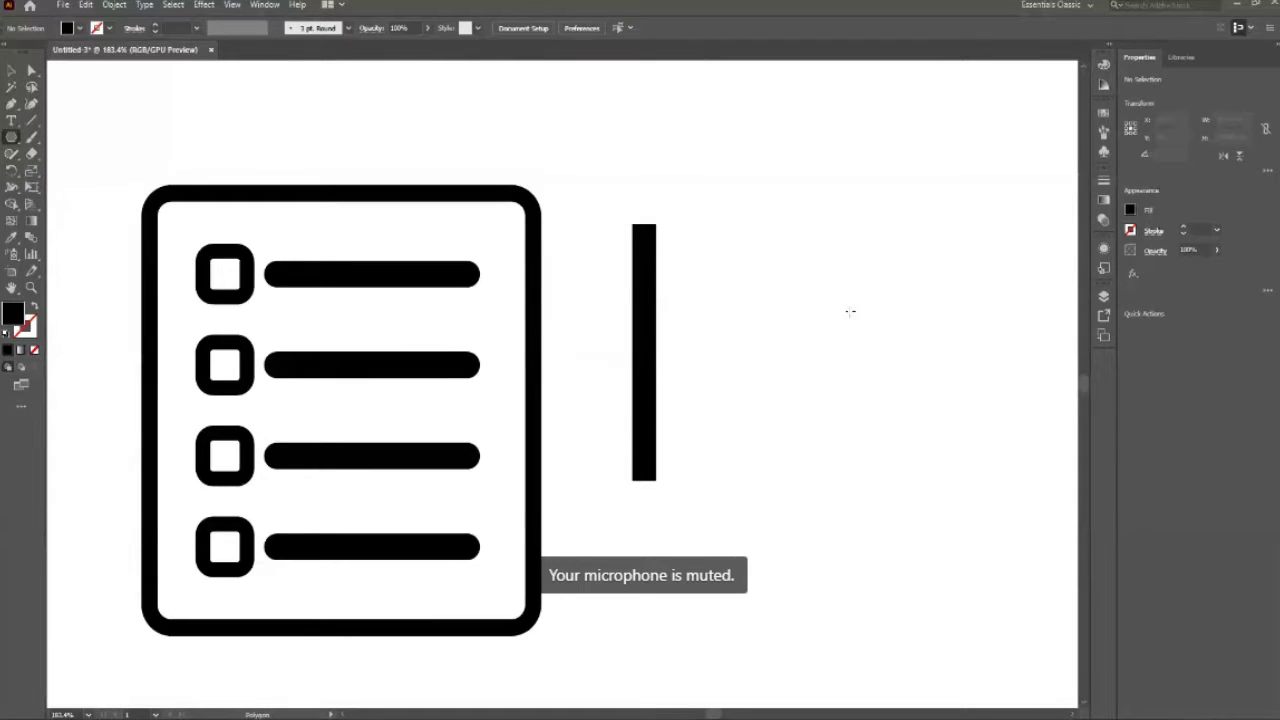
Step: Create a 3-sided polygon triangle beside the bar
{"action": "left_click", "coordinate": [731, 287]}
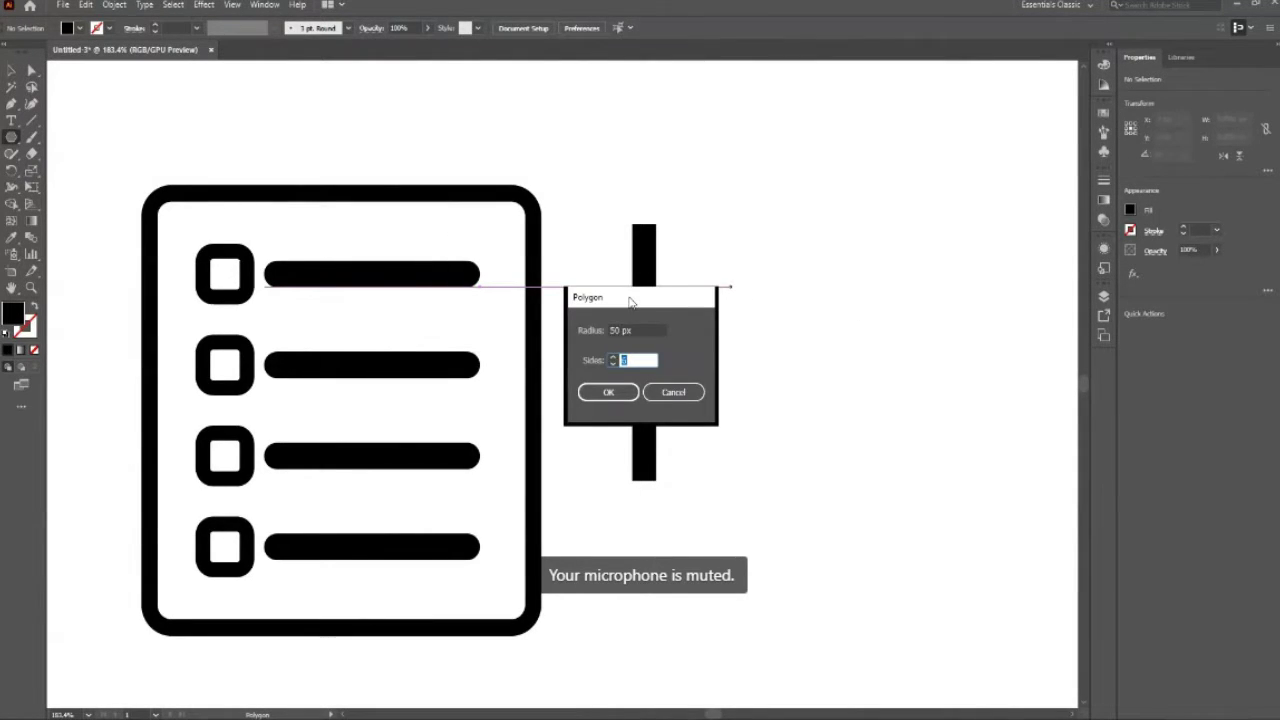
{"action": "left_click_drag", "start_coordinate": [630, 300], "coordinate": [771, 253]}
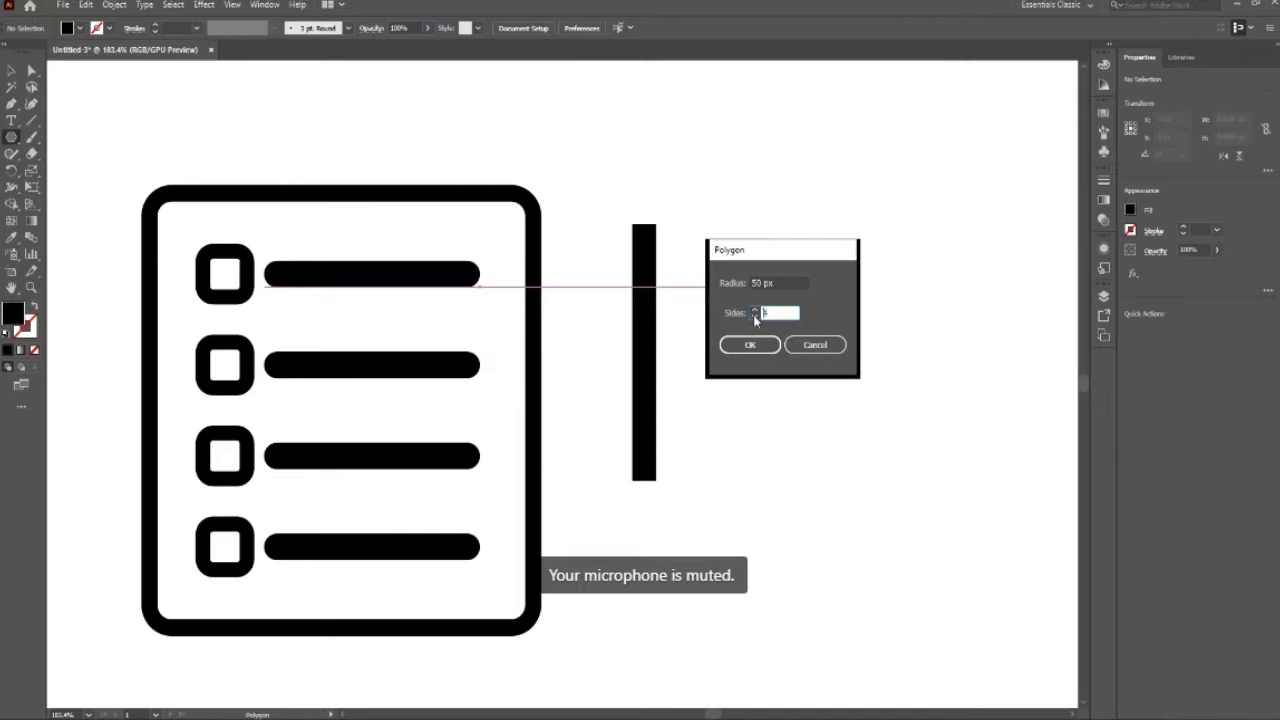
{"action": "left_click", "coordinate": [754, 317]}
{"action": "left_click", "coordinate": [754, 317]}
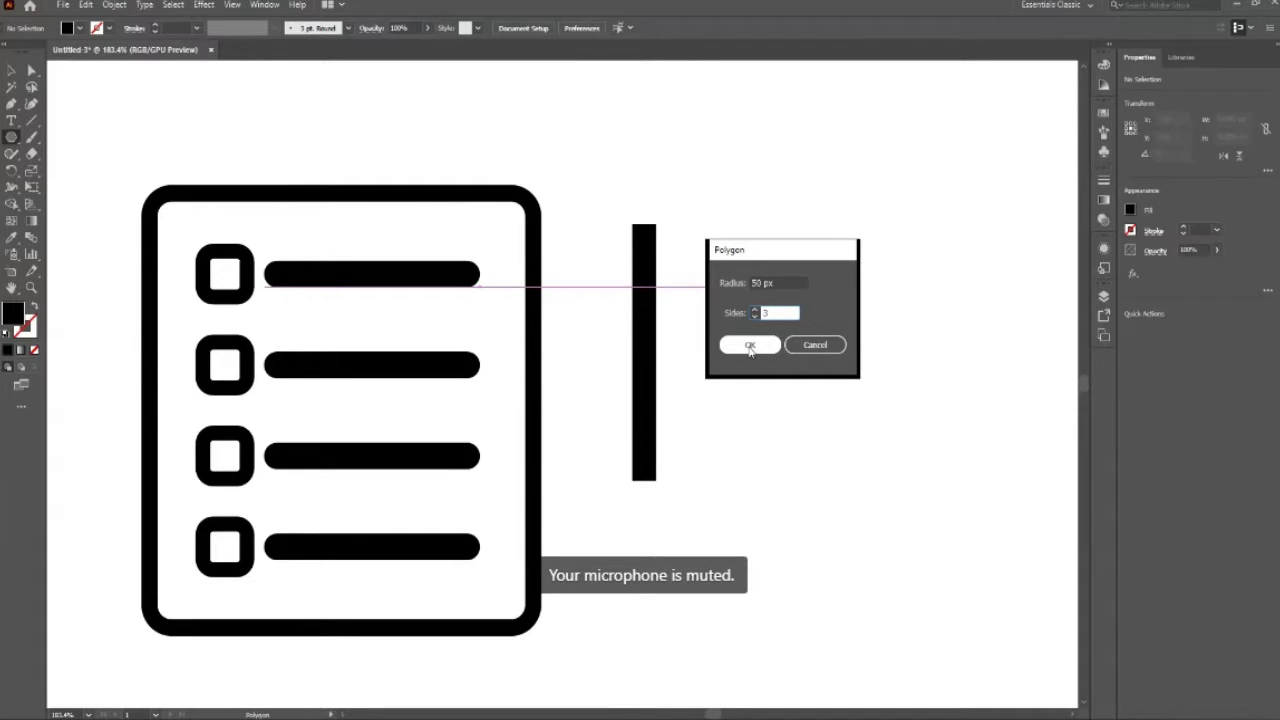
{"action": "left_click", "coordinate": [750, 345]}
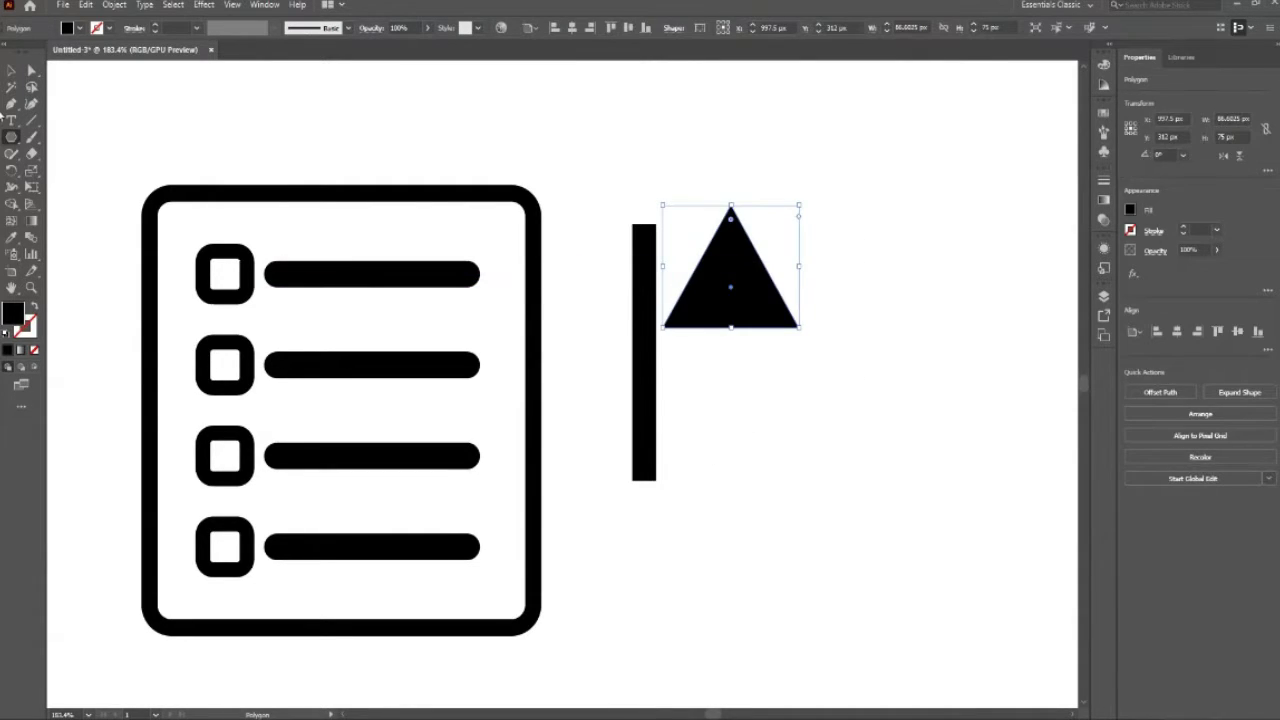
Step: Flip the triangle to point downward, flatten it, and move it beneath the bar
{"action": "left_click", "coordinate": [11, 70]}
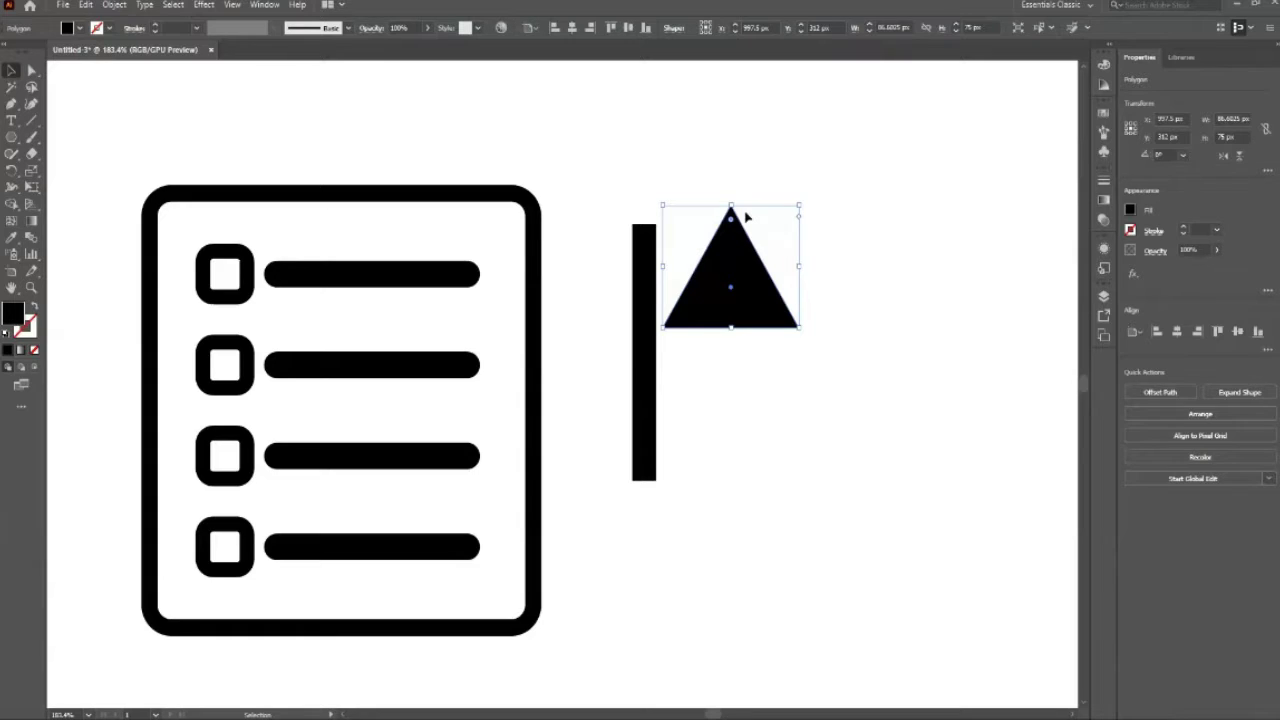
{"action": "left_click_drag", "start_coordinate": [731, 206], "coordinate": [723, 440]}
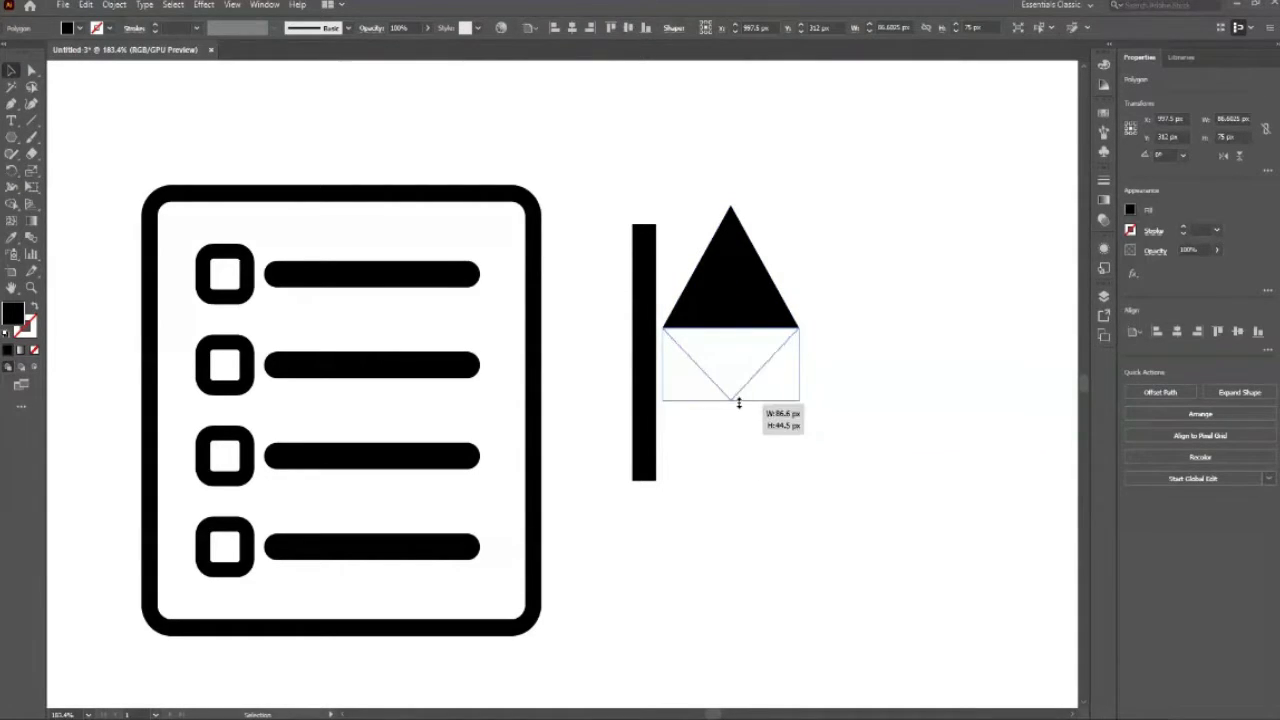
{"action": "left_click_drag", "start_coordinate": [723, 440], "coordinate": [731, 422]}
{"action": "left_click", "coordinate": [843, 481]}
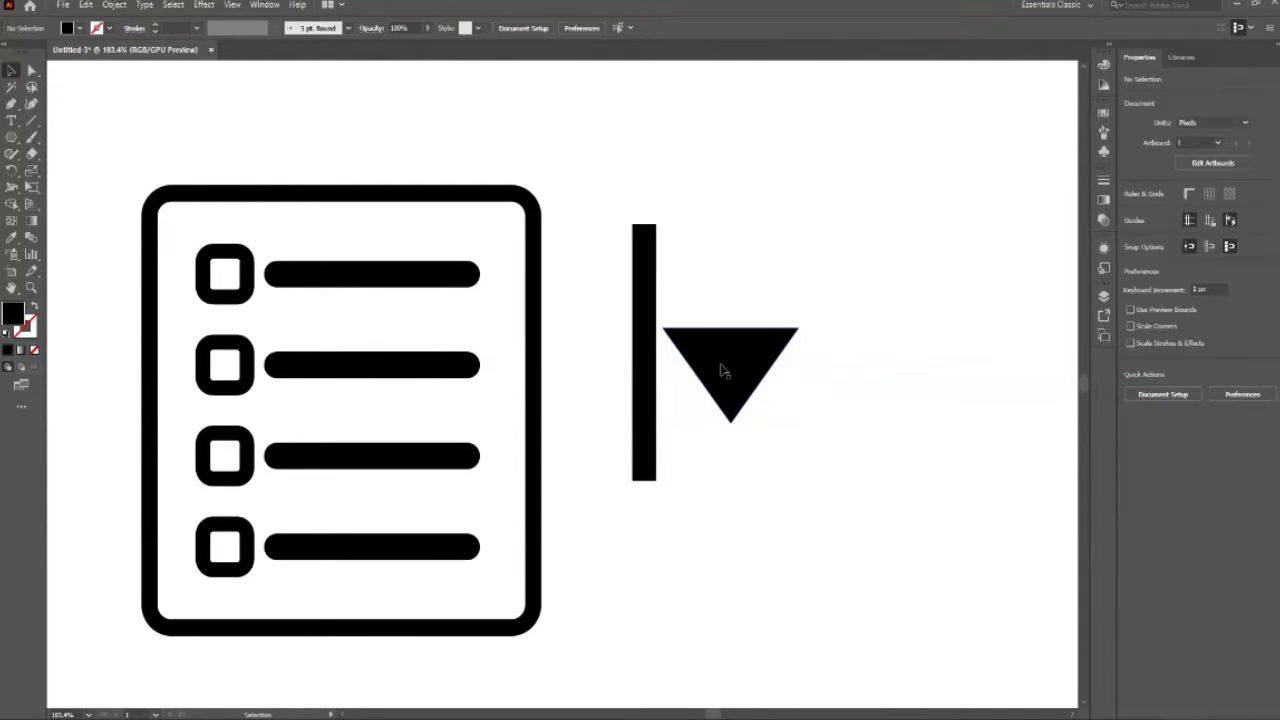
{"action": "left_click_drag", "start_coordinate": [725, 367], "coordinate": [647, 529]}
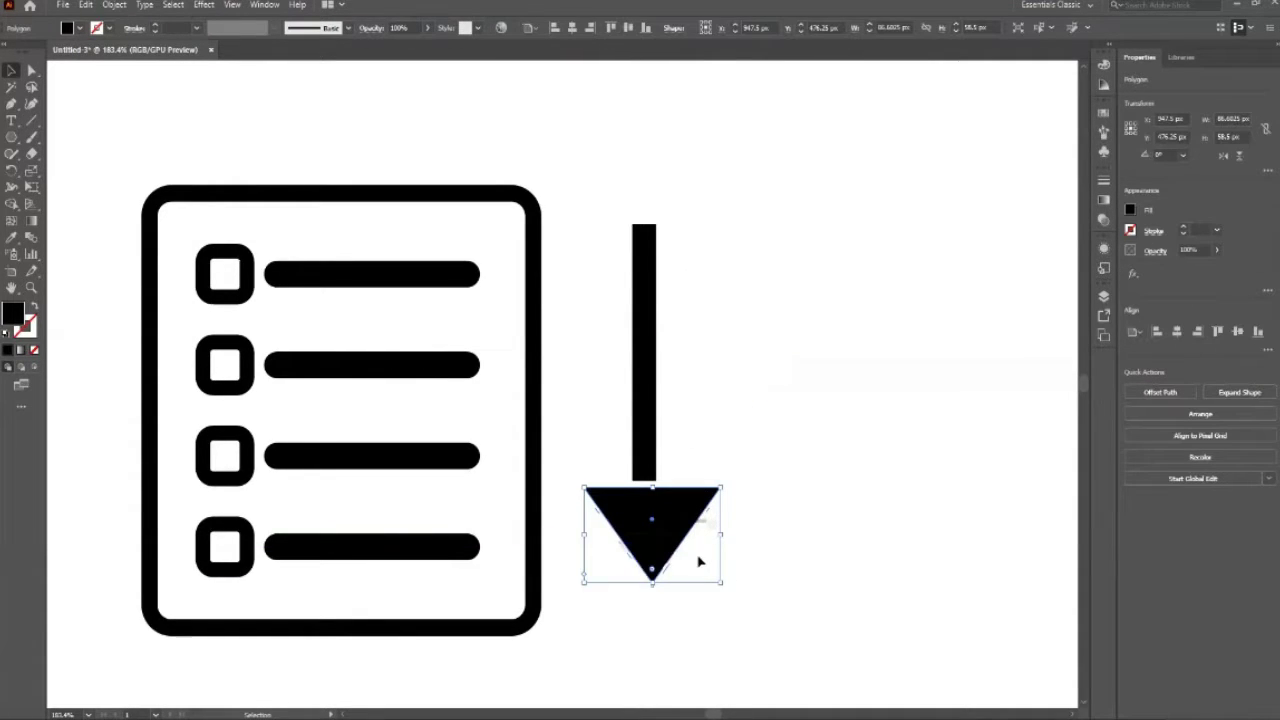
Step: Shrink the triangle, narrow it to the bar's width, and tuck it under the bar
{"action": "left_click_drag", "start_coordinate": [720, 583], "coordinate": [647, 514]}
{"action": "left_click", "coordinate": [694, 558]}
{"action": "key", "text": "z"}
{"action": "left_click", "coordinate": [661, 581]}
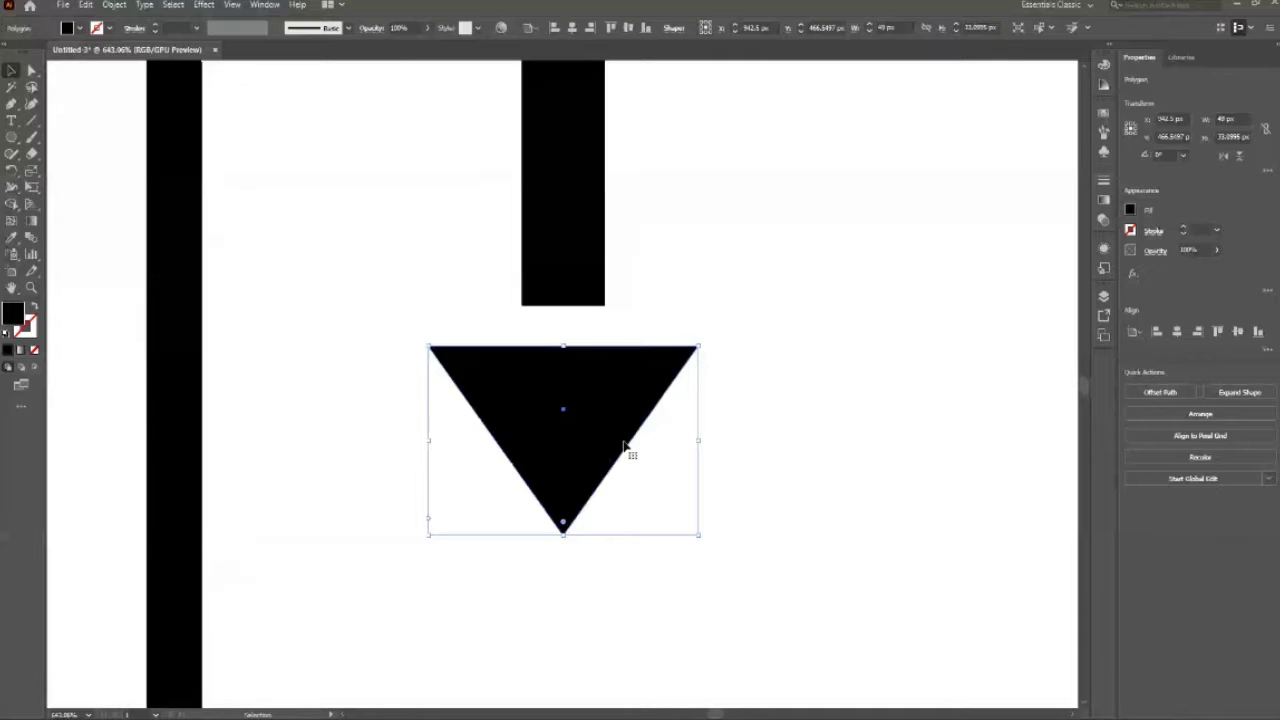
{"action": "left_click_drag", "start_coordinate": [698, 440], "coordinate": [606, 416]}
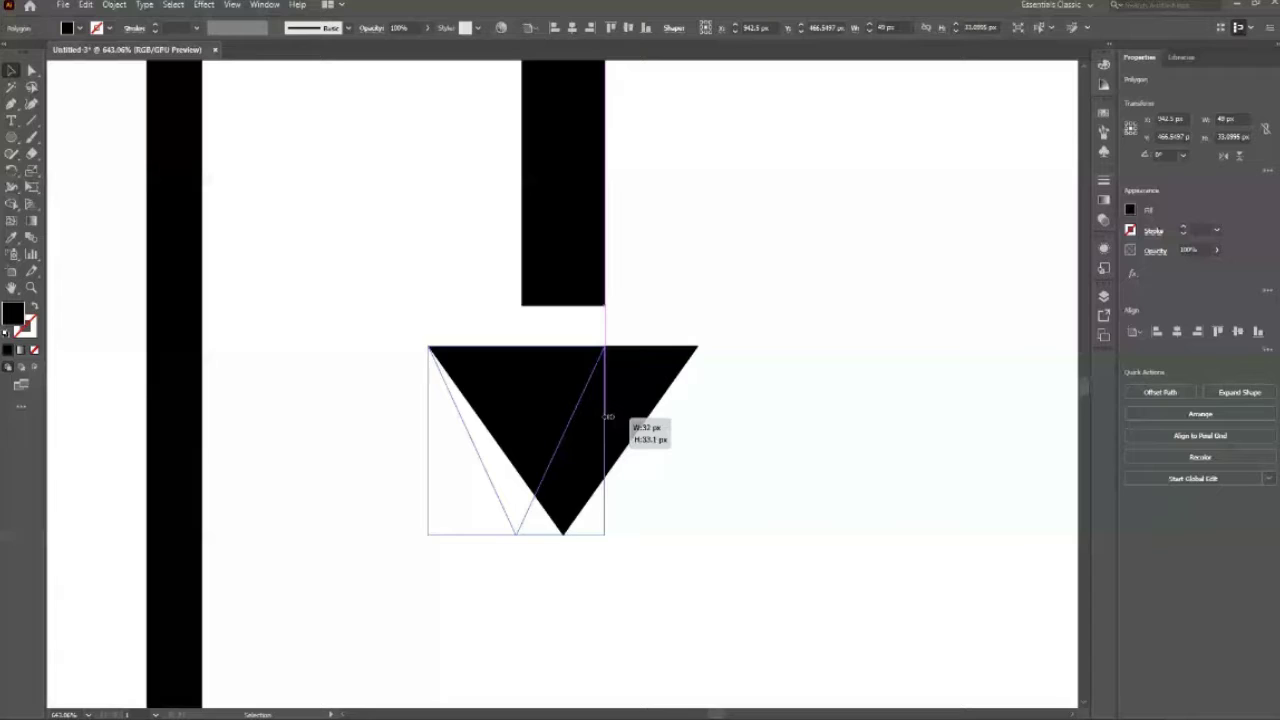
{"action": "left_click_drag", "start_coordinate": [607, 416], "coordinate": [604, 416]}
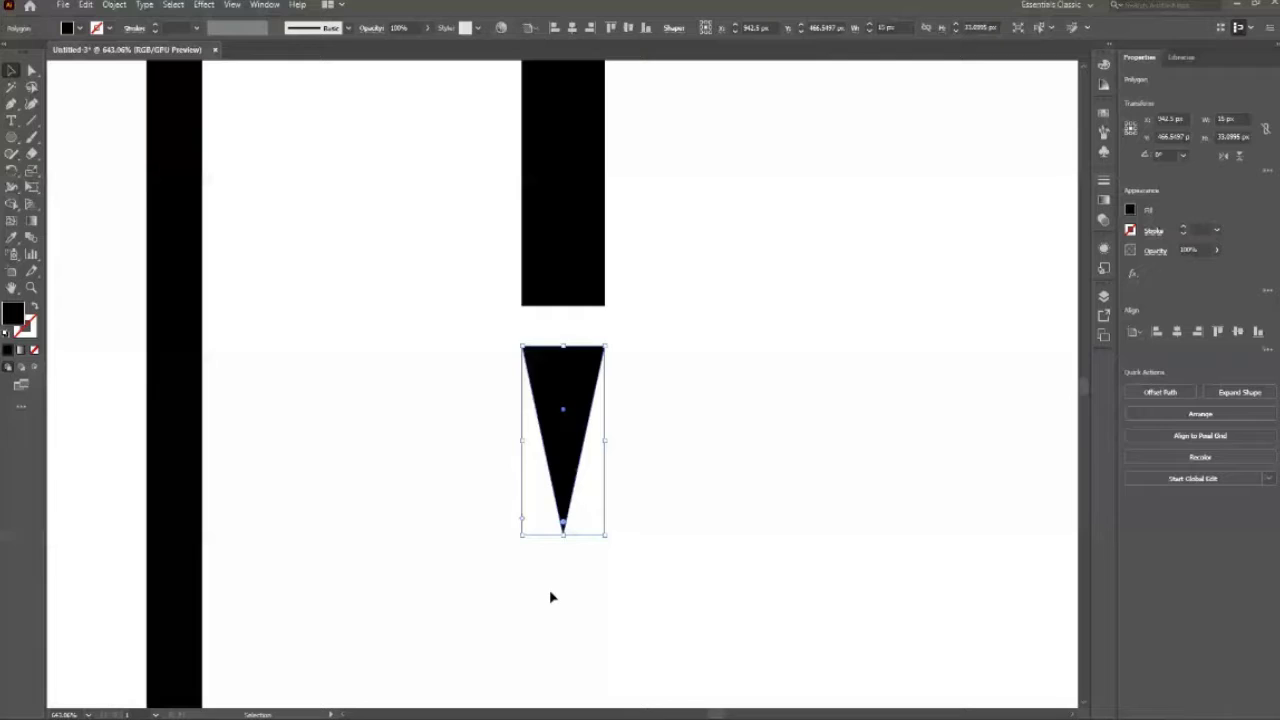
{"action": "key", "text": "ctrl+z"}
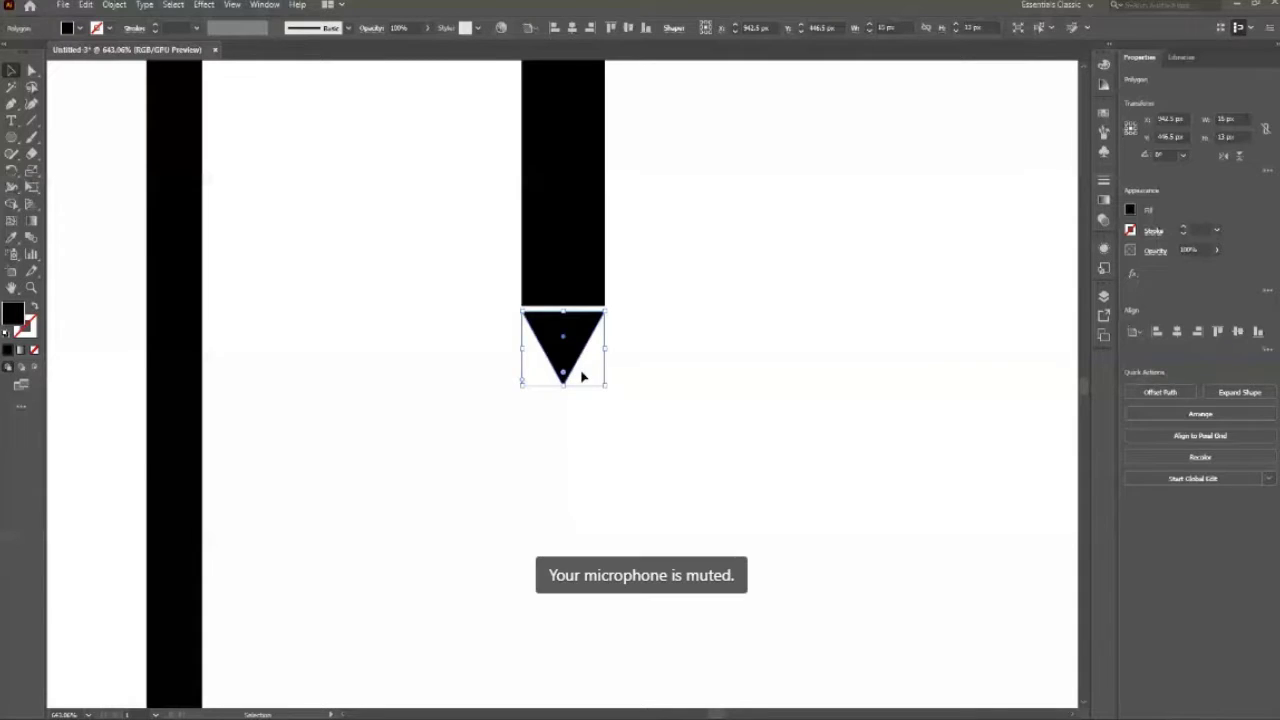
{"action": "scroll", "coordinate": [600, 450], "scroll_direction": "down", "scroll_amount": 5}
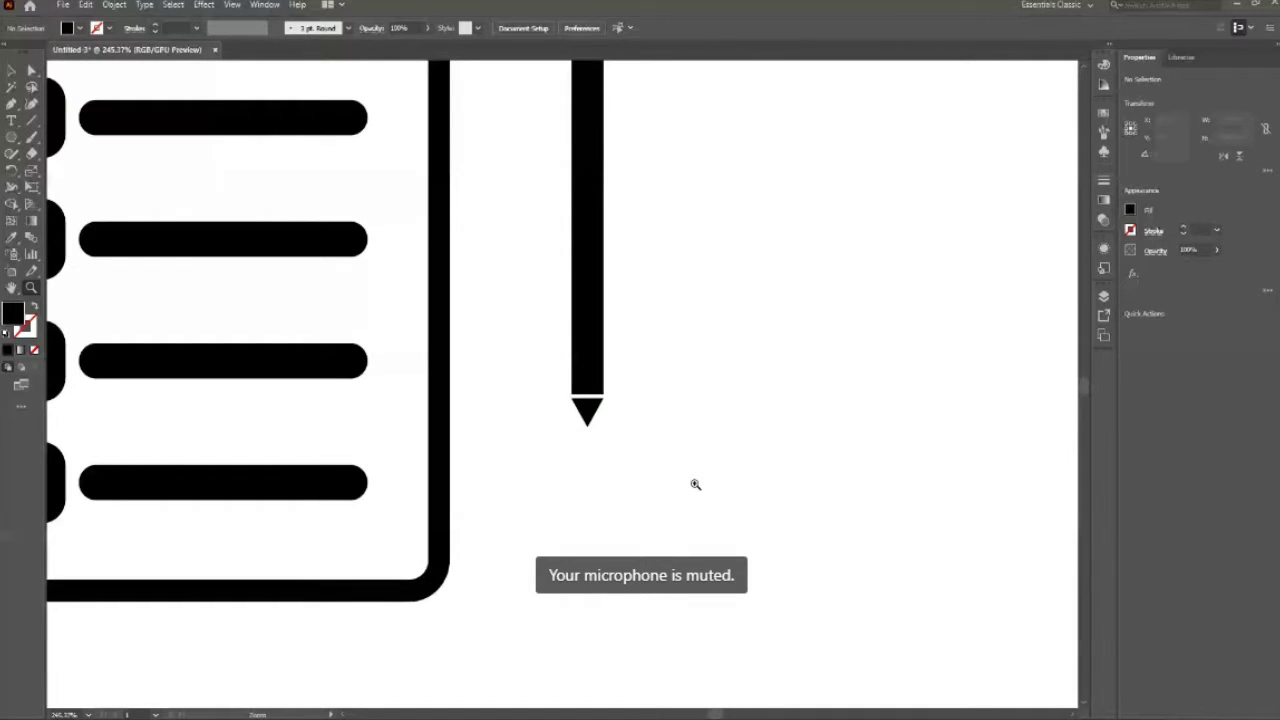
Step: Move the whole pencil lower on the page beside the checklist frame
{"action": "scroll", "coordinate": [680, 420], "scroll_direction": "down", "scroll_amount": 2}
{"action": "scroll", "coordinate": [643, 212], "scroll_direction": "up", "scroll_amount": 1}
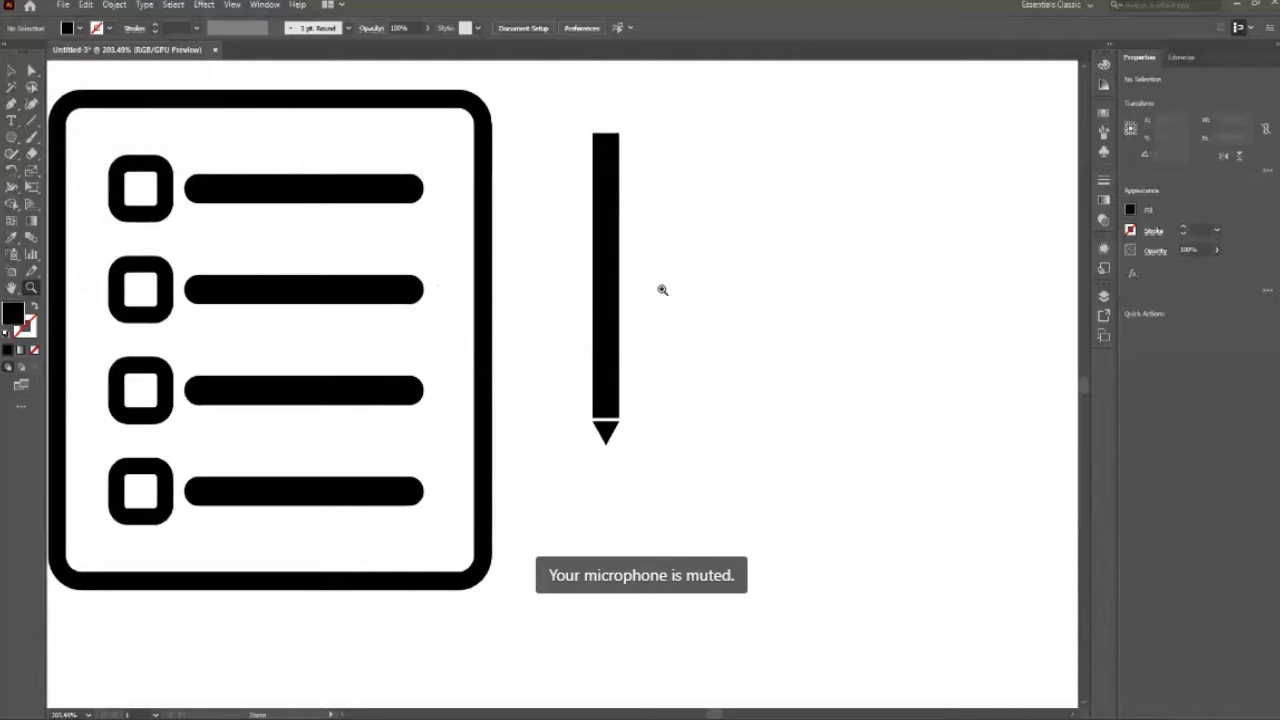
{"action": "key", "text": "v"}
{"action": "left_click", "coordinate": [606, 290]}
{"action": "left_click_drag", "start_coordinate": [606, 290], "coordinate": [597, 396]}
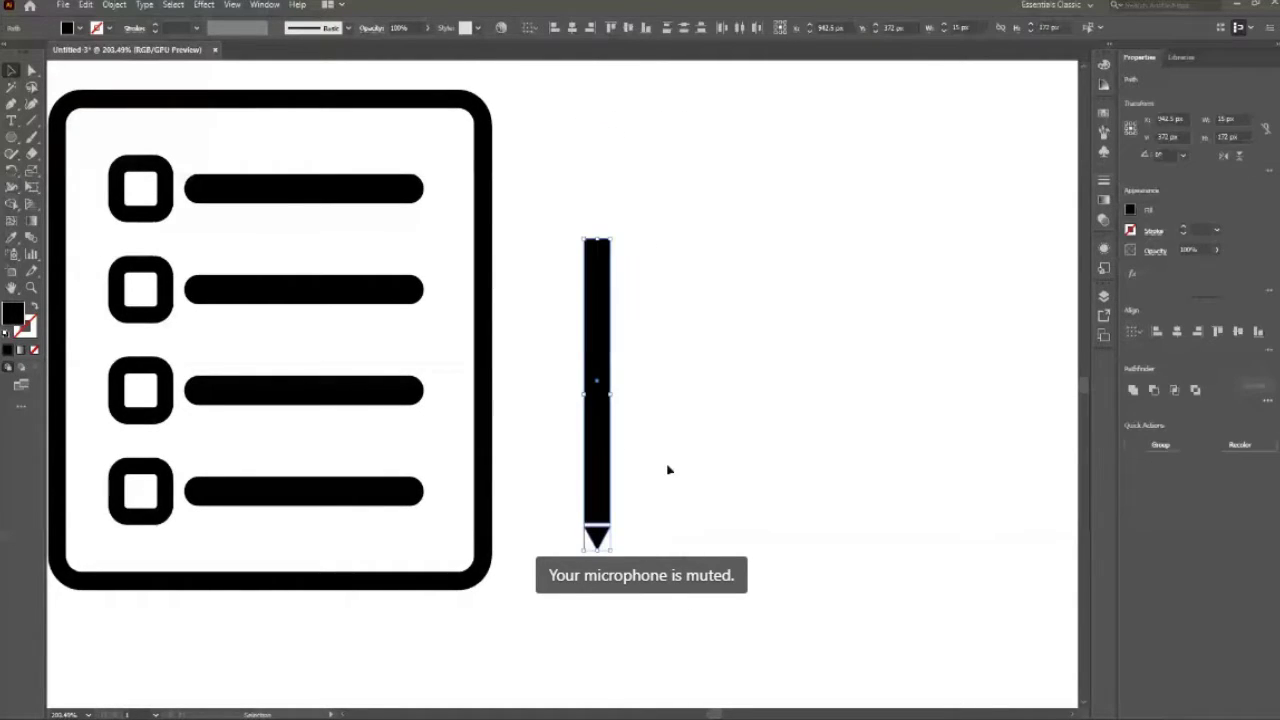
{"action": "left_click", "coordinate": [563, 209]}
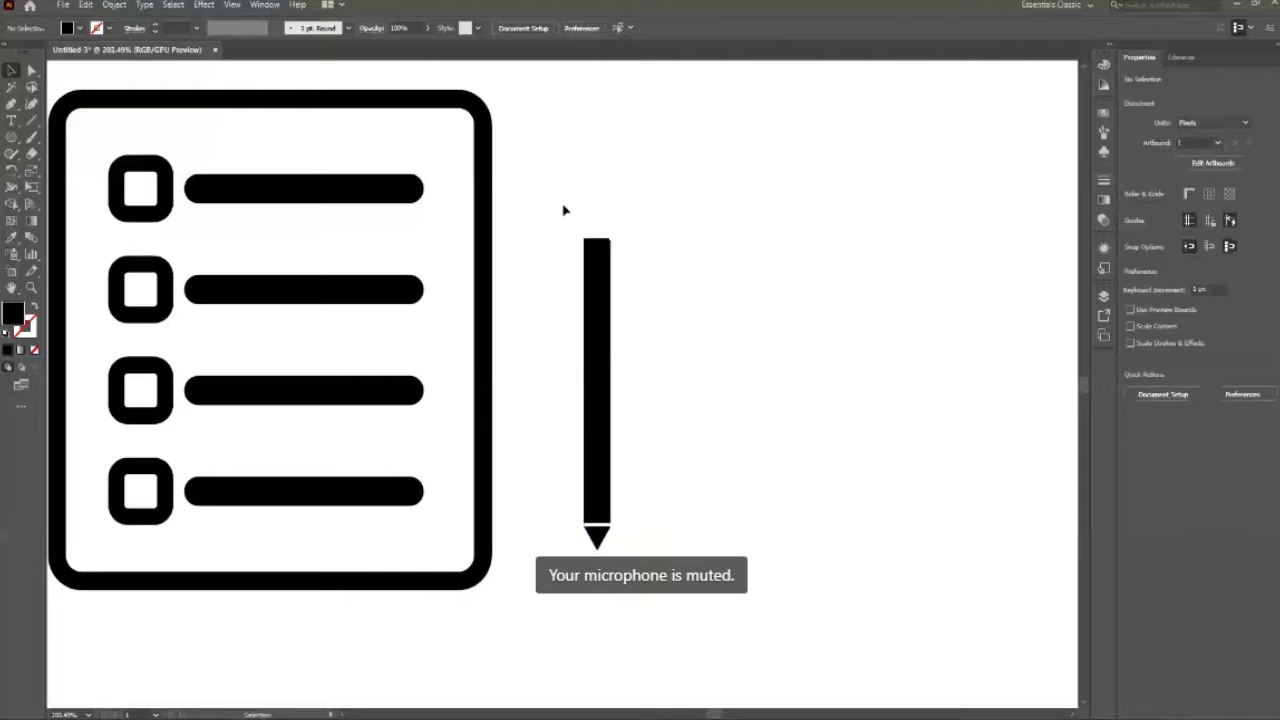
Step: Zoom in on the top end of the pencil
{"action": "left_click", "coordinate": [597, 512]}
{"action": "scroll", "coordinate": [597, 512], "scroll_direction": "down", "scroll_amount": 1}
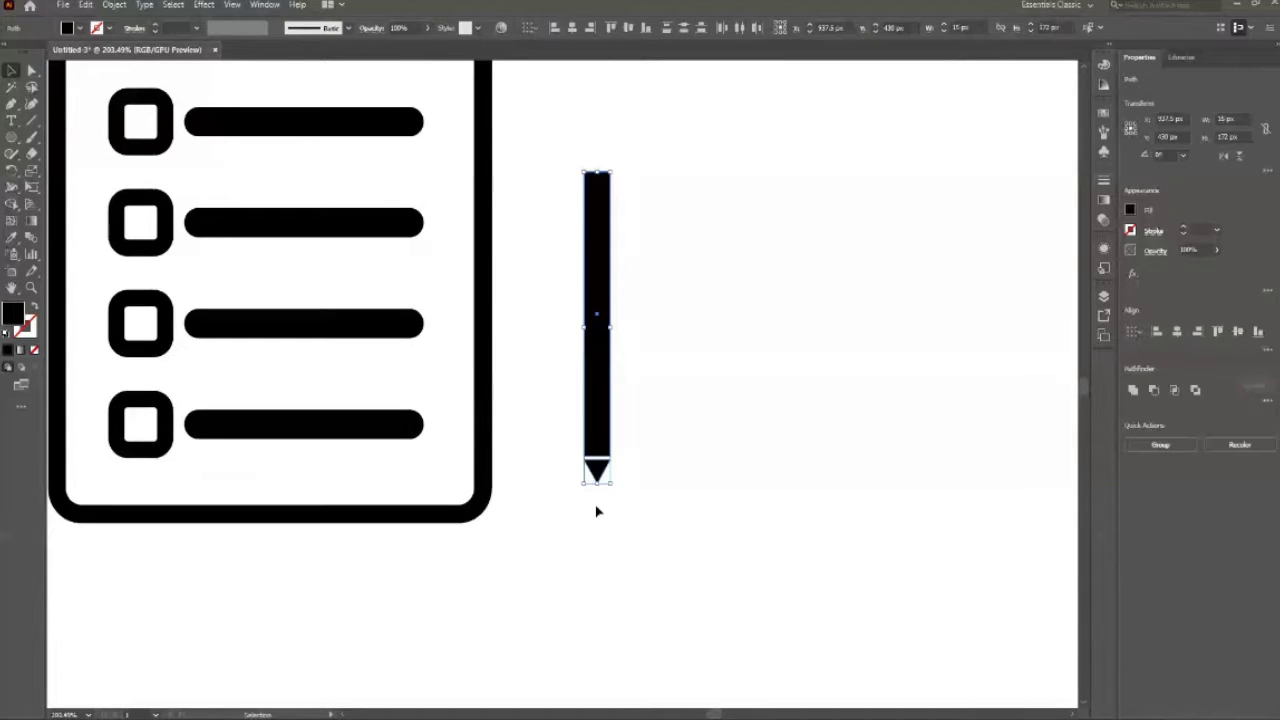
{"action": "left_click", "coordinate": [667, 364]}
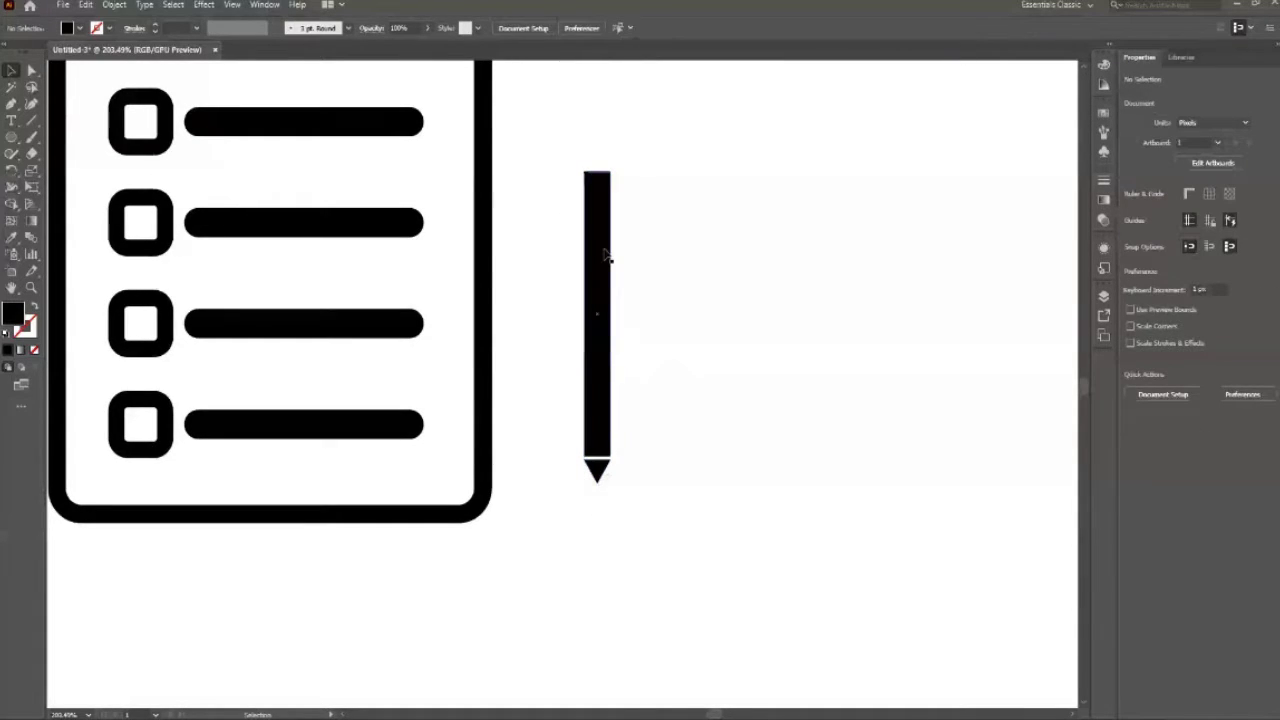
{"action": "key", "text": "z"}
{"action": "mouse_move", "coordinate": [617, 170]}
{"action": "left_mouse_down"}
{"action": "mouse_move", "coordinate": [643, 251]}
{"action": "mouse_move", "coordinate": [643, 317]}
{"action": "left_mouse_up"}
Step: Draw a thin rectangle across the pencil's top and centre it on the body
{"action": "key", "text": "v"}
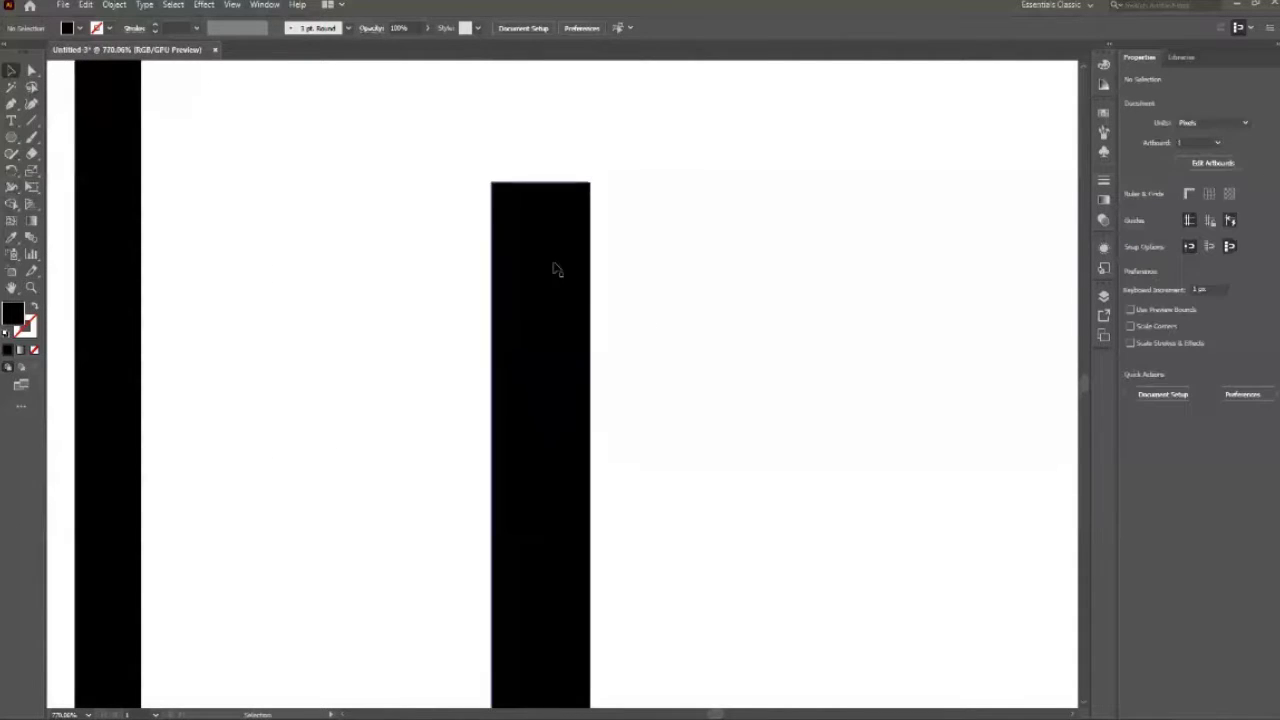
{"action": "key", "text": "m"}
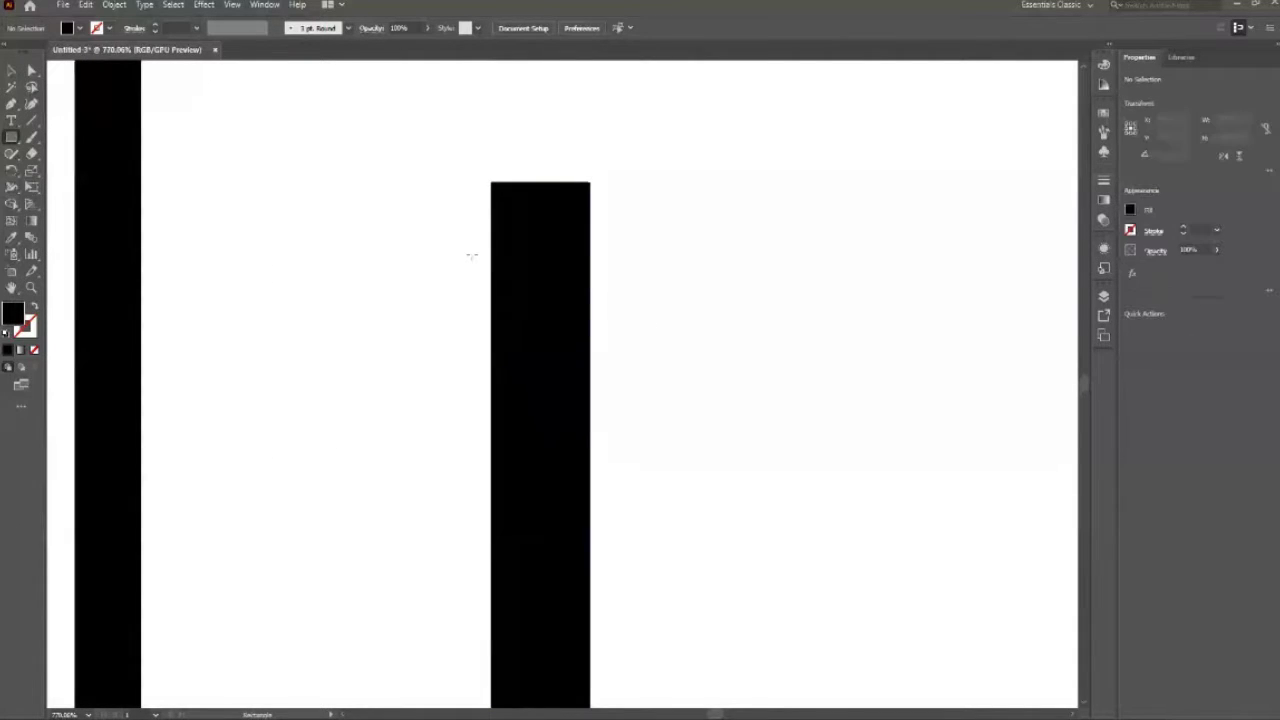
{"action": "left_click_drag", "start_coordinate": [445, 251], "coordinate": [670, 264]}
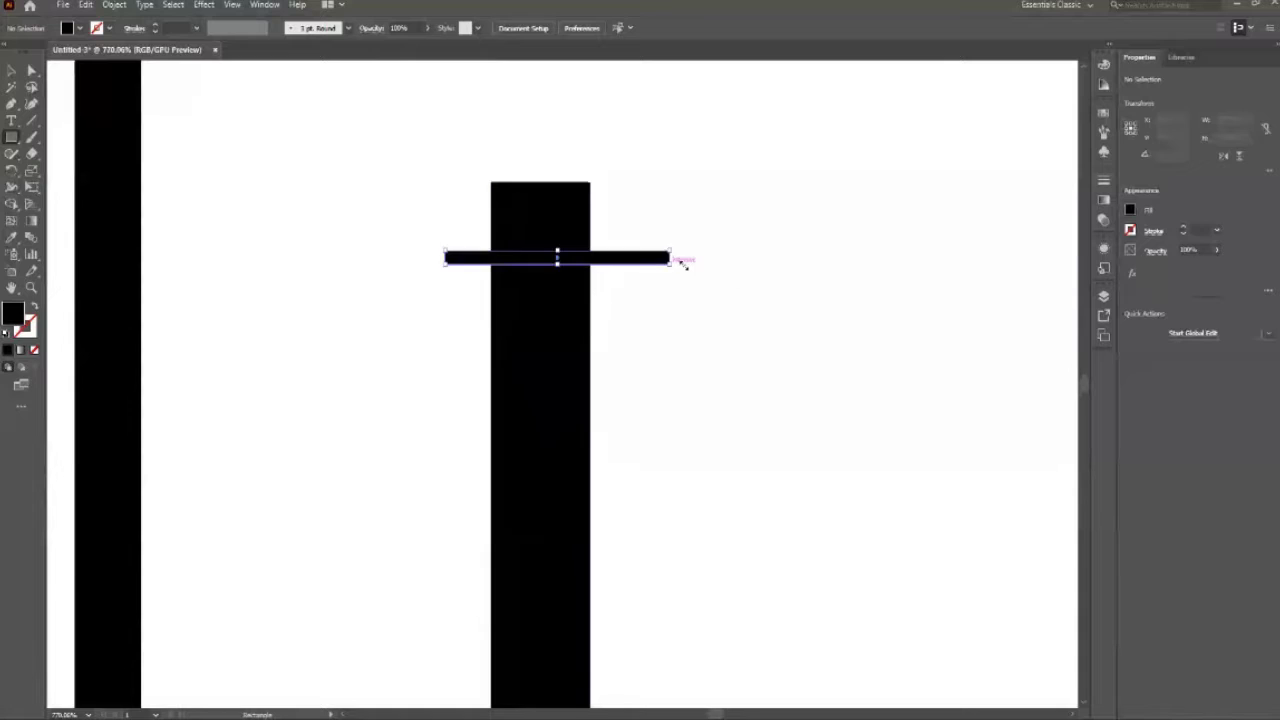
{"action": "left_click", "coordinate": [11, 71]}
{"action": "key", "text": "Left"}
{"action": "key", "text": "Left"}
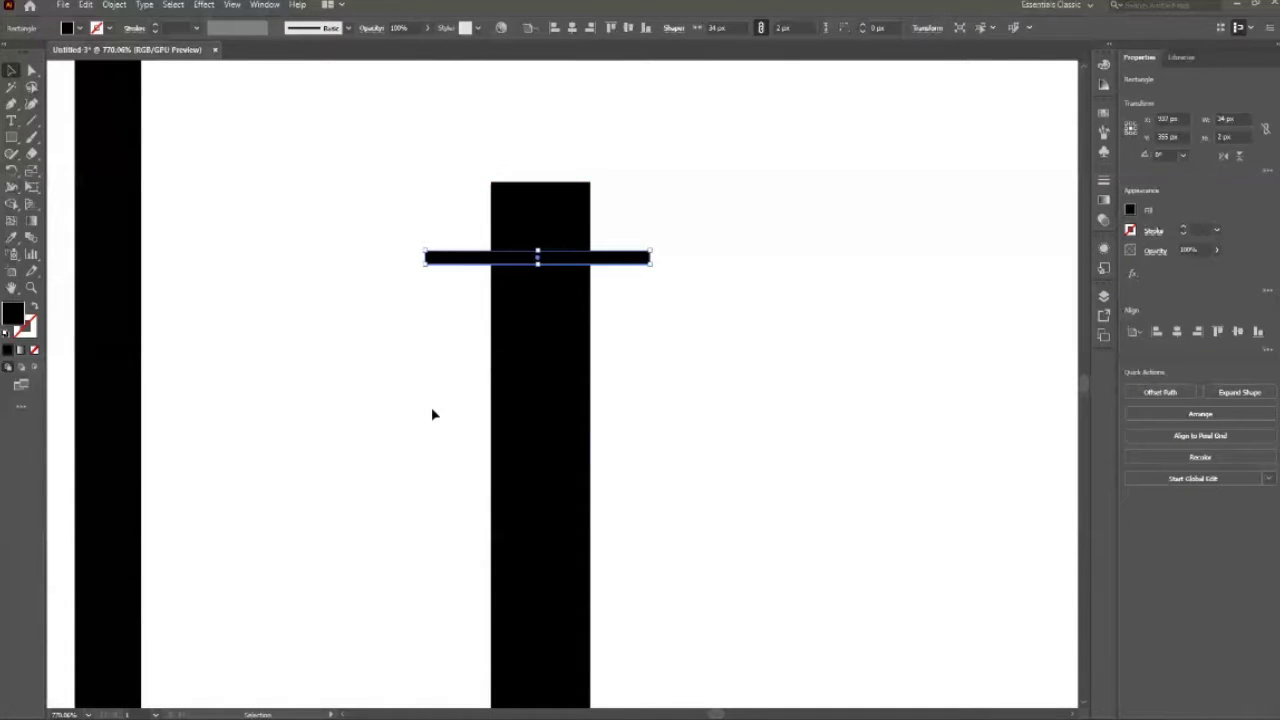
{"action": "key", "text": "Right"}
{"action": "key", "text": "Left"}
Step: Give the thin bar the white background colour using the Eyedropper
{"action": "key", "text": "i"}
{"action": "left_click", "coordinate": [735, 423]}
{"action": "left_click", "coordinate": [7, 70]}
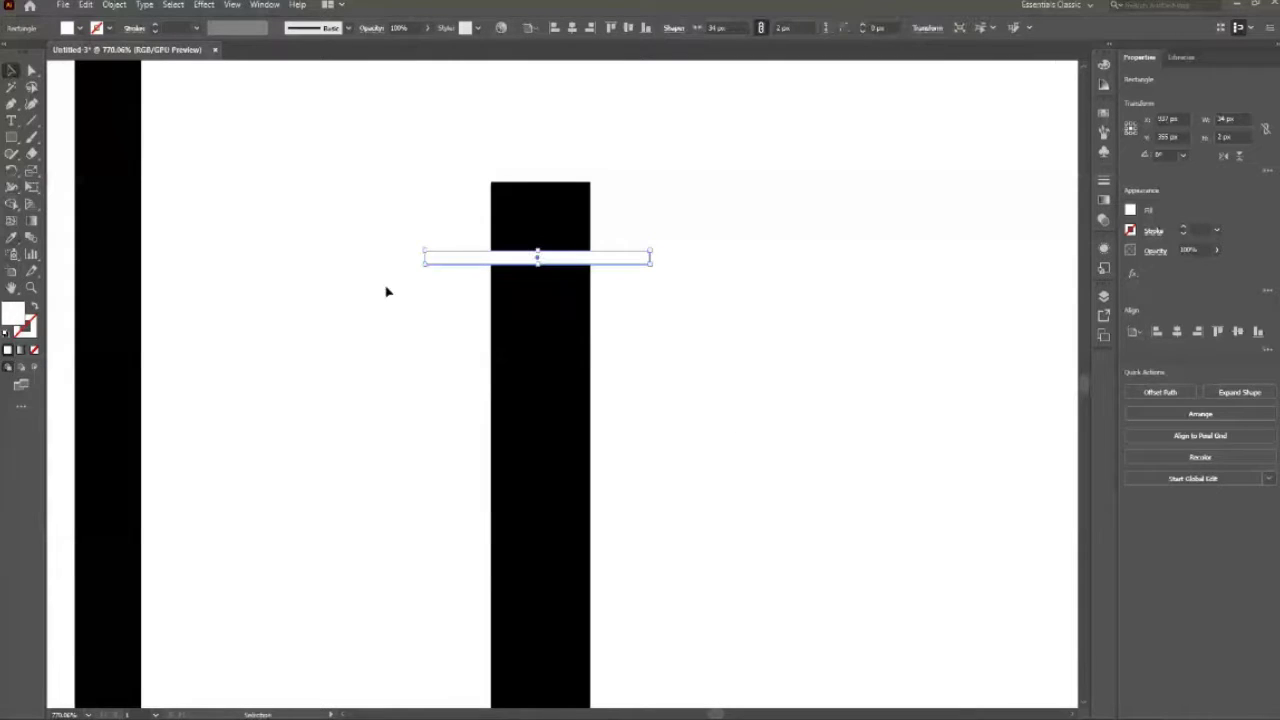
{"action": "left_click", "coordinate": [717, 246]}
{"action": "key", "text": "z"}
{"action": "key", "text": "ctrl+0"}
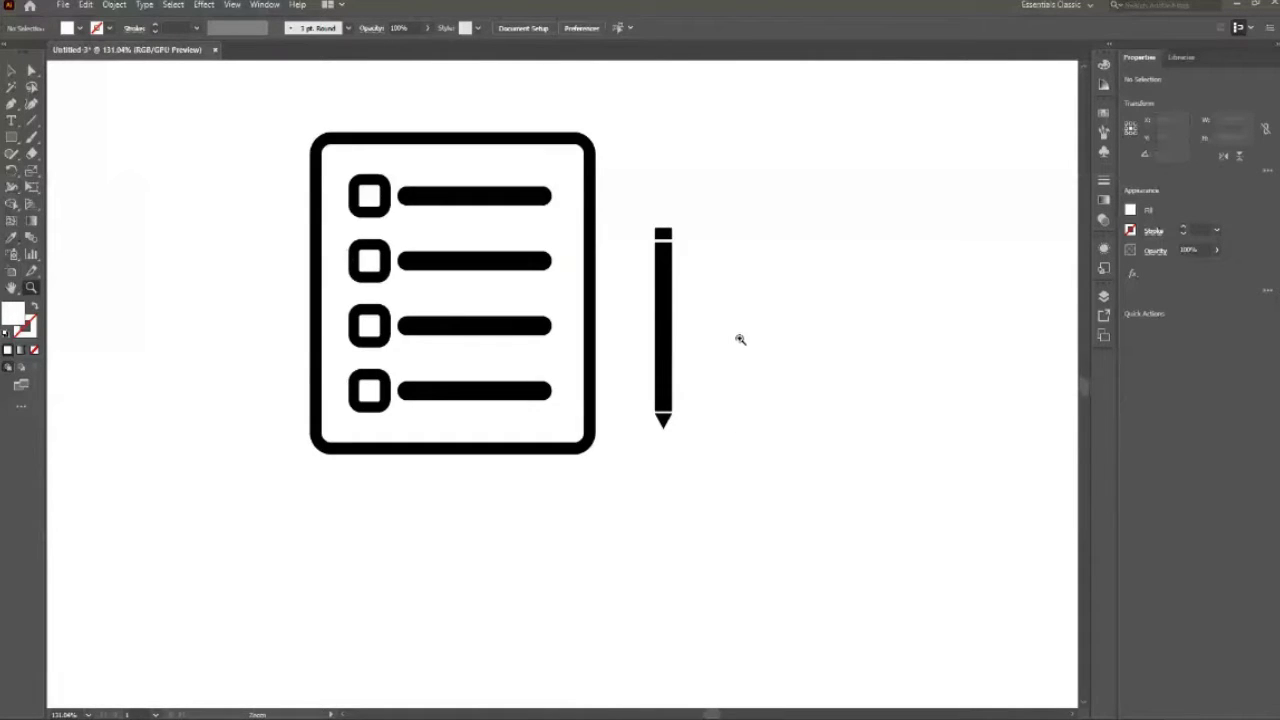
{"action": "left_click_drag", "start_coordinate": [690, 246], "coordinate": [774, 412]}
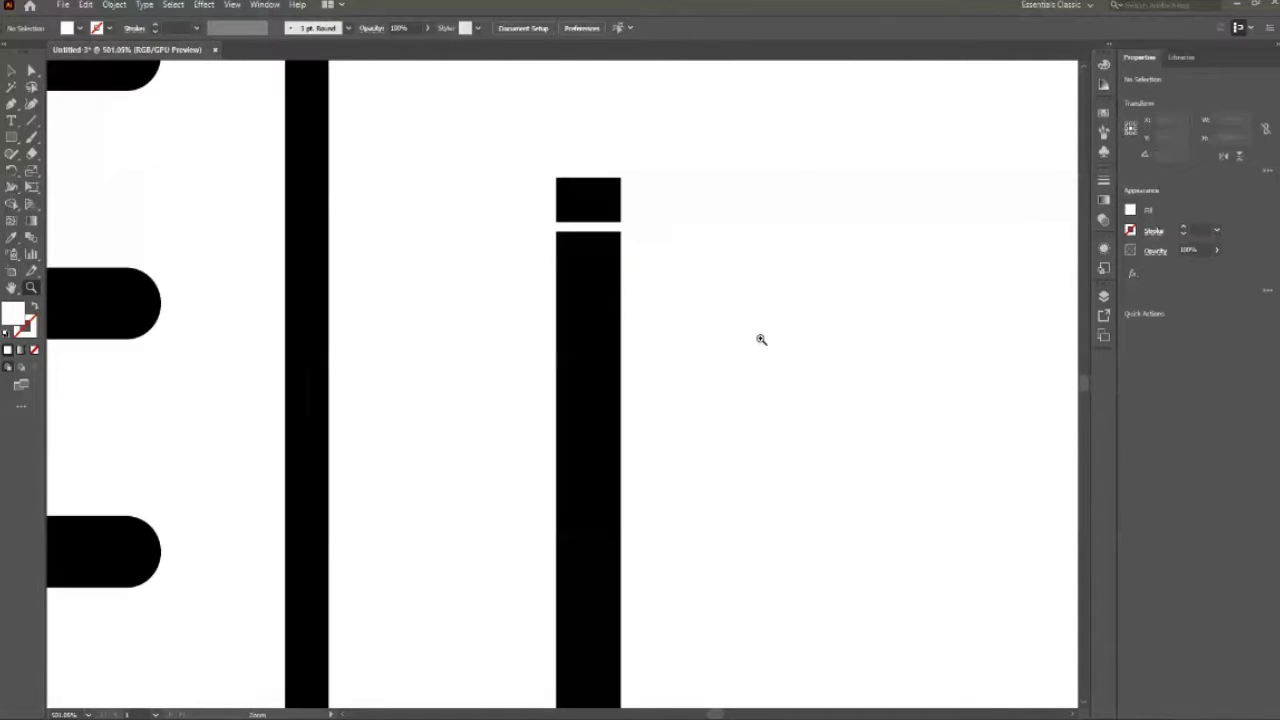
Step: Fill the thin bar across the pencil top with red
{"action": "key", "text": "v"}
{"action": "left_click", "coordinate": [634, 264]}
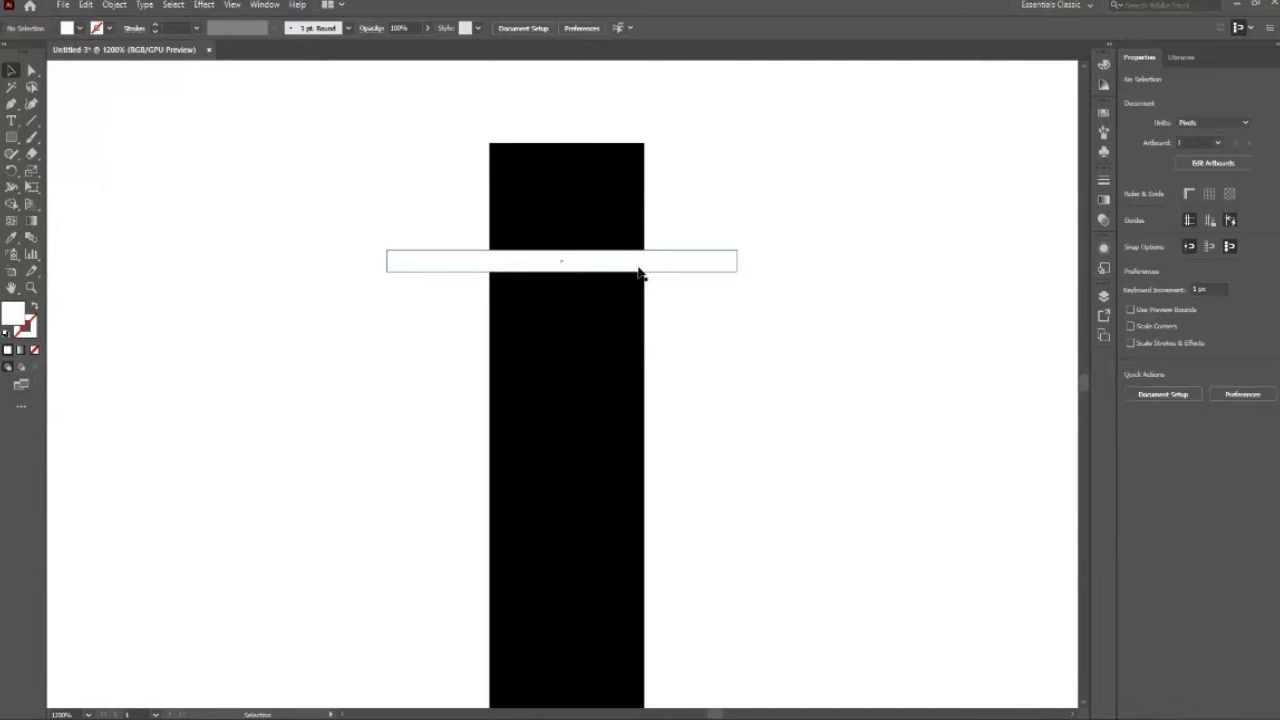
{"action": "left_click", "coordinate": [420, 137]}
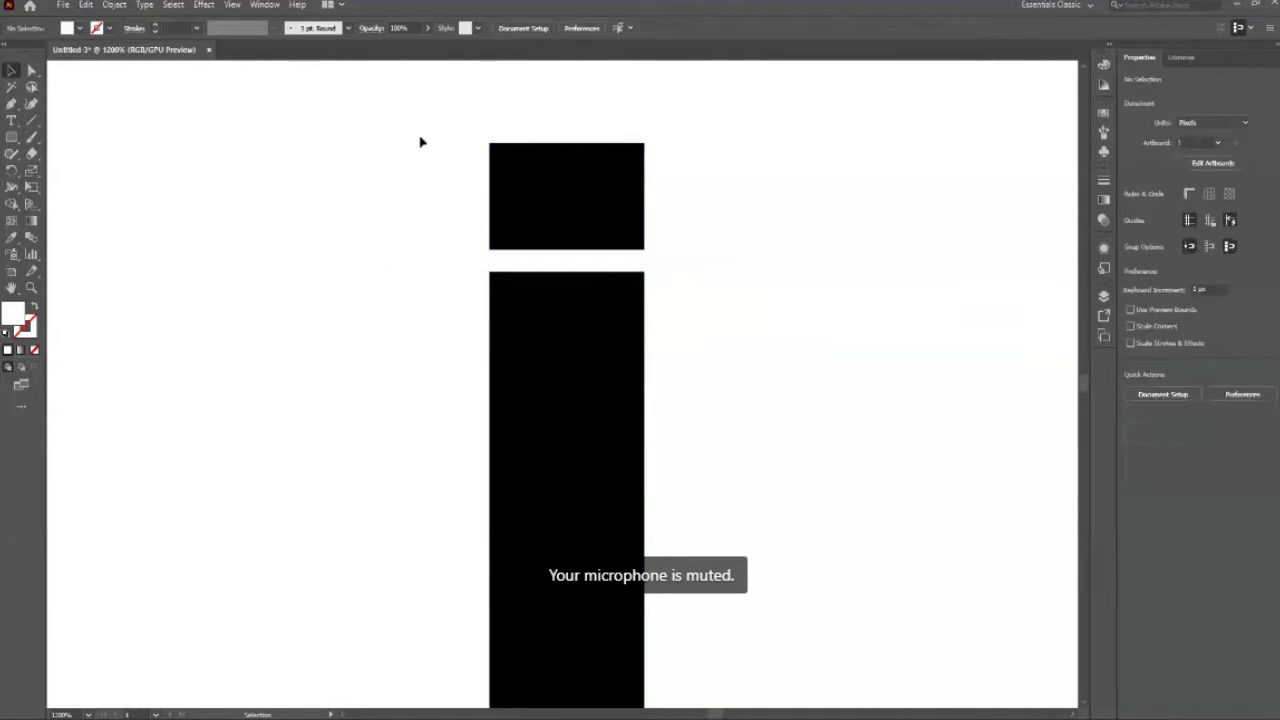
{"action": "left_click", "coordinate": [737, 449]}
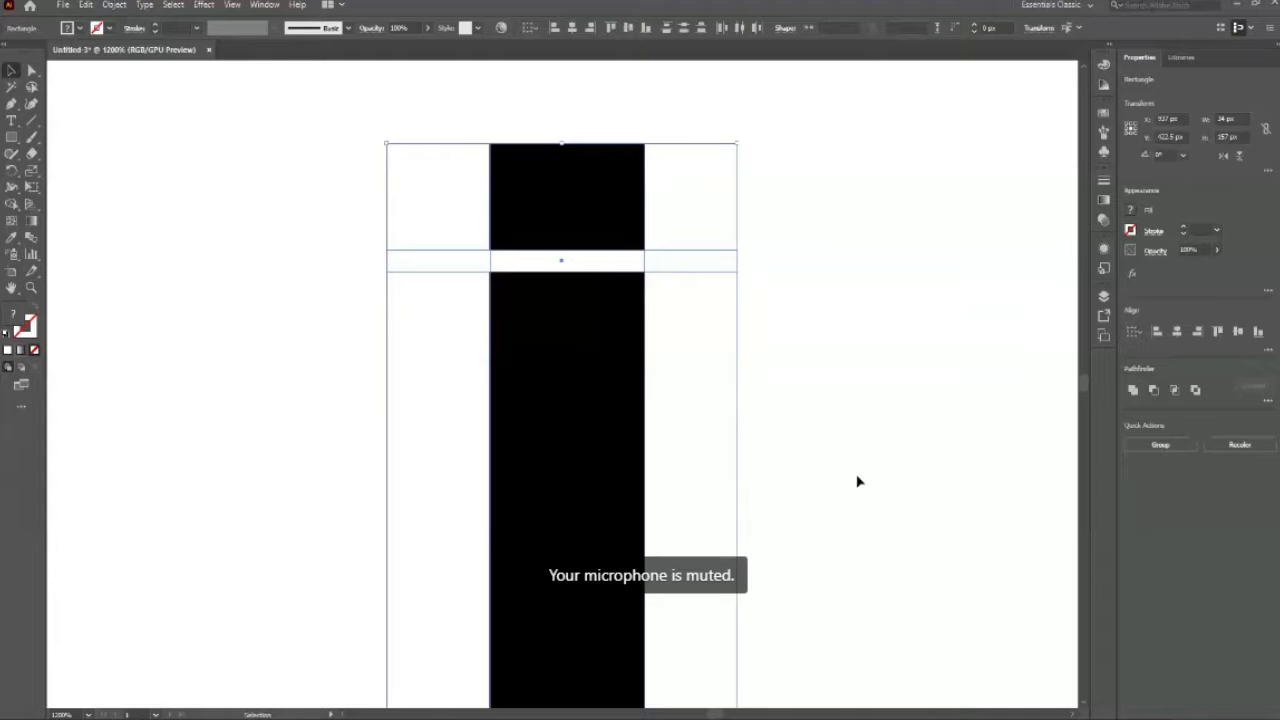
{"action": "left_click", "coordinate": [849, 523]}
{"action": "left_click", "coordinate": [687, 262]}
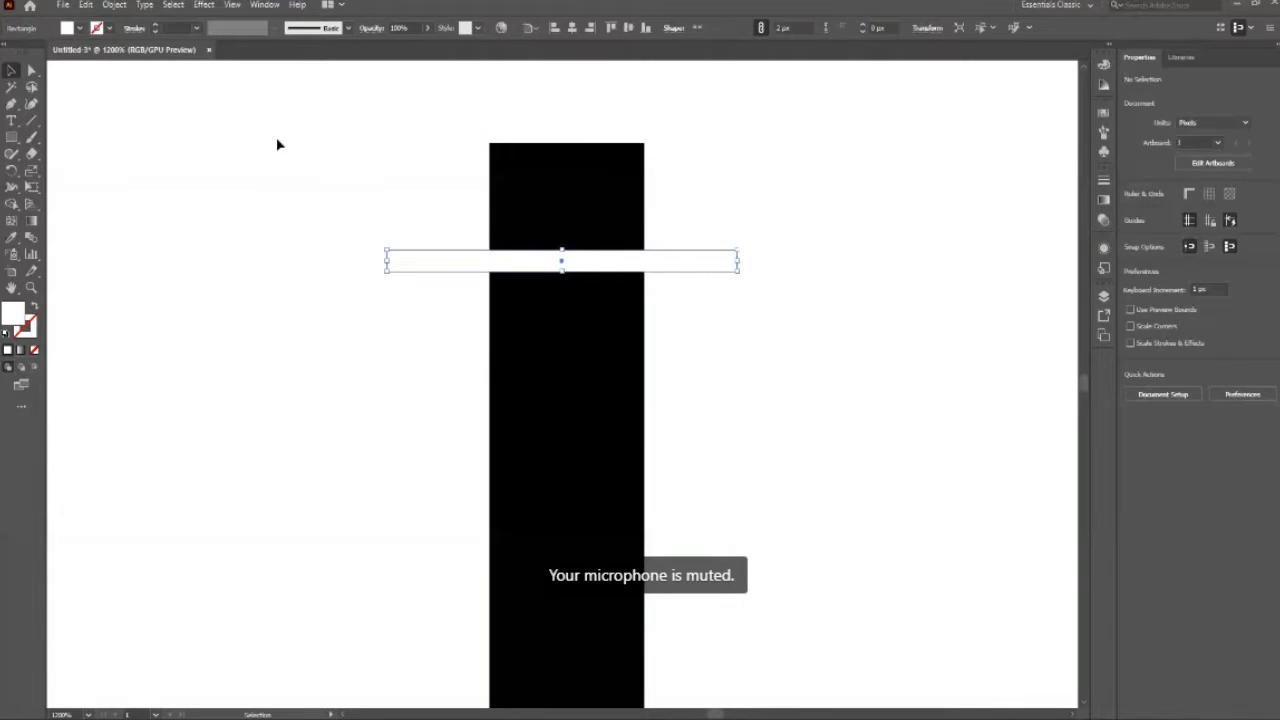
{"action": "left_click", "coordinate": [79, 28]}
{"action": "left_click", "coordinate": [110, 58]}
{"action": "left_click", "coordinate": [219, 314]}
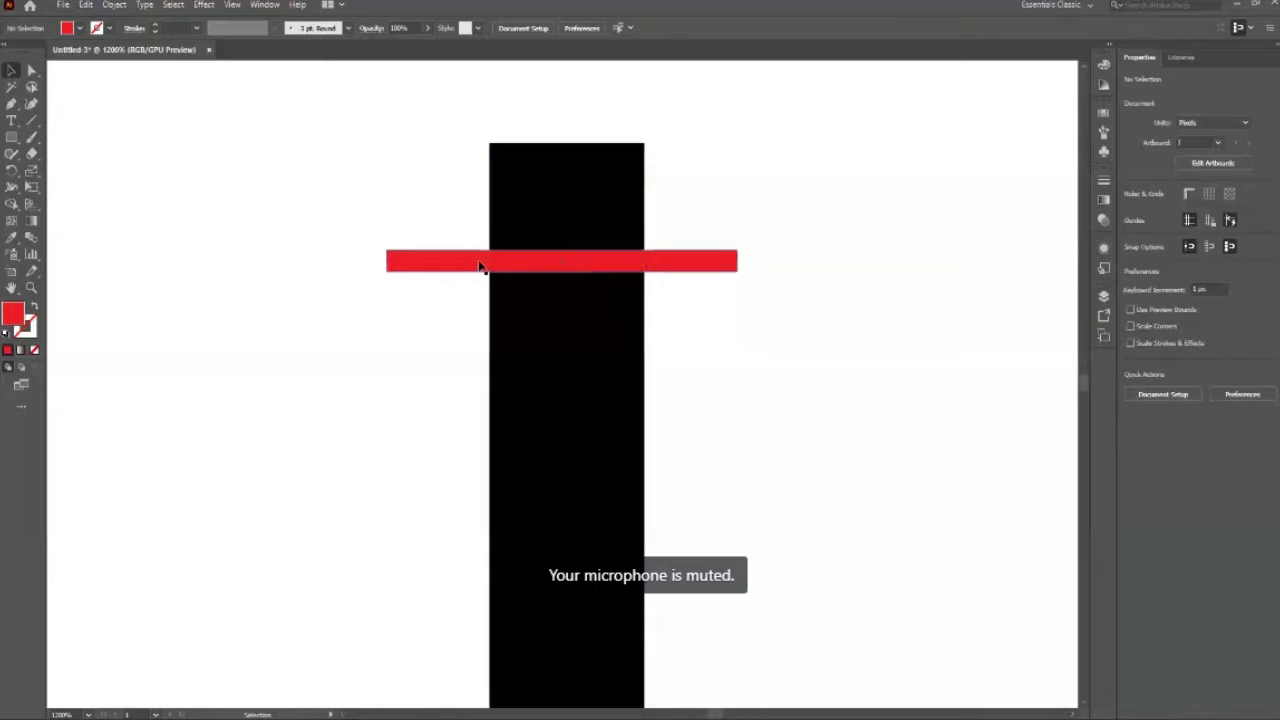
Step: Shape Builder-delete the red bar from the pencil body, splitting off the cap
{"action": "left_click_drag", "start_coordinate": [334, 106], "coordinate": [862, 419]}
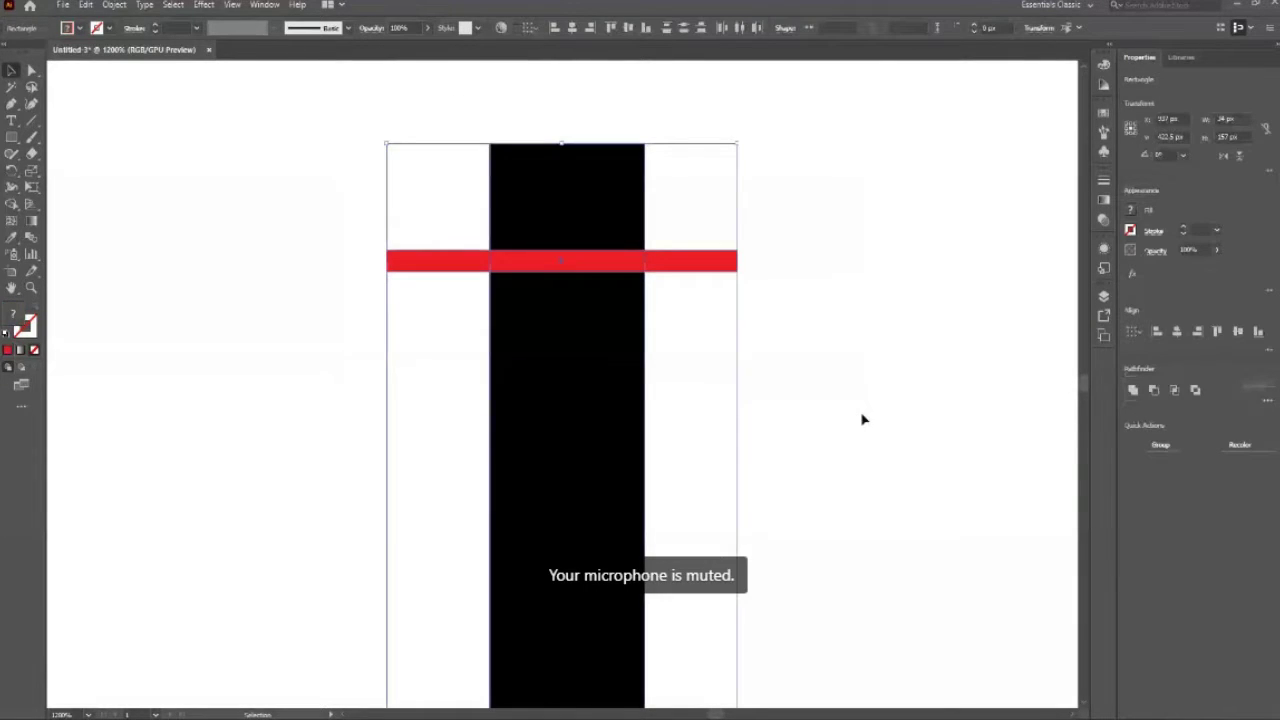
{"action": "key", "text": "shift+m"}
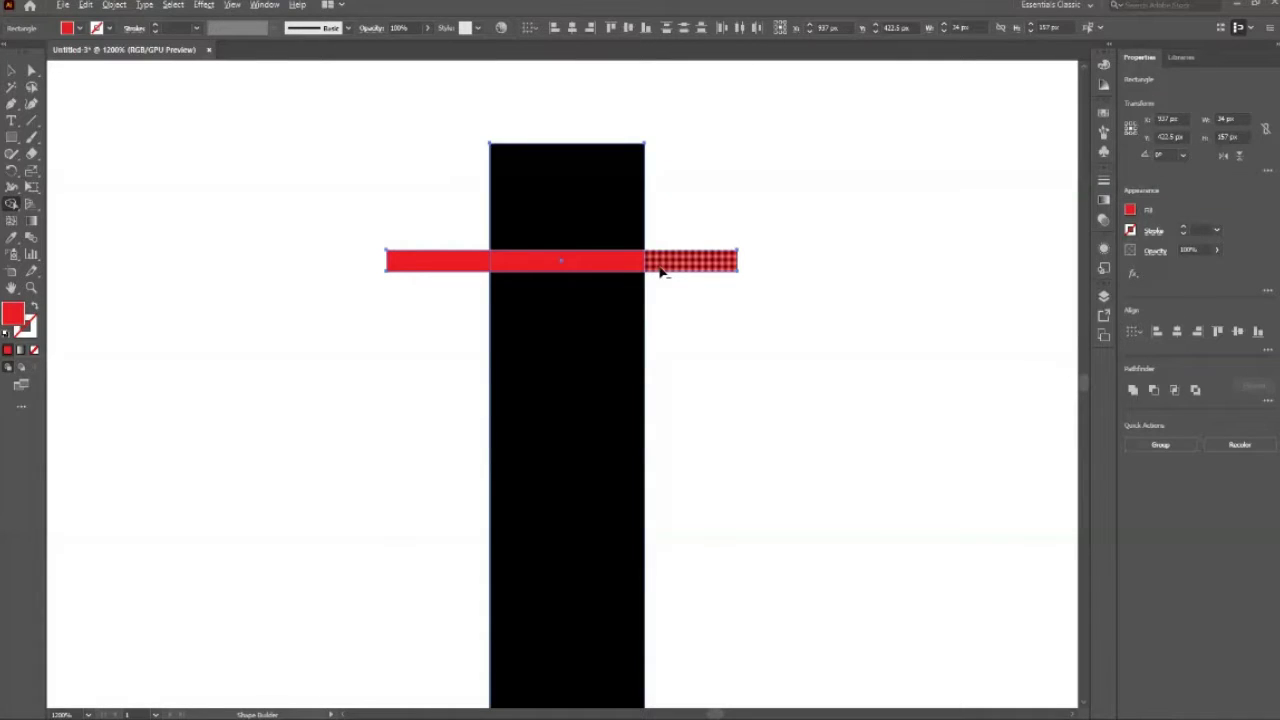
{"action": "left_click_drag", "start_coordinate": [385, 263], "coordinate": [730, 262]}
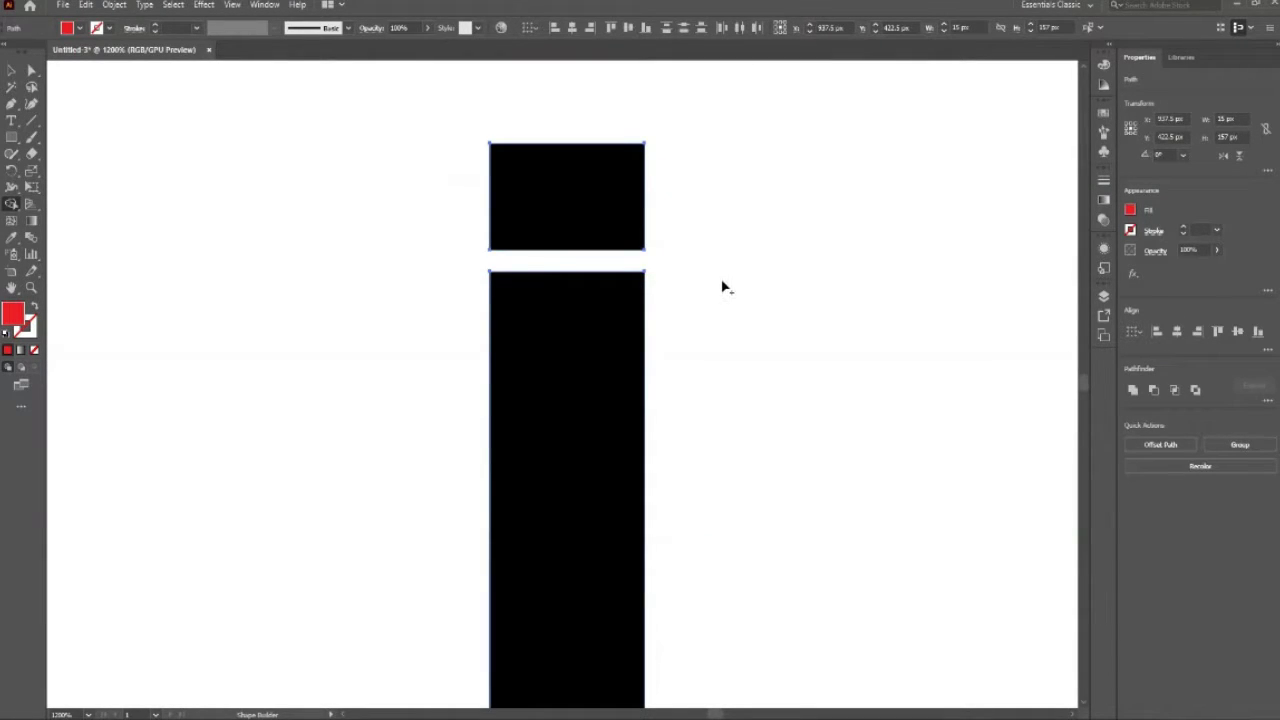
{"action": "key", "text": "z"}
{"action": "left_click_drag", "start_coordinate": [503, 191], "coordinate": [151, 200]}
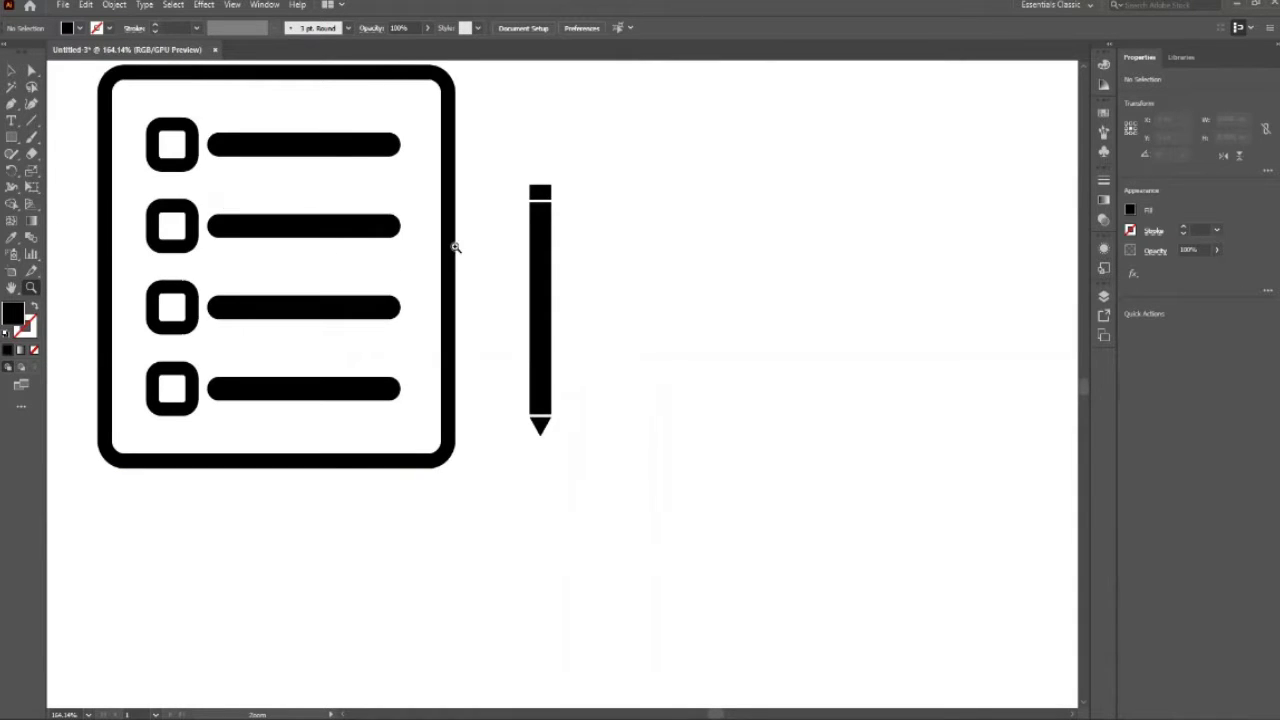
Step: Narrow a copy of the pencil body rectangle into a thin white strip
{"action": "left_click_drag", "start_coordinate": [492, 242], "coordinate": [500, 194]}
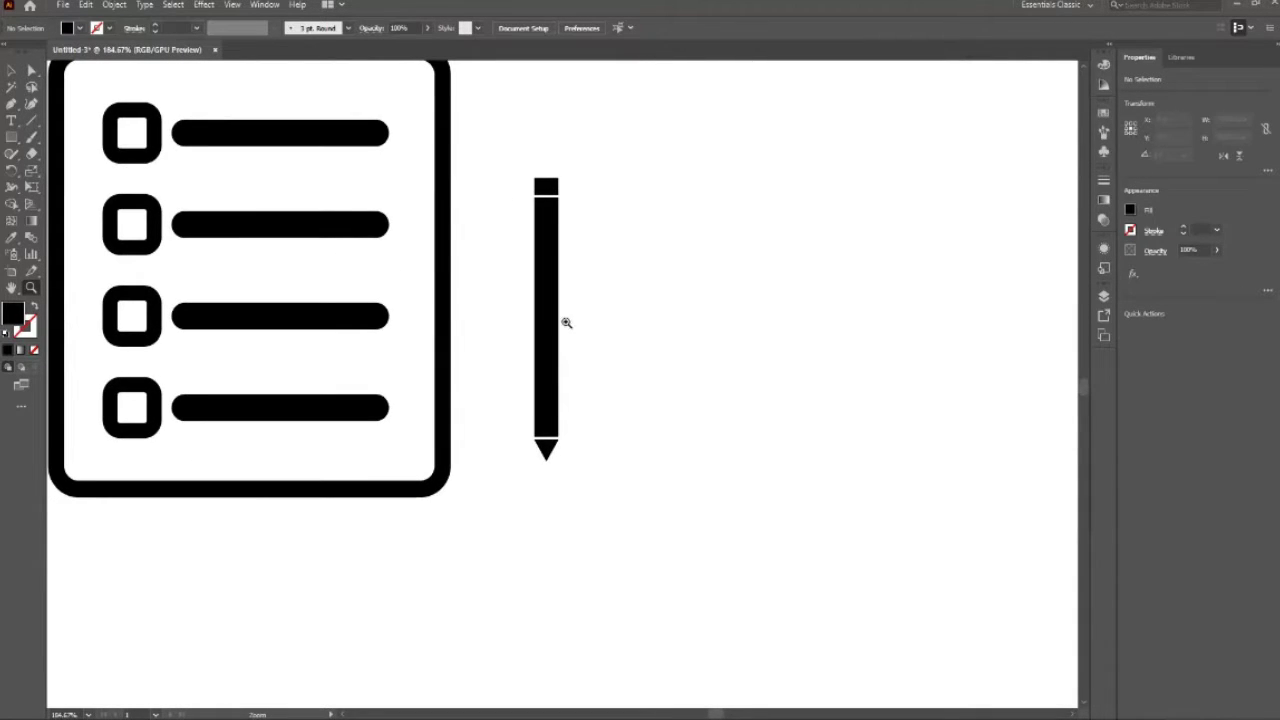
{"action": "left_click_drag", "start_coordinate": [574, 306], "coordinate": [642, 411]}
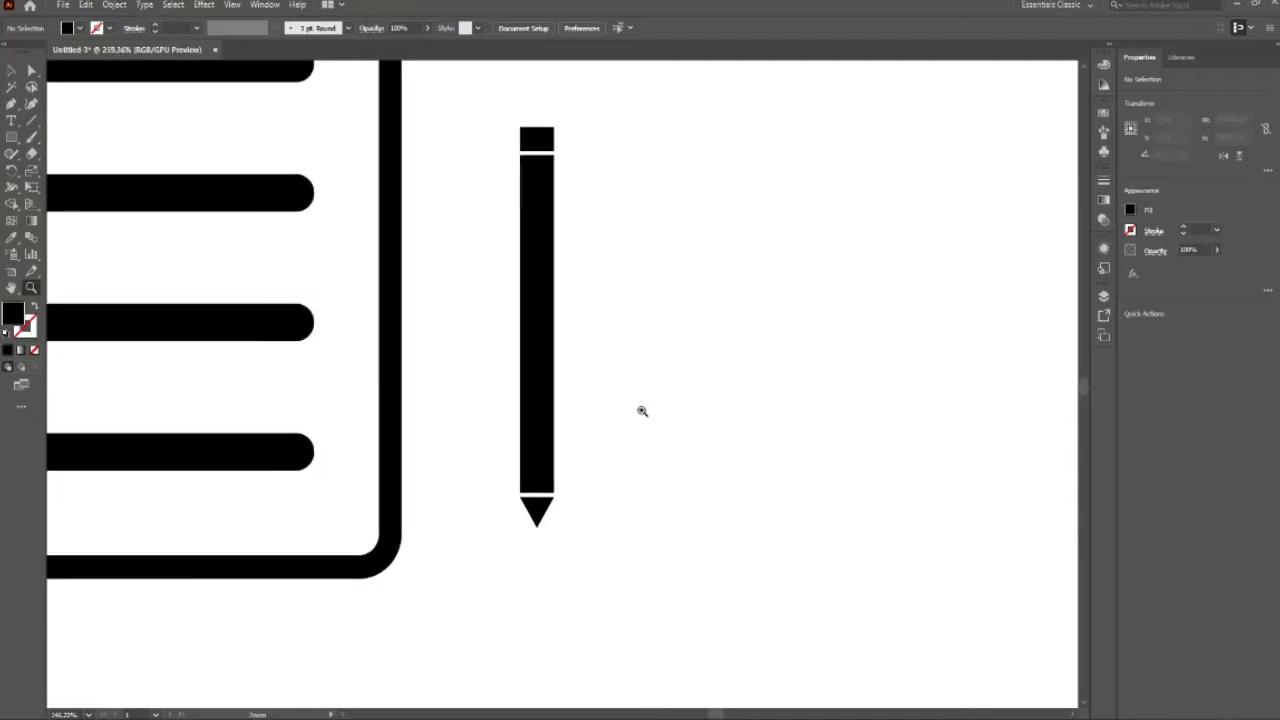
{"action": "left_click_drag", "start_coordinate": [578, 262], "coordinate": [591, 283]}
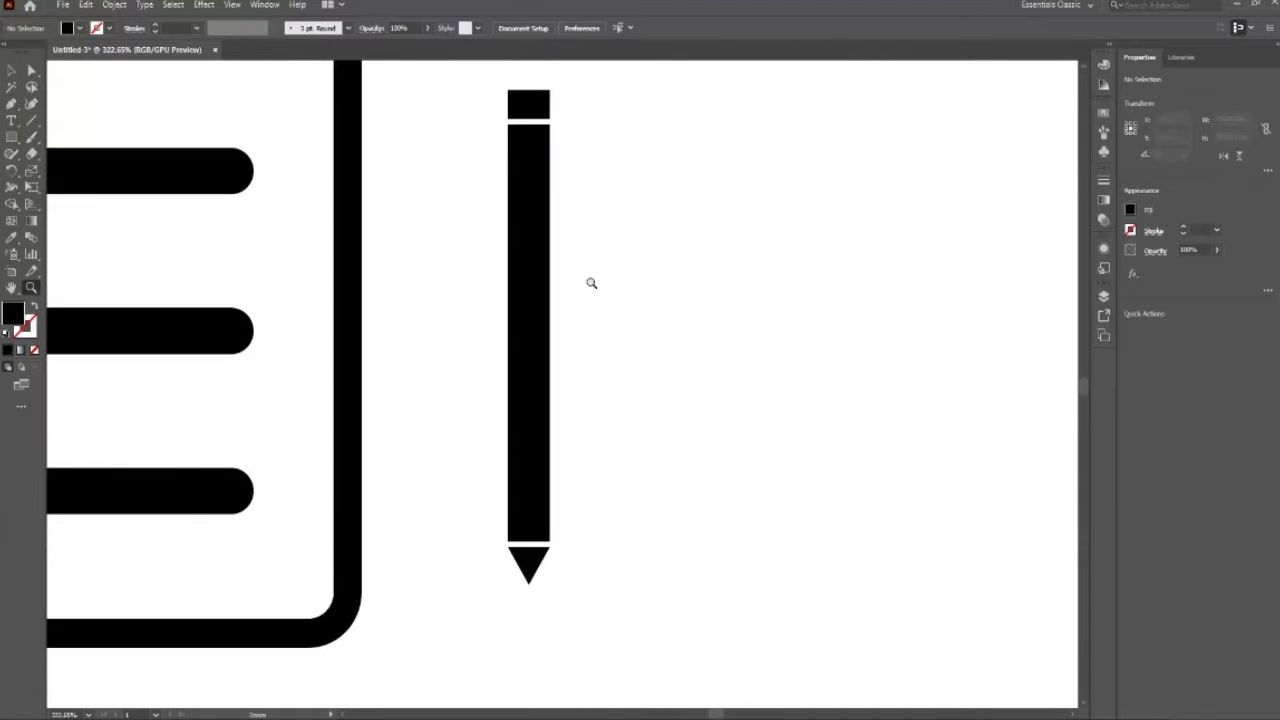
{"action": "key", "text": "v"}
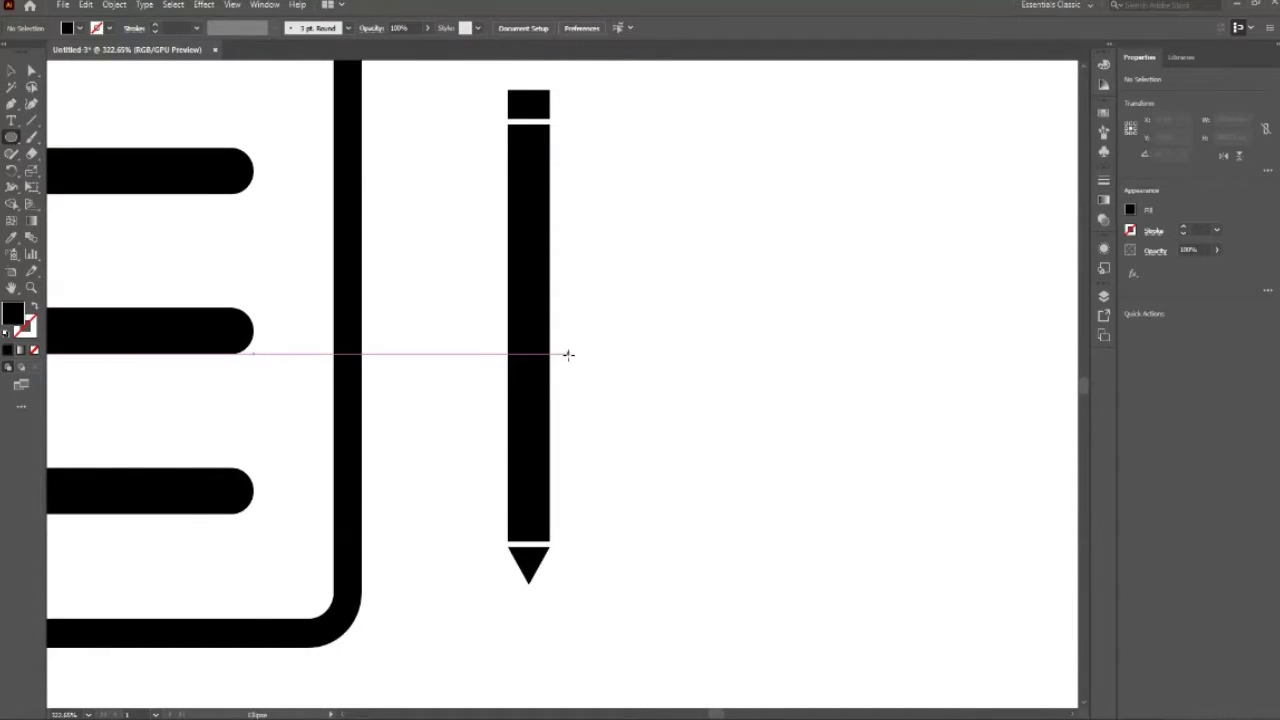
{"action": "left_click", "coordinate": [537, 378]}
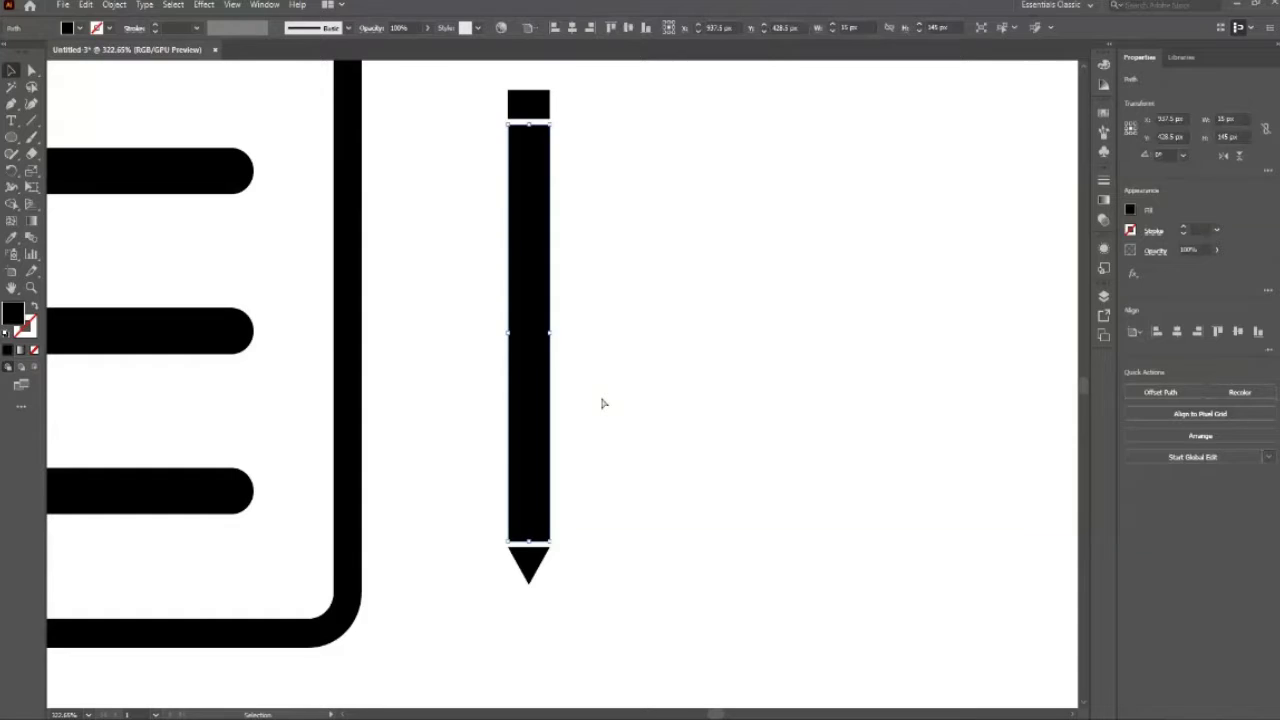
{"action": "key", "text": "a"}
{"action": "key", "text": "v"}
{"action": "left_click_drag", "start_coordinate": [510, 333], "coordinate": [541, 335]}
{"action": "key", "text": "alt+Left"}
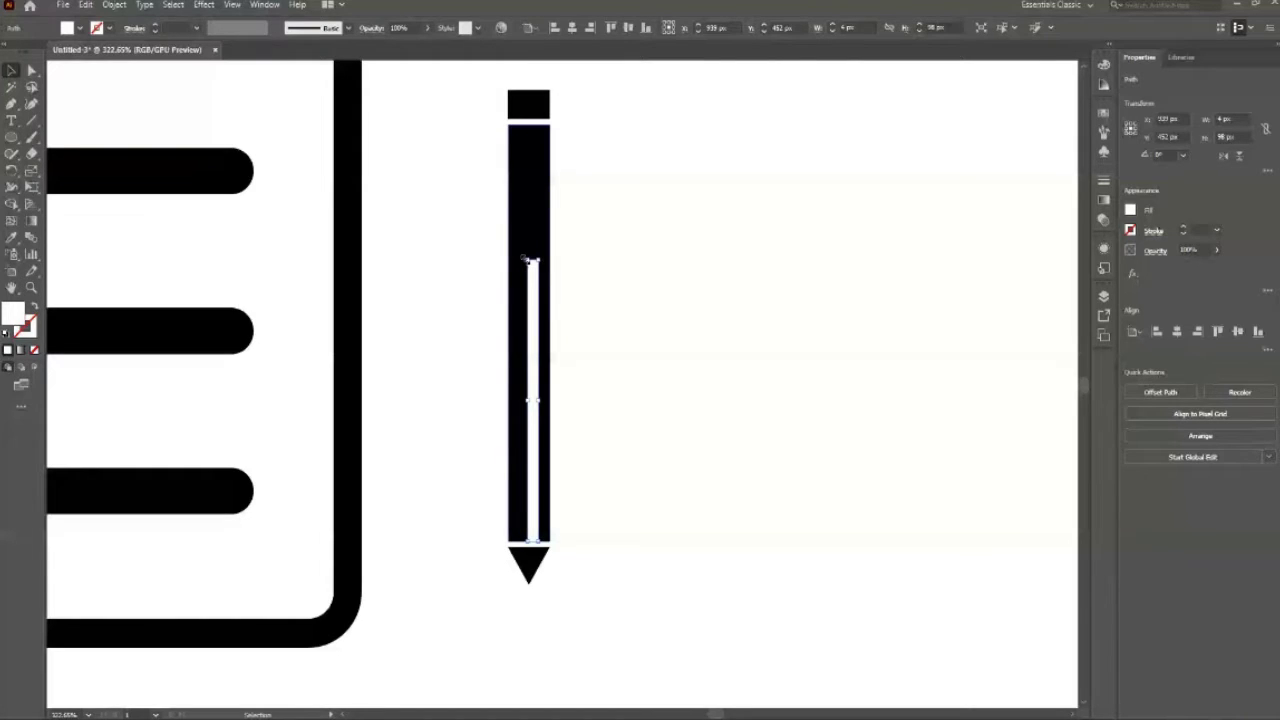
Step: Resize the white strip and vertically centre it on the pencil body
{"action": "left_click_drag", "start_coordinate": [524, 259], "coordinate": [531, 170]}
{"action": "left_click_drag", "start_coordinate": [532, 543], "coordinate": [543, 436]}
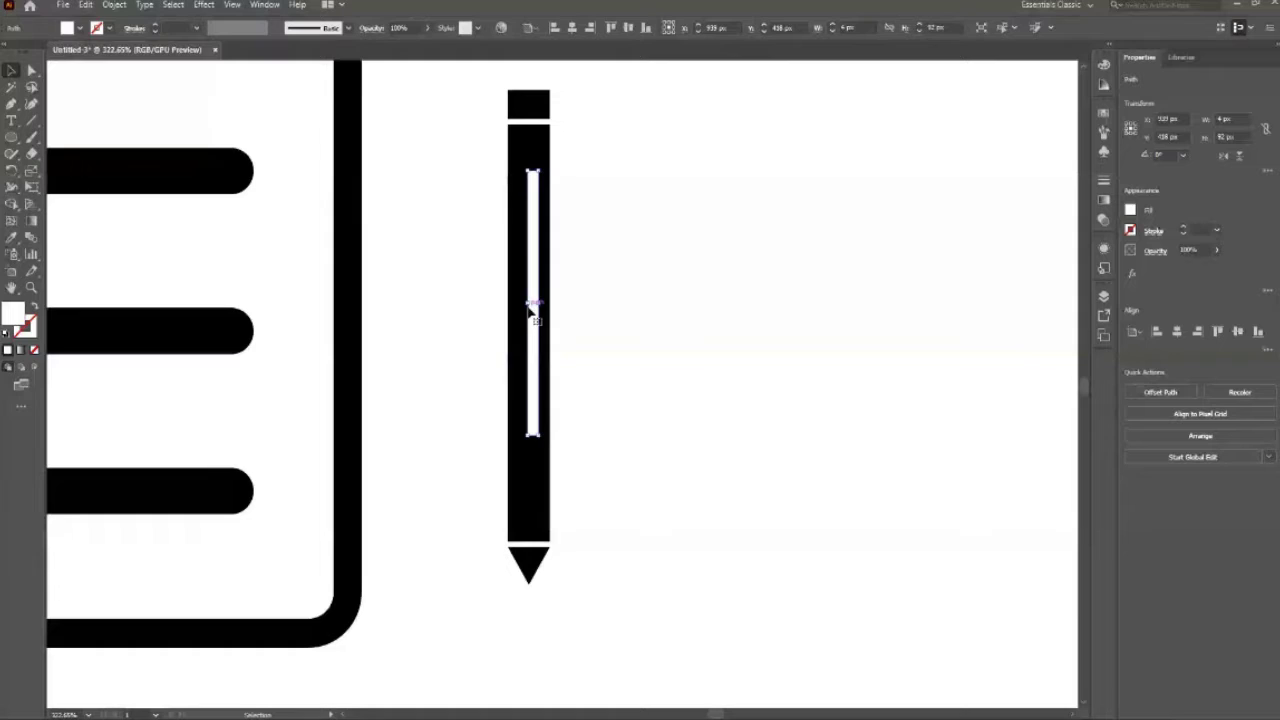
{"action": "left_click_drag", "start_coordinate": [533, 302], "coordinate": [537, 302]}
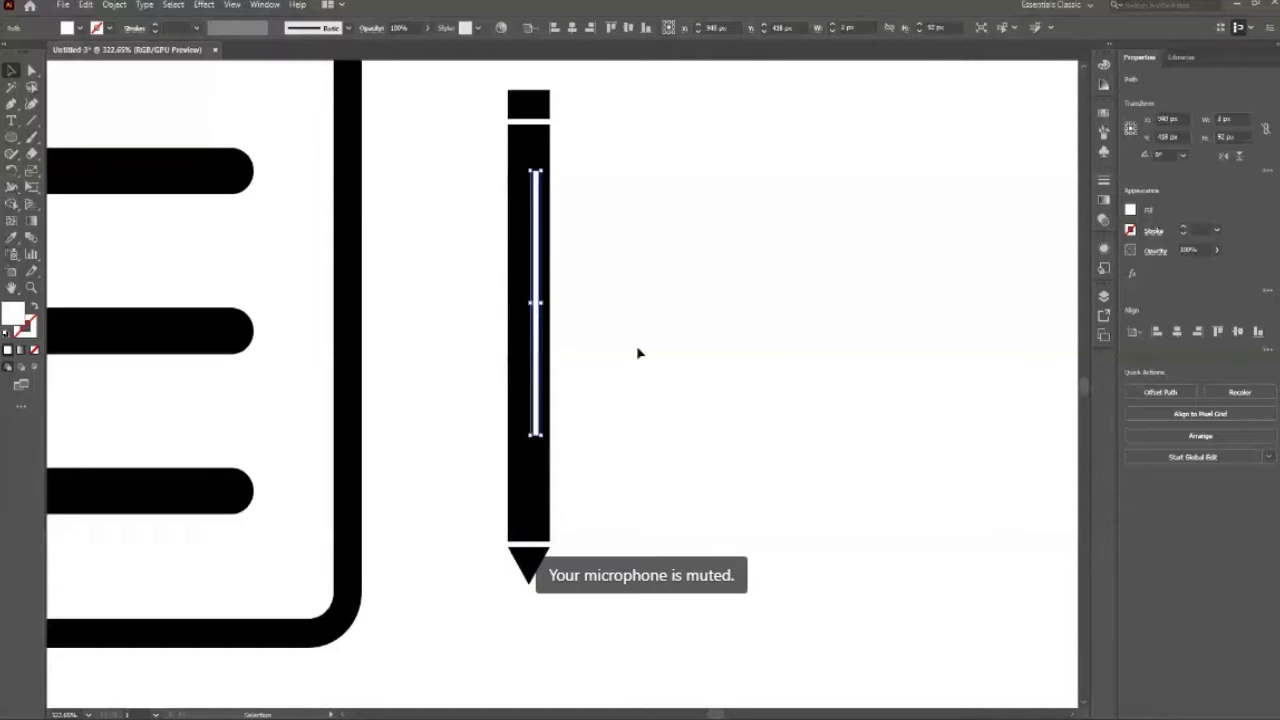
{"action": "left_click", "coordinate": [678, 454]}
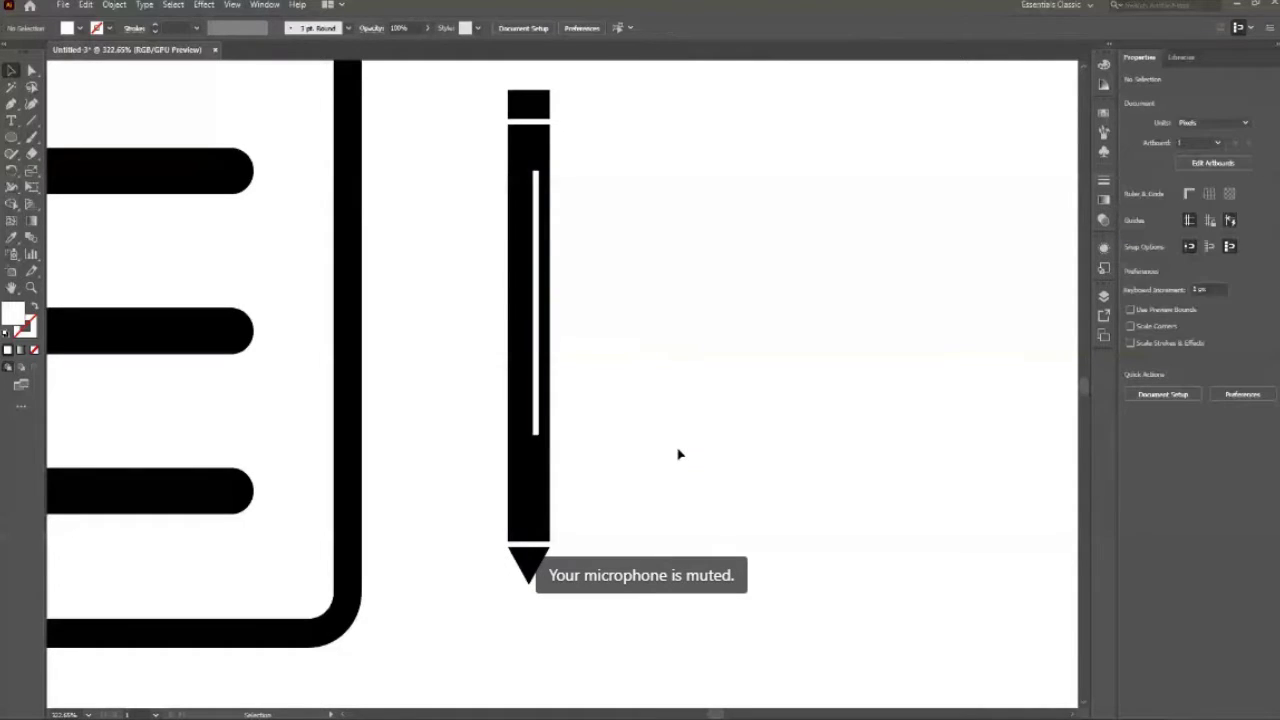
{"action": "left_click", "coordinate": [545, 425]}
{"action": "left_click_drag", "start_coordinate": [540, 435], "coordinate": [540, 455]}
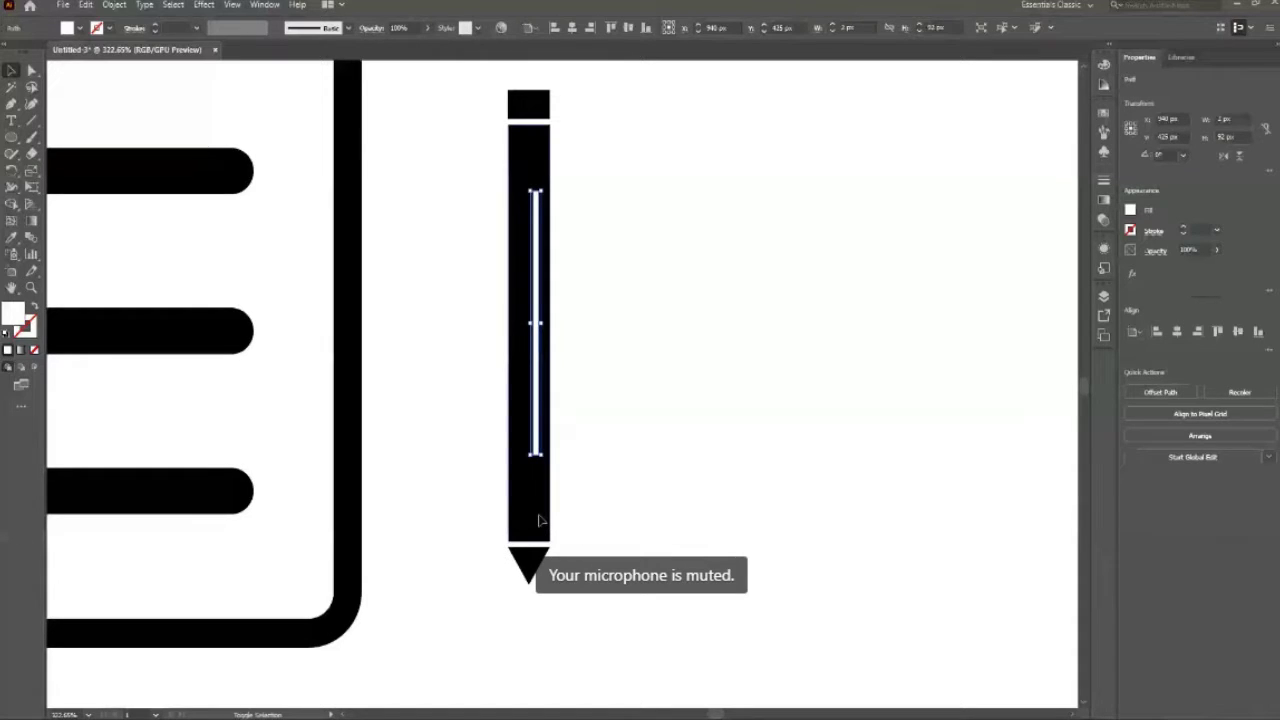
{"action": "left_click", "coordinate": [537, 517], "text": "shift"}
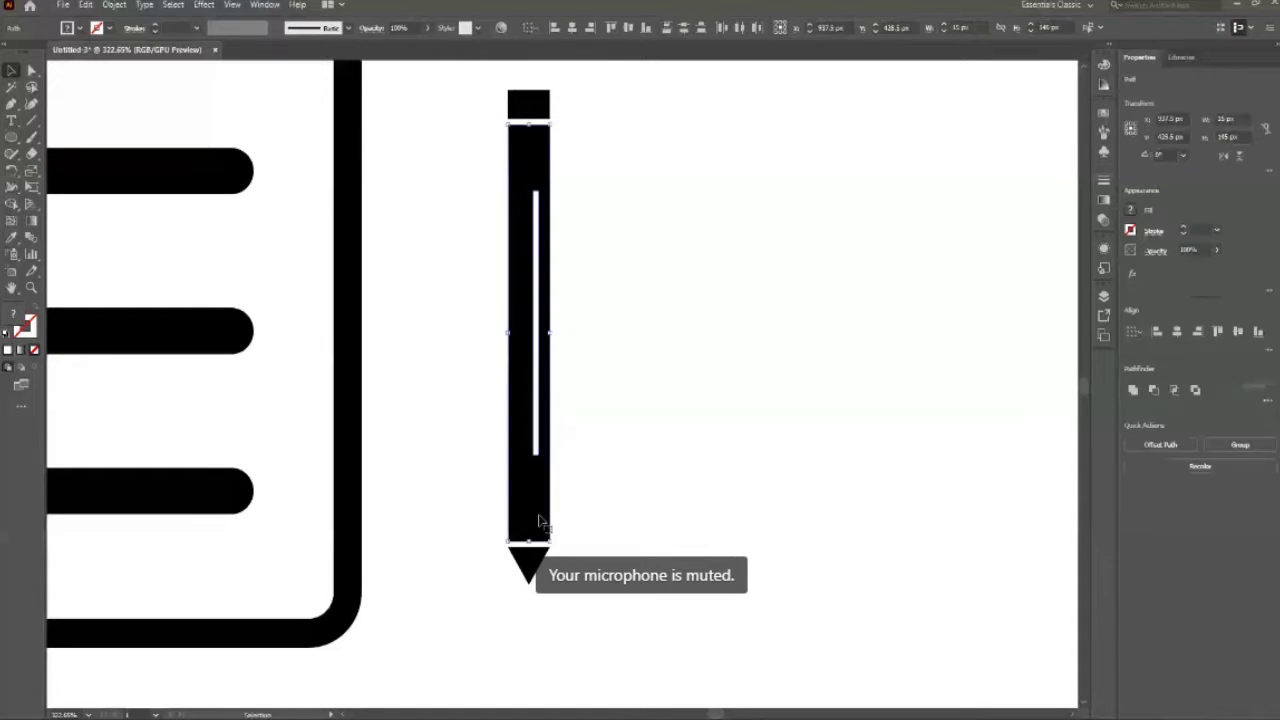
{"action": "left_click", "coordinate": [629, 28]}
{"action": "left_click", "coordinate": [750, 487]}
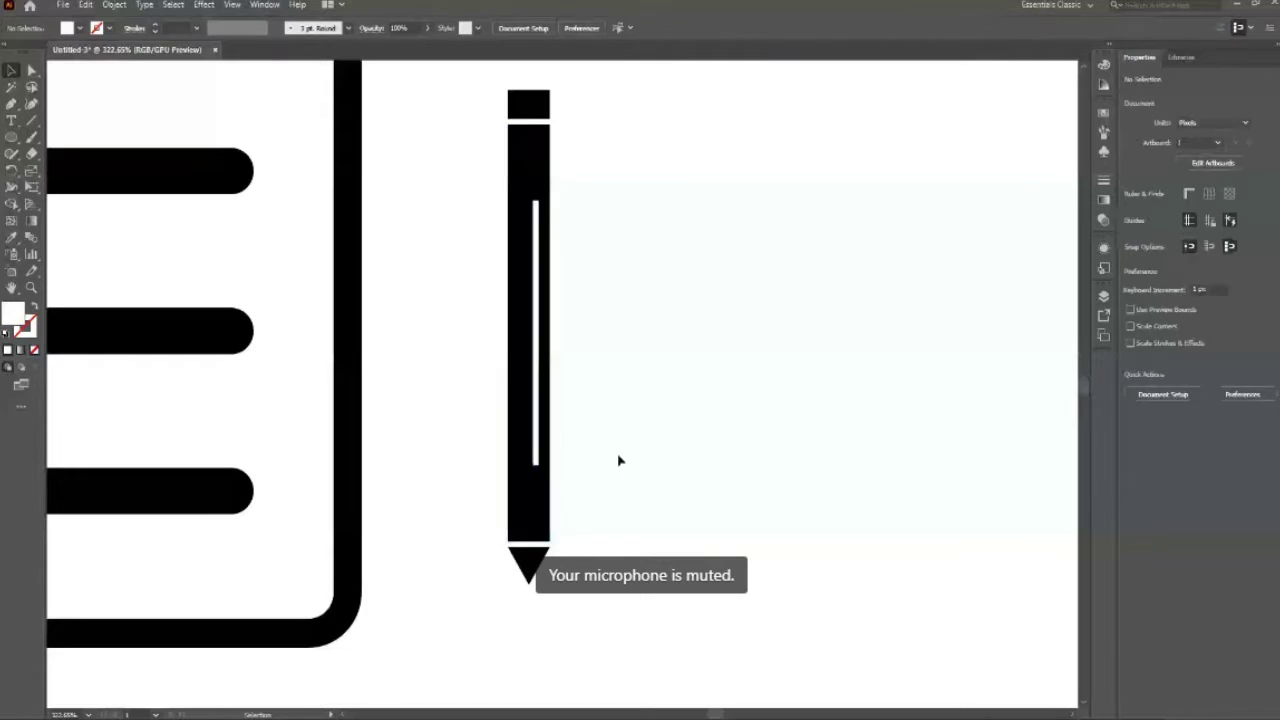
Step: Extend the white strip's top end up to the pencil's band
{"action": "key", "text": "z"}
{"action": "key", "text": "ctrl+0"}
{"action": "left_click_drag", "start_coordinate": [537, 587], "coordinate": [951, 629]}
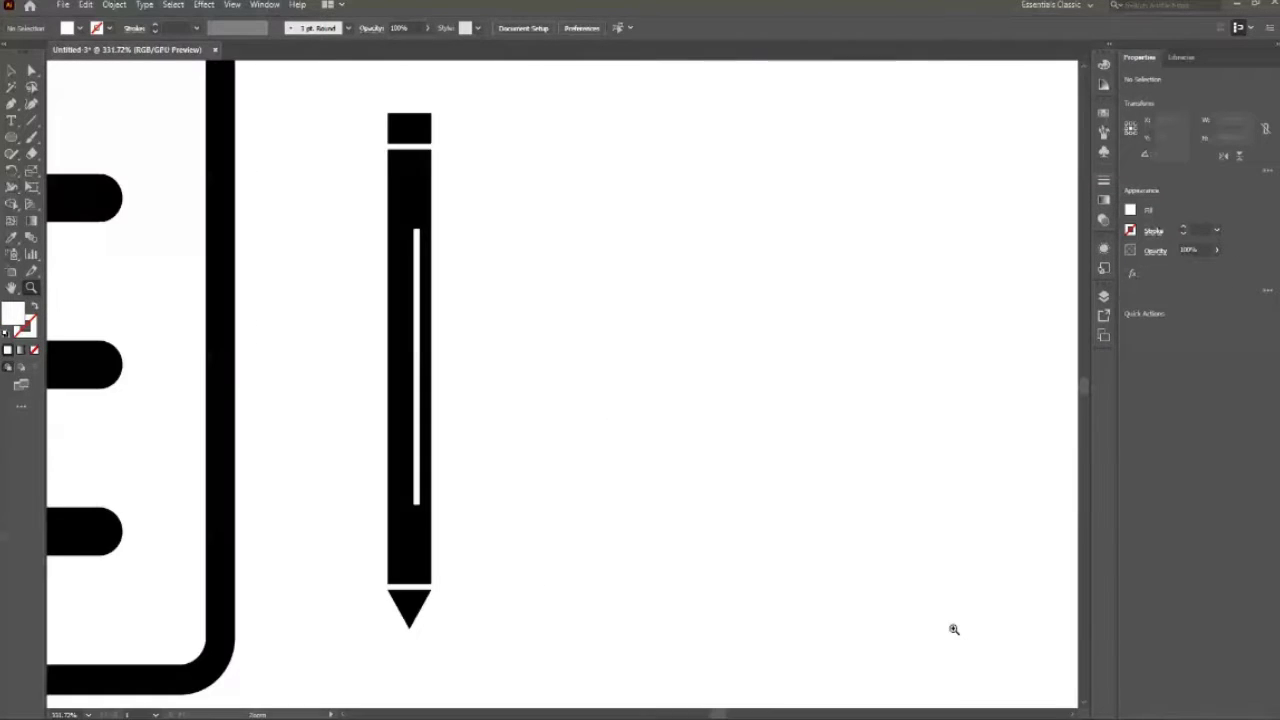
{"action": "left_click_drag", "start_coordinate": [424, 467], "coordinate": [436, 463]}
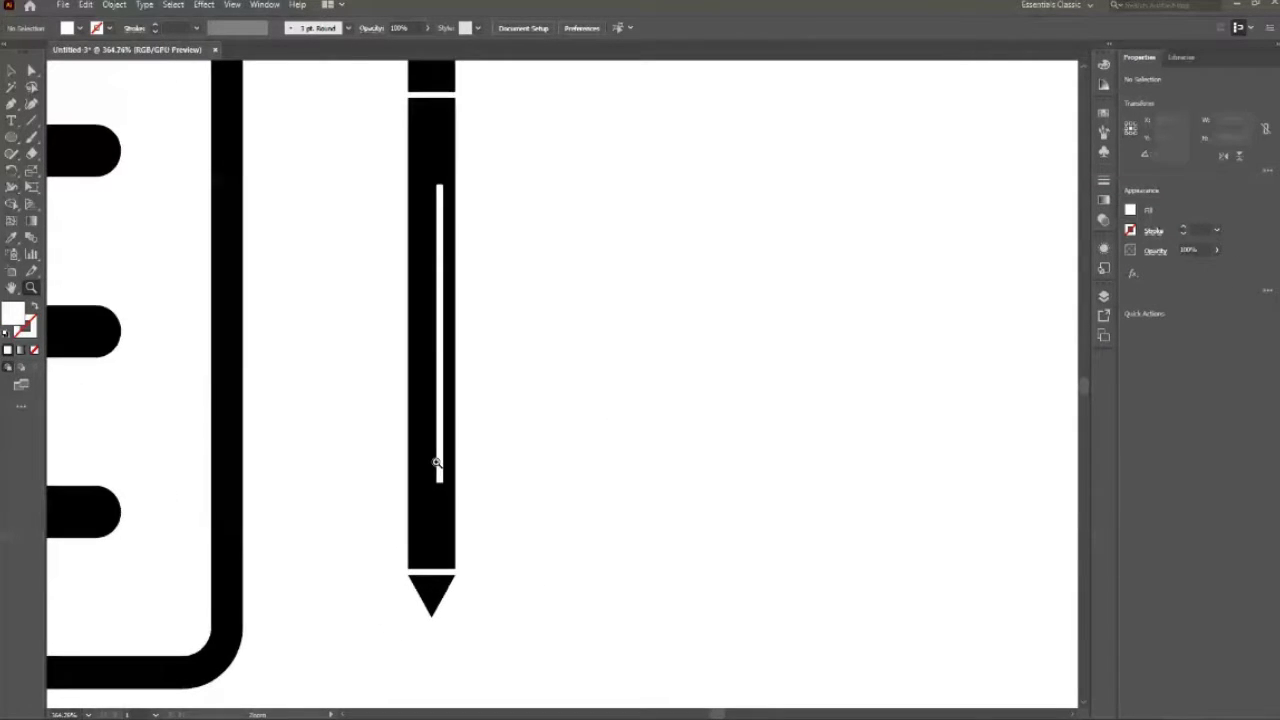
{"action": "key", "text": "v"}
{"action": "left_click", "coordinate": [438, 337]}
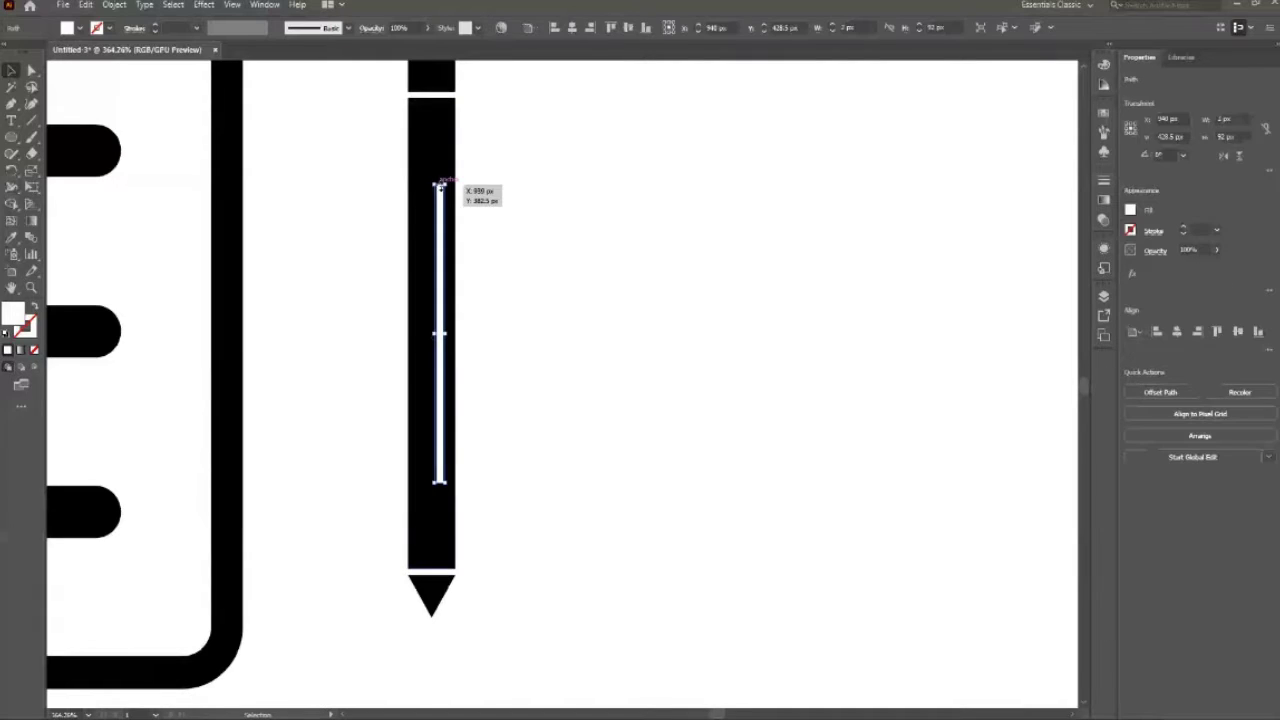
{"action": "left_click_drag", "start_coordinate": [447, 184], "coordinate": [452, 94]}
{"action": "left_click", "coordinate": [549, 230]}
Step: Select the pencil body and white strip, then Shape Builder-cut the stripe region out
{"action": "key", "text": "z"}
{"action": "left_click_drag", "start_coordinate": [548, 264], "coordinate": [414, 508]}
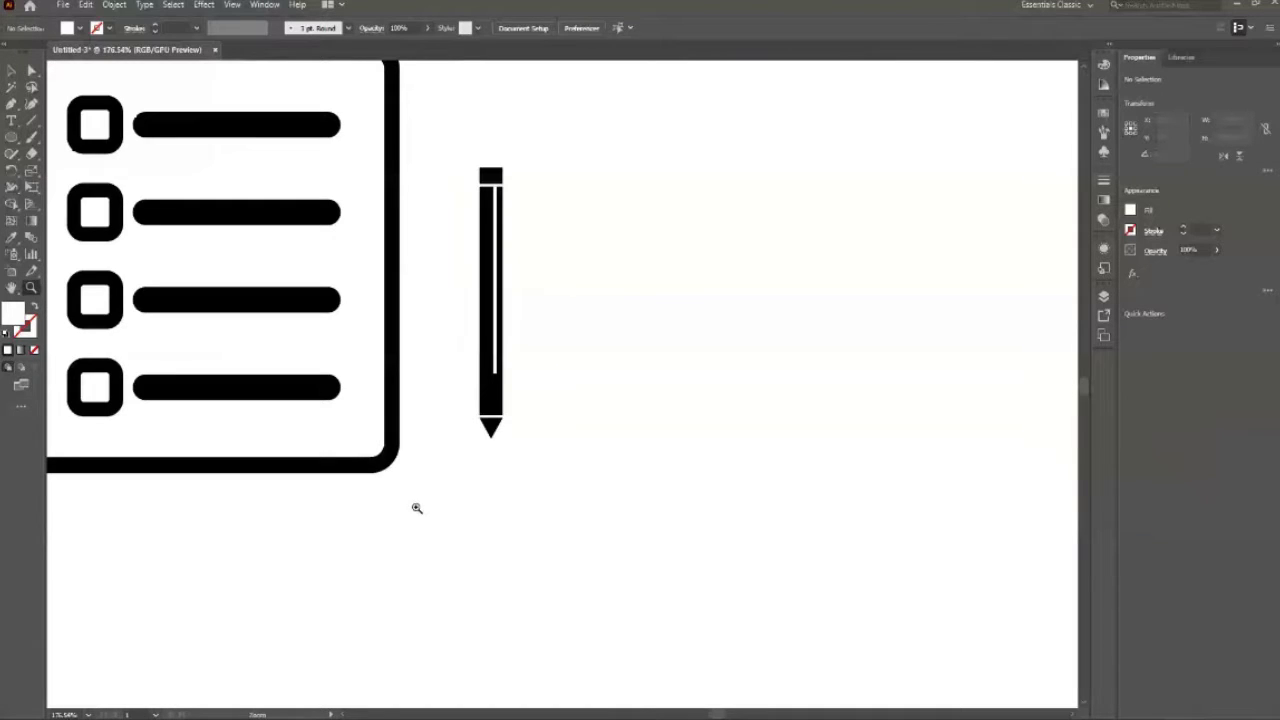
{"action": "left_click_drag", "start_coordinate": [550, 349], "coordinate": [677, 457]}
{"action": "left_click_drag", "start_coordinate": [443, 357], "coordinate": [523, 449]}
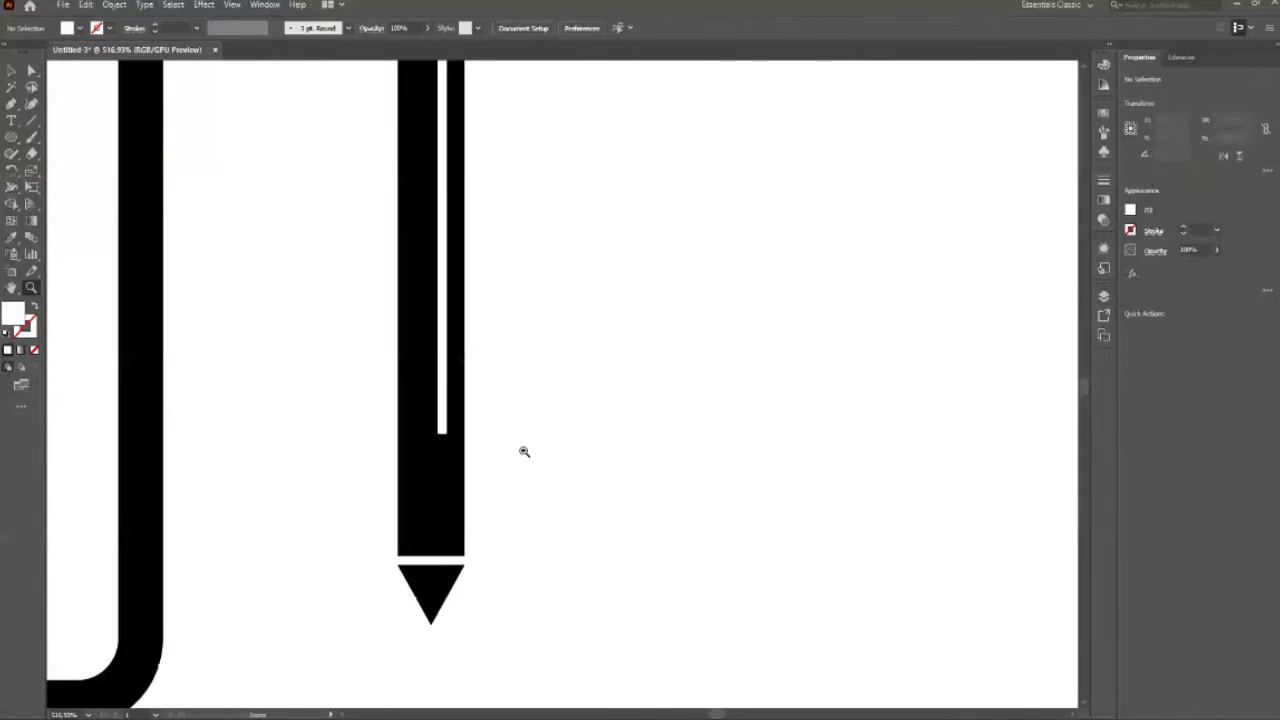
{"action": "key", "text": "v"}
{"action": "left_click_drag", "start_coordinate": [275, 277], "coordinate": [660, 517]}
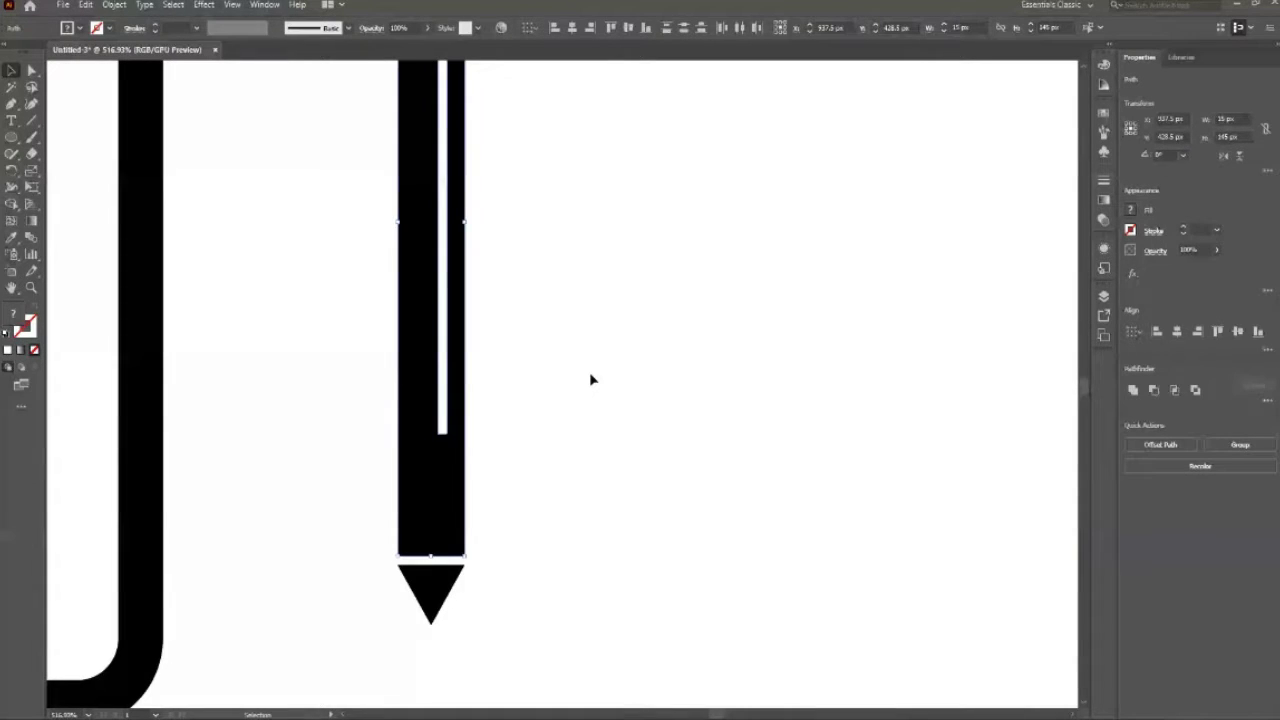
{"action": "key", "text": "shift+m"}
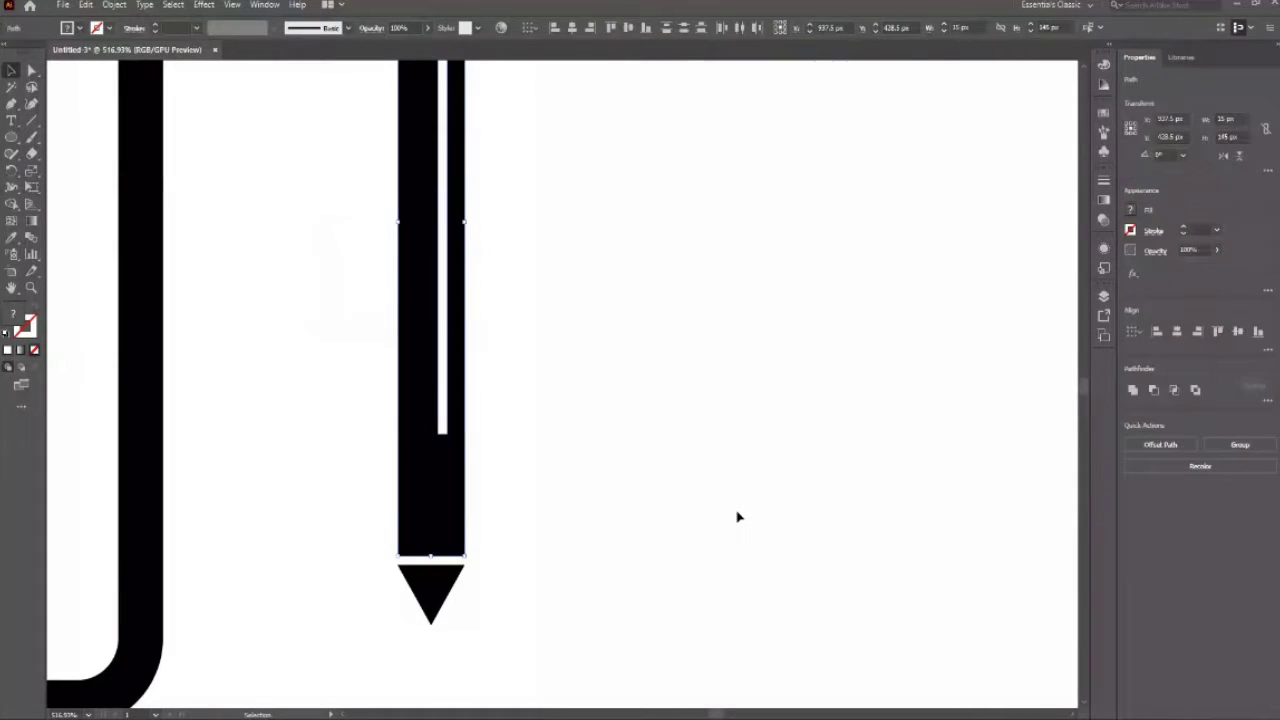
{"action": "left_click", "coordinate": [443, 410]}
{"action": "left_click", "coordinate": [443, 410]}
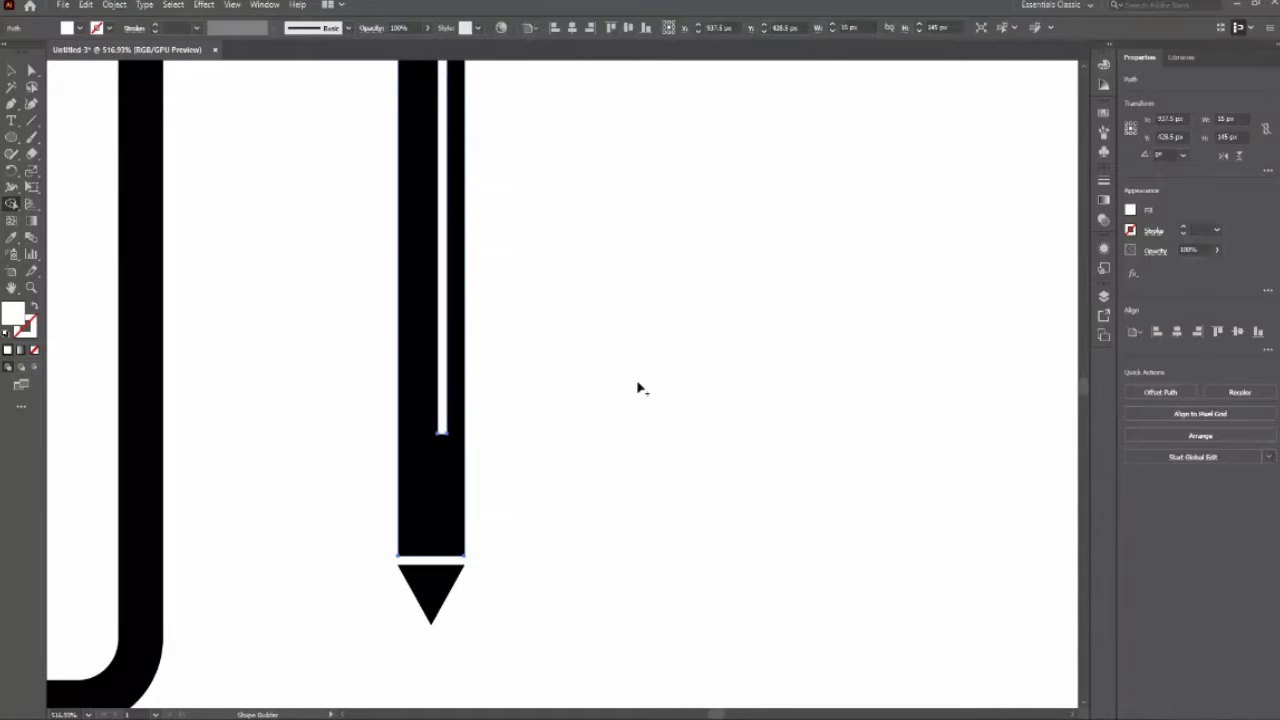
{"action": "key", "text": "ctrl+shift+a"}
{"action": "key", "text": "z"}
{"action": "left_click_drag", "start_coordinate": [651, 386], "coordinate": [460, 402]}
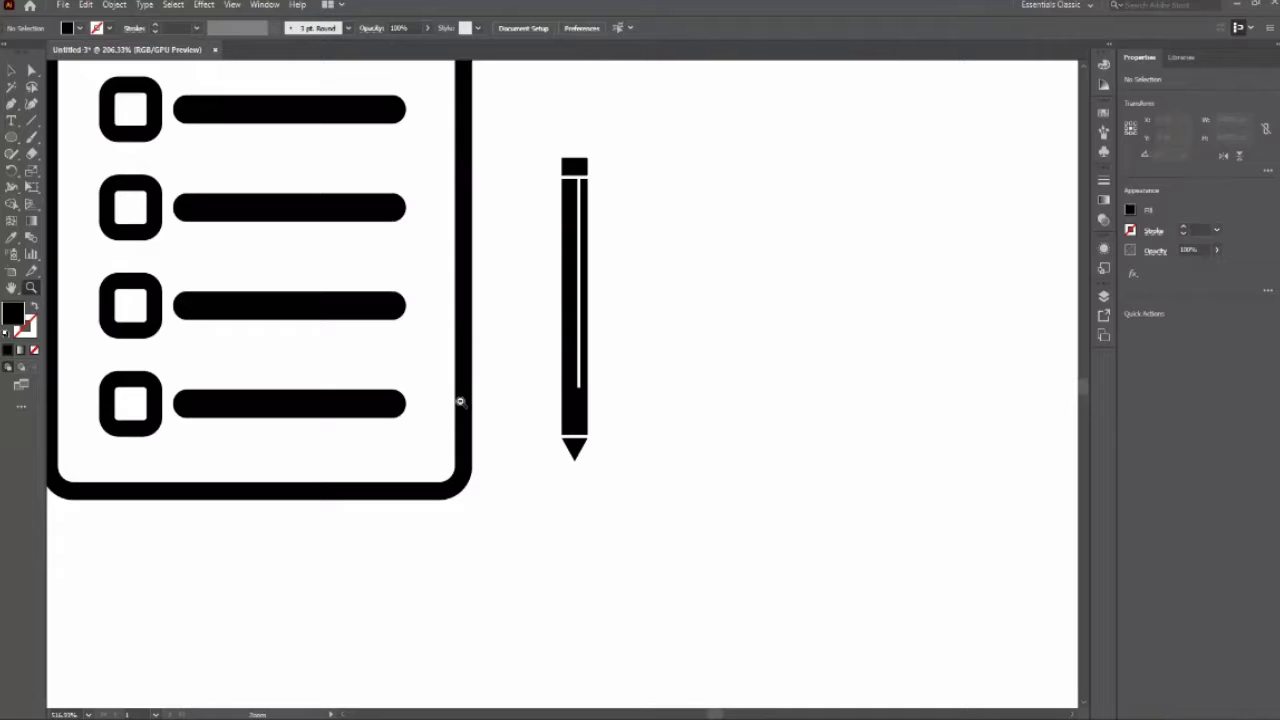
{"action": "left_click_drag", "start_coordinate": [460, 402], "coordinate": [420, 404]}
Step: Rotate, shrink and lay the pencil diagonally over the checklist's bottom-right corner
{"action": "key", "text": "v"}
{"action": "left_click", "coordinate": [606, 438]}
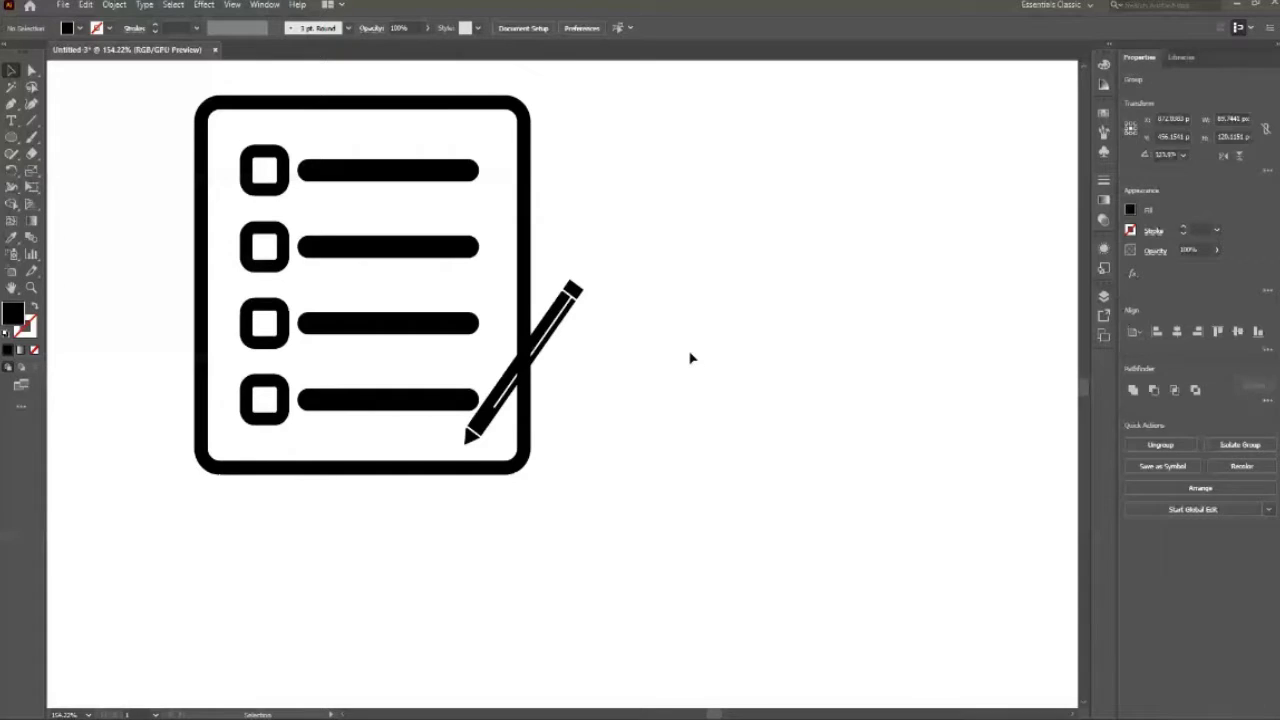
{"action": "scroll", "coordinate": [620, 330], "scroll_direction": "down", "scroll_amount": 1}
{"action": "key", "text": "z"}
{"action": "left_click_drag", "start_coordinate": [560, 303], "coordinate": [548, 255]}
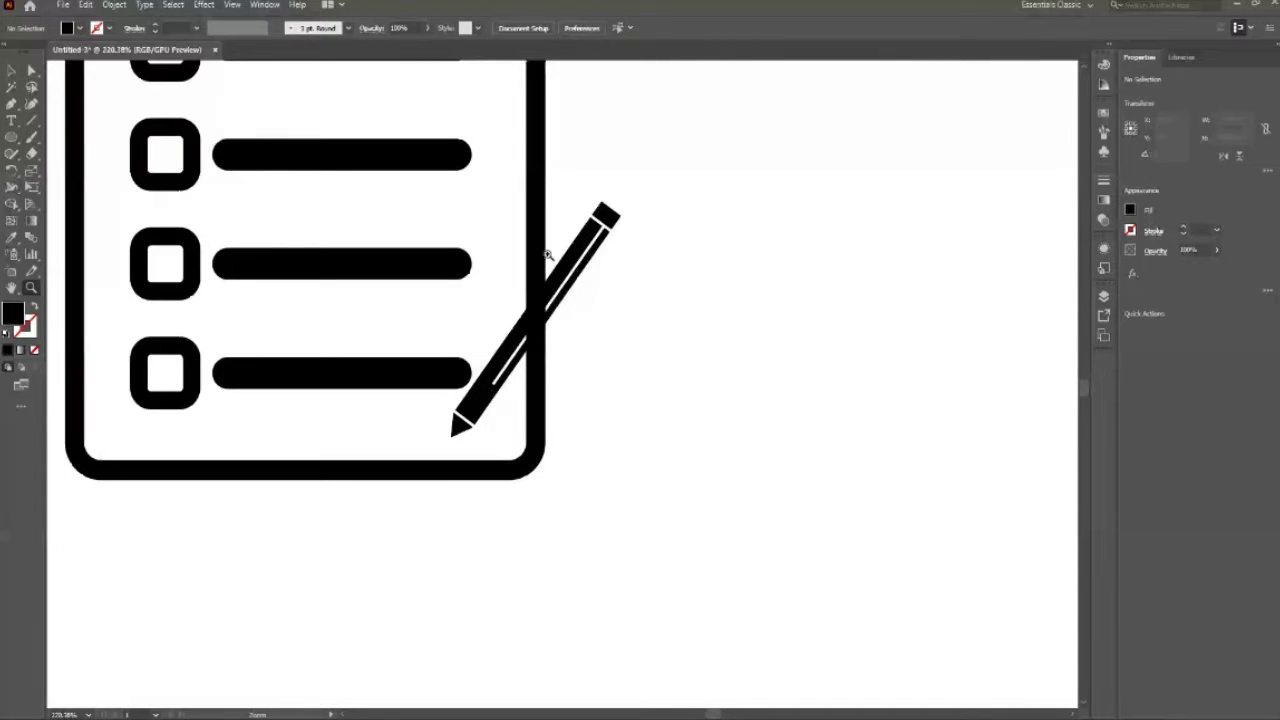
{"action": "left_click", "coordinate": [530, 303], "text": "alt"}
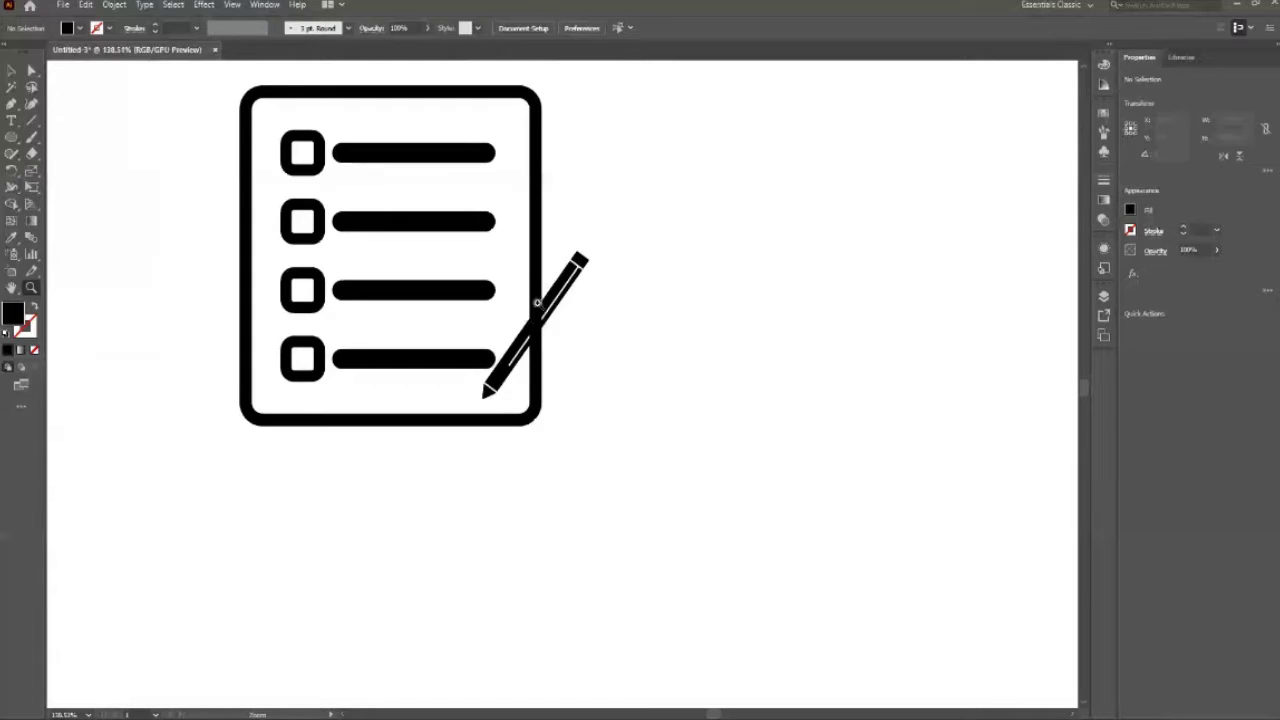
{"action": "left_click_drag", "start_coordinate": [547, 313], "coordinate": [594, 394]}
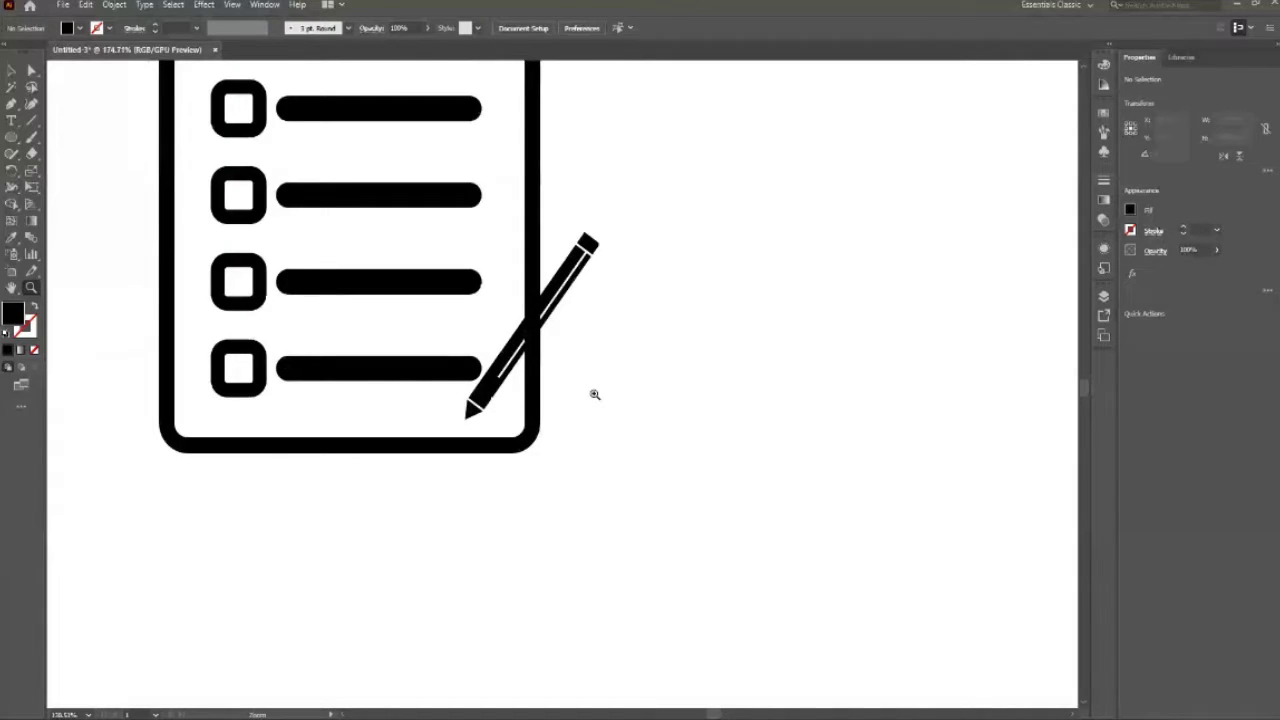
{"action": "scroll", "coordinate": [594, 394], "scroll_direction": "down", "scroll_amount": 2}
Step: Select the whole icon and Alt-drag a duplicate to the right of the original
{"action": "key", "text": "v"}
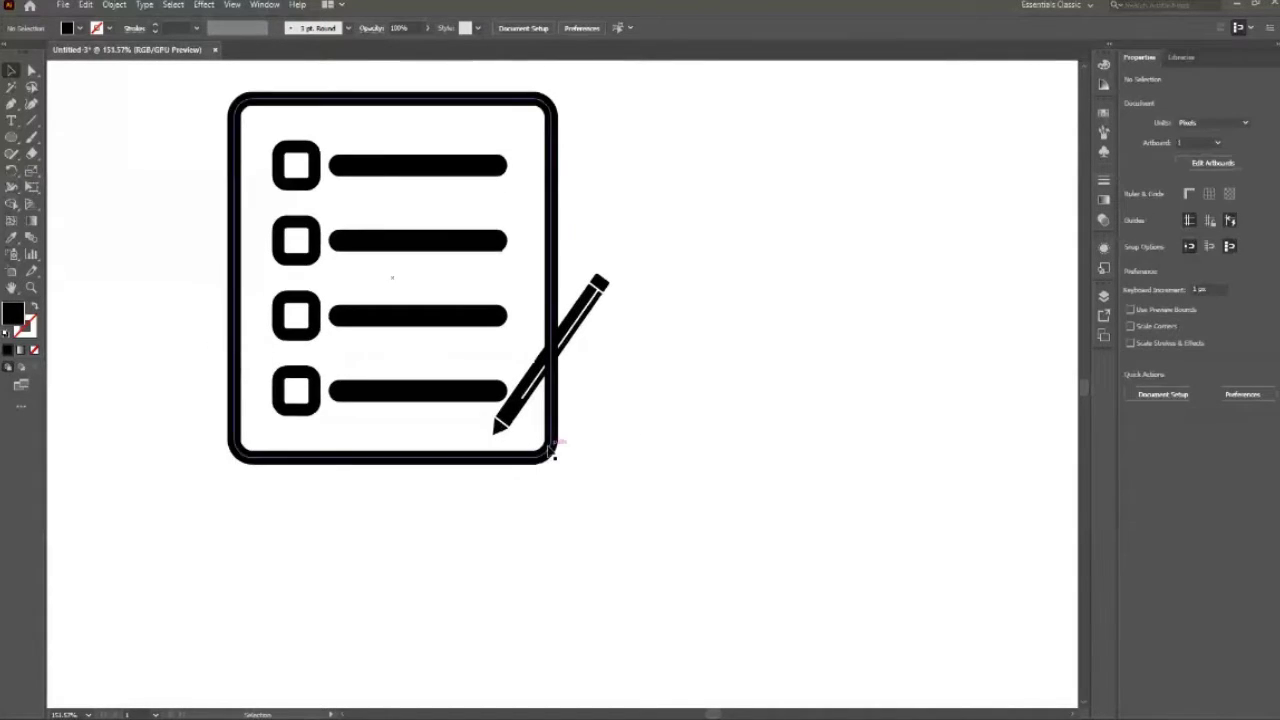
{"action": "left_click", "coordinate": [550, 449]}
{"action": "left_click", "coordinate": [651, 456]}
{"action": "scroll", "coordinate": [651, 456], "scroll_direction": "down", "scroll_amount": 2}
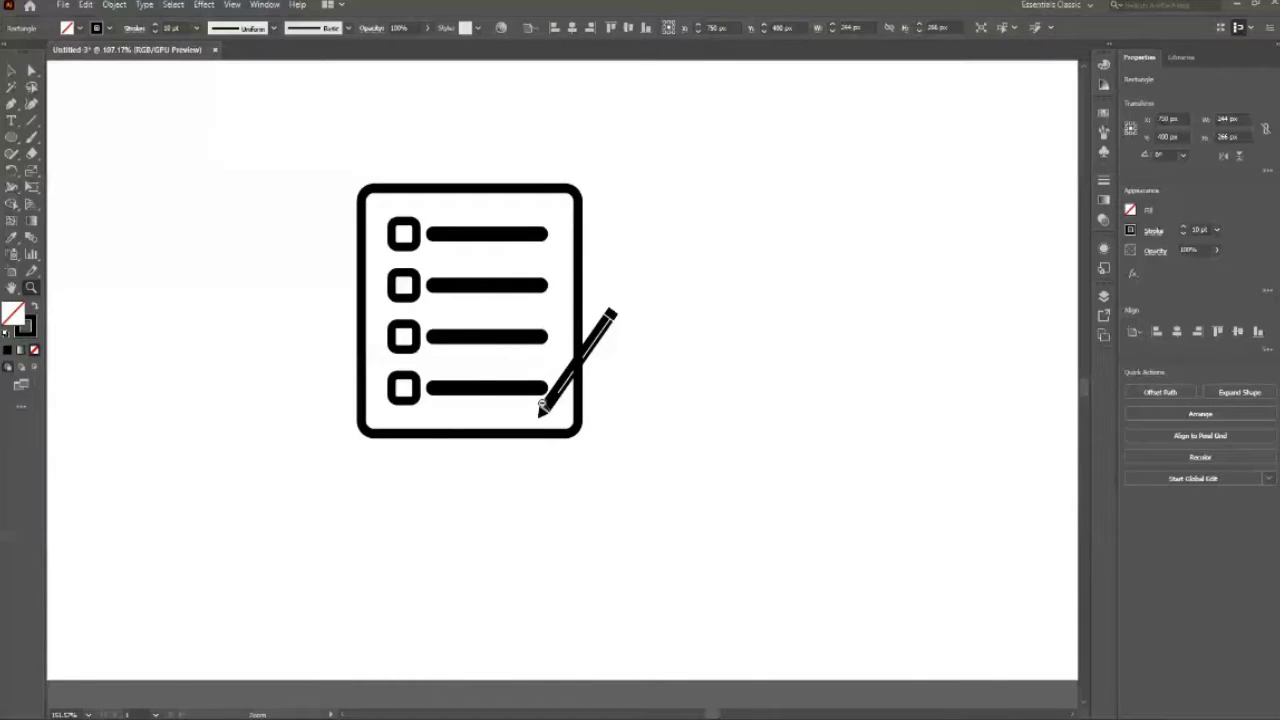
{"action": "scroll", "coordinate": [778, 602], "scroll_direction": "down", "scroll_amount": 2}
{"action": "key", "text": "ctrl+a"}
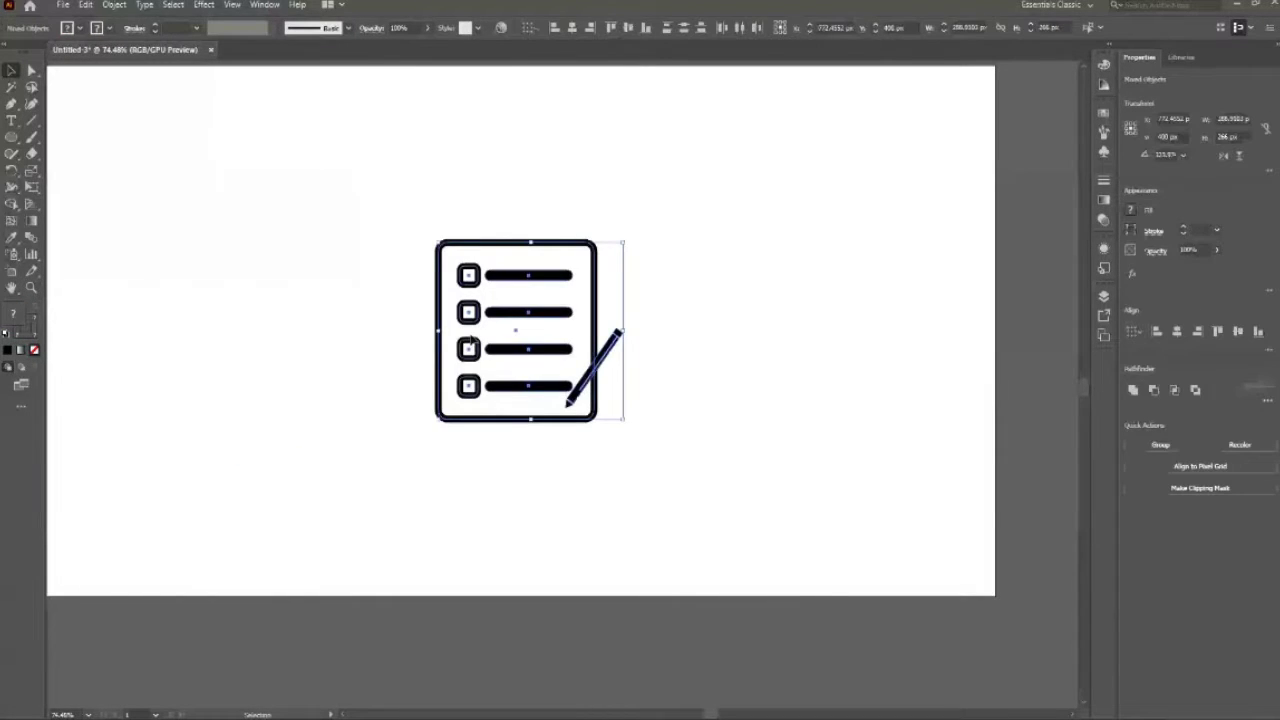
{"action": "key", "text": "a"}
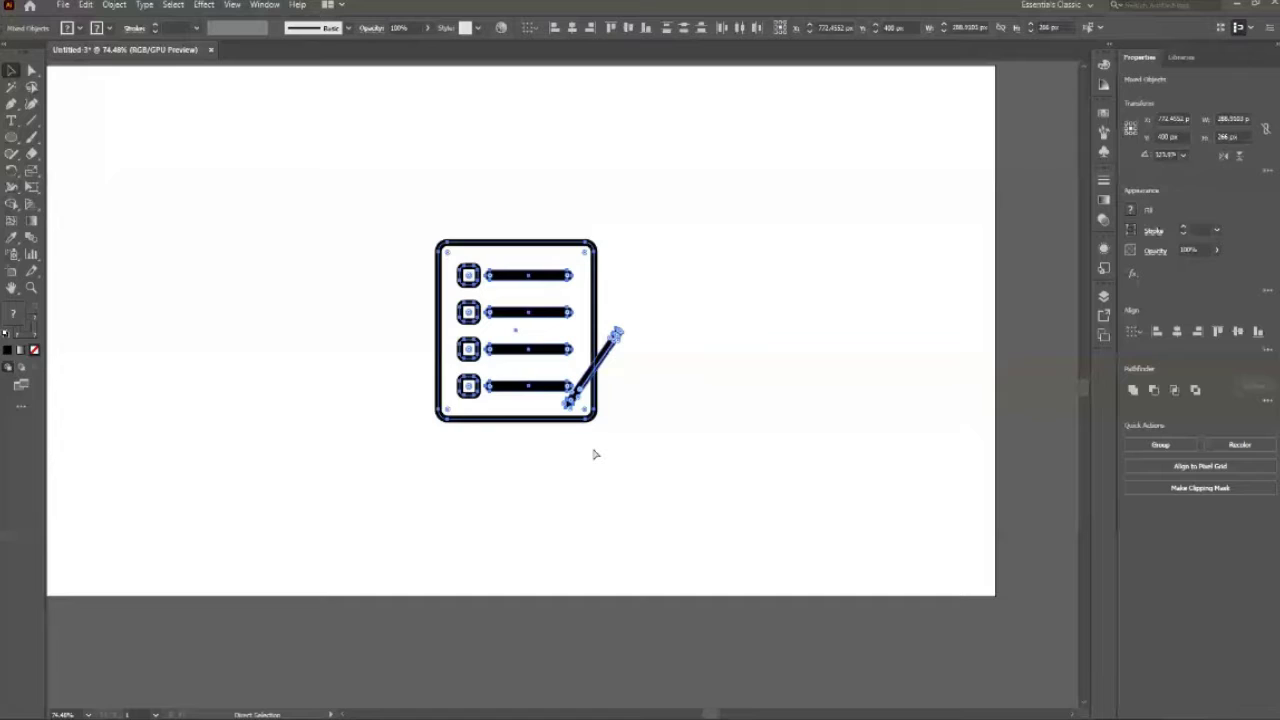
{"action": "key", "text": "v"}
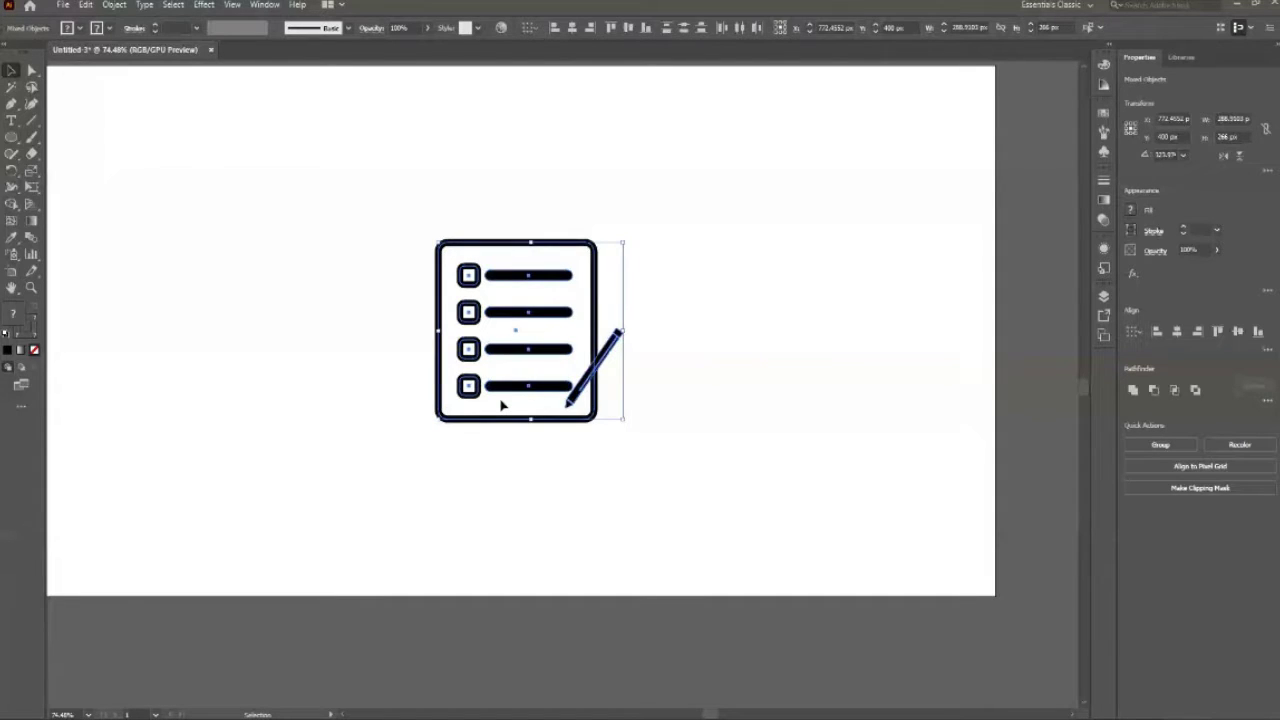
{"action": "left_click_drag", "start_coordinate": [514, 397], "coordinate": [865, 397]}
{"action": "left_click", "coordinate": [803, 546]}
Step: Zoom in on both icons and marquee-select the left checklist icon
{"action": "key", "text": "z"}
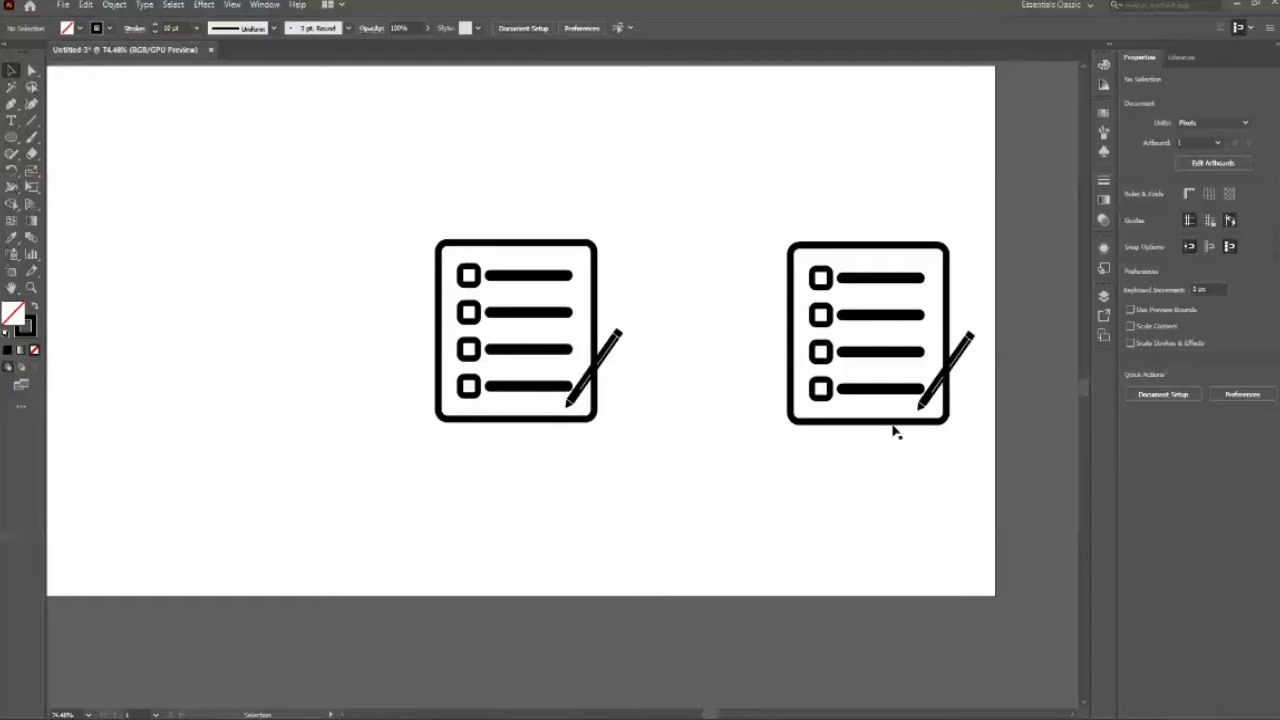
{"action": "mouse_move", "coordinate": [611, 403]}
{"action": "left_mouse_down"}
{"action": "mouse_move", "coordinate": [654, 447]}
{"action": "mouse_move", "coordinate": [717, 574]}
{"action": "left_mouse_up"}
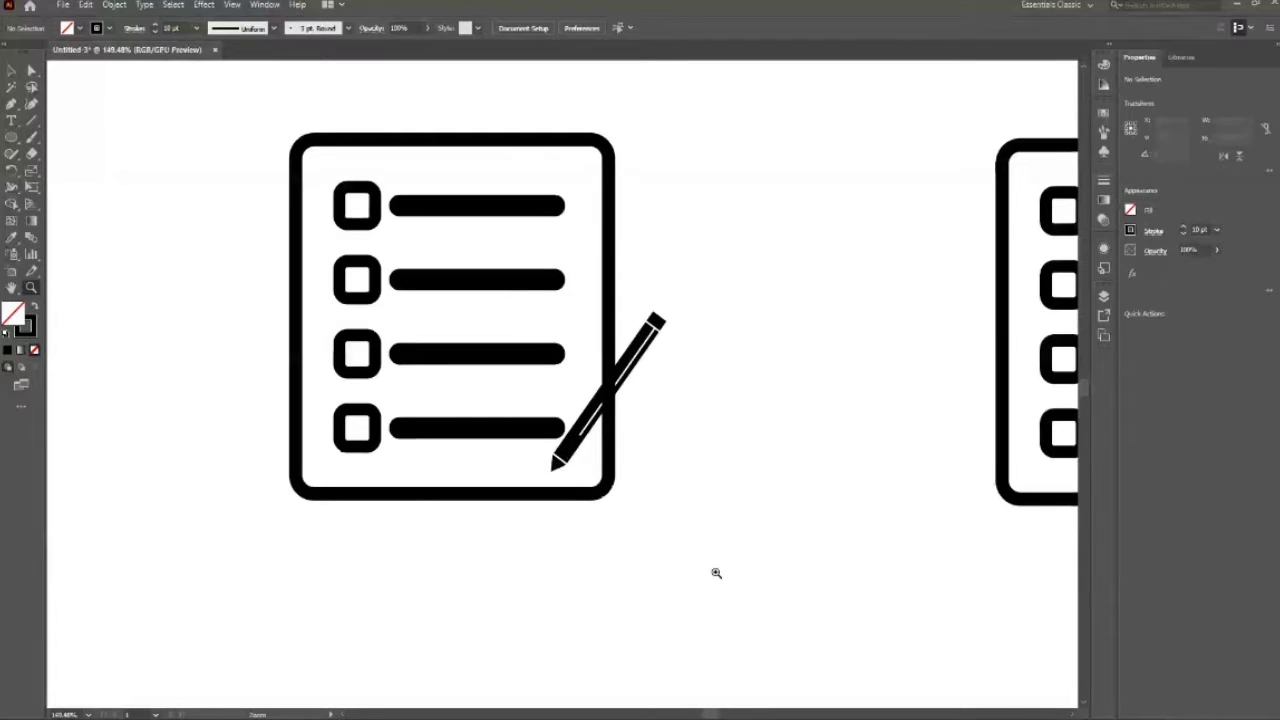
{"action": "key", "text": "v"}
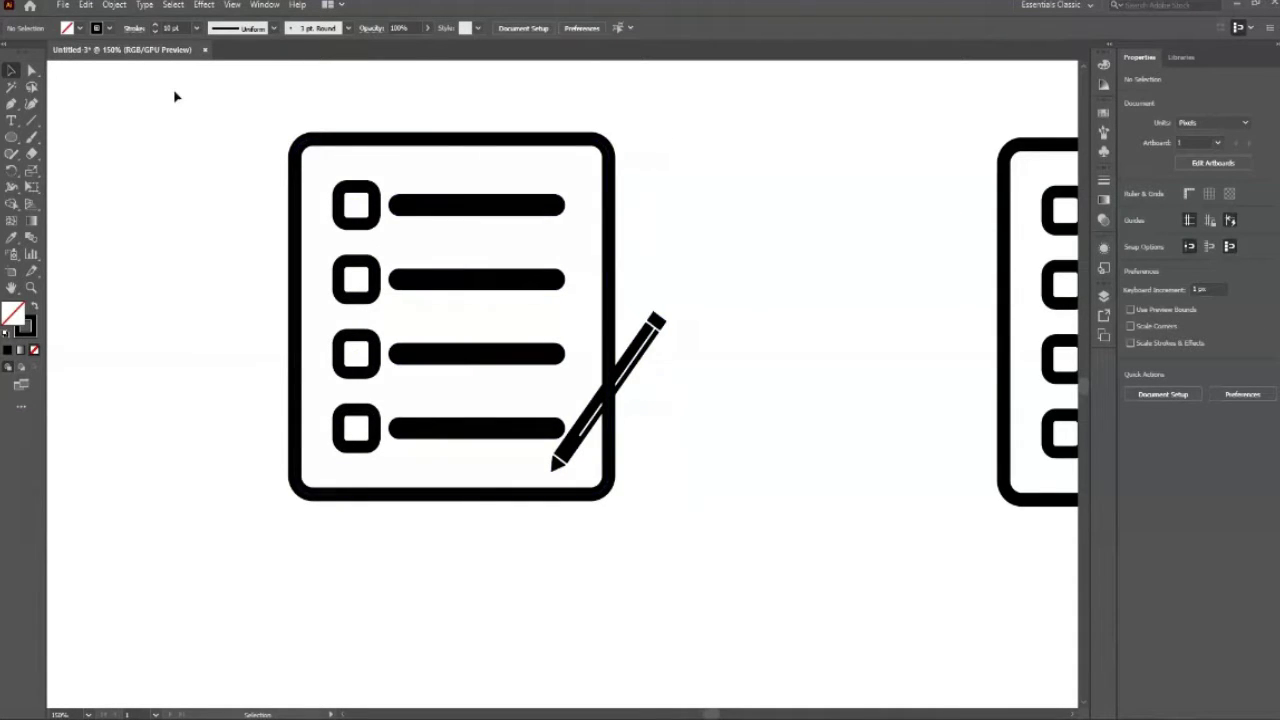
{"action": "left_click_drag", "start_coordinate": [175, 93], "coordinate": [760, 612]}
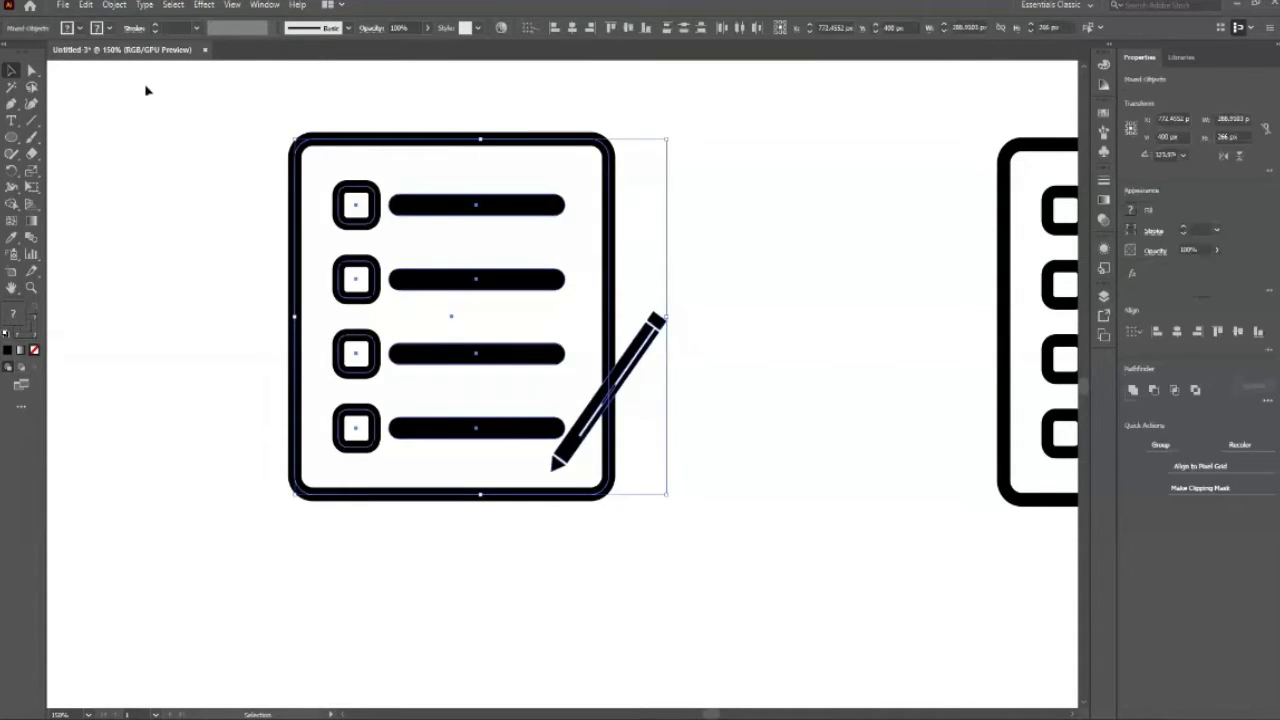
{"action": "left_click", "coordinate": [118, 6]}
{"action": "mouse_move", "coordinate": [190, 336]}
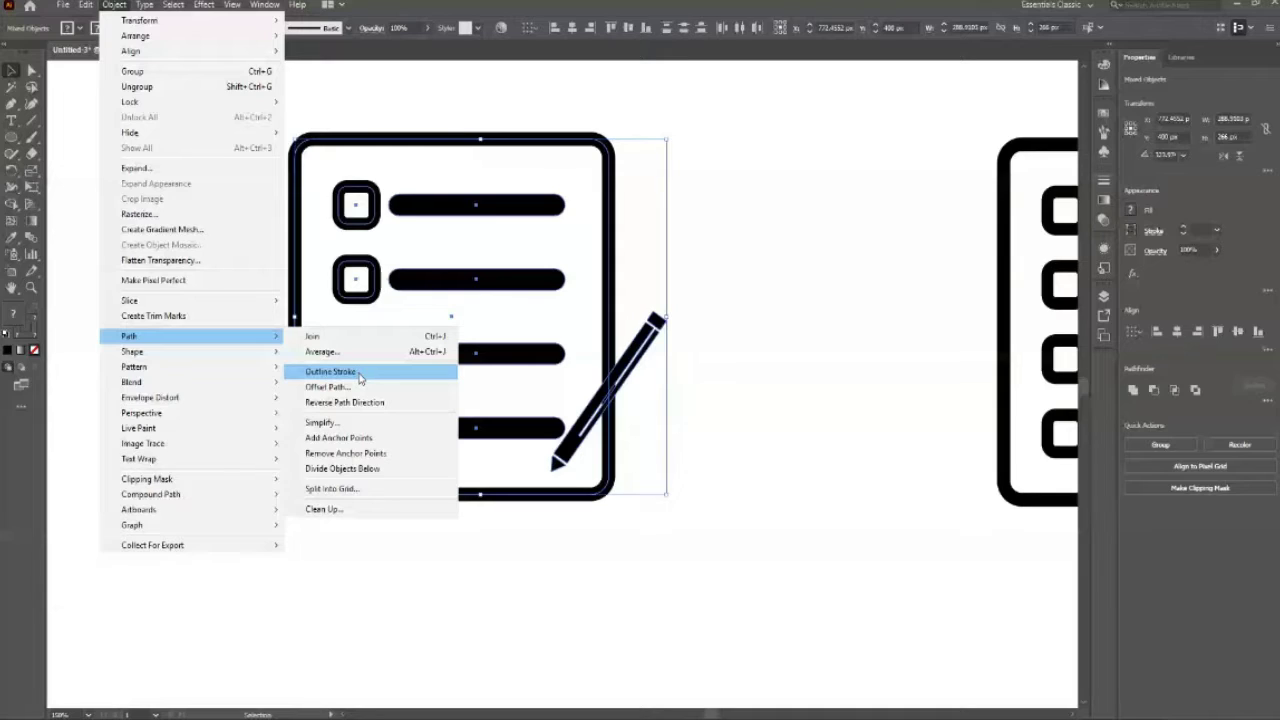
{"action": "left_click", "coordinate": [360, 376]}
{"action": "left_click", "coordinate": [612, 358]}
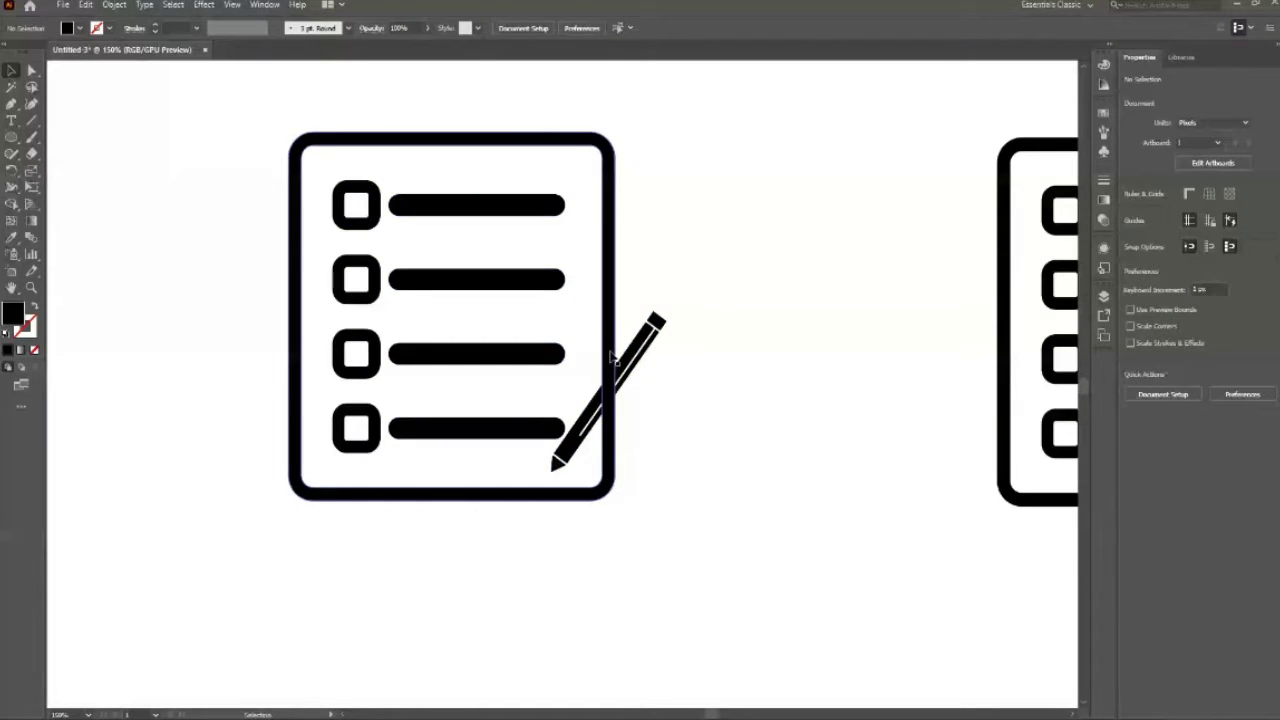
{"action": "scroll", "coordinate": [610, 357], "scroll_direction": "up", "scroll_amount": 2}
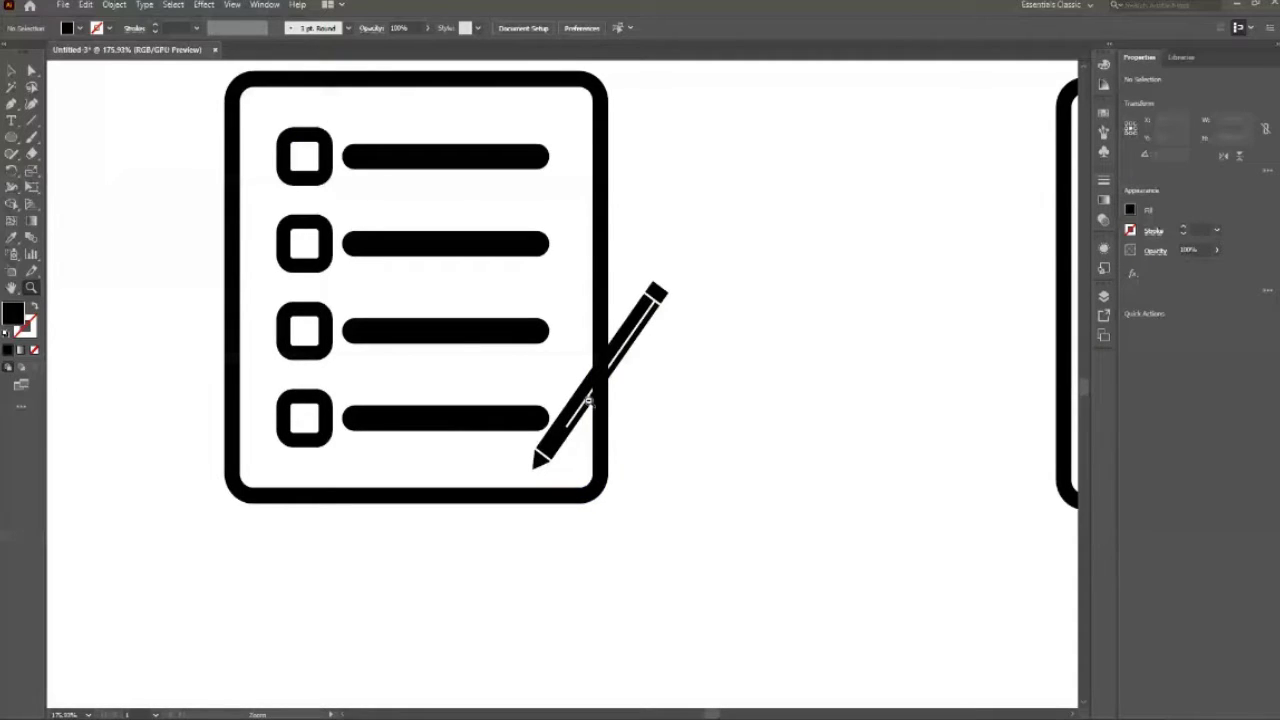
{"action": "scroll", "coordinate": [600, 365], "scroll_direction": "up", "scroll_amount": 2}
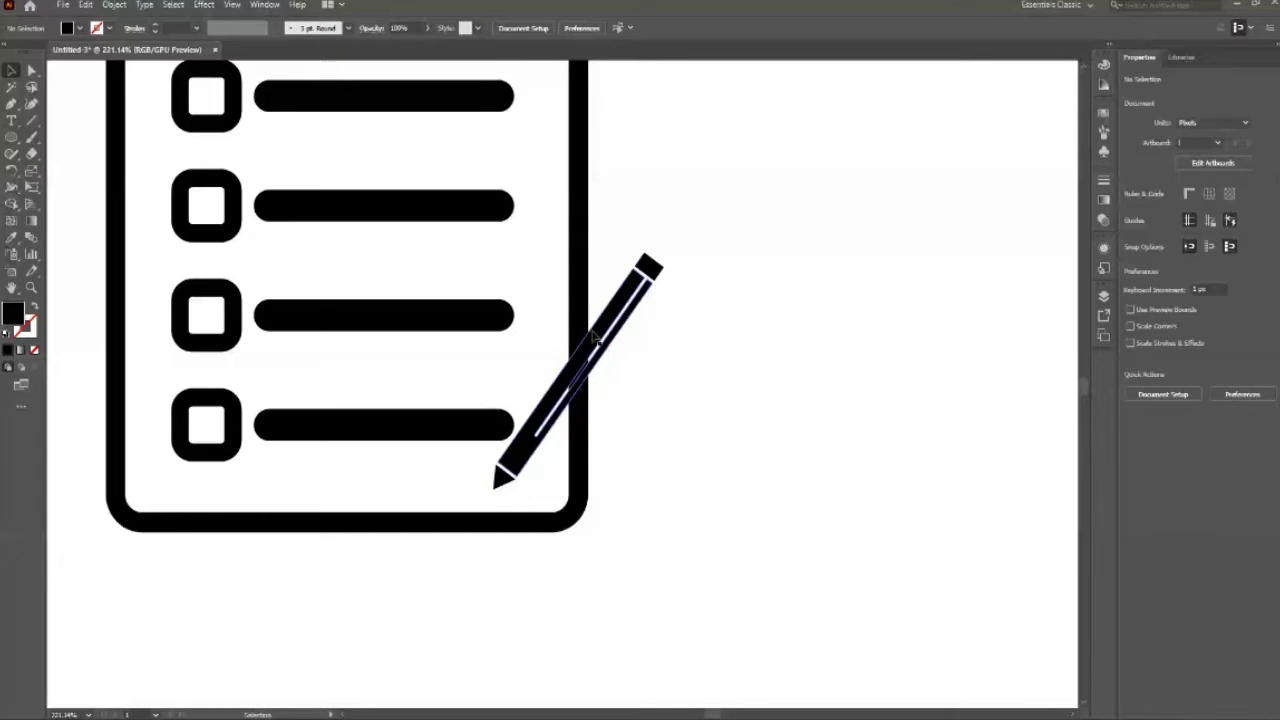
Step: Draw a thin bar, rotate it along the pencil, and duplicate it slightly lower
{"action": "key", "text": "m"}
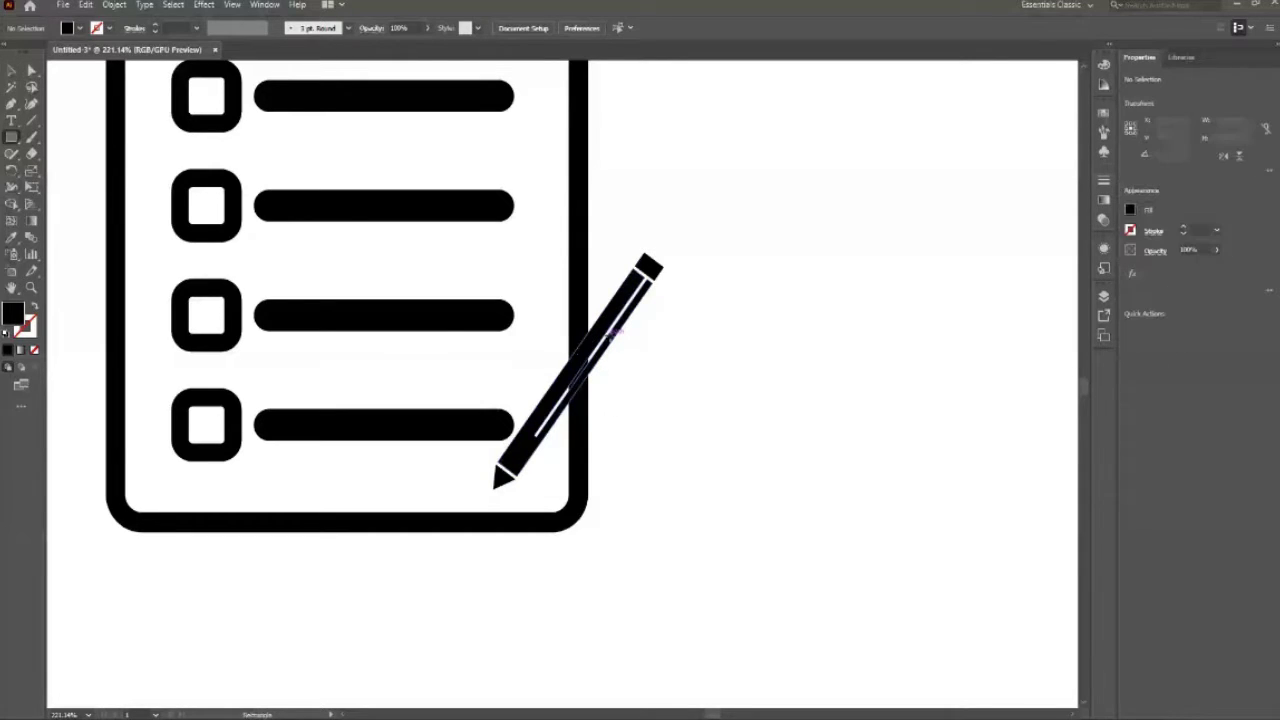
{"action": "left_click_drag", "start_coordinate": [741, 300], "coordinate": [768, 540]}
{"action": "left_click", "coordinate": [11, 72]}
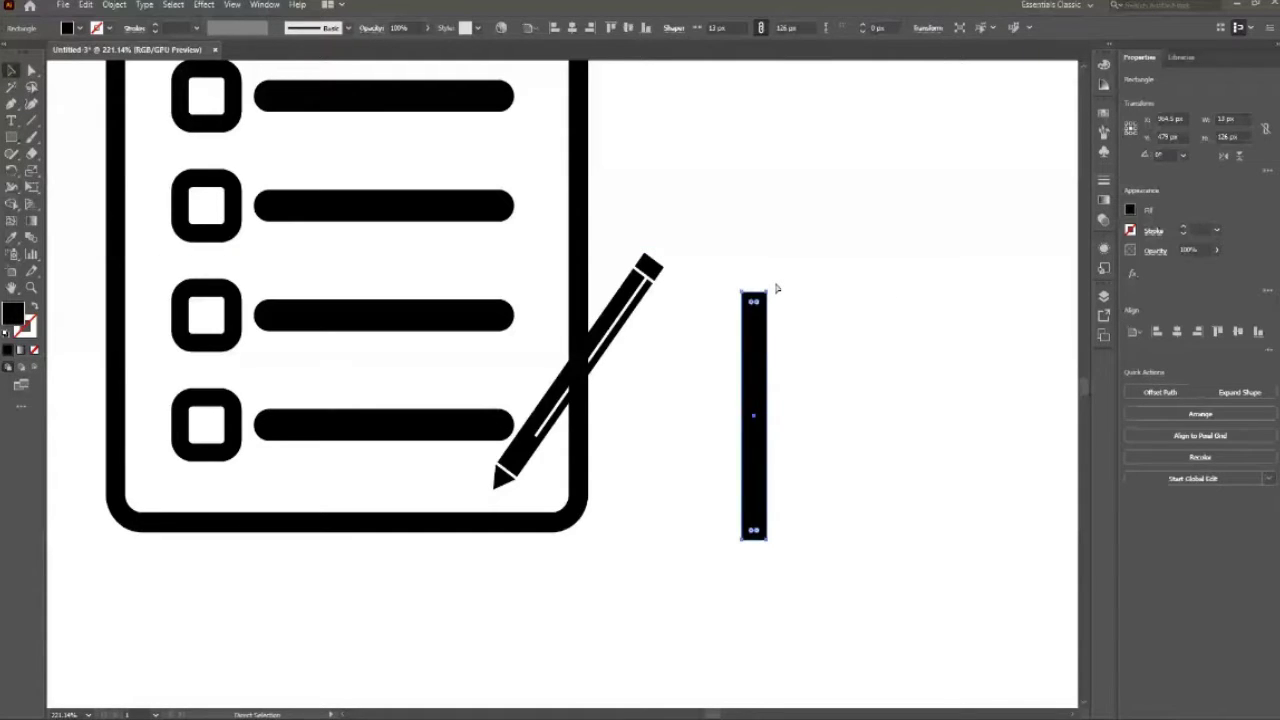
{"action": "mouse_move", "coordinate": [776, 291]}
{"action": "left_mouse_down"}
{"action": "mouse_move", "coordinate": [817, 370]}
{"action": "mouse_move", "coordinate": [597, 312]}
{"action": "mouse_move", "coordinate": [603, 342]}
{"action": "left_mouse_up"}
{"action": "left_click", "coordinate": [866, 374]}
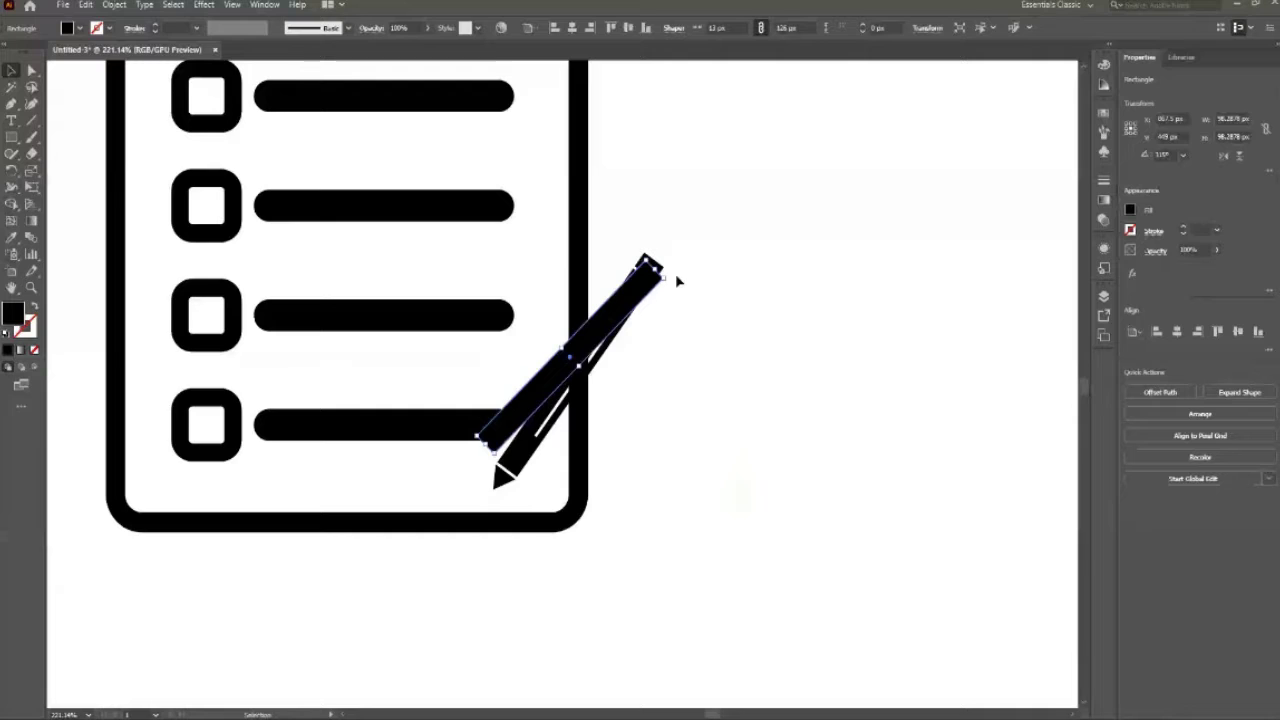
{"action": "left_click_drag", "start_coordinate": [677, 282], "coordinate": [673, 248]}
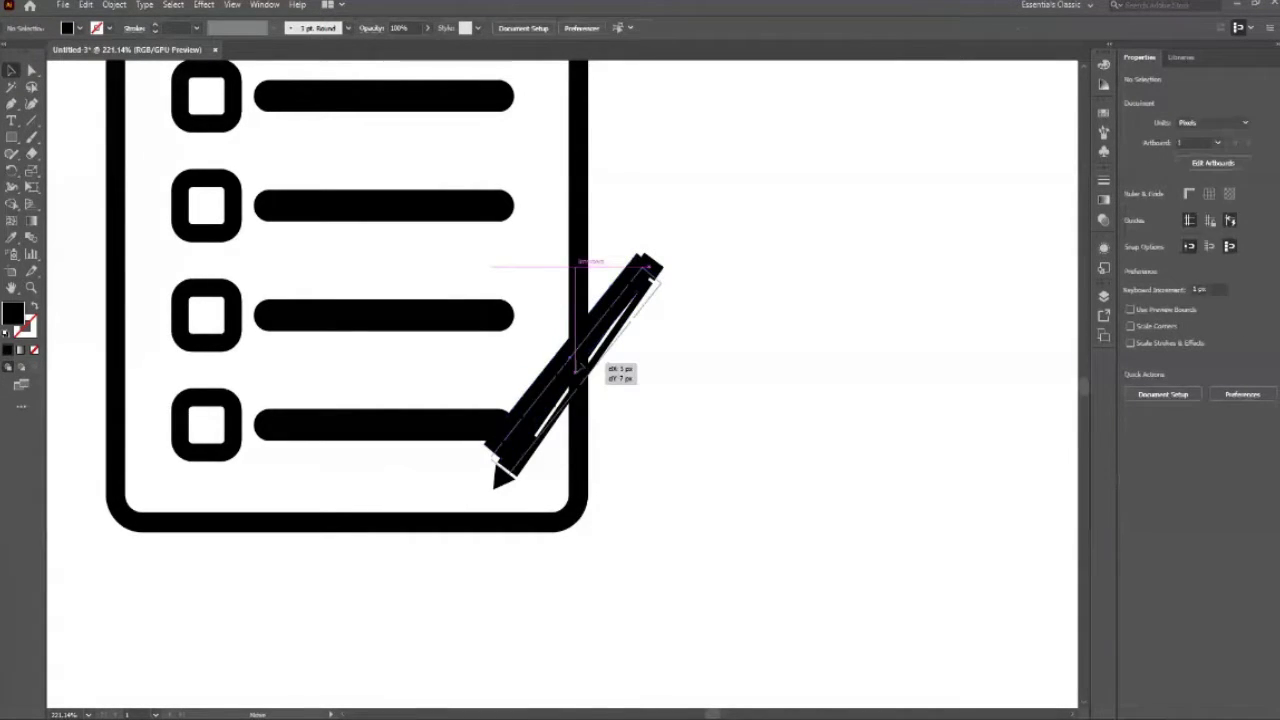
{"action": "left_click_drag", "start_coordinate": [606, 374], "coordinate": [610, 370]}
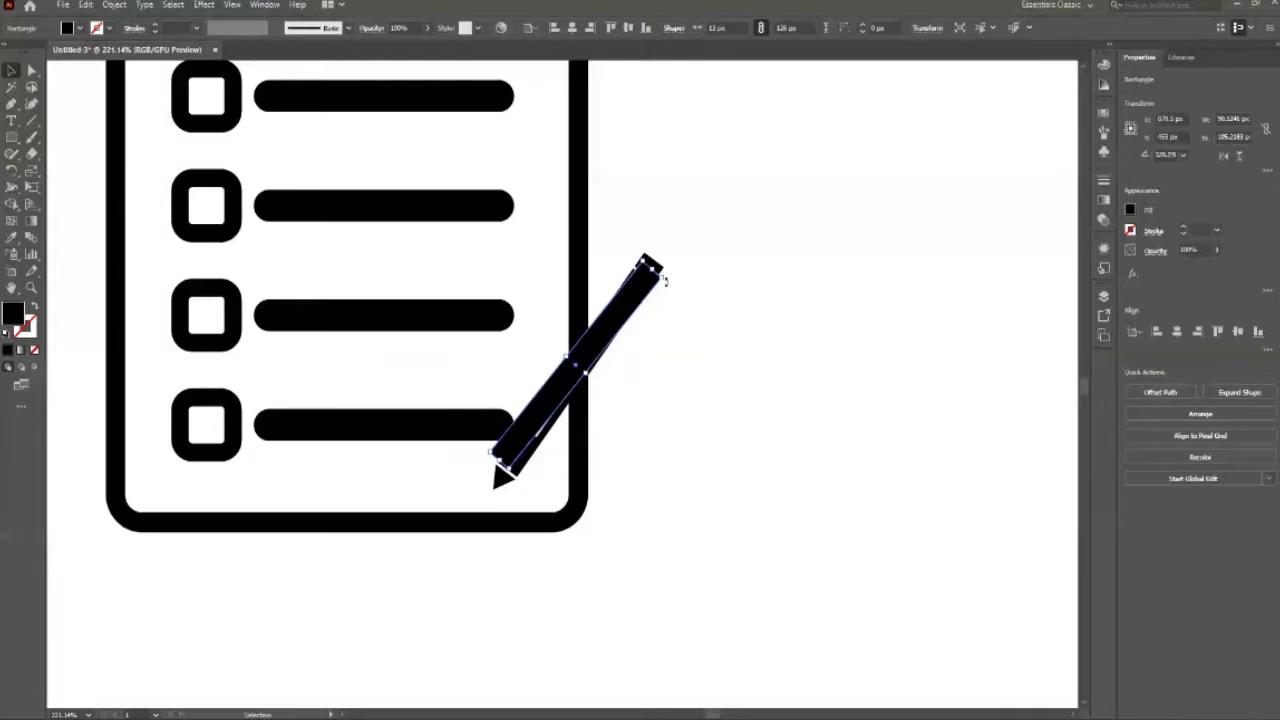
{"action": "left_click_drag", "start_coordinate": [664, 281], "coordinate": [668, 266]}
{"action": "left_click", "coordinate": [615, 350]}
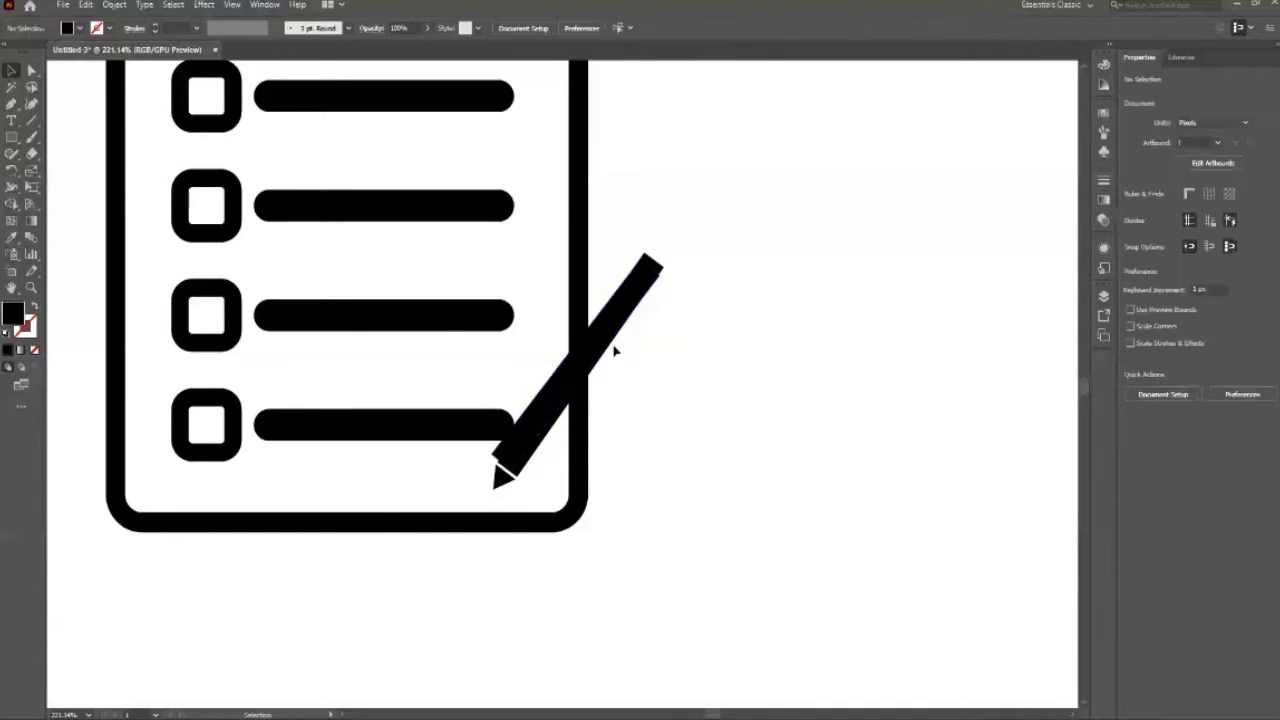
{"action": "left_click", "coordinate": [606, 355]}
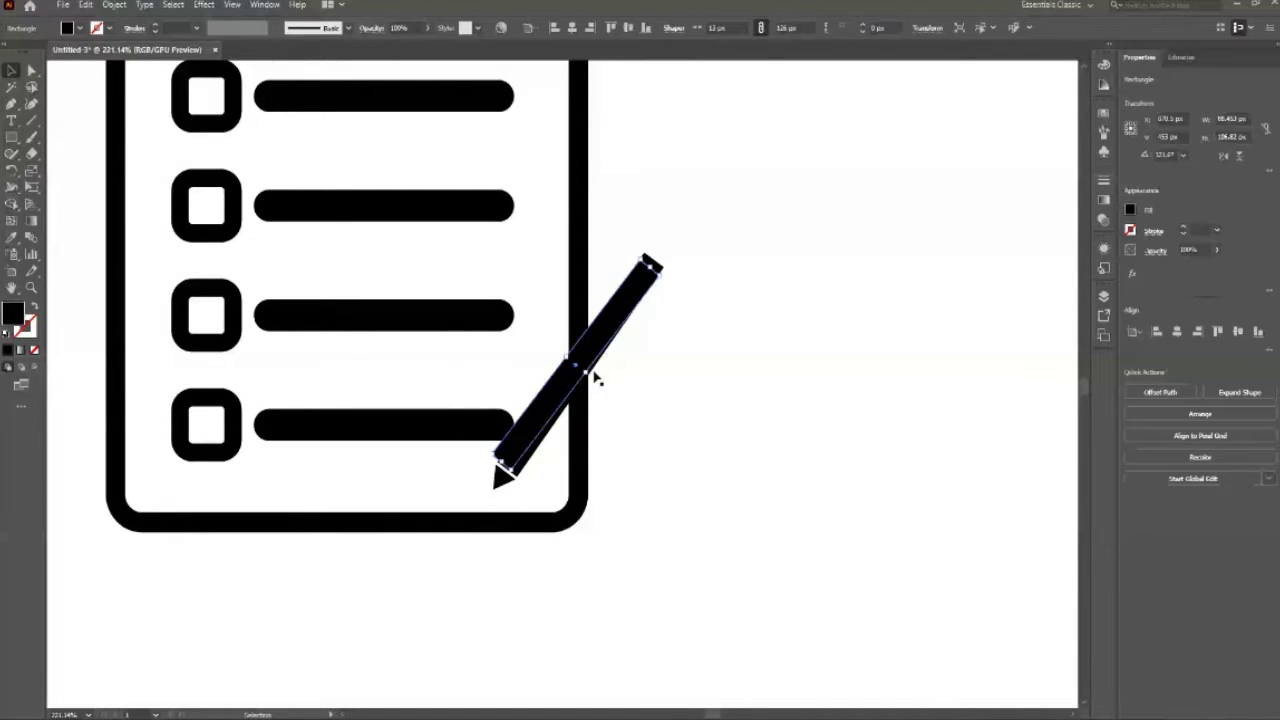
{"action": "mouse_move", "coordinate": [591, 380]}
{"action": "left_mouse_down"}
{"action": "mouse_move", "coordinate": [591, 402]}
{"action": "mouse_move", "coordinate": [590, 376]}
{"action": "left_mouse_up"}
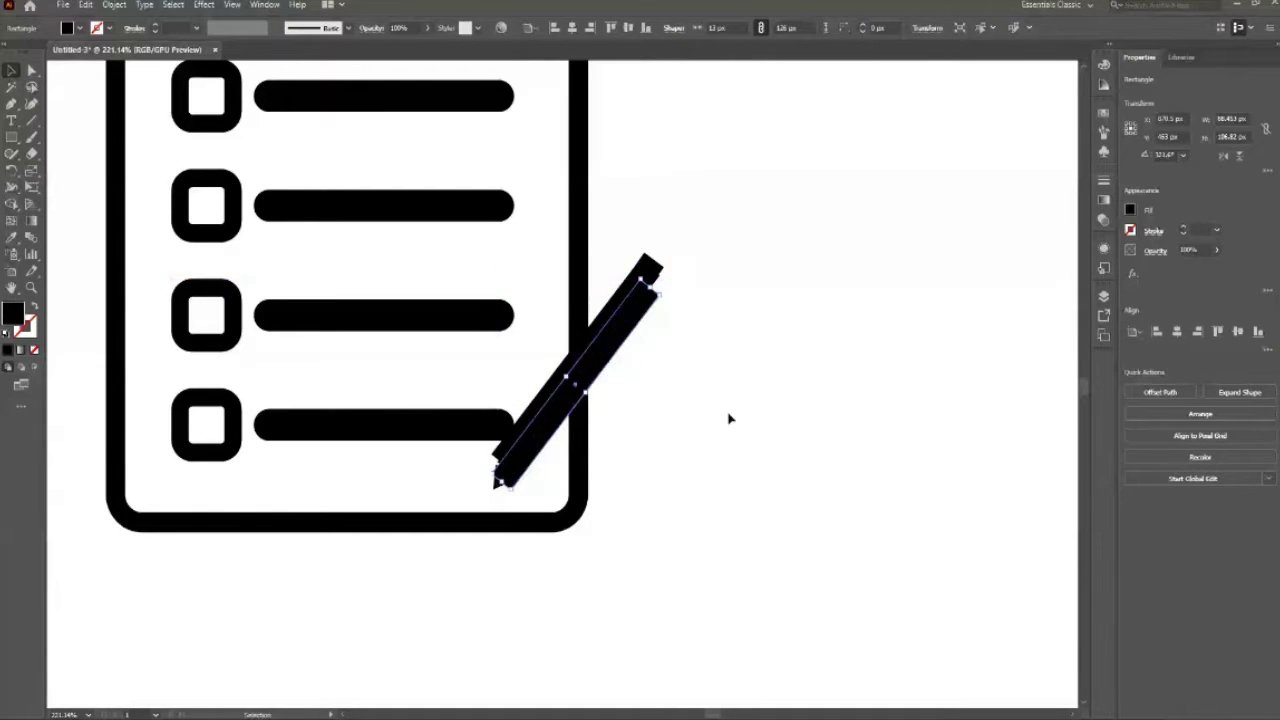
Step: Use Shape Builder on the bars and clipboard frame to carve a gap in its border
{"action": "left_click", "coordinate": [720, 326]}
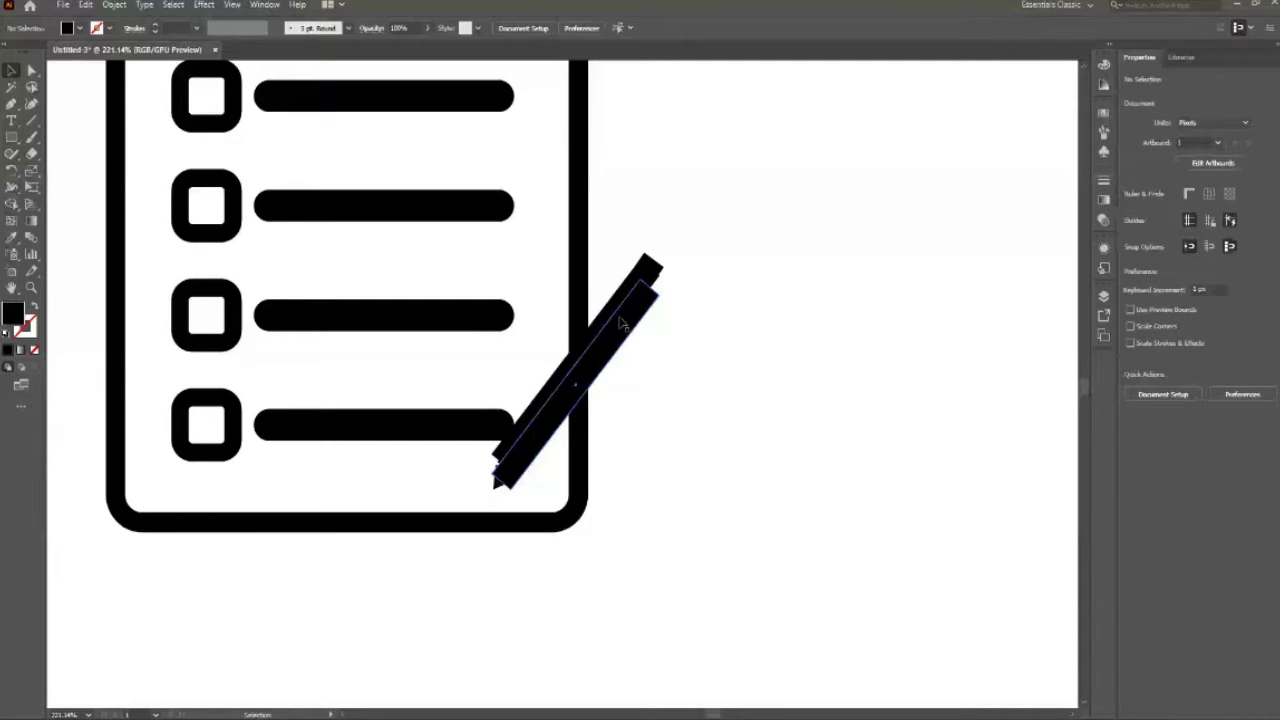
{"action": "left_click", "coordinate": [620, 322]}
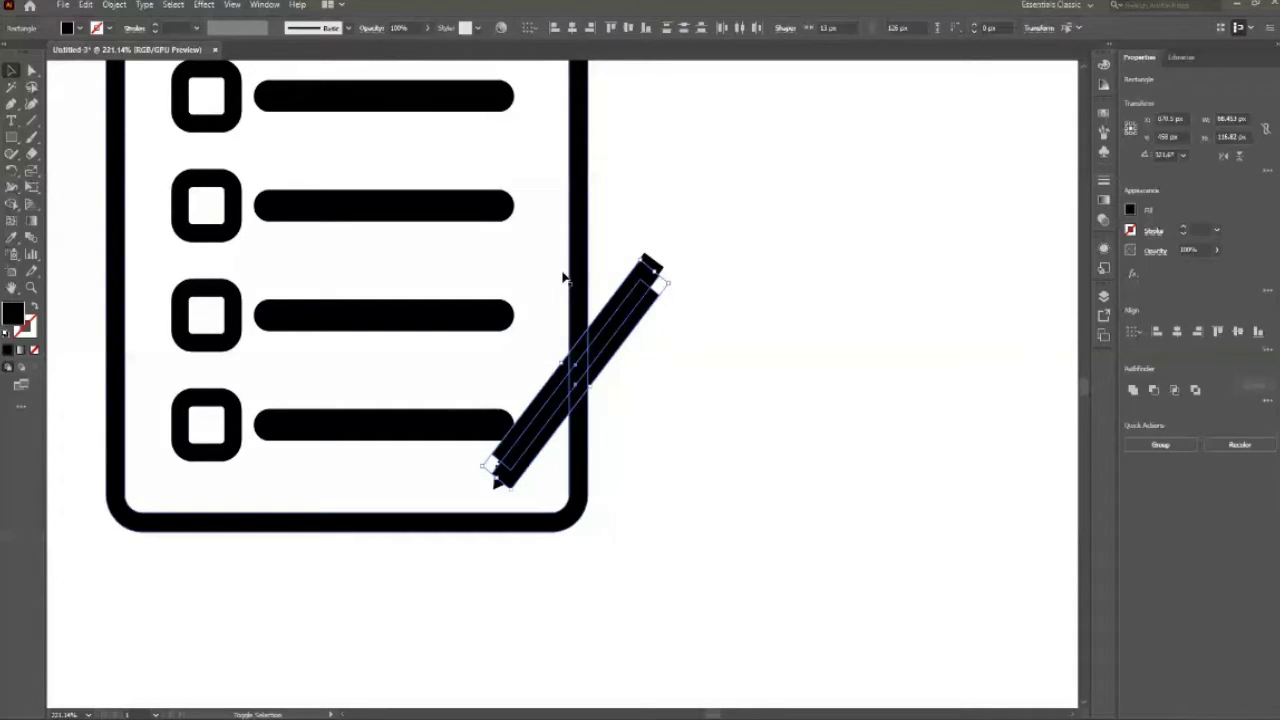
{"action": "left_click_drag", "start_coordinate": [563, 277], "coordinate": [768, 460]}
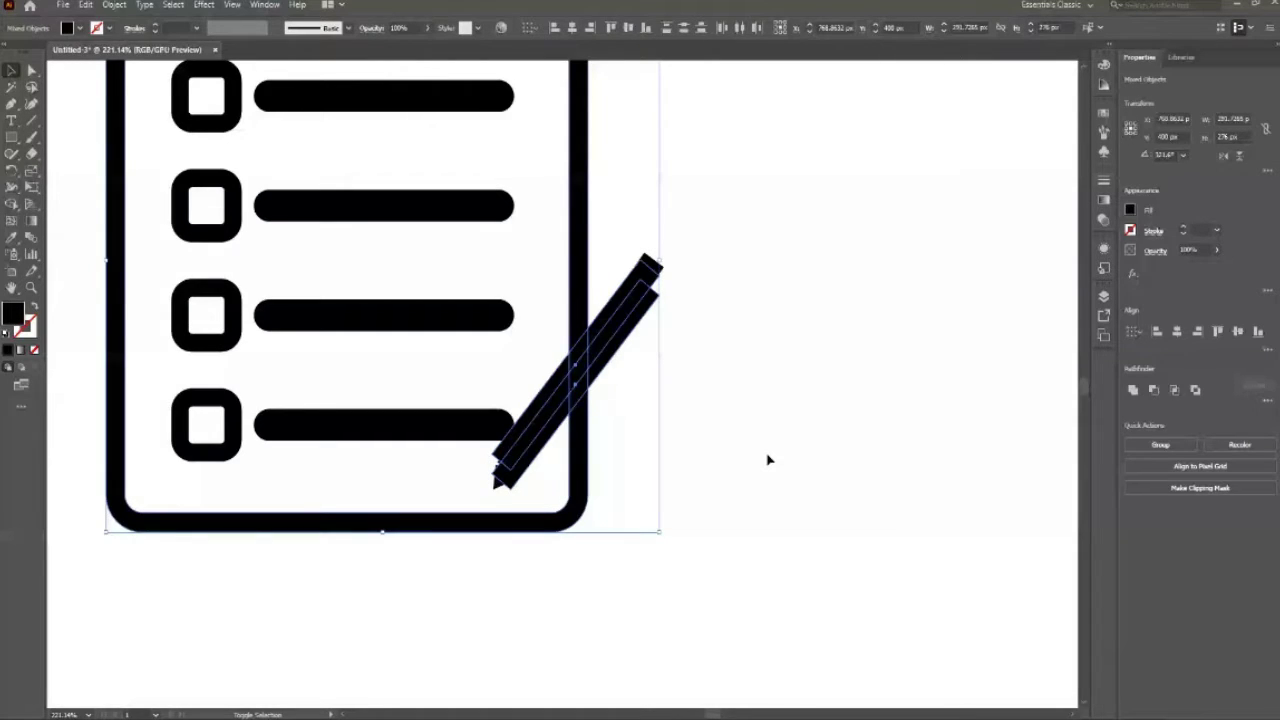
{"action": "key", "text": "shift+m"}
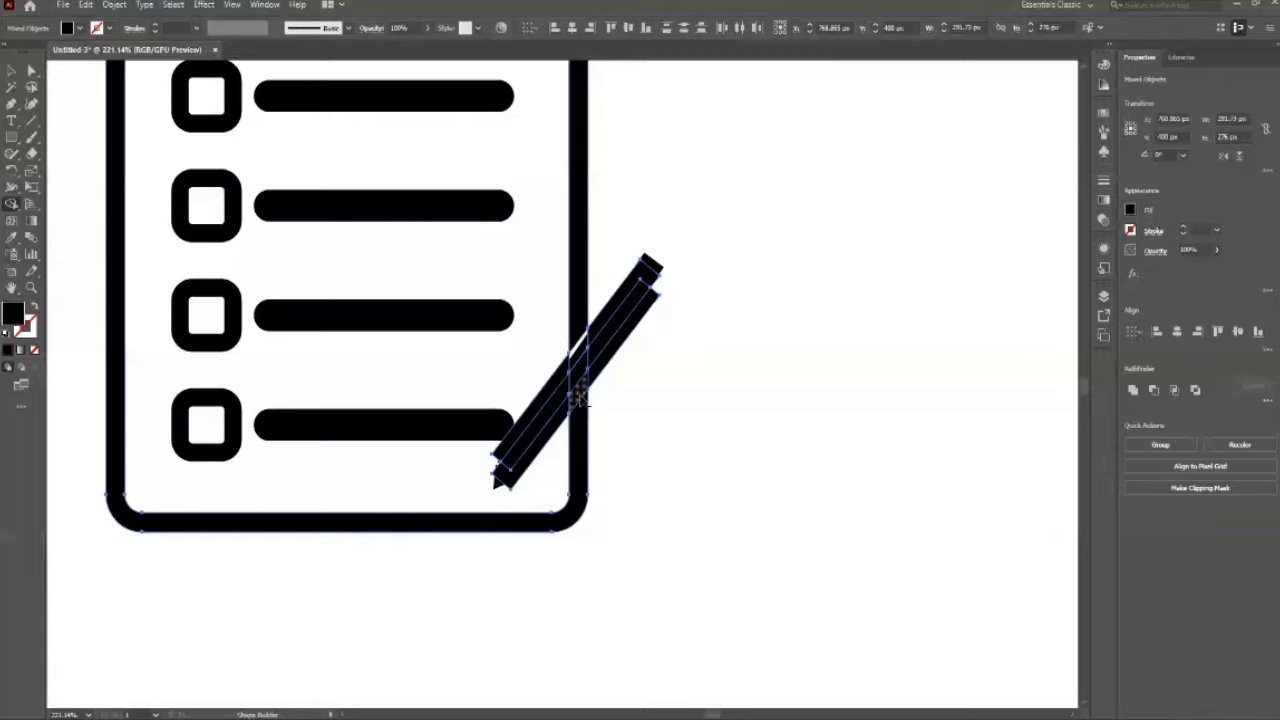
{"action": "left_click", "coordinate": [580, 398]}
{"action": "key", "text": "b"}
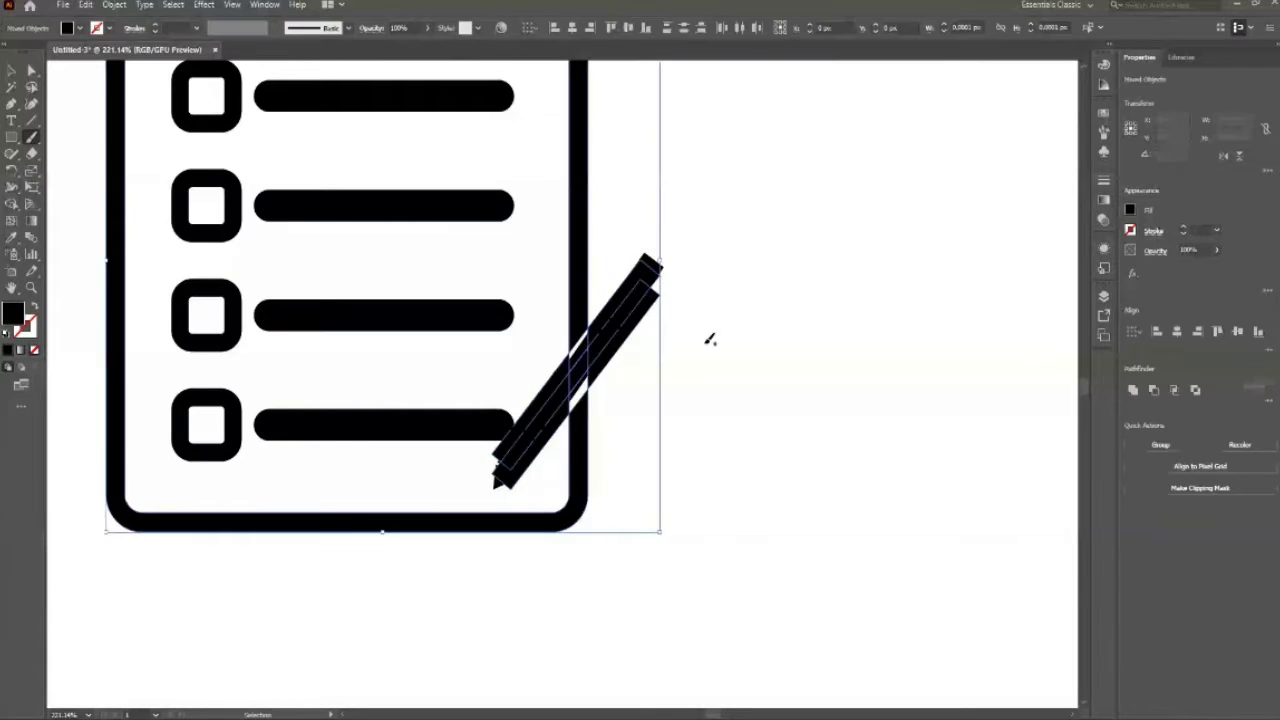
Step: Nudge the pencil slightly upward and zoom in on the pencil area
{"action": "key", "text": "v"}
{"action": "left_click", "coordinate": [648, 305]}
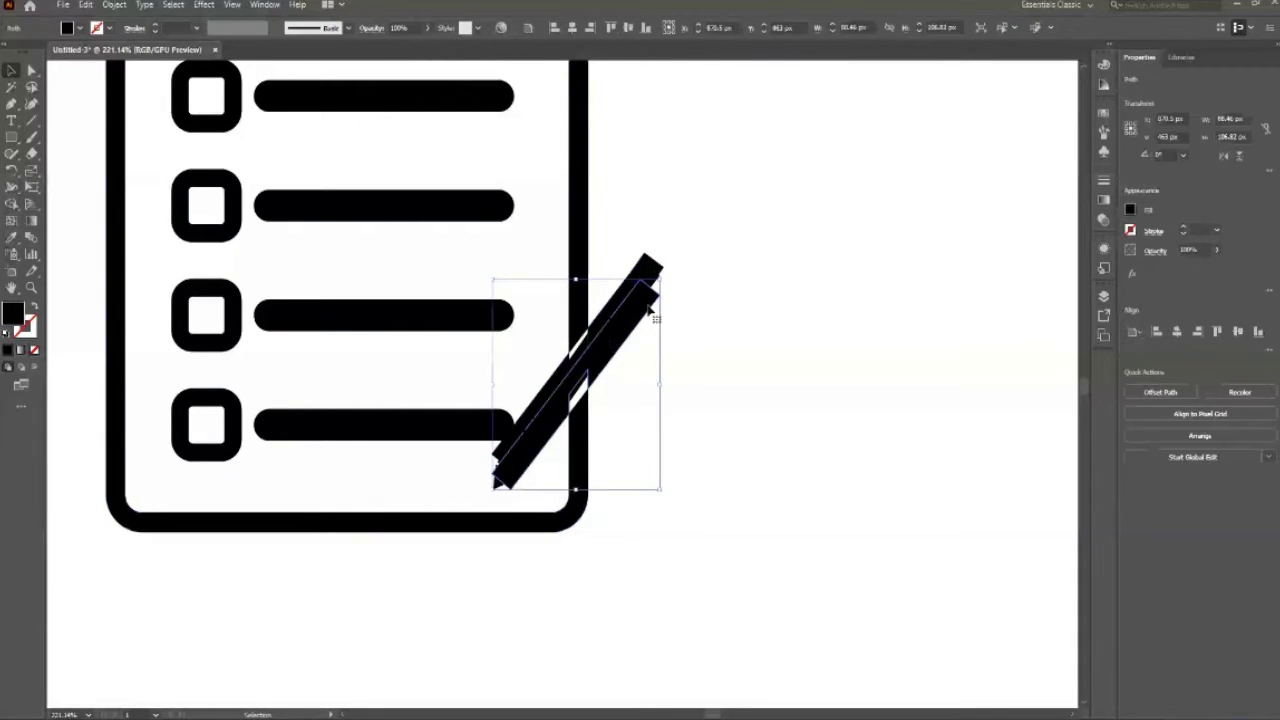
{"action": "left_click_drag", "start_coordinate": [650, 313], "coordinate": [650, 311]}
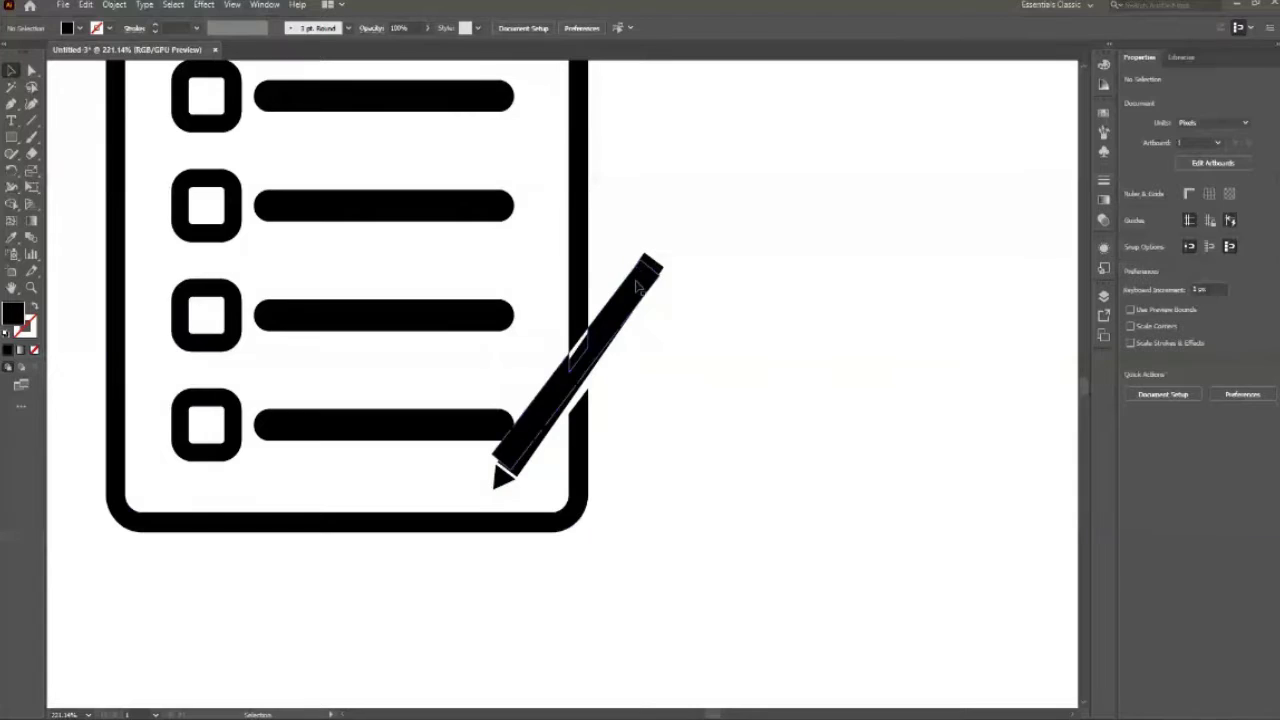
{"action": "left_click", "coordinate": [801, 381]}
{"action": "key", "text": "z"}
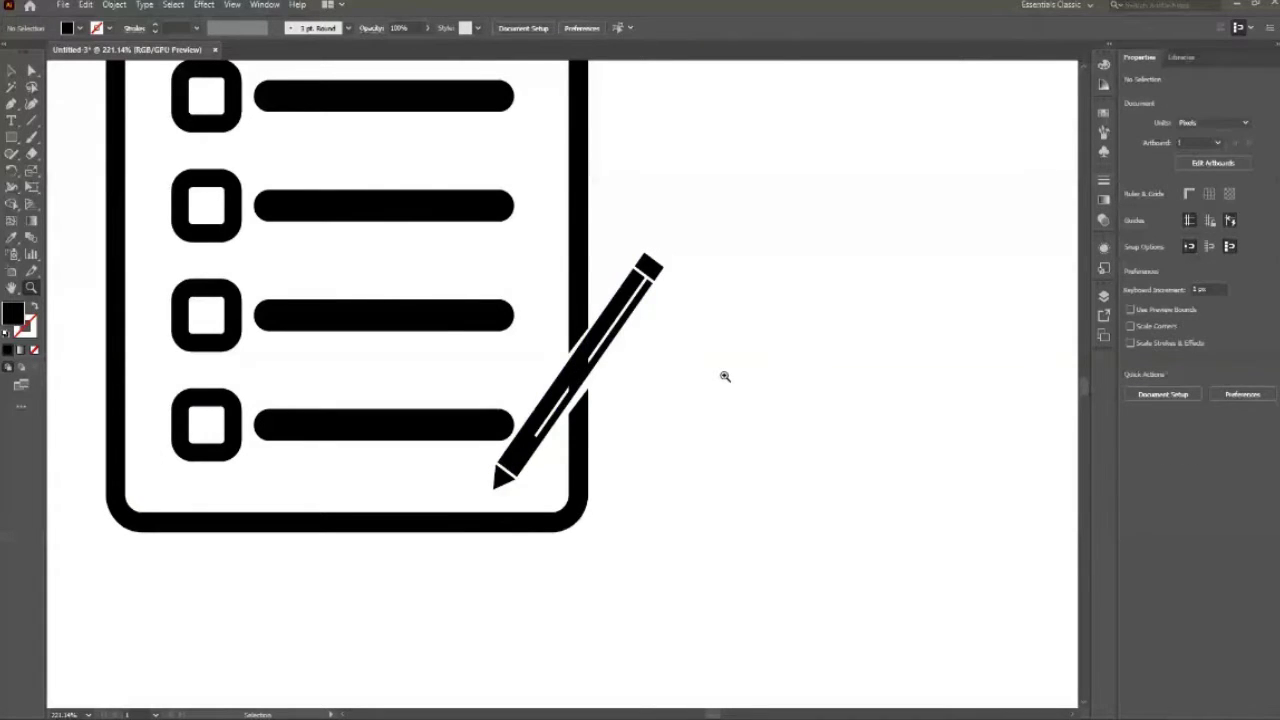
{"action": "left_click_drag", "start_coordinate": [682, 312], "coordinate": [550, 371]}
{"action": "left_click_drag", "start_coordinate": [665, 357], "coordinate": [815, 490]}
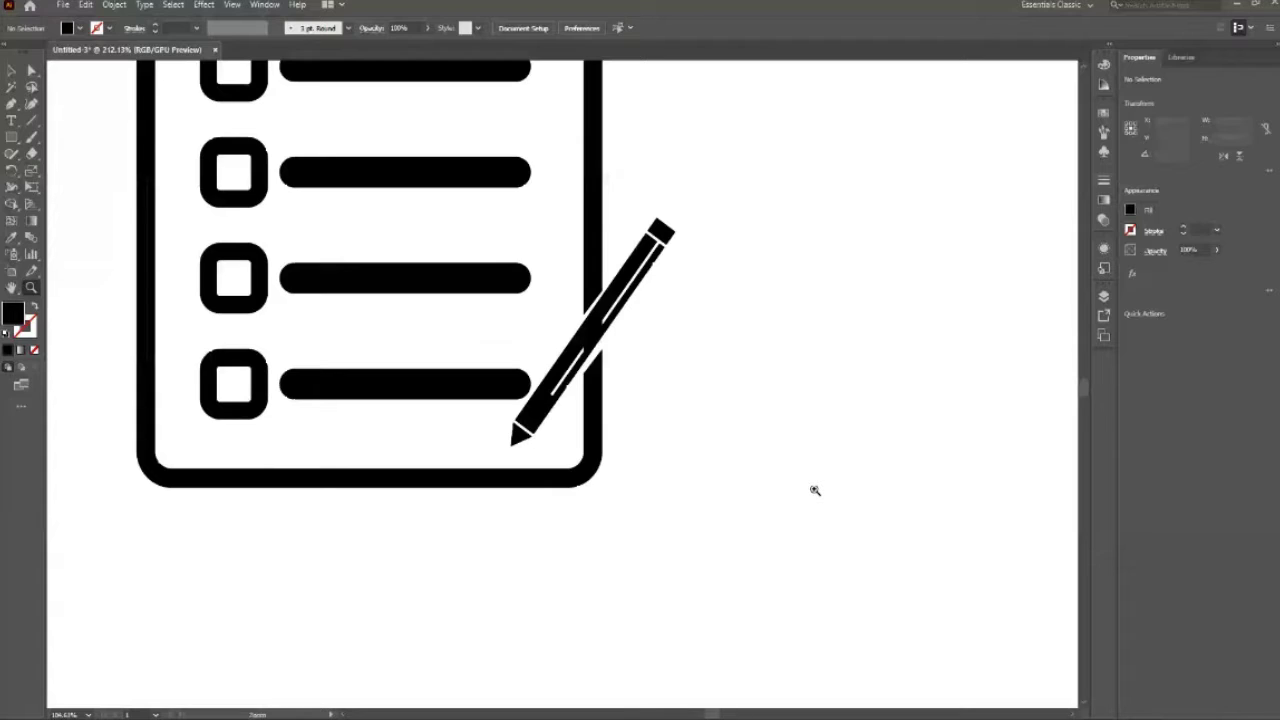
Step: Release the icon's compound path into separate shapes
{"action": "key", "text": "v"}
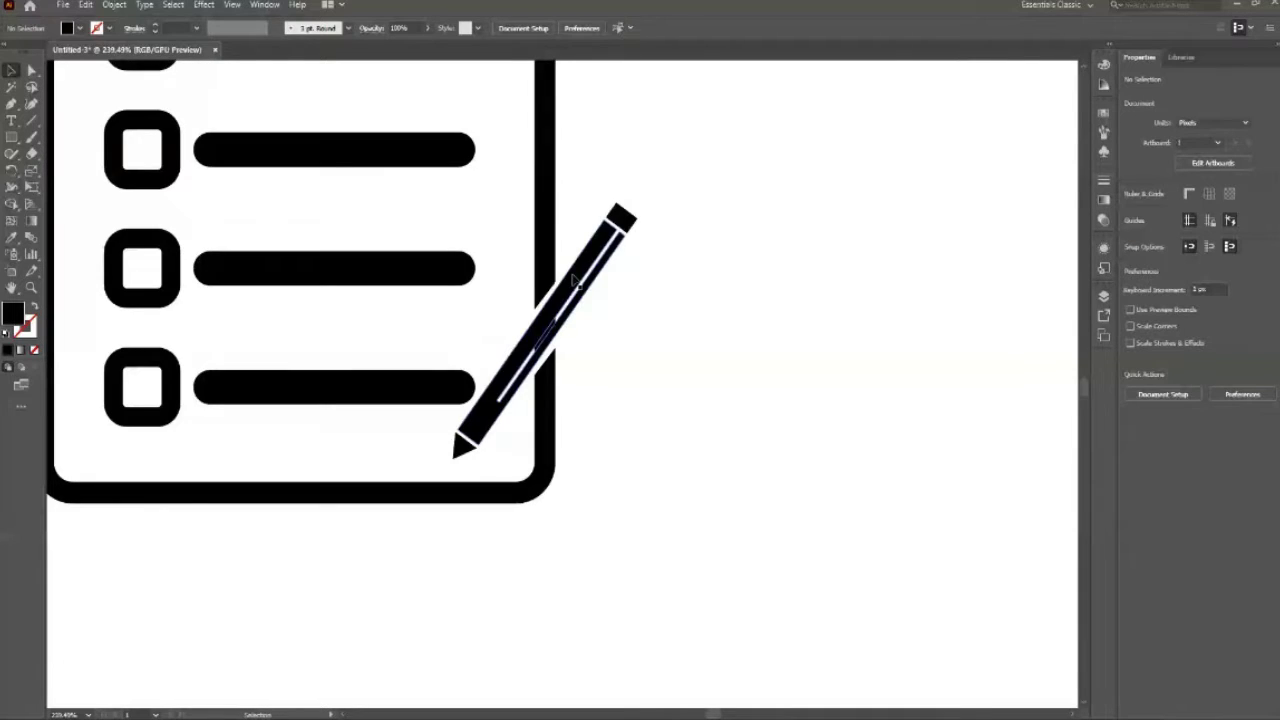
{"action": "left_click", "coordinate": [572, 280]}
{"action": "right_click", "coordinate": [541, 208]}
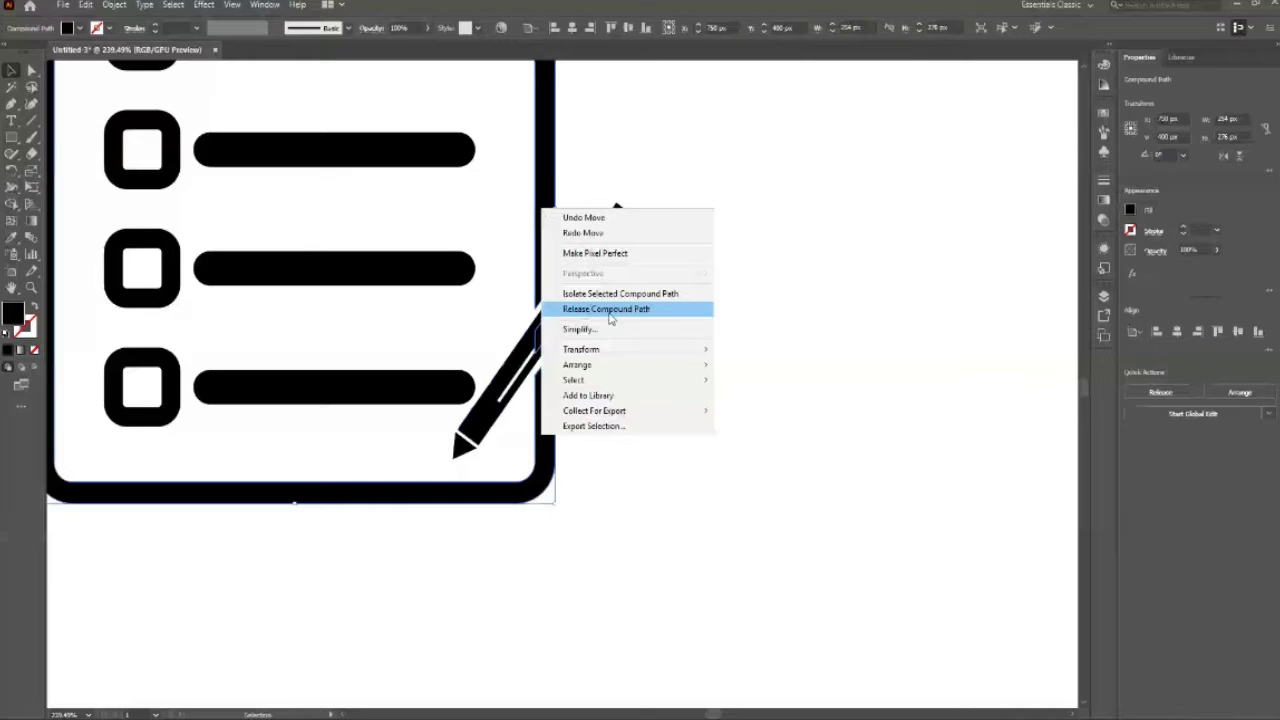
{"action": "left_click", "coordinate": [609, 309]}
{"action": "left_click", "coordinate": [700, 460]}
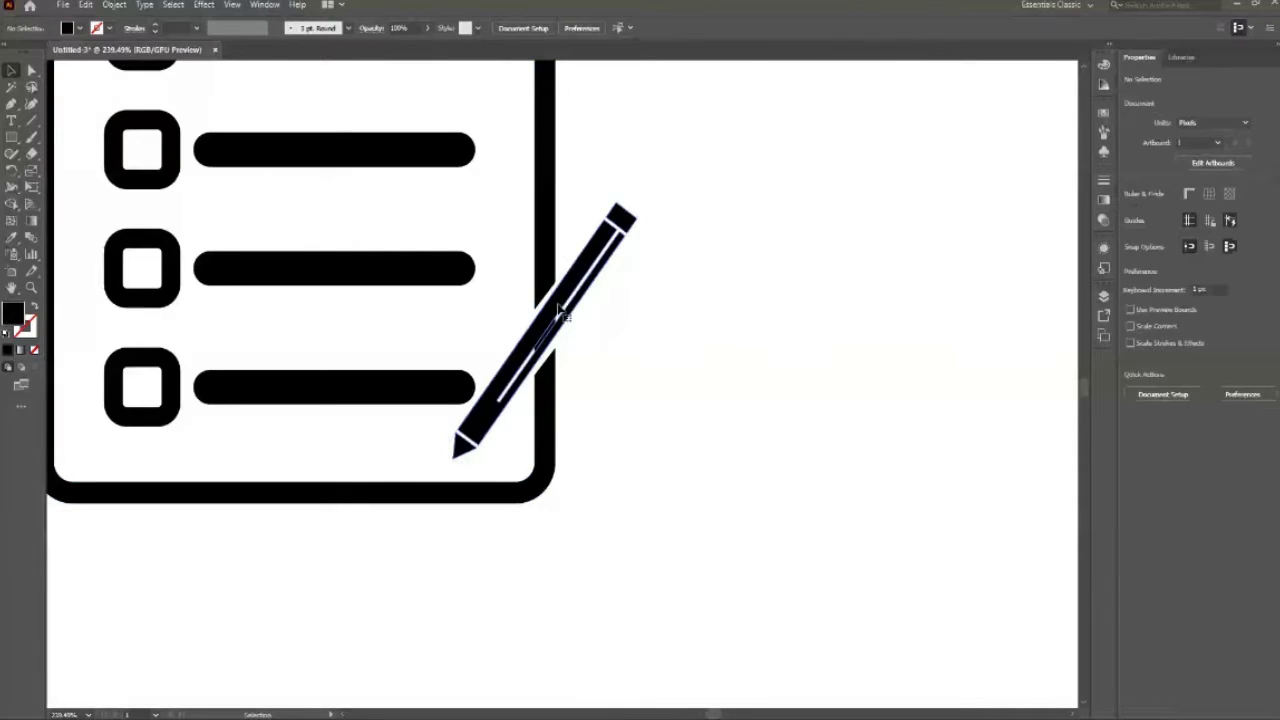
Step: Move the pencil group down so its tip sits beside the bottom row
{"action": "left_click_drag", "start_coordinate": [560, 312], "coordinate": [560, 274]}
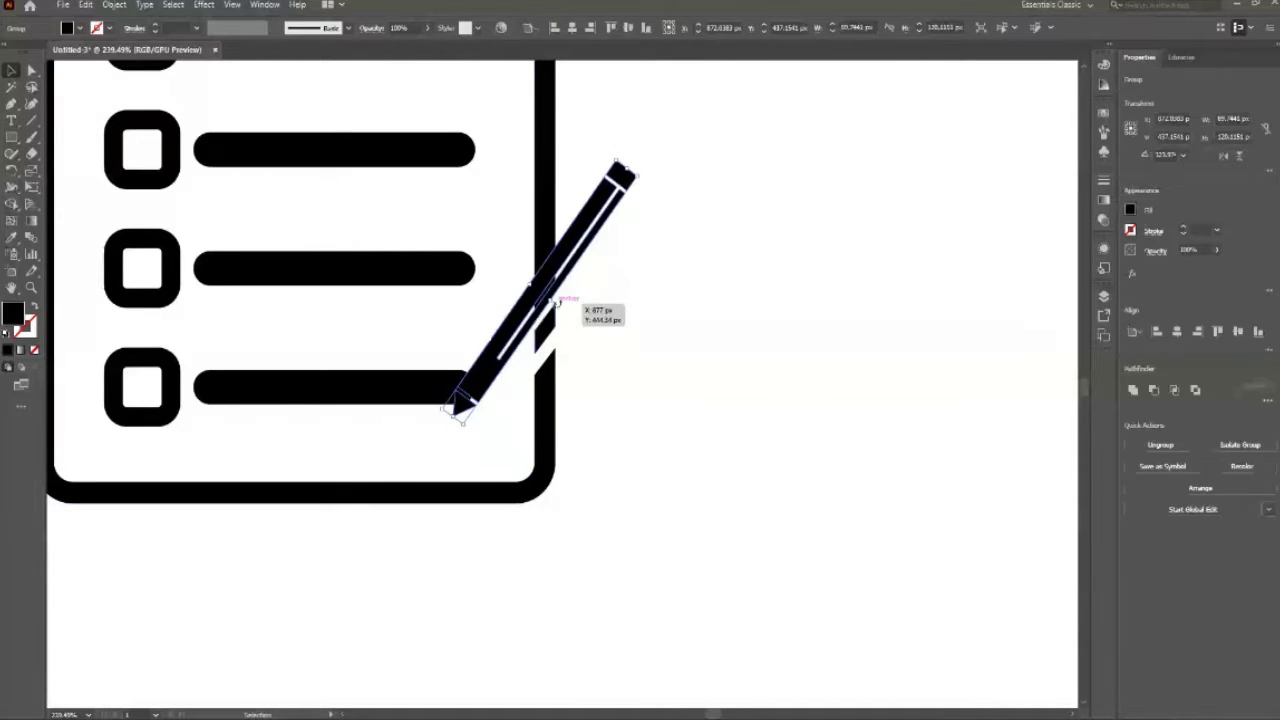
{"action": "left_click", "coordinate": [549, 352]}
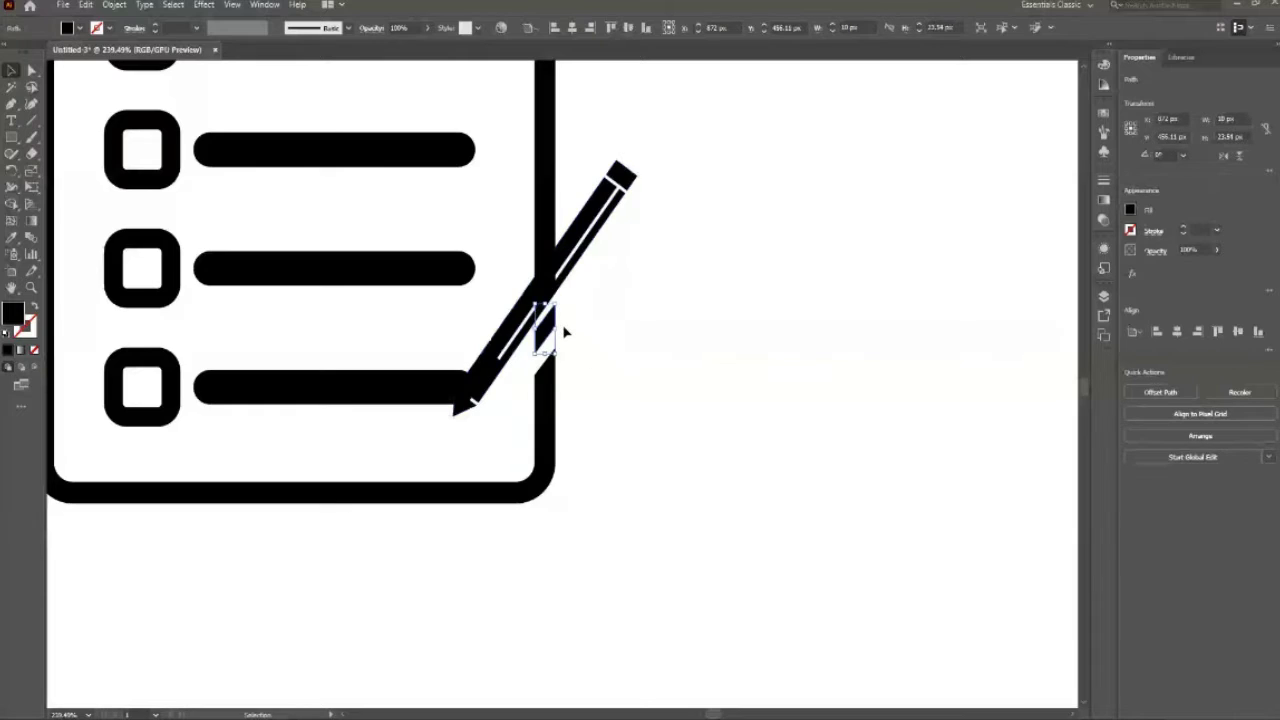
{"action": "left_click", "coordinate": [593, 245]}
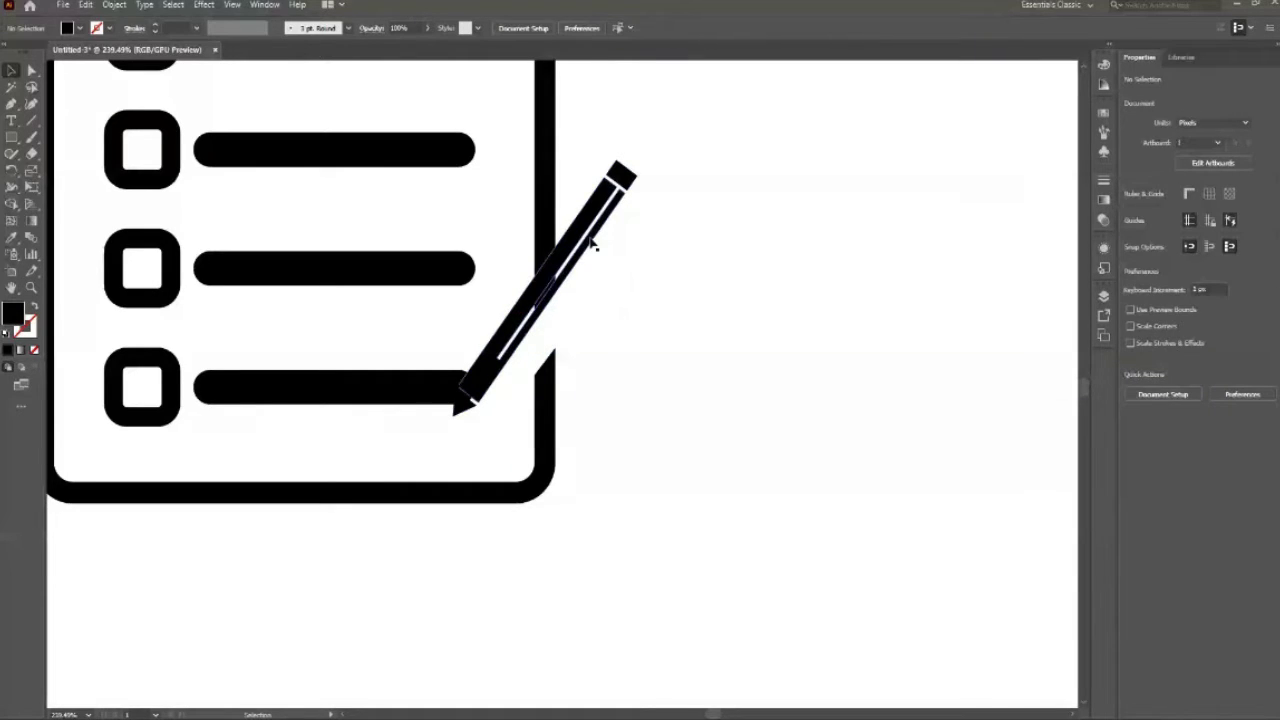
{"action": "left_click_drag", "start_coordinate": [509, 352], "coordinate": [510, 372]}
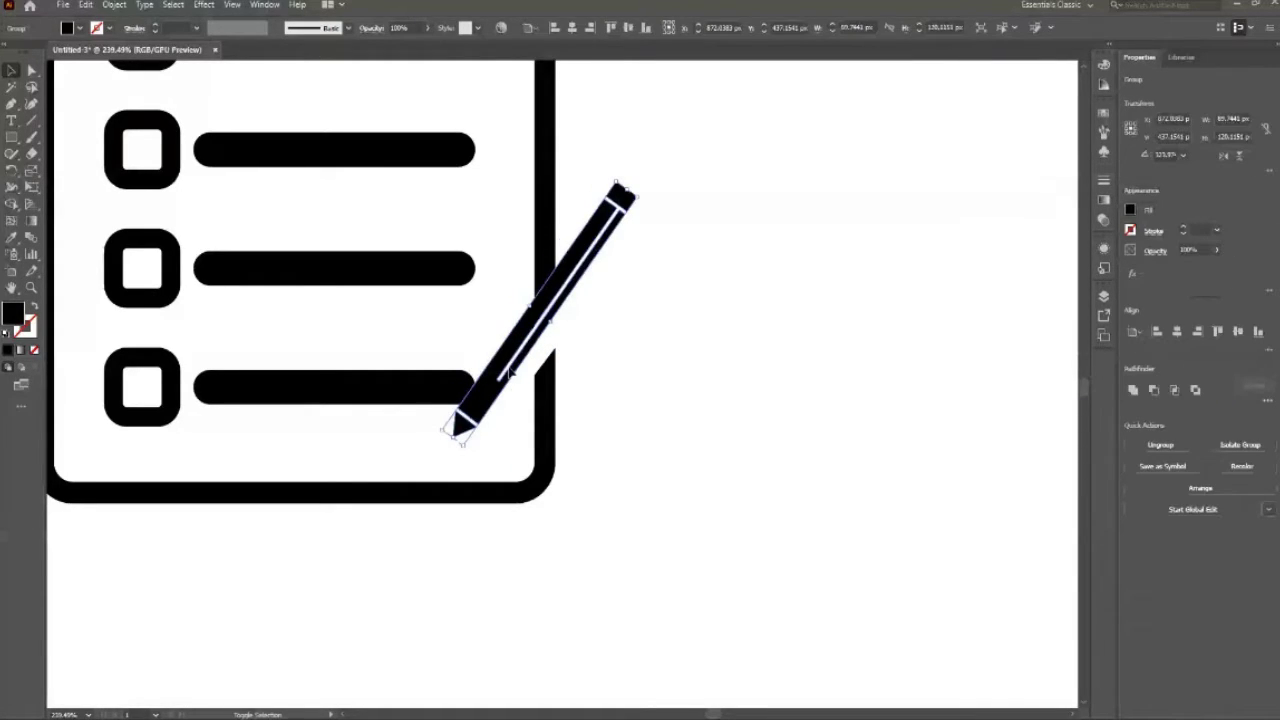
{"action": "key", "text": "shift+Down"}
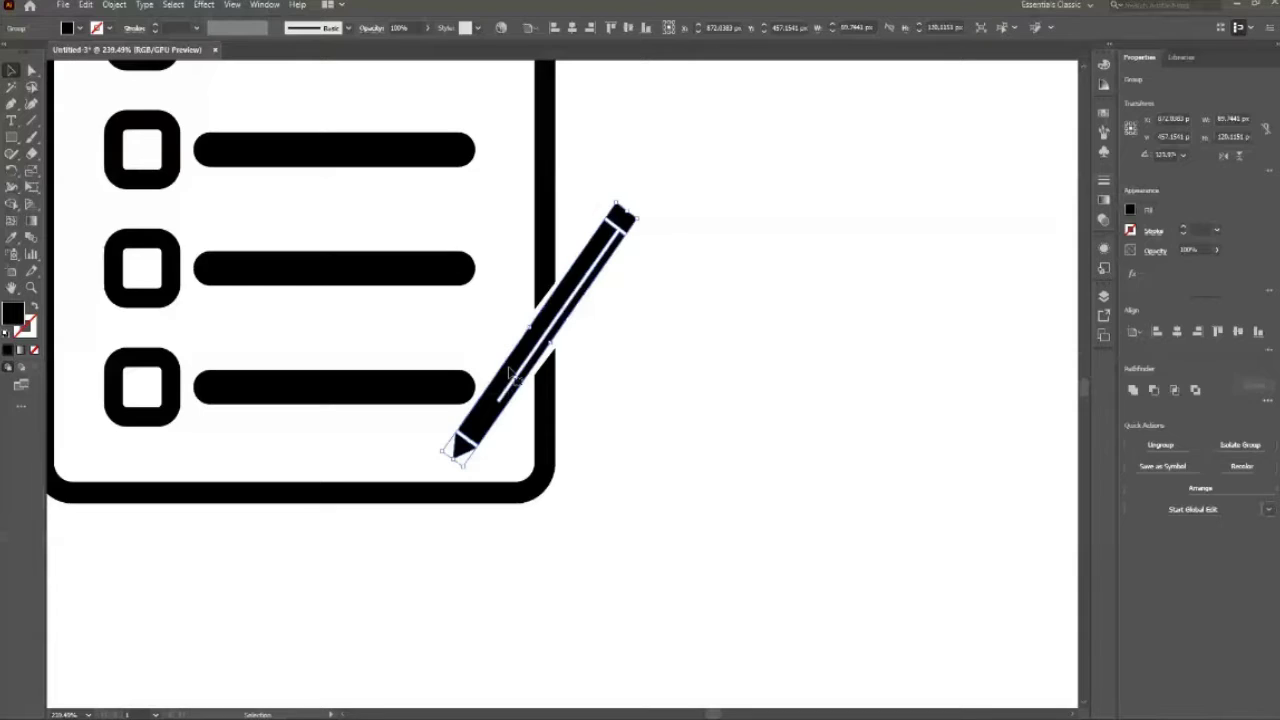
Step: Zoom out, move the edited icon left, and place a copy in the centre
{"action": "scroll", "coordinate": [509, 373], "scroll_direction": "down", "scroll_amount": 5}
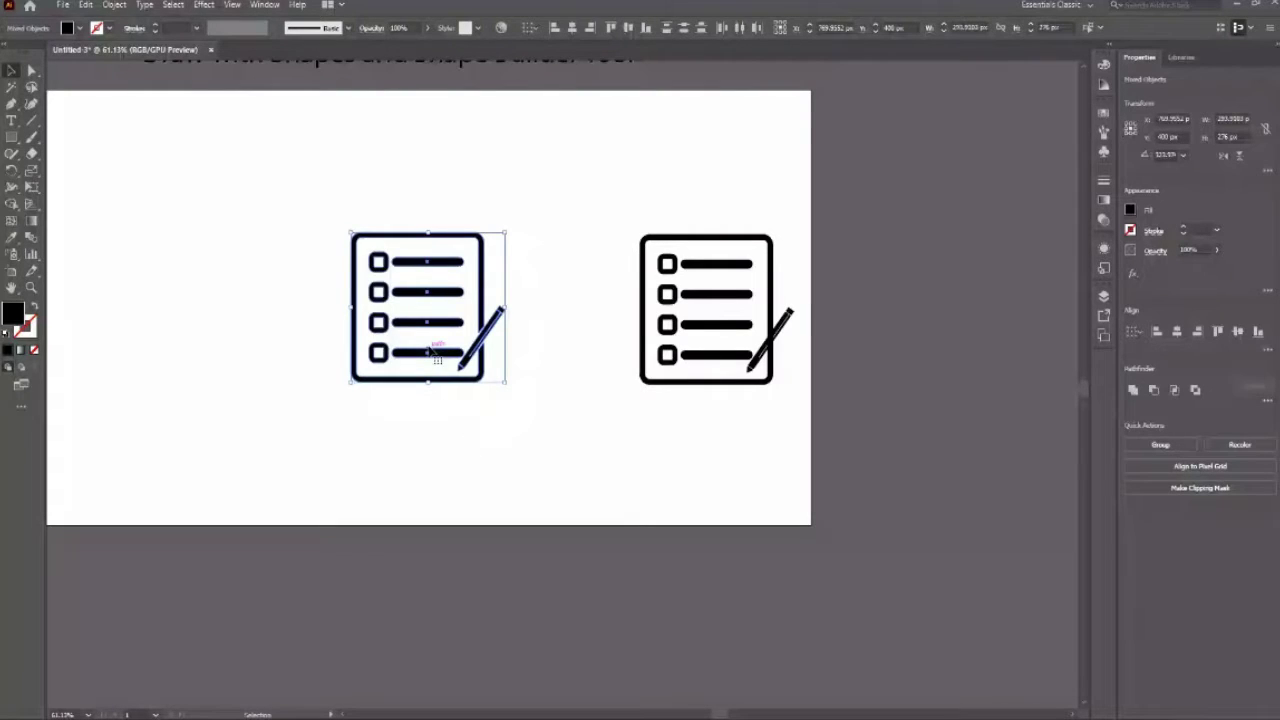
{"action": "mouse_move", "coordinate": [437, 357]}
{"action": "left_mouse_down"}
{"action": "mouse_move", "coordinate": [760, 390]}
{"action": "mouse_move", "coordinate": [477, 380]}
{"action": "left_mouse_up"}
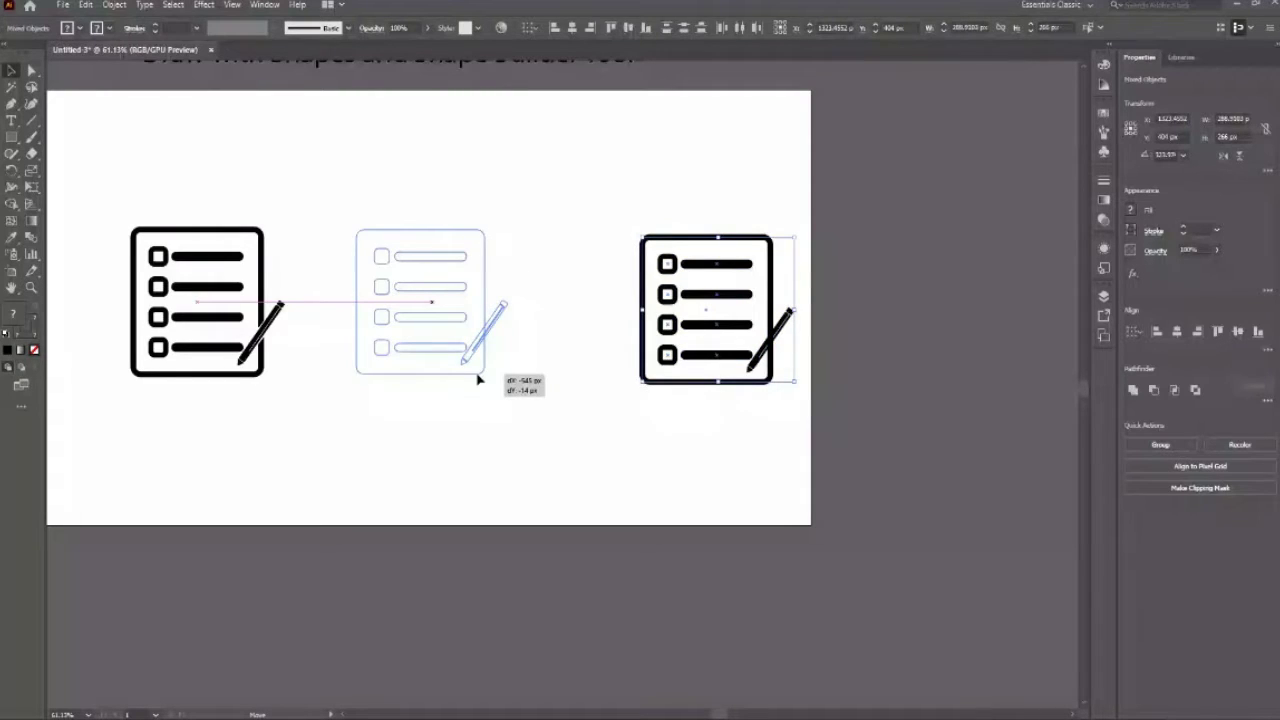
{"action": "left_click_drag", "start_coordinate": [477, 380], "coordinate": [477, 380]}
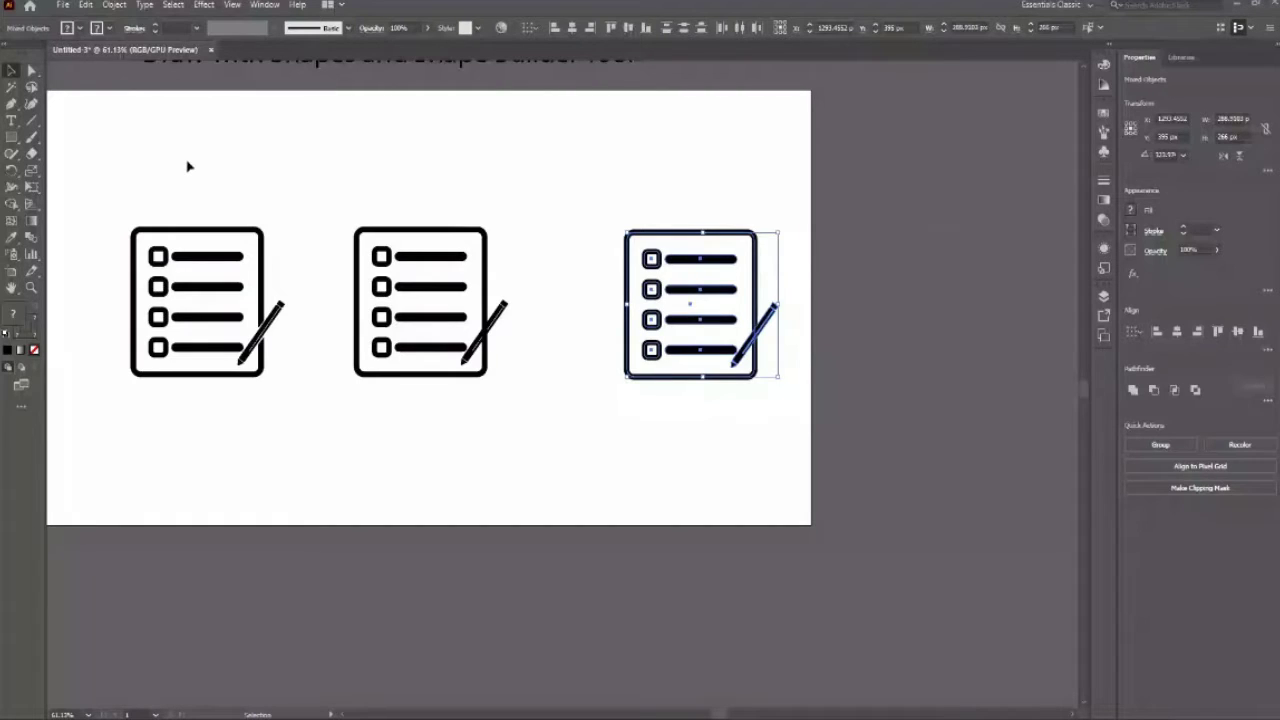
Step: Delete the pencil group from the middle checklist icon and zoom in to check it
{"action": "left_click", "coordinate": [420, 350]}
{"action": "key", "text": "z"}
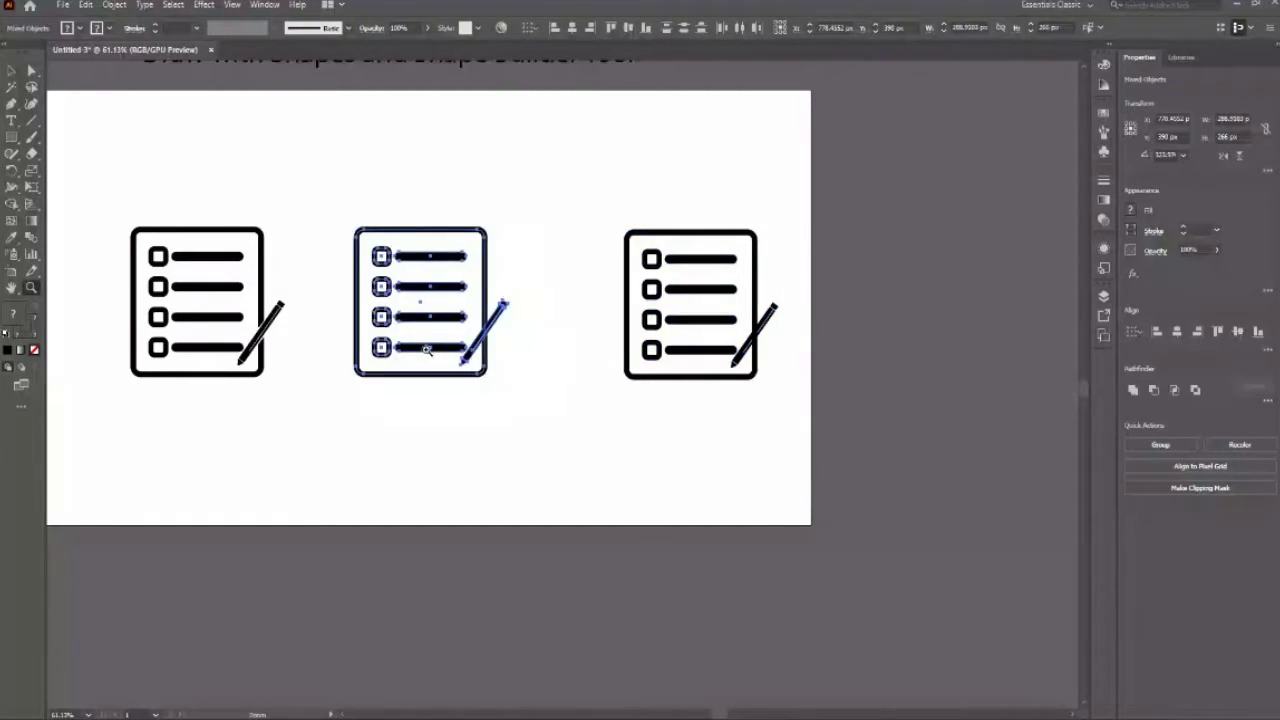
{"action": "mouse_move", "coordinate": [527, 455]}
{"action": "left_mouse_down"}
{"action": "mouse_move", "coordinate": [560, 462]}
{"action": "mouse_move", "coordinate": [609, 402]}
{"action": "left_mouse_up"}
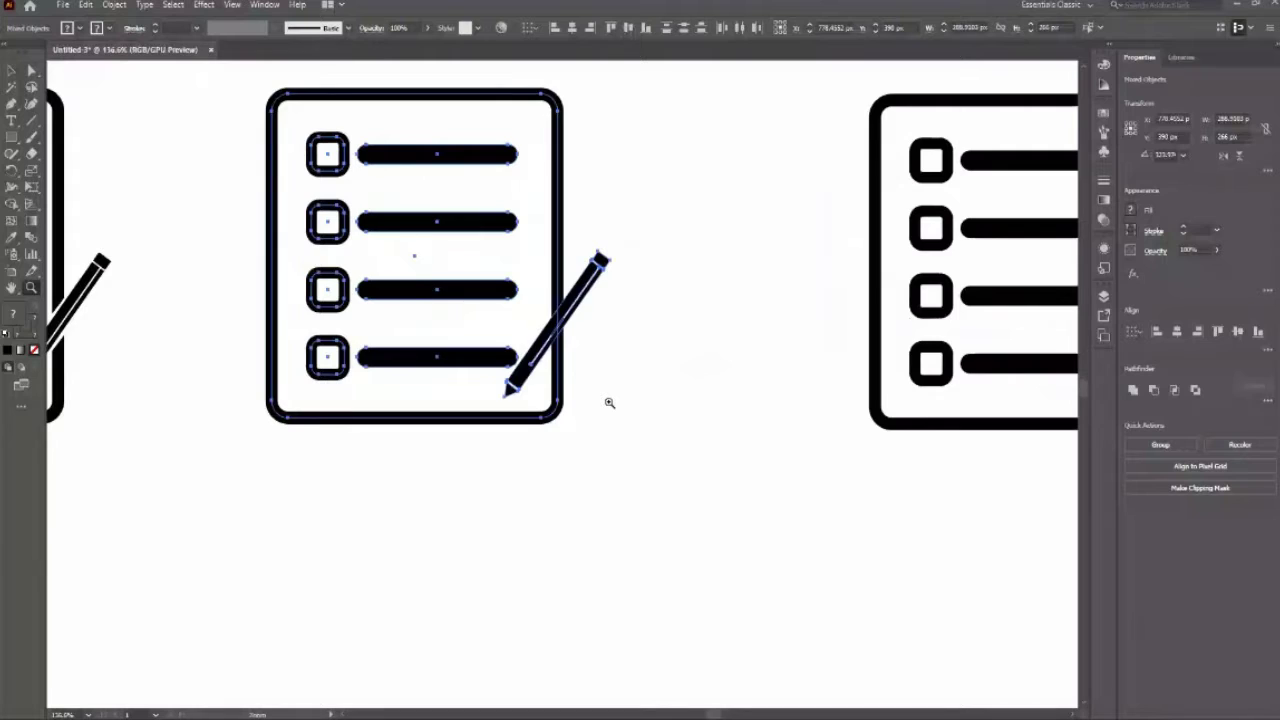
{"action": "key", "text": "v"}
{"action": "left_click", "coordinate": [548, 334]}
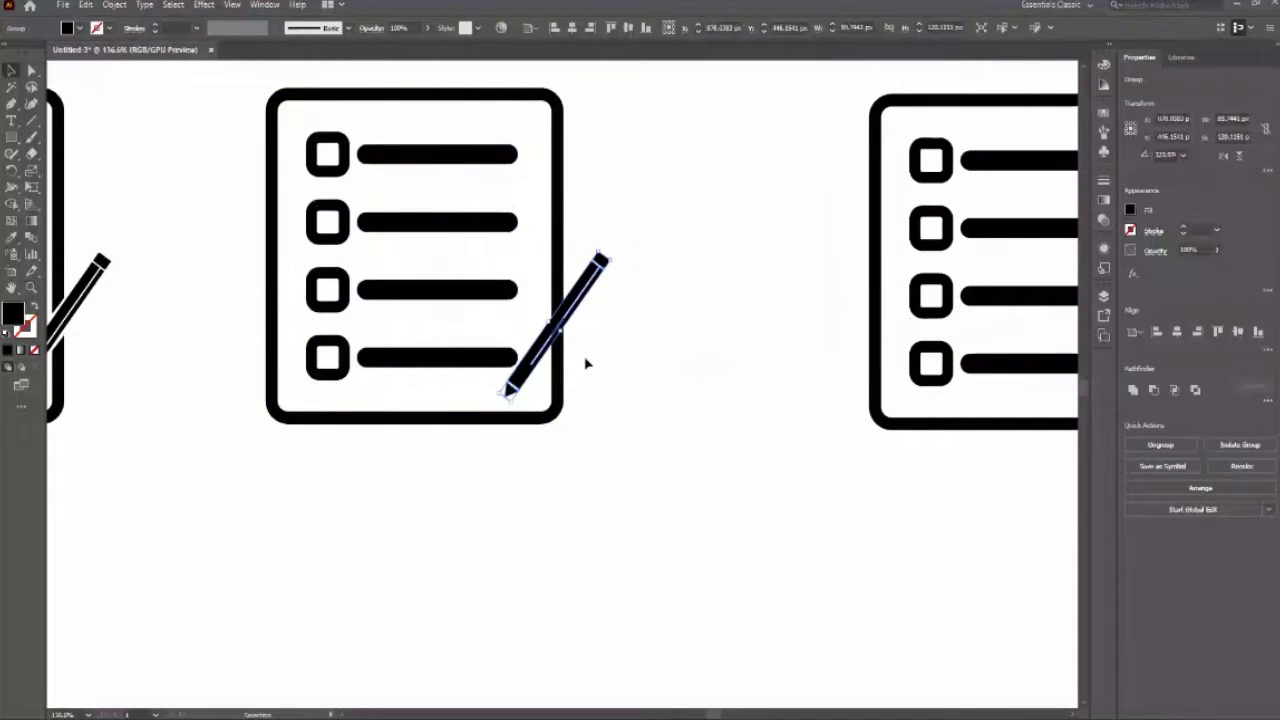
{"action": "key", "text": "Delete"}
{"action": "key", "text": "z"}
{"action": "left_click_drag", "start_coordinate": [562, 338], "coordinate": [609, 425]}
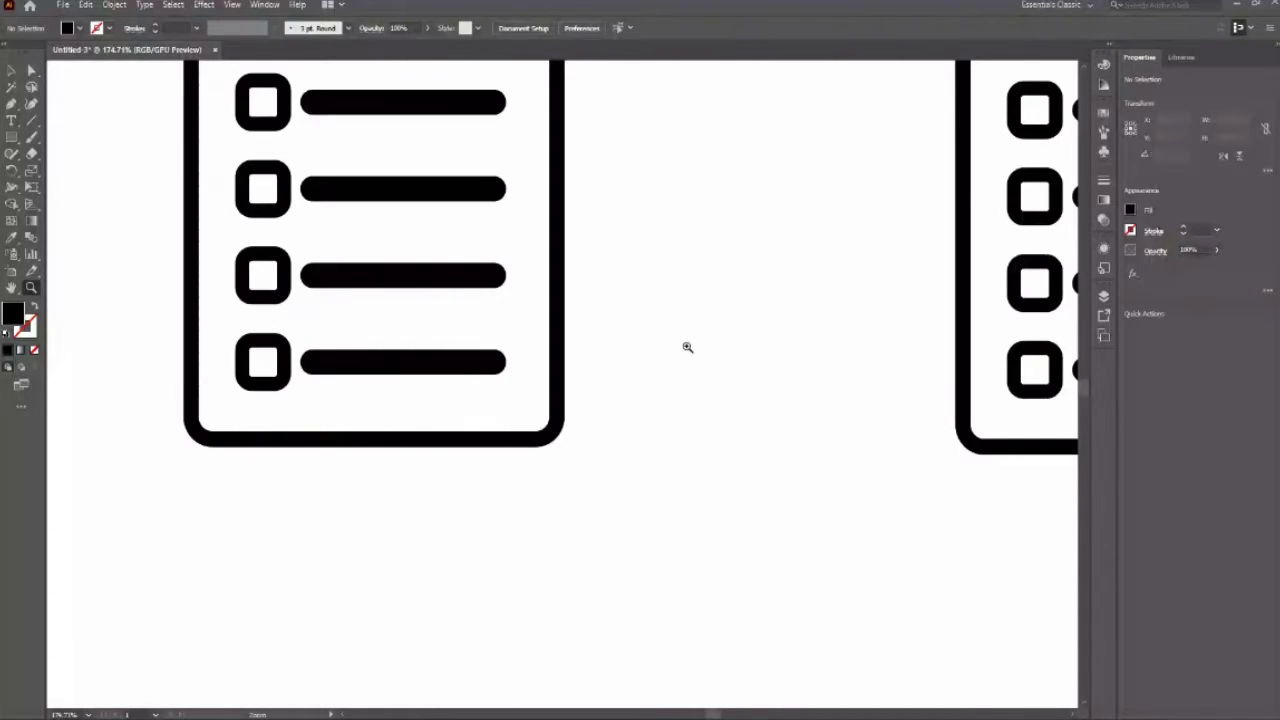
{"action": "left_click", "coordinate": [594, 400], "text": "alt"}
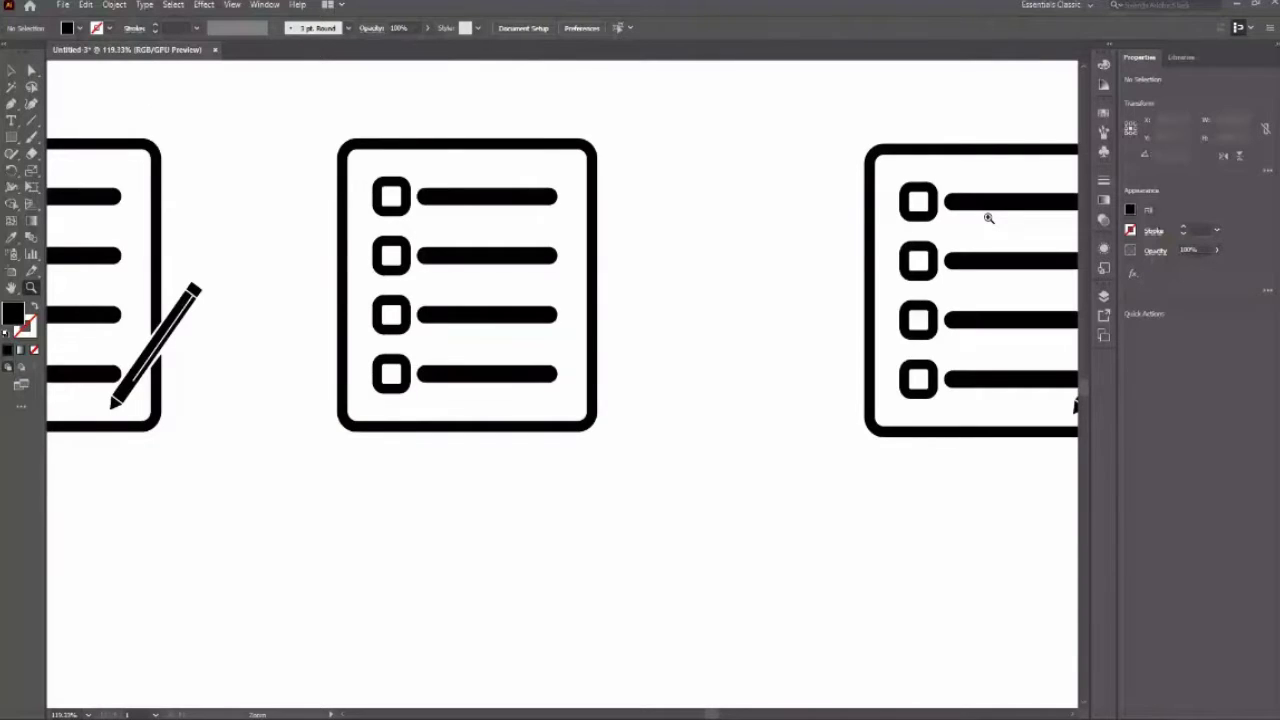
{"action": "left_click_drag", "start_coordinate": [580, 363], "coordinate": [668, 500]}
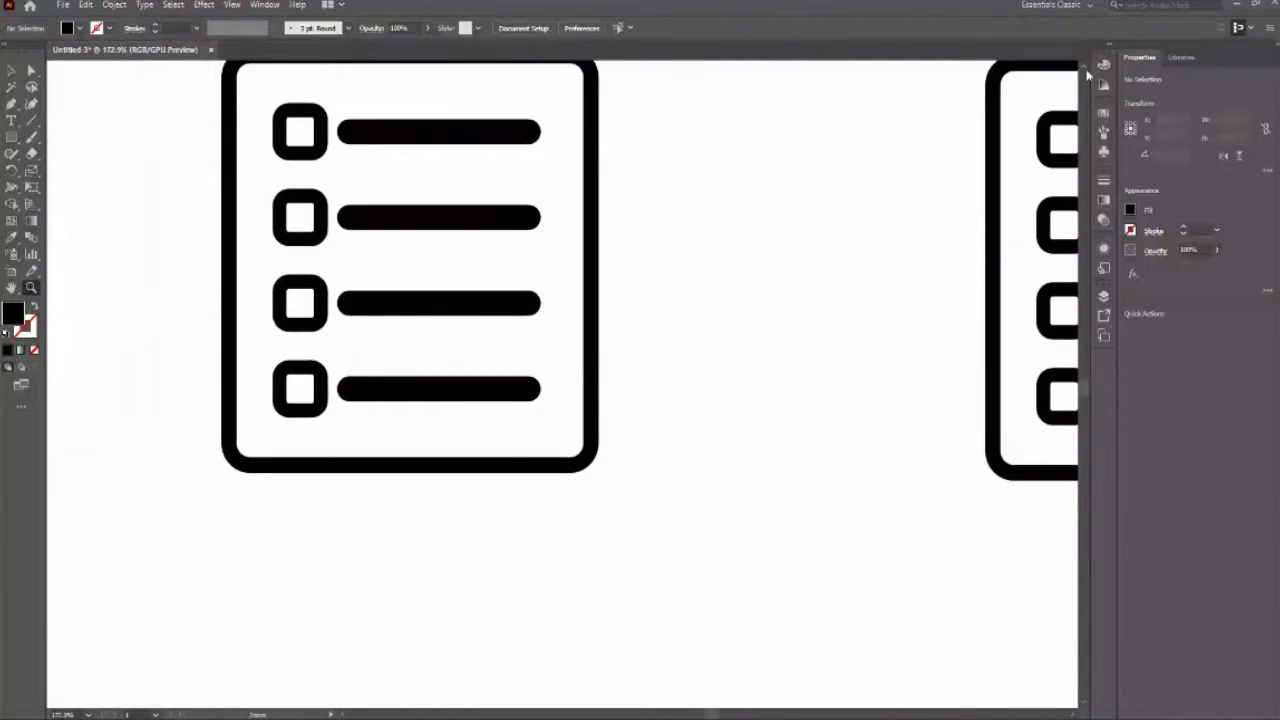
{"action": "scroll", "coordinate": [900, 300], "scroll_direction": "up", "scroll_amount": 1}
Step: Draw a 78 px circle beside the middle icon and eyedrop the frame's thick black stroke
{"action": "scroll", "coordinate": [900, 300], "scroll_direction": "up", "scroll_amount": 1}
{"action": "key", "text": "v"}
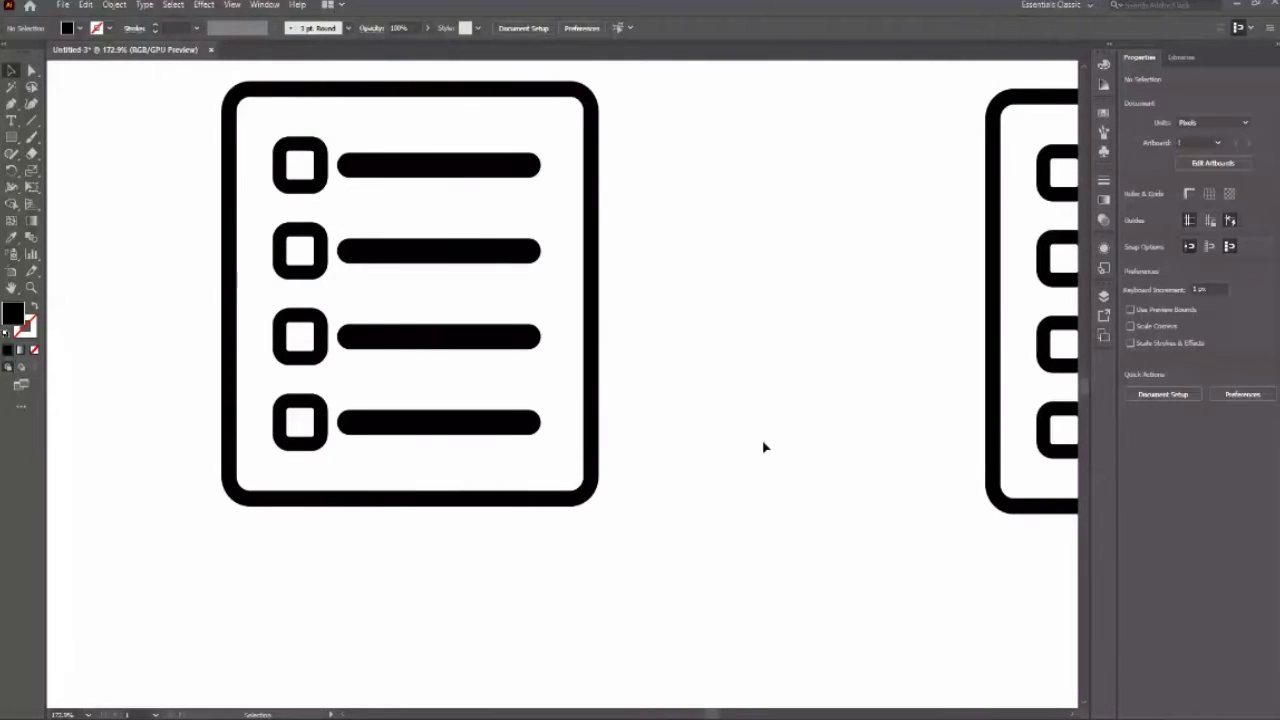
{"action": "key", "text": "l"}
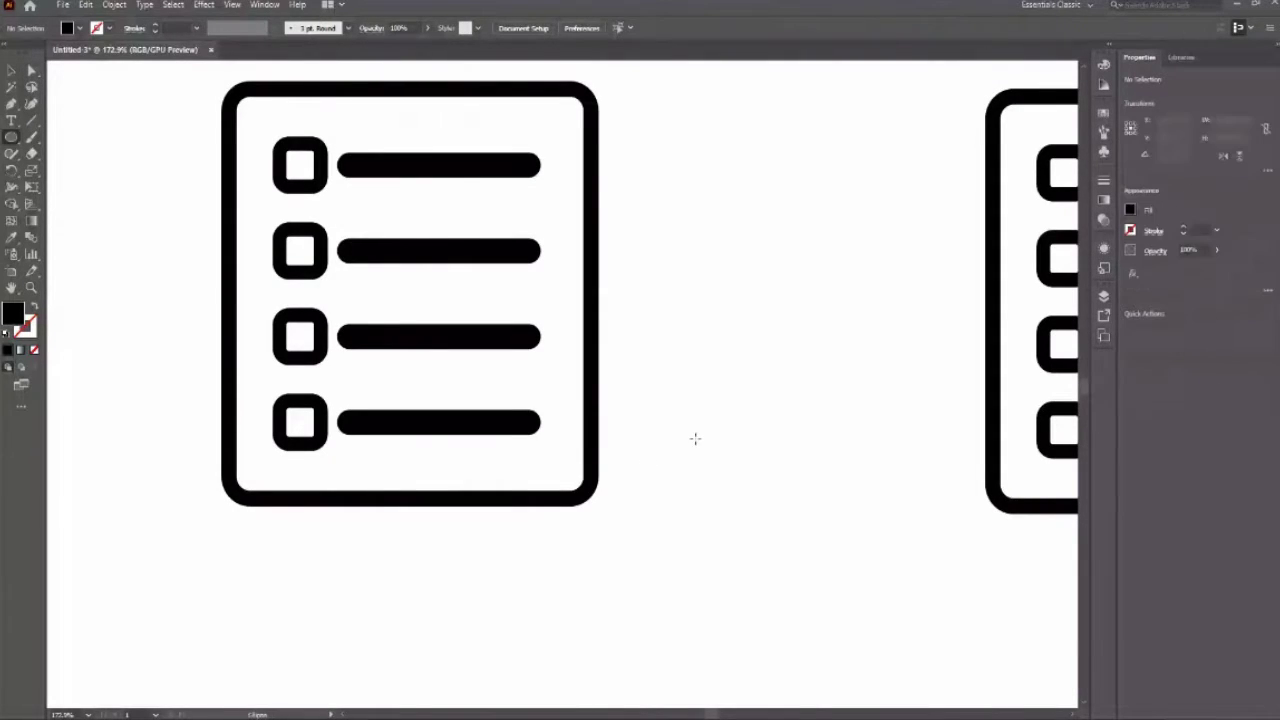
{"action": "left_click_drag", "start_coordinate": [678, 367], "coordinate": [716, 426]}
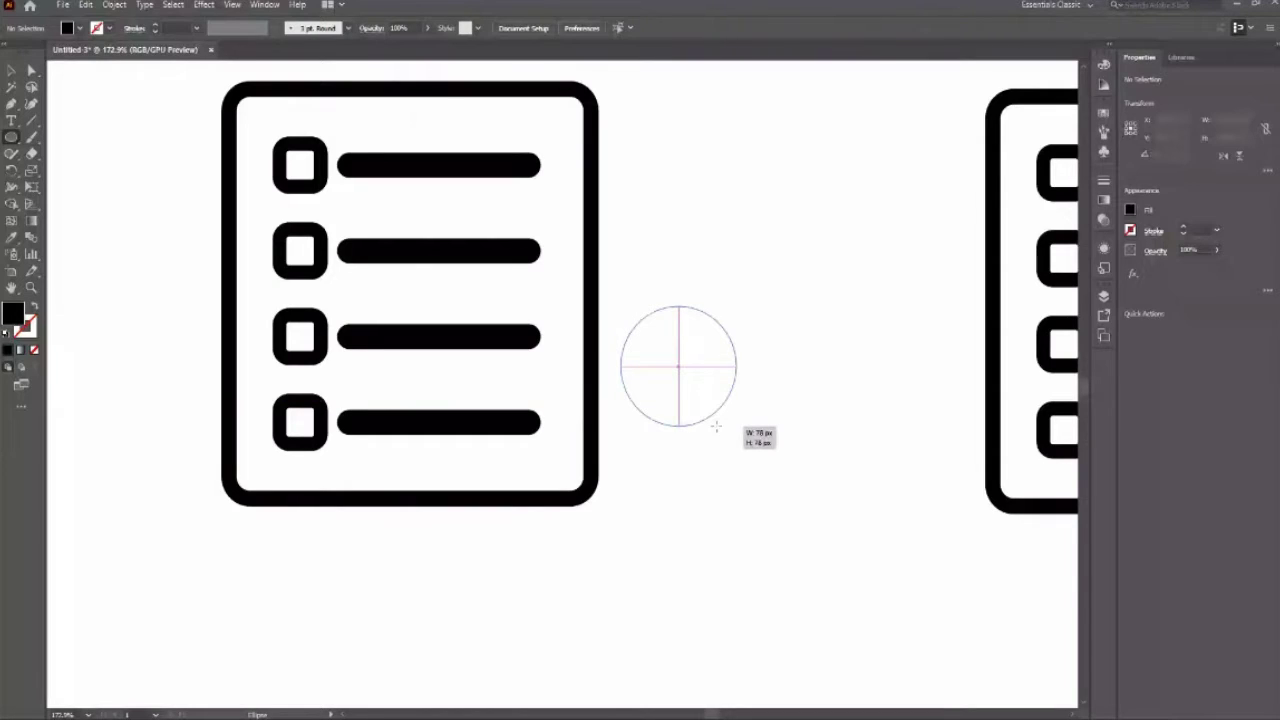
{"action": "left_click_drag", "start_coordinate": [716, 426], "coordinate": [716, 426]}
{"action": "key", "text": "shift+x"}
{"action": "key", "text": "i"}
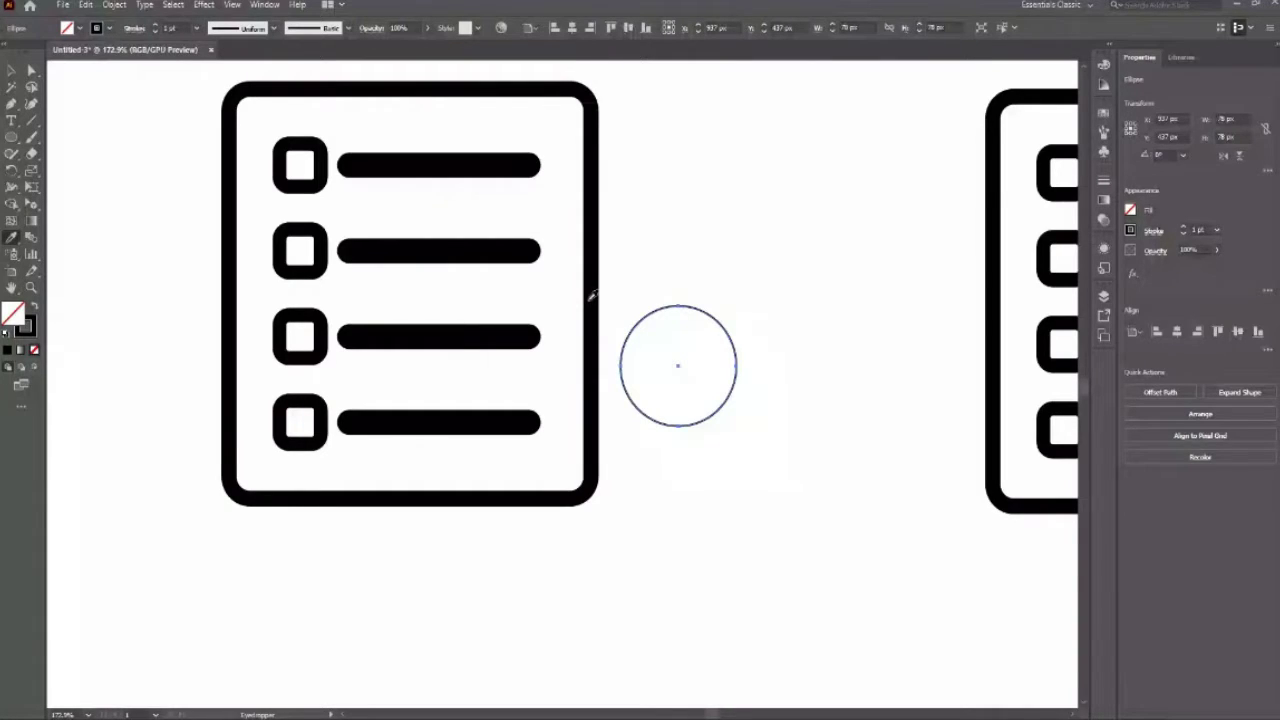
{"action": "left_click", "coordinate": [591, 296]}
{"action": "key", "text": "ctrl+shift+a"}
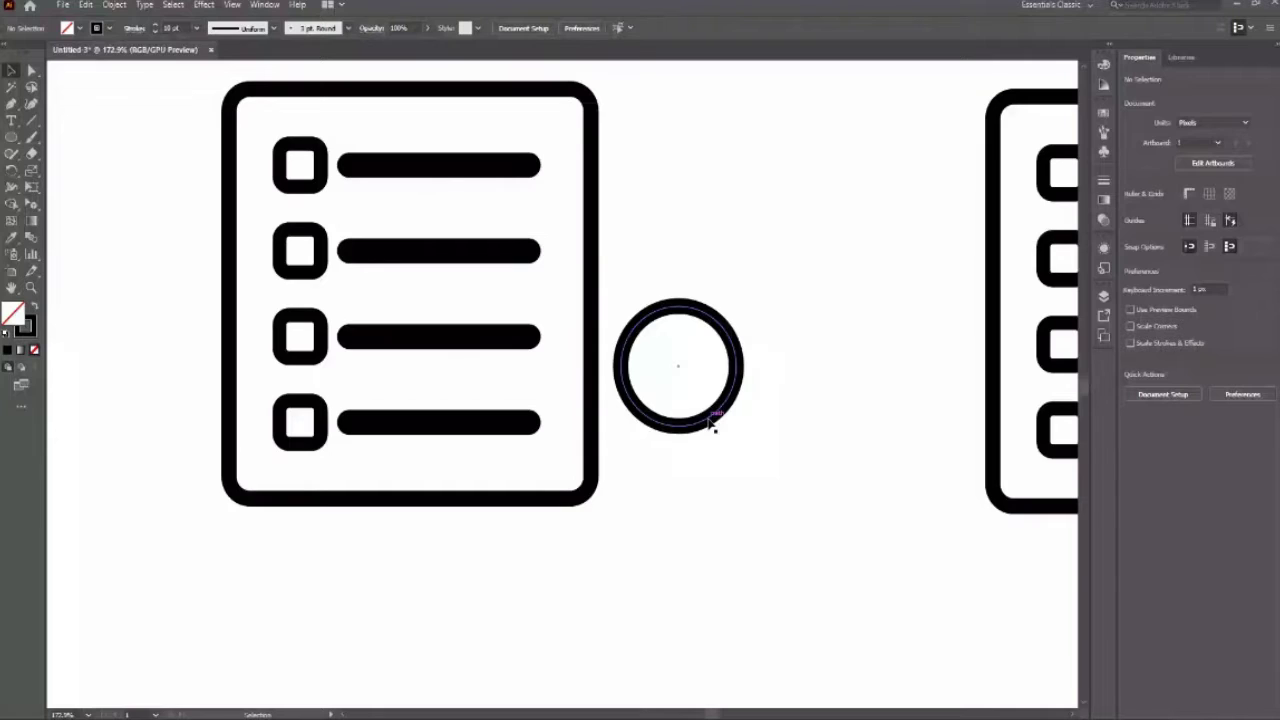
Step: Drag the circle onto the middle frame's right border, level with the bottom two bars
{"action": "left_click_drag", "start_coordinate": [713, 425], "coordinate": [625, 443]}
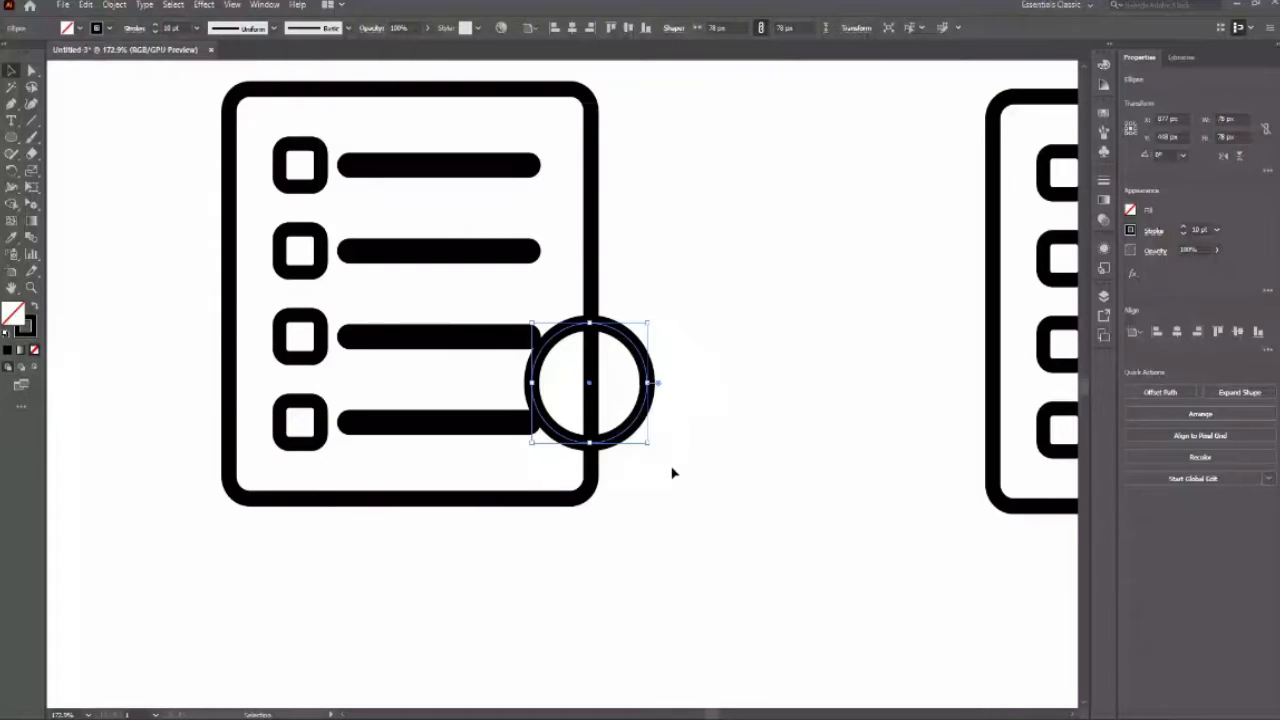
{"action": "left_click", "coordinate": [672, 473]}
{"action": "key", "text": "z"}
{"action": "left_click_drag", "start_coordinate": [680, 470], "coordinate": [701, 468]}
{"action": "left_click_drag", "start_coordinate": [614, 410], "coordinate": [620, 455]}
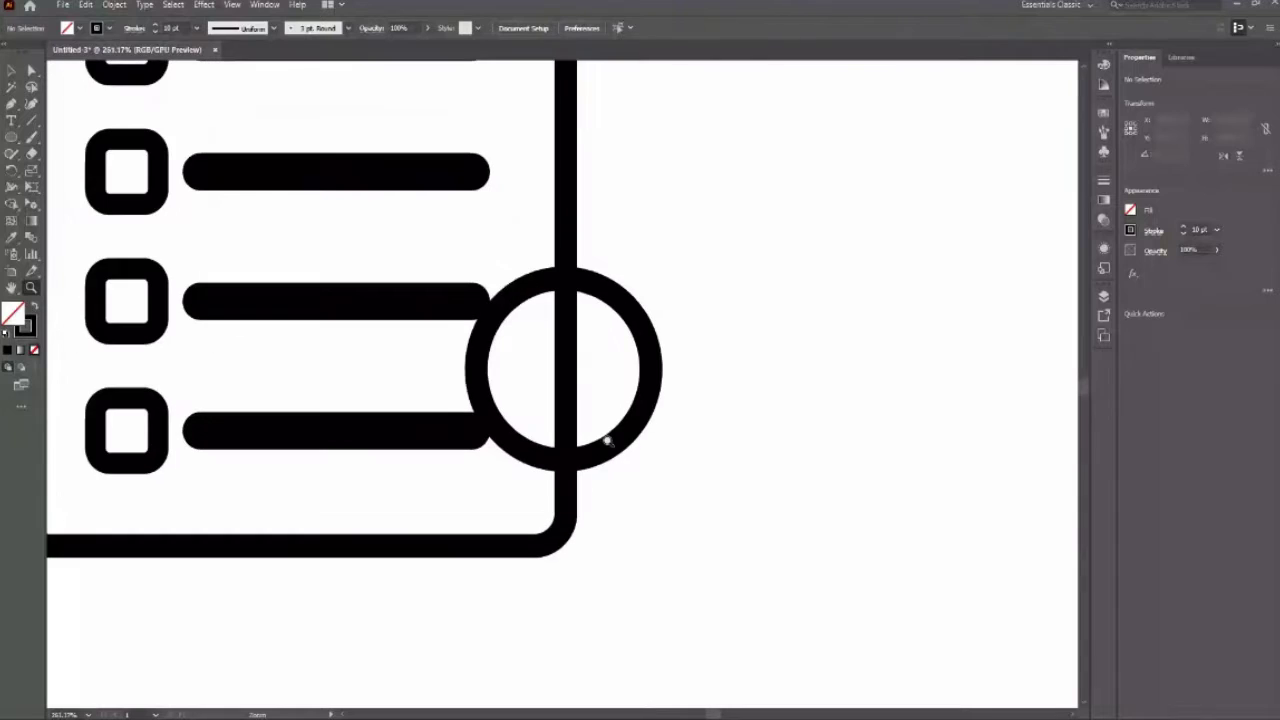
{"action": "key", "text": "v"}
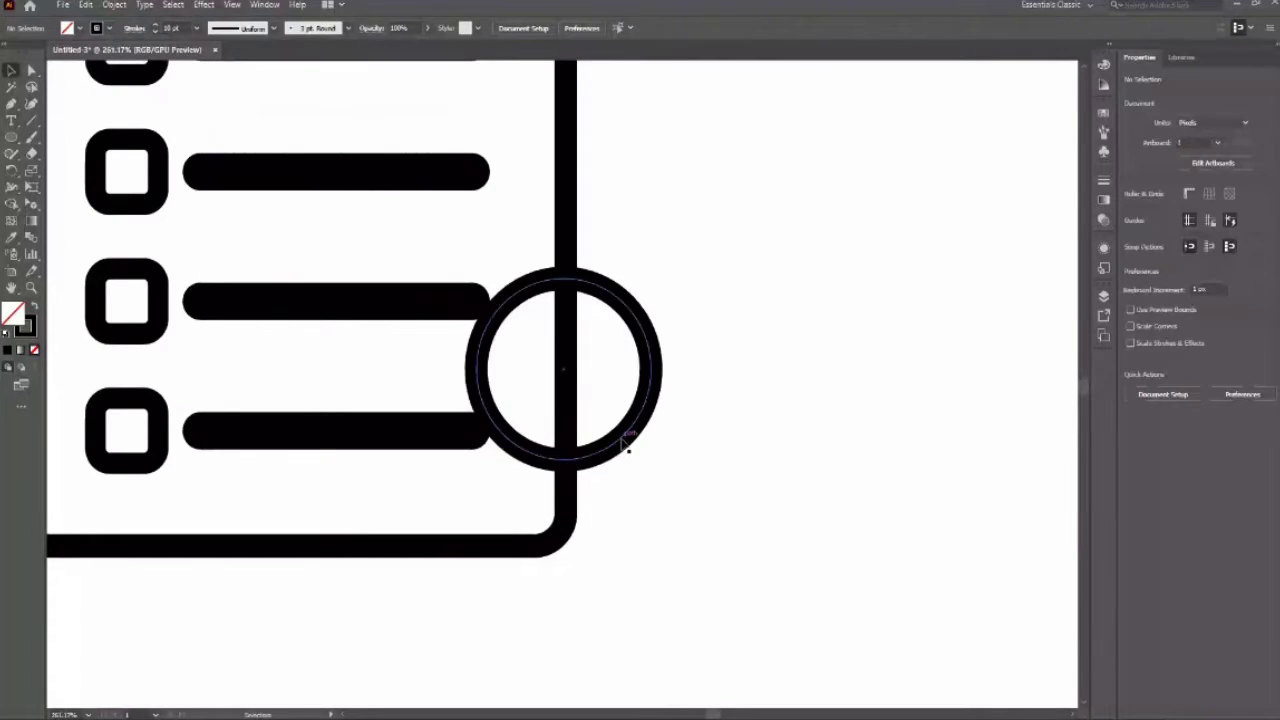
{"action": "left_click", "coordinate": [624, 440]}
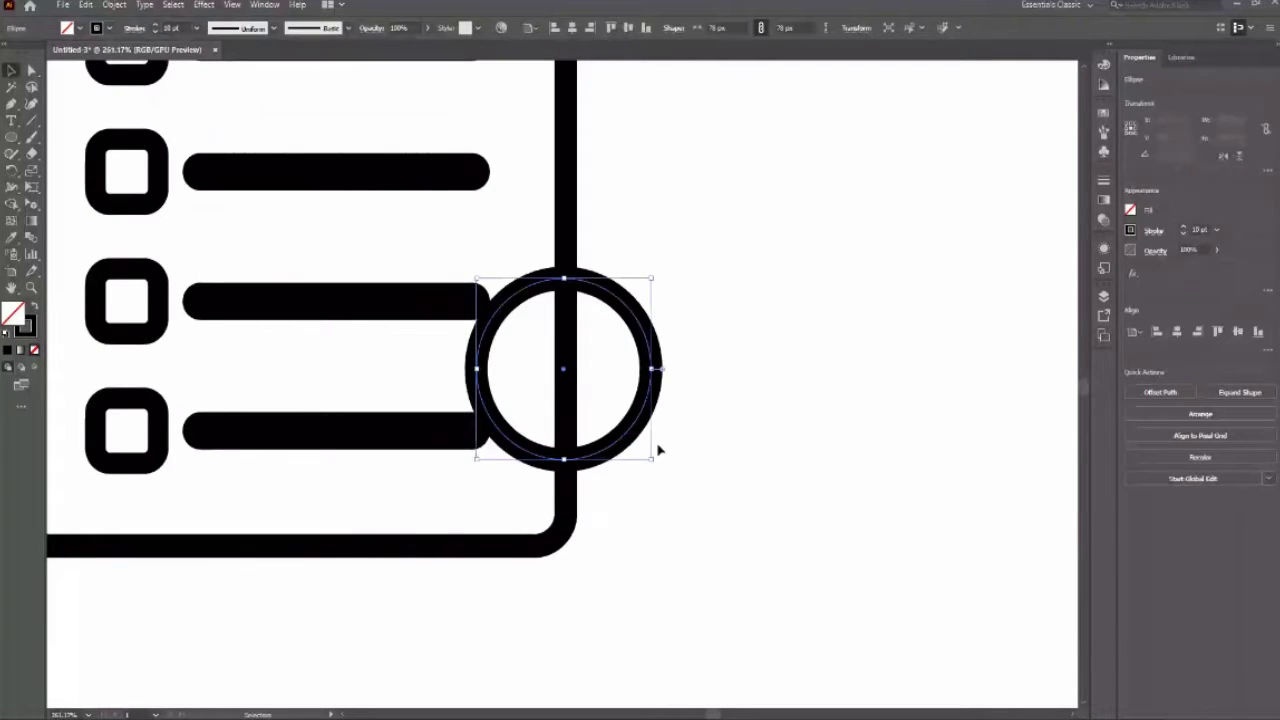
{"action": "left_click", "coordinate": [720, 391]}
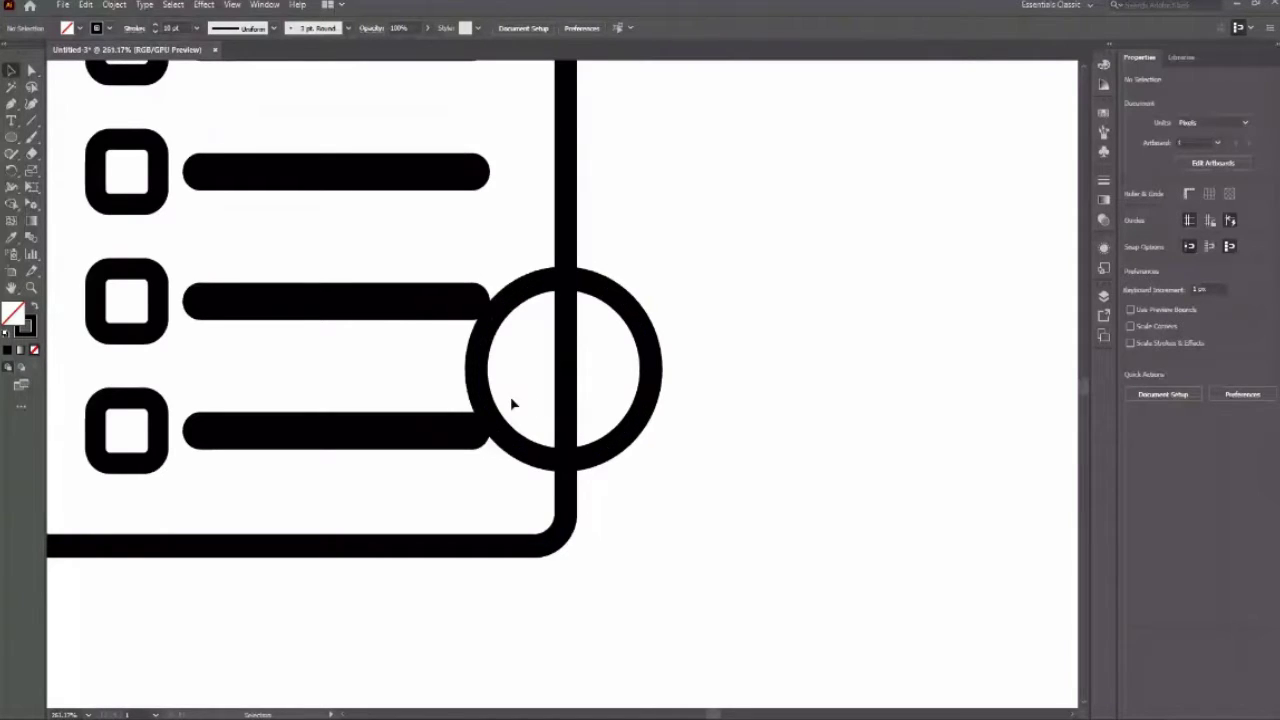
Step: Draw a diagonal line through the circle and group the line with the circle
{"action": "key", "text": "n"}
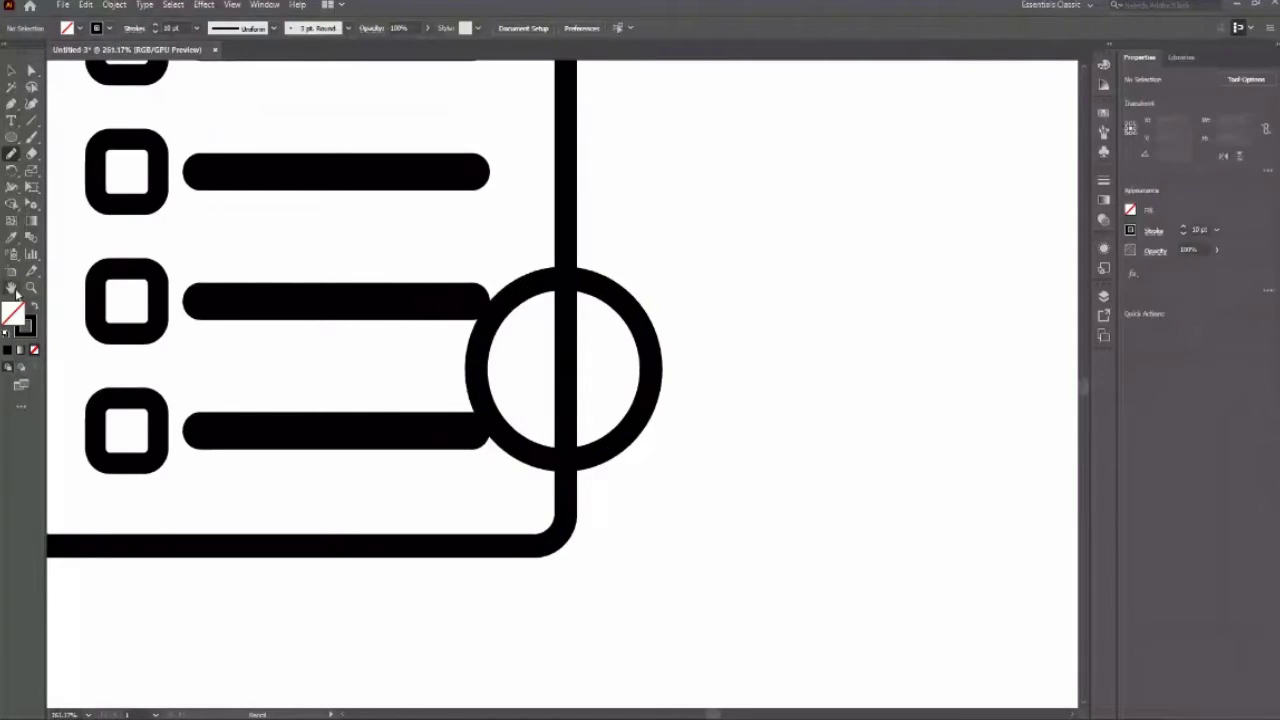
{"action": "left_click", "coordinate": [31, 121]}
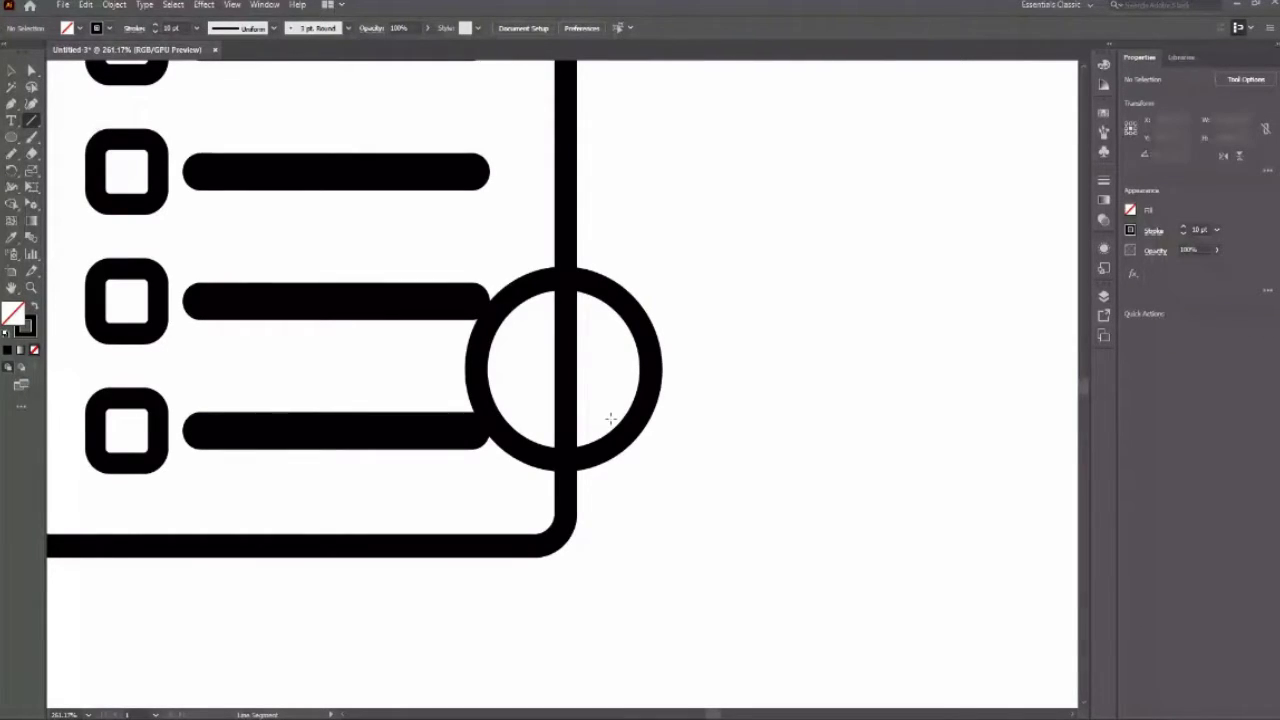
{"action": "mouse_move", "coordinate": [94, 333]}
{"action": "left_mouse_down"}
{"action": "mouse_move", "coordinate": [483, 335]}
{"action": "mouse_move", "coordinate": [566, 383]}
{"action": "mouse_move", "coordinate": [640, 402]}
{"action": "left_mouse_up"}
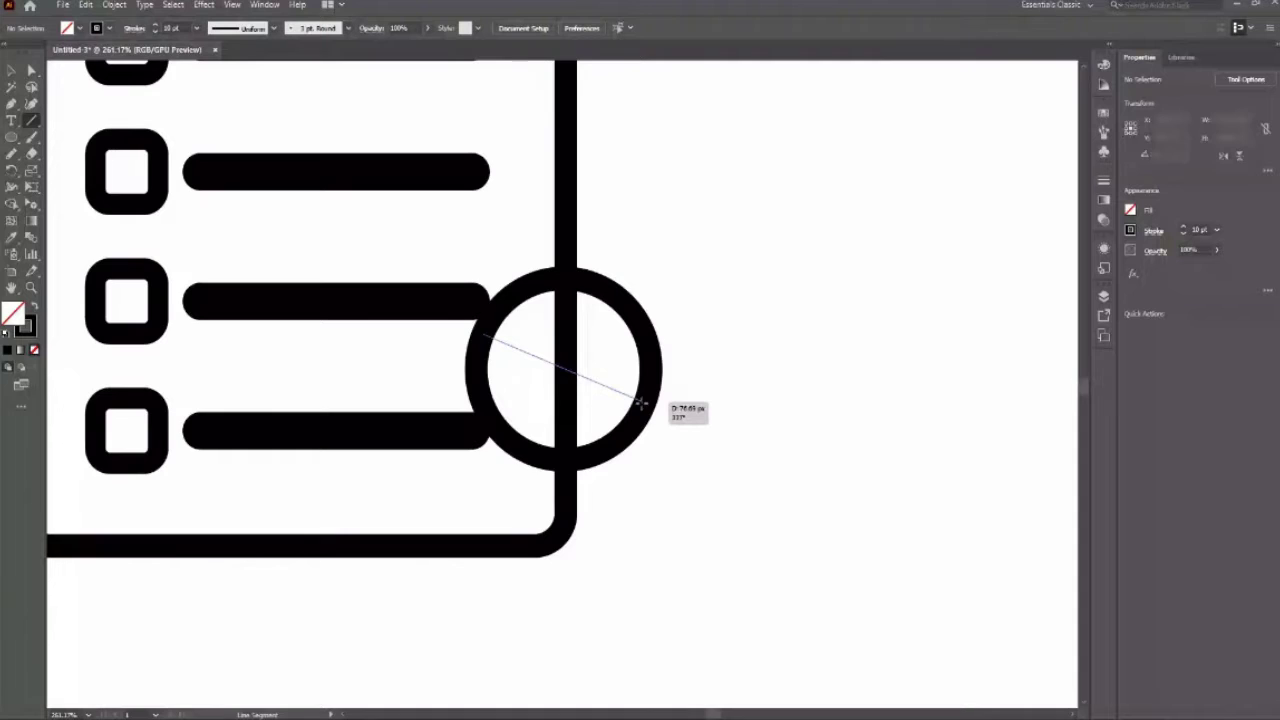
{"action": "left_click_drag", "start_coordinate": [640, 402], "coordinate": [647, 408]}
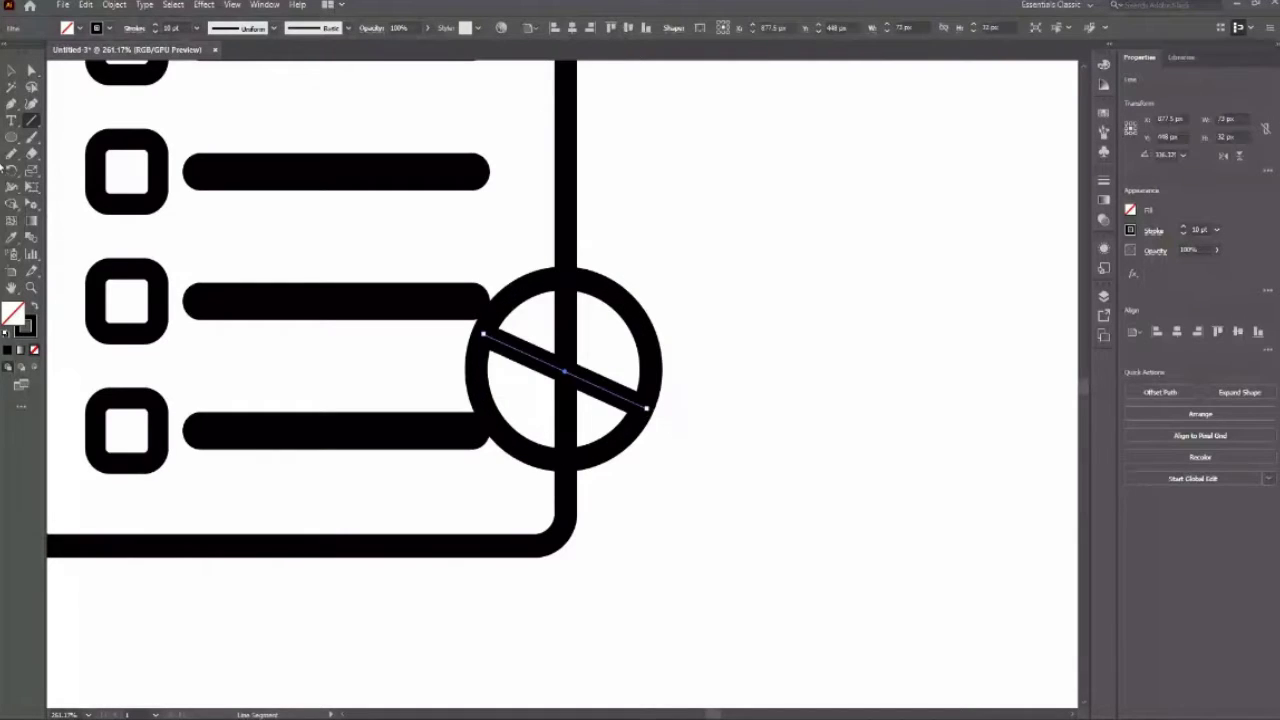
{"action": "key", "text": "v"}
{"action": "left_click", "coordinate": [954, 540]}
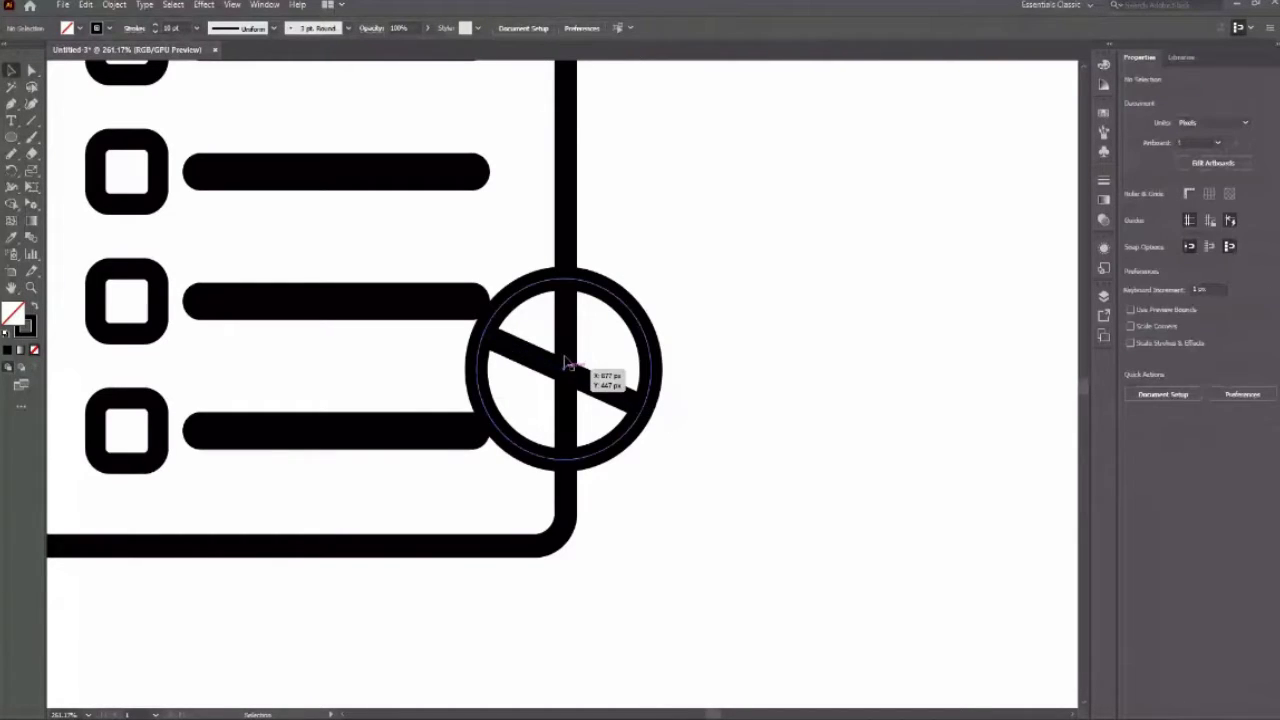
{"action": "left_click", "coordinate": [566, 368]}
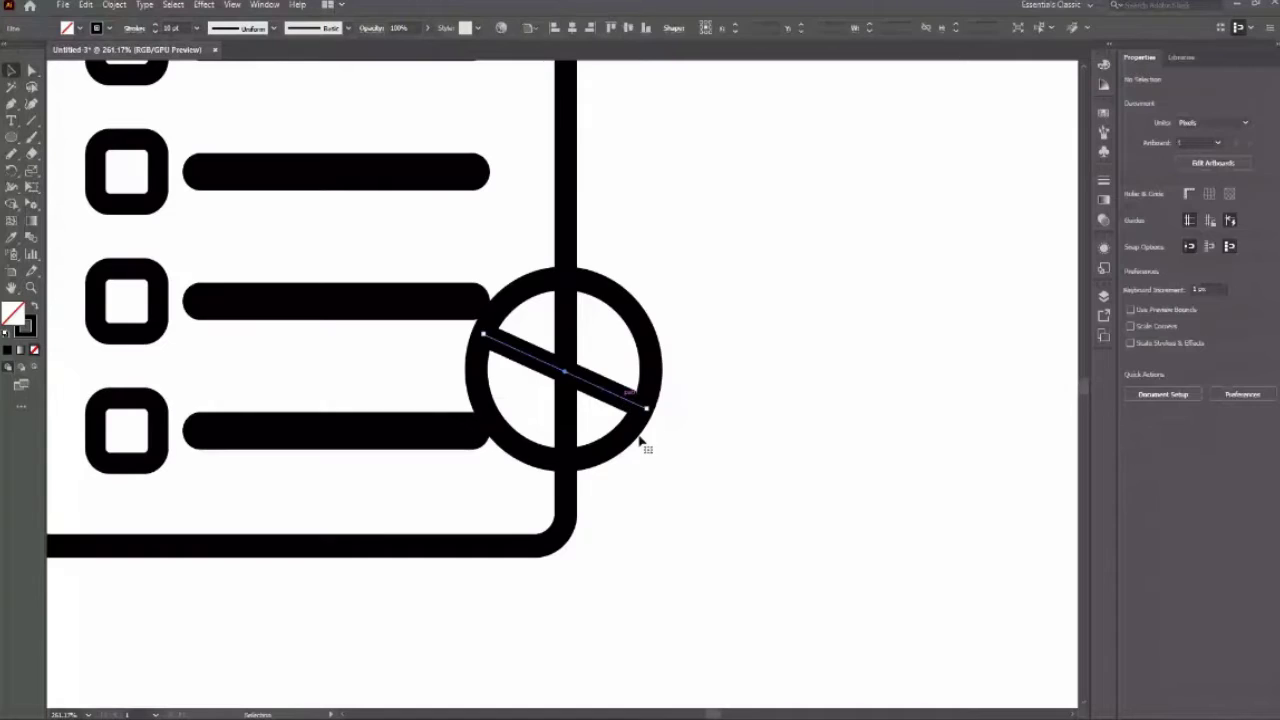
{"action": "left_click", "coordinate": [636, 448], "text": "shift"}
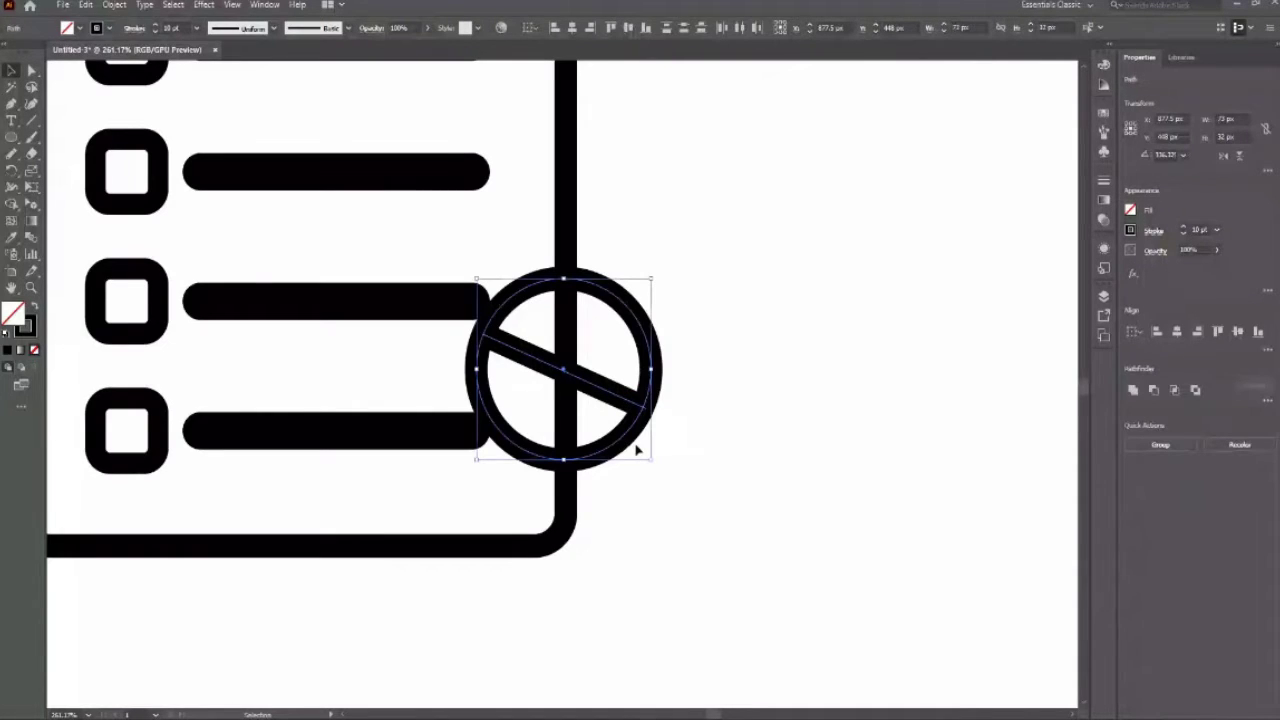
{"action": "key", "text": "ctrl+g"}
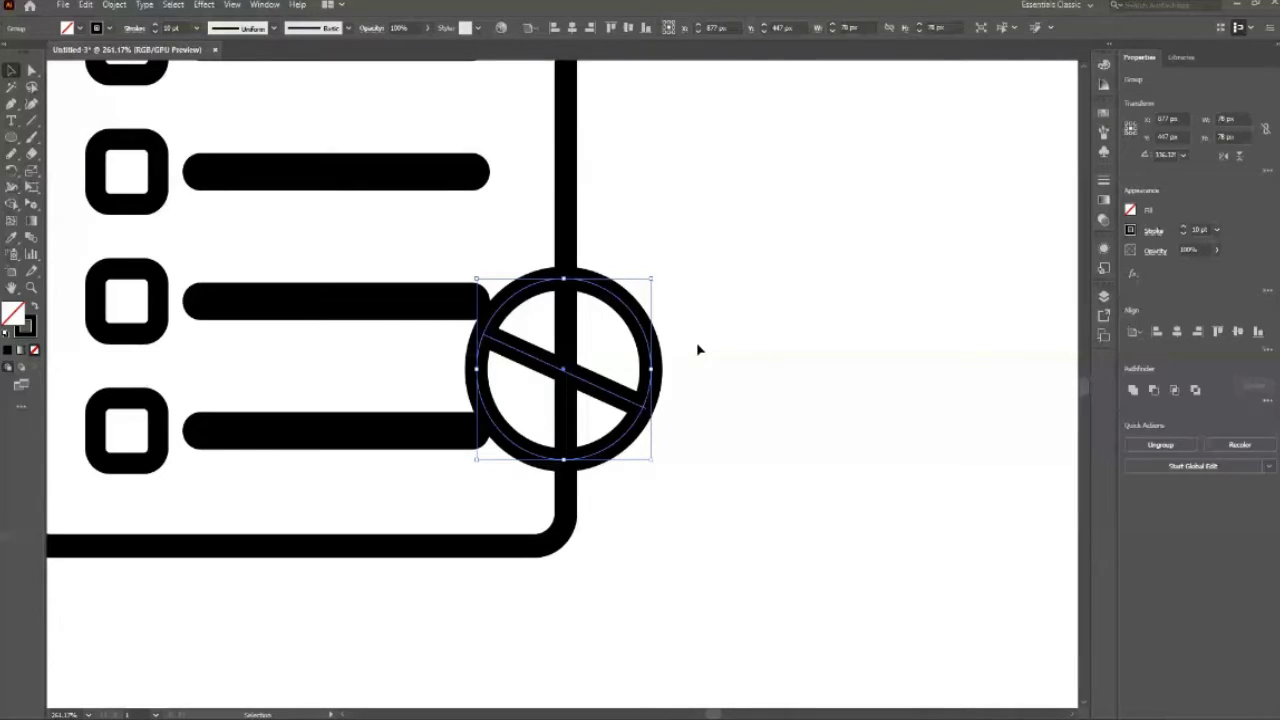
{"action": "left_click", "coordinate": [577, 234], "text": "shift"}
{"action": "key", "text": "shift+m"}
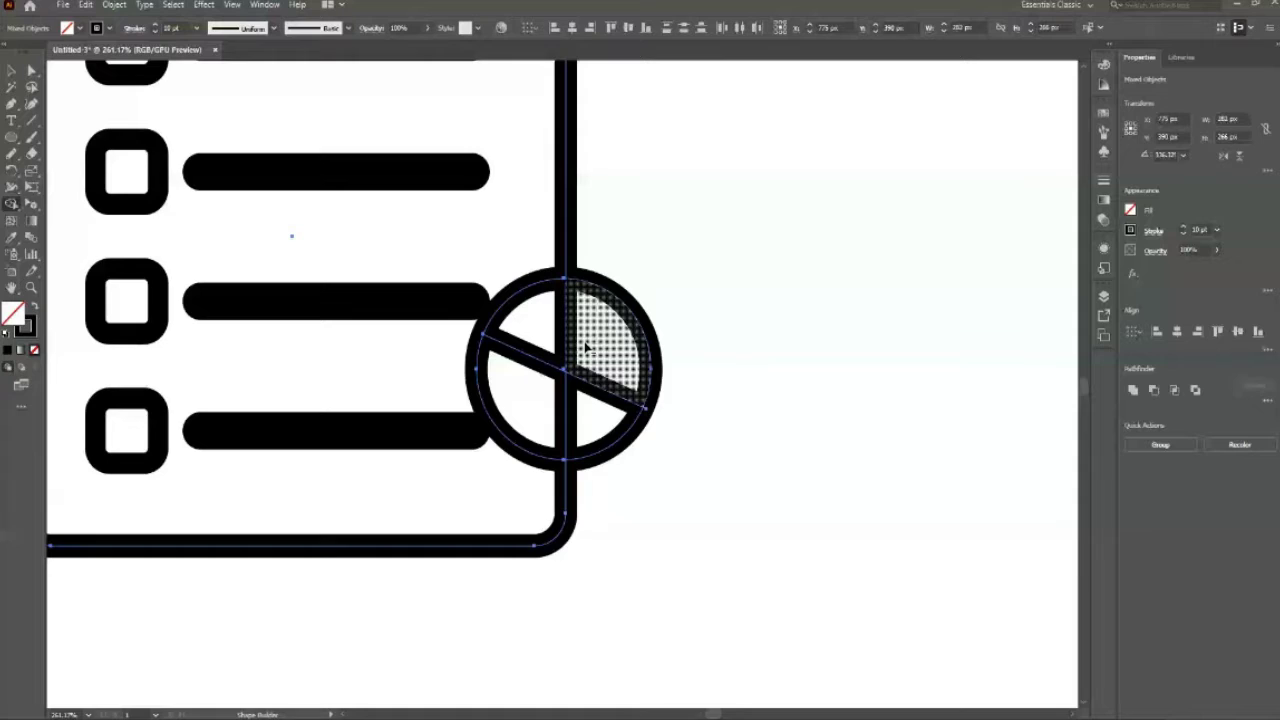
{"action": "left_click", "coordinate": [586, 414]}
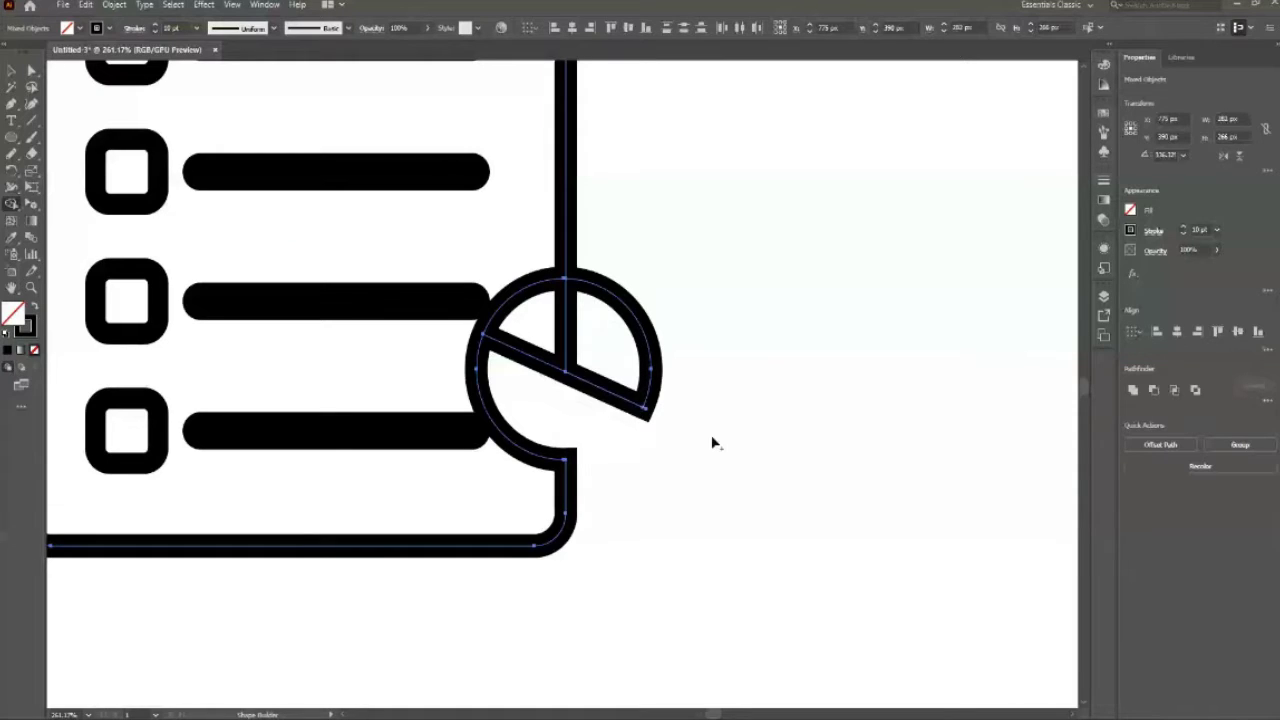
{"action": "key", "text": "v"}
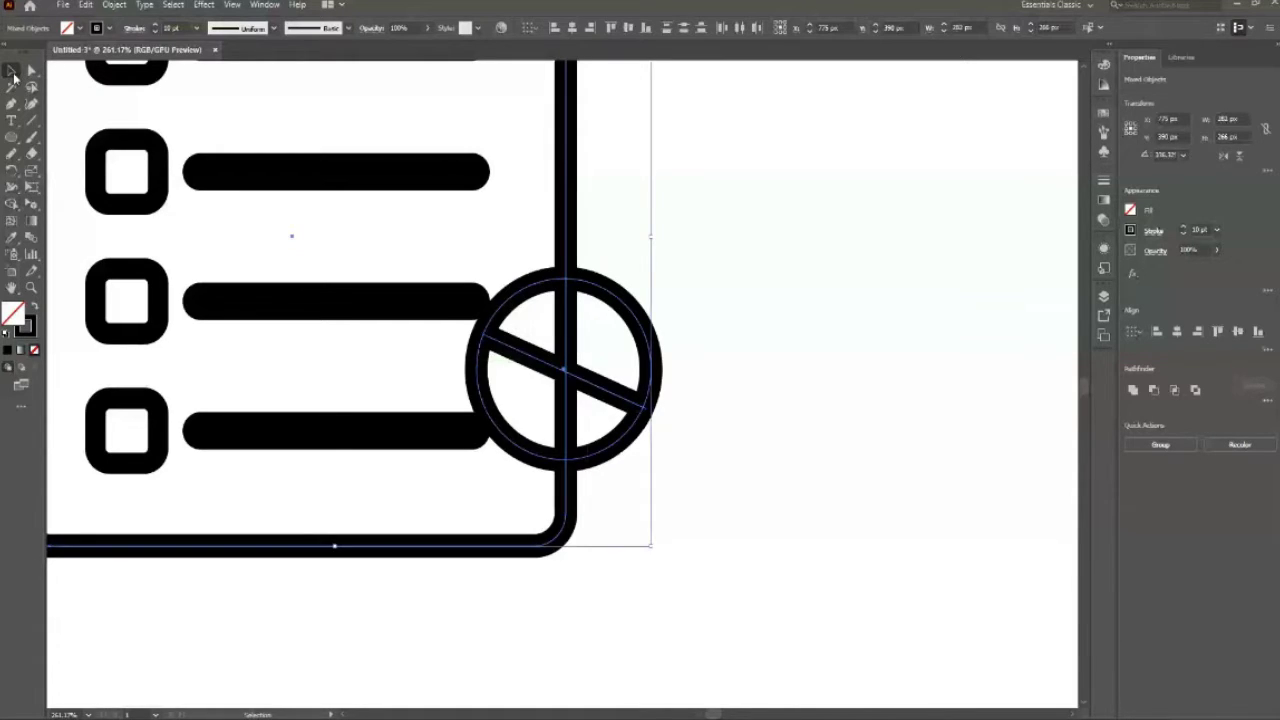
{"action": "left_click", "coordinate": [754, 429]}
{"action": "key", "text": "z"}
{"action": "mouse_move", "coordinate": [754, 429]}
{"action": "left_mouse_down"}
{"action": "mouse_move", "coordinate": [569, 435]}
{"action": "mouse_move", "coordinate": [786, 507]}
{"action": "left_mouse_up"}
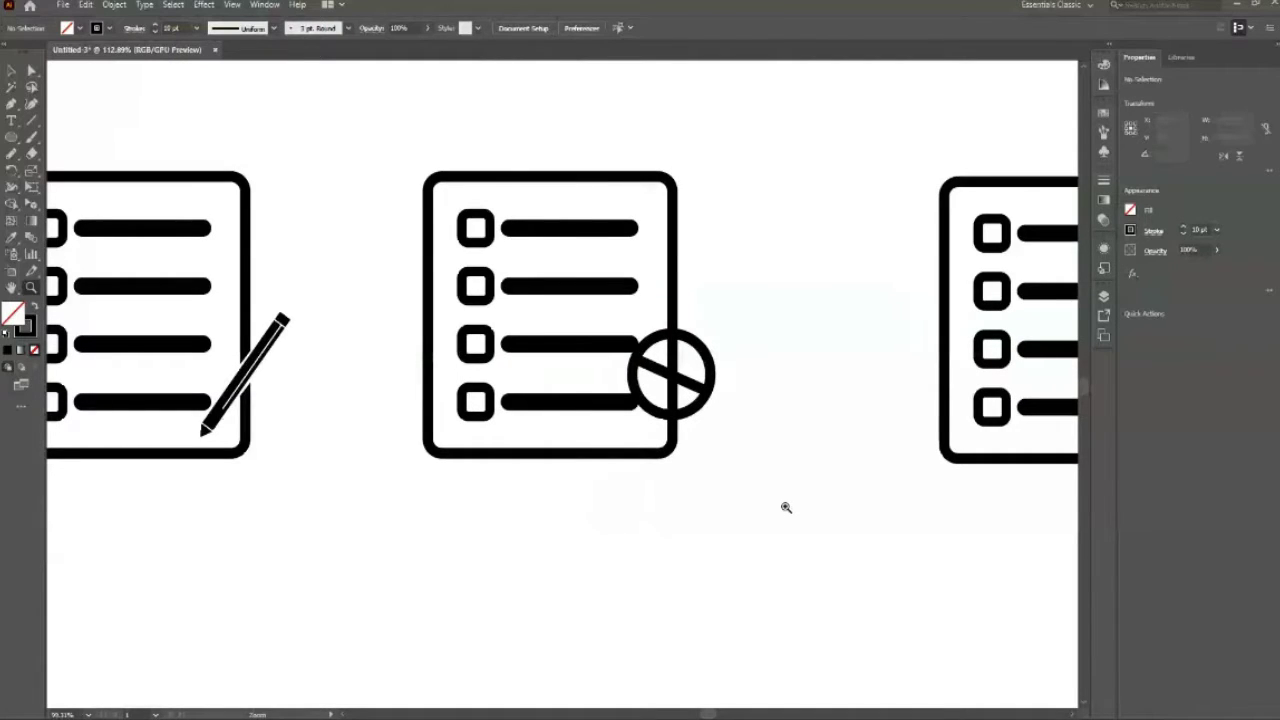
Step: Zoom in on the prohibition circle and select it with the surrounding bars and frame
{"action": "key", "text": "v"}
{"action": "left_click_drag", "start_coordinate": [380, 130], "coordinate": [916, 563]}
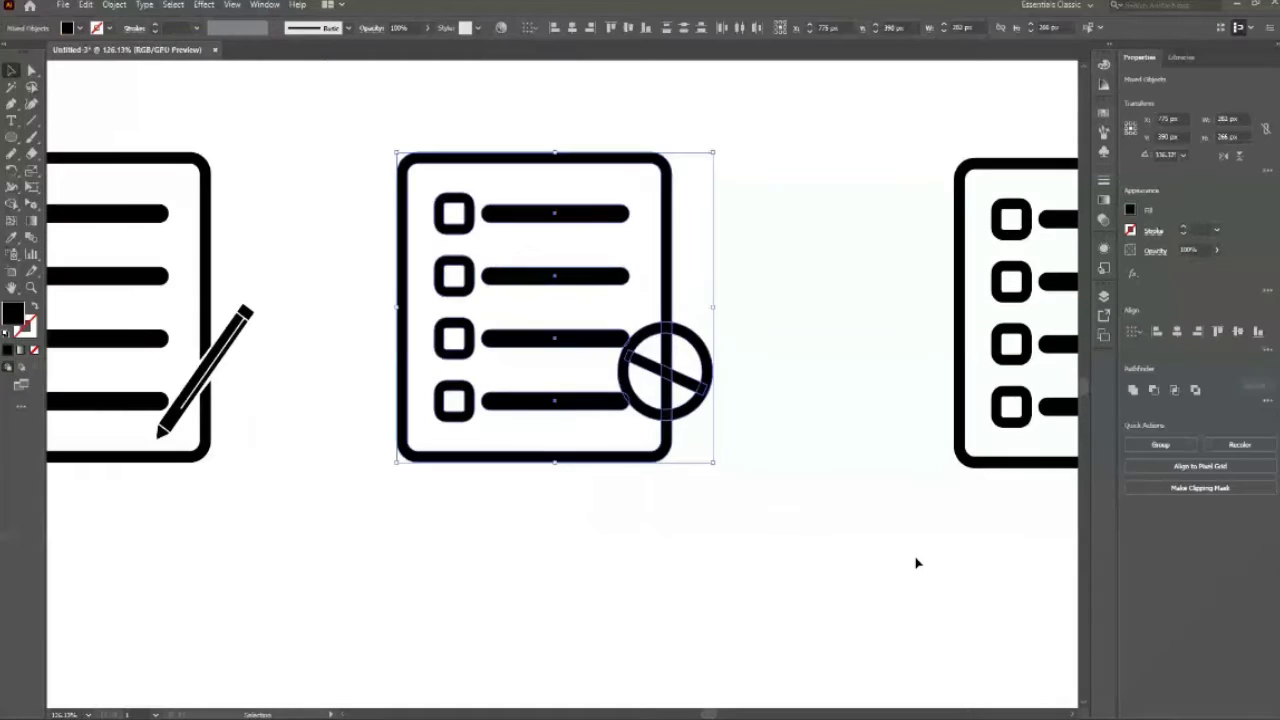
{"action": "left_click", "coordinate": [916, 563]}
{"action": "key", "text": "z"}
{"action": "left_click_drag", "start_coordinate": [600, 300], "coordinate": [760, 455]}
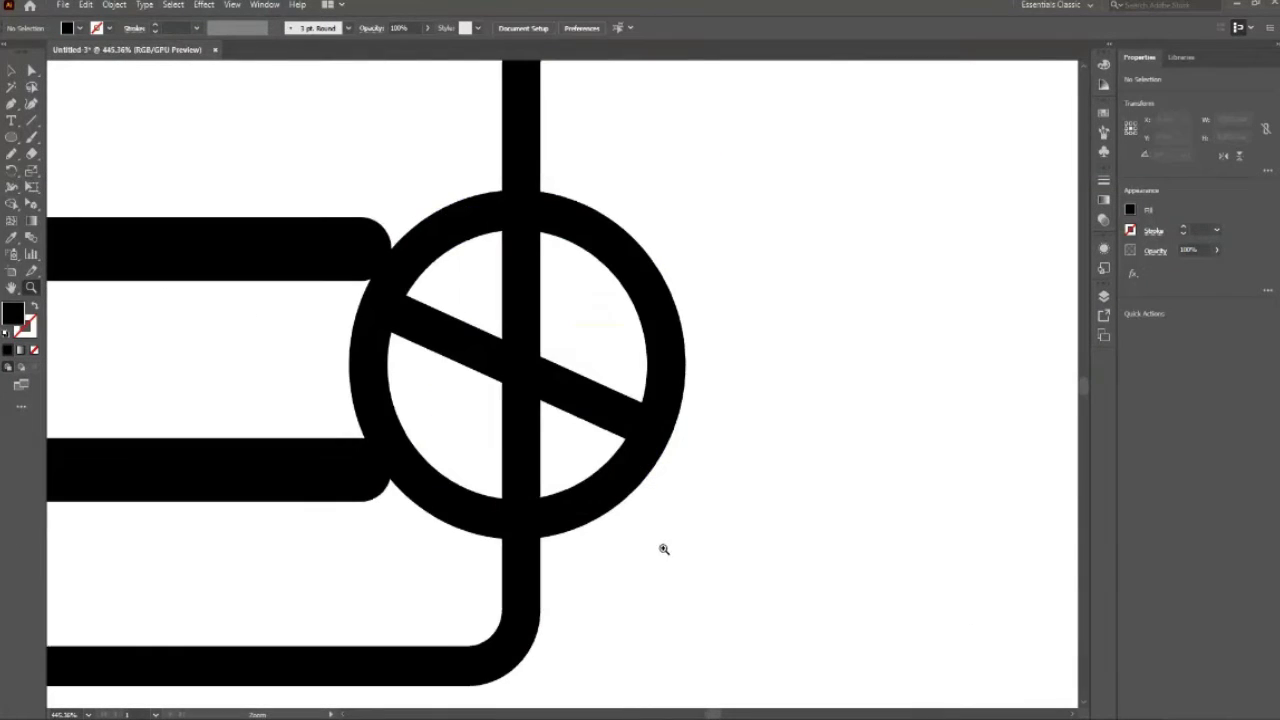
{"action": "key", "text": "v"}
{"action": "left_click_drag", "start_coordinate": [700, 573], "coordinate": [407, 243]}
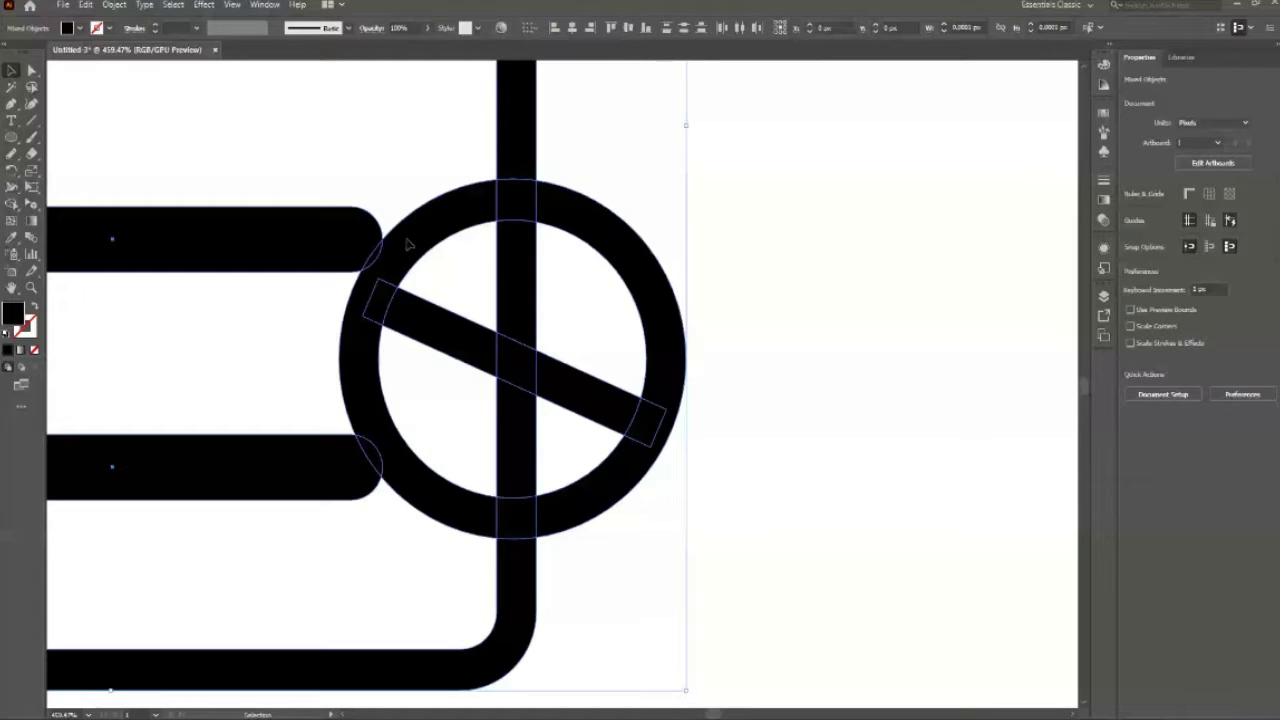
Step: Remove the leftover frame segment inside the circle using Shape Builder
{"action": "key", "text": "shift+m"}
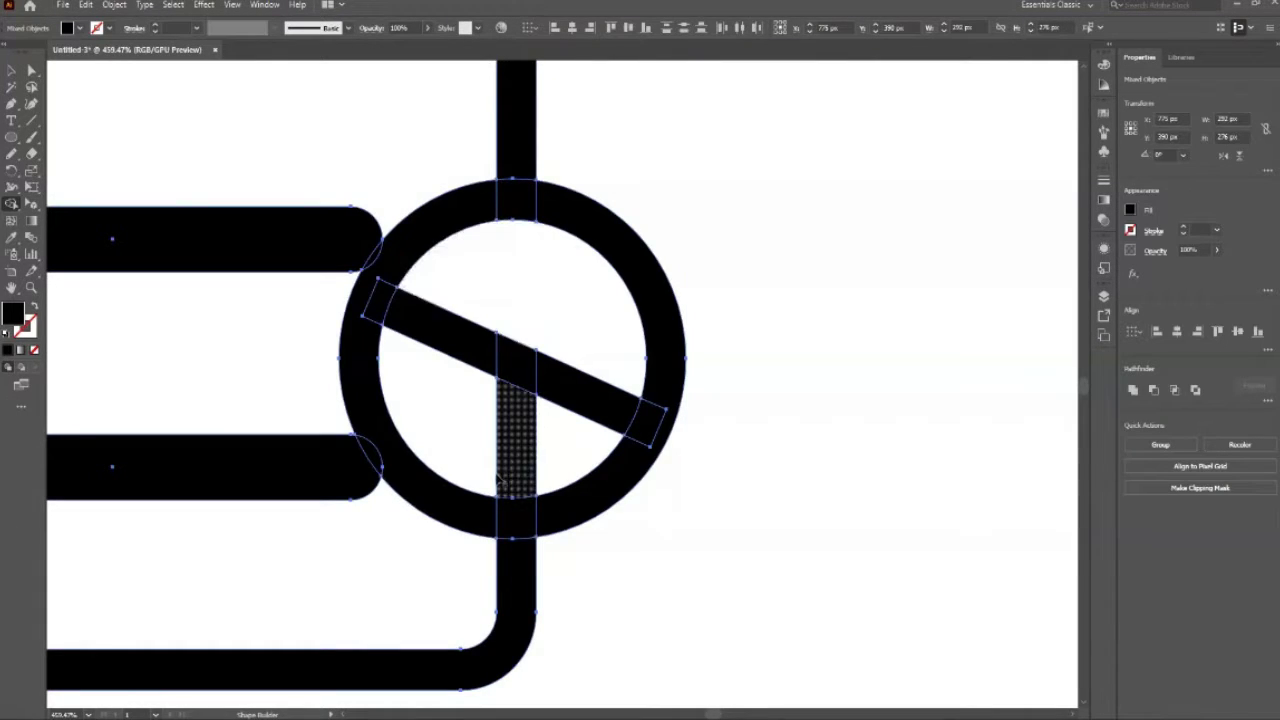
{"action": "left_click", "coordinate": [500, 481], "text": "alt"}
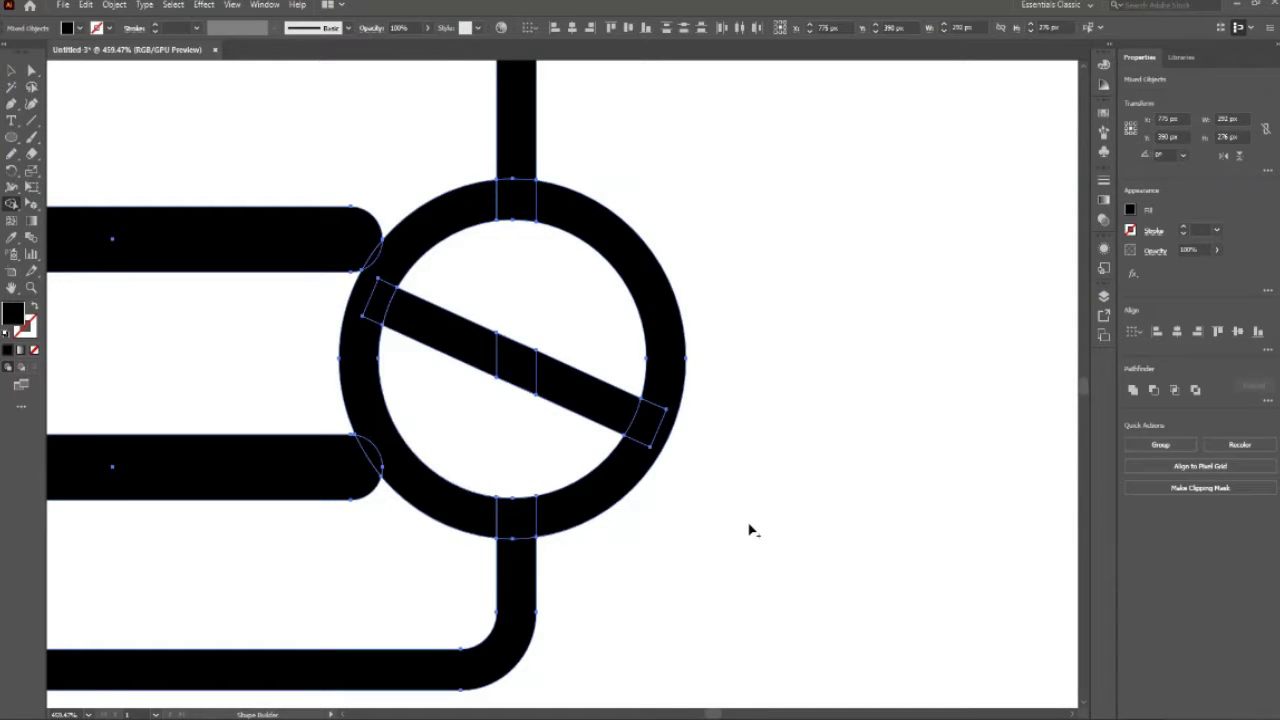
{"action": "key", "text": "v"}
{"action": "left_click", "coordinate": [778, 514]}
{"action": "key", "text": "z"}
{"action": "left_click_drag", "start_coordinate": [737, 429], "coordinate": [683, 339]}
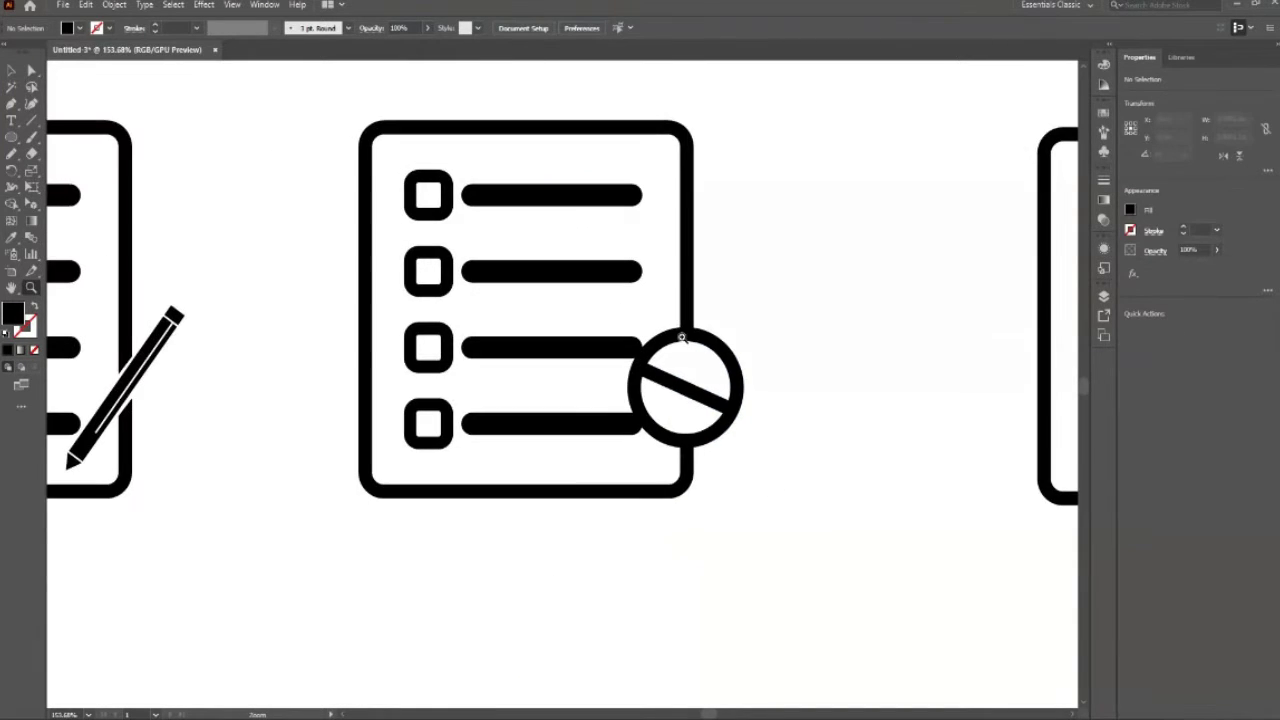
{"action": "left_click_drag", "start_coordinate": [718, 402], "coordinate": [806, 490]}
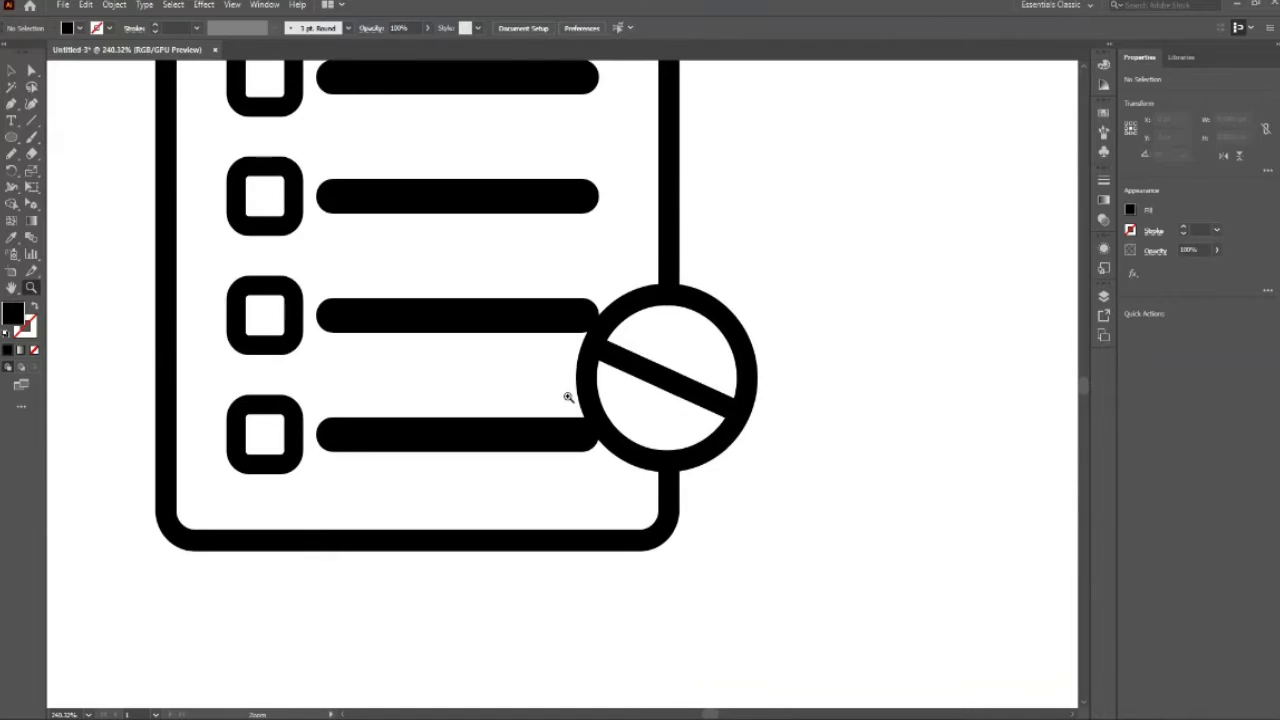
Step: Ungroup the list rows, then ungroup the bottom row's box and bar
{"action": "left_click", "coordinate": [561, 365]}
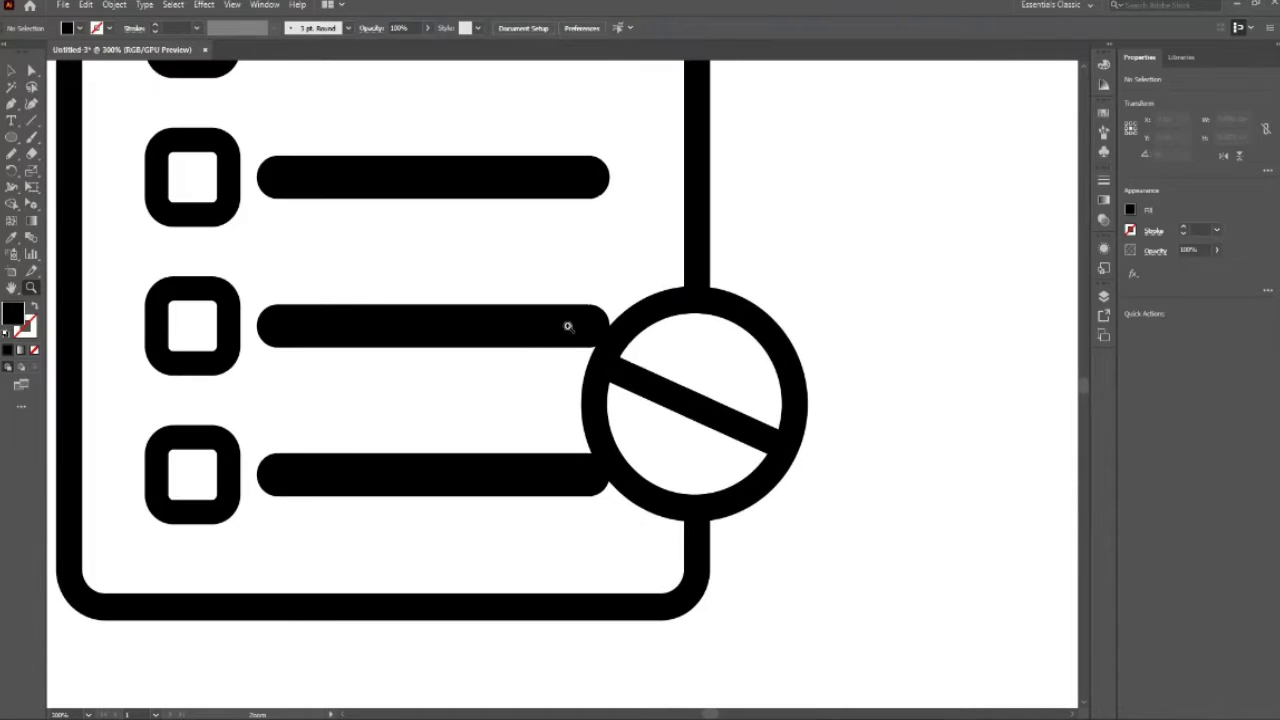
{"action": "key", "text": "v"}
{"action": "left_click", "coordinate": [506, 318]}
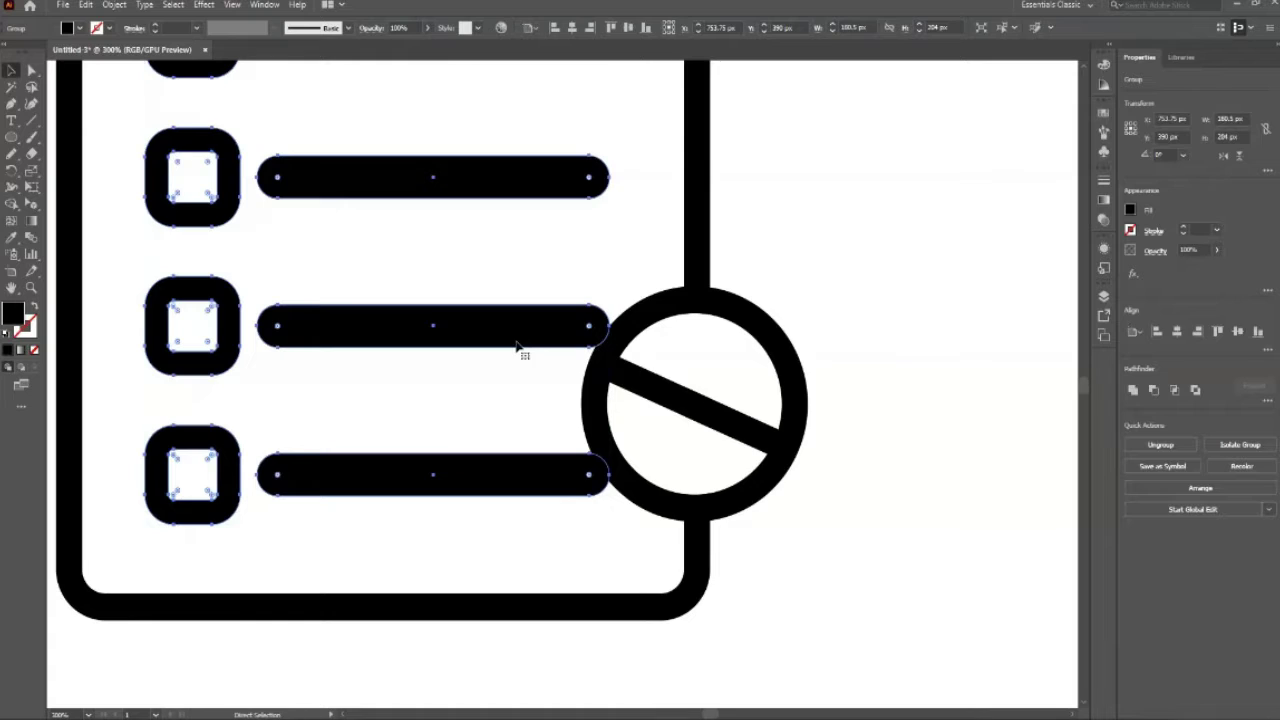
{"action": "right_click", "coordinate": [519, 343]}
{"action": "left_click", "coordinate": [540, 451]}
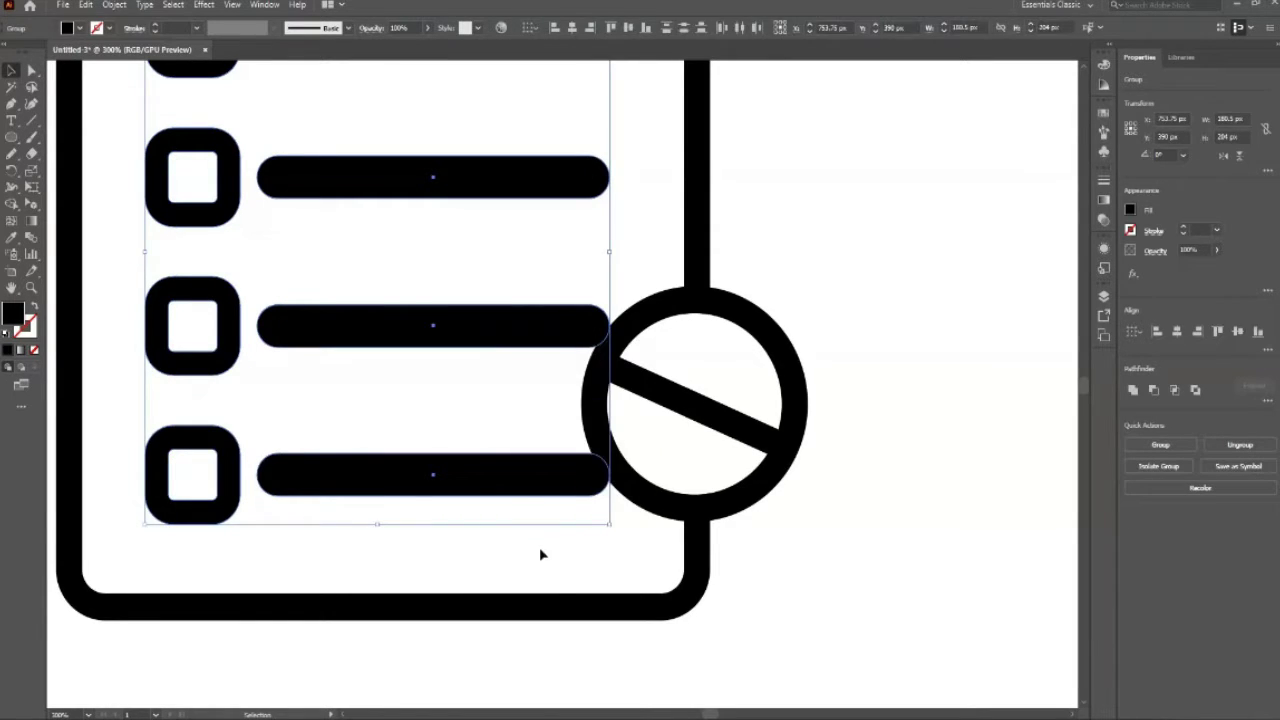
{"action": "left_click", "coordinate": [540, 551]}
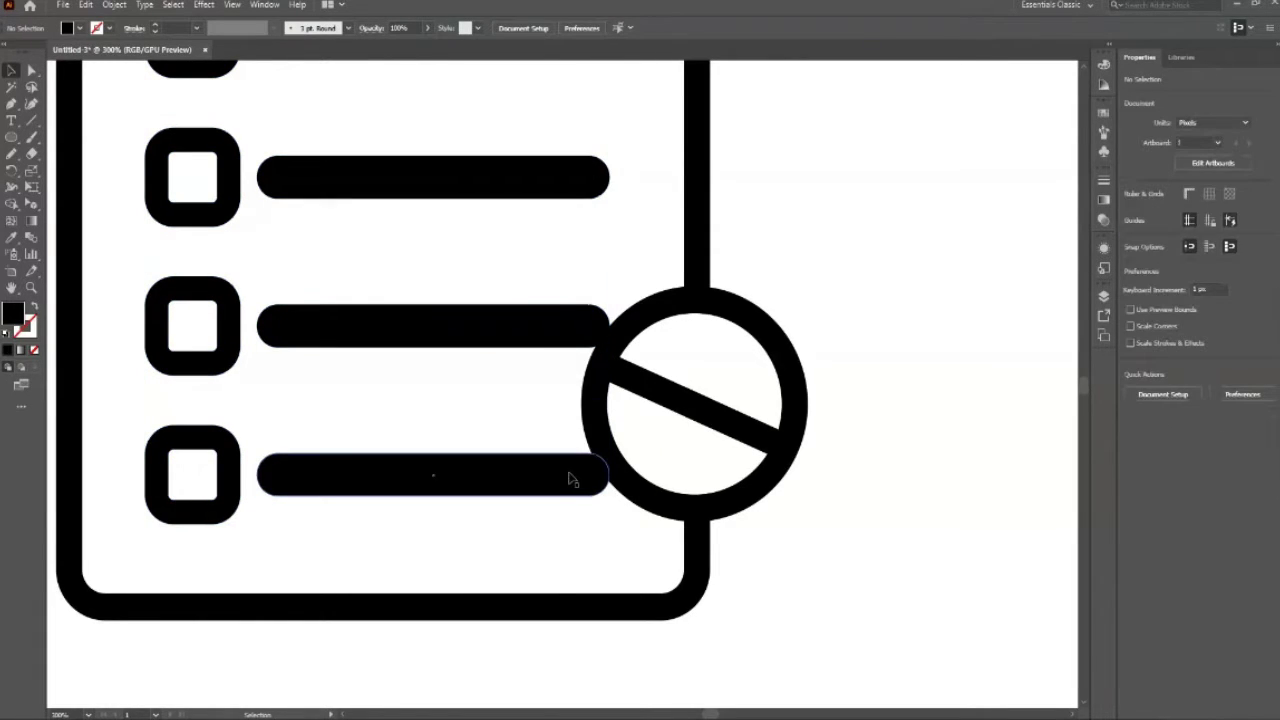
{"action": "left_click", "coordinate": [572, 480]}
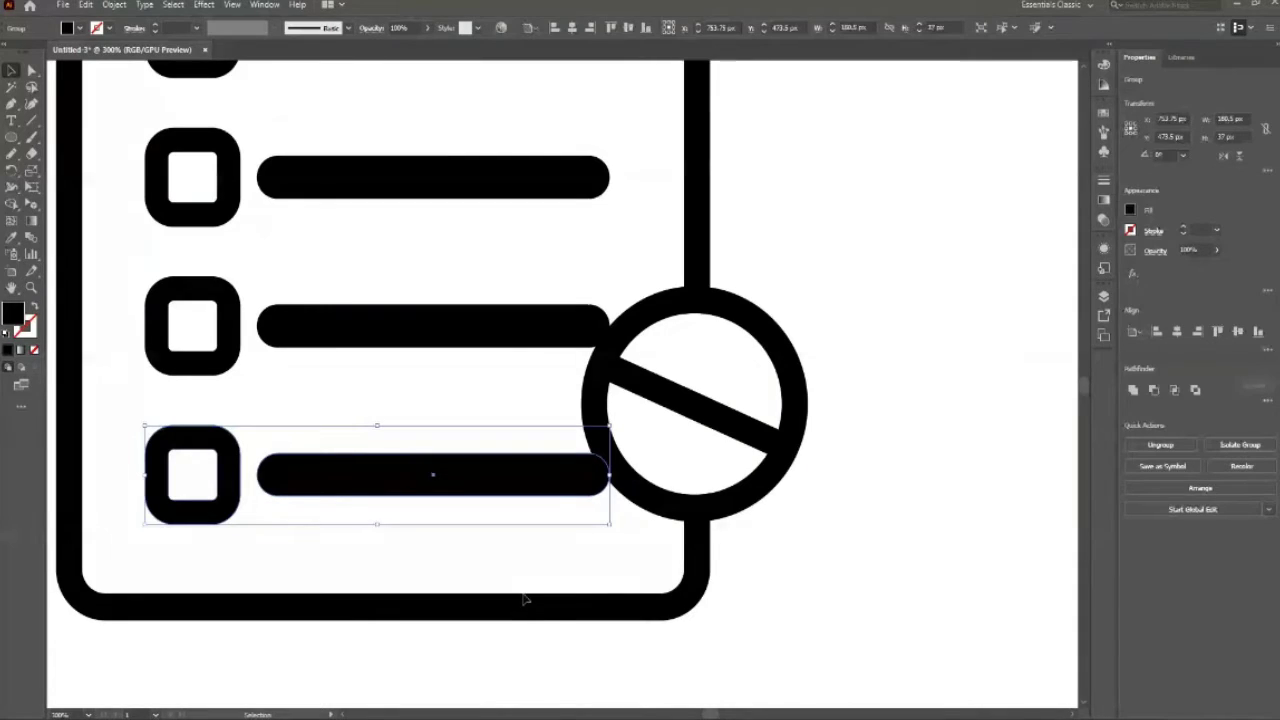
{"action": "right_click", "coordinate": [517, 322]}
{"action": "left_click", "coordinate": [555, 436]}
{"action": "left_click", "coordinate": [546, 403]}
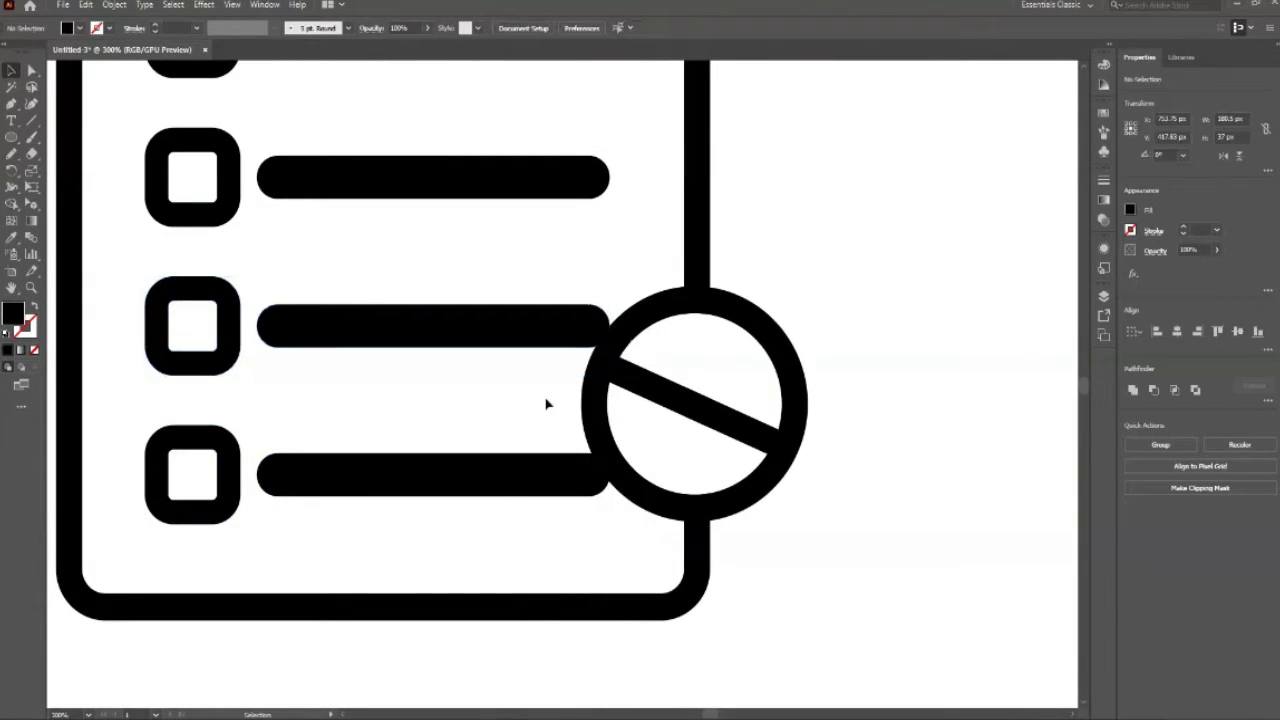
Step: Shorten the third and fourth list bars to 115 px so they end before the circle
{"action": "left_click", "coordinate": [603, 327]}
{"action": "left_click_drag", "start_coordinate": [606, 327], "coordinate": [552, 327]}
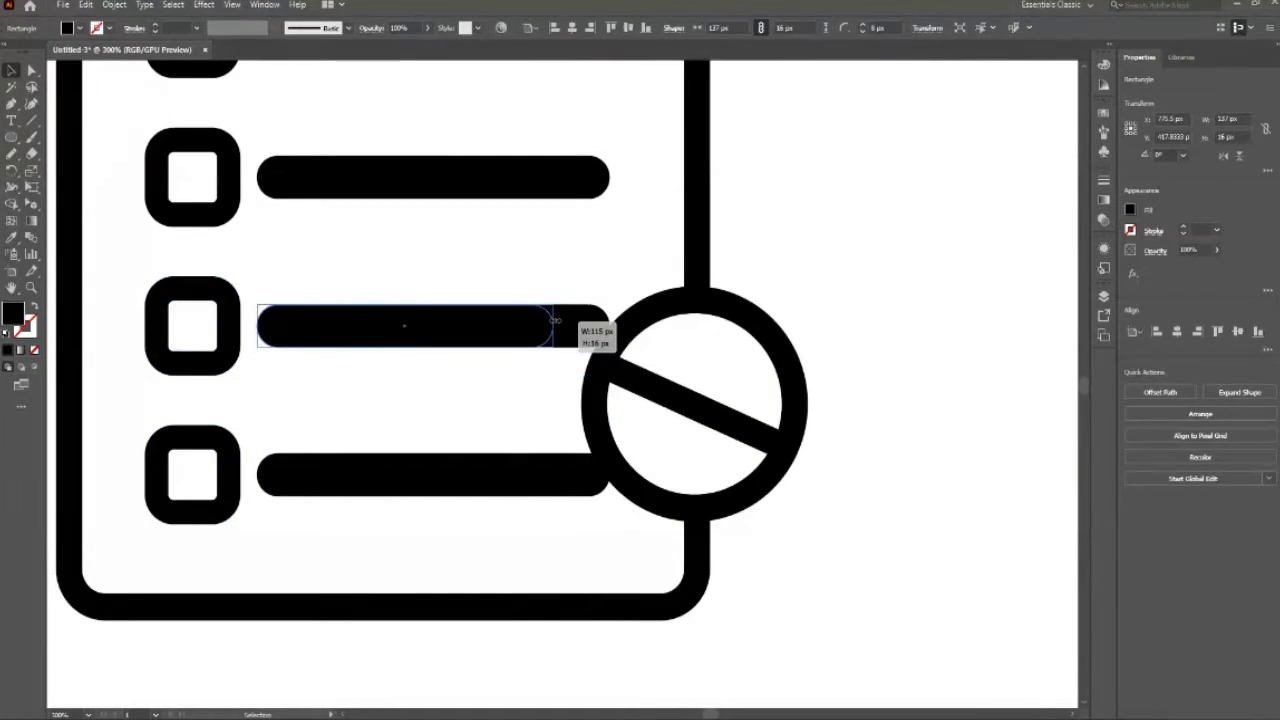
{"action": "left_click", "coordinate": [574, 476]}
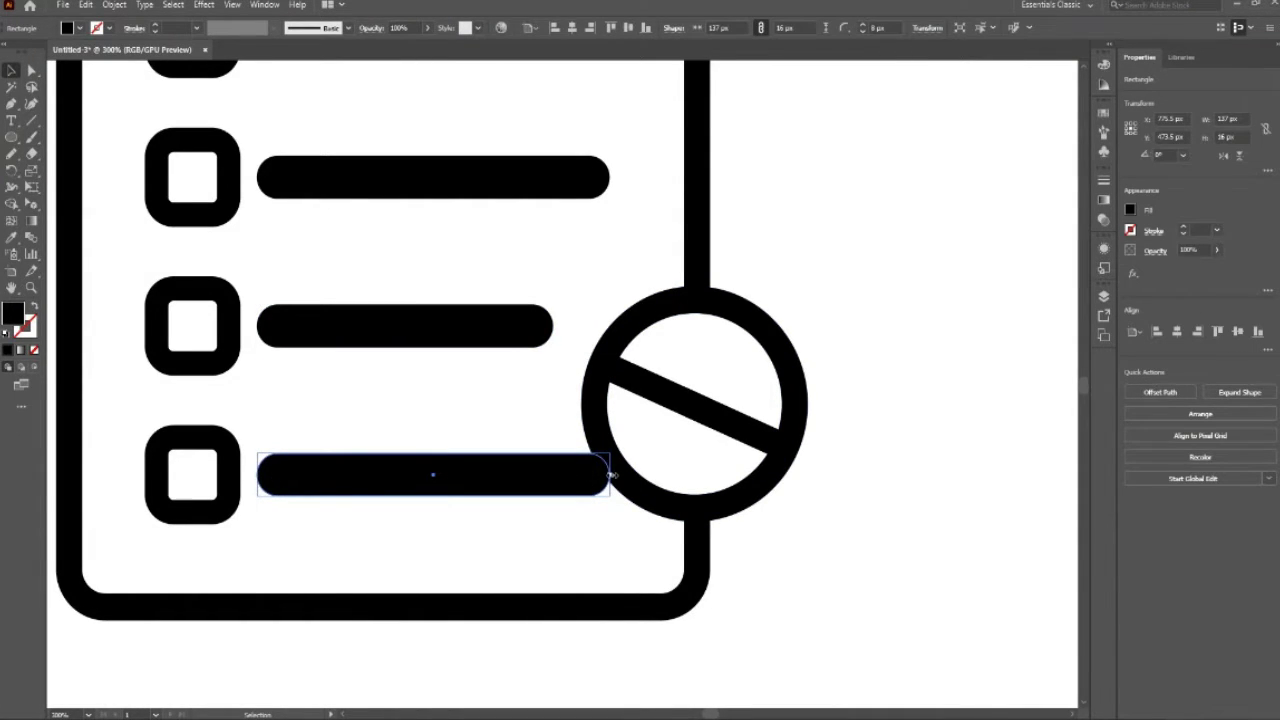
{"action": "left_click_drag", "start_coordinate": [611, 476], "coordinate": [553, 452]}
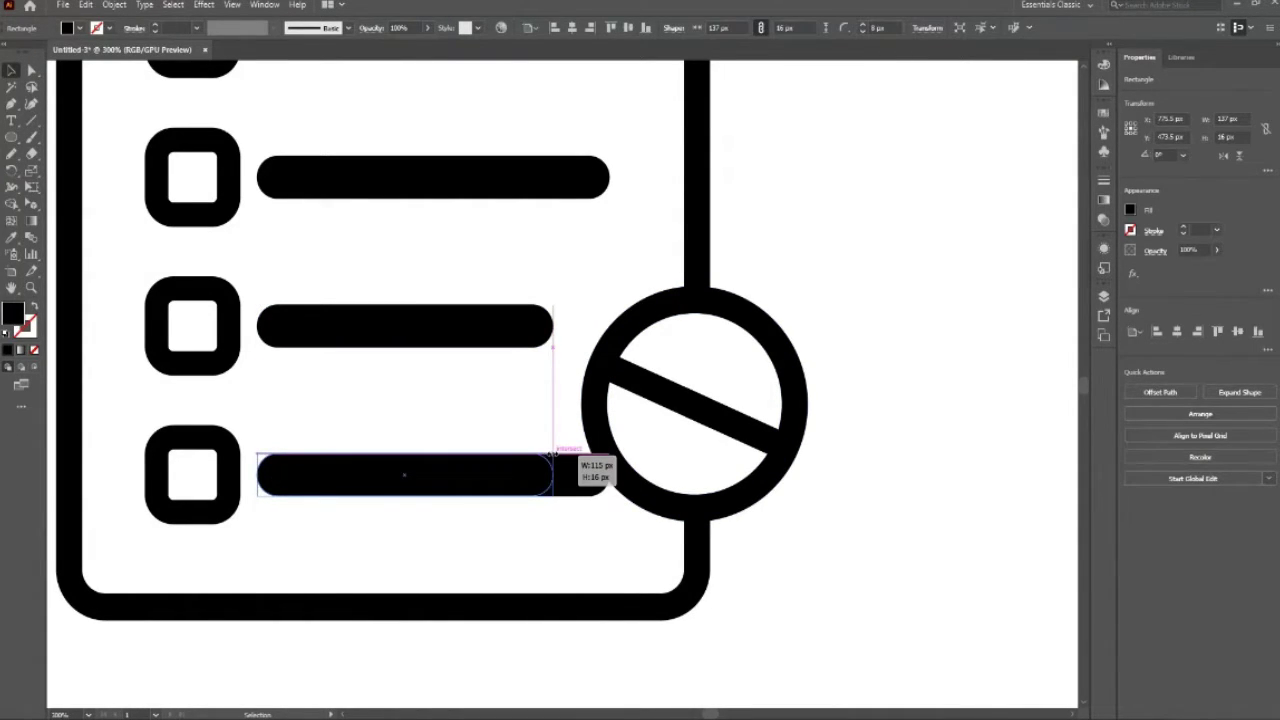
{"action": "left_click", "coordinate": [557, 514]}
{"action": "key", "text": "z"}
{"action": "scroll", "coordinate": [591, 357], "scroll_direction": "down", "scroll_amount": 5}
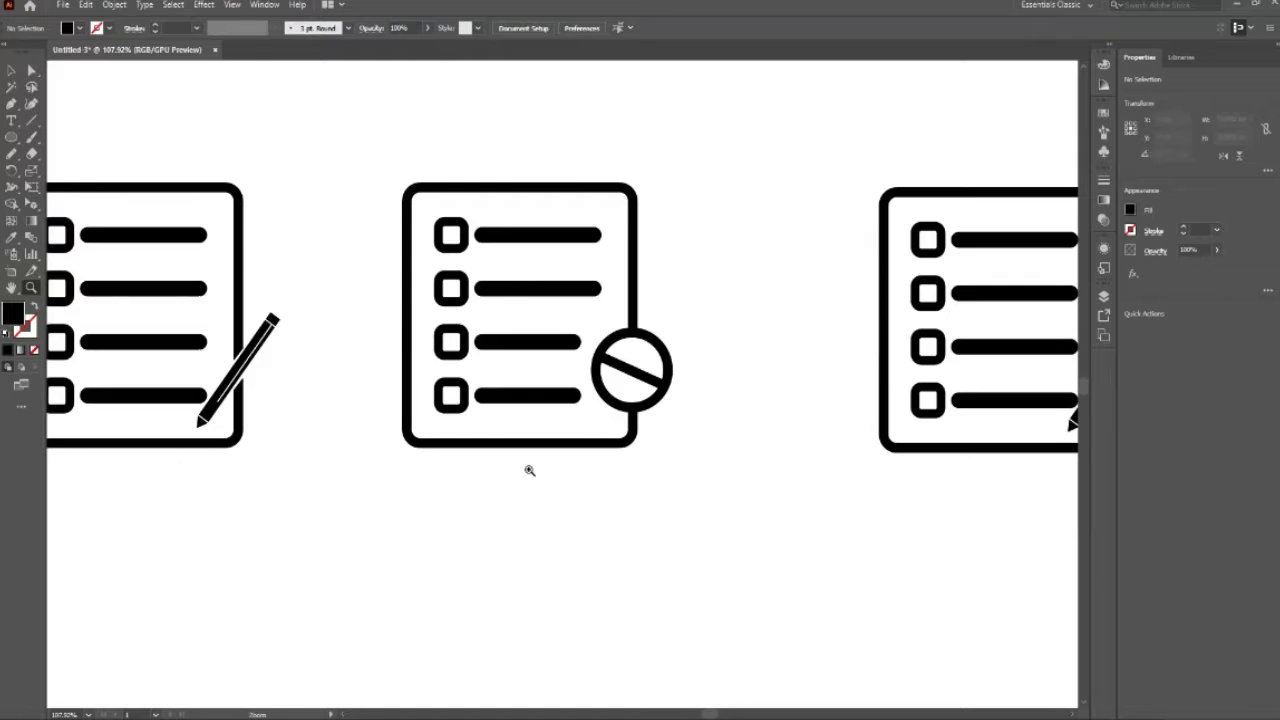
{"action": "scroll", "coordinate": [585, 358], "scroll_direction": "down", "scroll_amount": 2}
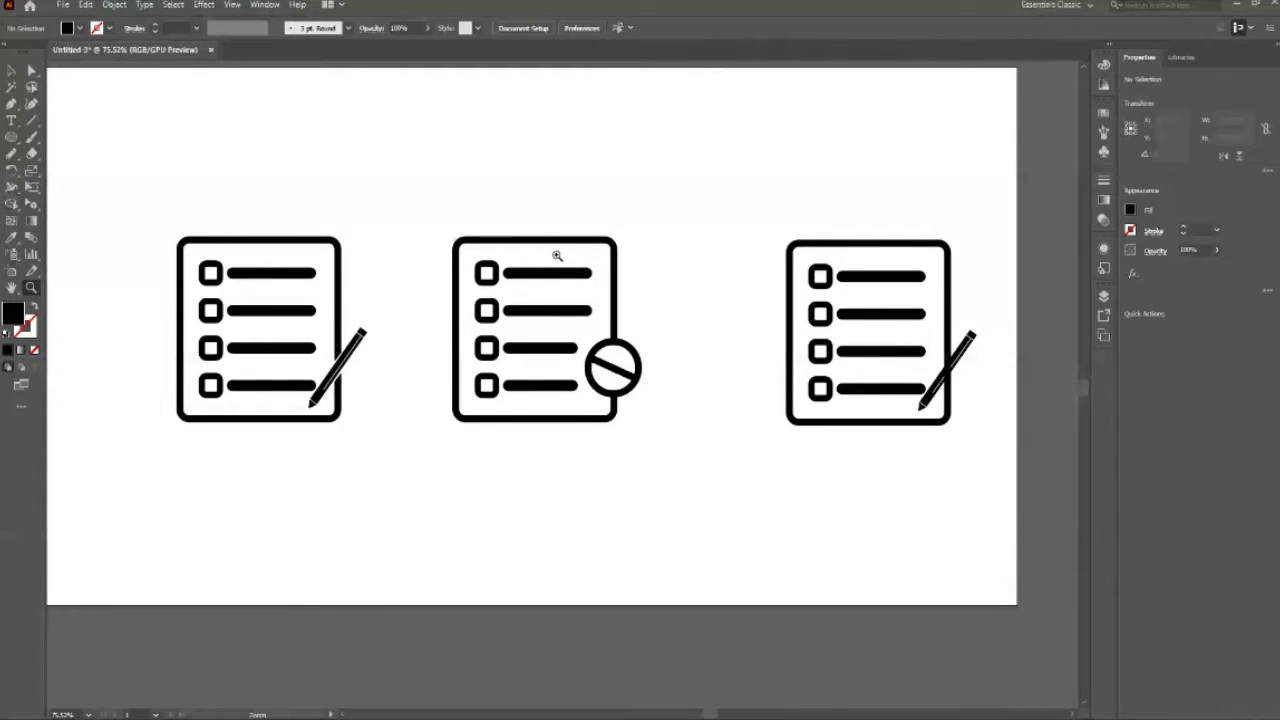
{"action": "scroll", "coordinate": [555, 240], "scroll_direction": "up", "scroll_amount": 6}
{"action": "scroll", "coordinate": [490, 232], "scroll_direction": "down", "scroll_amount": 3}
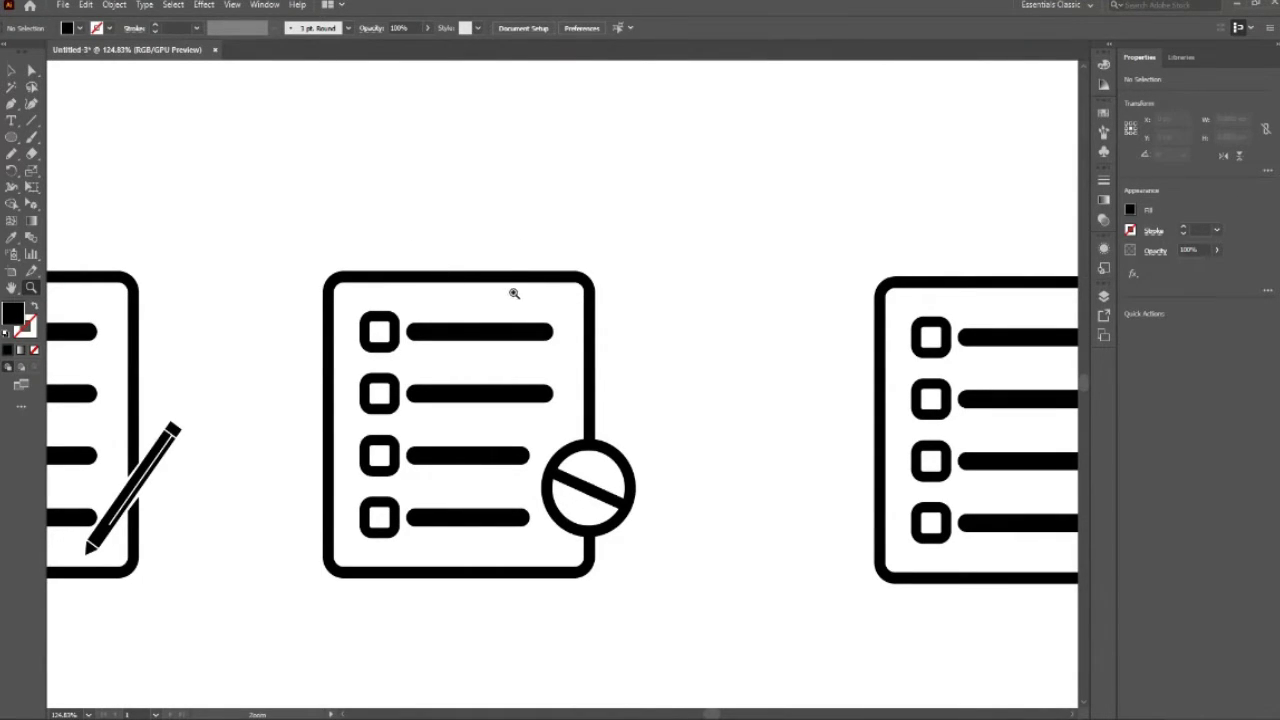
{"action": "left_click_drag", "start_coordinate": [409, 266], "coordinate": [523, 386]}
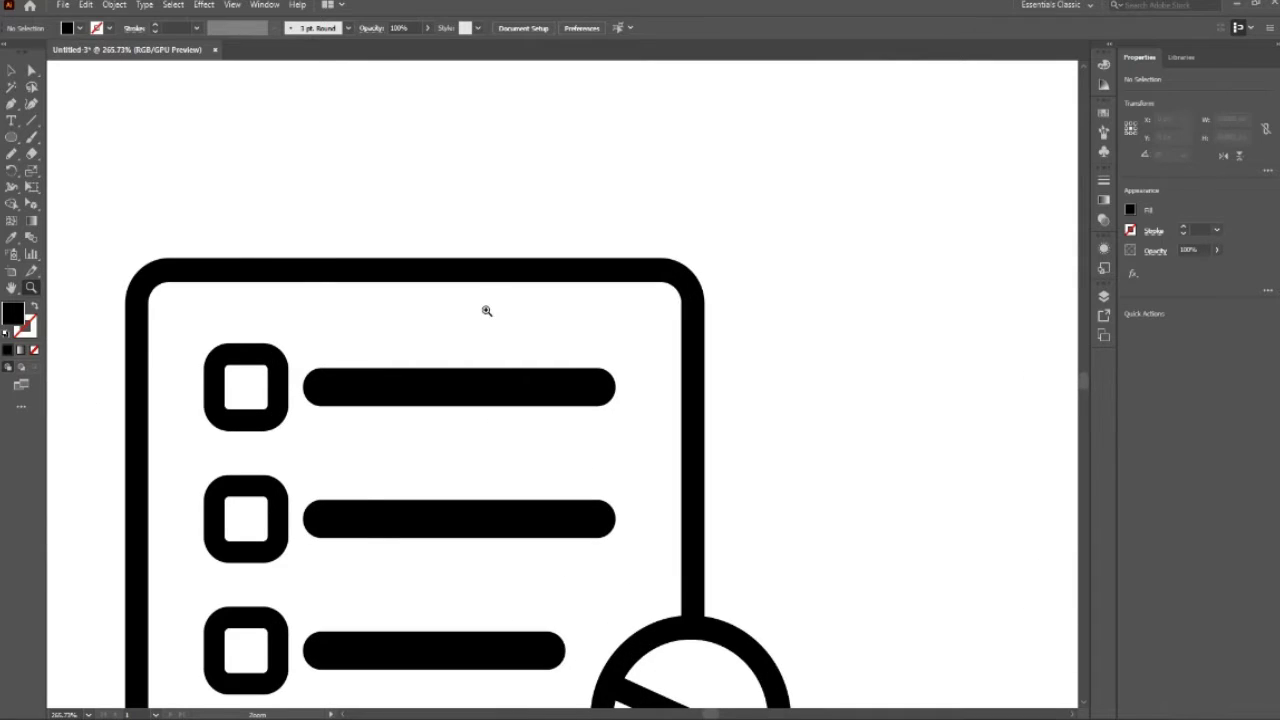
{"action": "mouse_move", "coordinate": [486, 309]}
{"action": "left_mouse_down"}
{"action": "mouse_move", "coordinate": [362, 249]}
{"action": "mouse_move", "coordinate": [431, 331]}
{"action": "left_mouse_up"}
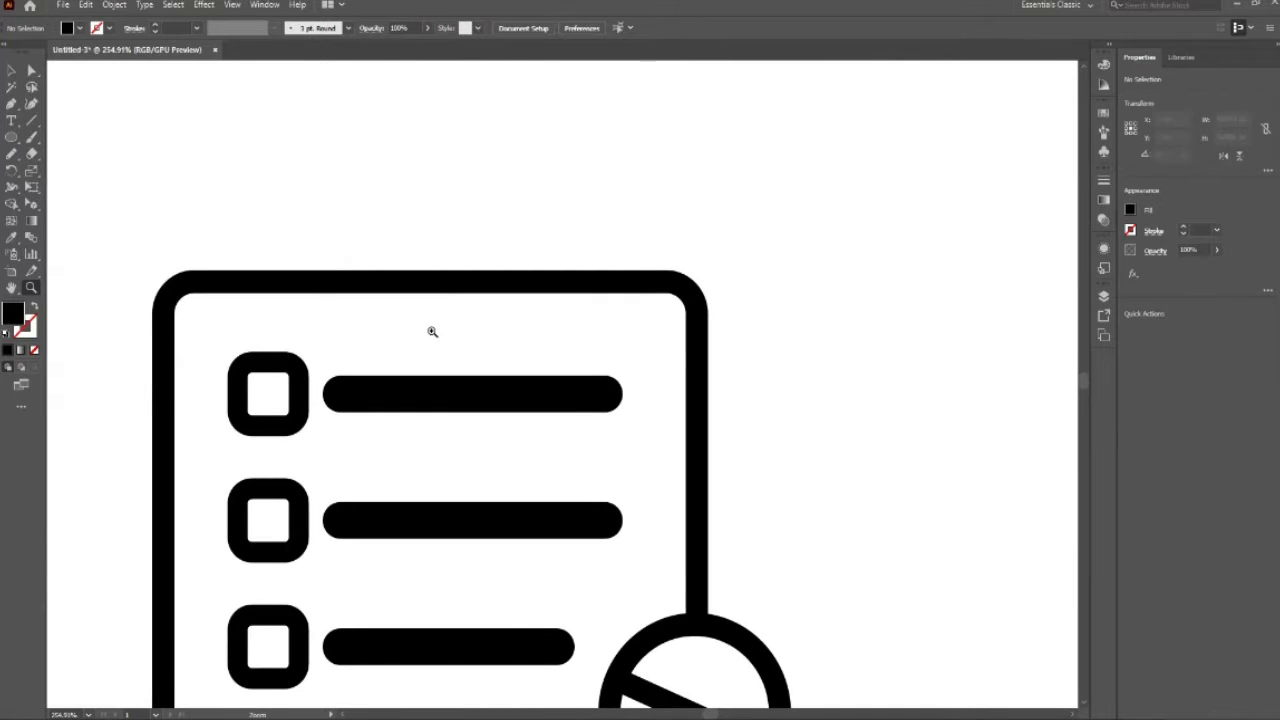
Step: Draw a black clip rectangle centred across the middle frame's top edge
{"action": "key", "text": "m"}
{"action": "left_click_drag", "start_coordinate": [361, 250], "coordinate": [535, 309]}
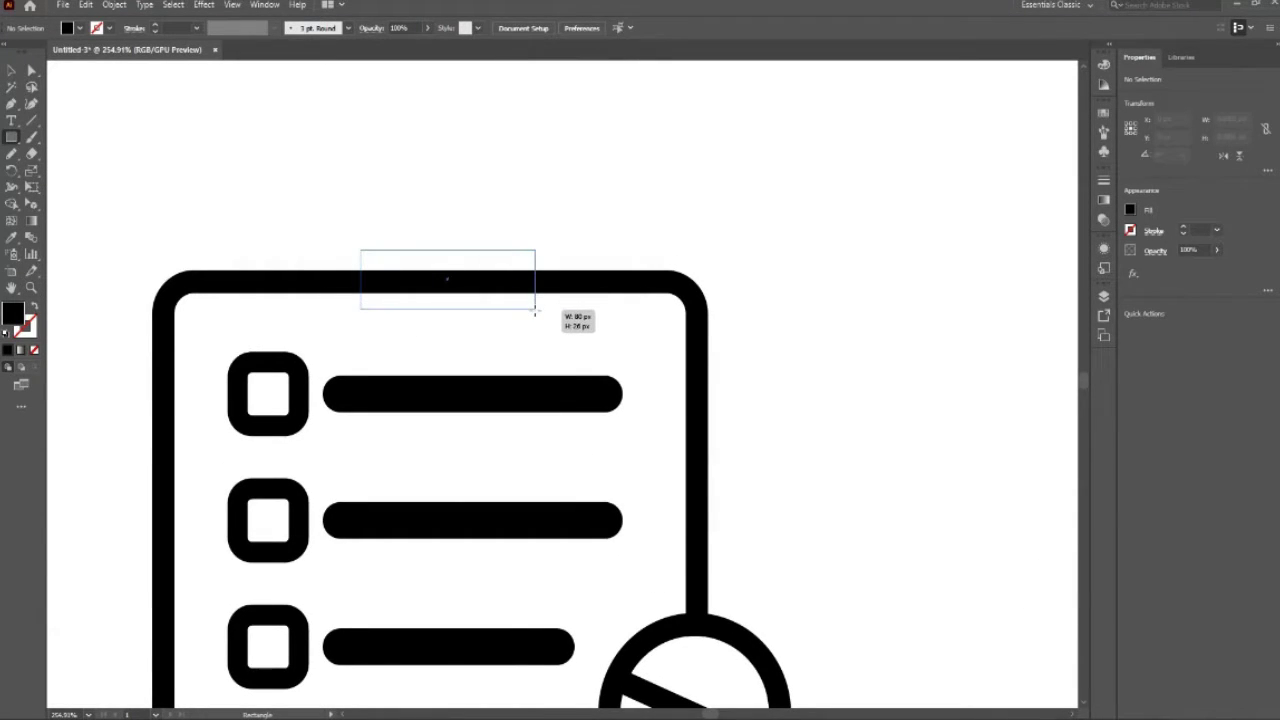
{"action": "key", "text": "v"}
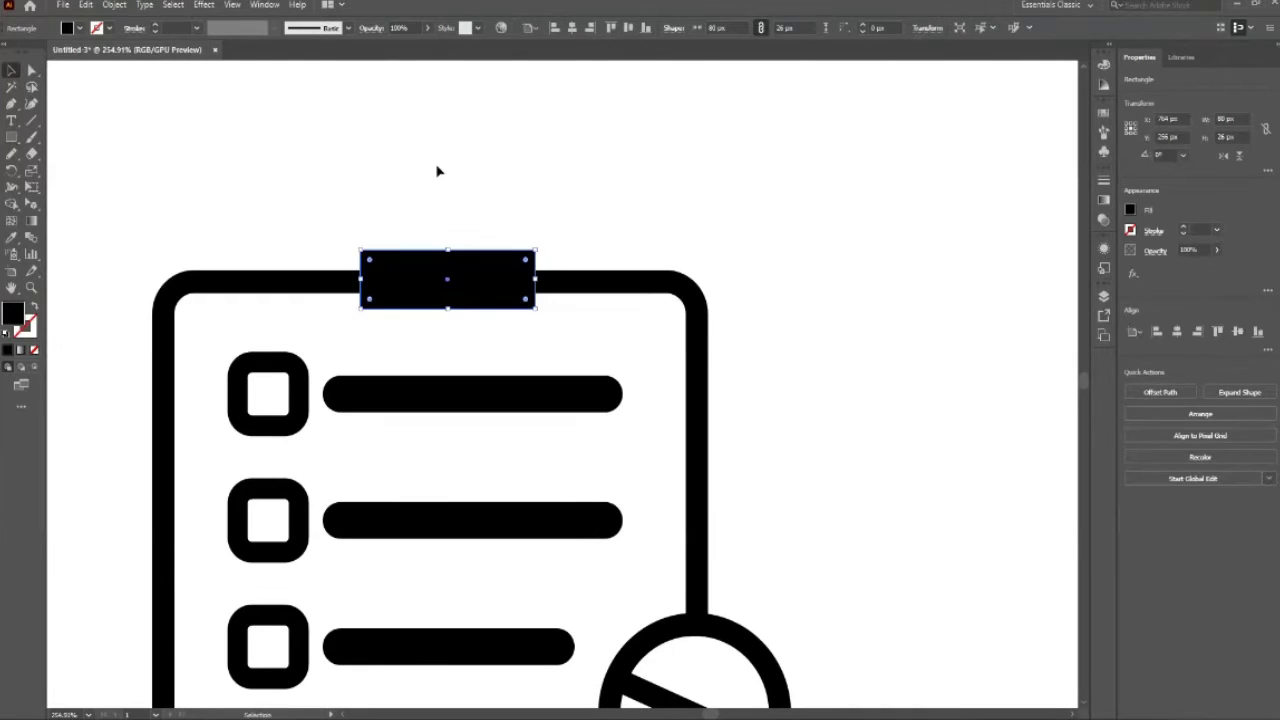
{"action": "left_click", "coordinate": [437, 171]}
{"action": "left_click", "coordinate": [476, 285]}
{"action": "left_click", "coordinate": [621, 280], "text": "shift"}
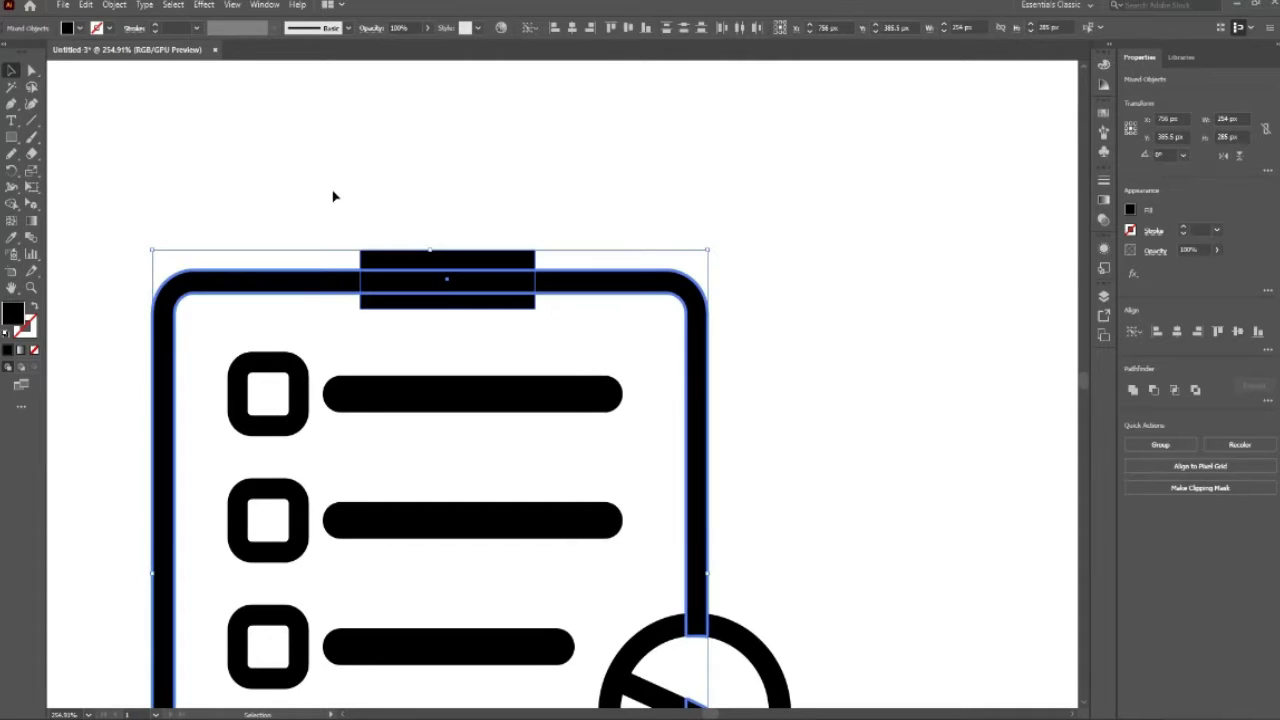
{"action": "left_click", "coordinate": [599, 76]}
{"action": "scroll", "coordinate": [666, 411], "scroll_direction": "up", "scroll_amount": 2}
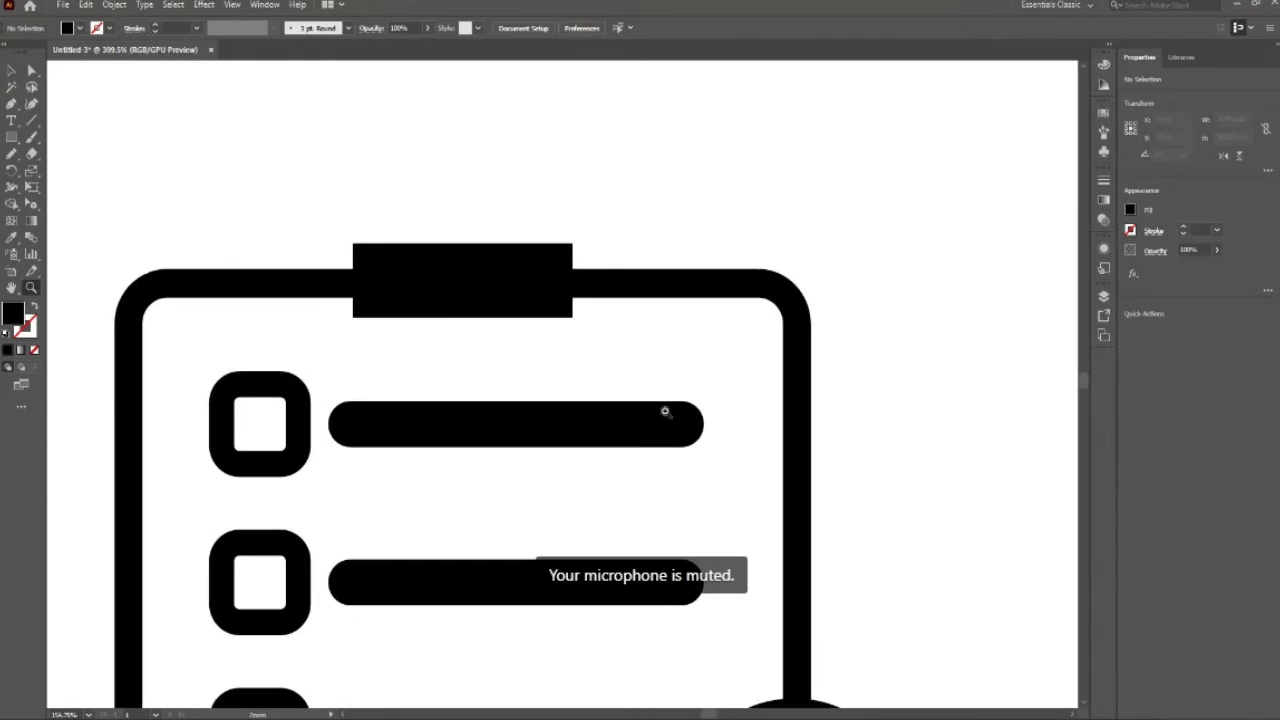
{"action": "scroll", "coordinate": [430, 290], "scroll_direction": "up", "scroll_amount": 1}
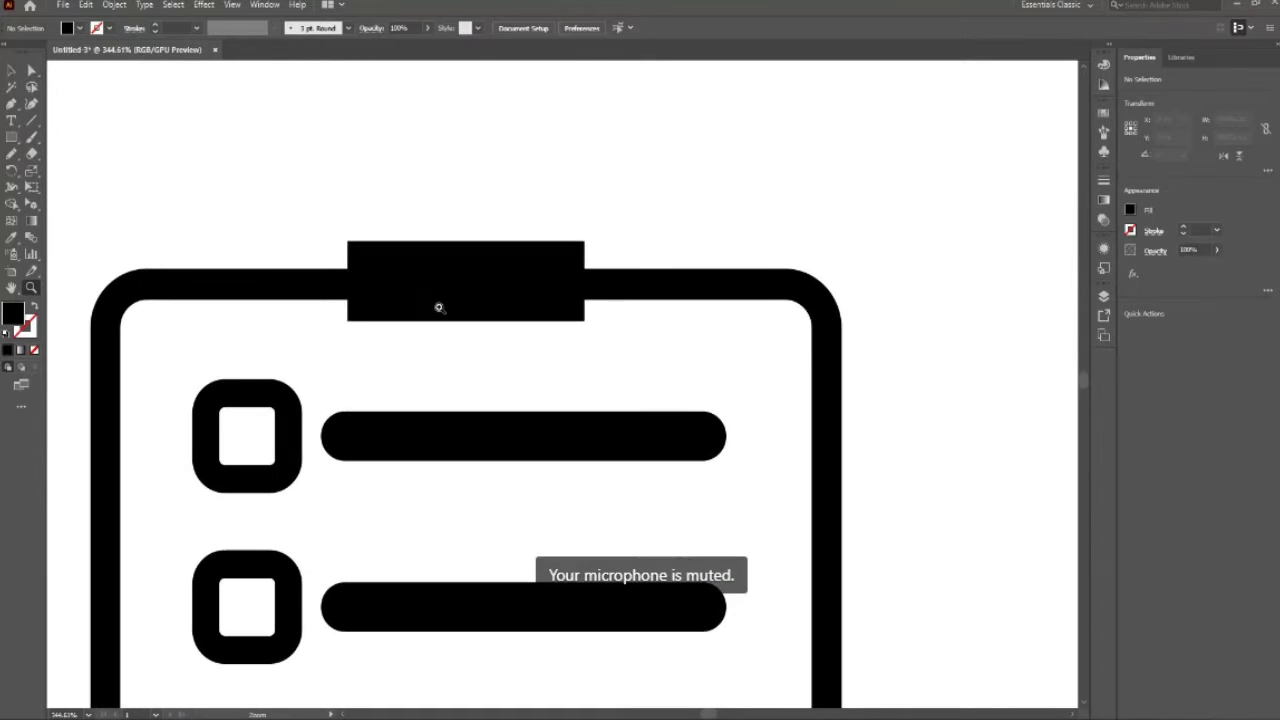
{"action": "left_click", "coordinate": [483, 274]}
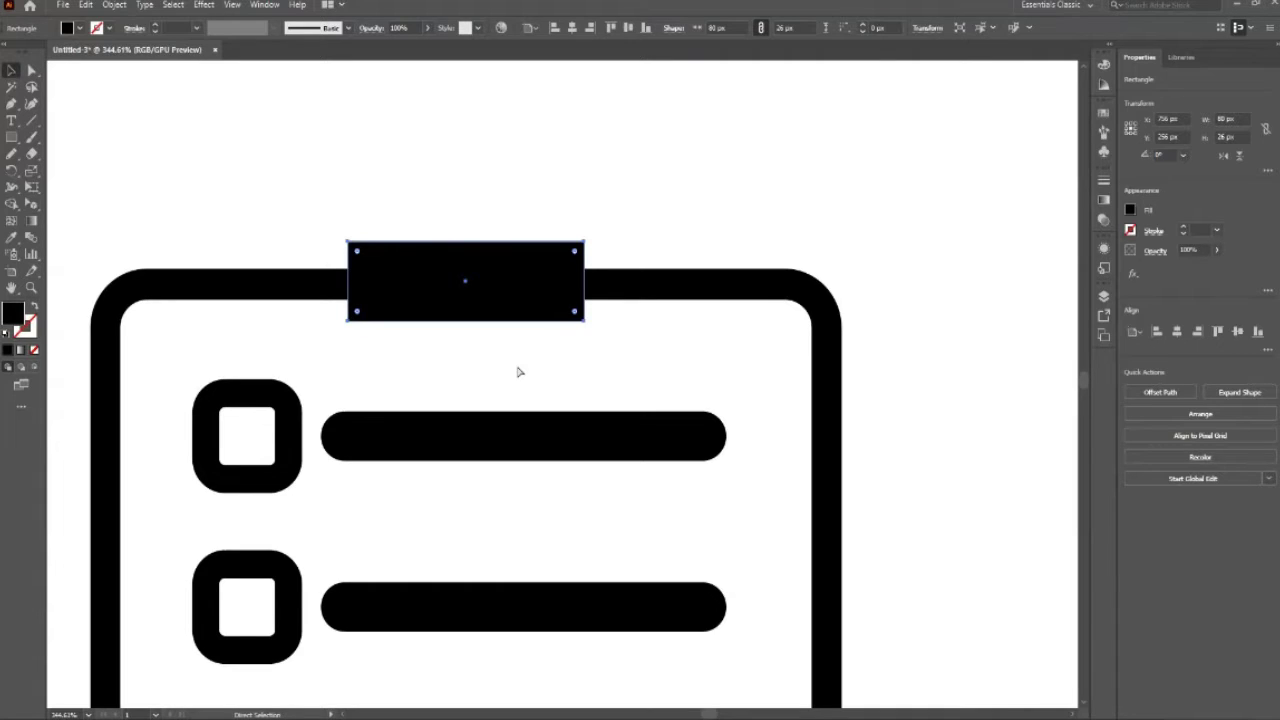
Step: Duplicate the clip rectangle upward, narrow it, and centre it on the lower clip rectangle
{"action": "key", "text": "alt+Up"}
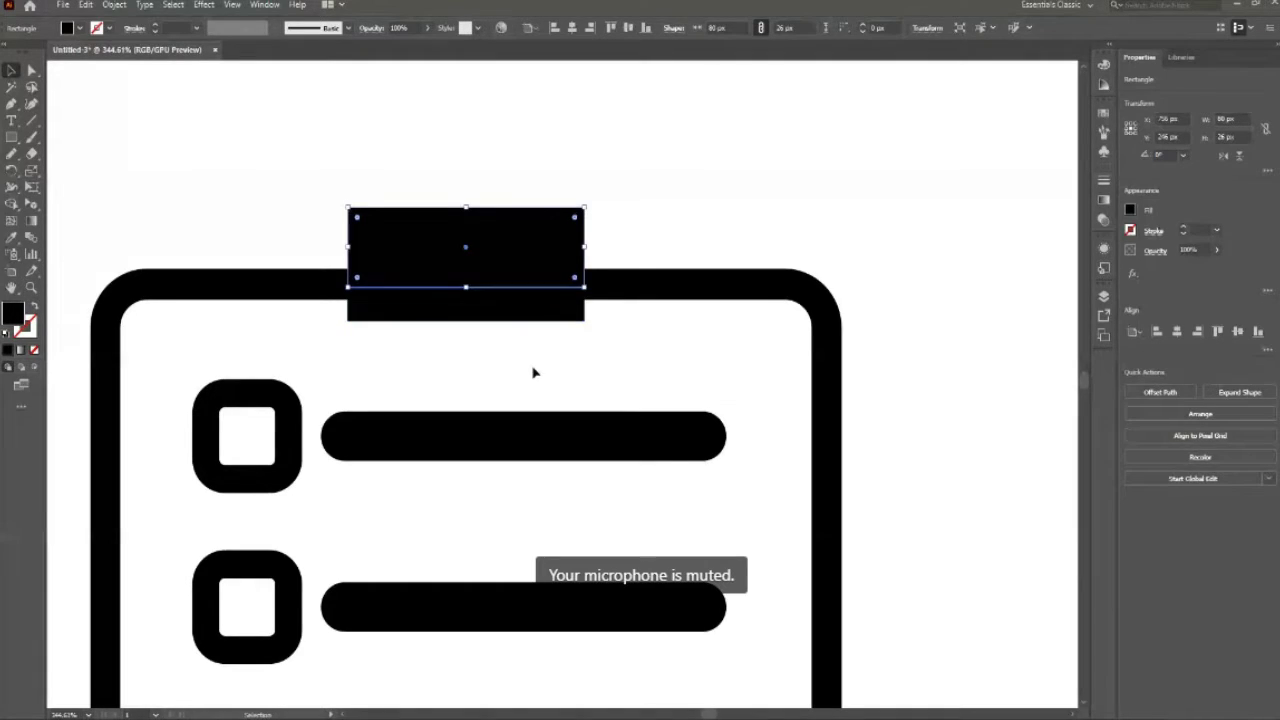
{"action": "left_click_drag", "start_coordinate": [584, 243], "coordinate": [548, 243]}
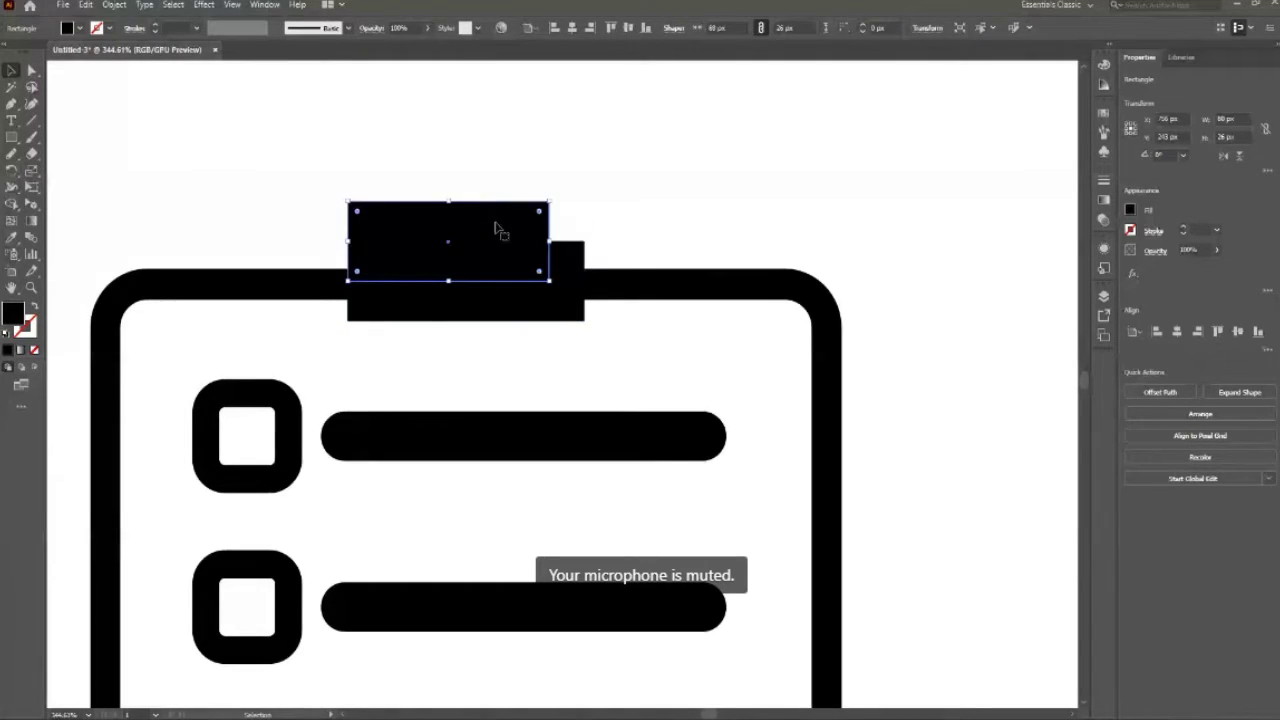
{"action": "mouse_move", "coordinate": [348, 241]}
{"action": "left_mouse_down"}
{"action": "mouse_move", "coordinate": [398, 241]}
{"action": "mouse_move", "coordinate": [377, 241]}
{"action": "left_mouse_up"}
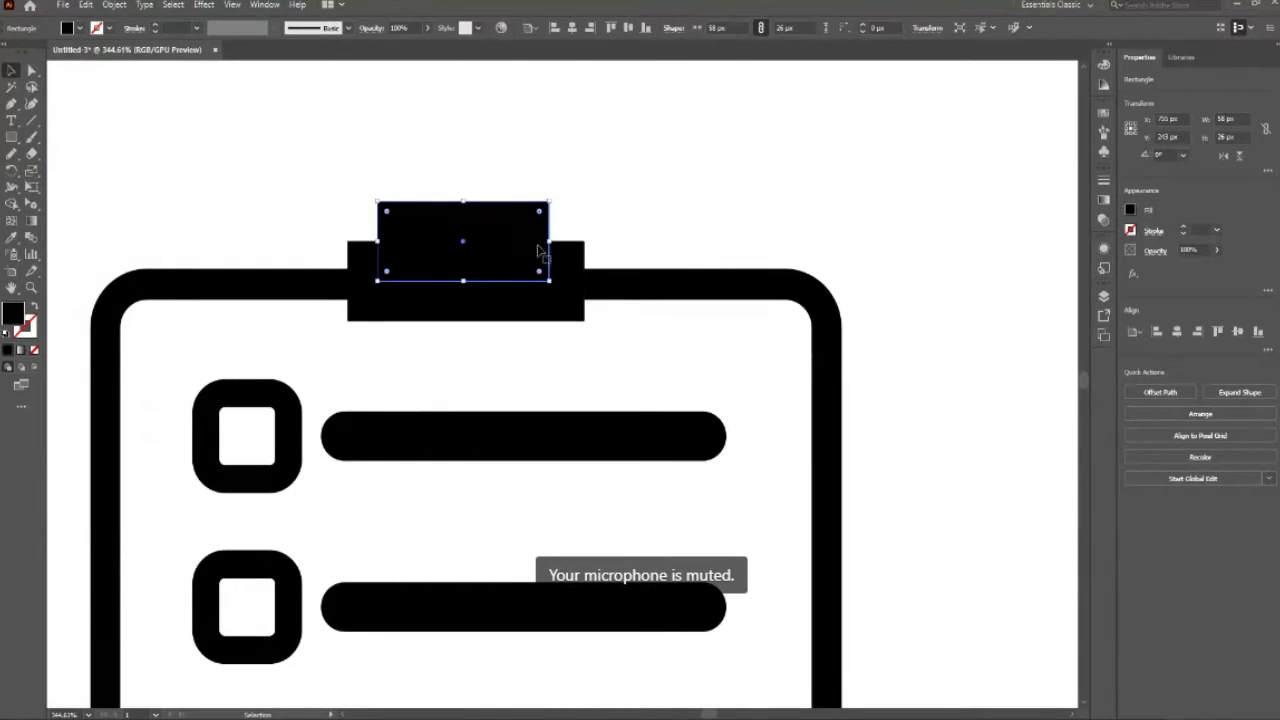
{"action": "left_click_drag", "start_coordinate": [550, 242], "coordinate": [557, 242]}
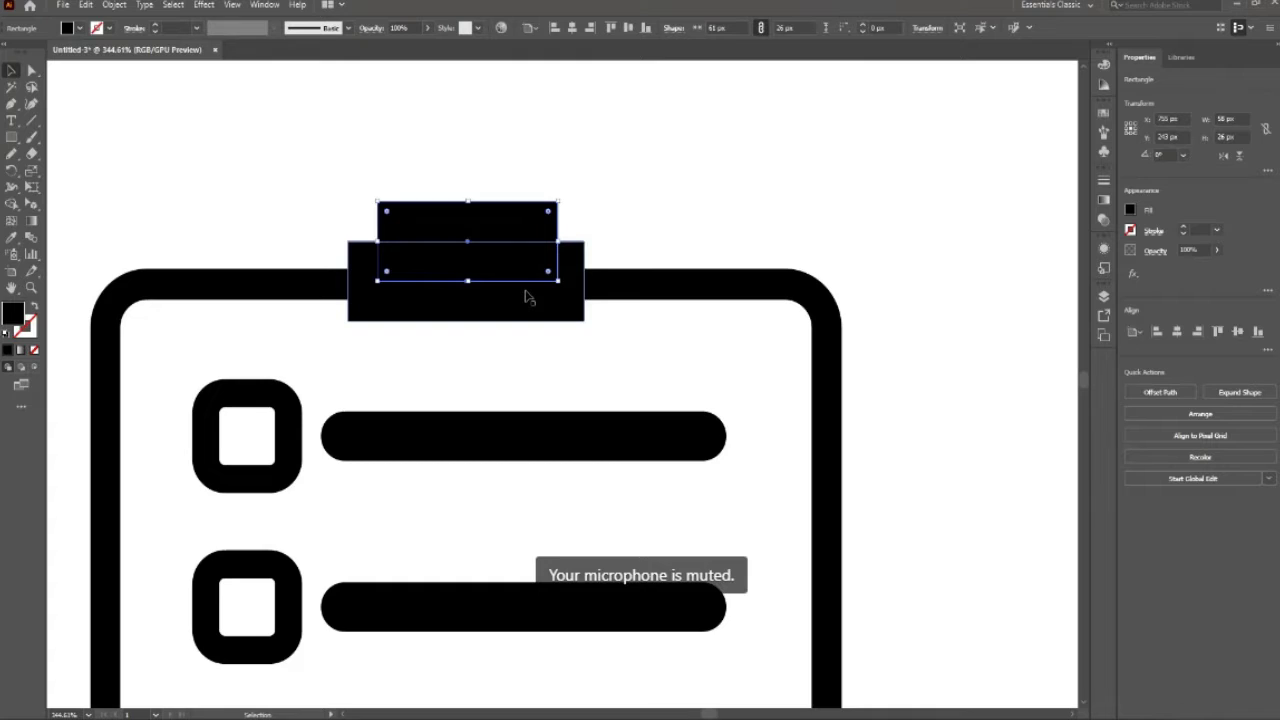
{"action": "left_click", "coordinate": [528, 297], "text": "shift"}
{"action": "left_click", "coordinate": [471, 304]}
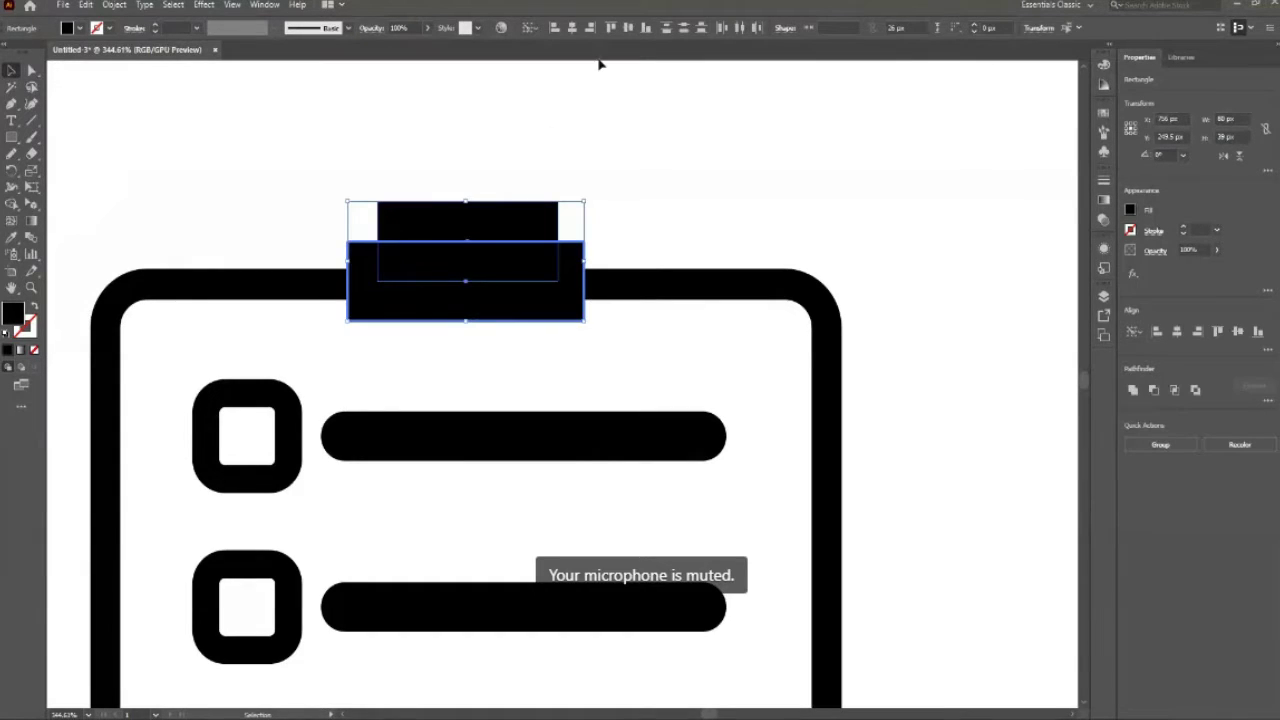
{"action": "left_click", "coordinate": [570, 30]}
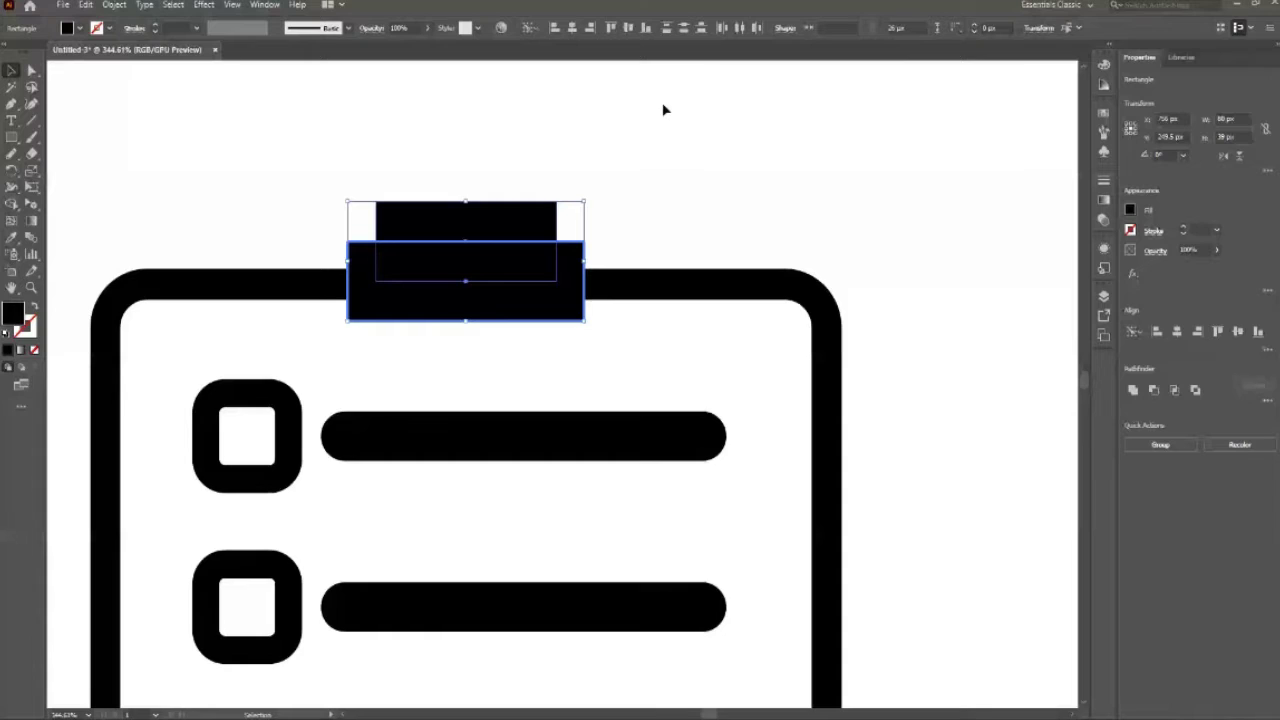
Step: Round the upper rectangle's top corners into a cap, then zoom out over the icons
{"action": "left_click", "coordinate": [405, 248]}
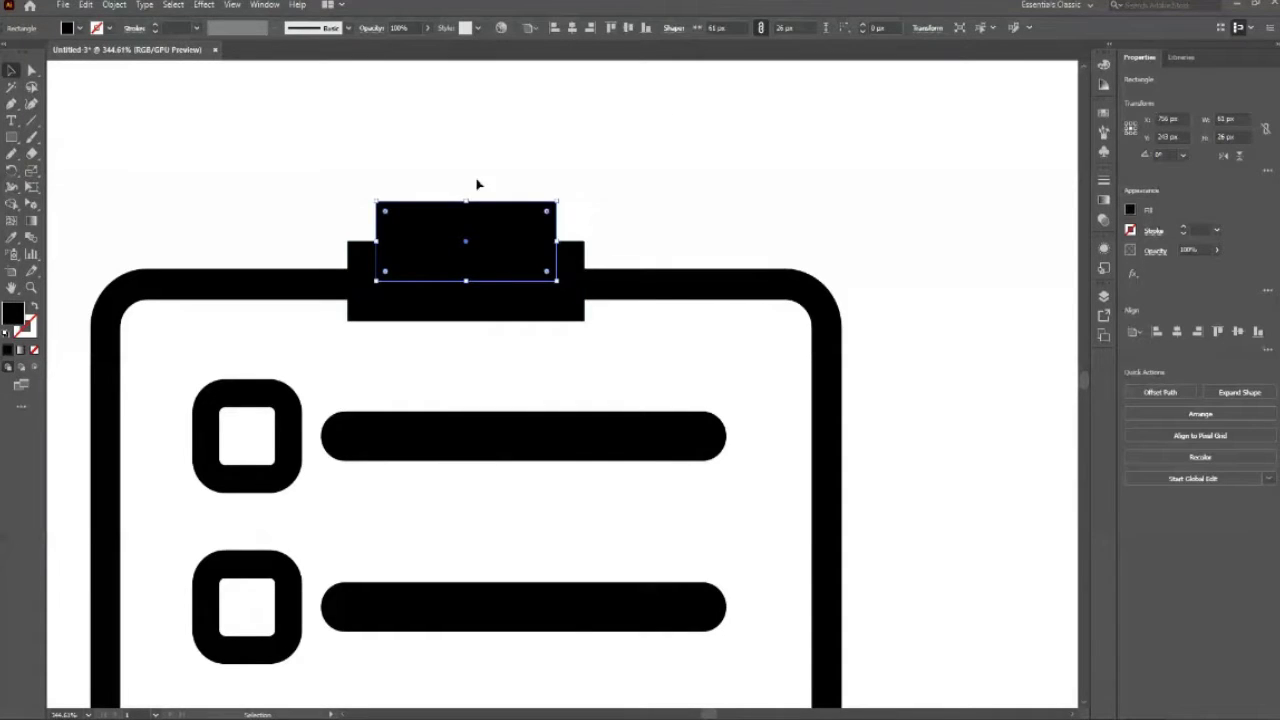
{"action": "key", "text": "a"}
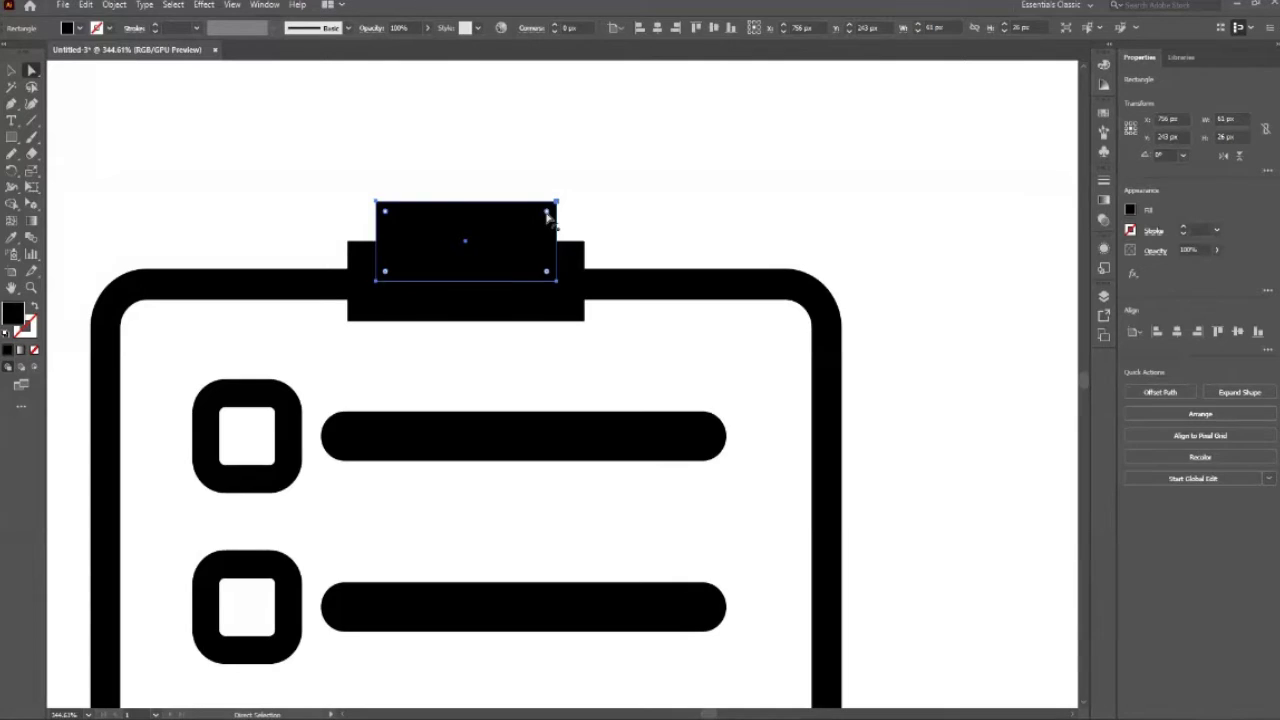
{"action": "left_click_drag", "start_coordinate": [547, 212], "coordinate": [540, 236]}
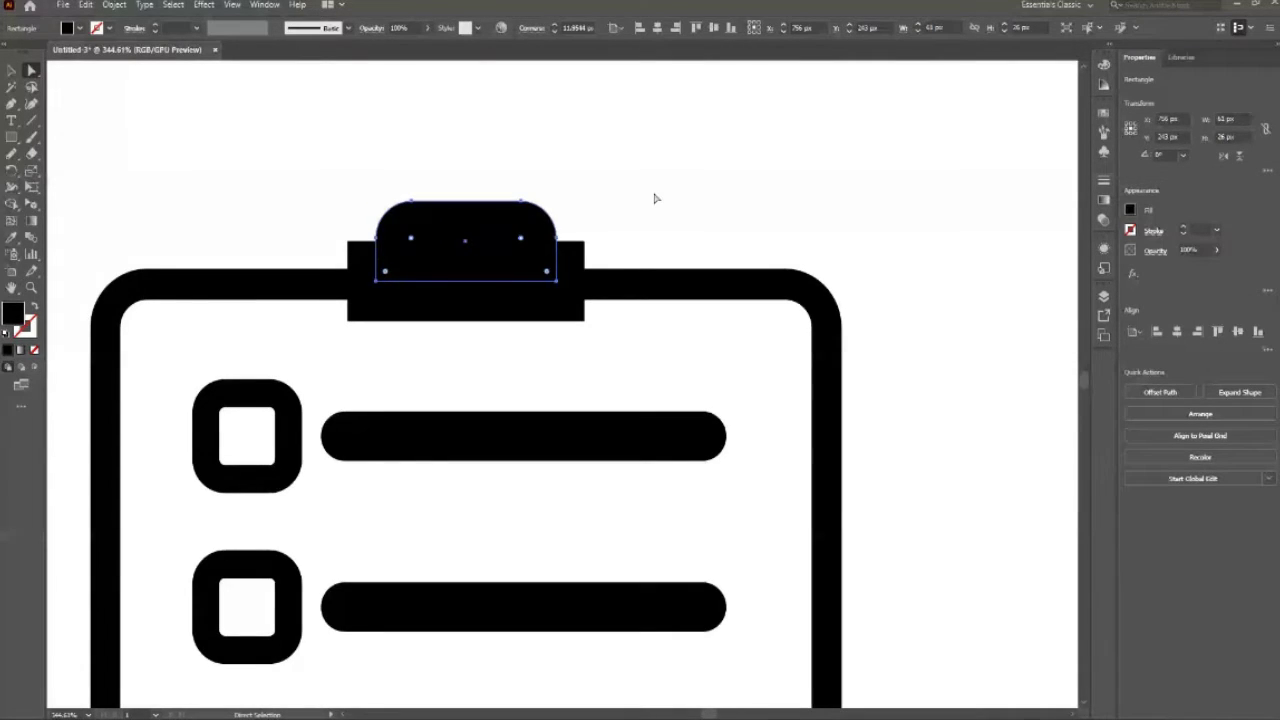
{"action": "left_click", "coordinate": [579, 198]}
{"action": "mouse_move", "coordinate": [579, 198]}
{"action": "left_mouse_down"}
{"action": "mouse_move", "coordinate": [413, 240]}
{"action": "mouse_move", "coordinate": [587, 236]}
{"action": "left_mouse_up"}
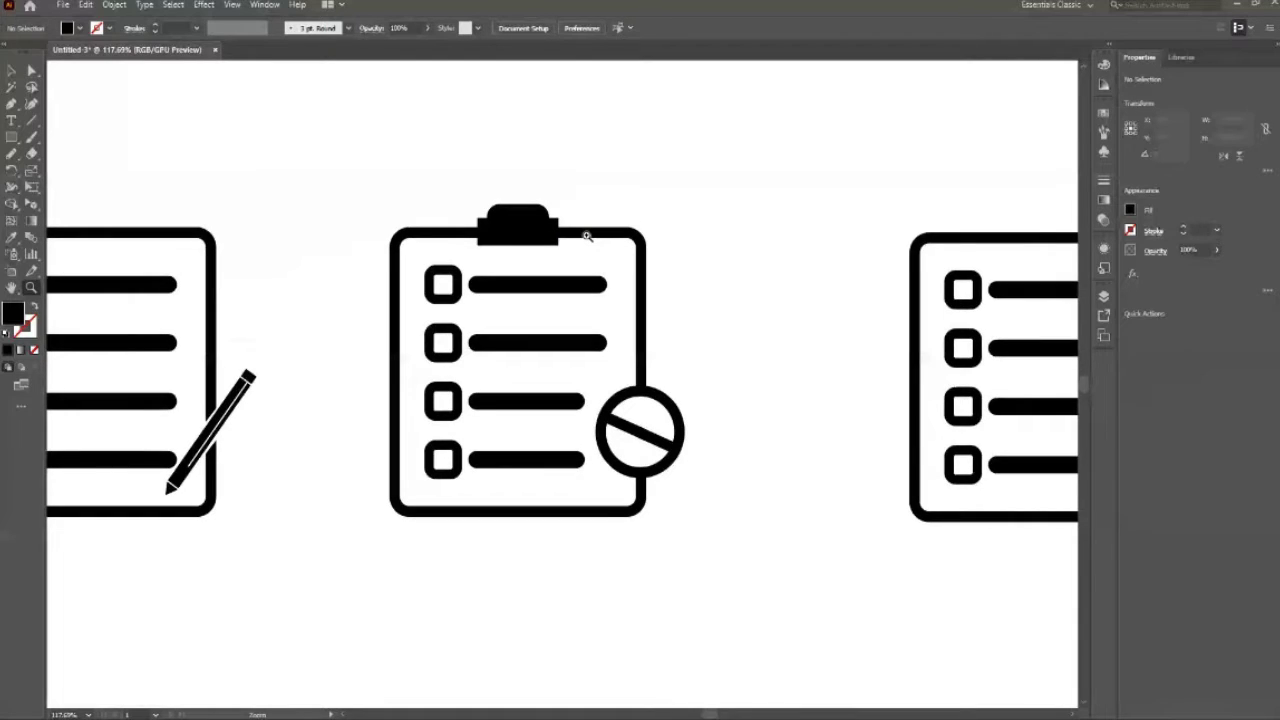
{"action": "left_click_drag", "start_coordinate": [505, 230], "coordinate": [597, 316]}
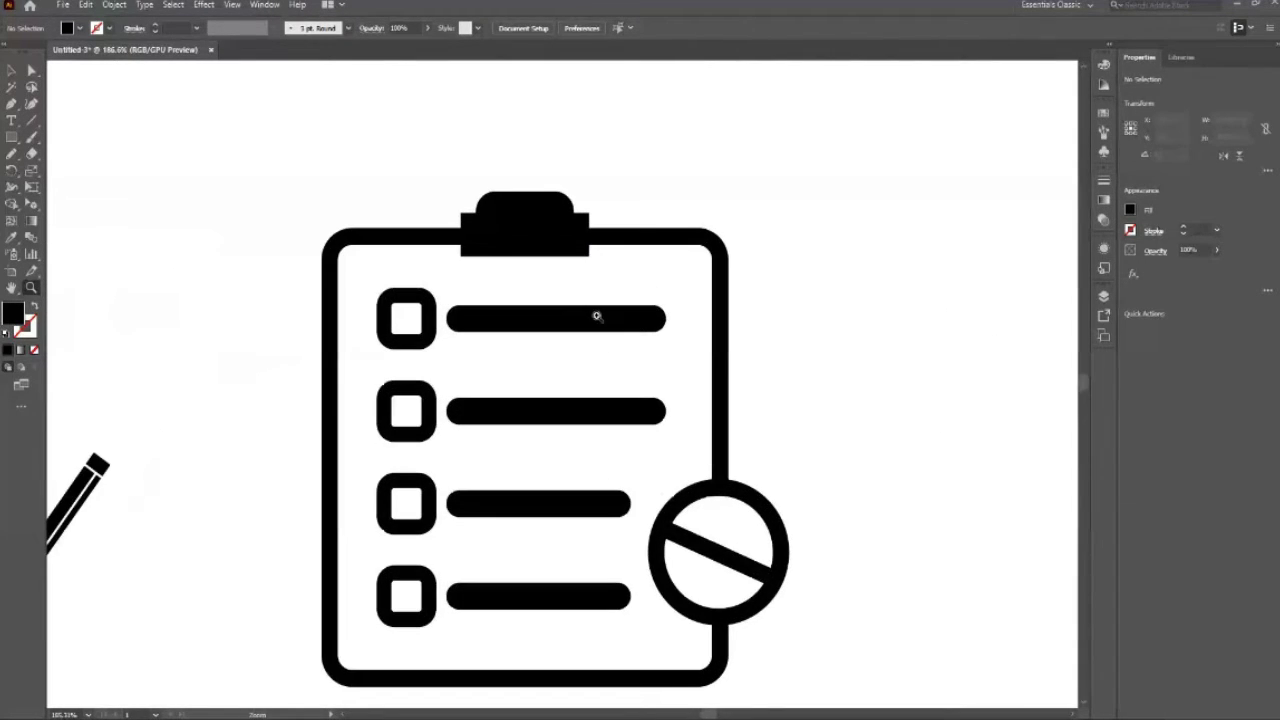
{"action": "left_click_drag", "start_coordinate": [550, 224], "coordinate": [591, 277]}
{"action": "key", "text": "v"}
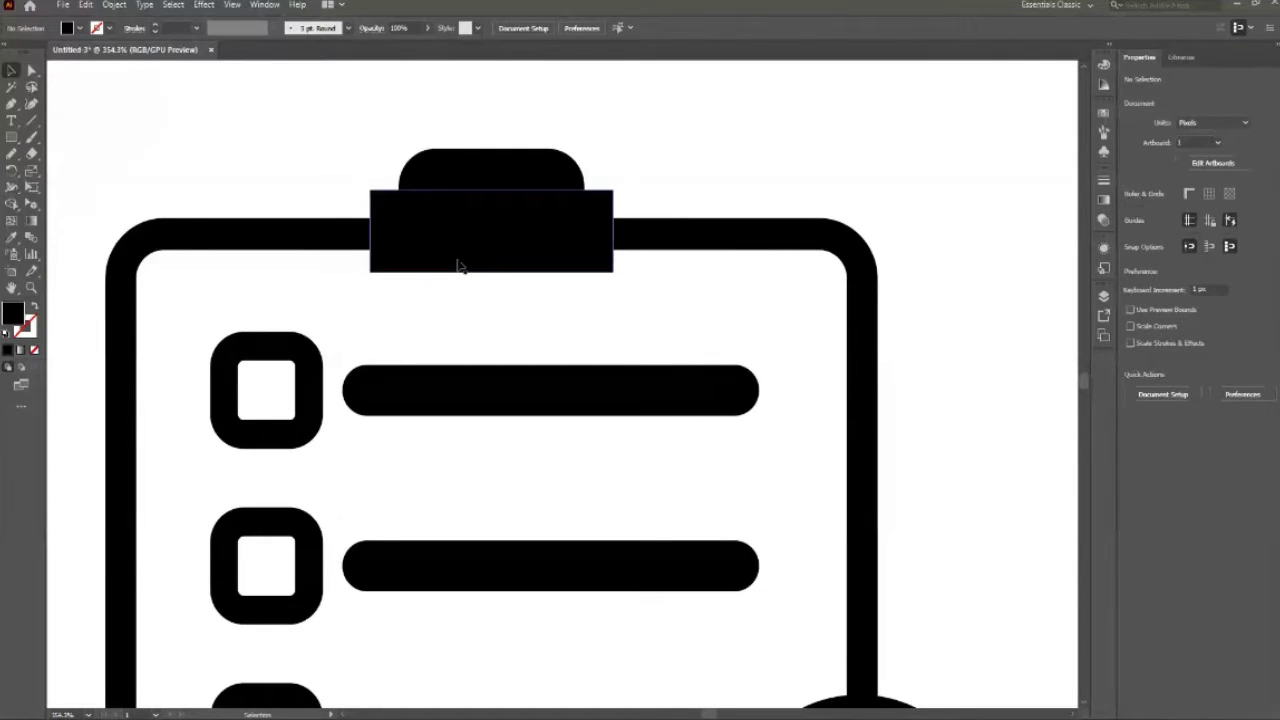
{"action": "left_click", "coordinate": [459, 265]}
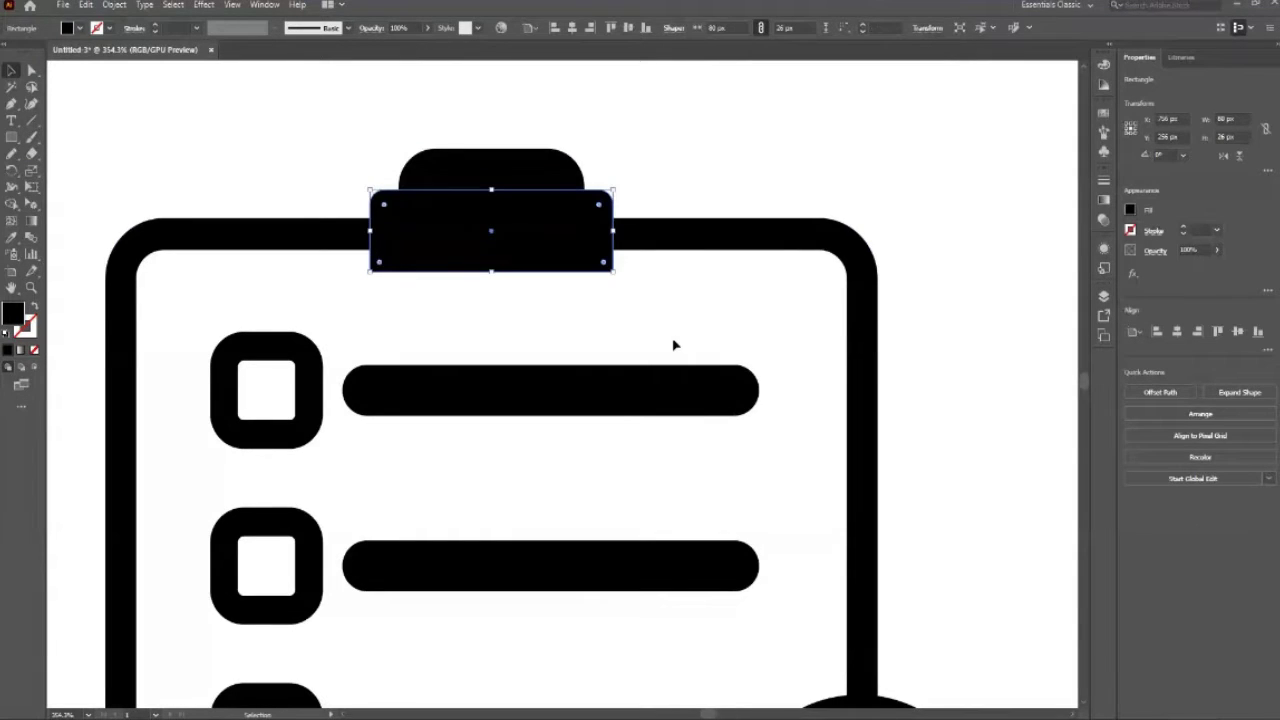
{"action": "left_click", "coordinate": [642, 303]}
{"action": "key", "text": "z"}
{"action": "left_click_drag", "start_coordinate": [642, 303], "coordinate": [358, 420]}
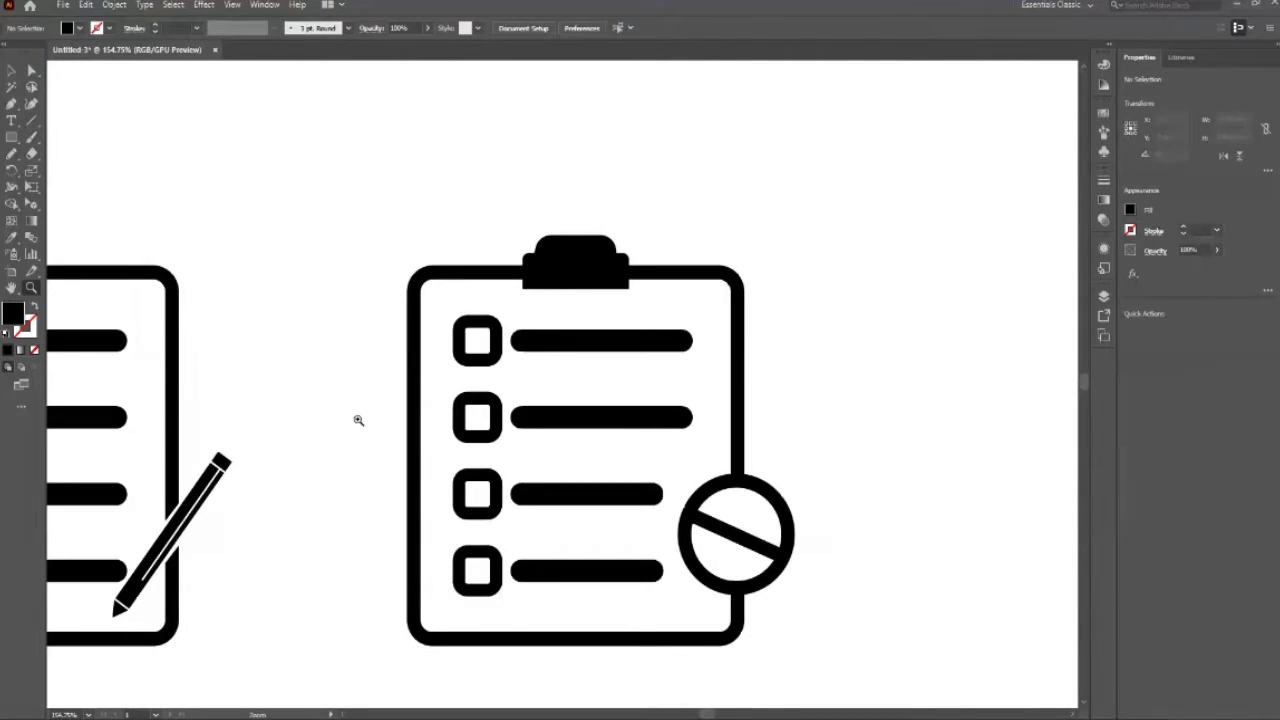
{"action": "left_click_drag", "start_coordinate": [677, 275], "coordinate": [800, 387]}
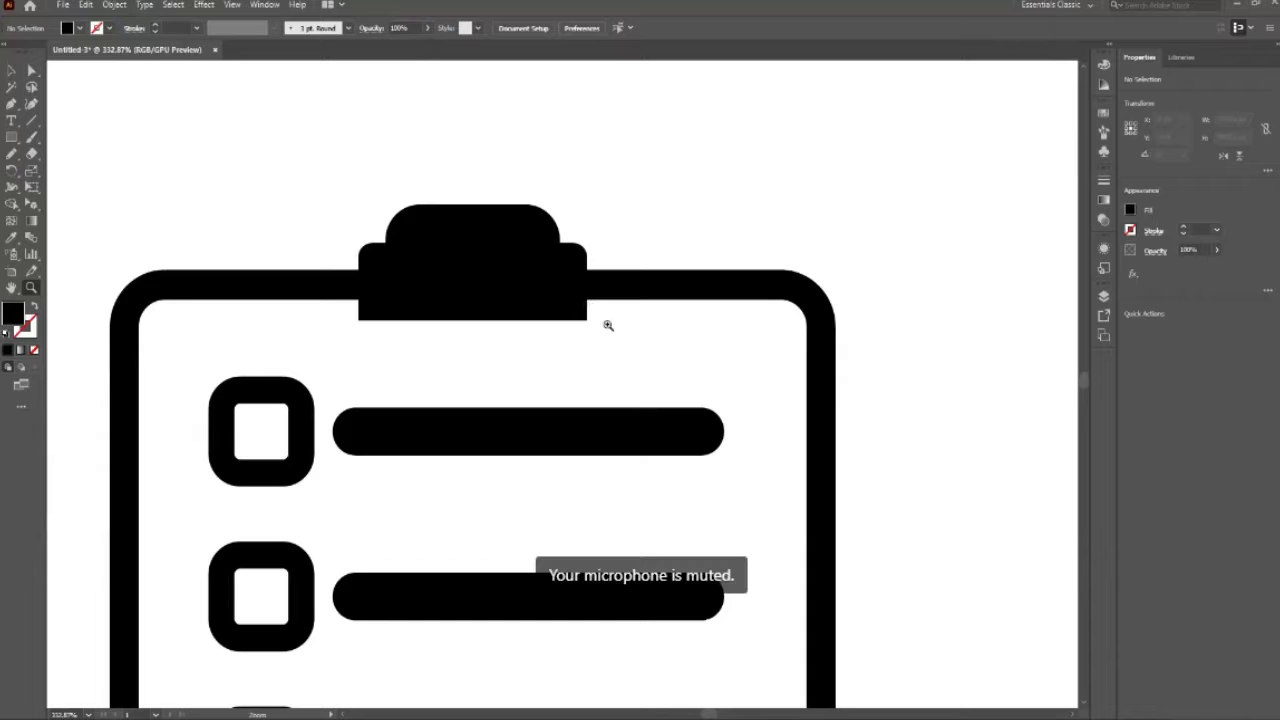
{"action": "key", "text": "v"}
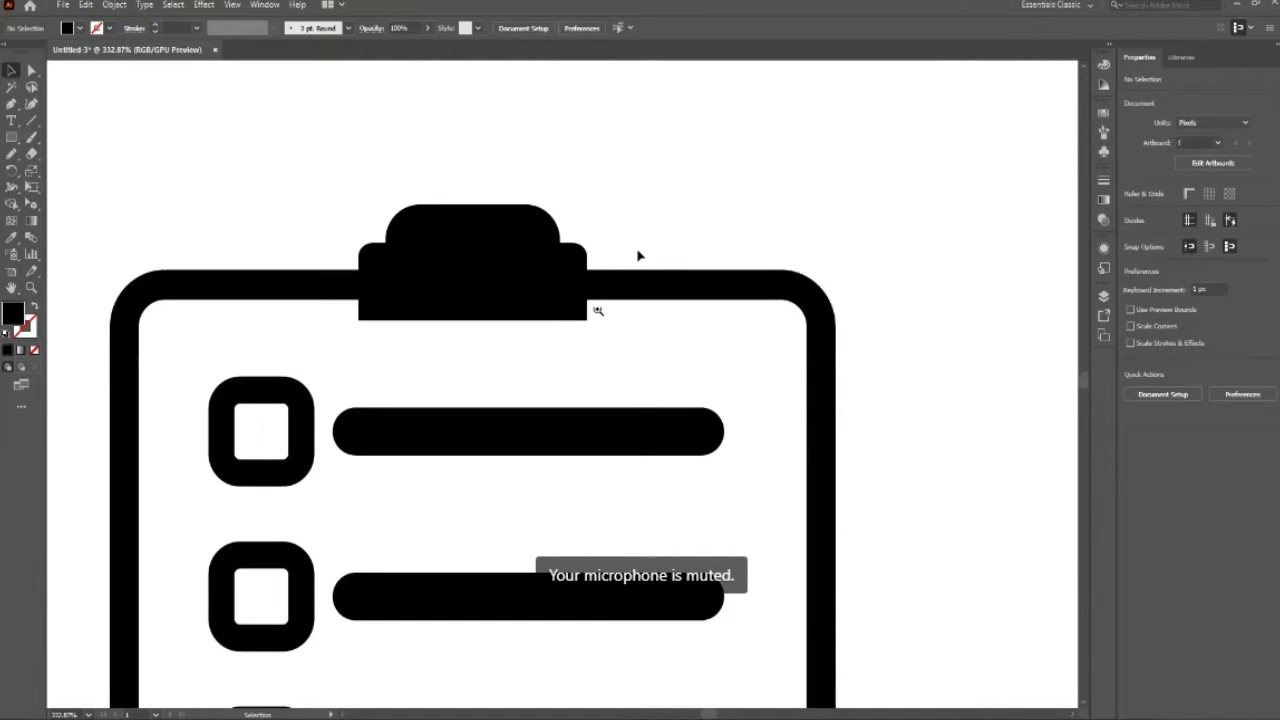
{"action": "key", "text": "m"}
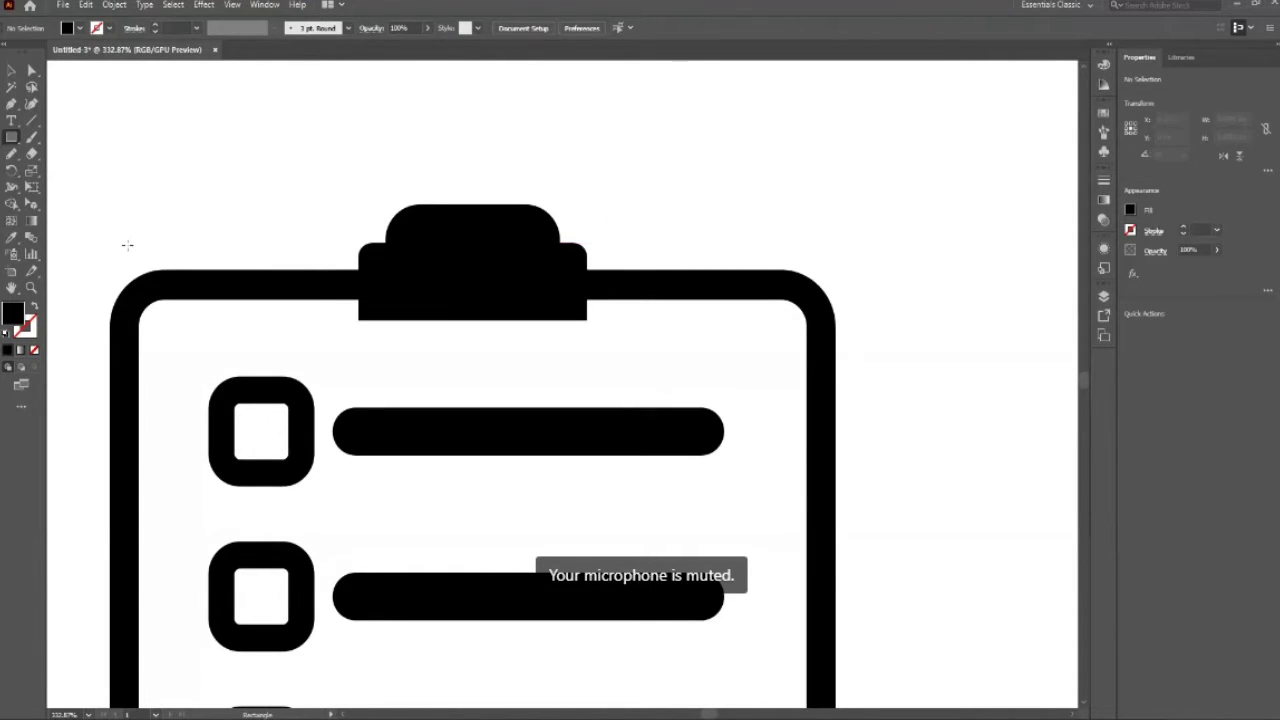
Step: Draw a thin vertical bar crossing the clipboard's top edge against the clip's right side
{"action": "left_click_drag", "start_coordinate": [601, 219], "coordinate": [624, 367]}
{"action": "key", "text": "v"}
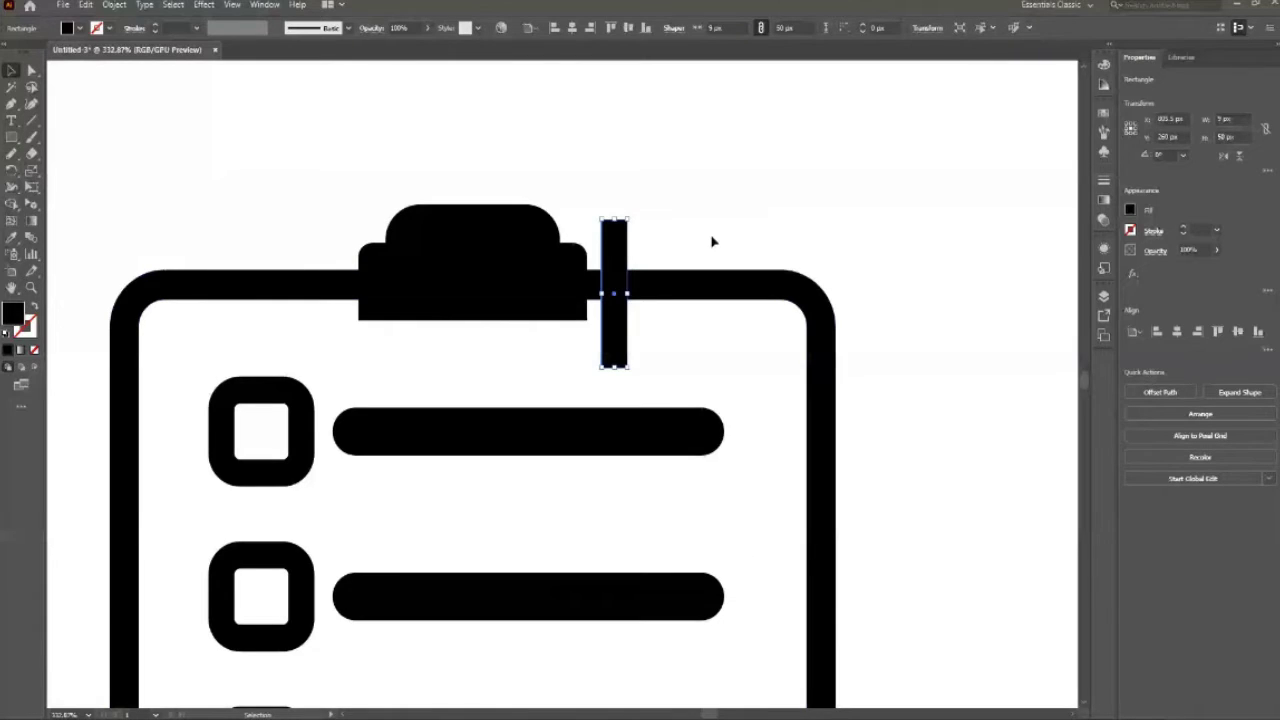
{"action": "key", "text": "Left"}
{"action": "key", "text": "Left"}
{"action": "key", "text": "Left"}
{"action": "key", "text": "Left"}
{"action": "key", "text": "Left"}
{"action": "key", "text": "Left"}
{"action": "key", "text": "Left"}
{"action": "key", "text": "Left"}
{"action": "key", "text": "Left"}
{"action": "key", "text": "Left"}
{"action": "key", "text": "Left"}
{"action": "key", "text": "Left"}
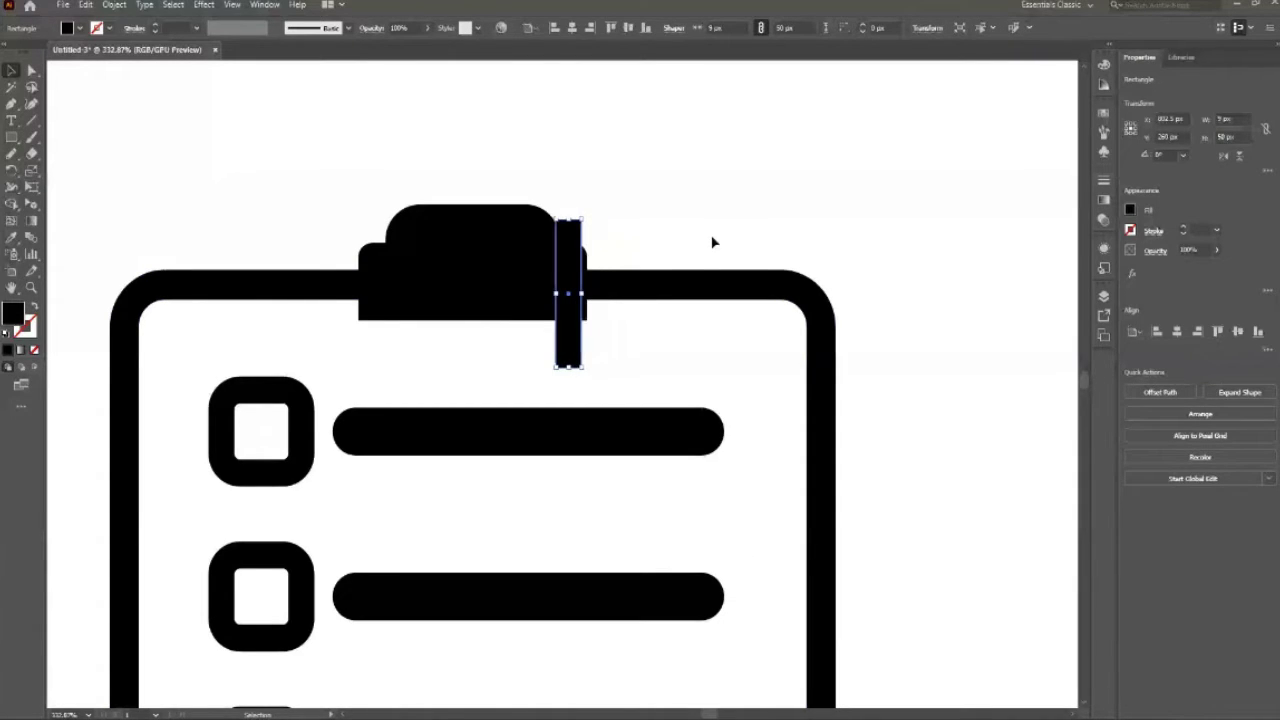
{"action": "key", "text": "Right"}
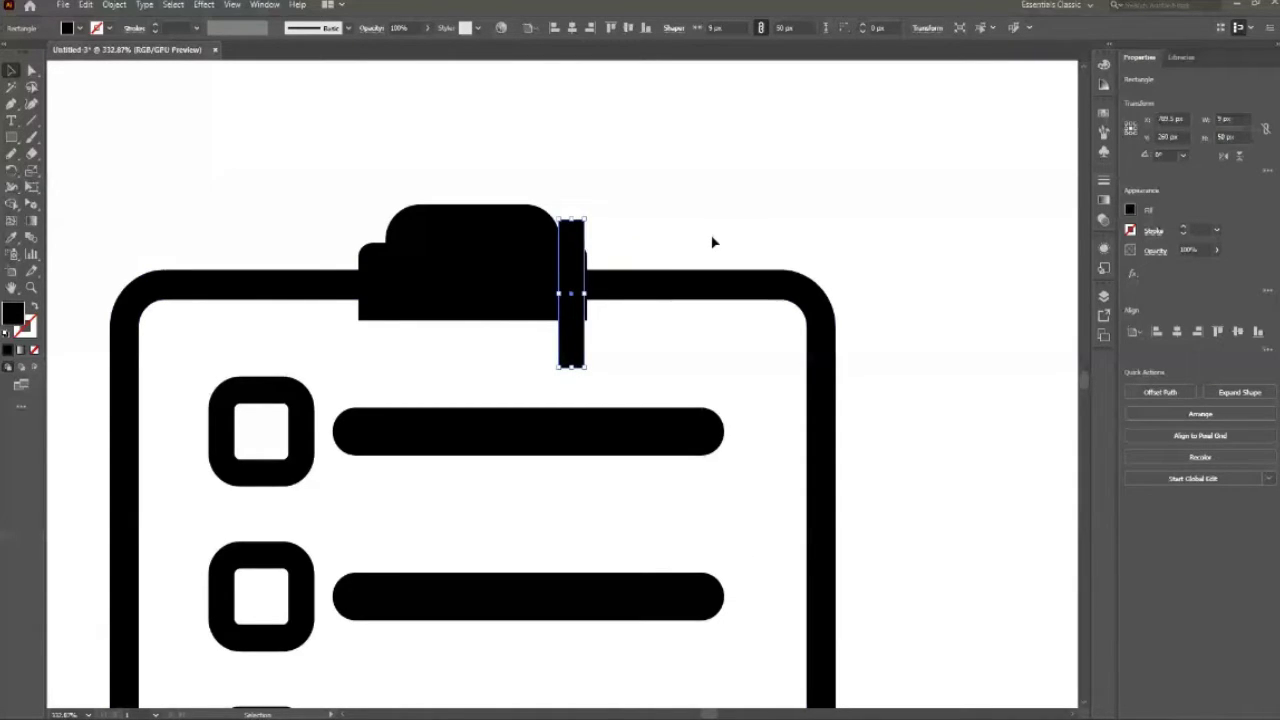
{"action": "key", "text": "Right"}
{"action": "key", "text": "Right"}
{"action": "key", "text": "Right"}
{"action": "key", "text": "Right"}
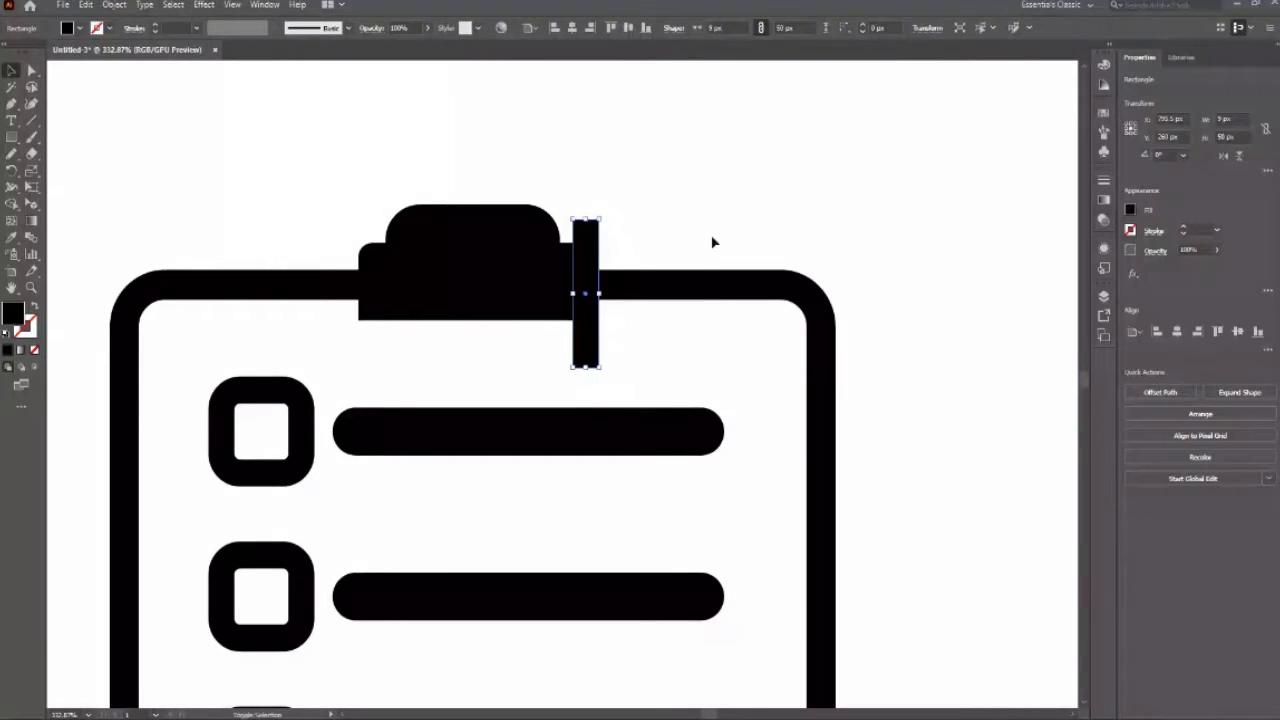
Step: Copy the bar to the clip's left side, fine-tune both bars, and add the clipboard outline
{"action": "key", "text": "shift+Left"}
{"action": "key", "text": "shift+Left"}
{"action": "key", "text": "shift+Left"}
{"action": "key", "text": "Left"}
{"action": "key", "text": "Left"}
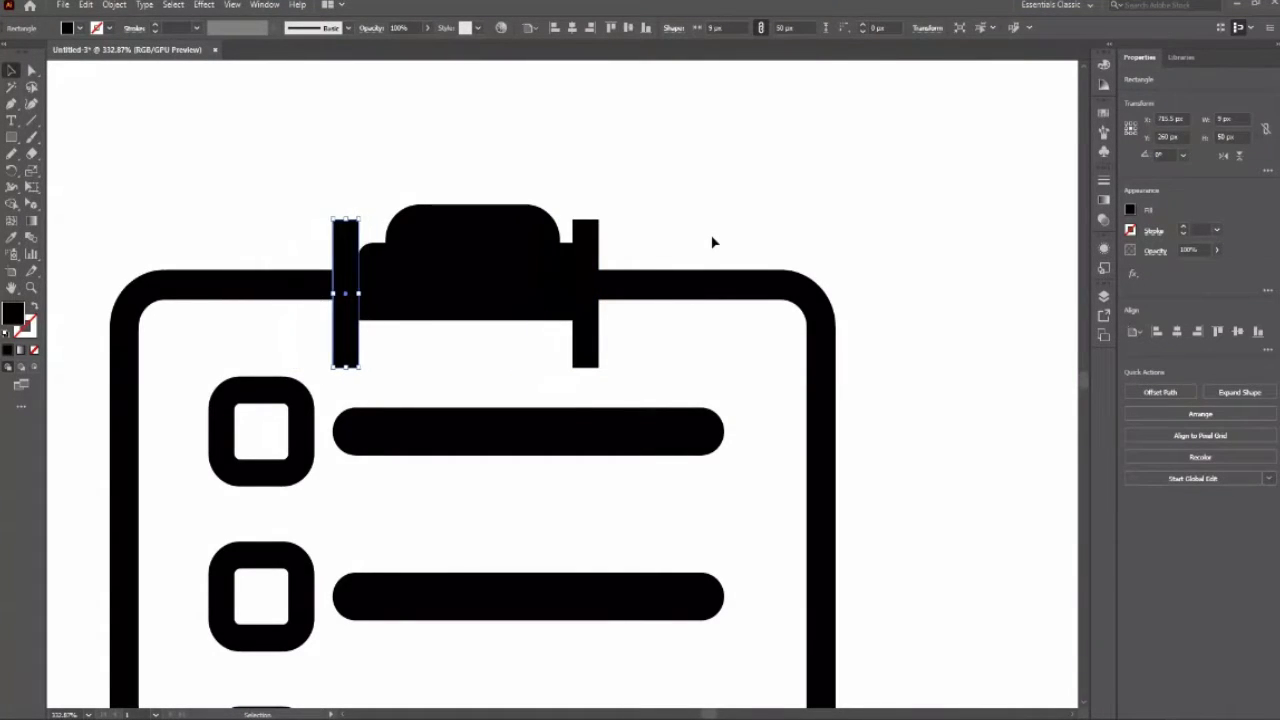
{"action": "key", "text": "Left"}
{"action": "key", "text": "Left"}
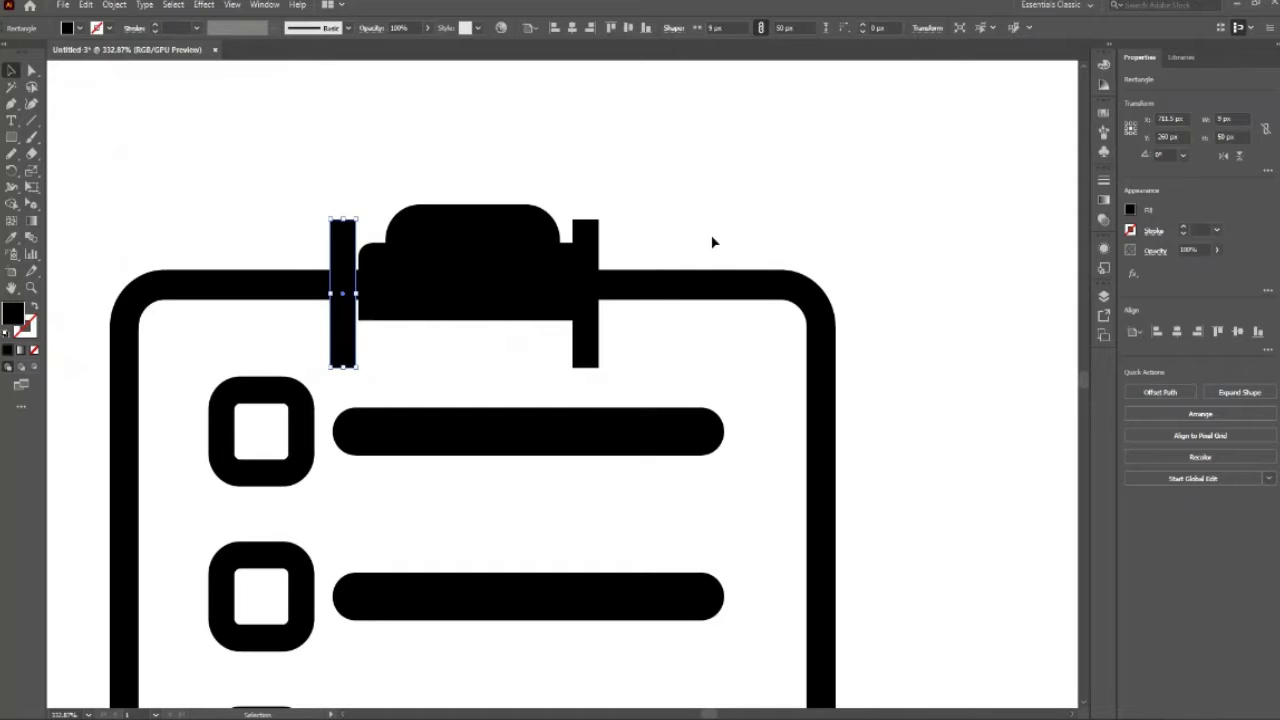
{"action": "key", "text": "Right"}
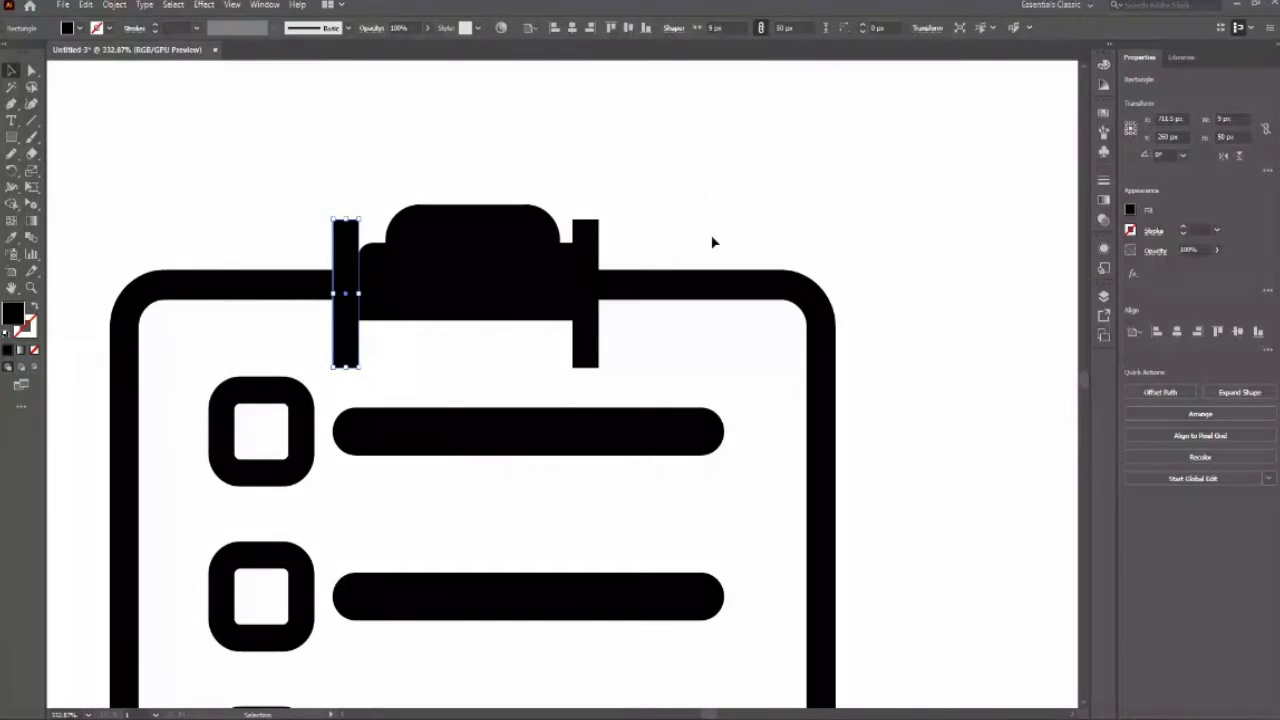
{"action": "left_click", "coordinate": [578, 346]}
{"action": "key", "text": "Right"}
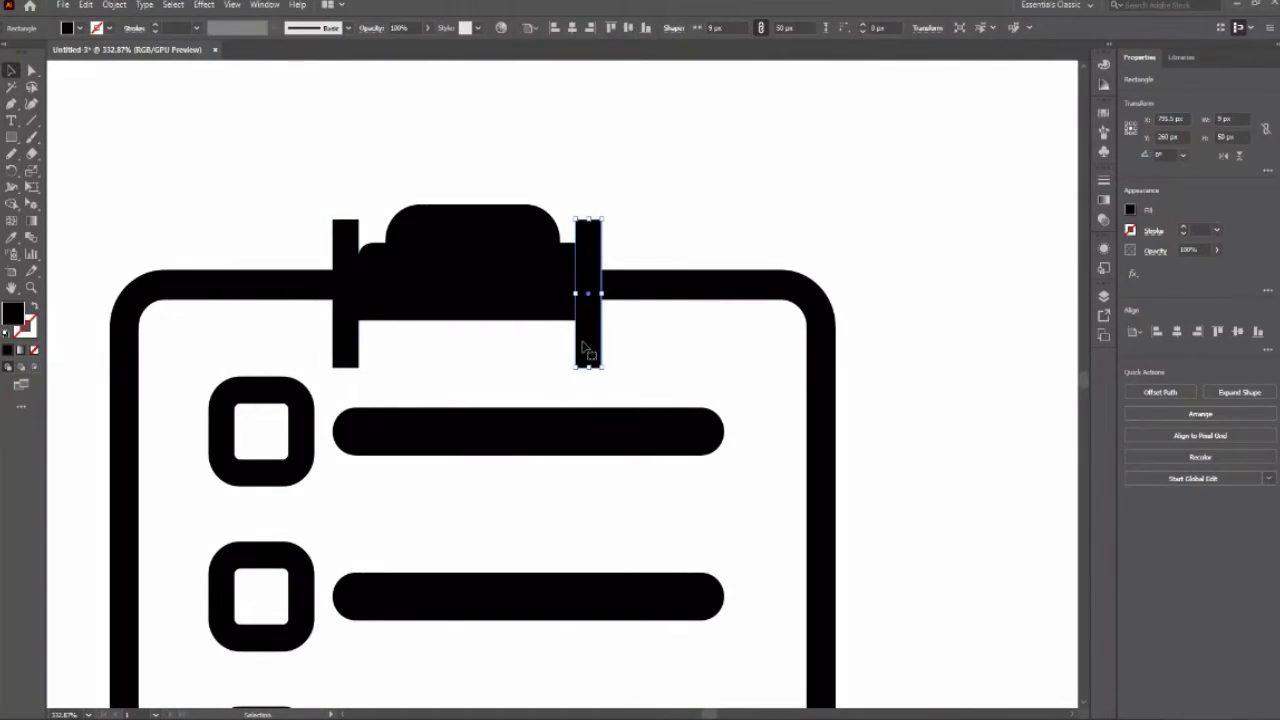
{"action": "key", "text": "Right"}
{"action": "key", "text": "Right"}
{"action": "key", "text": "Right"}
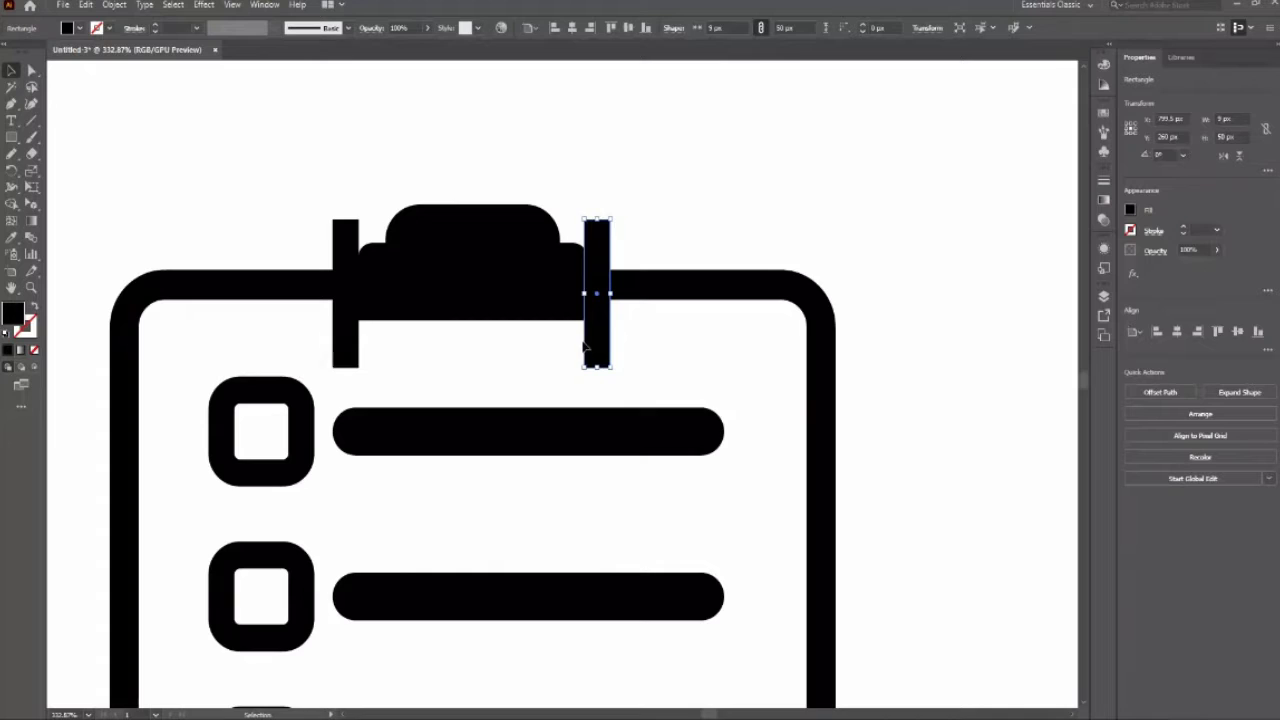
{"action": "left_click", "coordinate": [691, 291], "text": "shift"}
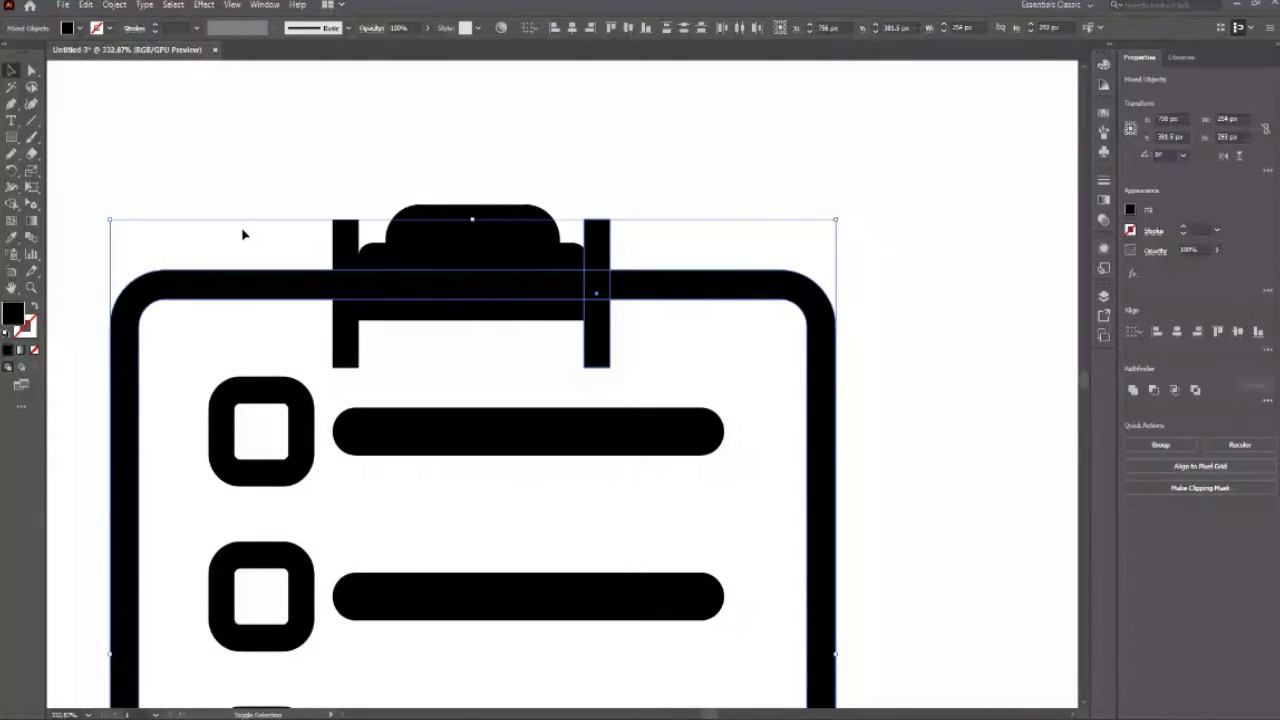
Step: Remove the two overlap squares where the bars cross the clipboard's top edge with Shape Builder
{"action": "key", "text": "shift+m"}
{"action": "left_click", "coordinate": [345, 285], "text": "alt"}
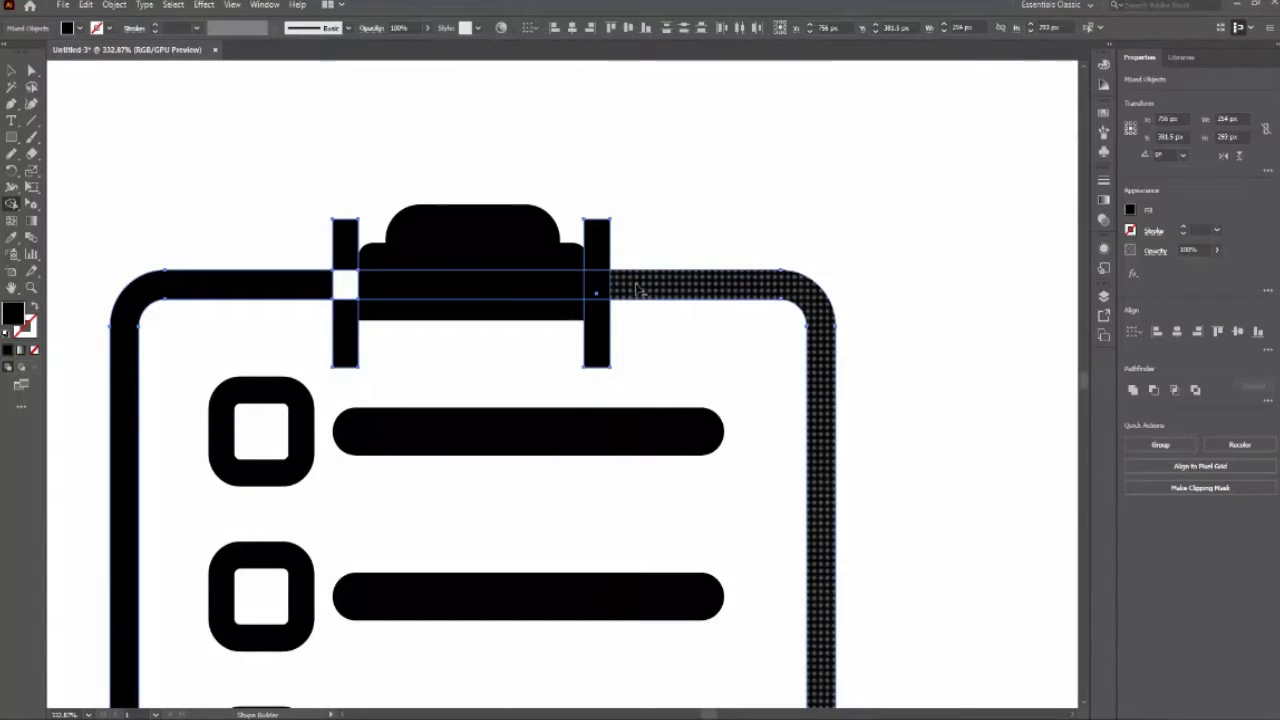
{"action": "left_click", "coordinate": [595, 285], "text": "alt"}
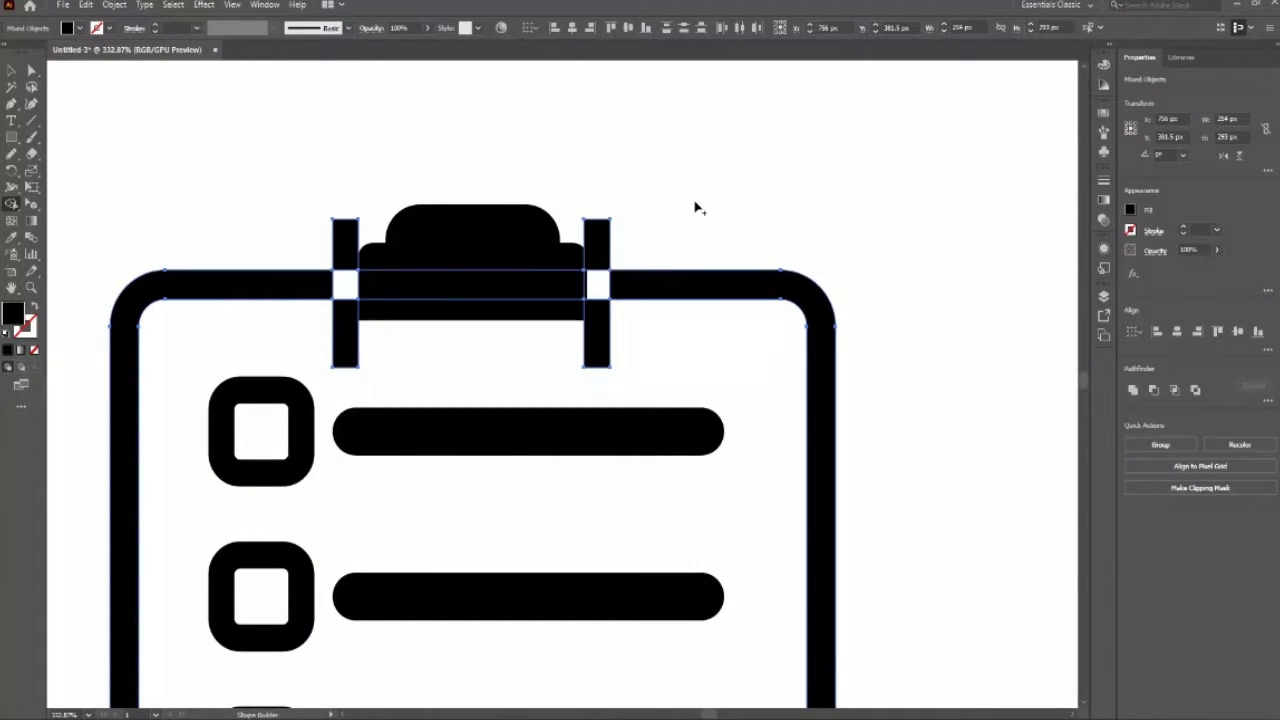
Step: Delete the leftover pieces of both bars and fit the whole artboard in view
{"action": "key", "text": "v"}
{"action": "left_click", "coordinate": [694, 206]}
{"action": "left_click", "coordinate": [603, 250]}
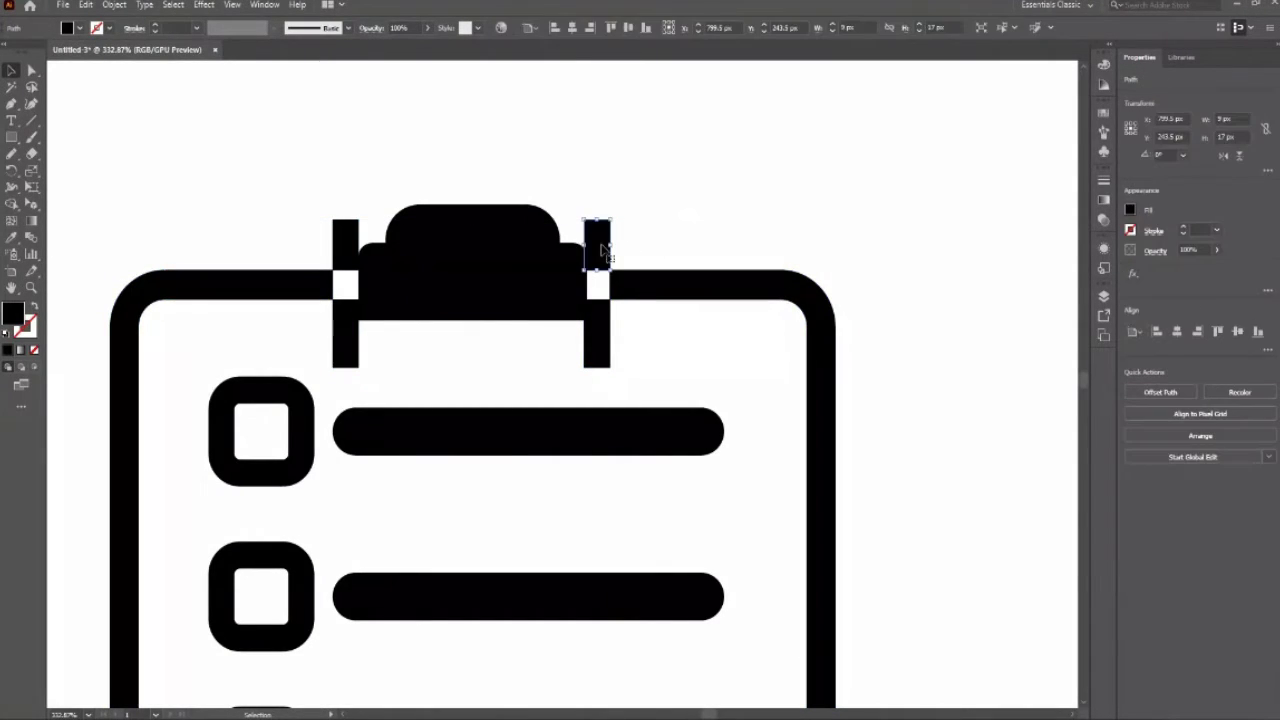
{"action": "key", "text": "Delete"}
{"action": "left_click", "coordinate": [601, 330]}
{"action": "key", "text": "Delete"}
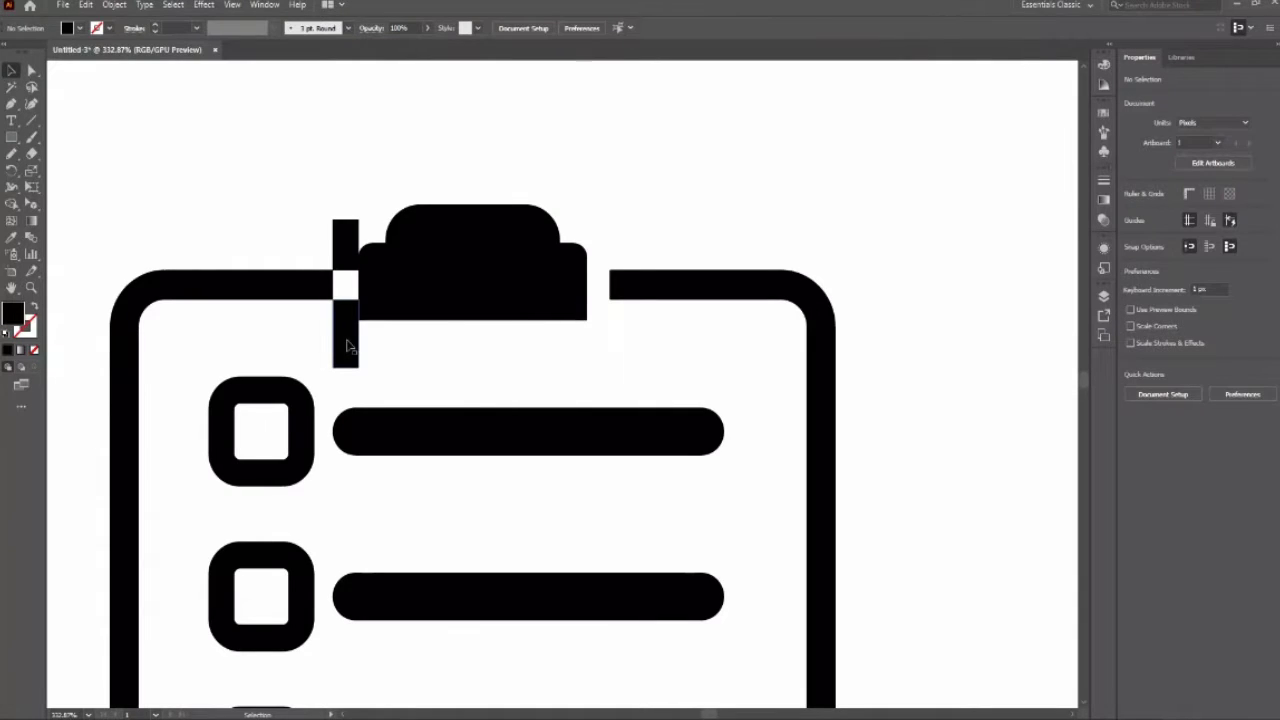
{"action": "left_click", "coordinate": [346, 345]}
{"action": "key", "text": "Delete"}
{"action": "key", "text": "z"}
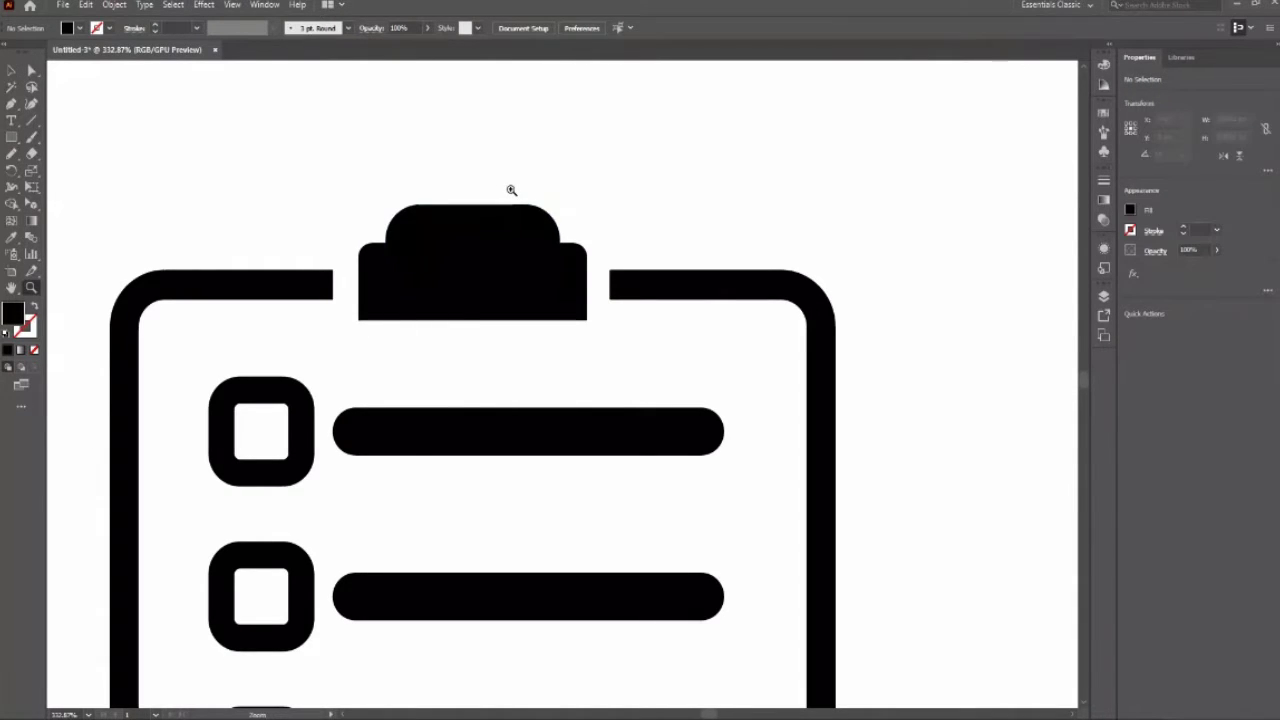
{"action": "key", "text": "ctrl+0"}
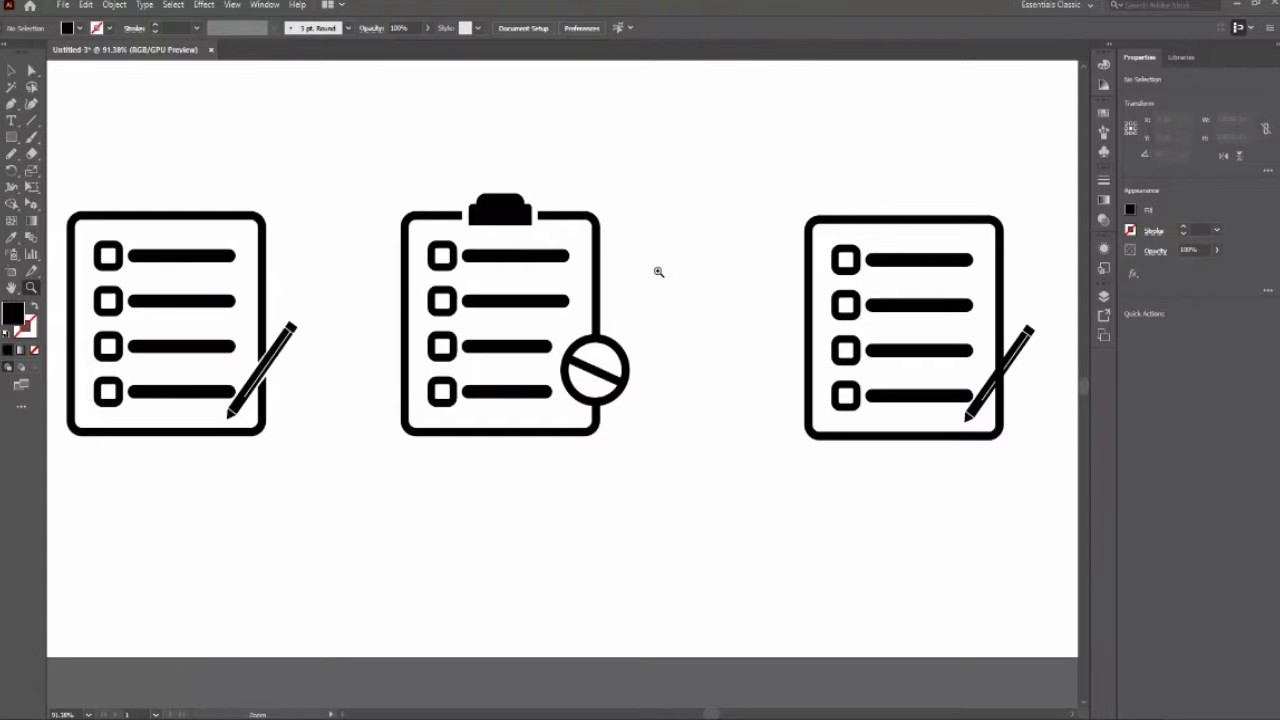
{"action": "key", "text": "ctrl+minus"}
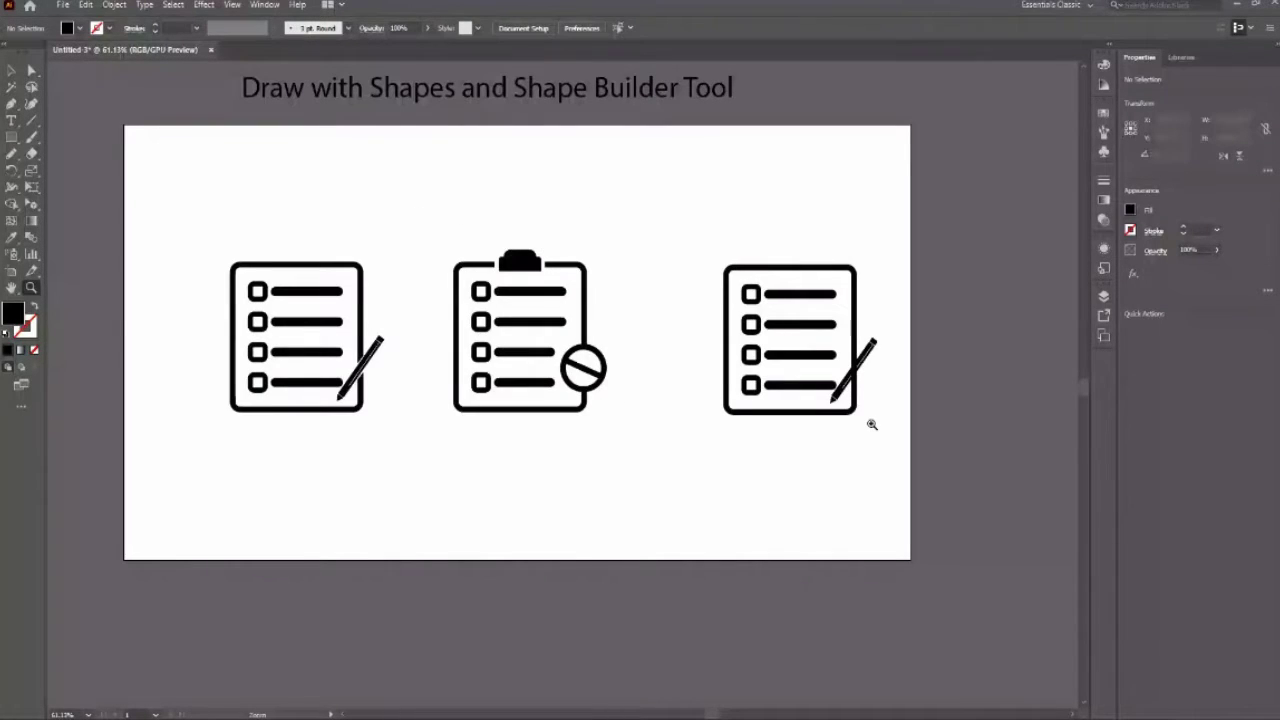
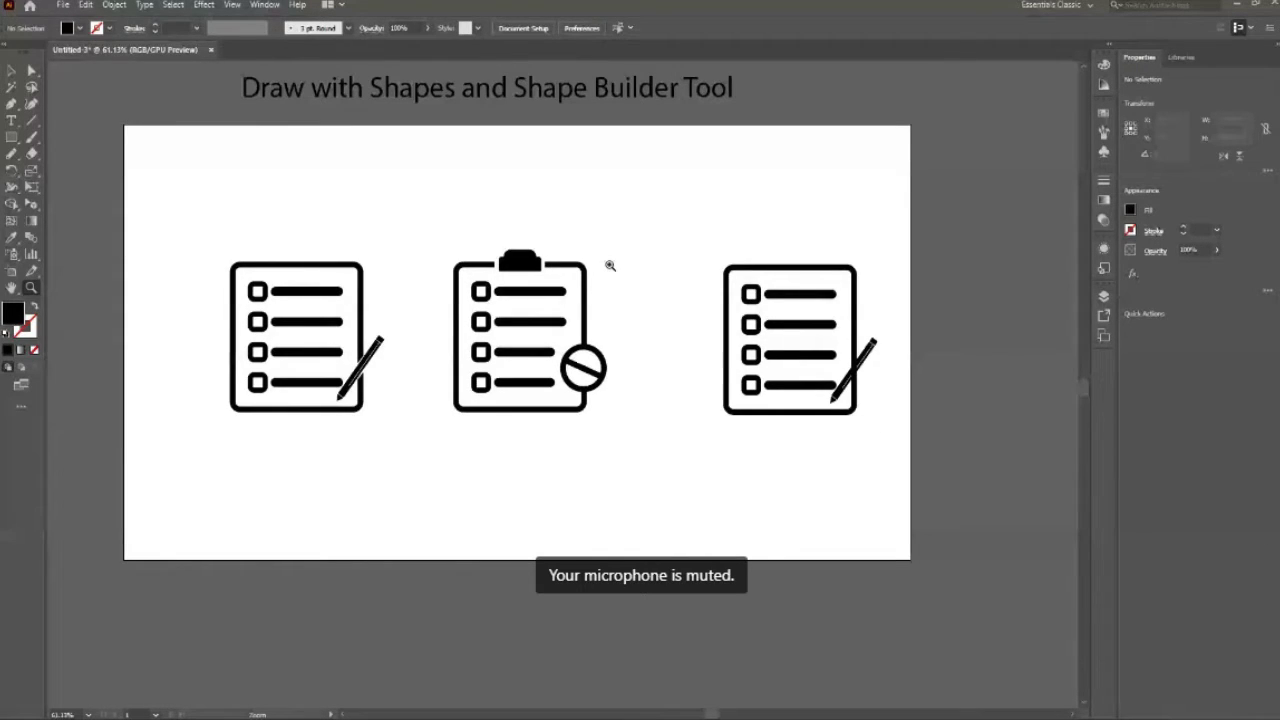
Step: Zoom in on the middle clipboard icon until its top-edge clip fills the view
{"action": "left_click_drag", "start_coordinate": [610, 265], "coordinate": [680, 265]}
{"action": "key", "text": "v"}
{"action": "left_click", "coordinate": [461, 338]}
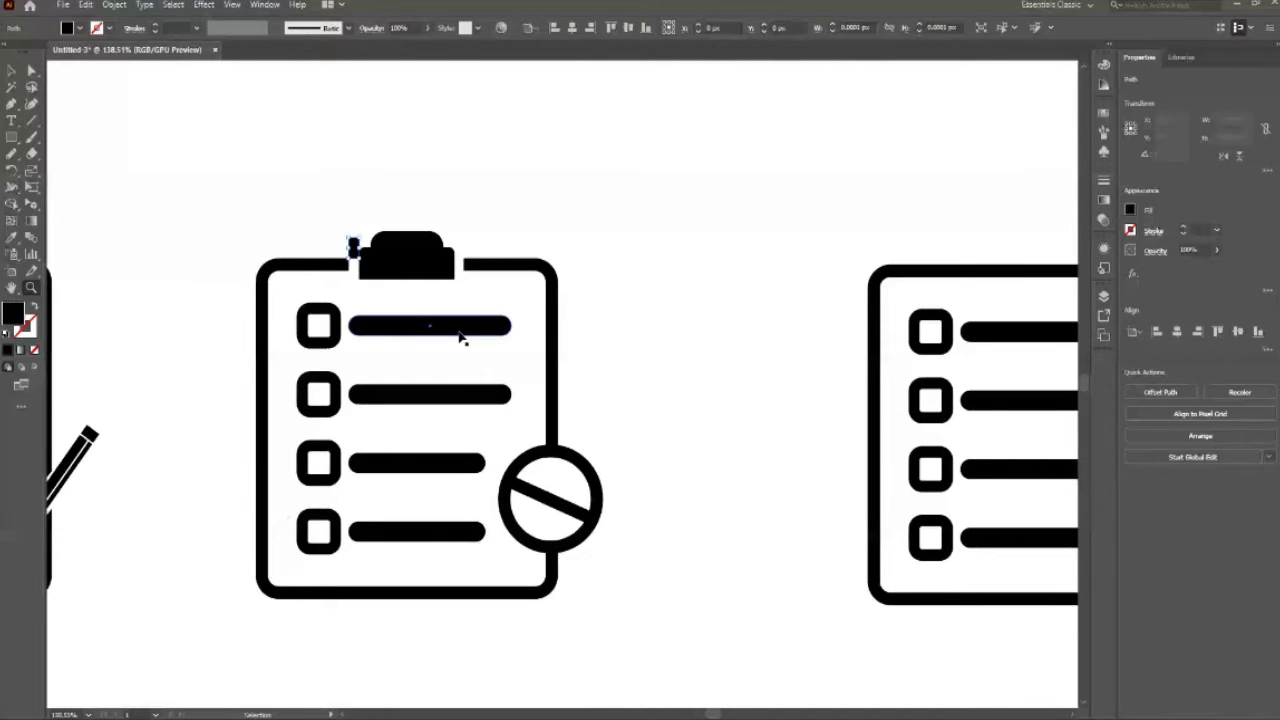
{"action": "scroll", "coordinate": [388, 257], "scroll_direction": "up", "scroll_amount": 2}
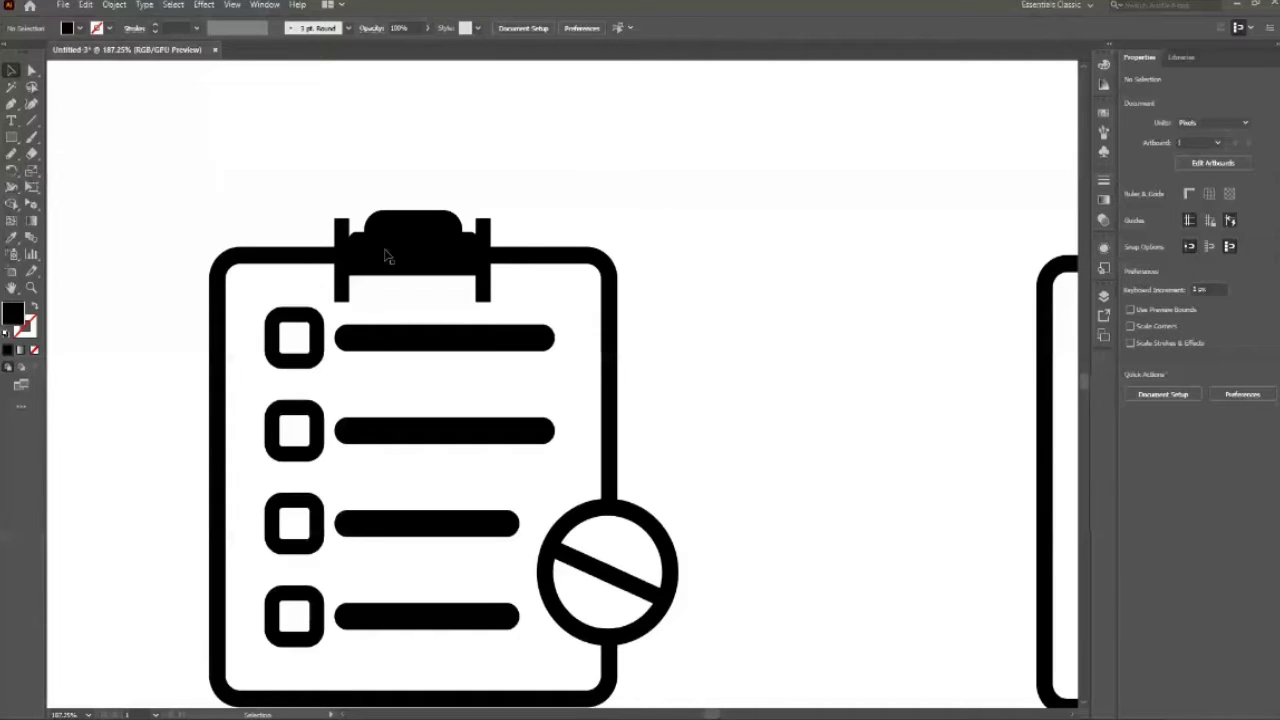
Step: Move two small thin bars up so they flank the clipboard's clip on either side
{"action": "left_click_drag", "start_coordinate": [366, 207], "coordinate": [326, 159]}
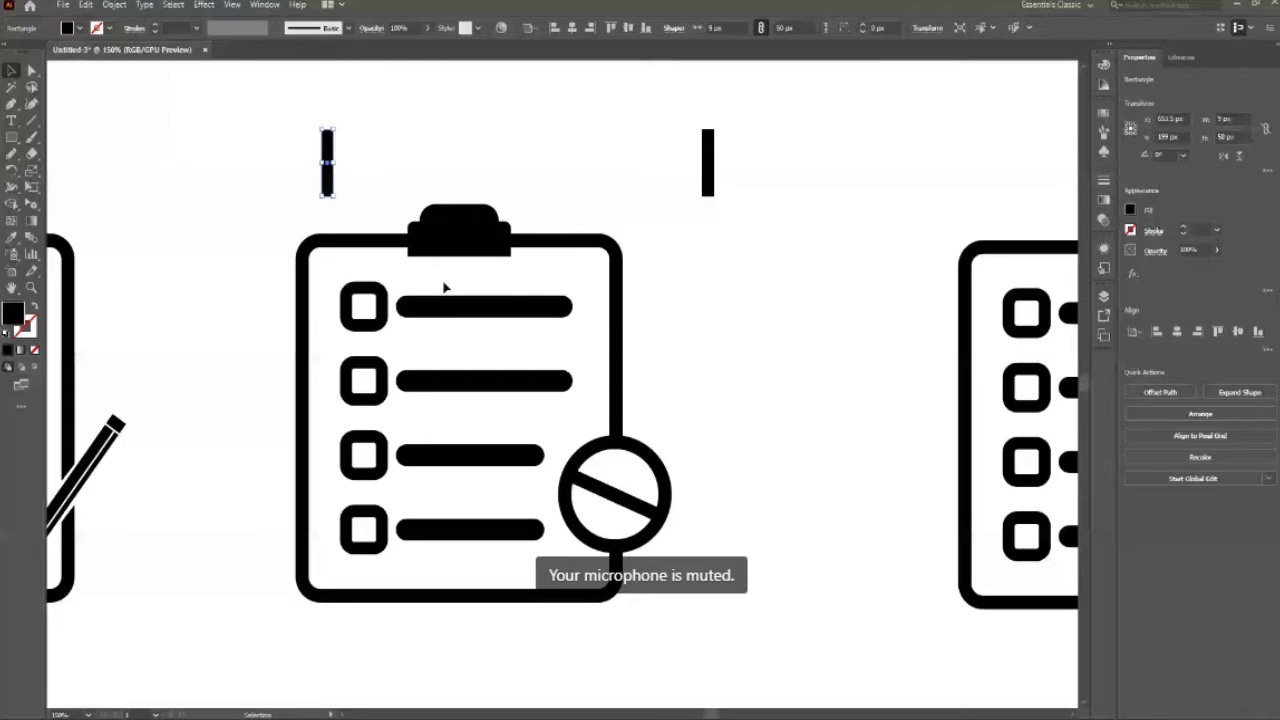
{"action": "left_click_drag", "start_coordinate": [708, 163], "coordinate": [514, 250]}
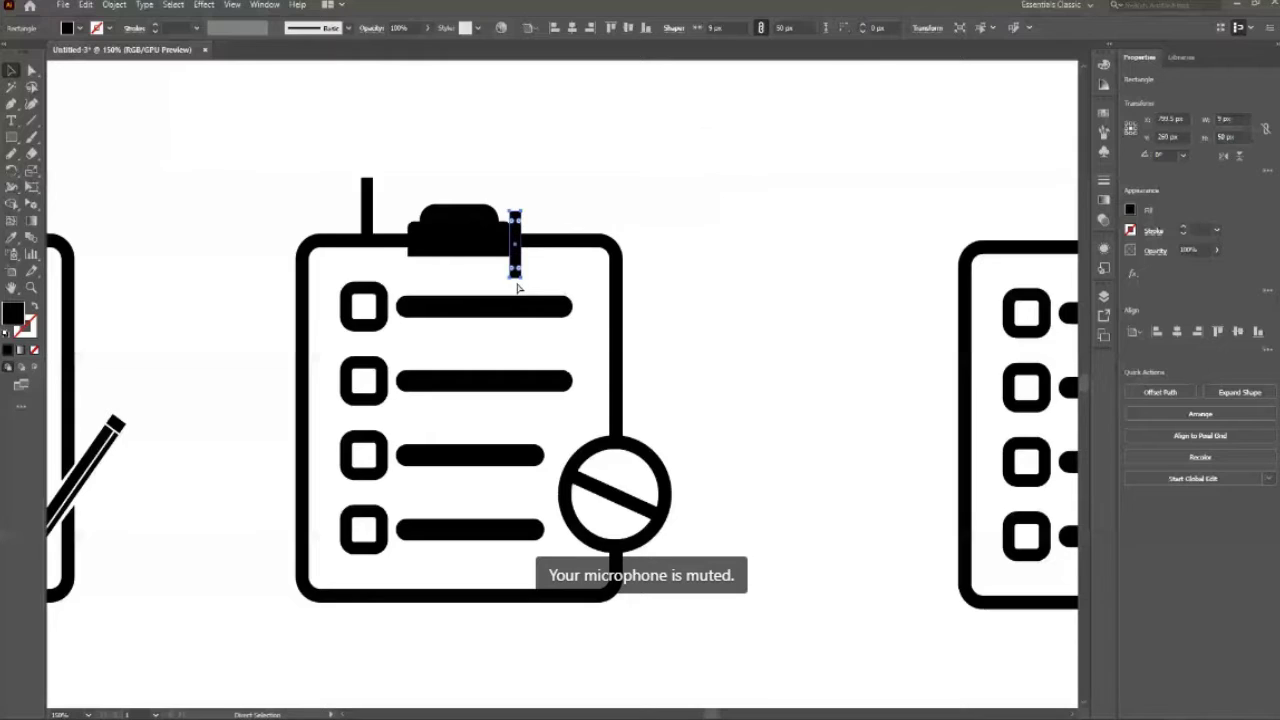
{"action": "left_click_drag", "start_coordinate": [366, 203], "coordinate": [401, 250]}
{"action": "key", "text": "z"}
{"action": "mouse_move", "coordinate": [500, 245]}
{"action": "left_mouse_down"}
{"action": "mouse_move", "coordinate": [592, 334]}
{"action": "mouse_move", "coordinate": [557, 306]}
{"action": "mouse_move", "coordinate": [577, 300]}
{"action": "left_mouse_up"}
{"action": "key", "text": "v"}
{"action": "key", "text": "ctrl+z"}
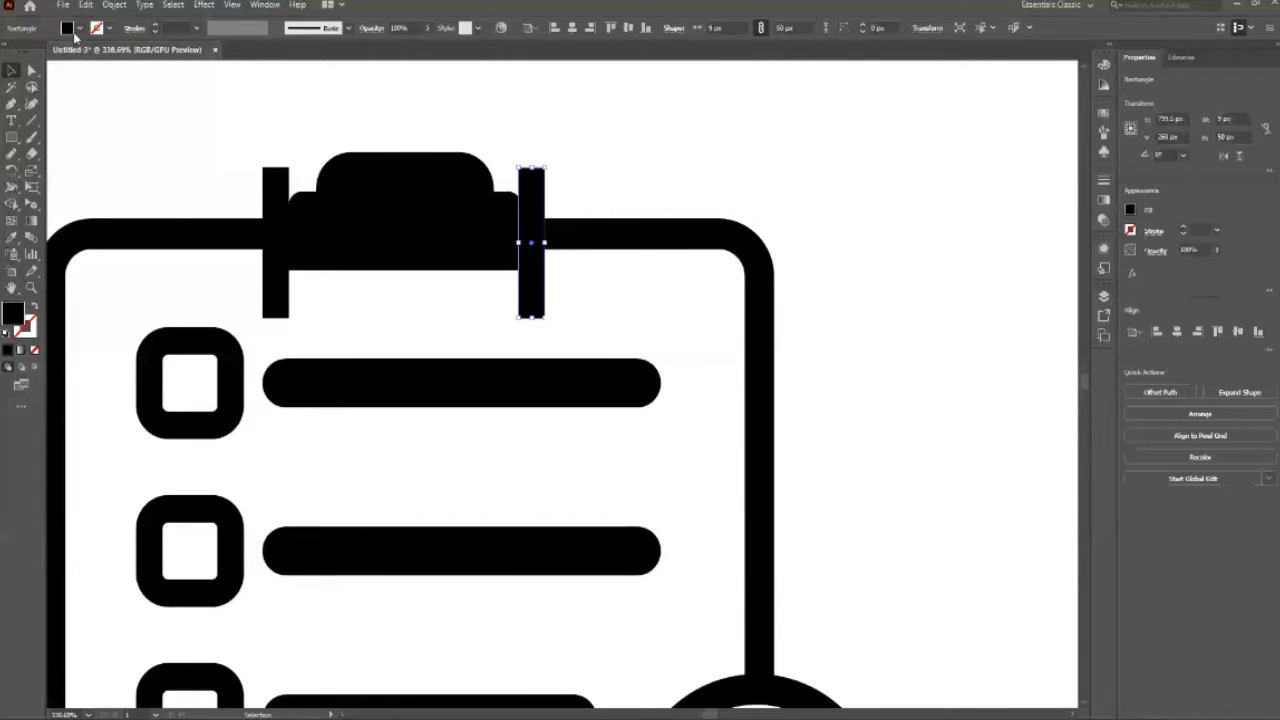
Step: Colour both clip-side bars red and nudge the left bar into position
{"action": "left_click", "coordinate": [79, 27]}
{"action": "left_click", "coordinate": [30, 42]}
{"action": "left_click", "coordinate": [221, 131]}
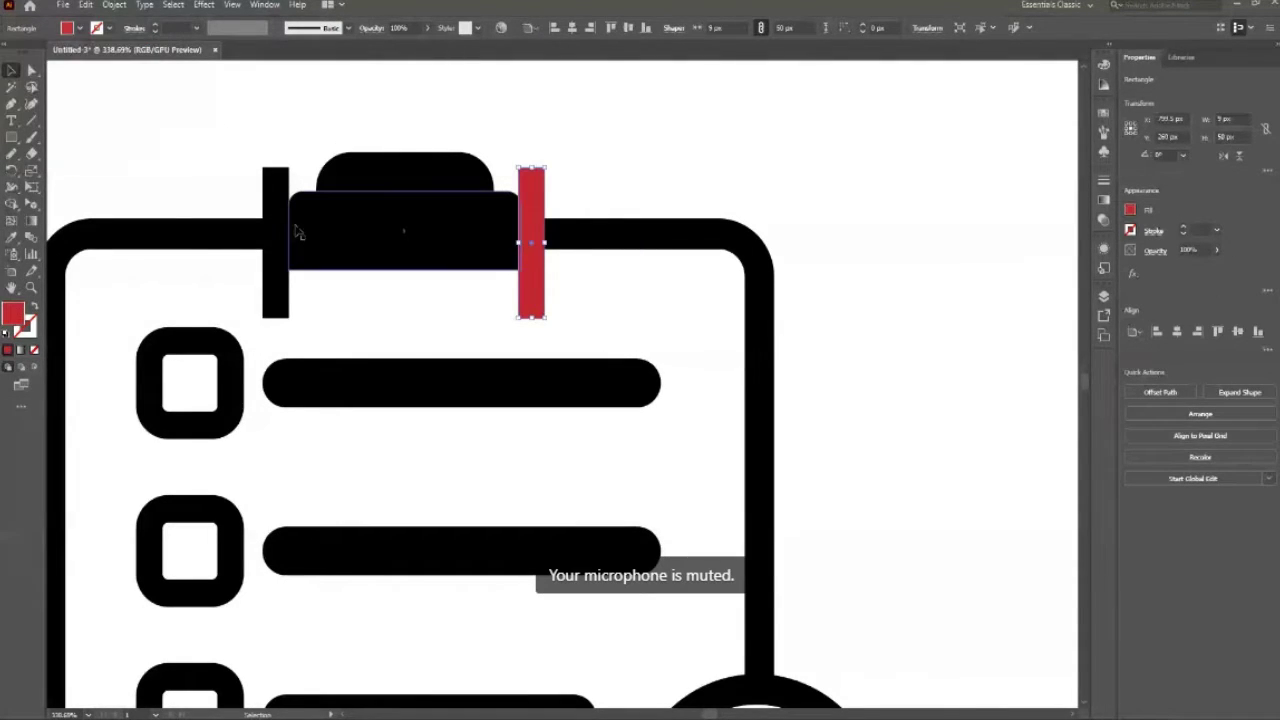
{"action": "left_click", "coordinate": [275, 250]}
{"action": "left_click", "coordinate": [79, 29]}
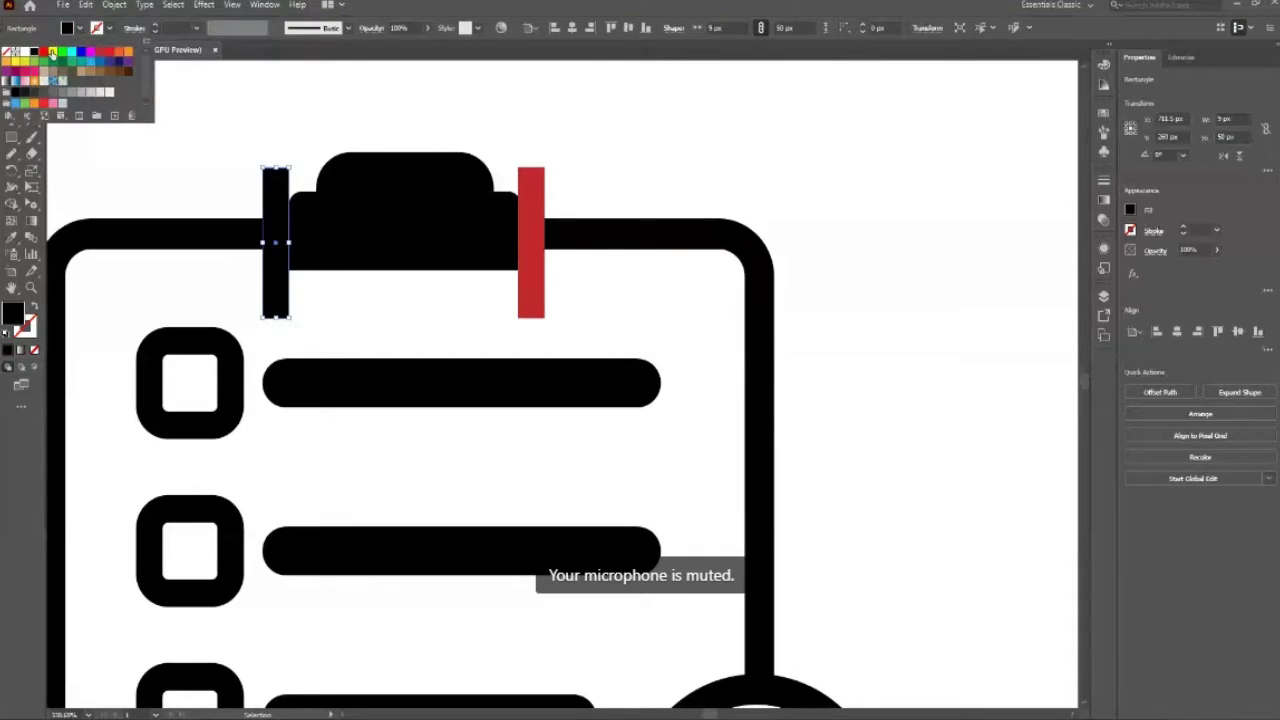
{"action": "left_click", "coordinate": [106, 51]}
{"action": "left_click", "coordinate": [569, 306]}
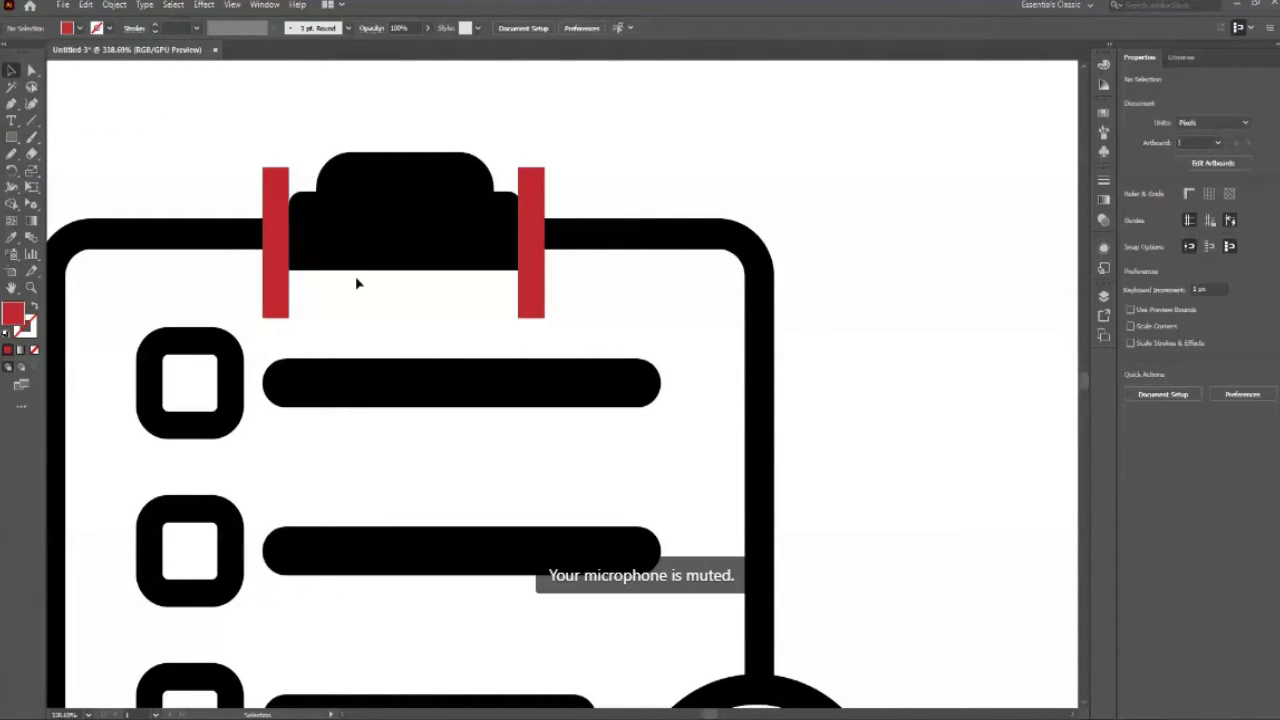
{"action": "left_click", "coordinate": [274, 300]}
{"action": "key", "text": "Left"}
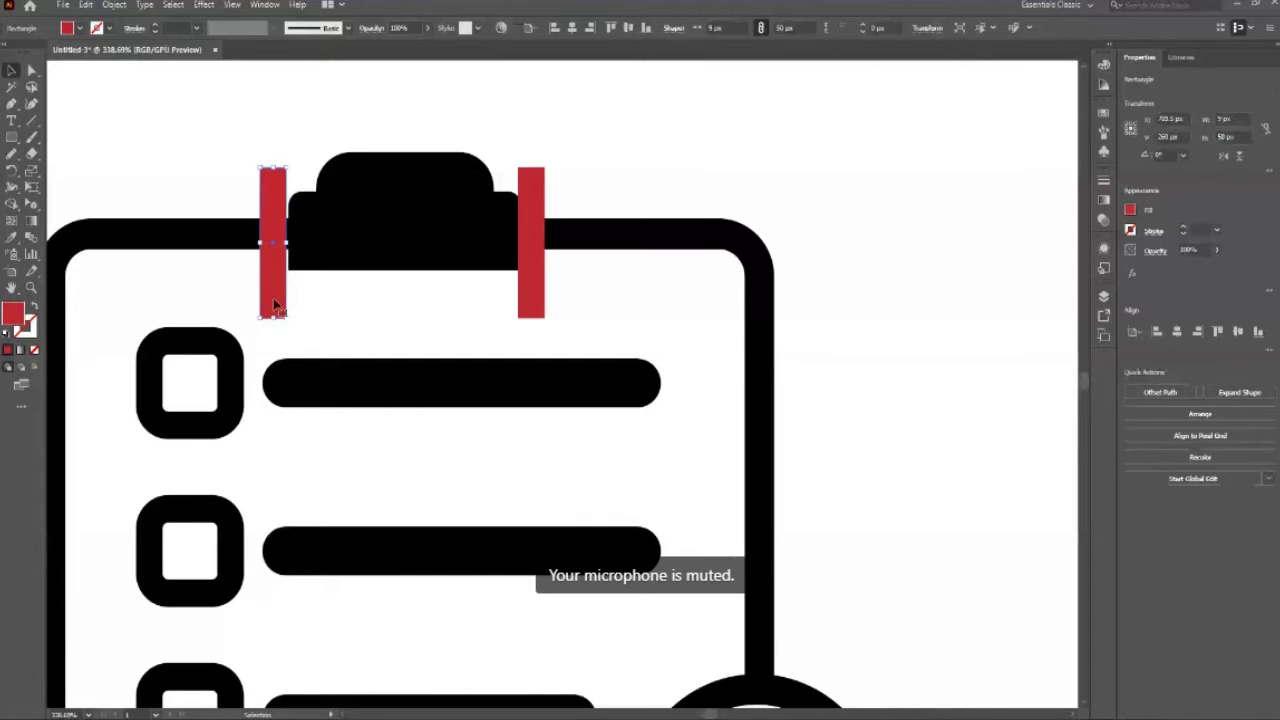
{"action": "key", "text": "Right"}
Step: Colour the clip body and top dome blue, and nudge the right red bar right
{"action": "left_click", "coordinate": [393, 236], "text": "shift"}
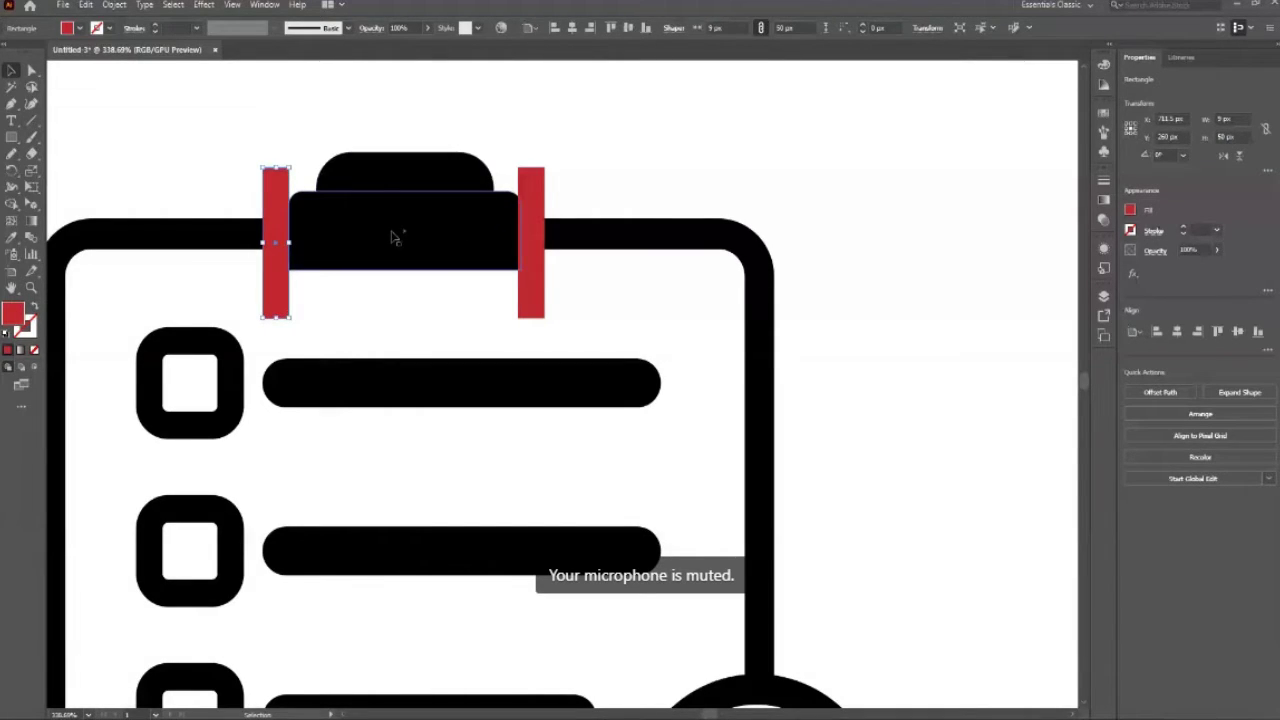
{"action": "left_click", "coordinate": [395, 245]}
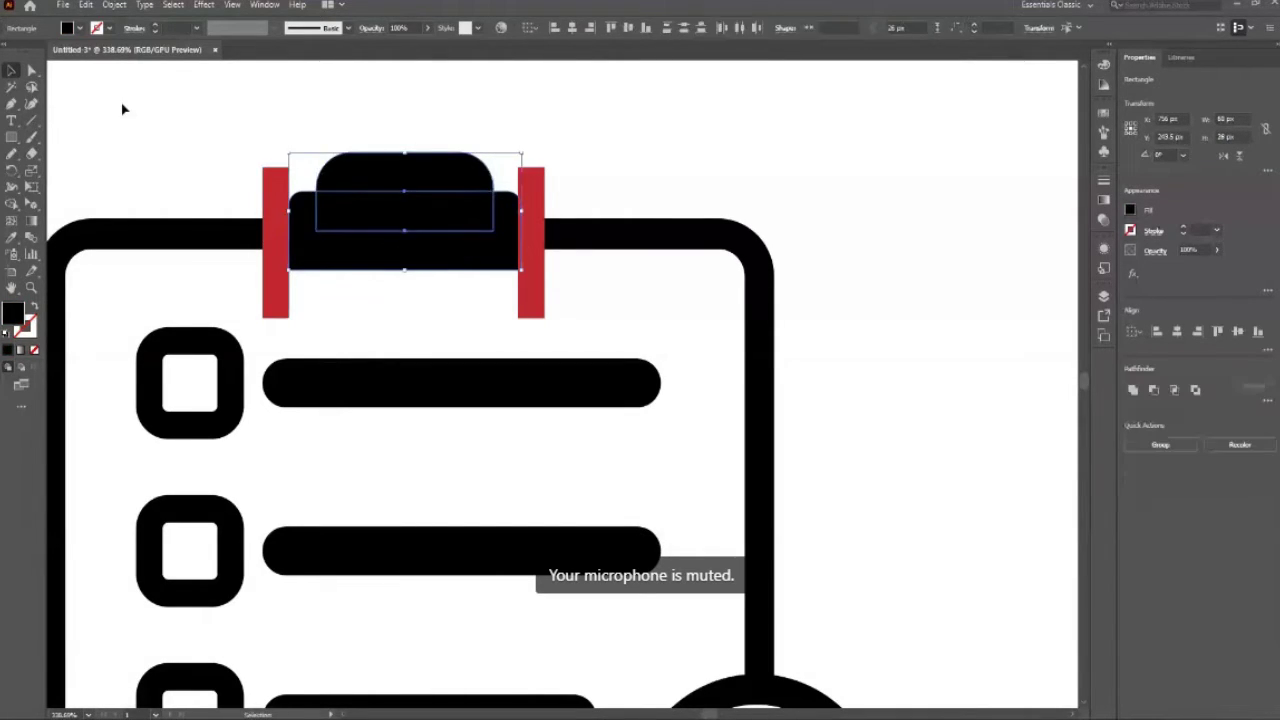
{"action": "left_click", "coordinate": [79, 28]}
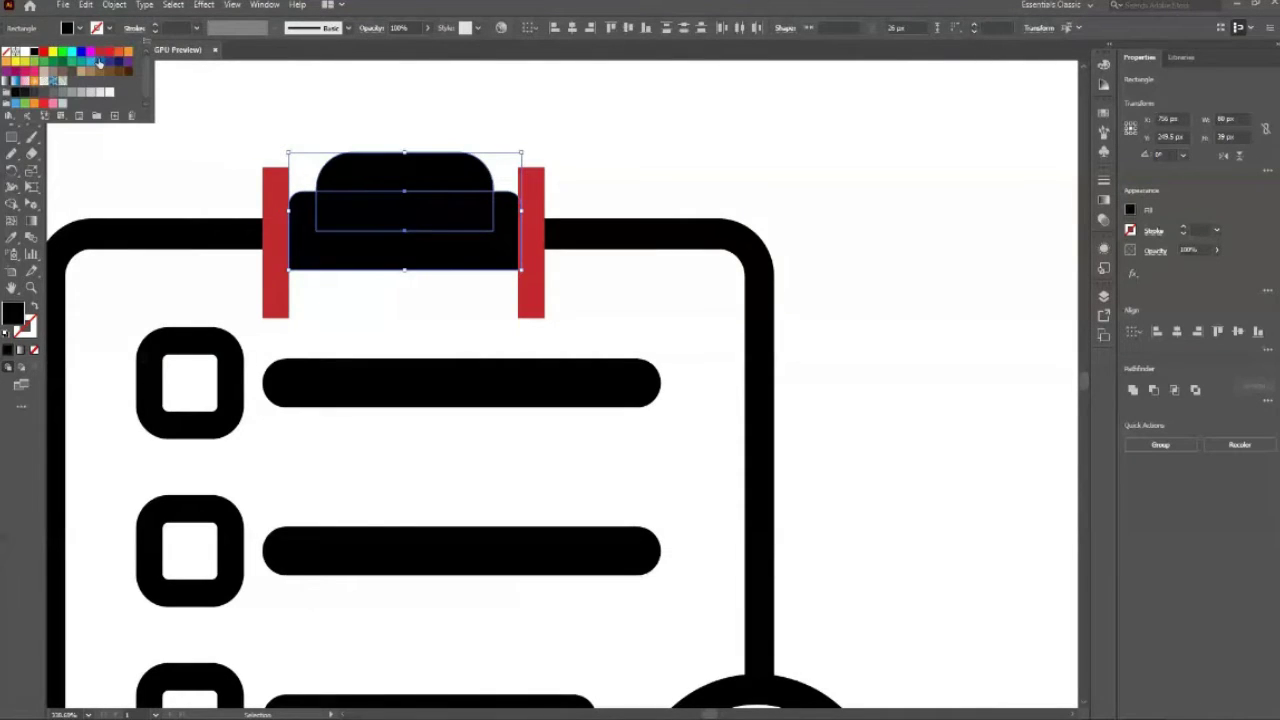
{"action": "left_click", "coordinate": [100, 60]}
{"action": "left_click", "coordinate": [349, 346]}
{"action": "left_click", "coordinate": [525, 285]}
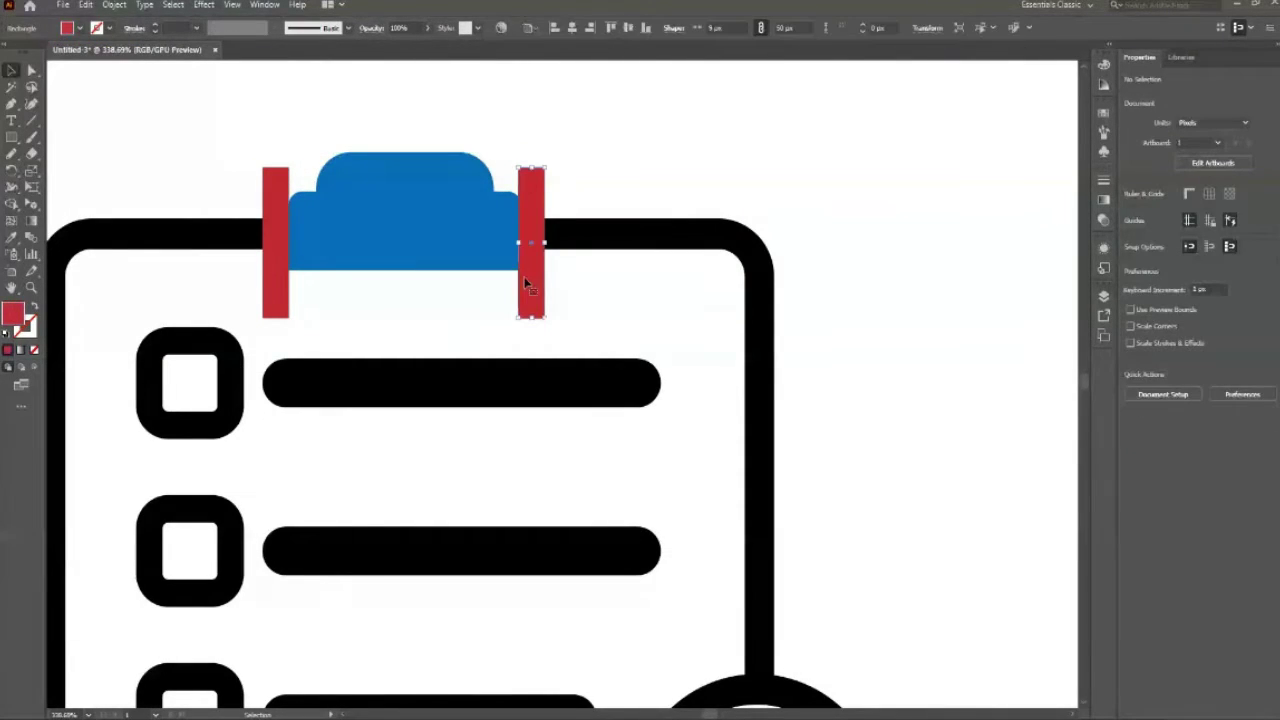
{"action": "key", "text": "Right"}
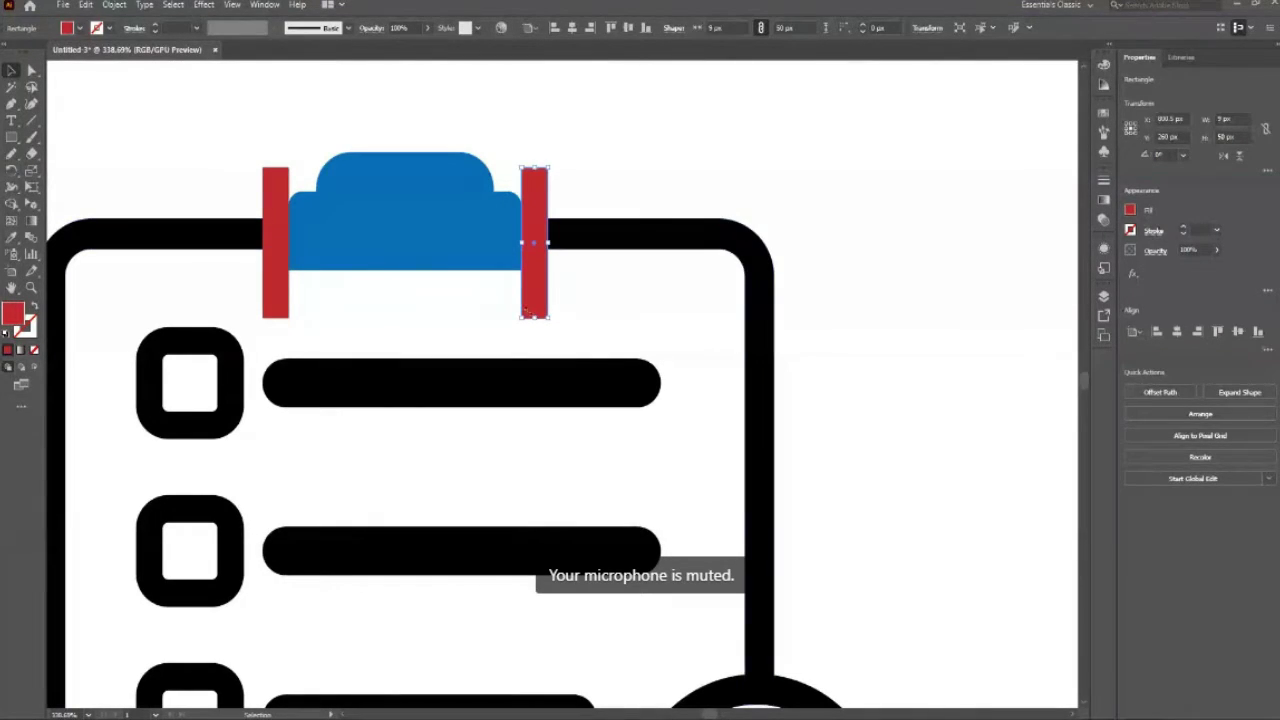
{"action": "left_click", "coordinate": [226, 155]}
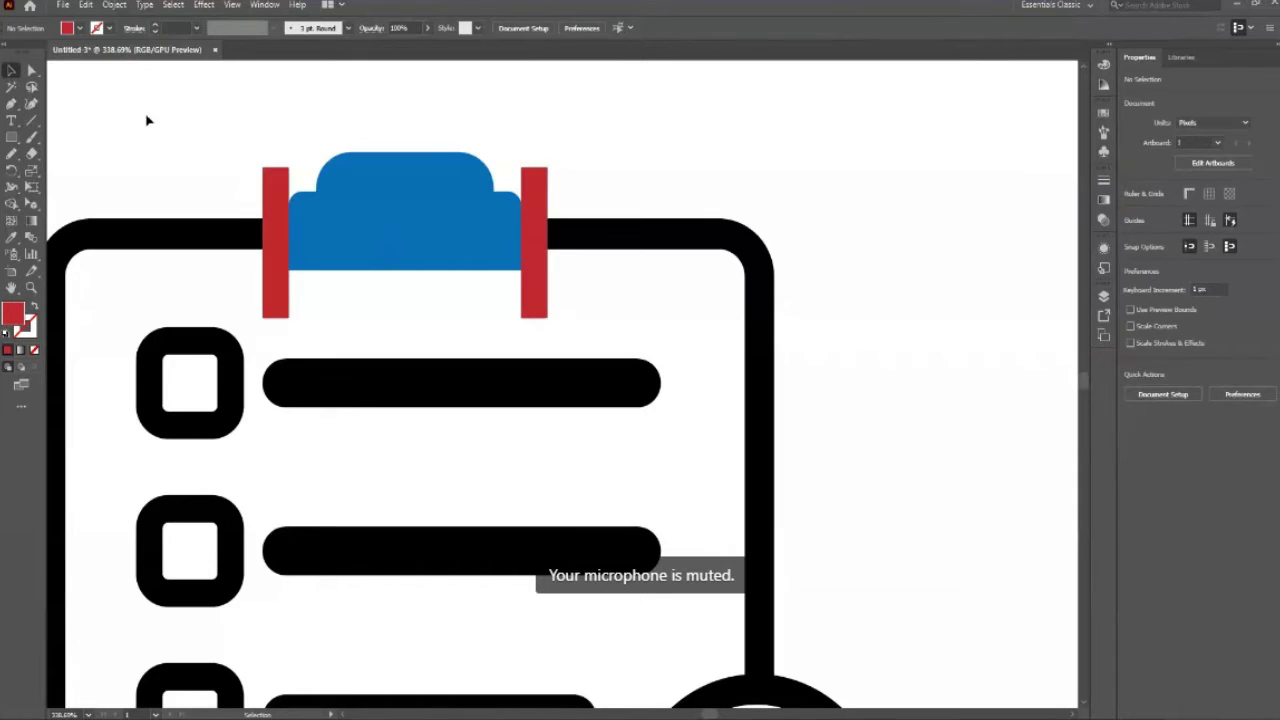
Step: Erase both red bars from the clipboard's top edge with the Shape Builder
{"action": "mouse_move", "coordinate": [101, 97]}
{"action": "left_mouse_down"}
{"action": "mouse_move", "coordinate": [492, 364]}
{"action": "mouse_move", "coordinate": [789, 482]}
{"action": "left_mouse_up"}
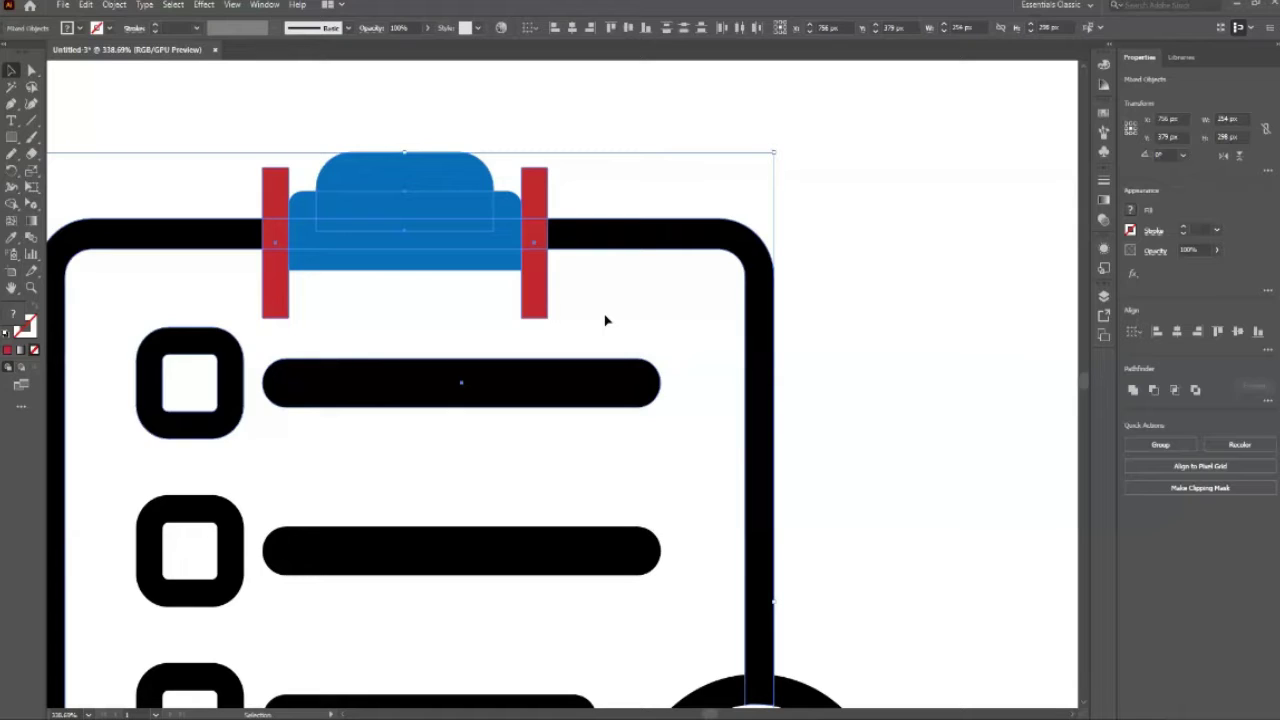
{"action": "key", "text": "shift+m"}
{"action": "left_click", "coordinate": [534, 305], "text": "alt"}
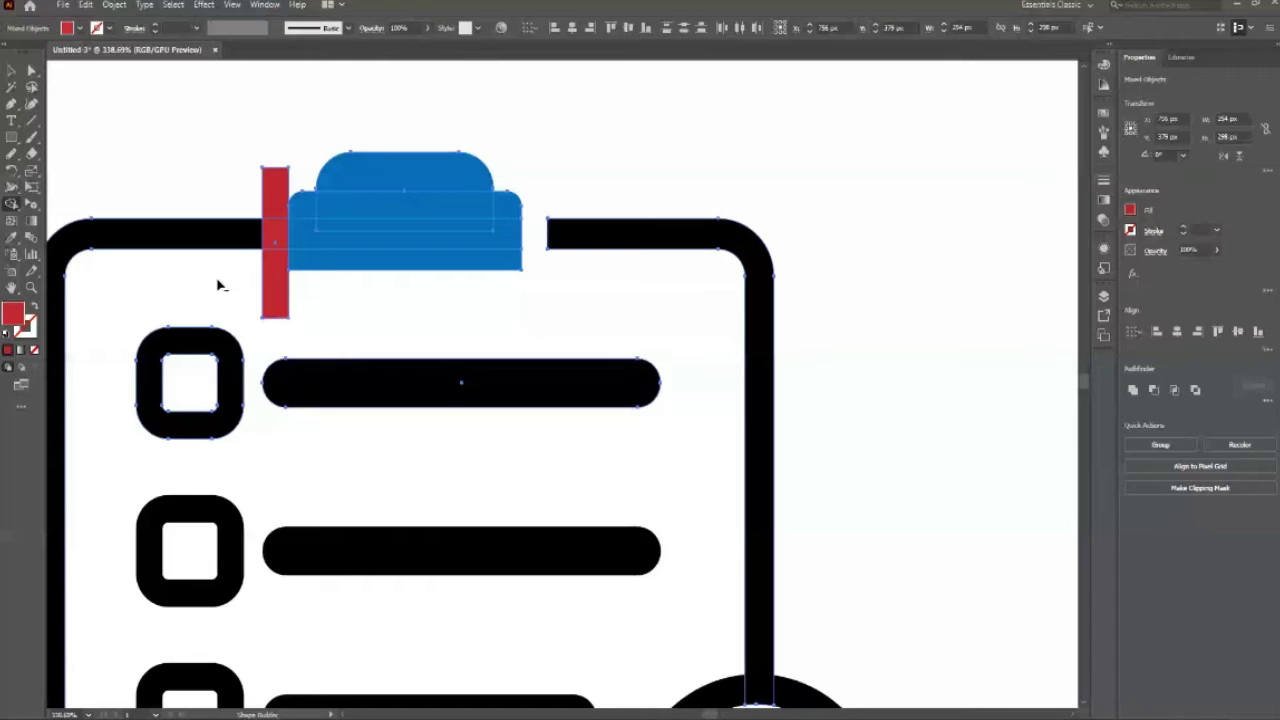
{"action": "left_click", "coordinate": [274, 285], "text": "alt"}
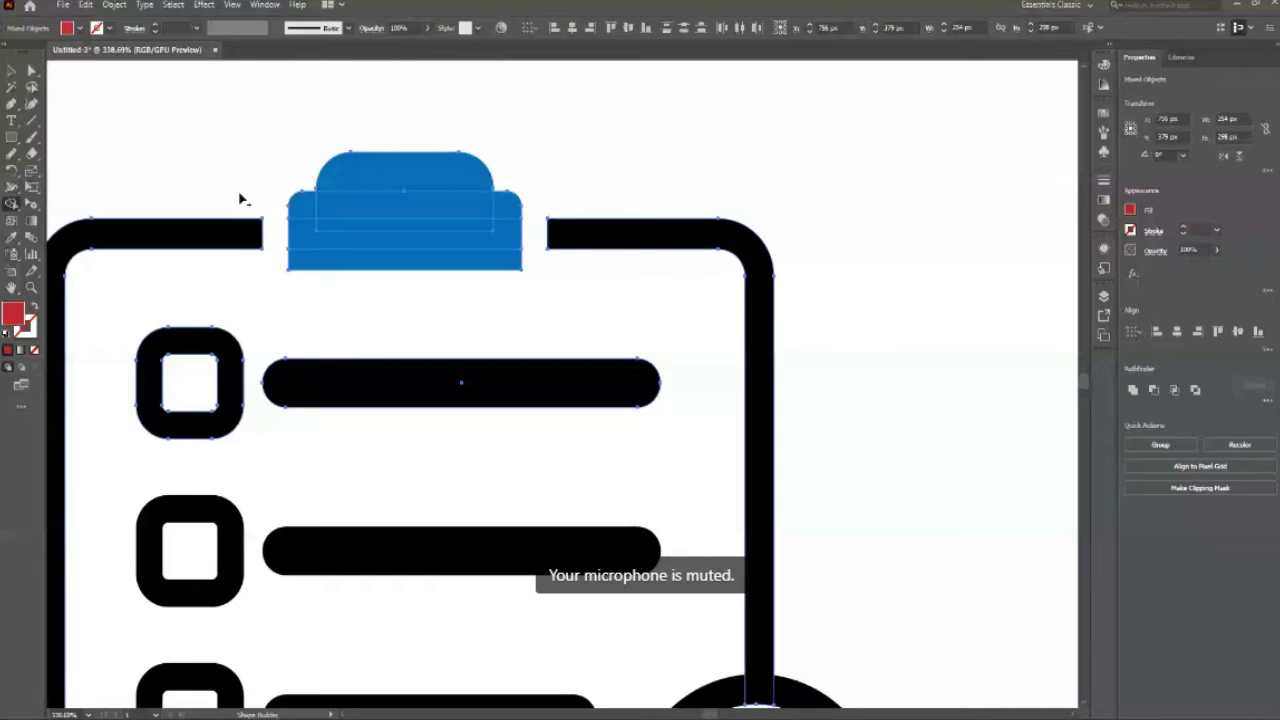
{"action": "key", "text": "v"}
Step: Select all the artwork and fill it black, then fit the view
{"action": "left_click", "coordinate": [480, 249]}
{"action": "scroll", "coordinate": [480, 249], "scroll_direction": "down", "scroll_amount": 1}
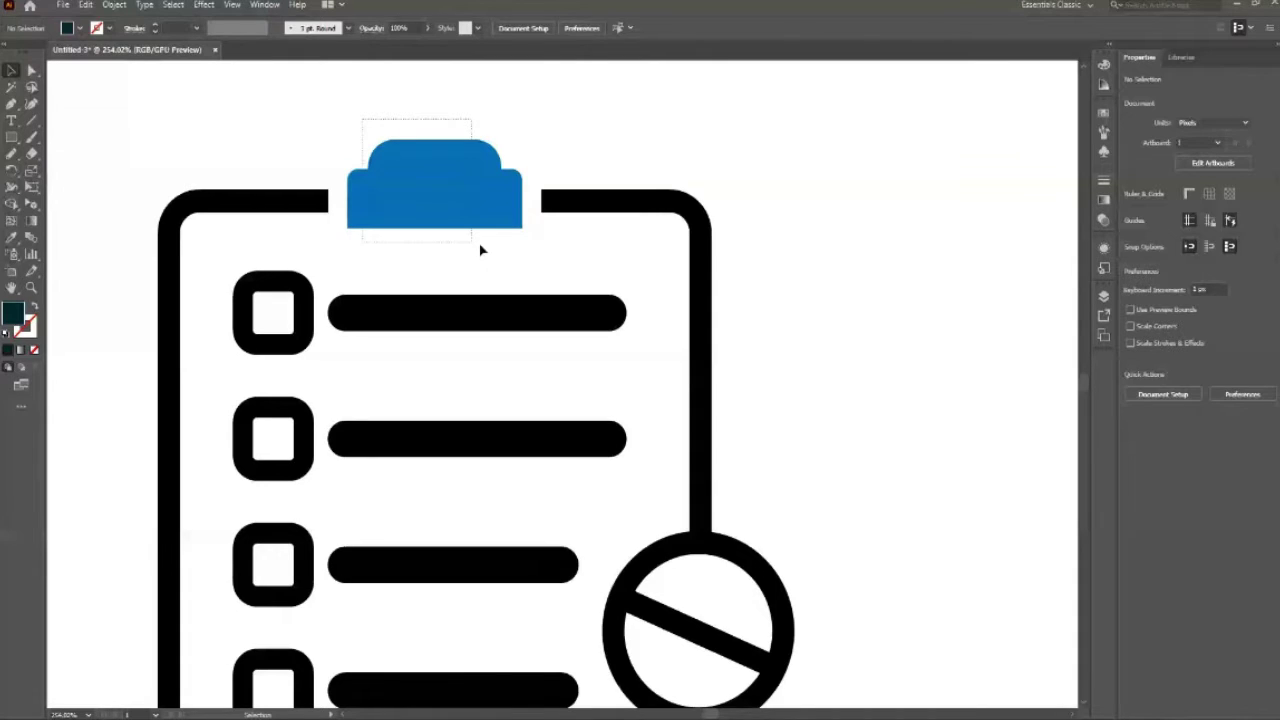
{"action": "key", "text": "ctrl+a"}
{"action": "left_click", "coordinate": [80, 28]}
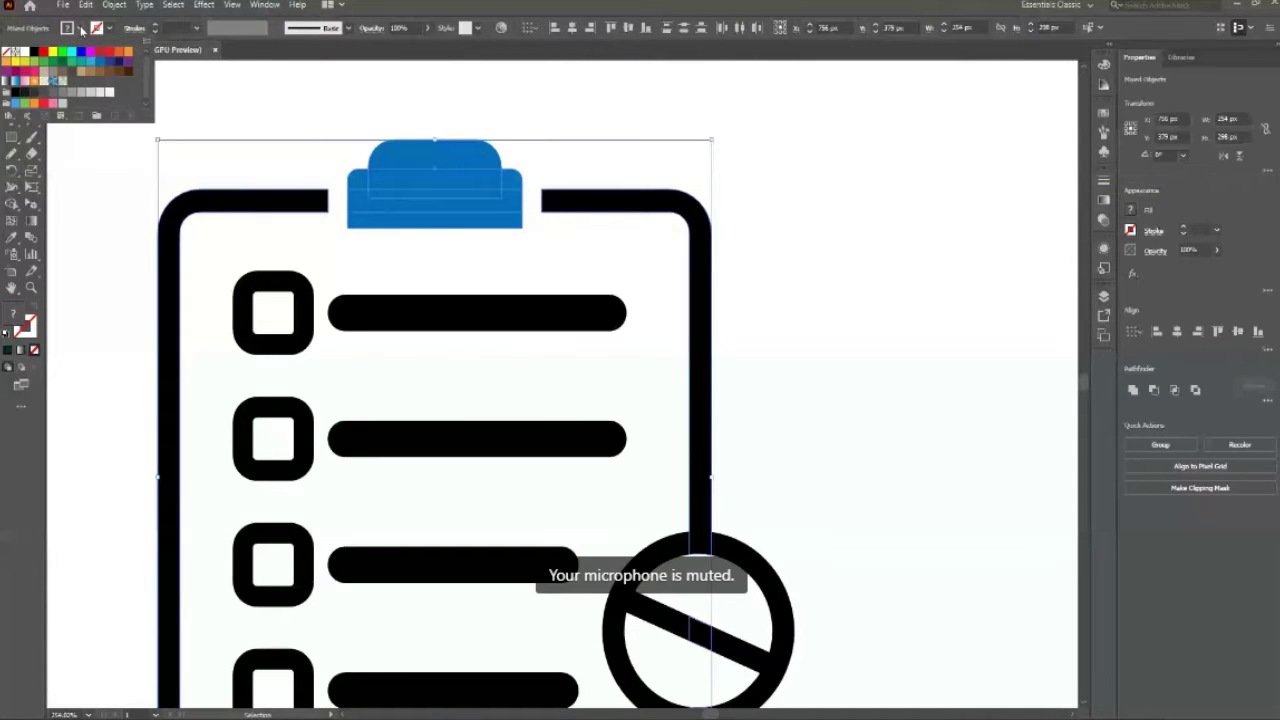
{"action": "key", "text": "Escape"}
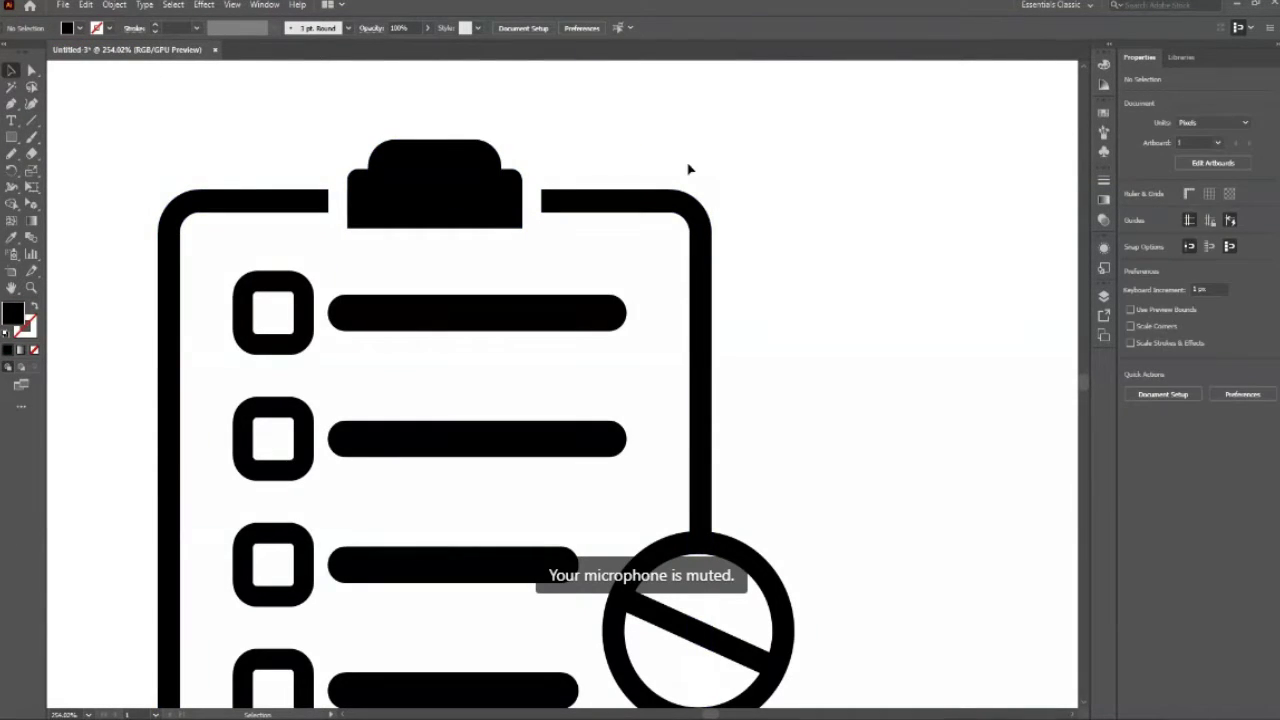
{"action": "key", "text": "ctrl+0"}
Step: Zoom out until the entire artboard and all three black checklist icons are visible
{"action": "left_click_drag", "start_coordinate": [720, 297], "coordinate": [563, 284]}
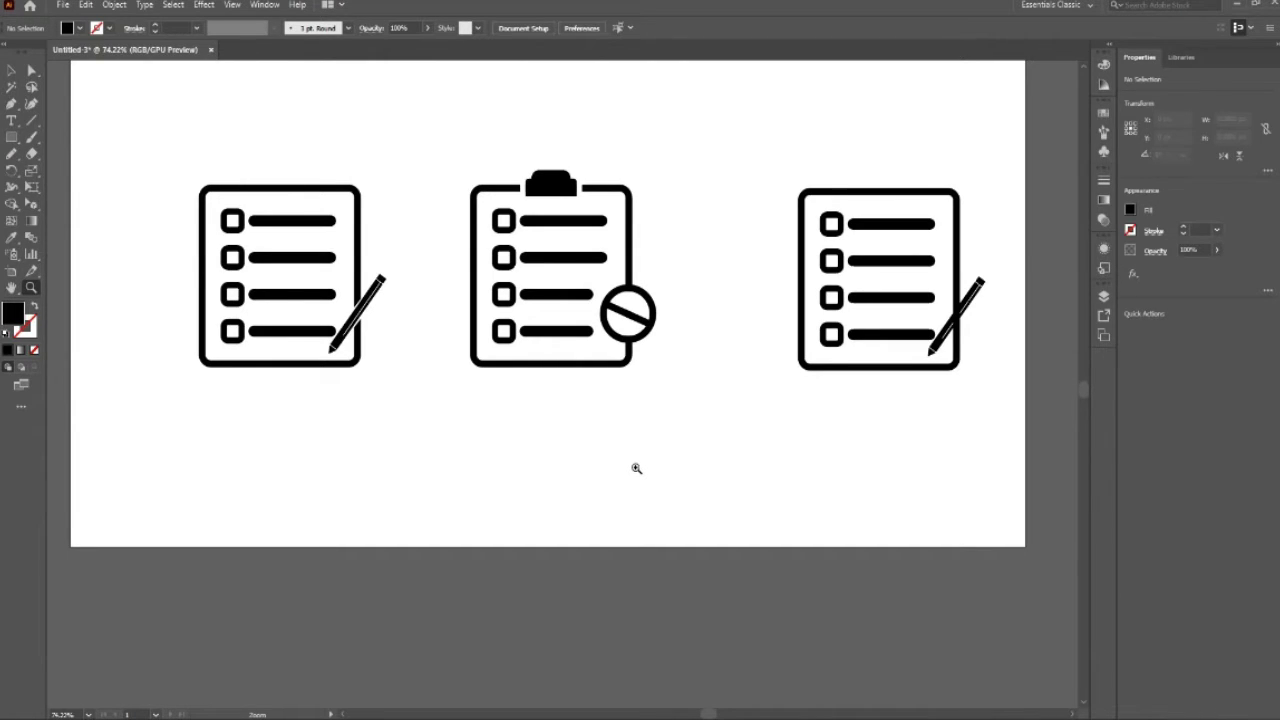
{"action": "key", "text": "v"}
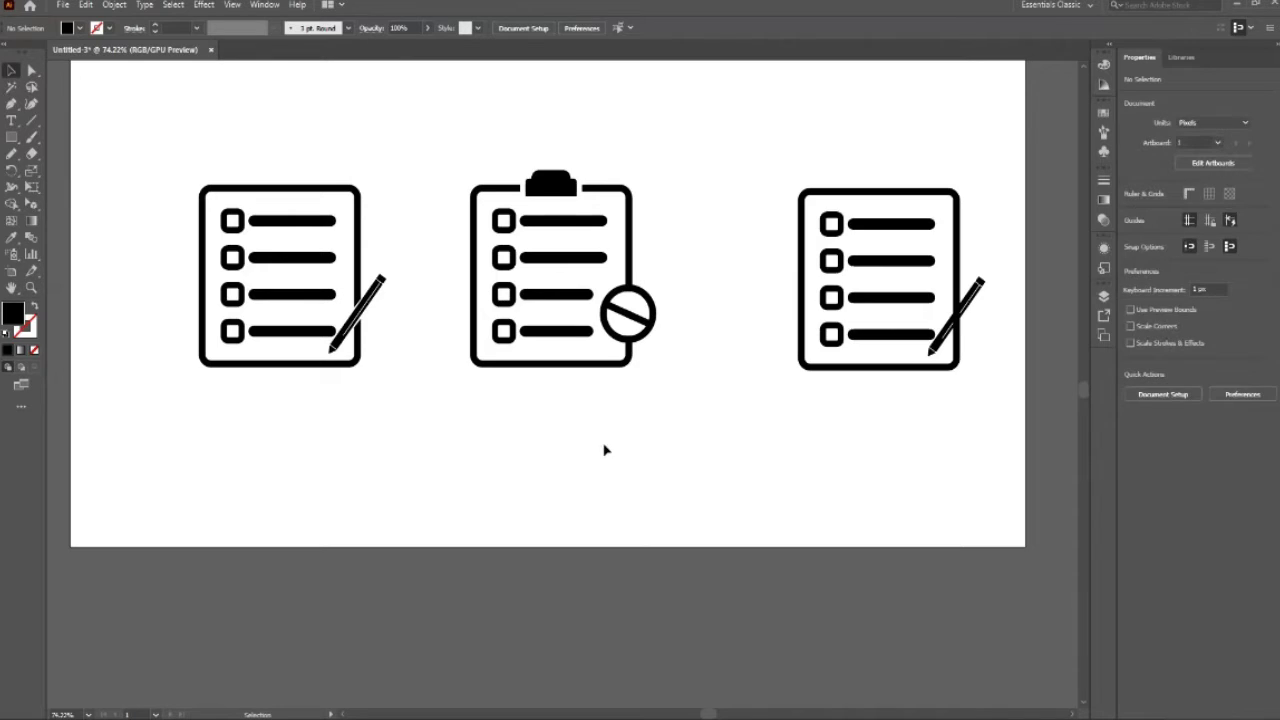
{"action": "key", "text": "z"}
{"action": "left_click", "coordinate": [562, 397], "text": "alt"}
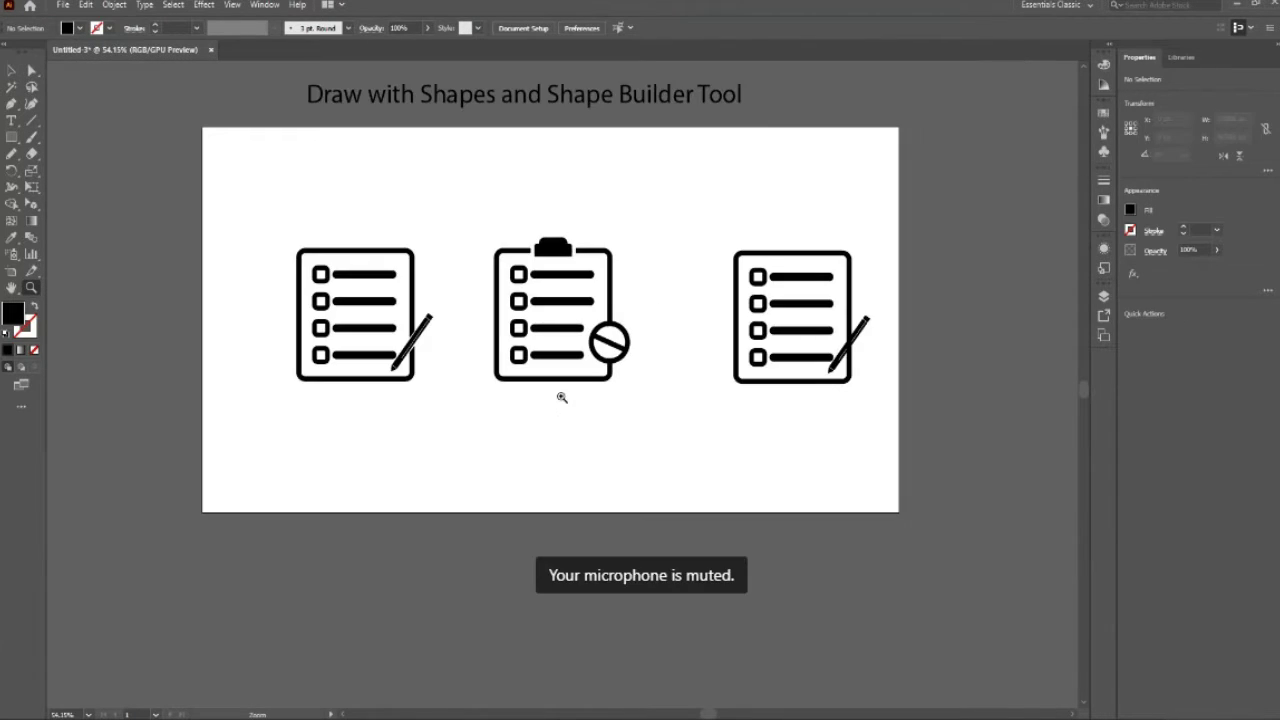
{"action": "left_click_drag", "start_coordinate": [562, 397], "coordinate": [694, 451]}
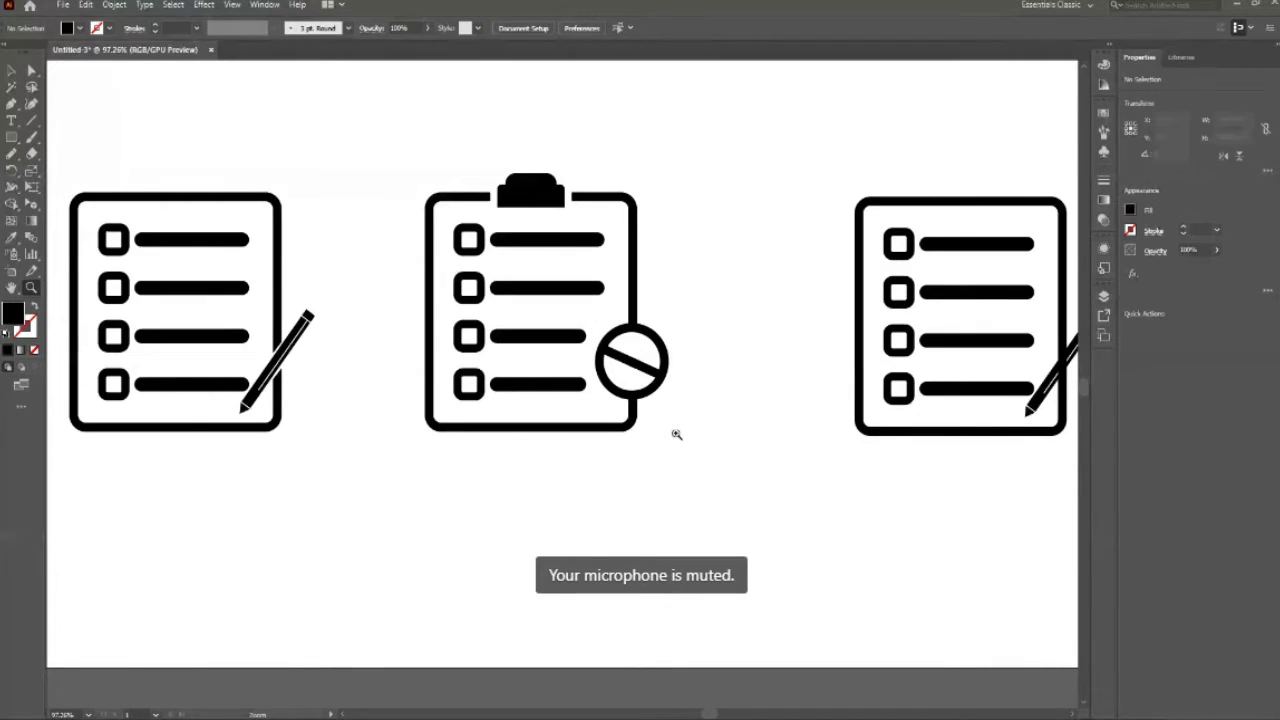
{"action": "key", "text": "v"}
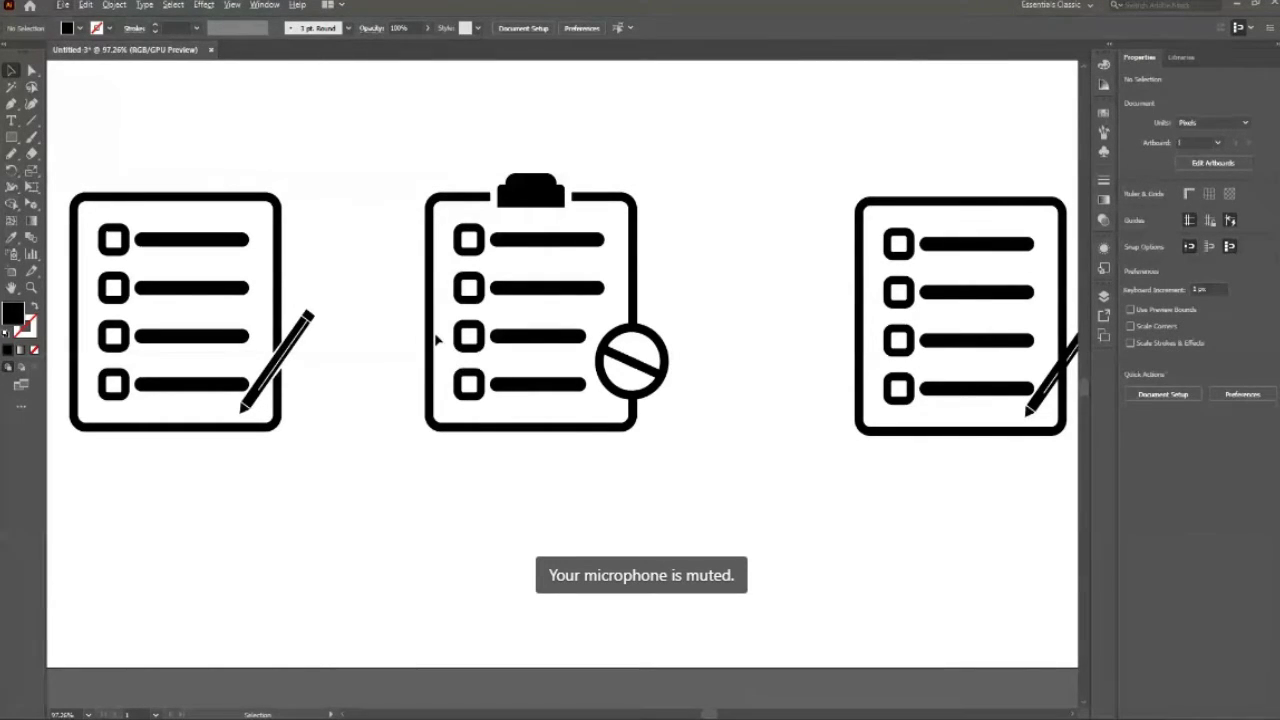
{"action": "key", "text": "z"}
{"action": "left_click", "coordinate": [661, 324], "text": "alt"}
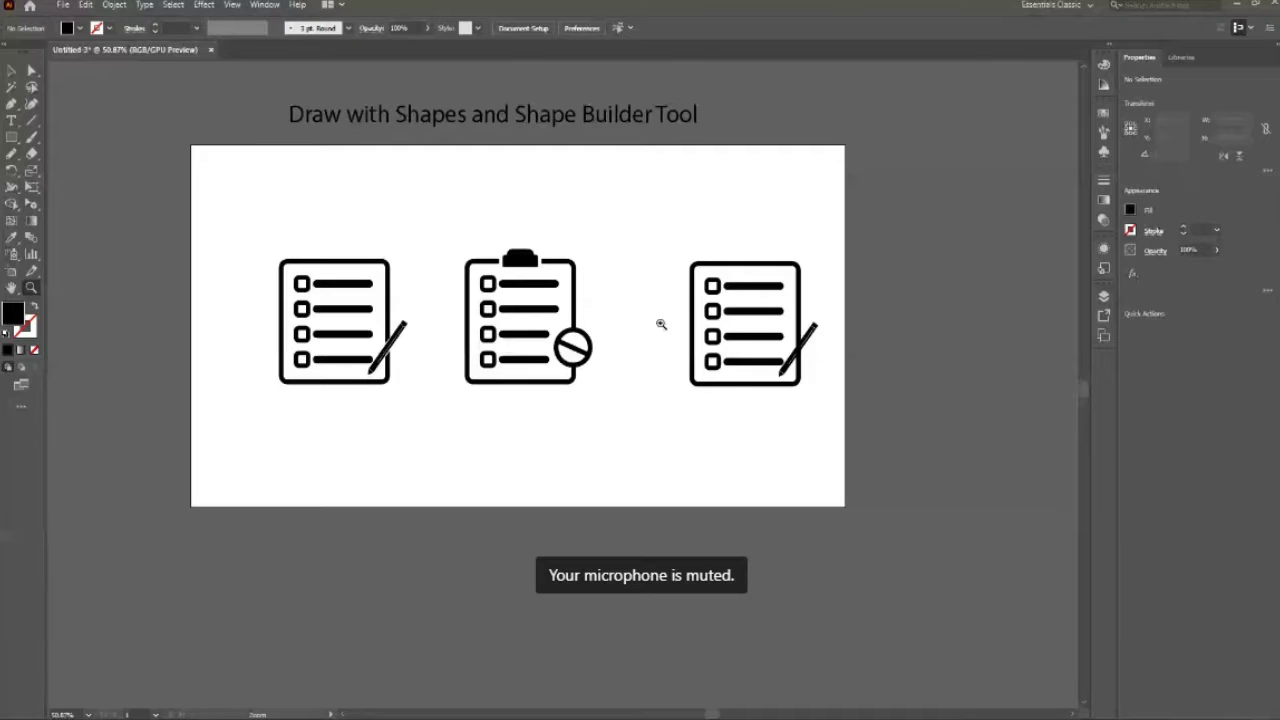
{"action": "scroll", "coordinate": [778, 304], "scroll_direction": "up", "scroll_amount": 2}
{"action": "left_click", "coordinate": [10, 72]}
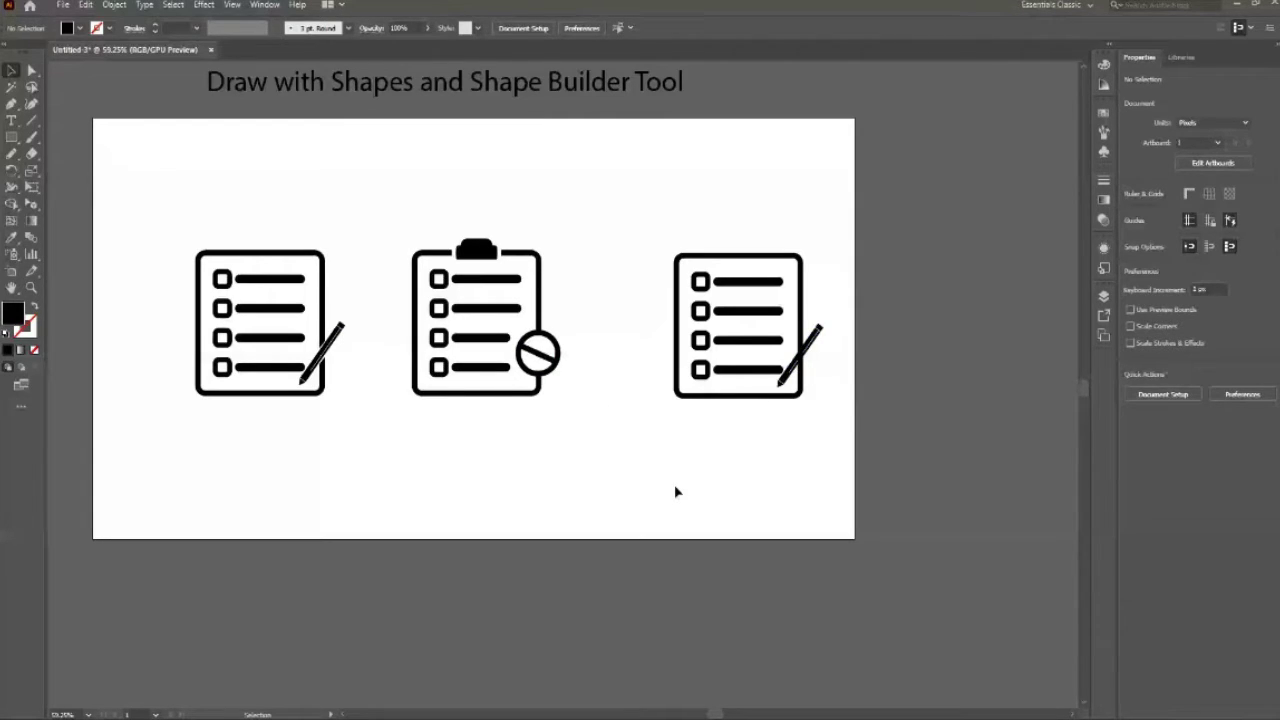
Step: Select the three checklist icons and drag them off the artboard to the right
{"action": "left_click_drag", "start_coordinate": [656, 225], "coordinate": [813, 434]}
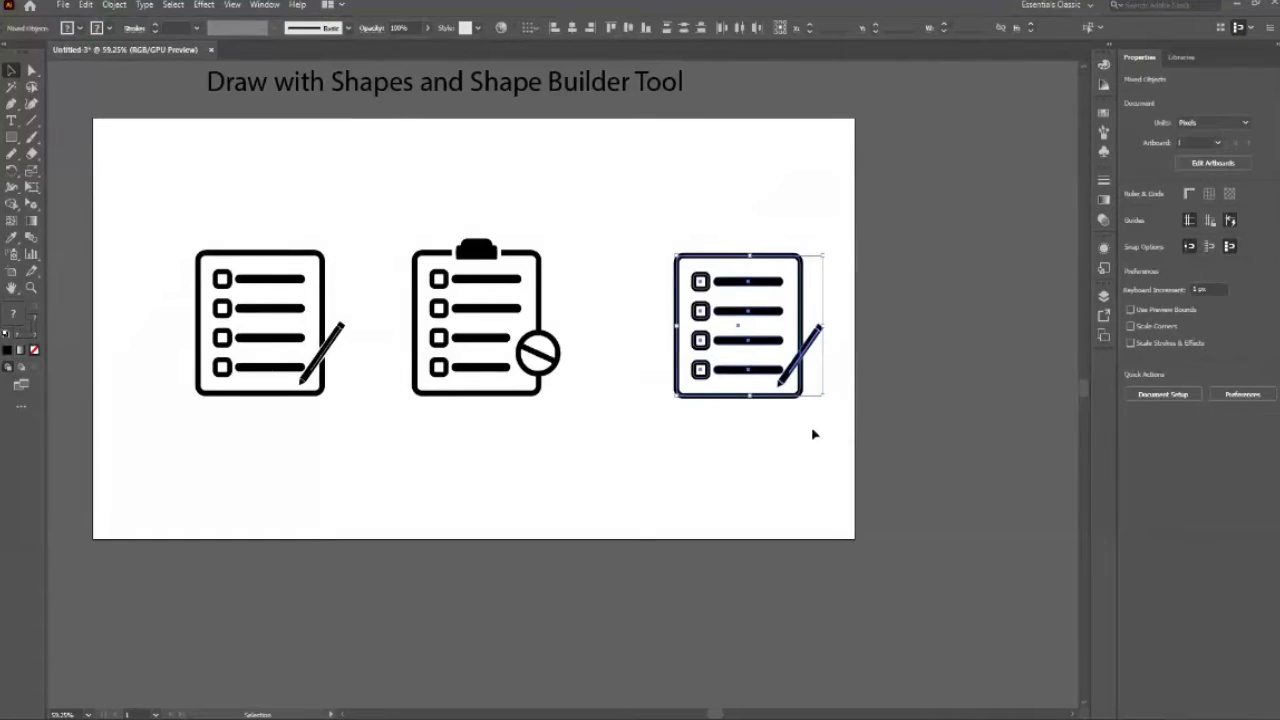
{"action": "left_click", "coordinate": [440, 403]}
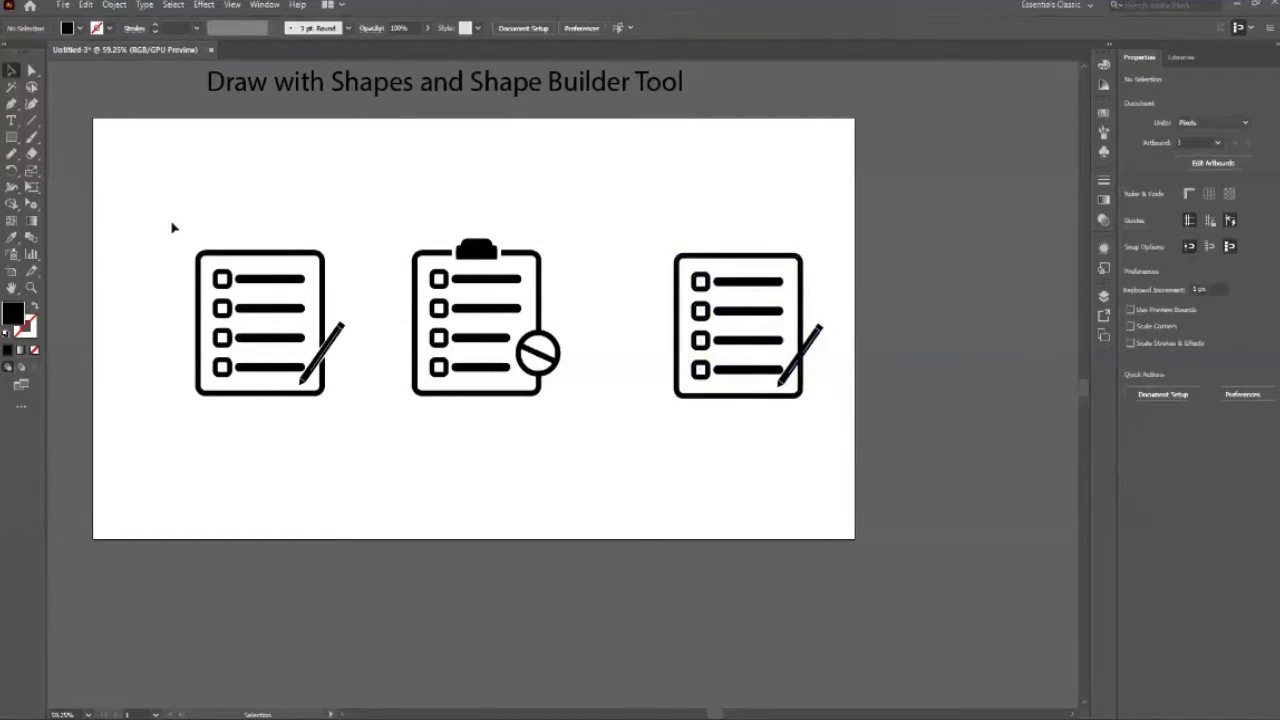
{"action": "key", "text": "a"}
{"action": "left_click_drag", "start_coordinate": [172, 228], "coordinate": [354, 451]}
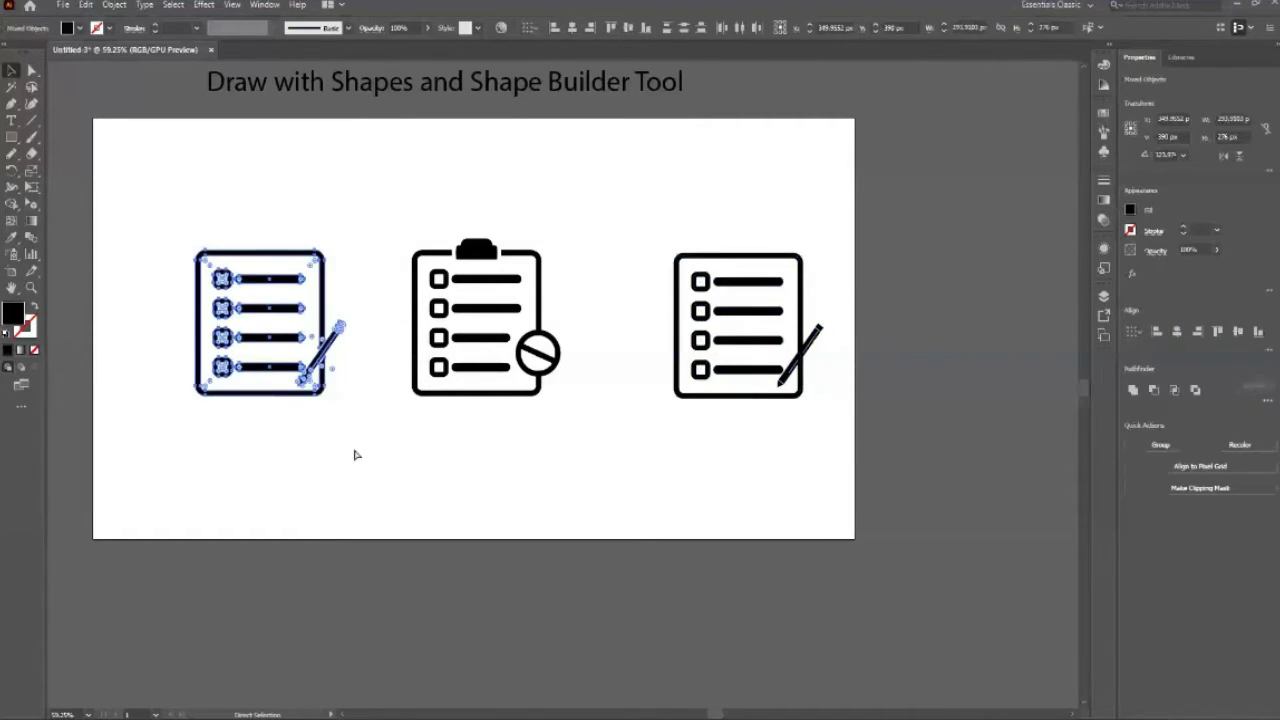
{"action": "left_click", "coordinate": [354, 455]}
{"action": "key", "text": "v"}
{"action": "left_click_drag", "start_coordinate": [390, 222], "coordinate": [557, 423]}
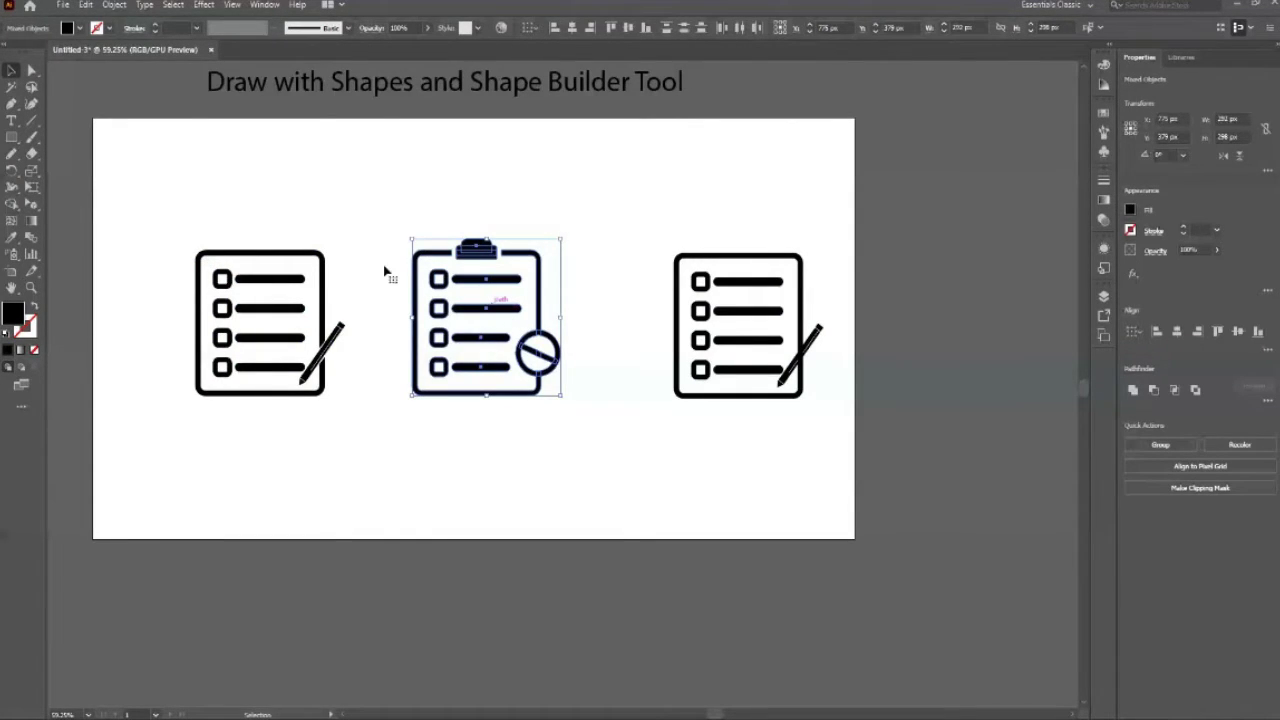
{"action": "left_click", "coordinate": [114, 5]}
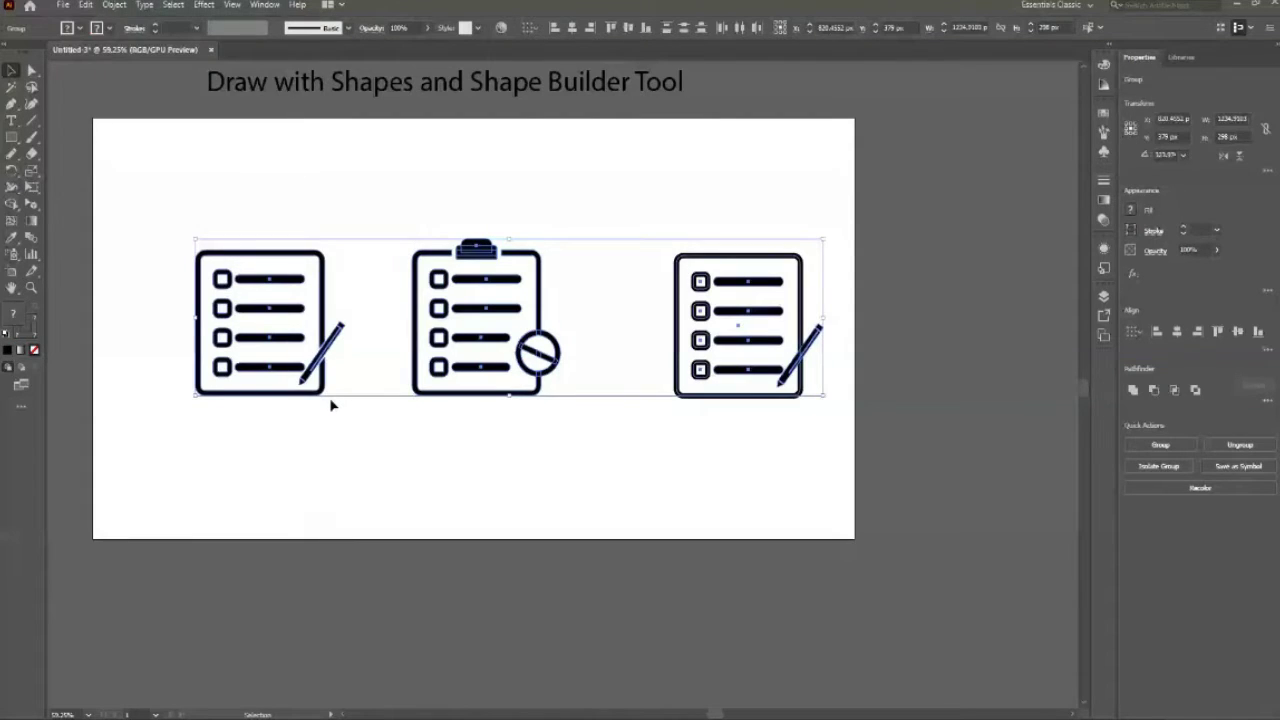
{"action": "left_click_drag", "start_coordinate": [333, 405], "coordinate": [972, 413]}
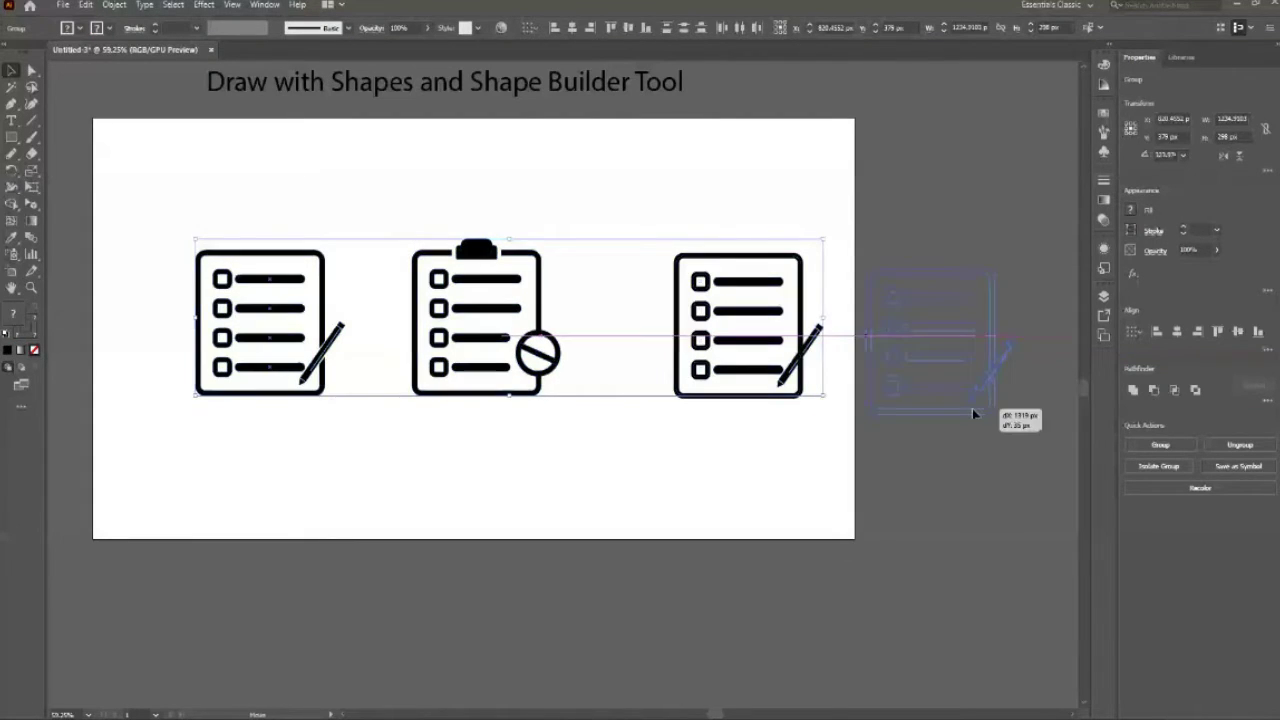
{"action": "left_click", "coordinate": [394, 266]}
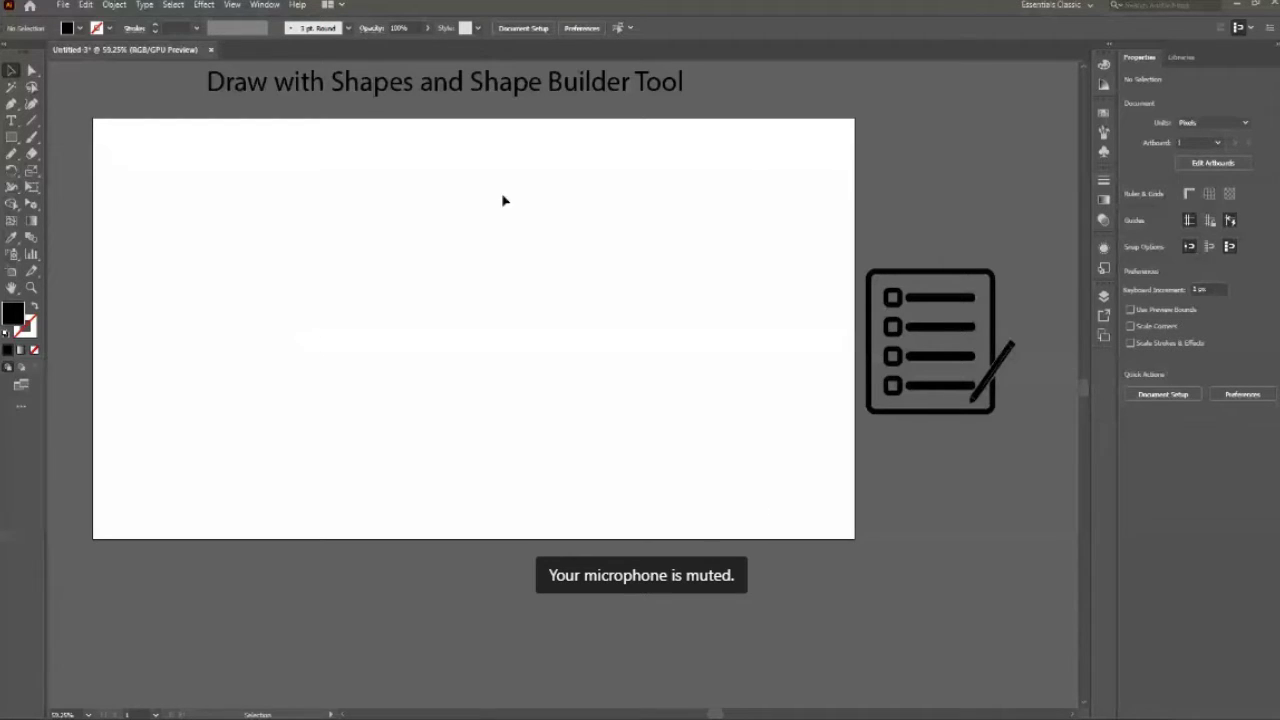
Step: Draw a long thin black bar mid-artboard and zoom in on it
{"action": "key", "text": "m"}
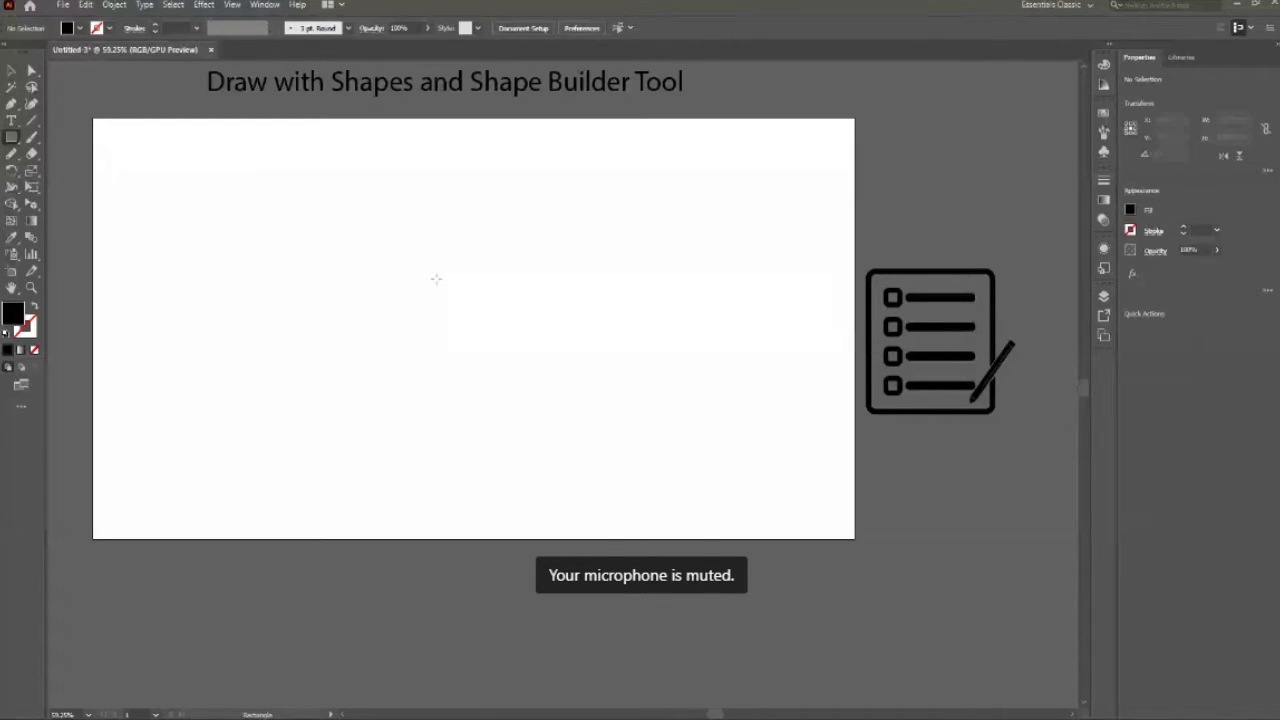
{"action": "left_click_drag", "start_coordinate": [378, 357], "coordinate": [516, 371]}
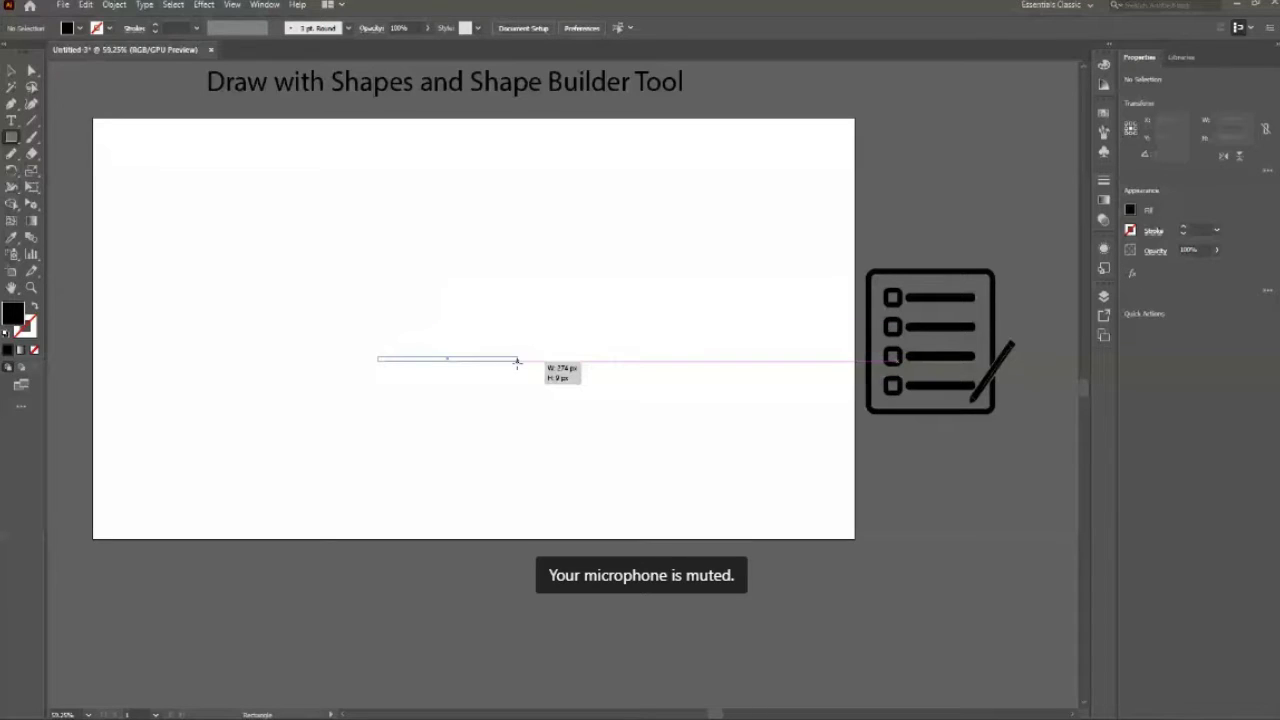
{"action": "key", "text": "z"}
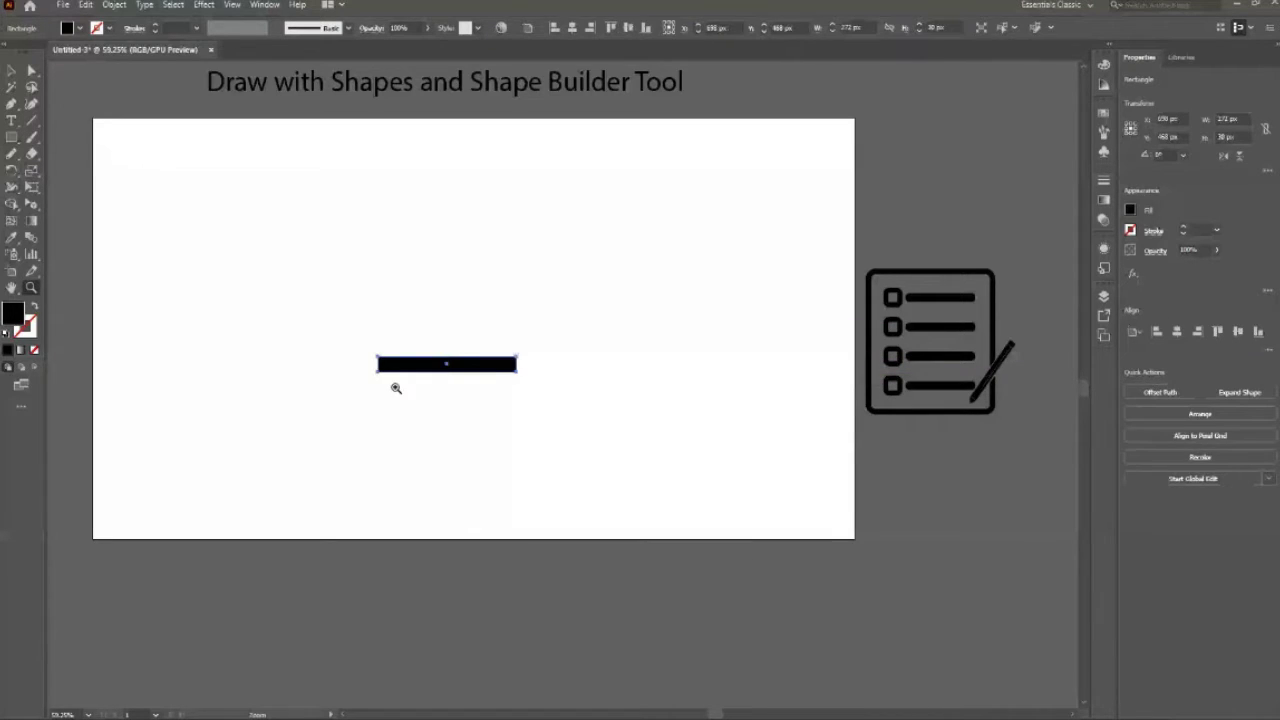
{"action": "mouse_move", "coordinate": [396, 388]}
{"action": "left_mouse_down"}
{"action": "mouse_move", "coordinate": [543, 463]}
{"action": "mouse_move", "coordinate": [386, 423]}
{"action": "left_mouse_up"}
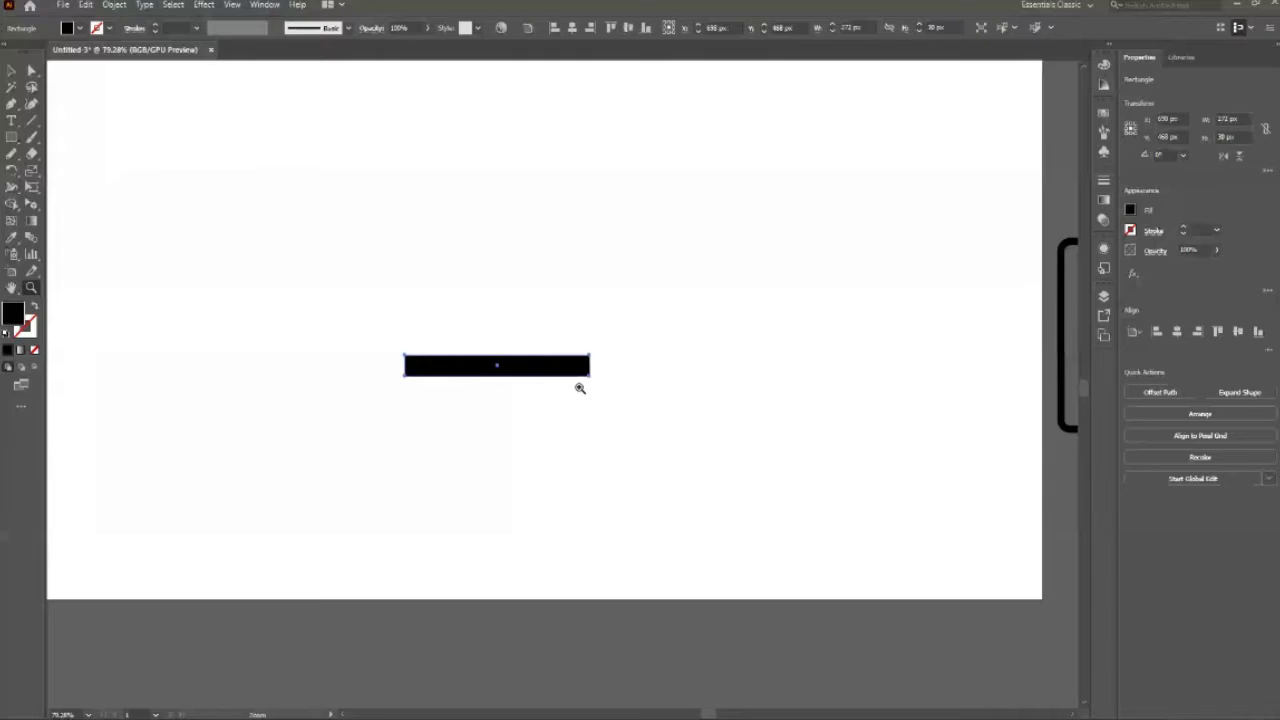
{"action": "mouse_move", "coordinate": [580, 386]}
{"action": "left_mouse_down"}
{"action": "mouse_move", "coordinate": [544, 374]}
{"action": "mouse_move", "coordinate": [674, 486]}
{"action": "left_mouse_up"}
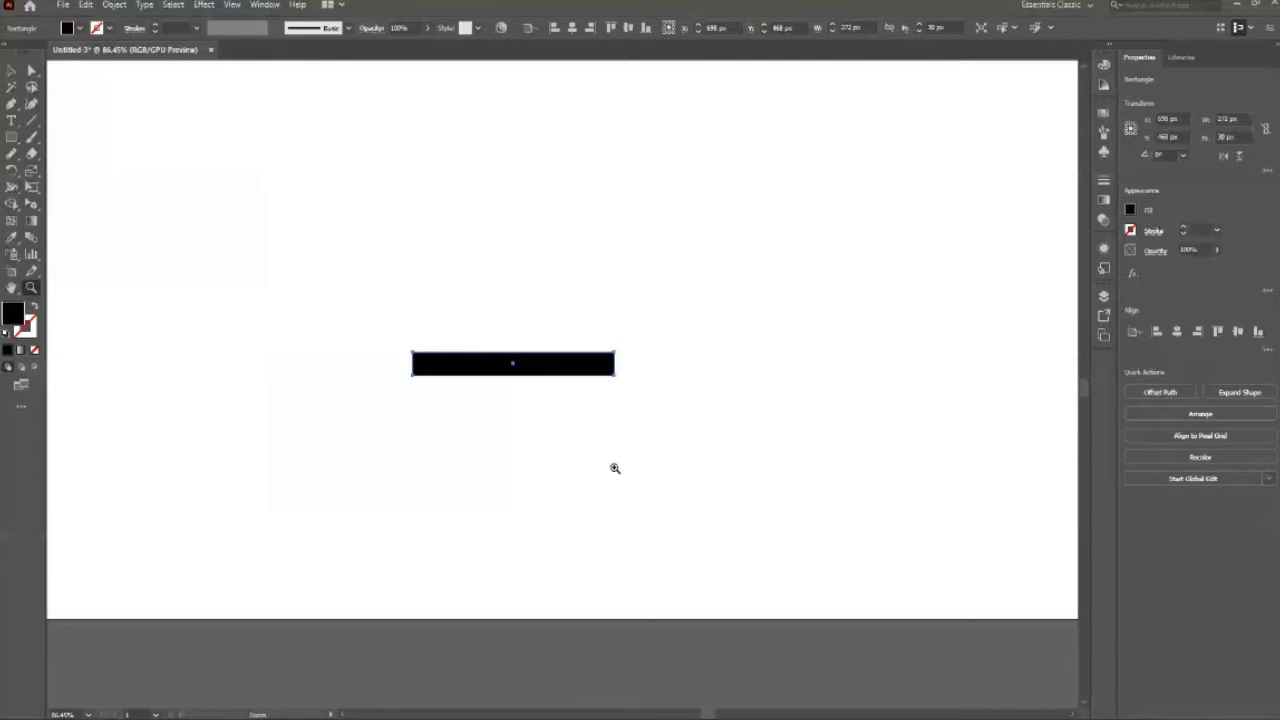
{"action": "key", "text": "v"}
{"action": "left_click", "coordinate": [529, 291]}
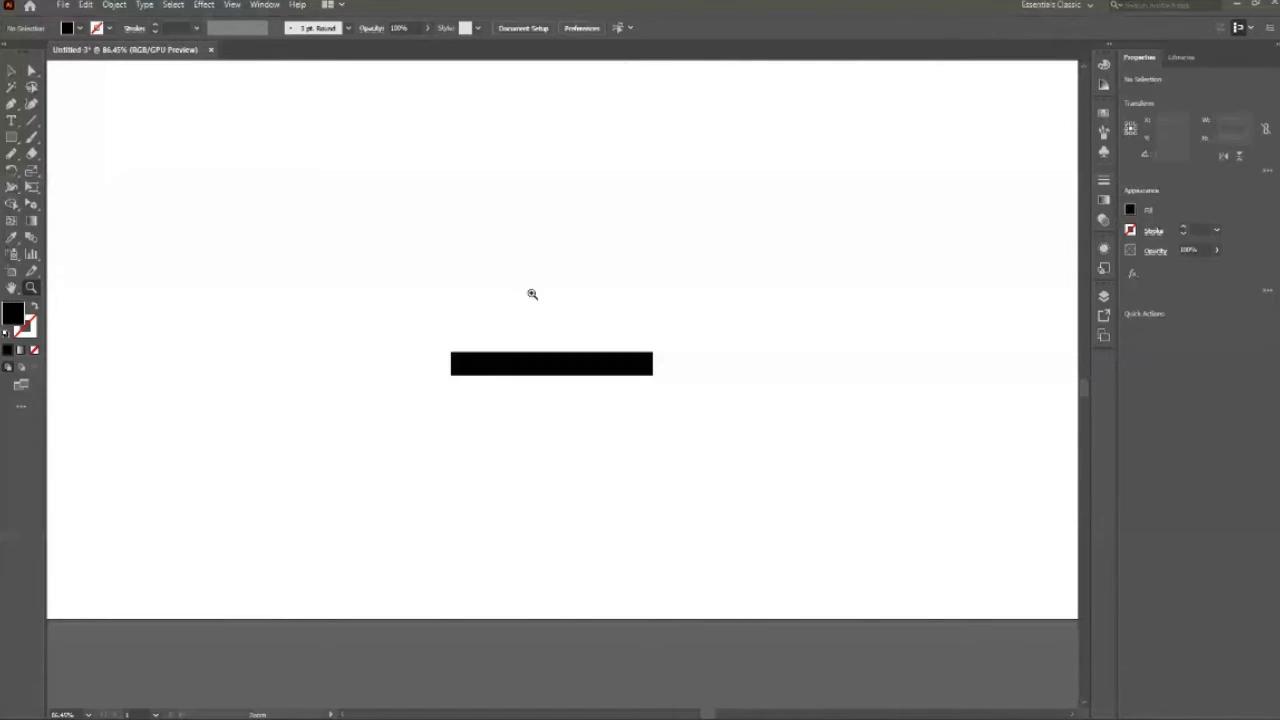
{"action": "key", "text": "z"}
{"action": "mouse_move", "coordinate": [660, 372]}
{"action": "left_mouse_down"}
{"action": "mouse_move", "coordinate": [598, 370]}
{"action": "mouse_move", "coordinate": [689, 443]}
{"action": "mouse_move", "coordinate": [494, 383]}
{"action": "mouse_move", "coordinate": [478, 424]}
{"action": "left_mouse_up"}
{"action": "key", "text": "v"}
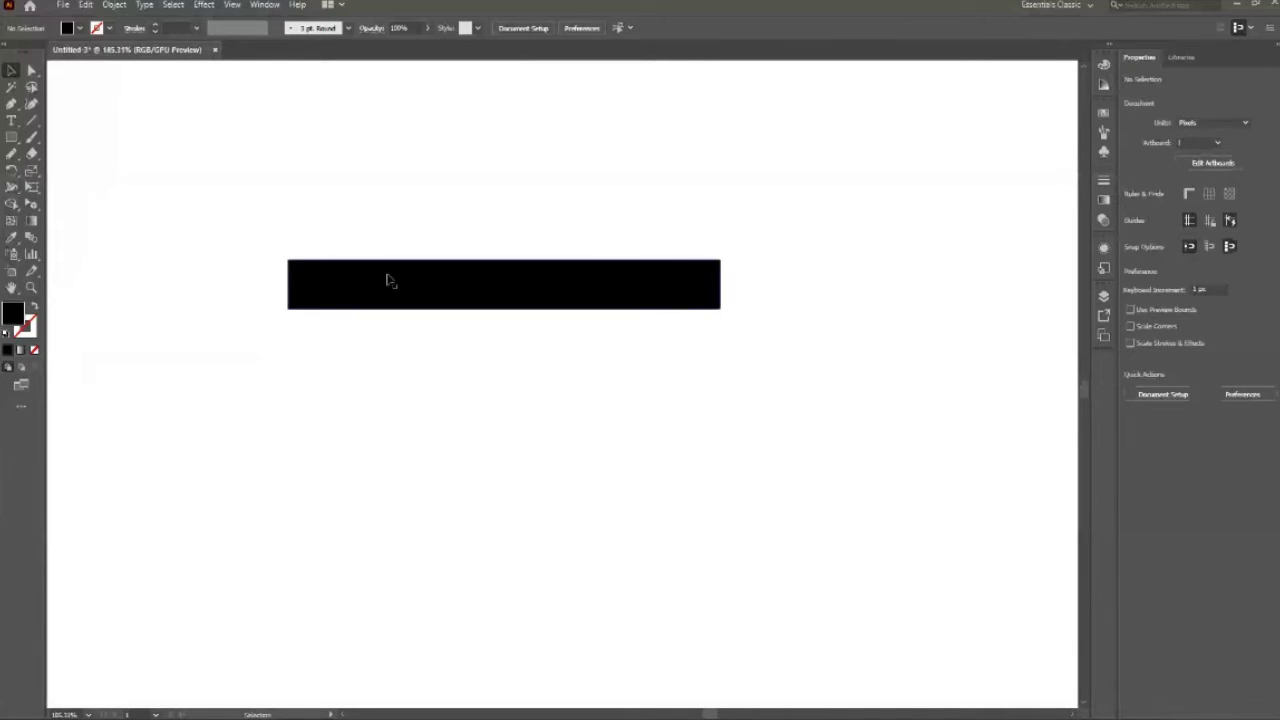
Step: Draw a 50 px black square just below the bar's left end
{"action": "key", "text": "m"}
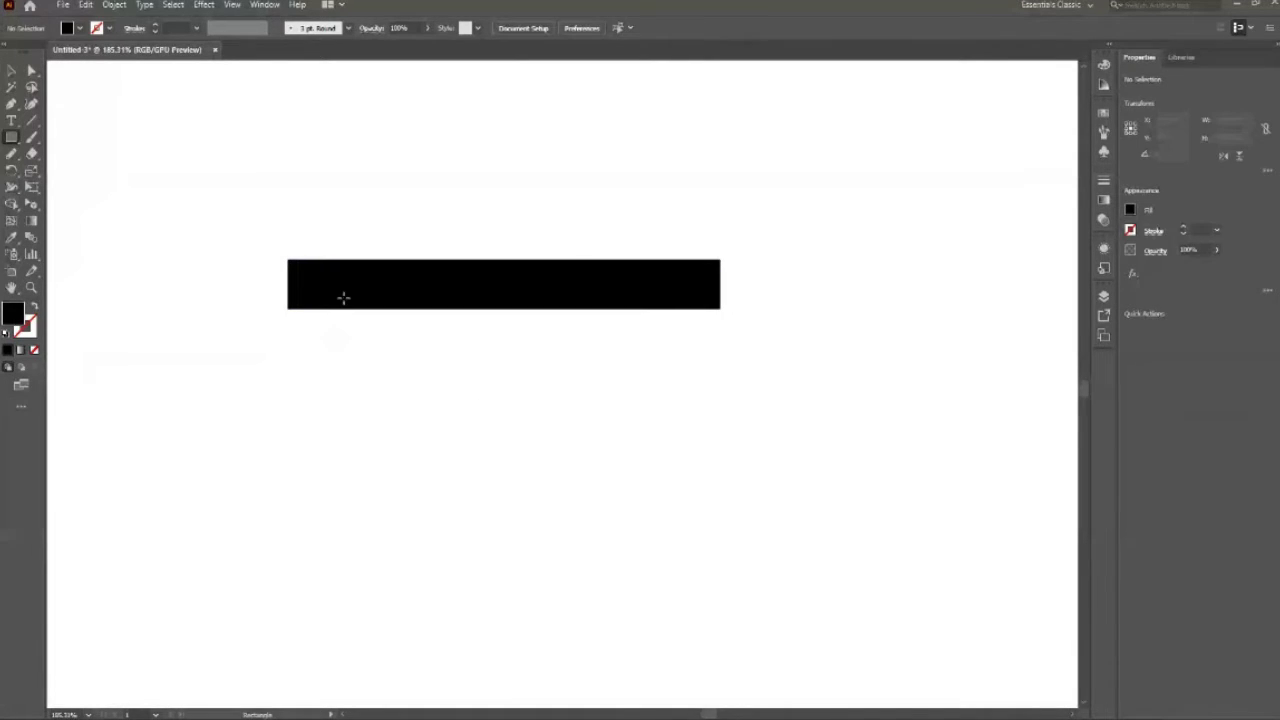
{"action": "left_click_drag", "start_coordinate": [337, 311], "coordinate": [417, 389]}
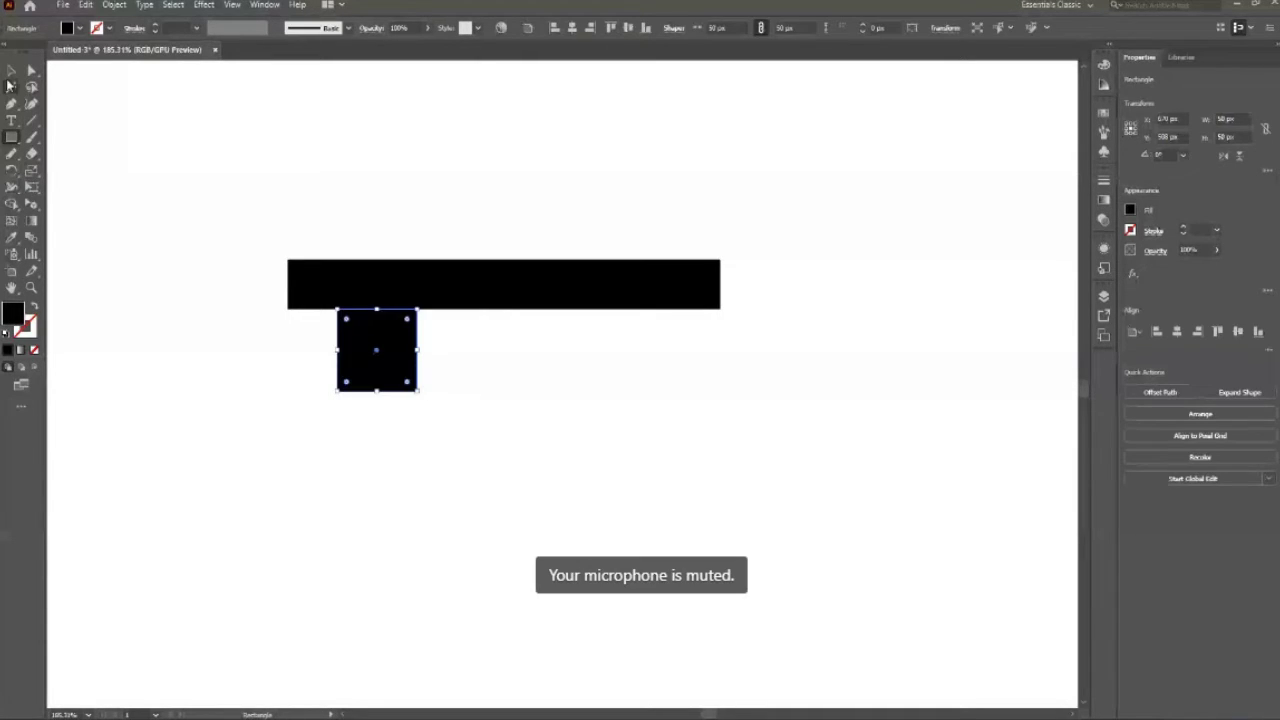
{"action": "left_click", "coordinate": [11, 71]}
{"action": "left_click", "coordinate": [608, 477]}
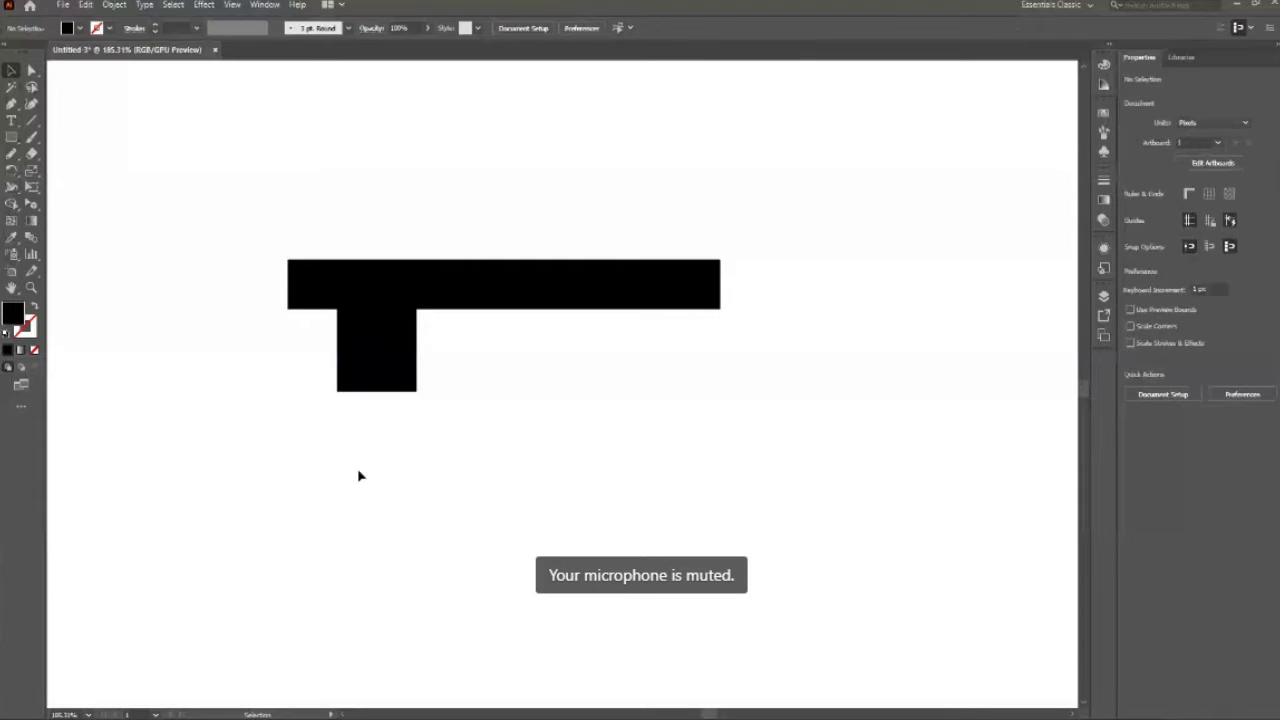
Step: Select the black square hanging under the bar's left end
{"action": "left_click", "coordinate": [396, 363]}
{"action": "key", "text": "a"}
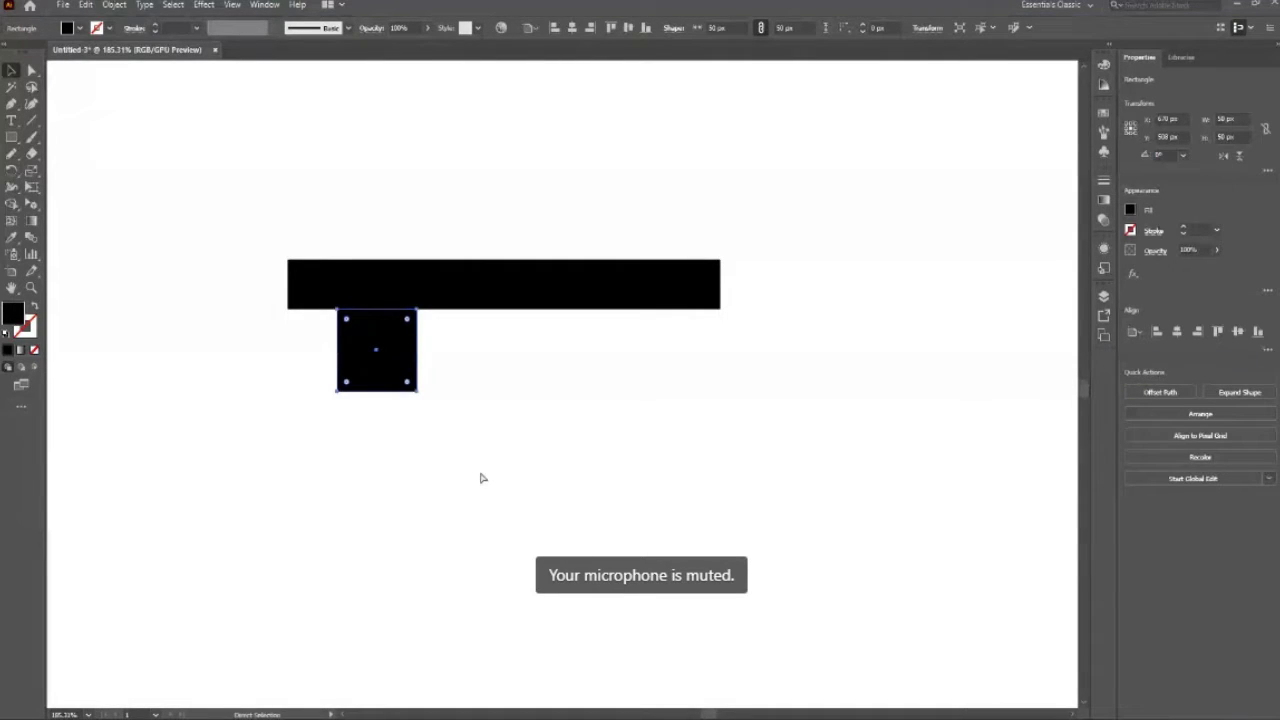
{"action": "key", "text": "v"}
{"action": "left_click", "coordinate": [471, 440]}
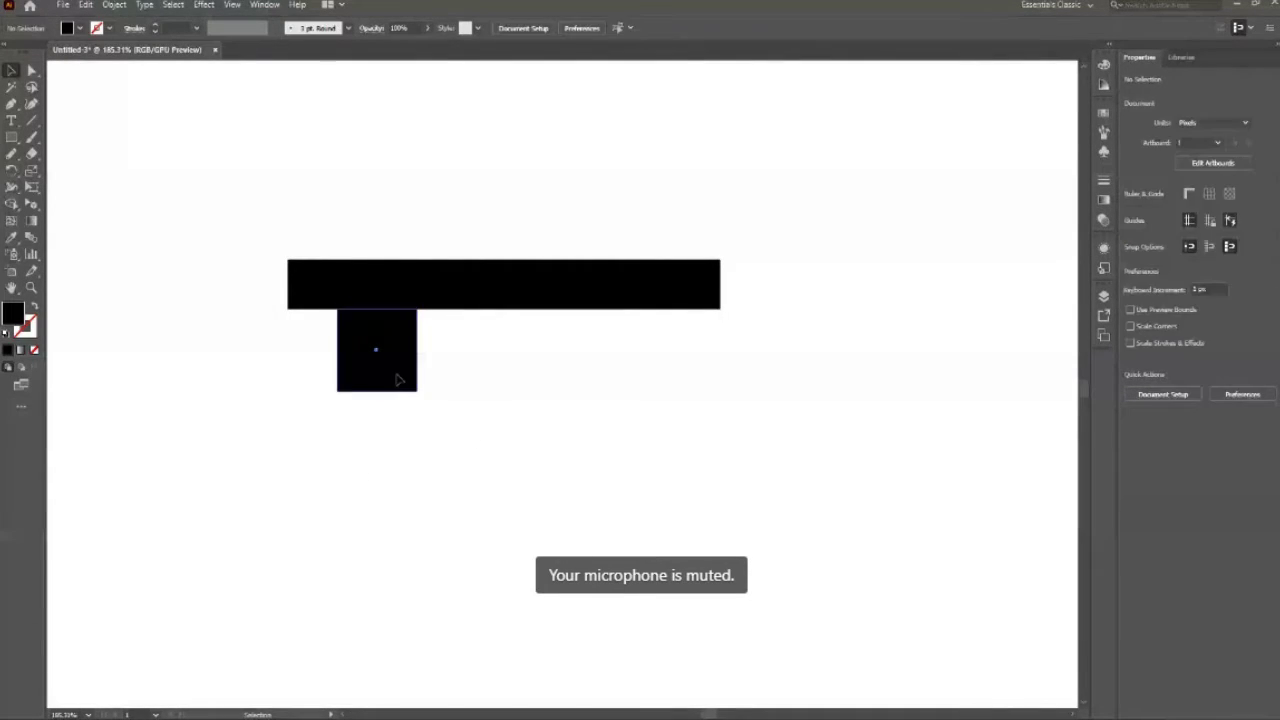
{"action": "left_click", "coordinate": [374, 346]}
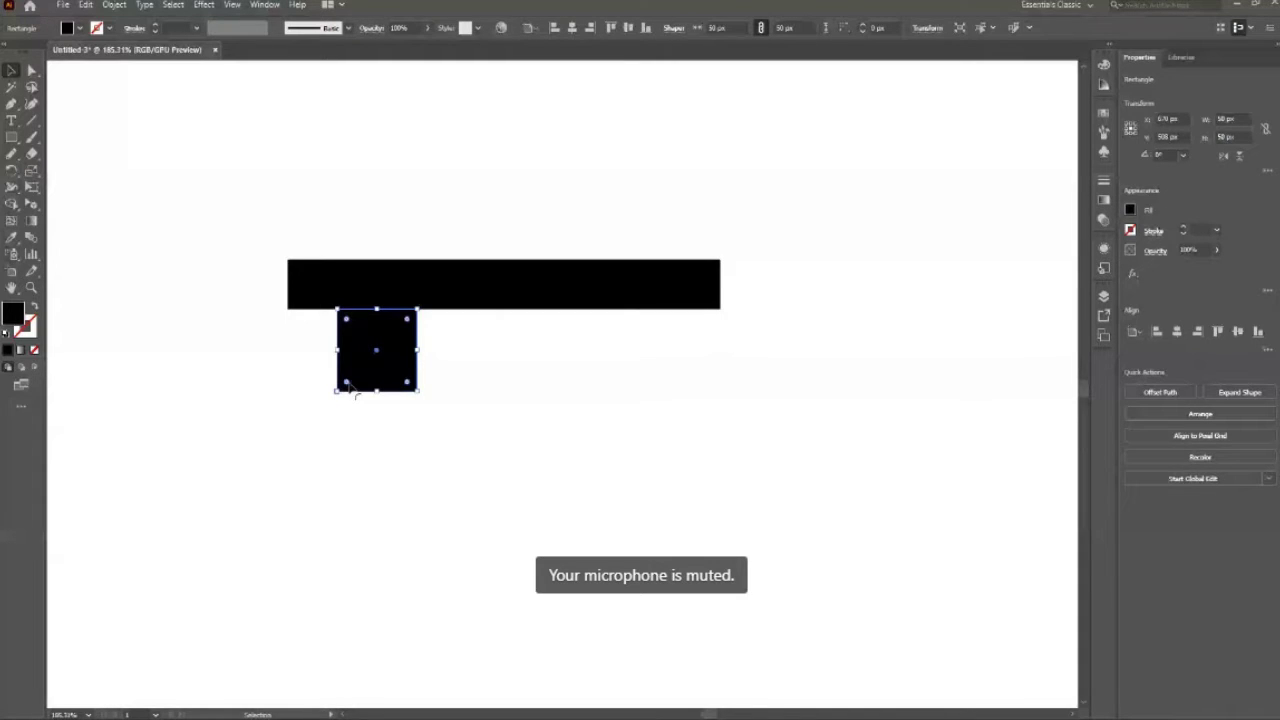
{"action": "left_click", "coordinate": [431, 386]}
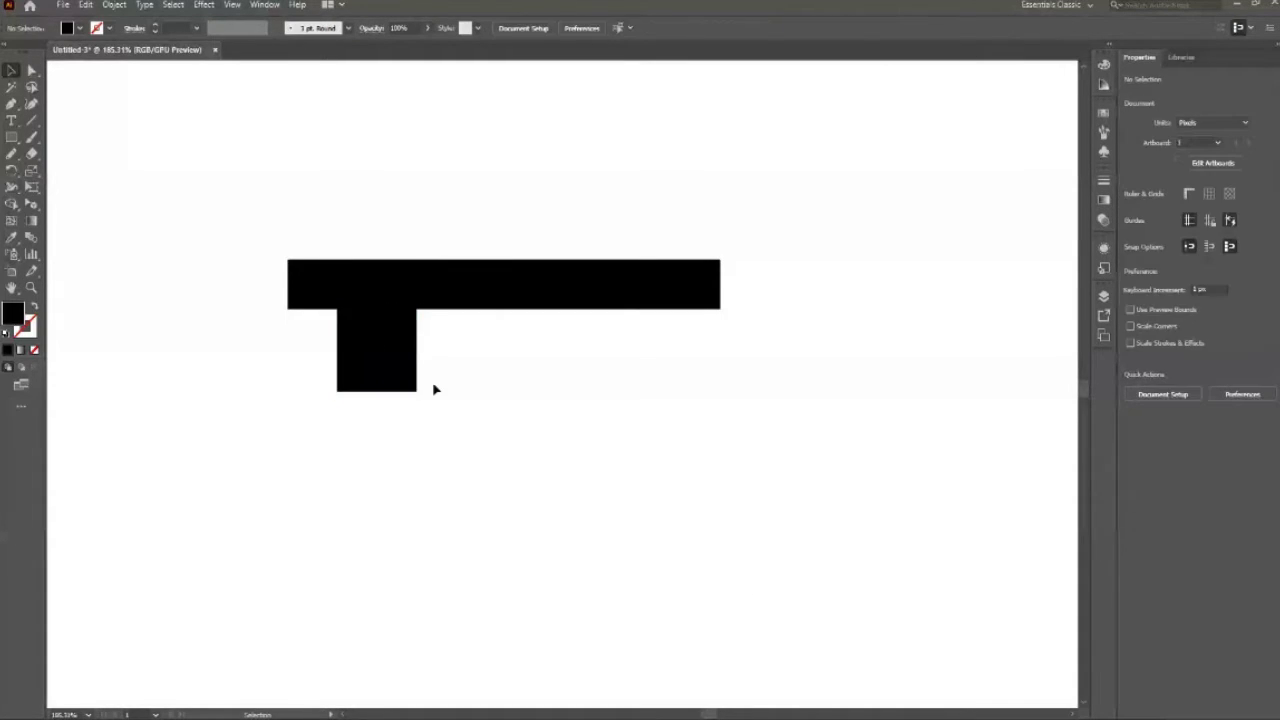
{"action": "left_click", "coordinate": [508, 409]}
{"action": "left_click", "coordinate": [380, 377]}
{"action": "key", "text": "a"}
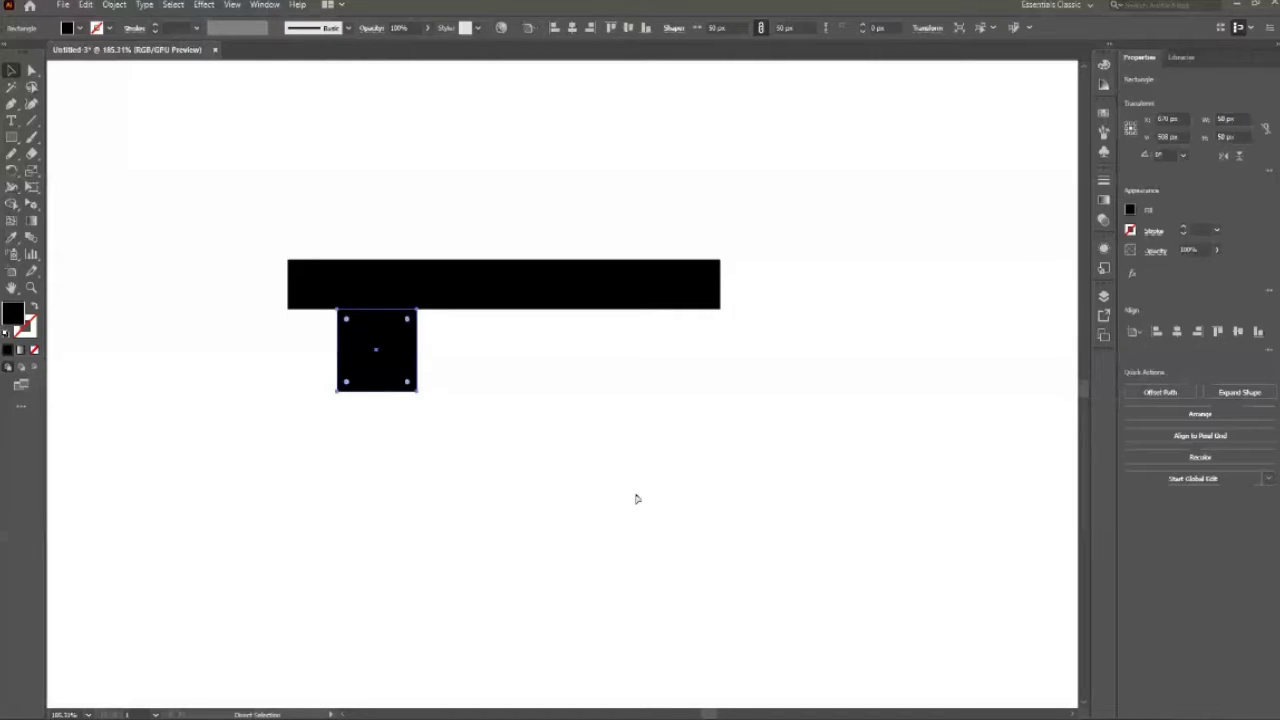
{"action": "key", "text": "v"}
Step: Duplicate the square and shift the copy right under the bar's right side
{"action": "key", "text": "alt+shift+Right"}
{"action": "key", "text": "shift+Right"}
{"action": "key", "text": "shift+Right"}
{"action": "key", "text": "shift+Right"}
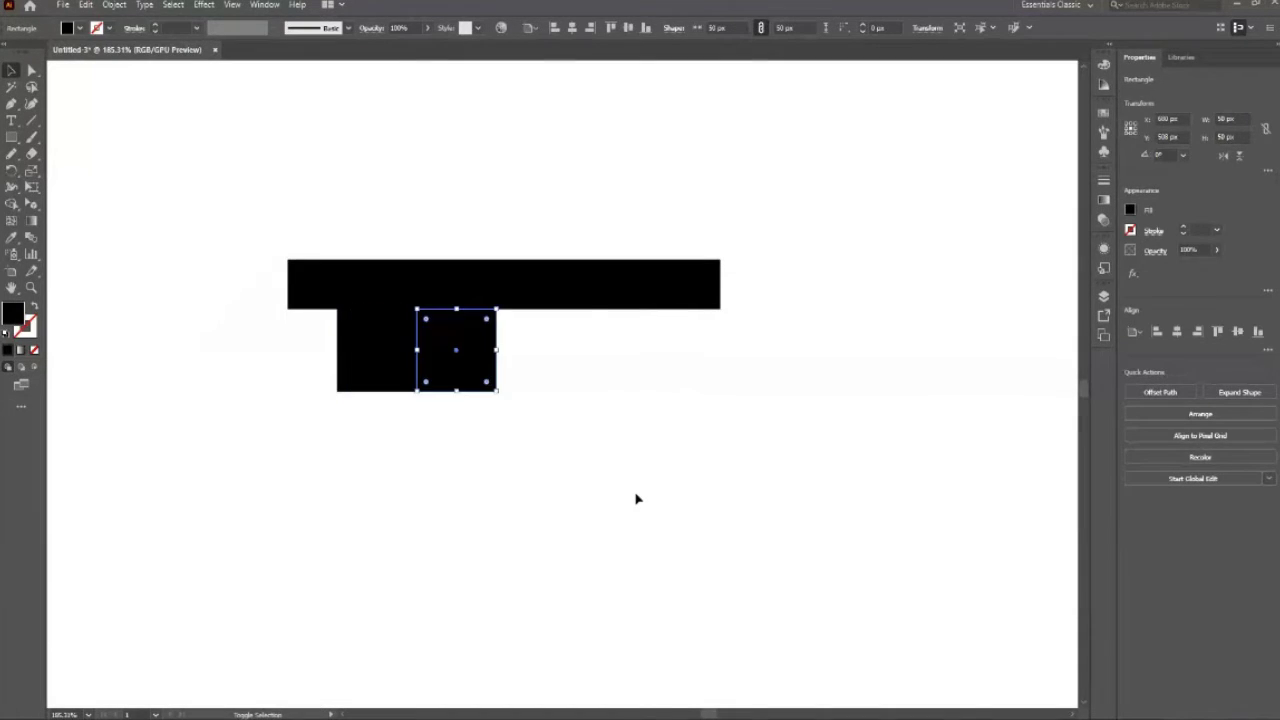
{"action": "key", "text": "shift+Right"}
{"action": "key", "text": "shift+Right"}
{"action": "key", "text": "shift+Right"}
{"action": "key", "text": "shift+Right"}
{"action": "key", "text": "shift+Right"}
{"action": "key", "text": "shift+Right"}
{"action": "key", "text": "shift+Right"}
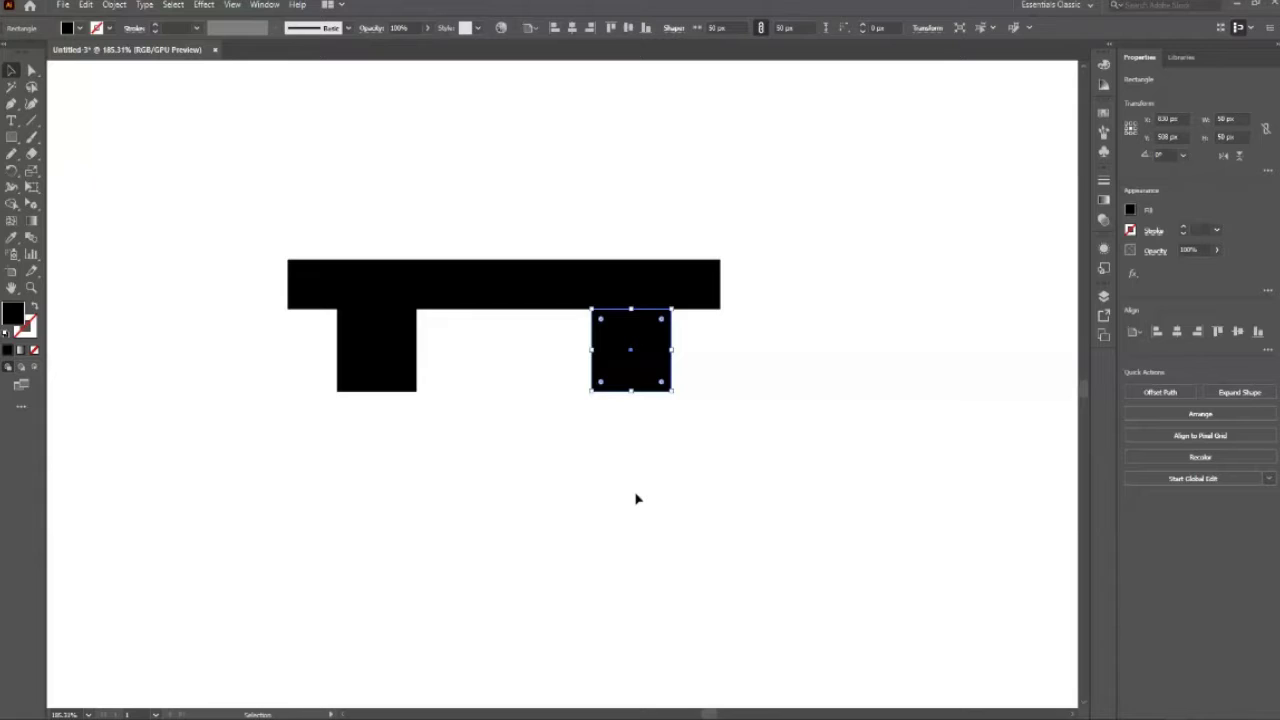
{"action": "left_click", "coordinate": [376, 350], "text": "shift"}
{"action": "left_click", "coordinate": [583, 443]}
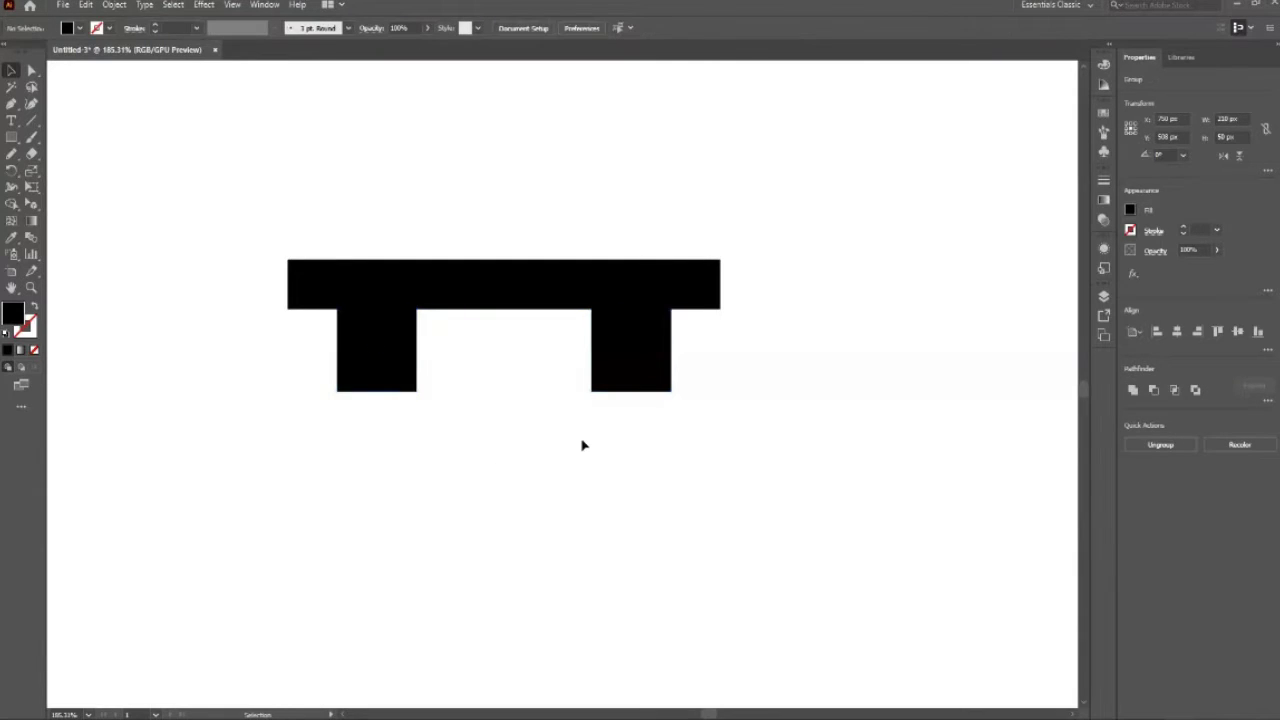
Step: Select the bar and both squares, then nudge the two squares slightly right
{"action": "left_click", "coordinate": [583, 288]}
{"action": "key", "text": "ctrl+a"}
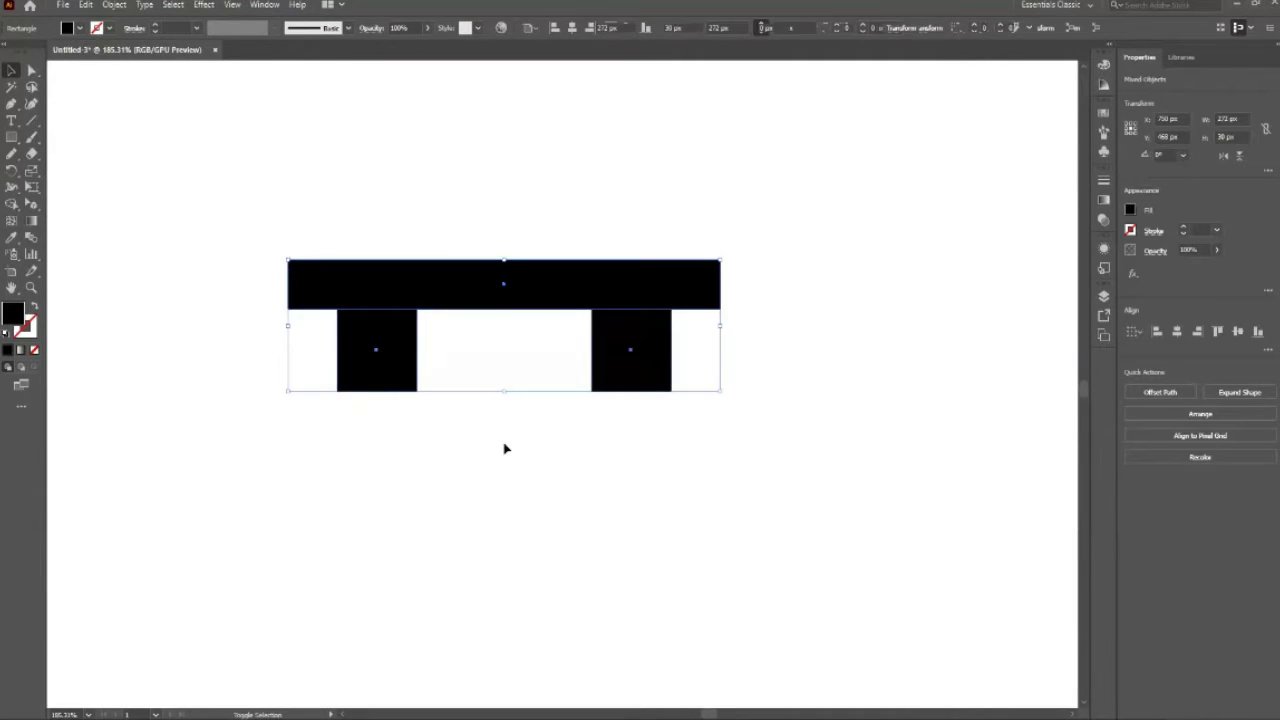
{"action": "left_click", "coordinate": [745, 424]}
{"action": "left_click_drag", "start_coordinate": [741, 432], "coordinate": [423, 274]}
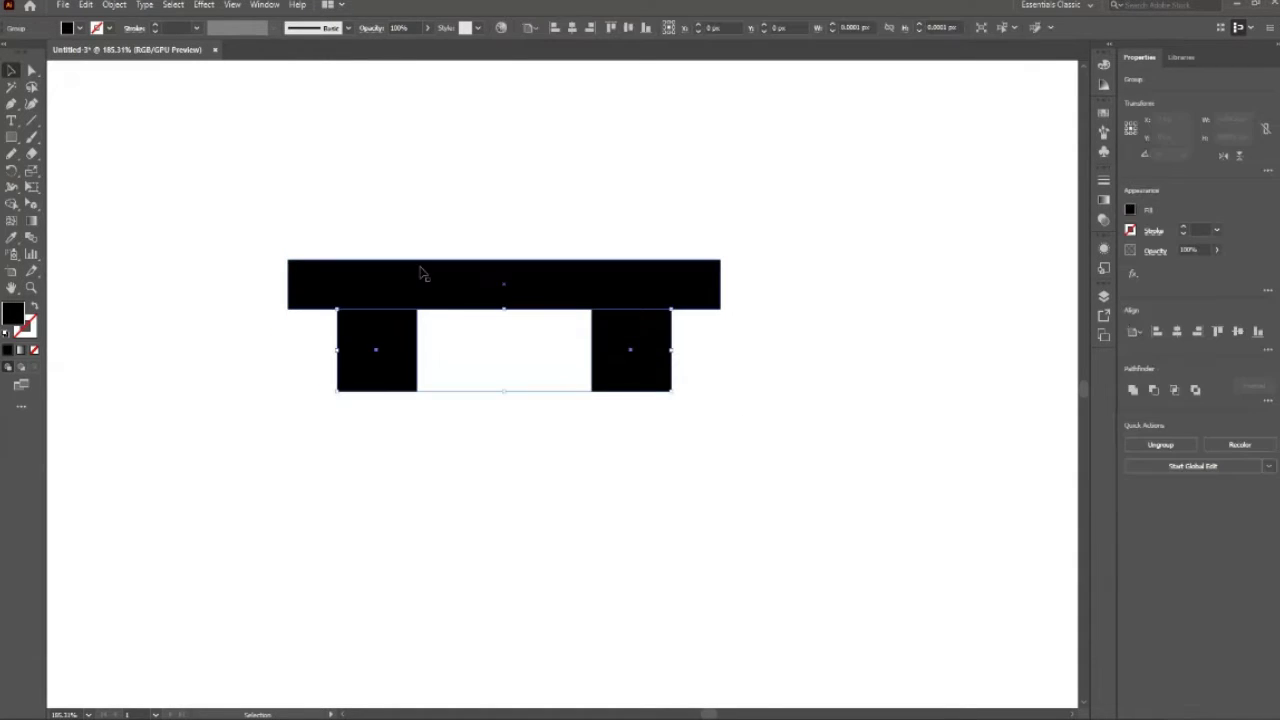
{"action": "left_click", "coordinate": [458, 288]}
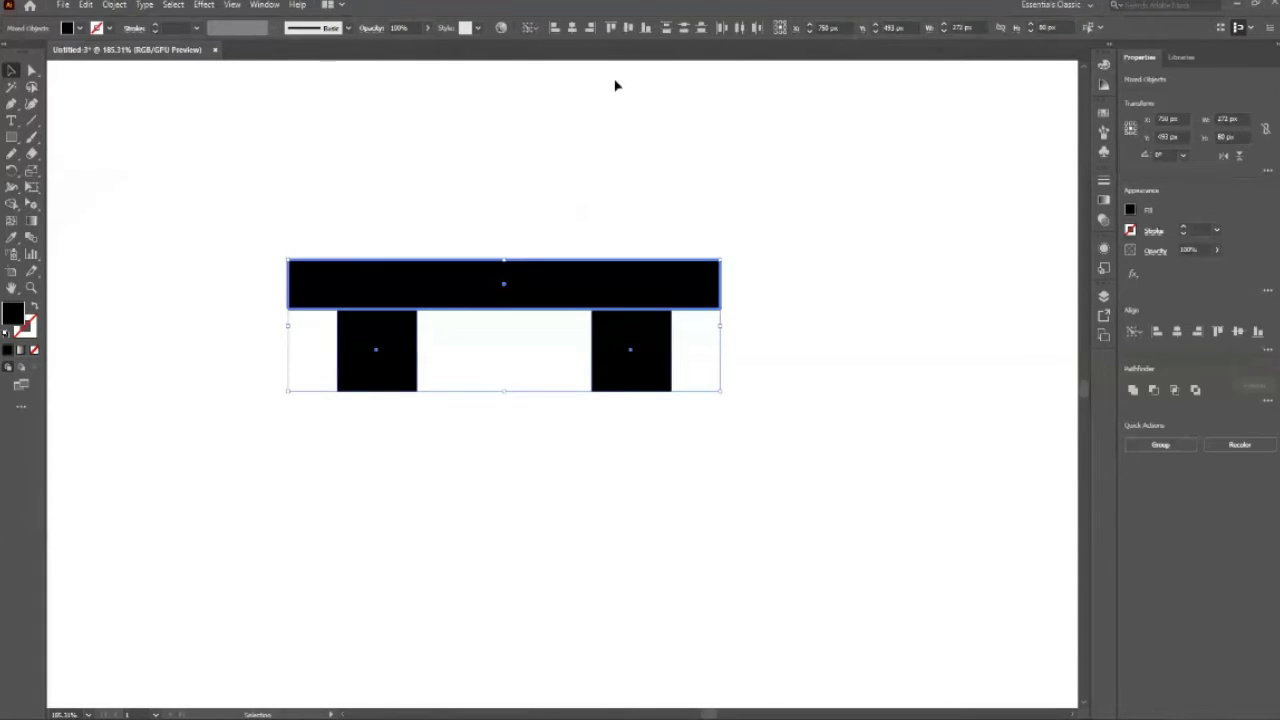
{"action": "left_click", "coordinate": [800, 500]}
{"action": "left_click", "coordinate": [394, 343]}
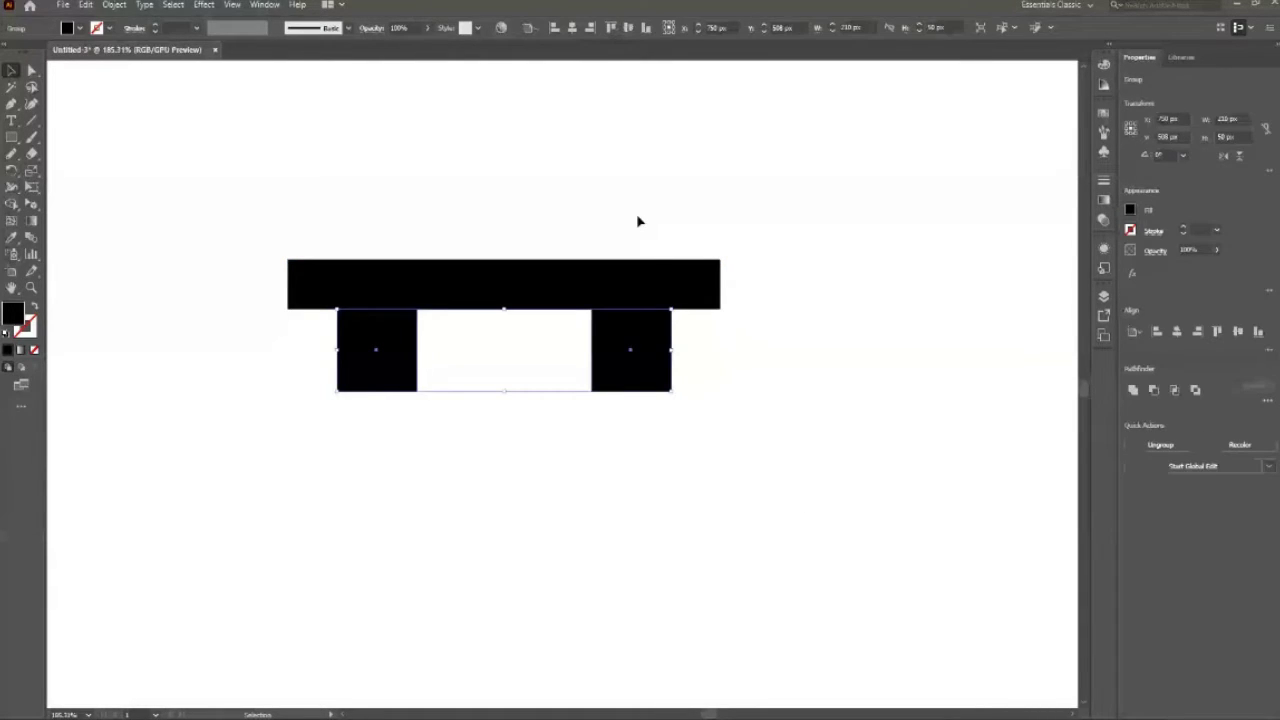
{"action": "left_click_drag", "start_coordinate": [662, 388], "coordinate": [688, 388]}
Step: Horizontally centre both squares under the top bar, using the bar as key object
{"action": "left_click", "coordinate": [803, 491]}
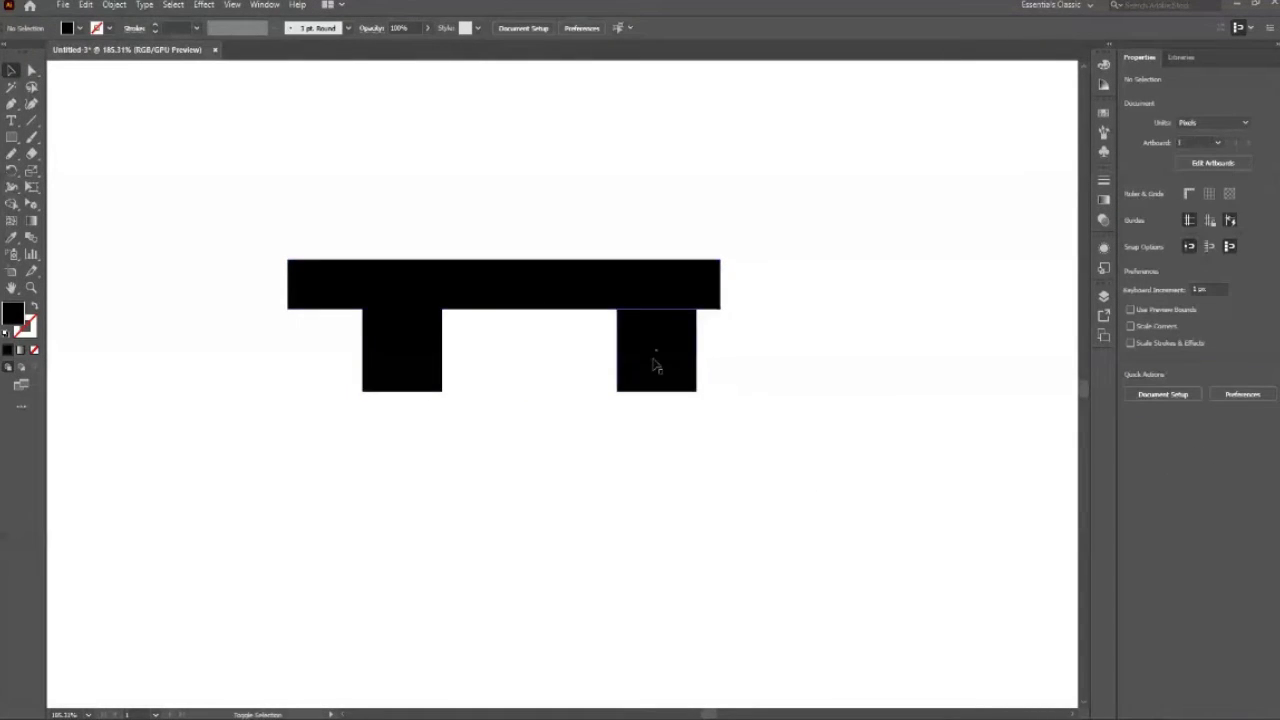
{"action": "left_click", "coordinate": [655, 365]}
{"action": "left_click", "coordinate": [578, 292]}
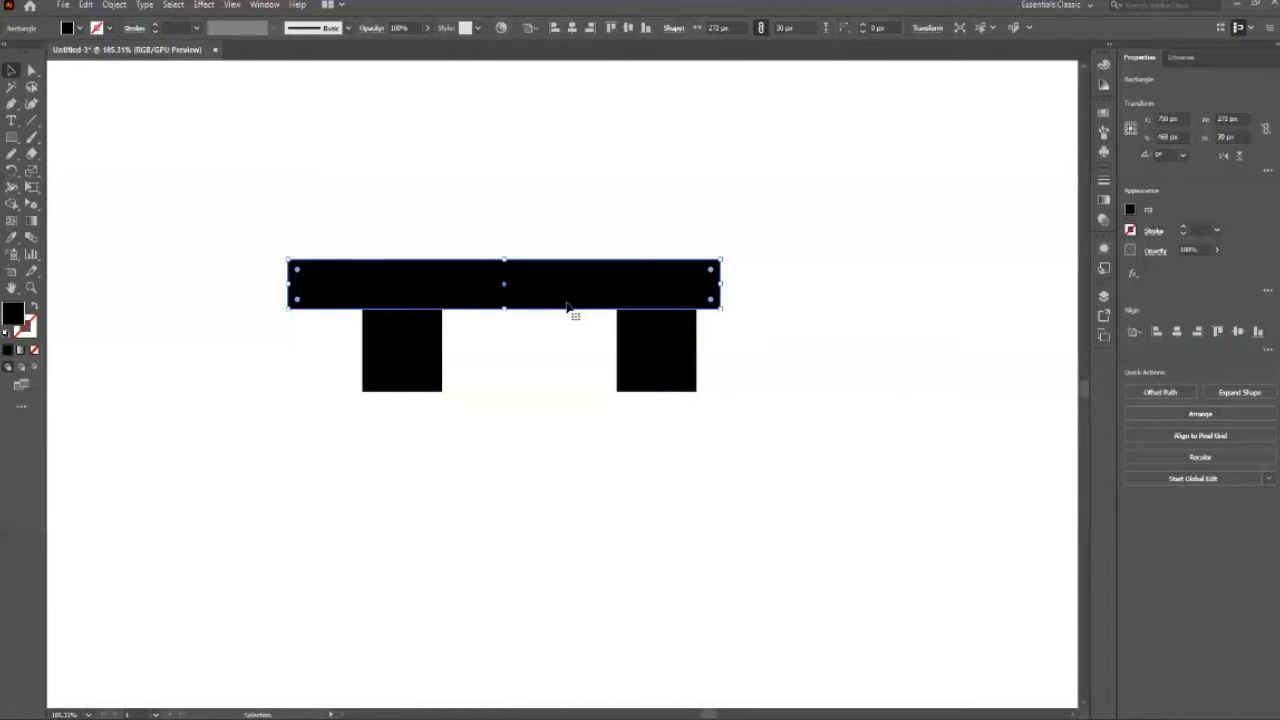
{"action": "left_click", "coordinate": [848, 314]}
{"action": "left_click", "coordinate": [664, 365]}
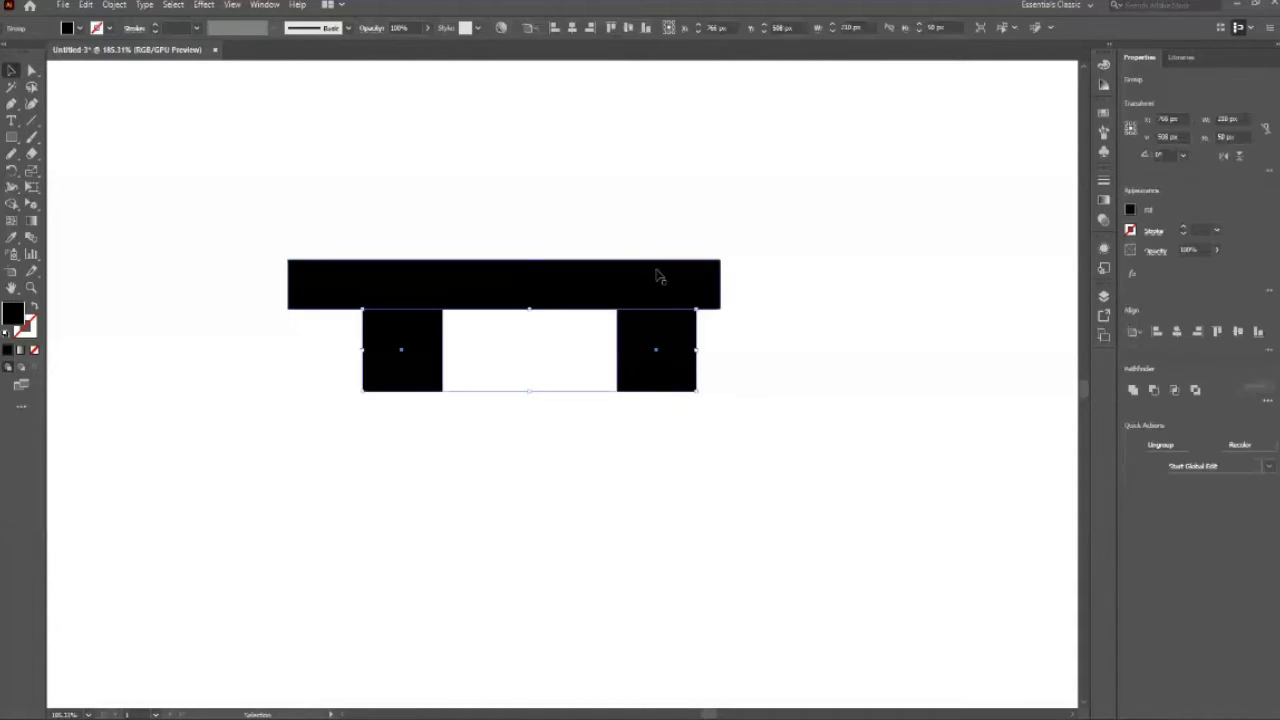
{"action": "left_click", "coordinate": [658, 276], "text": "shift"}
{"action": "left_click", "coordinate": [638, 281]}
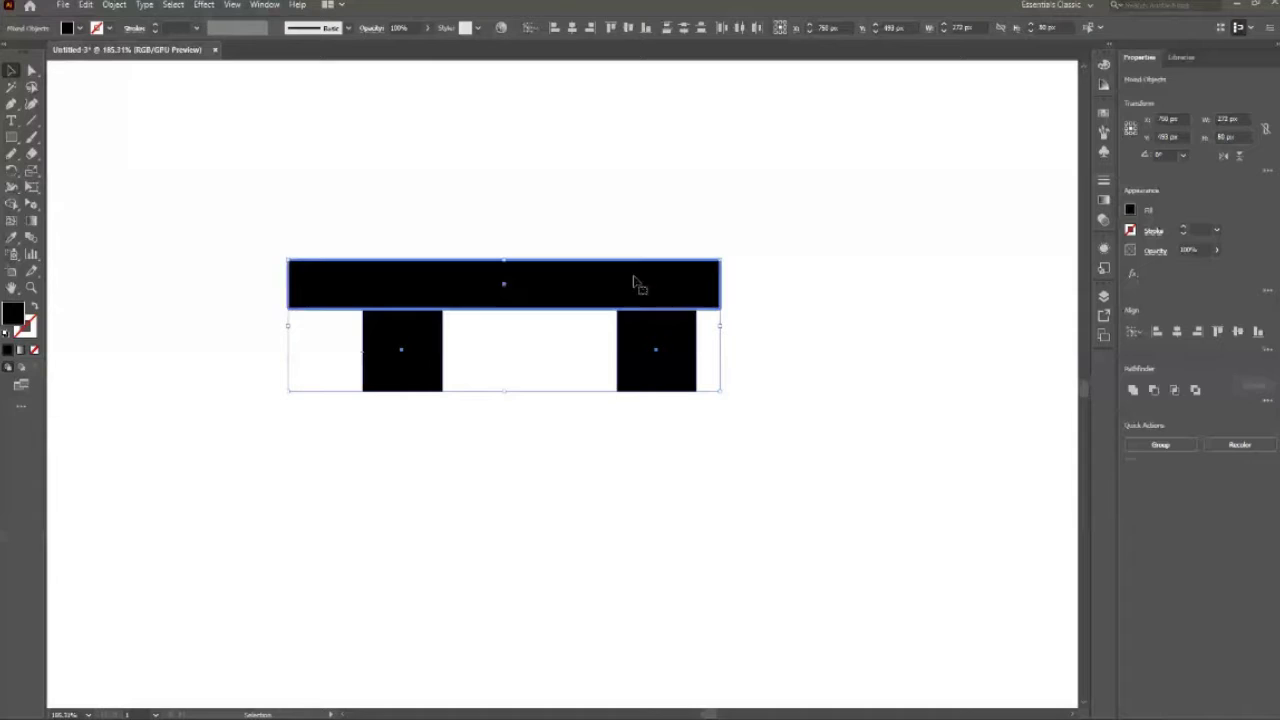
{"action": "left_click", "coordinate": [572, 27]}
{"action": "left_click", "coordinate": [783, 394]}
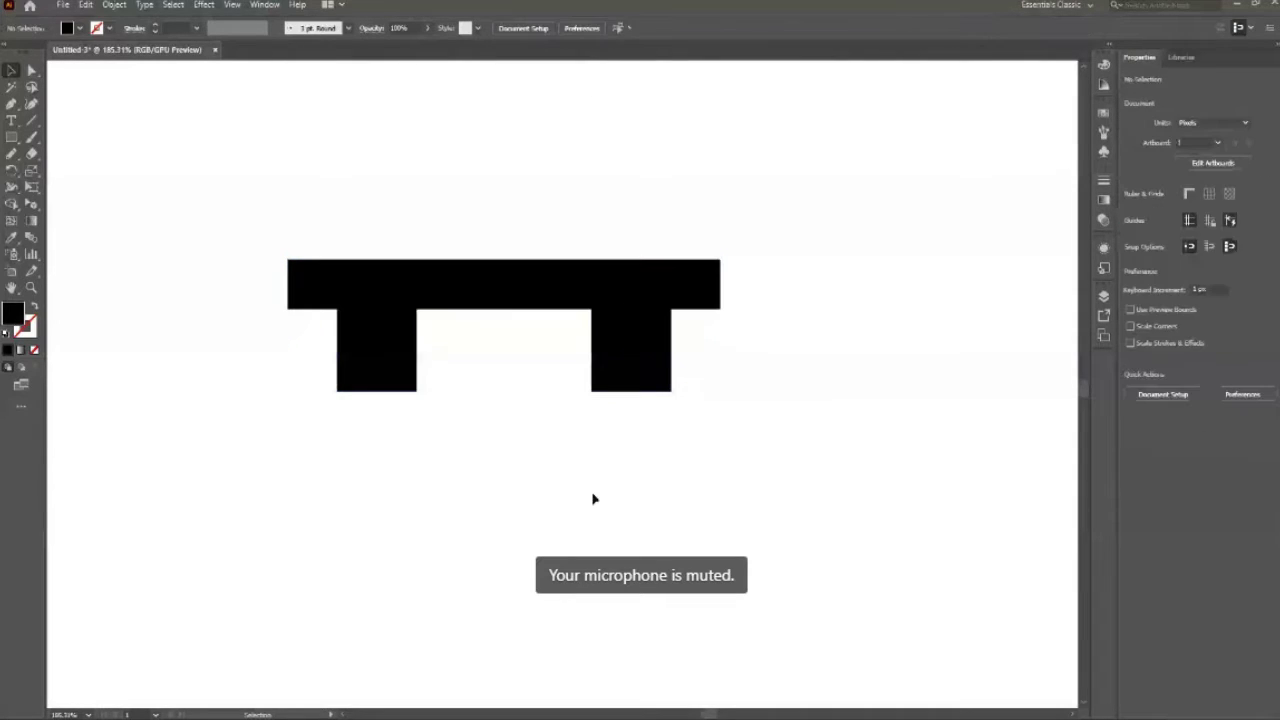
{"action": "key", "text": "z"}
{"action": "left_click_drag", "start_coordinate": [531, 388], "coordinate": [345, 485]}
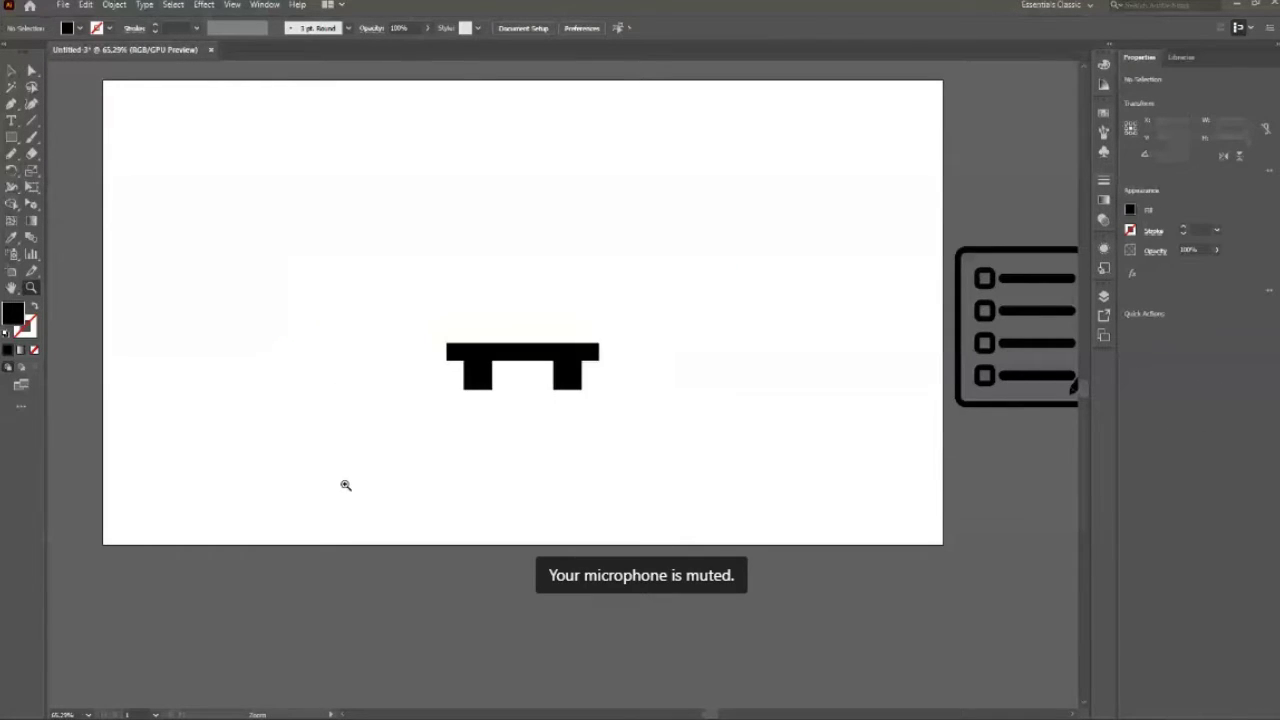
{"action": "left_click_drag", "start_coordinate": [345, 485], "coordinate": [554, 449]}
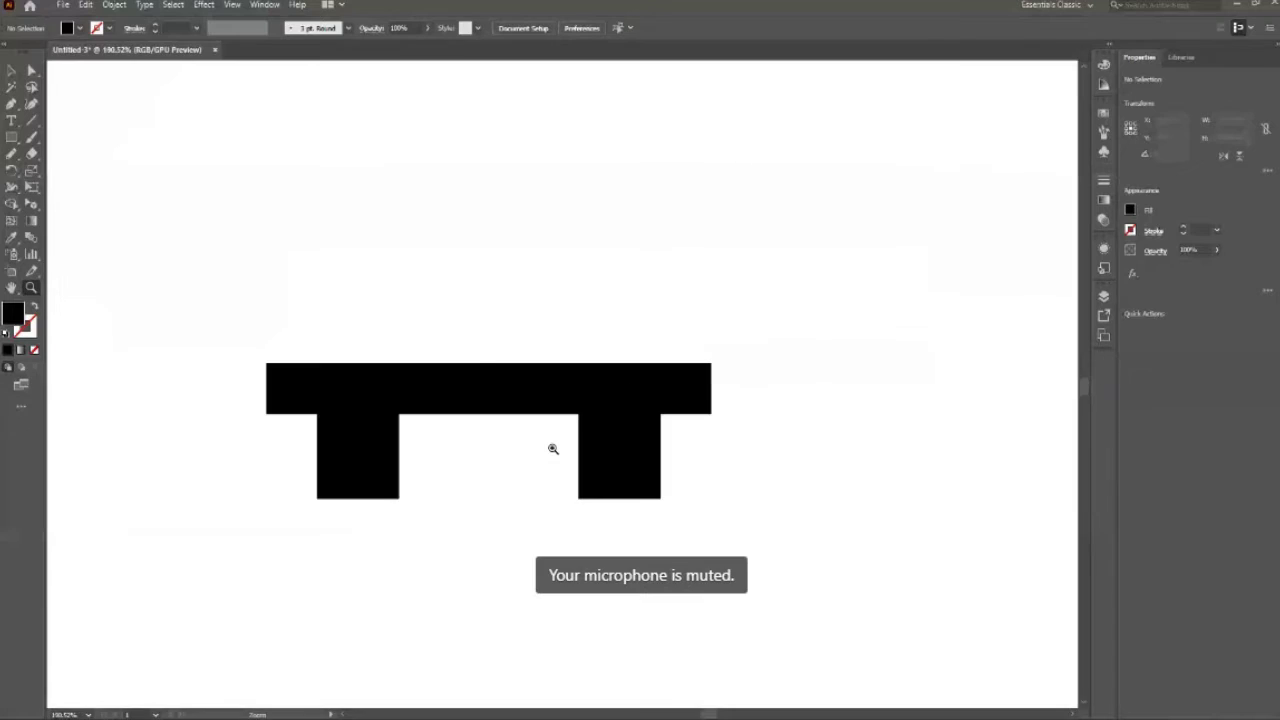
{"action": "left_click_drag", "start_coordinate": [474, 349], "coordinate": [570, 400]}
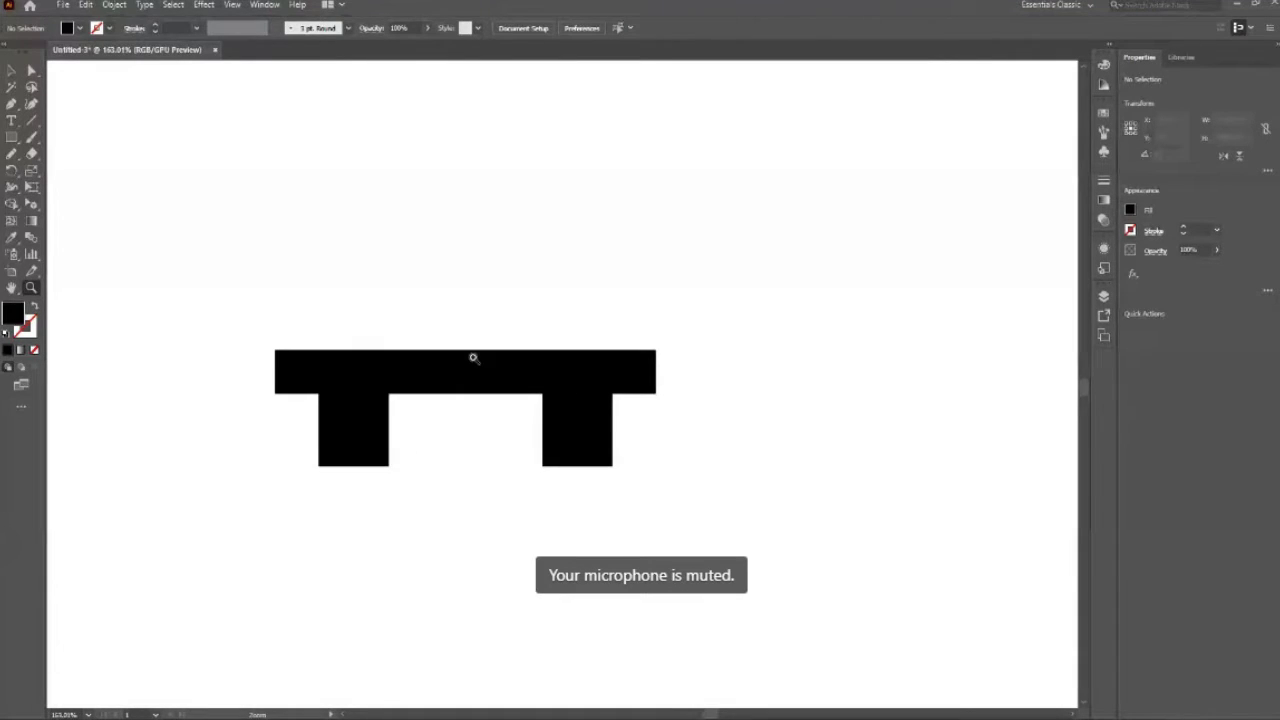
{"action": "key", "text": "v"}
{"action": "key", "text": "m"}
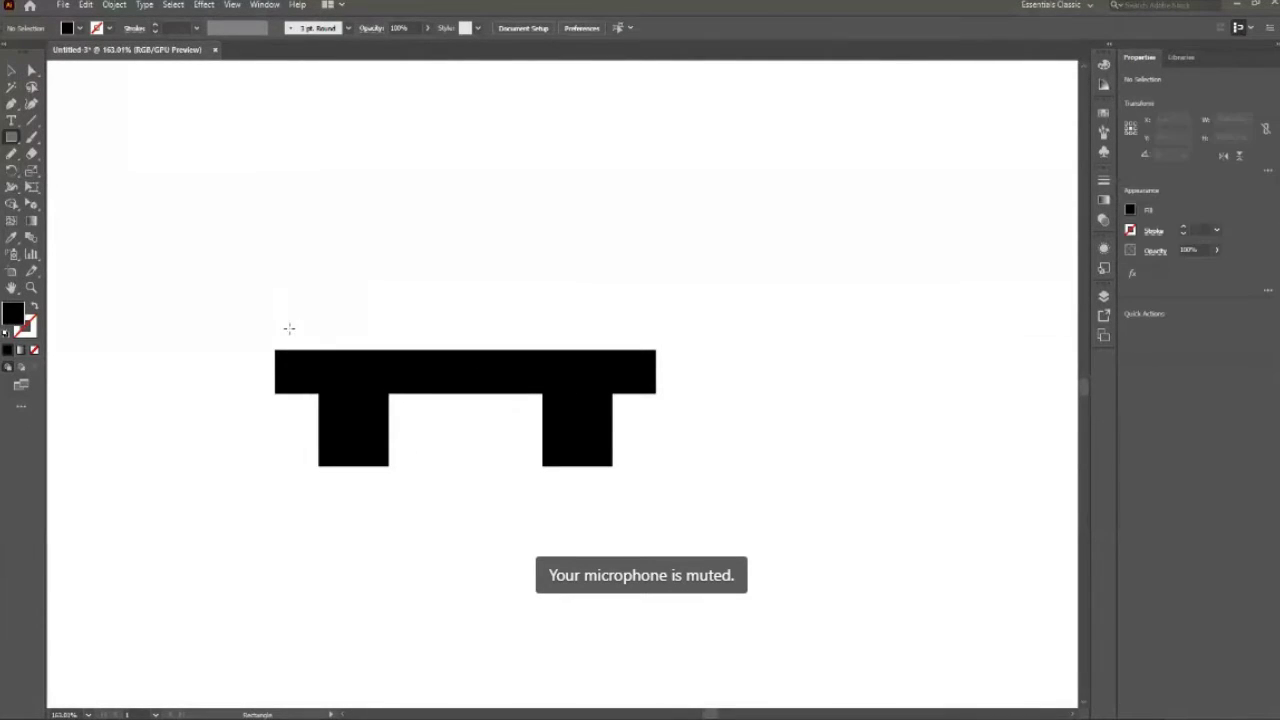
{"action": "key", "text": "v"}
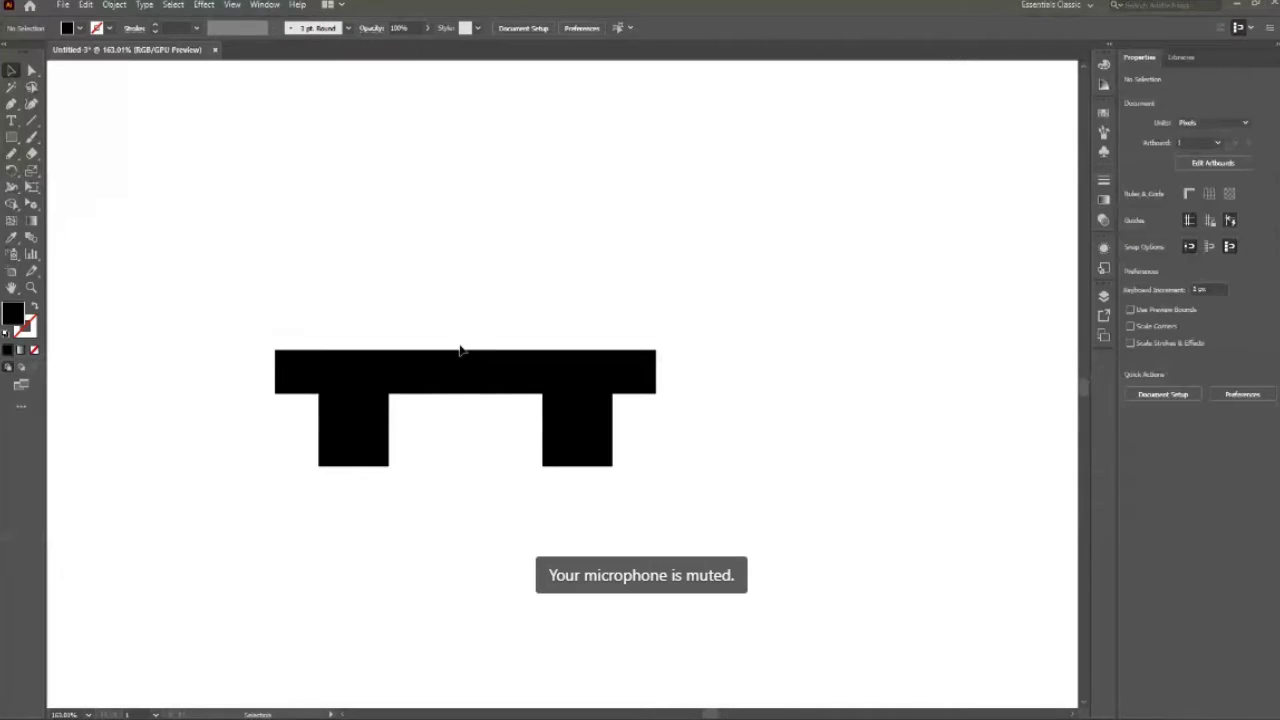
{"action": "left_click", "coordinate": [478, 365]}
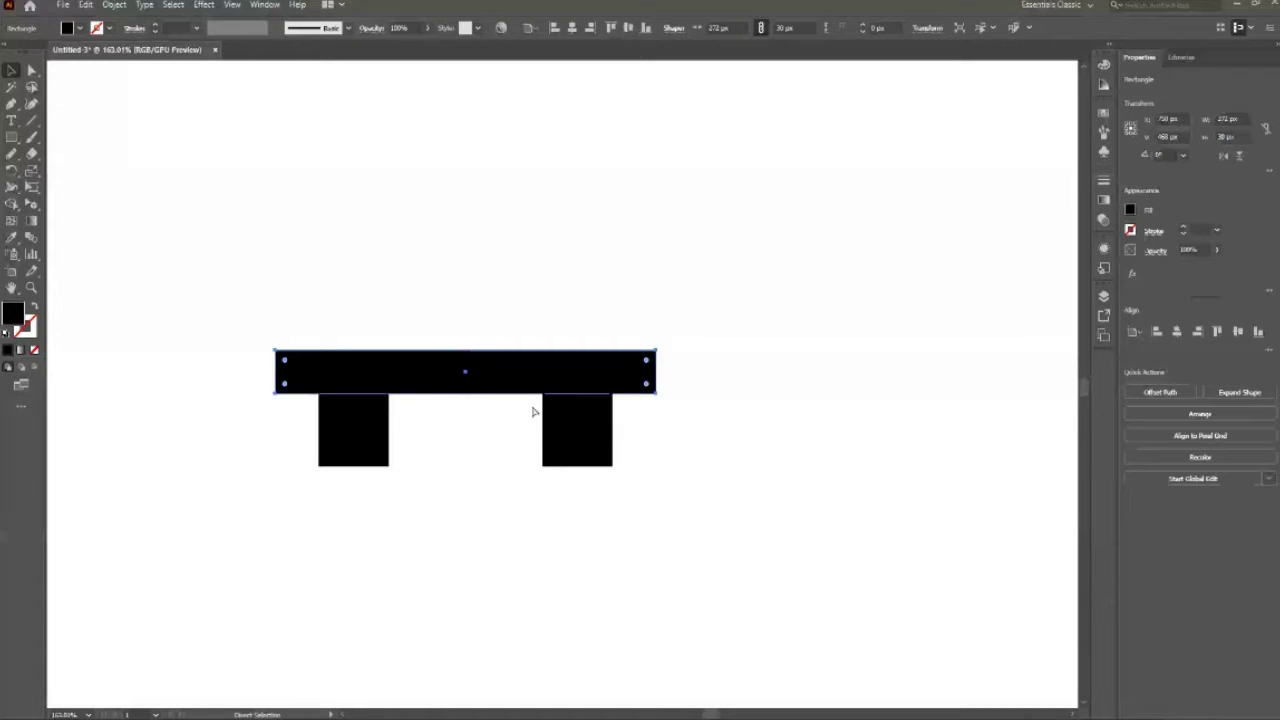
Step: Place a copy of the top bar directly above it and make it 74 px tall
{"action": "left_click_drag", "start_coordinate": [467, 350], "coordinate": [467, 240]}
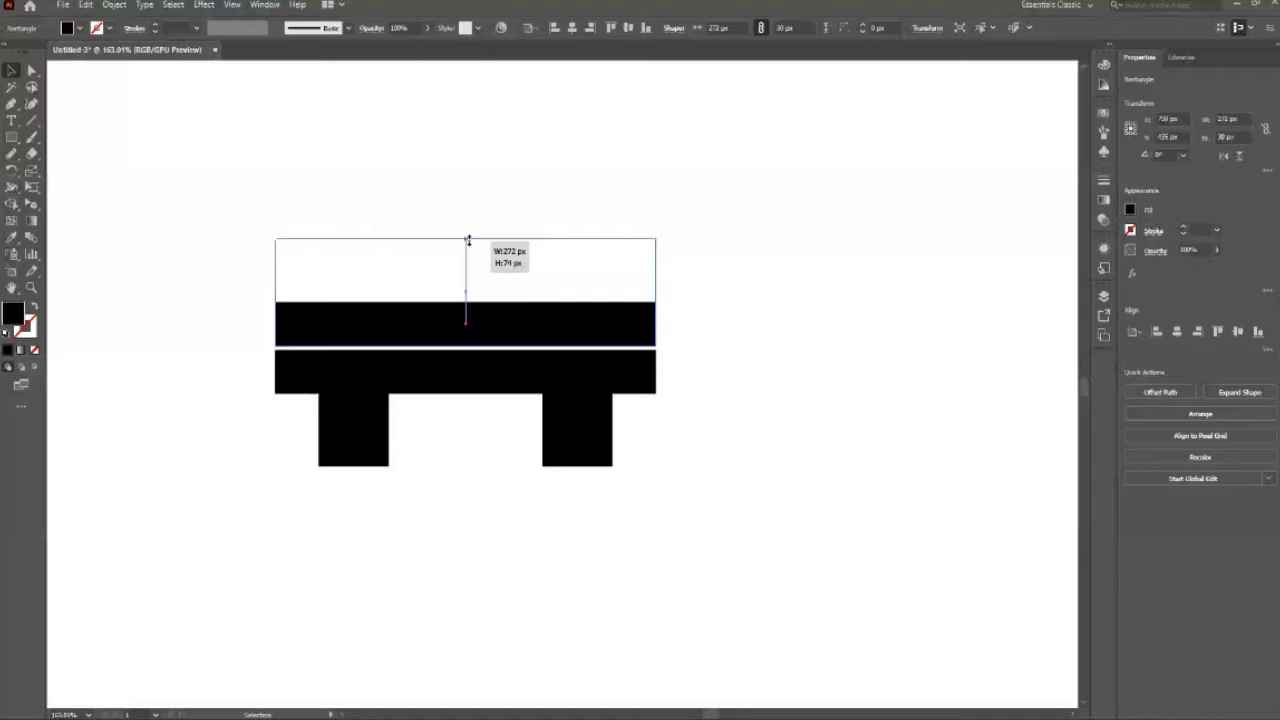
{"action": "left_click", "coordinate": [766, 360]}
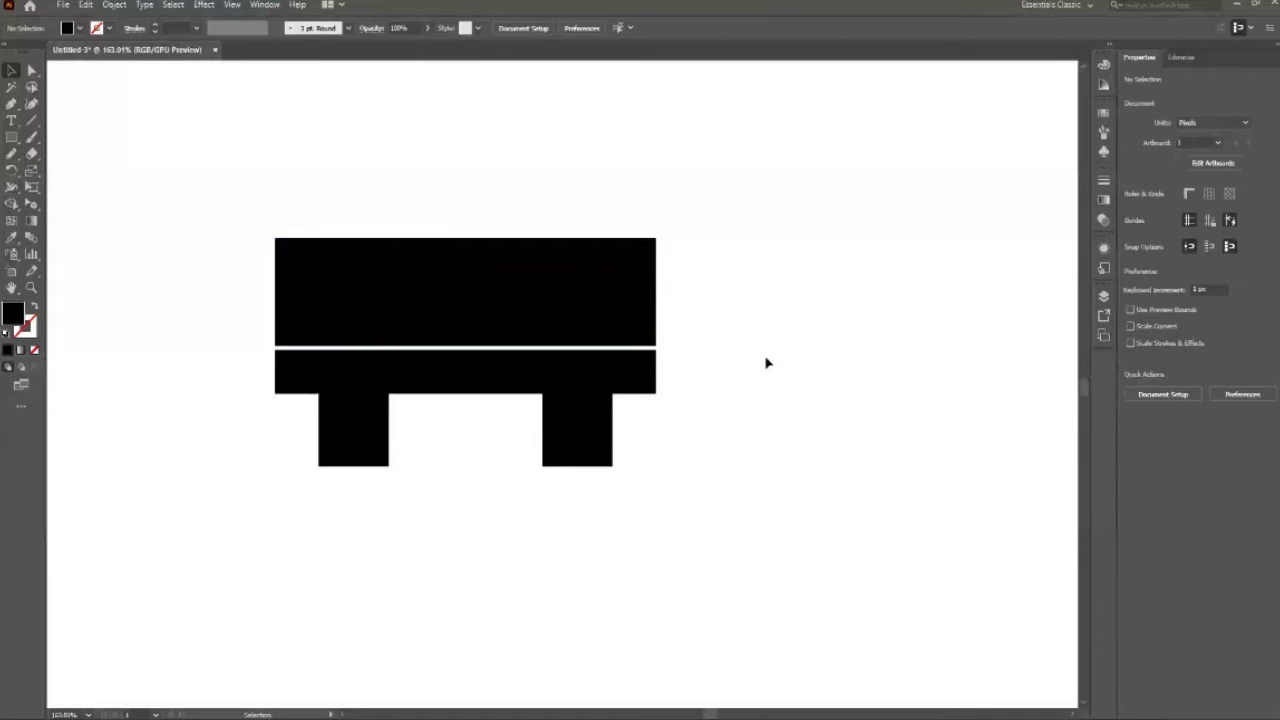
{"action": "left_click", "coordinate": [495, 292]}
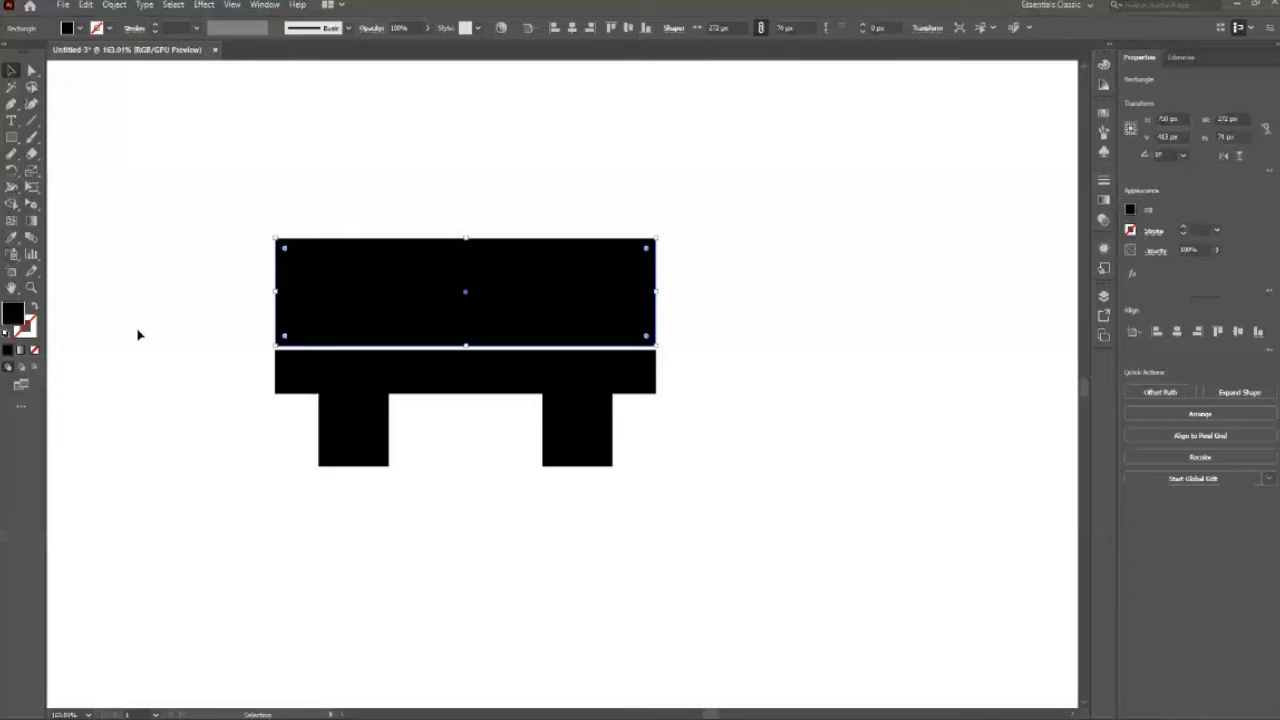
{"action": "scroll", "coordinate": [460, 300], "scroll_direction": "up", "scroll_amount": 1}
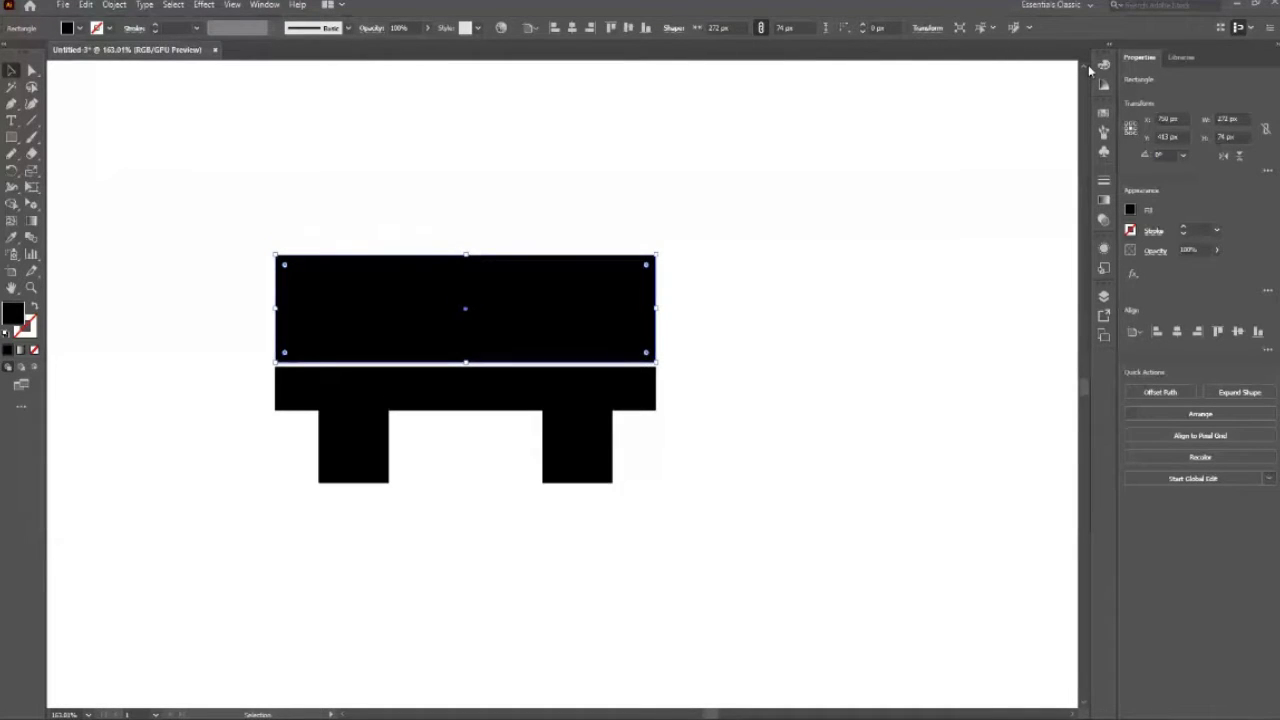
{"action": "scroll", "coordinate": [417, 249], "scroll_direction": "up", "scroll_amount": 1}
{"action": "left_click", "coordinate": [11, 103]}
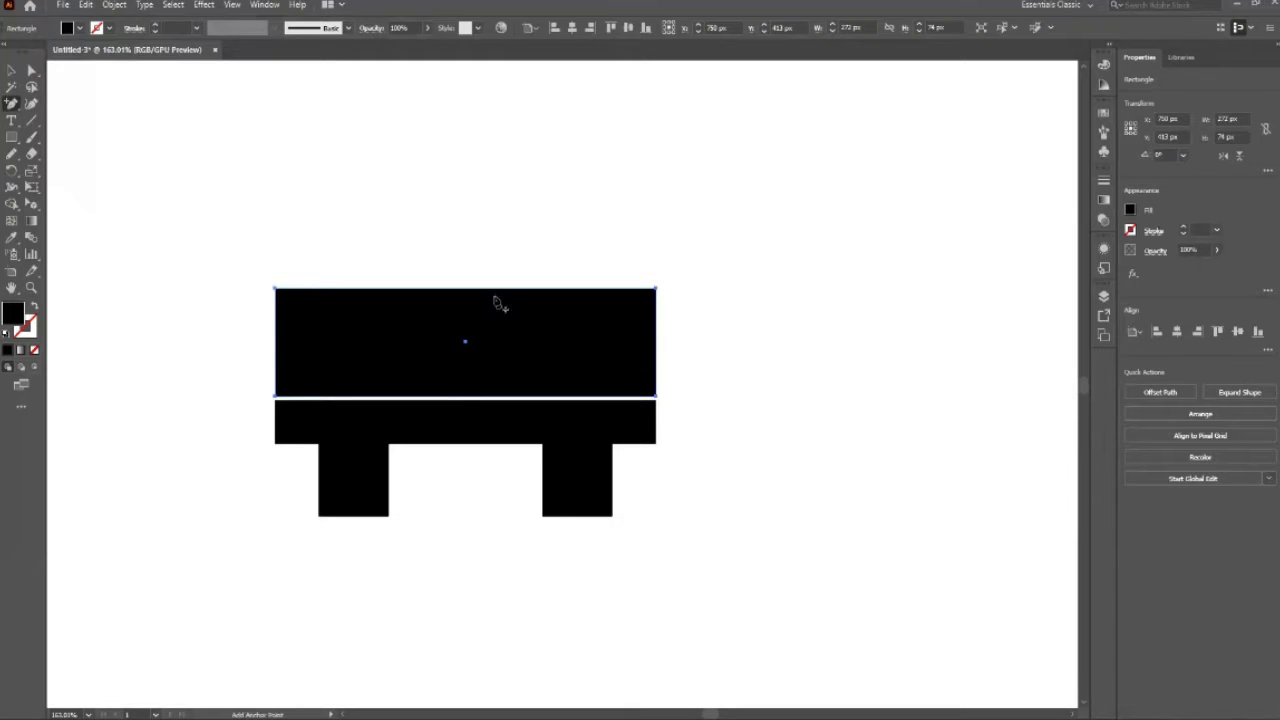
Step: Add a midpoint on the upper block's top edge and raise it into a roof peak
{"action": "left_click", "coordinate": [465, 289]}
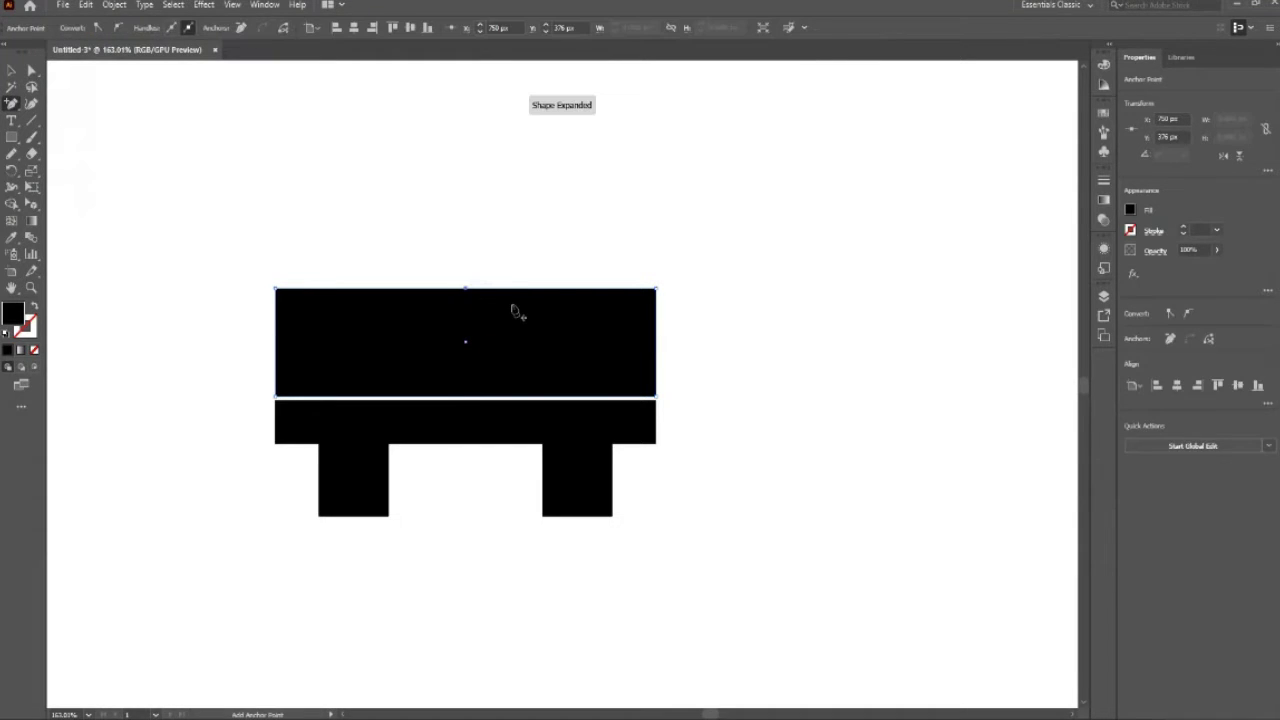
{"action": "left_click", "coordinate": [31, 70]}
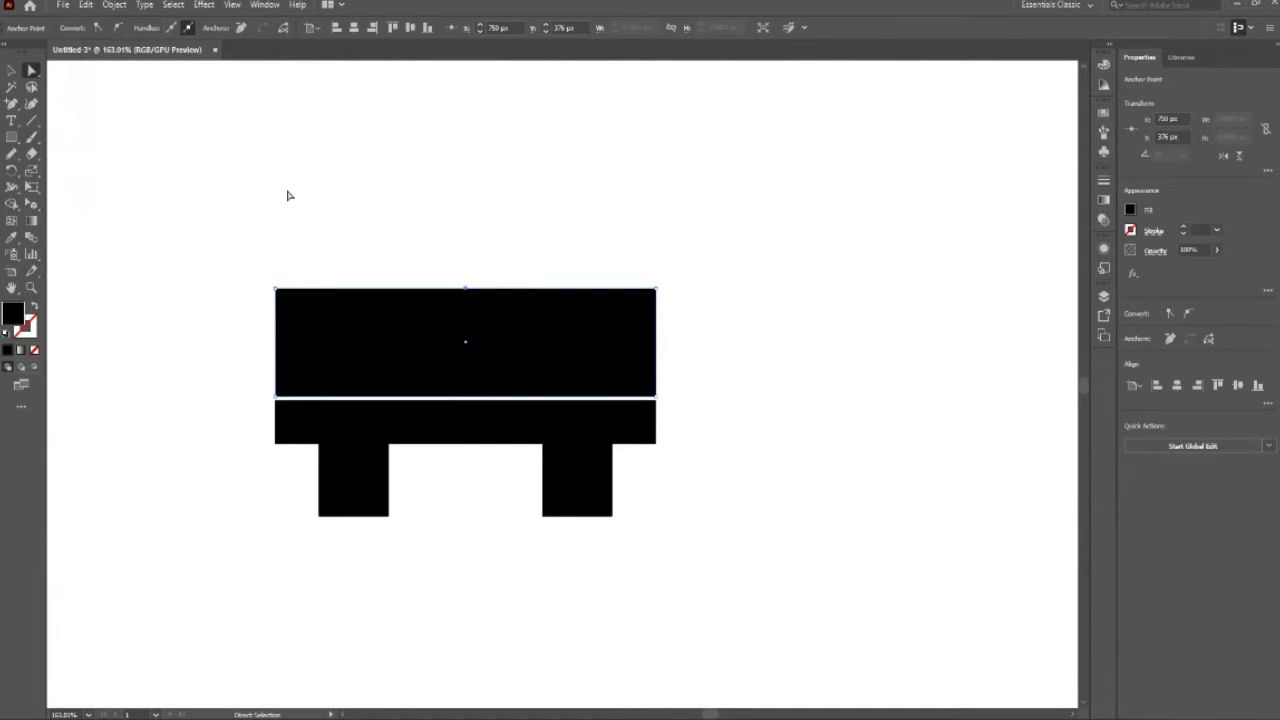
{"action": "left_click_drag", "start_coordinate": [466, 290], "coordinate": [465, 236]}
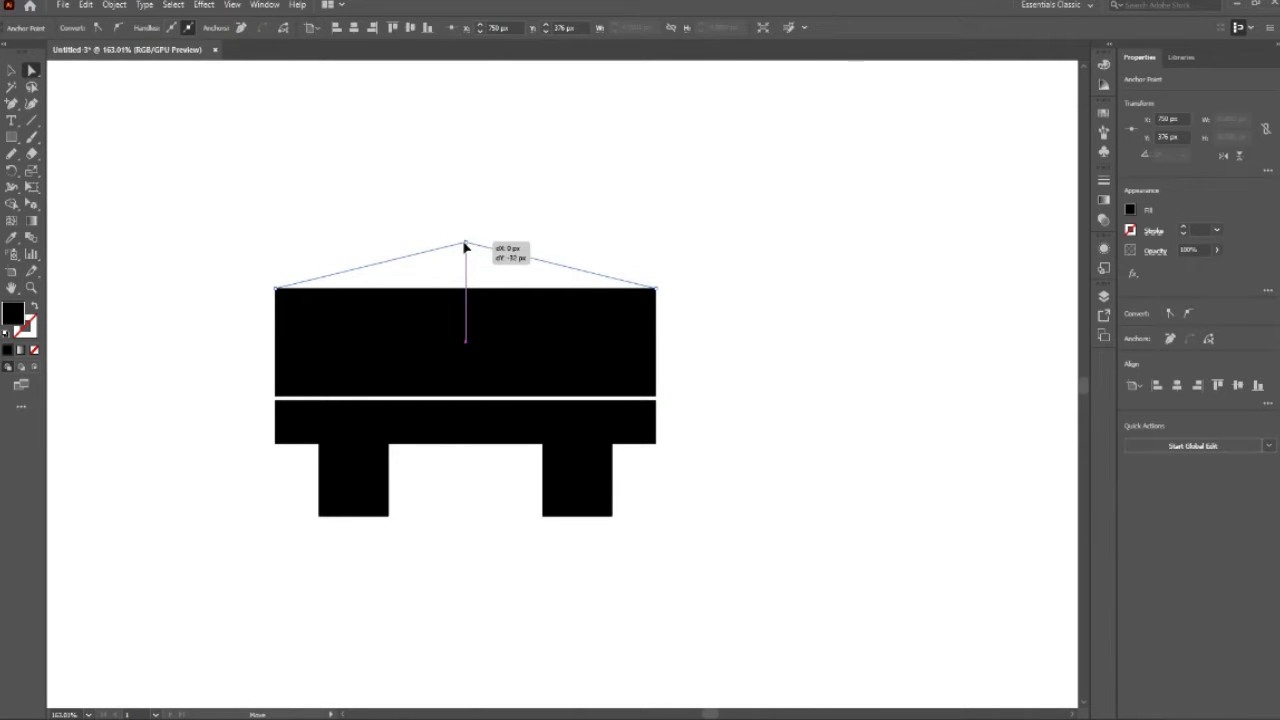
{"action": "left_click_drag", "start_coordinate": [465, 236], "coordinate": [466, 248]}
{"action": "left_click", "coordinate": [657, 263]}
{"action": "left_click", "coordinate": [464, 321]}
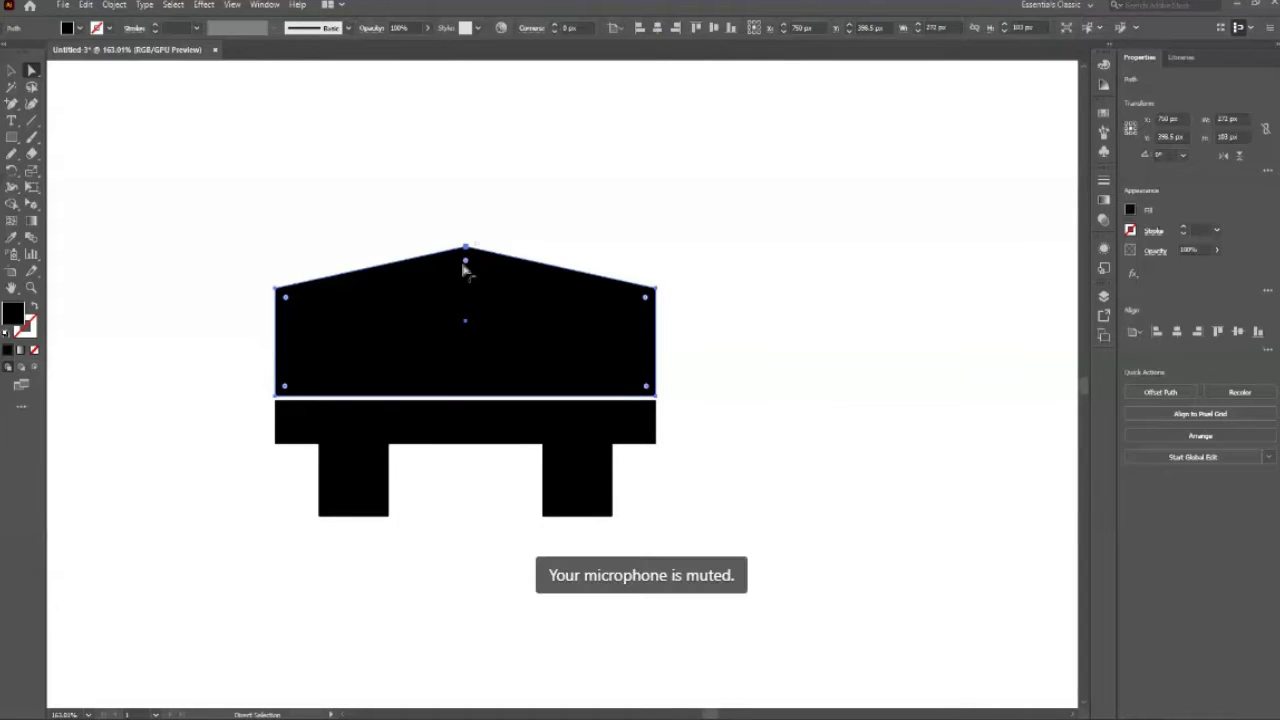
{"action": "left_click", "coordinate": [465, 249]}
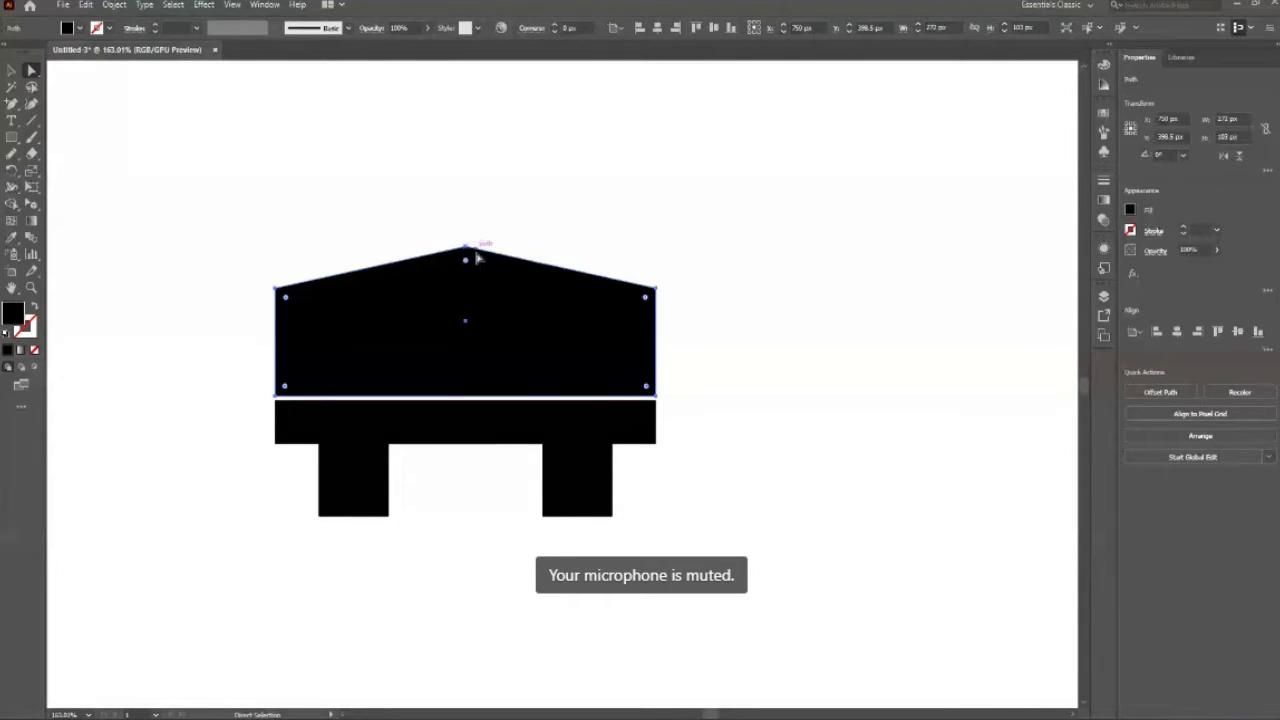
{"action": "left_click_drag", "start_coordinate": [465, 260], "coordinate": [468, 336]}
{"action": "key", "text": "ctrl+z"}
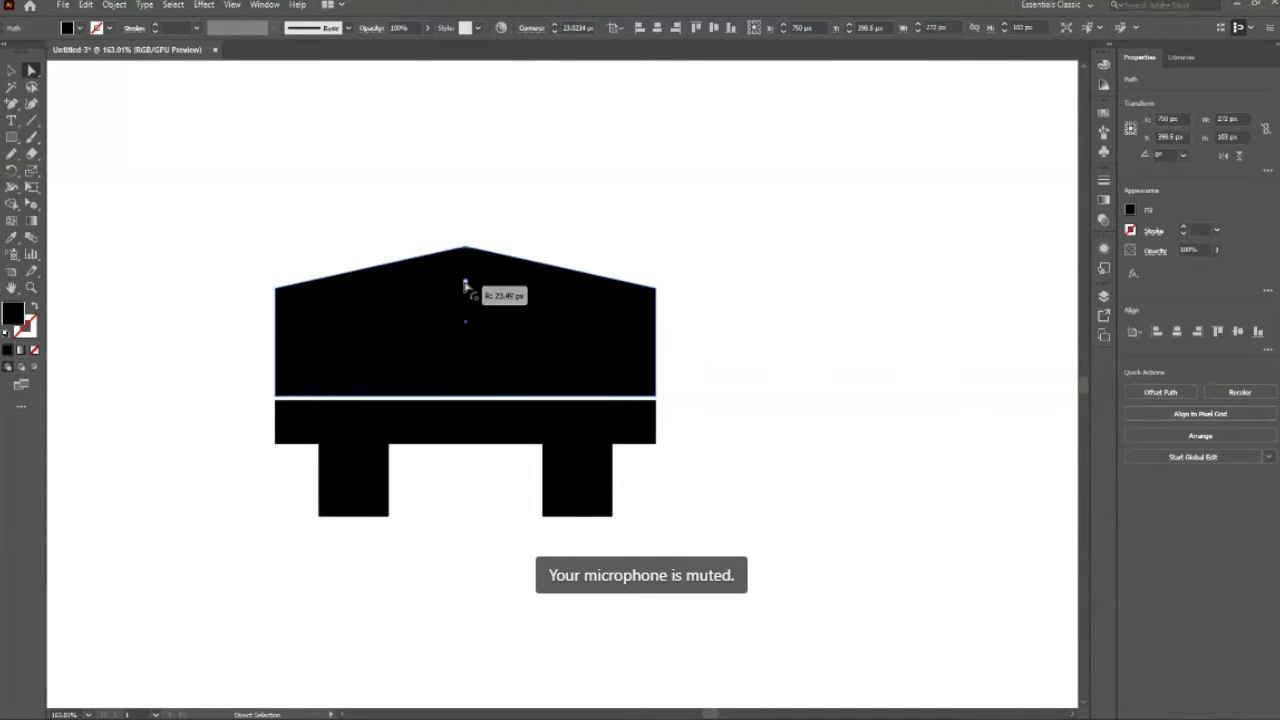
Step: Undo the rounded, raised roof tip and reshape the roof with a lower peak
{"action": "left_click", "coordinate": [737, 283]}
{"action": "key", "text": "z"}
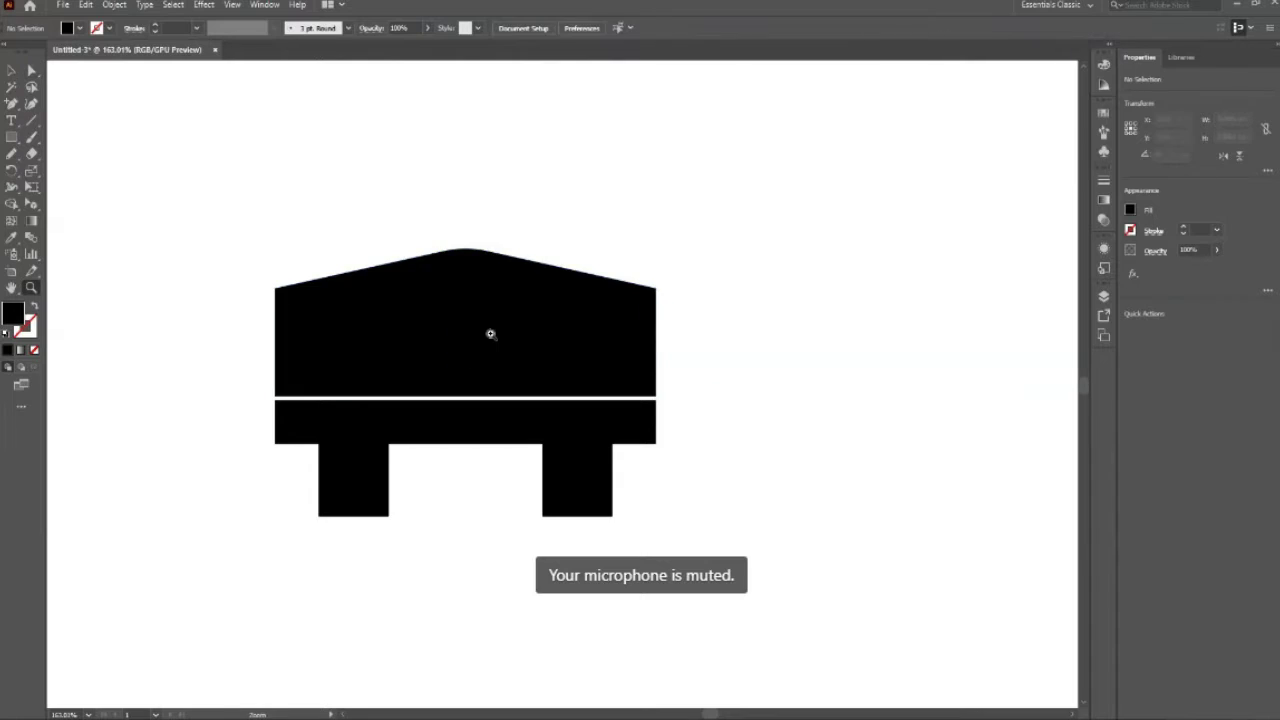
{"action": "mouse_move", "coordinate": [491, 334]}
{"action": "left_mouse_down"}
{"action": "mouse_move", "coordinate": [366, 431]}
{"action": "mouse_move", "coordinate": [692, 492]}
{"action": "left_mouse_up"}
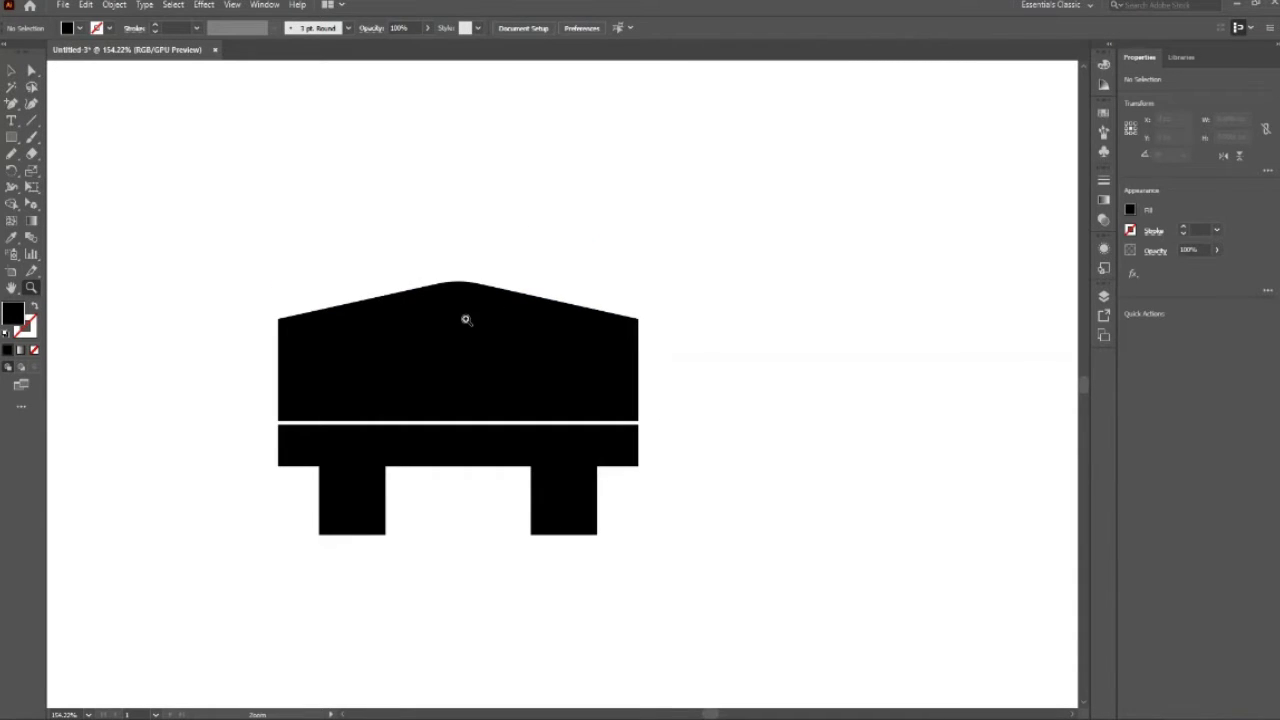
{"action": "left_click_drag", "start_coordinate": [468, 318], "coordinate": [499, 344]}
{"action": "key", "text": "a"}
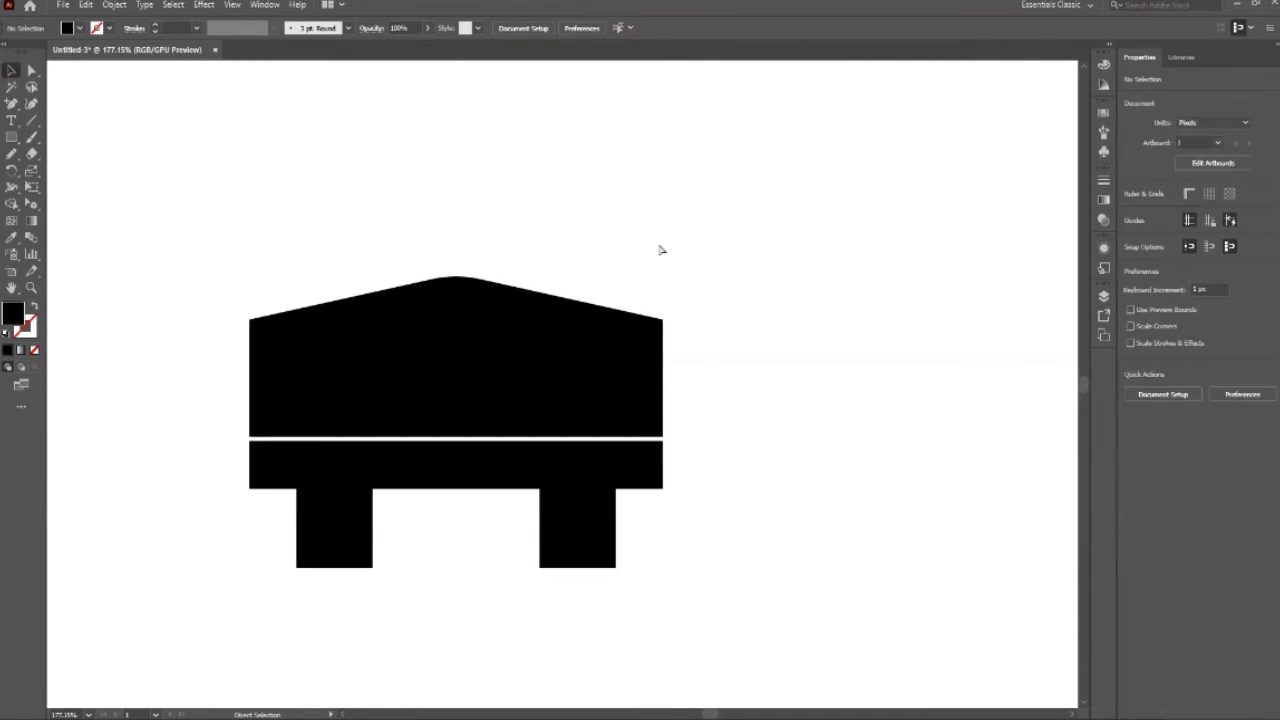
{"action": "key", "text": "ctrl+z"}
{"action": "key", "text": "ctrl+z"}
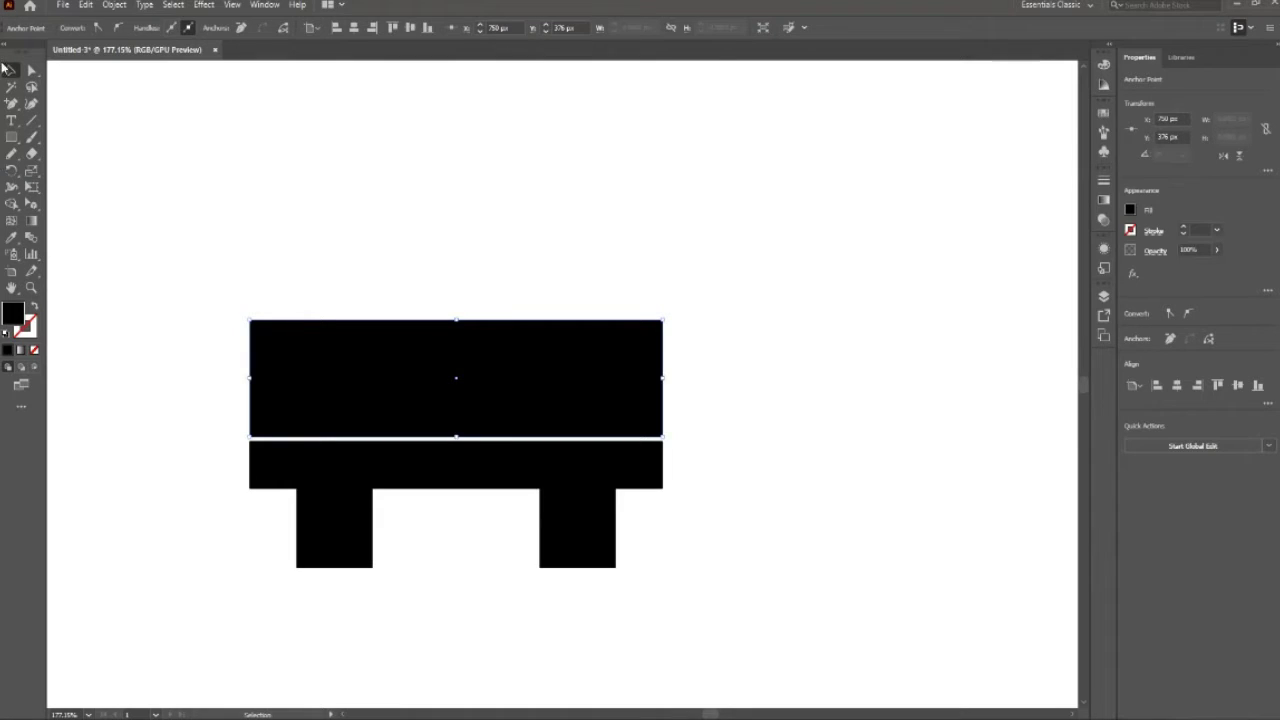
{"action": "left_click_drag", "start_coordinate": [456, 320], "coordinate": [456, 291]}
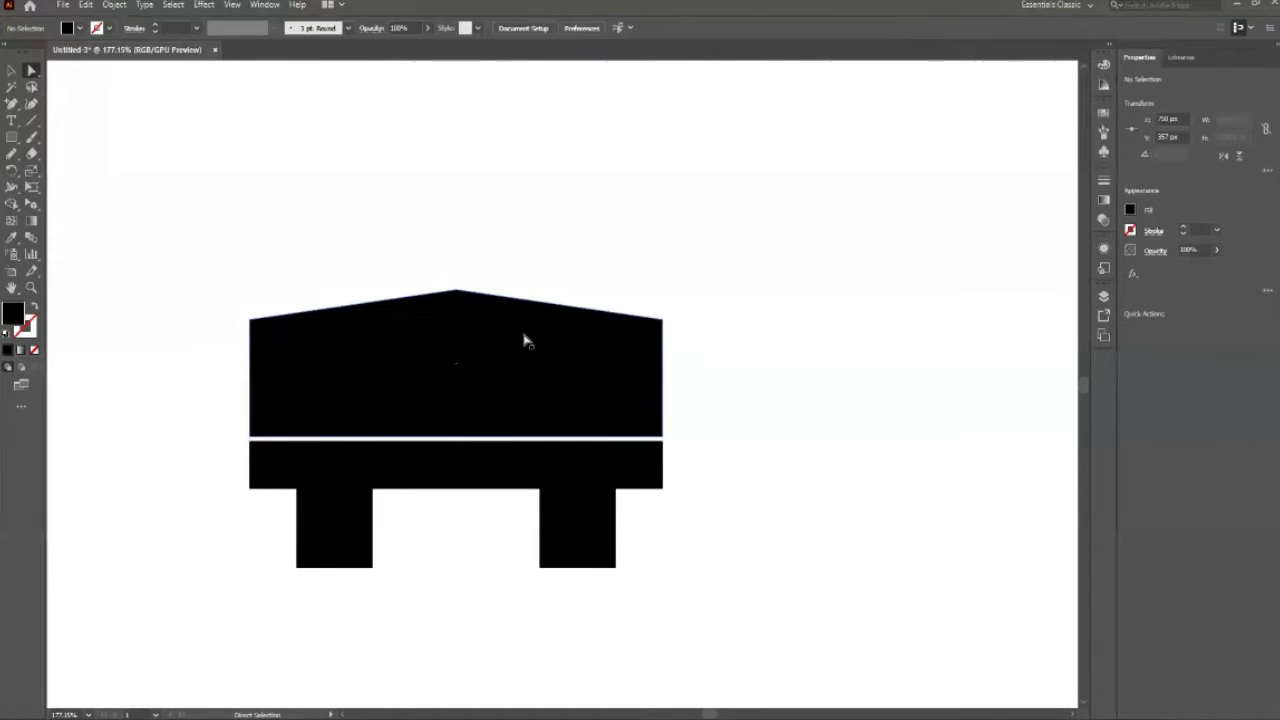
{"action": "left_click", "coordinate": [511, 351]}
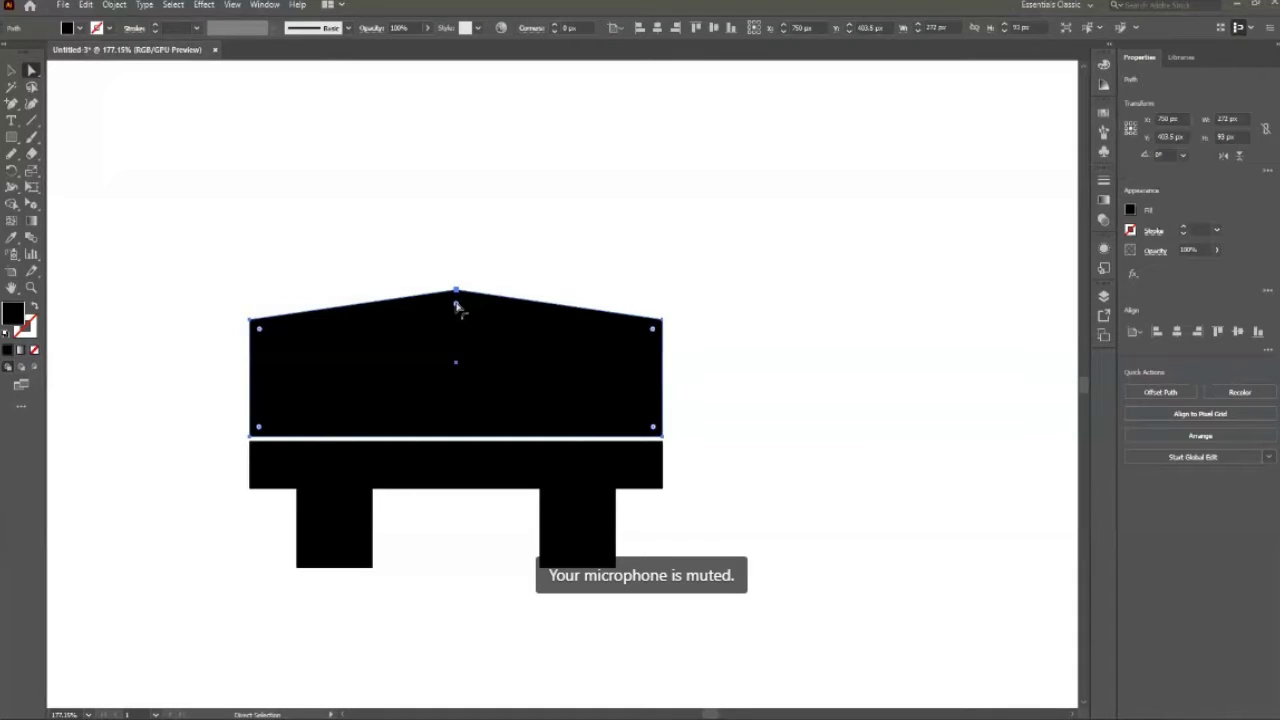
{"action": "left_click", "coordinate": [537, 251]}
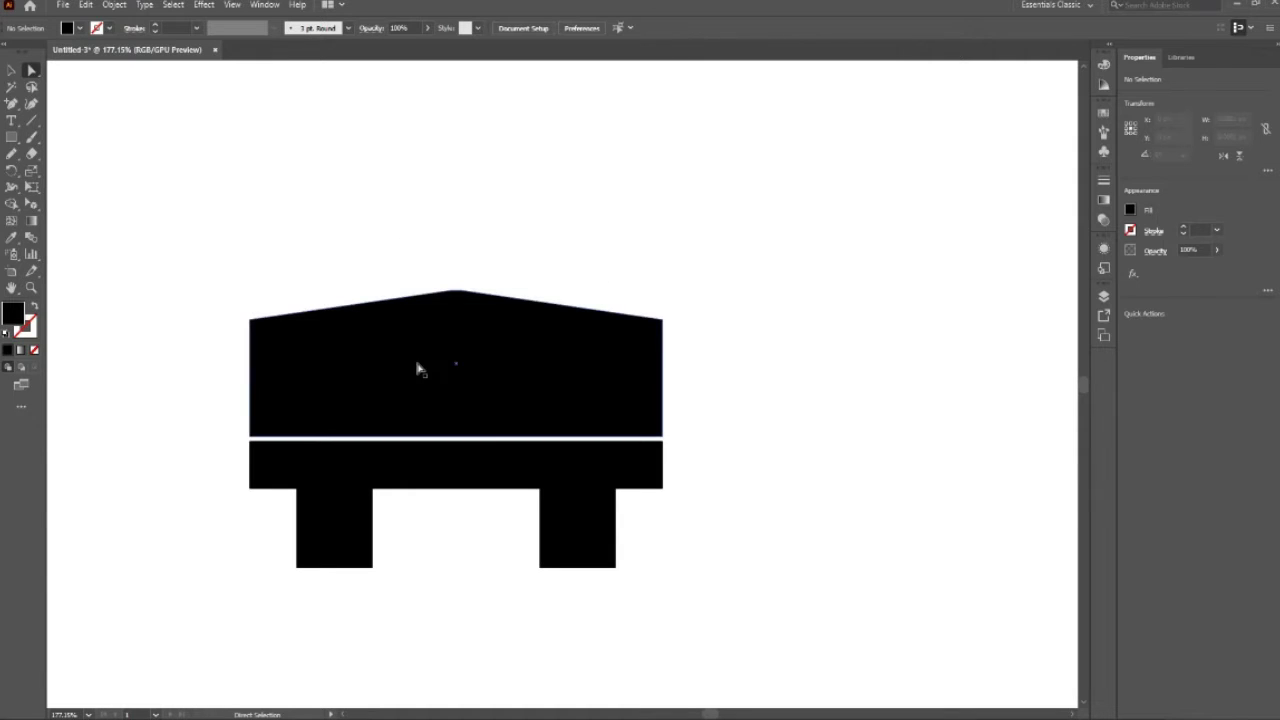
Step: Trim the roof shape's height from its bottom and nudge it down toward the bar
{"action": "key", "text": "z"}
{"action": "left_click", "coordinate": [640, 285], "text": "alt"}
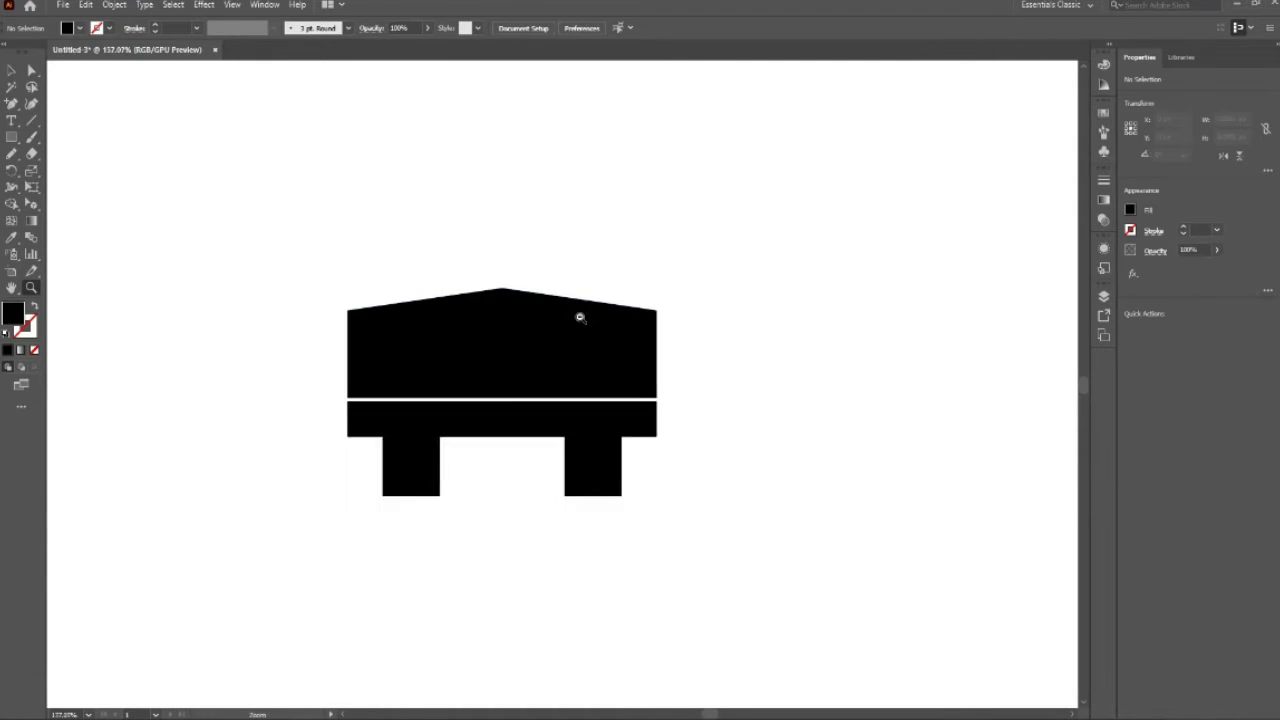
{"action": "left_click", "coordinate": [588, 250], "text": "alt"}
{"action": "left_click_drag", "start_coordinate": [614, 232], "coordinate": [651, 331]}
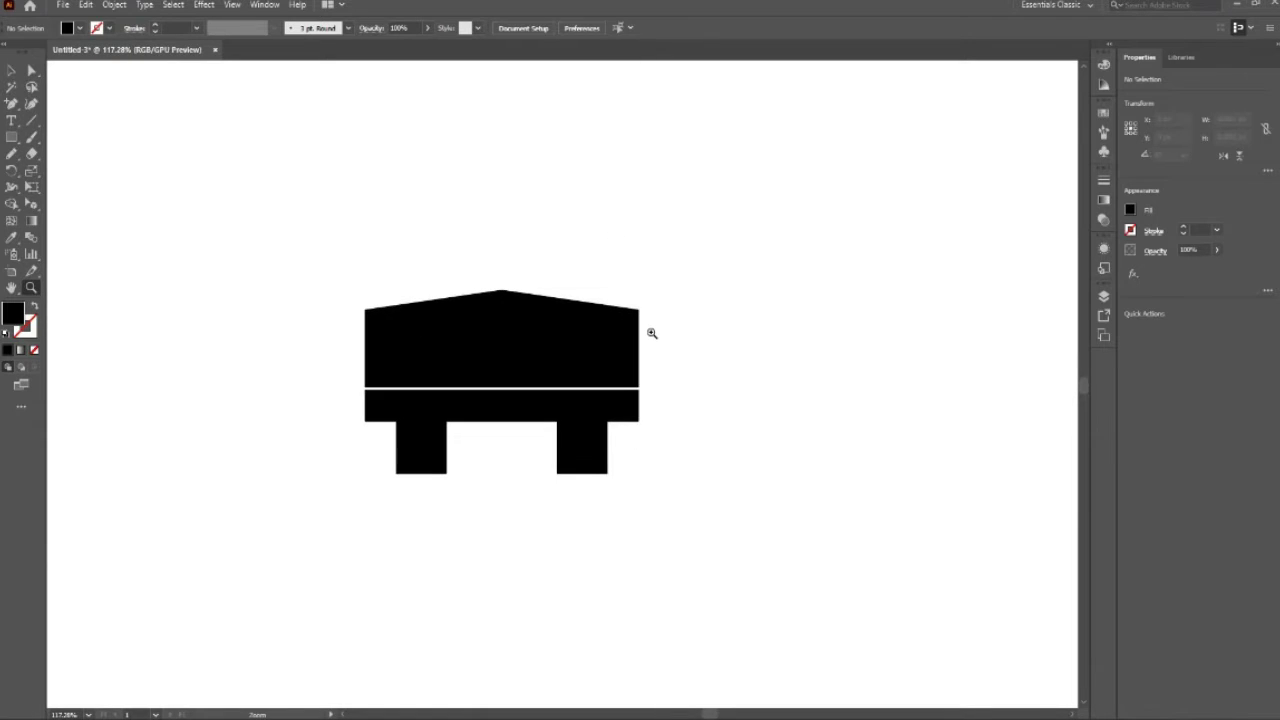
{"action": "left_click", "coordinate": [544, 364]}
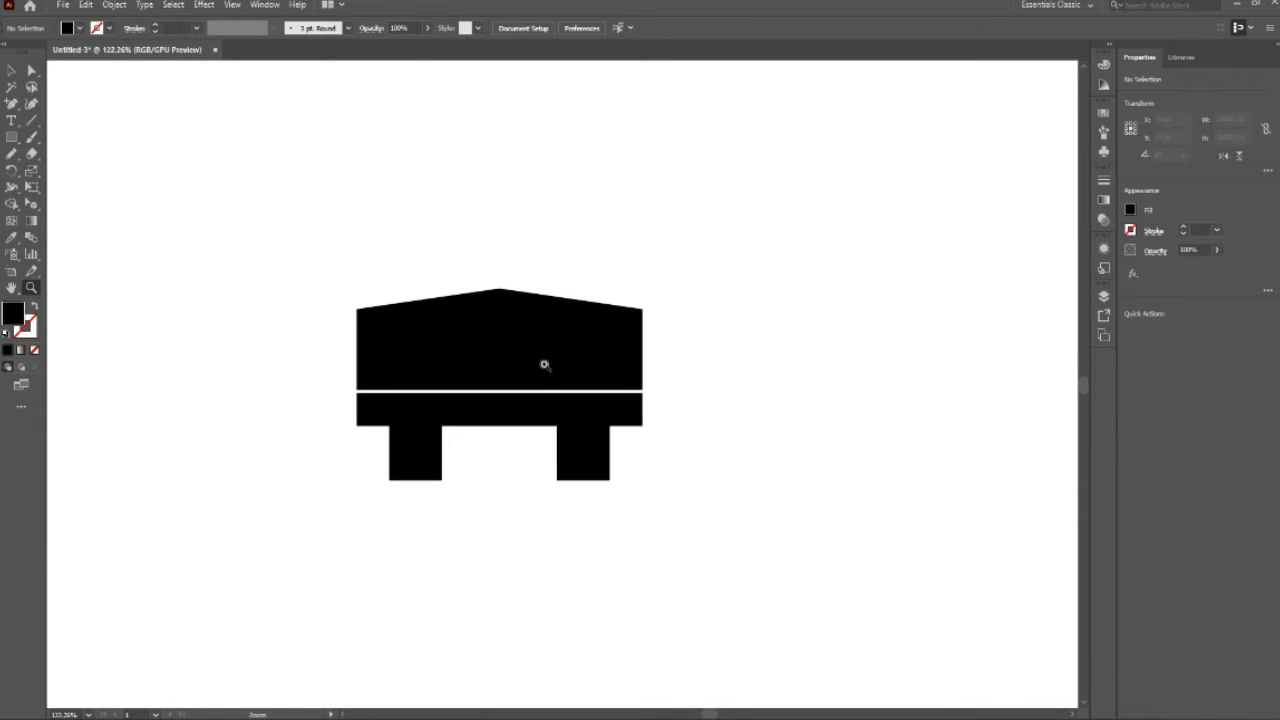
{"action": "key", "text": "v"}
{"action": "left_click", "coordinate": [540, 360]}
{"action": "left_click_drag", "start_coordinate": [500, 389], "coordinate": [502, 380]}
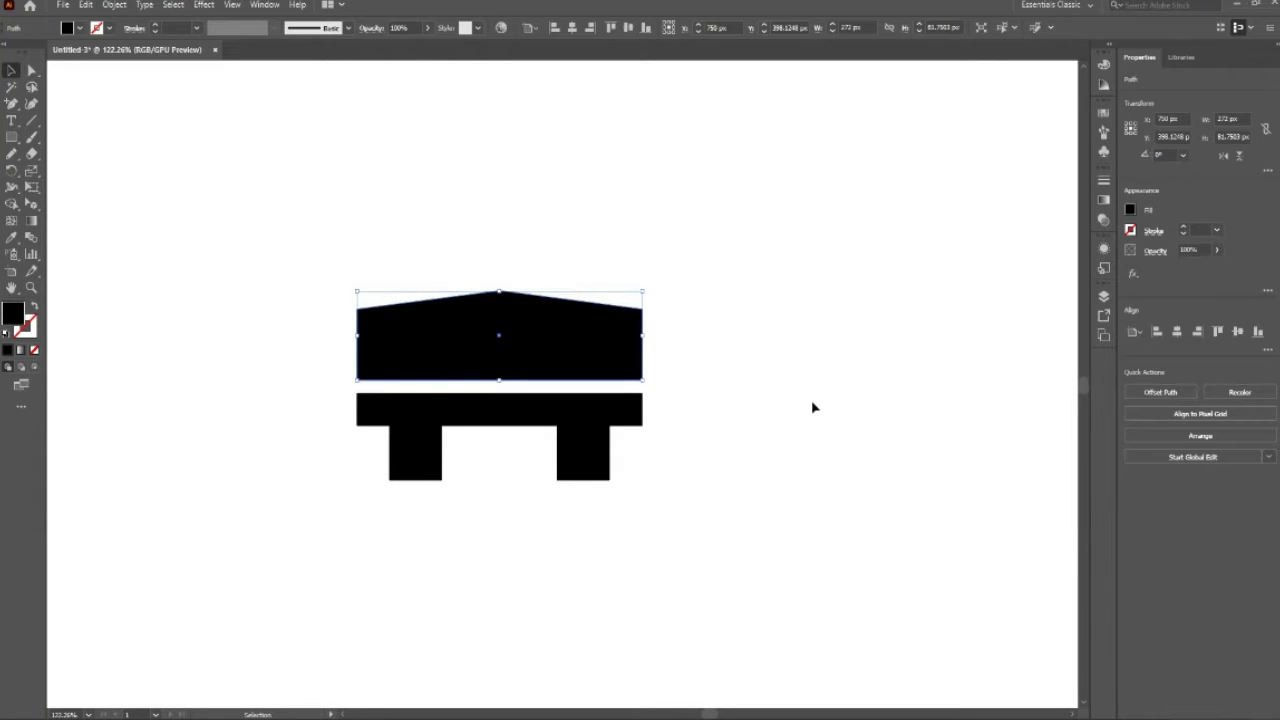
{"action": "key", "text": "Down"}
{"action": "key", "text": "Down"}
{"action": "key", "text": "Down"}
{"action": "key", "text": "Down"}
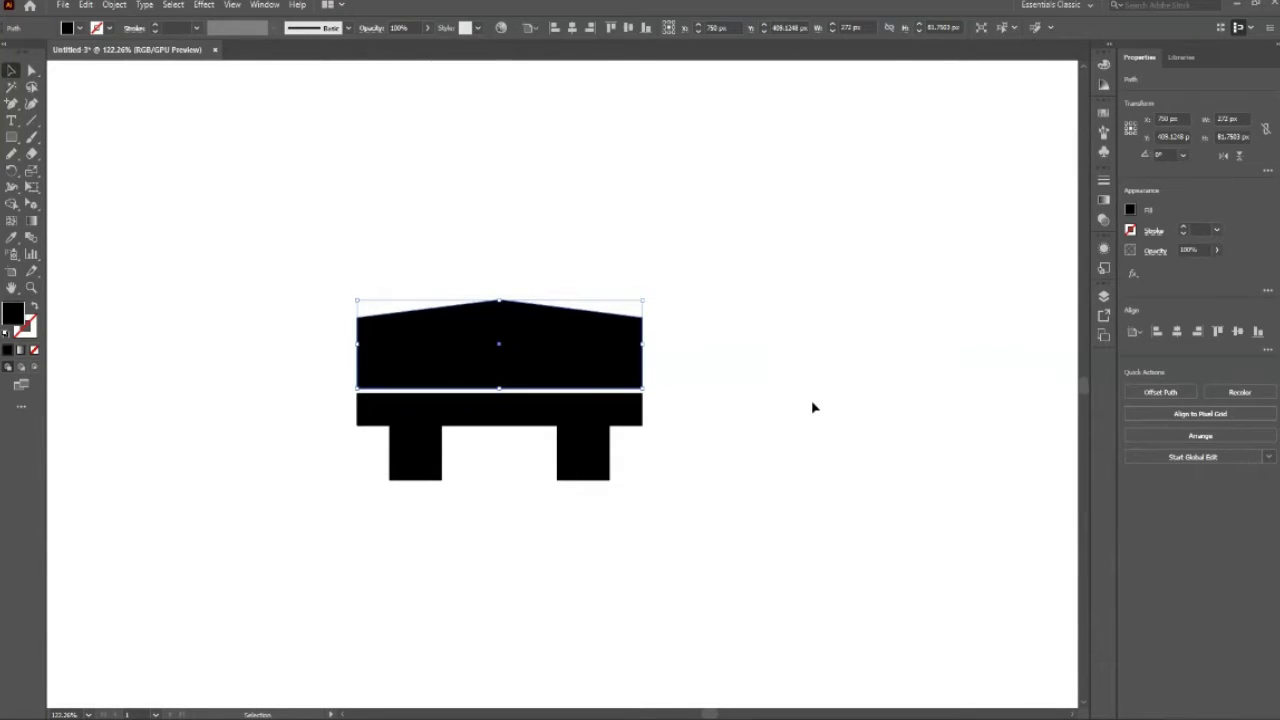
{"action": "left_click", "coordinate": [812, 403]}
Step: Zoom in on the icon to check the gap between roof and bar
{"action": "key", "text": "z"}
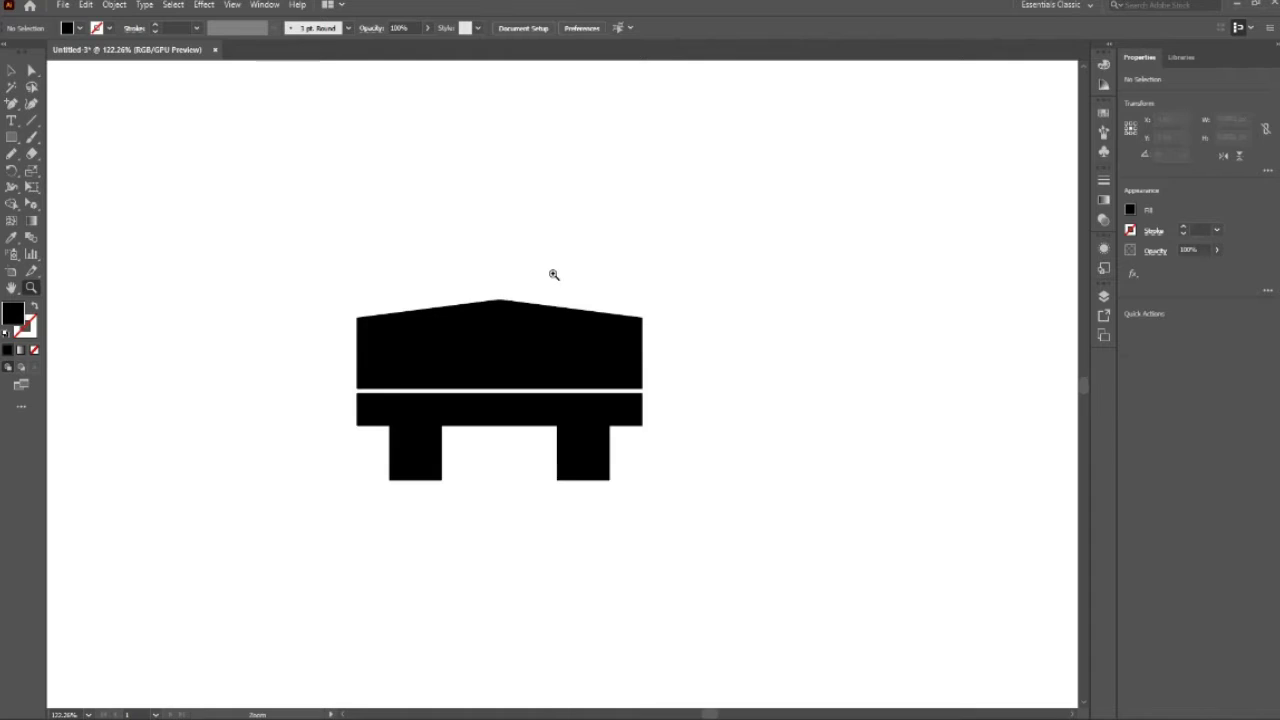
{"action": "left_click", "coordinate": [560, 274], "text": "alt"}
{"action": "left_click", "coordinate": [547, 297]}
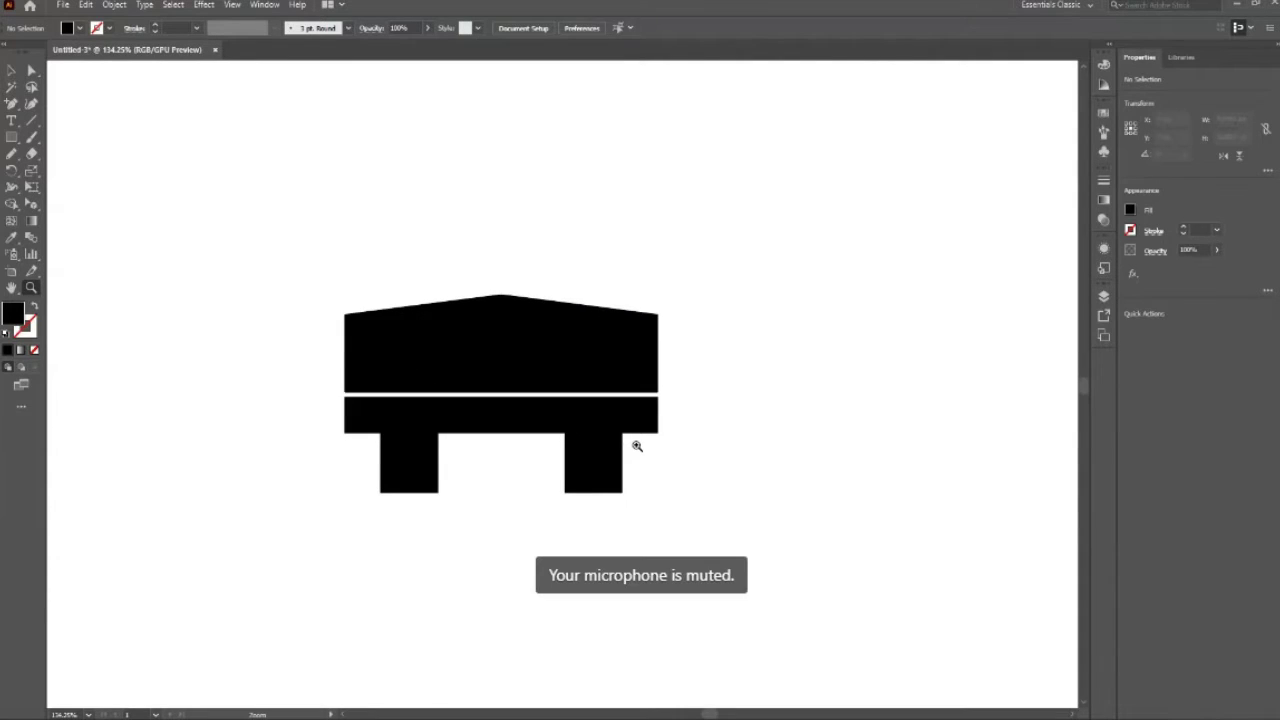
{"action": "left_click", "coordinate": [703, 457]}
{"action": "key", "text": "v"}
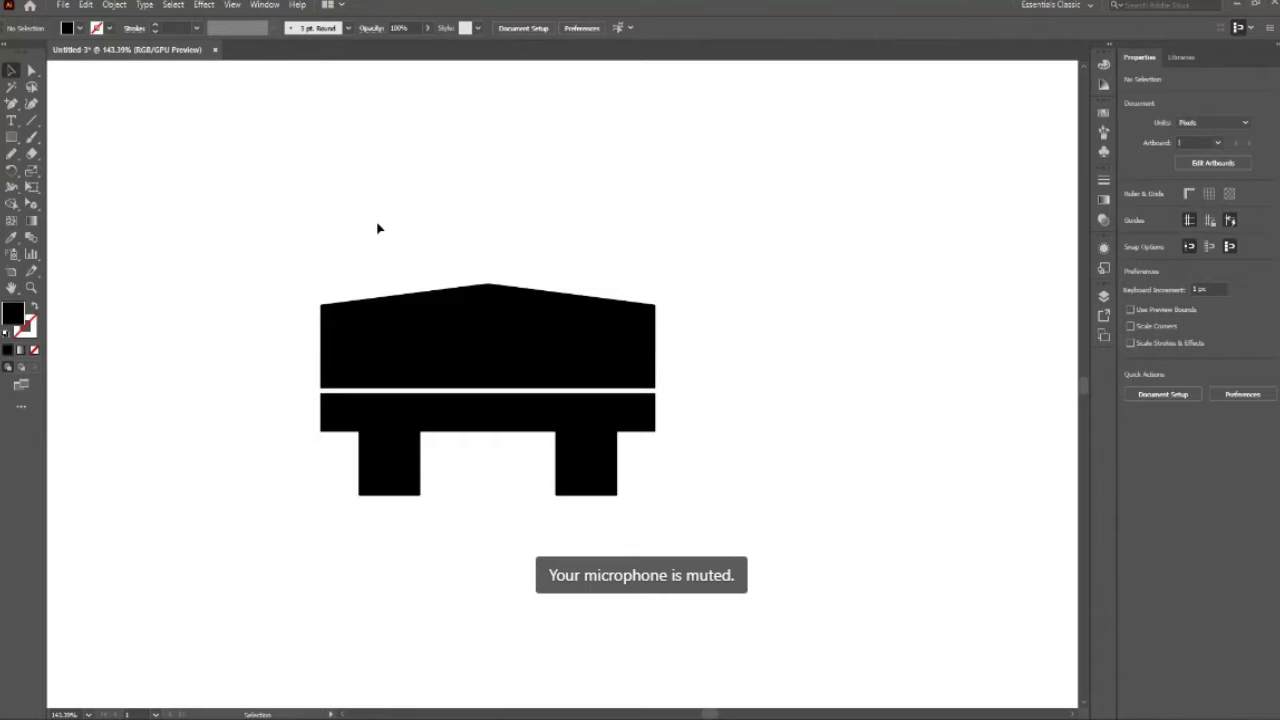
Step: Copy and paste the long bar, placing the copy above the peaked shape
{"action": "key", "text": "a"}
{"action": "left_click", "coordinate": [497, 428]}
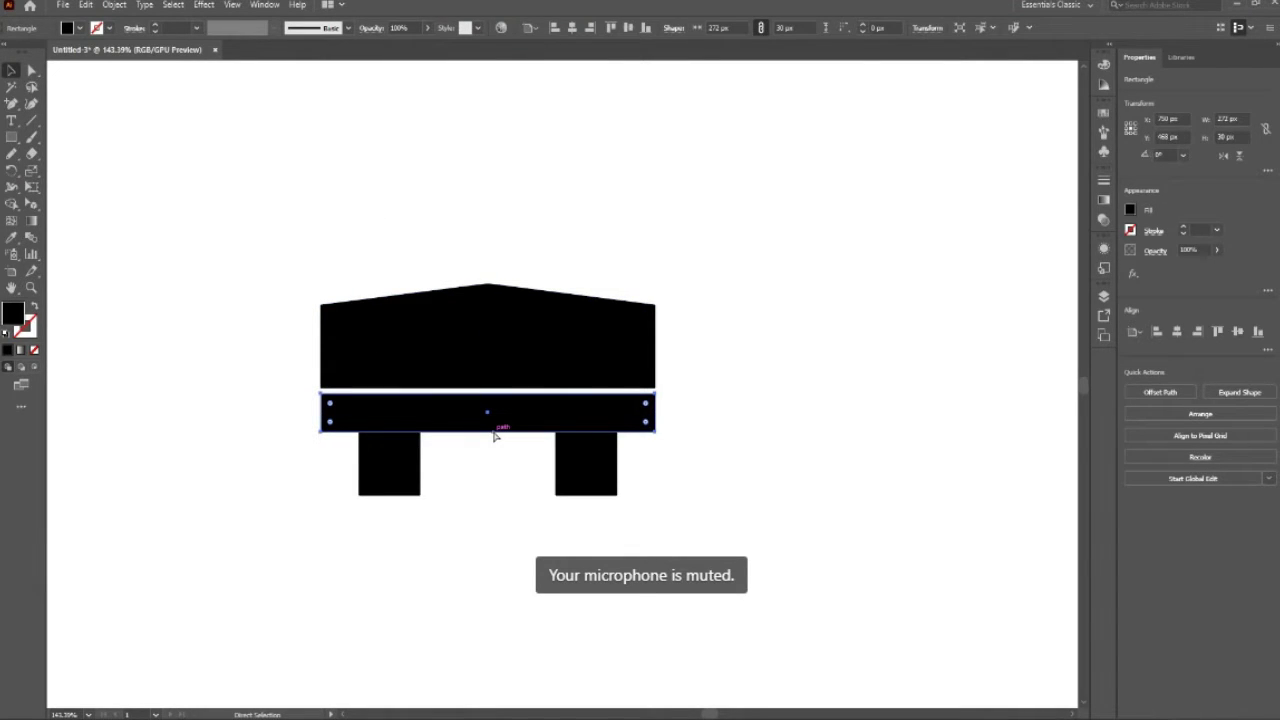
{"action": "key", "text": "v"}
{"action": "key", "text": "ctrl+c"}
{"action": "key", "text": "ctrl+v"}
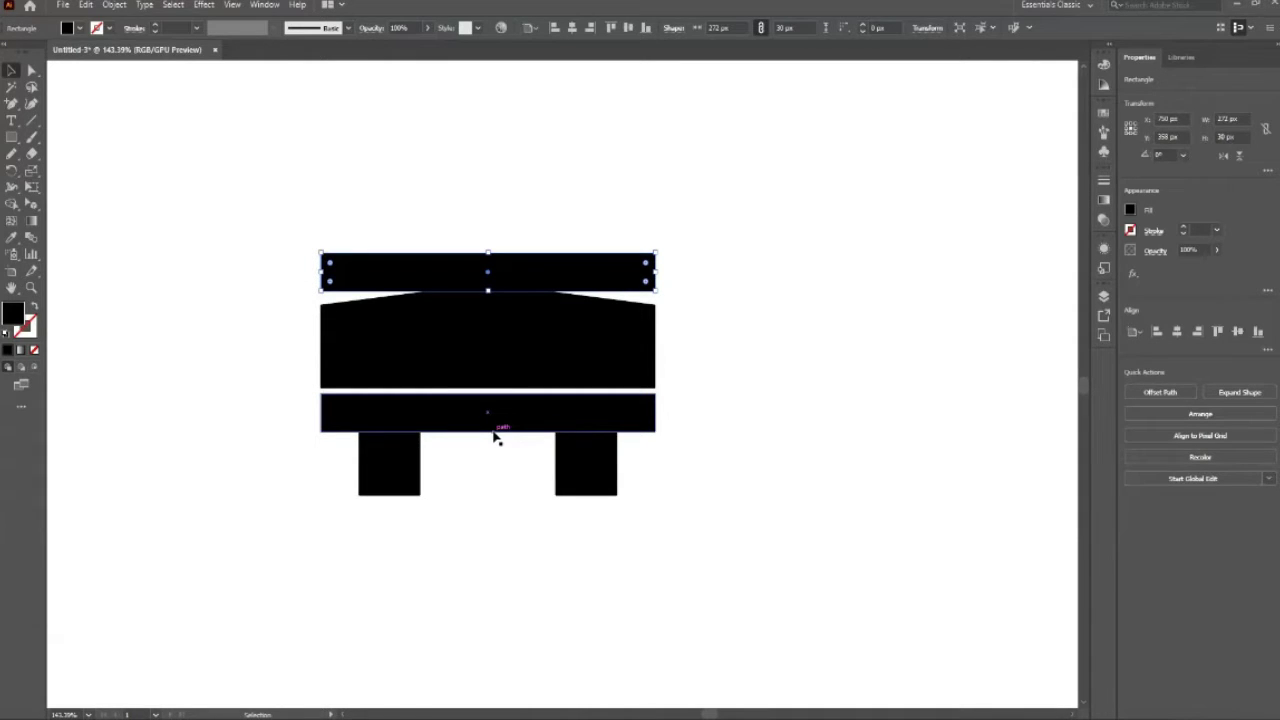
{"action": "key", "text": "Down"}
{"action": "key", "text": "Down"}
{"action": "key", "text": "Down"}
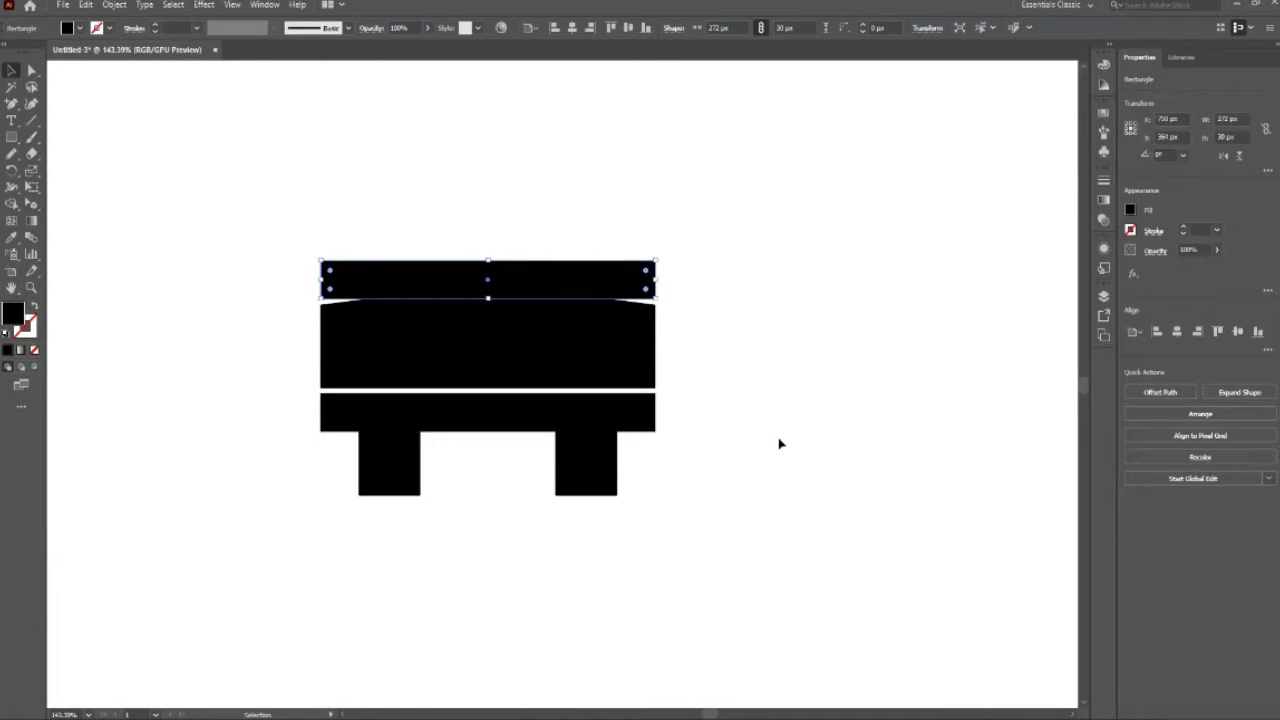
Step: Narrow the copied bar from both sides and centre it horizontally over the peaked shape
{"action": "left_click_drag", "start_coordinate": [657, 281], "coordinate": [658, 281]}
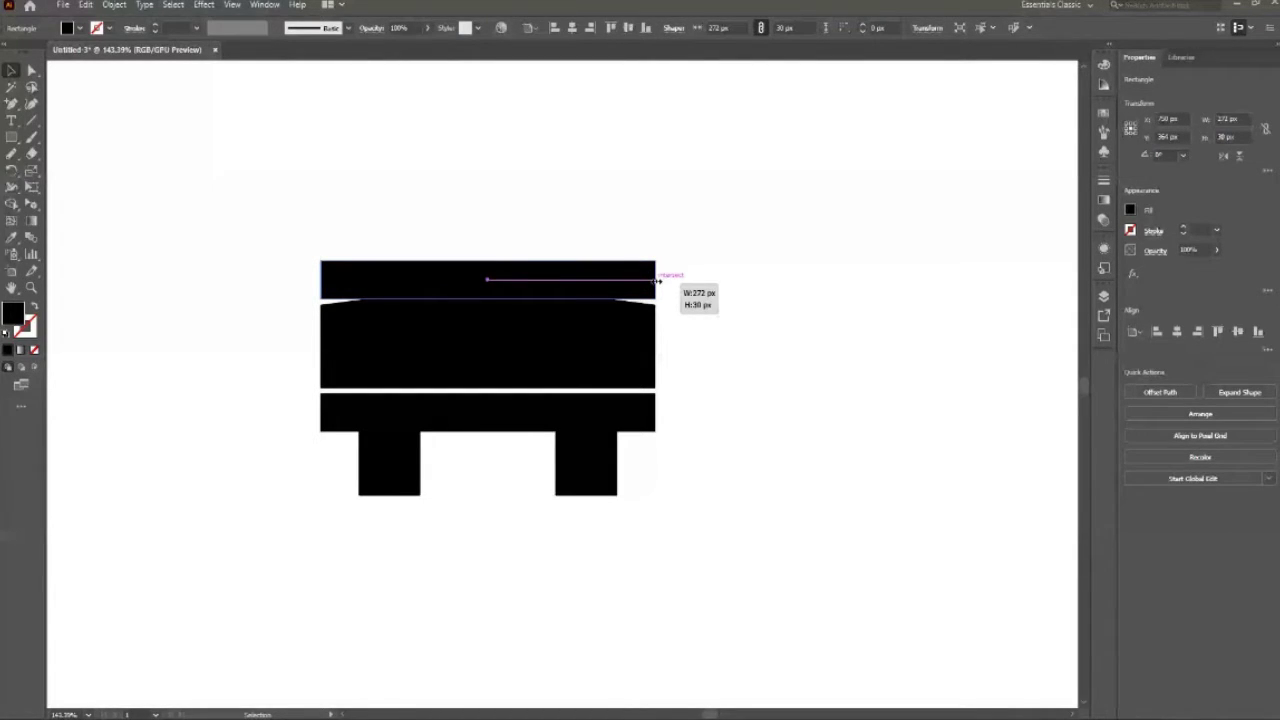
{"action": "left_click_drag", "start_coordinate": [657, 281], "coordinate": [623, 281]}
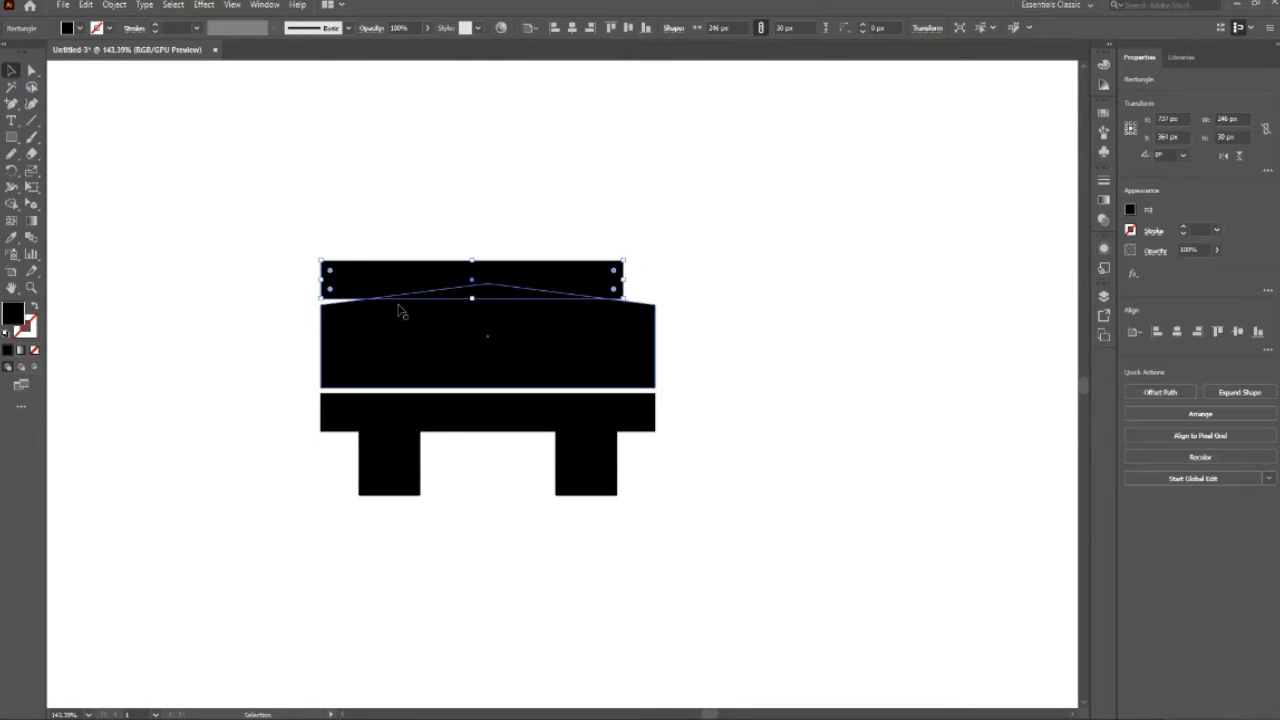
{"action": "left_click_drag", "start_coordinate": [320, 280], "coordinate": [345, 280]}
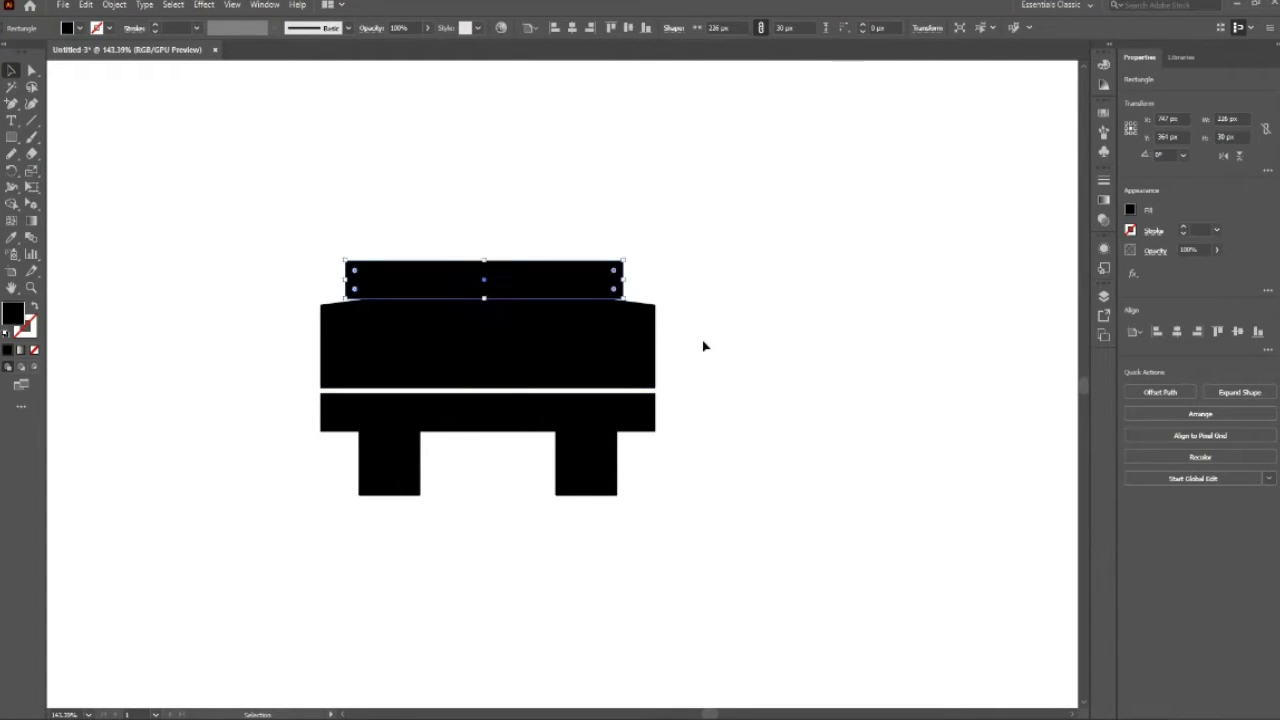
{"action": "left_click", "coordinate": [557, 350], "text": "shift"}
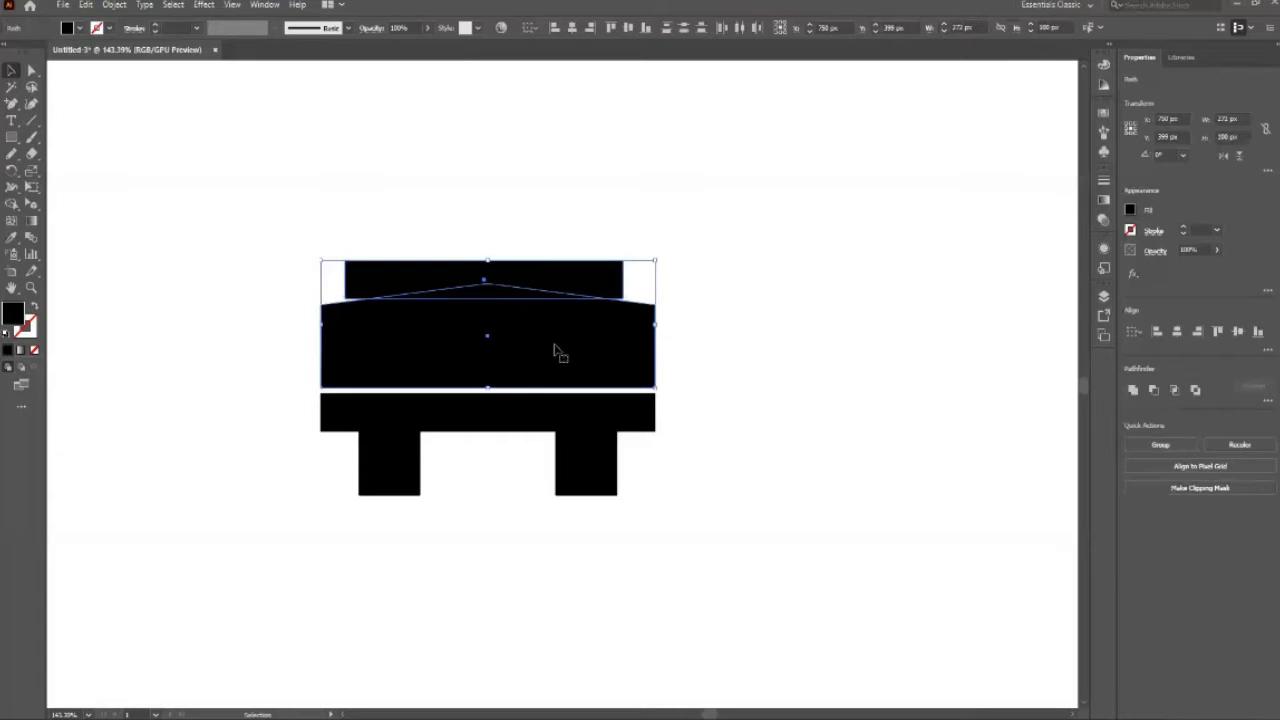
{"action": "left_click", "coordinate": [572, 27]}
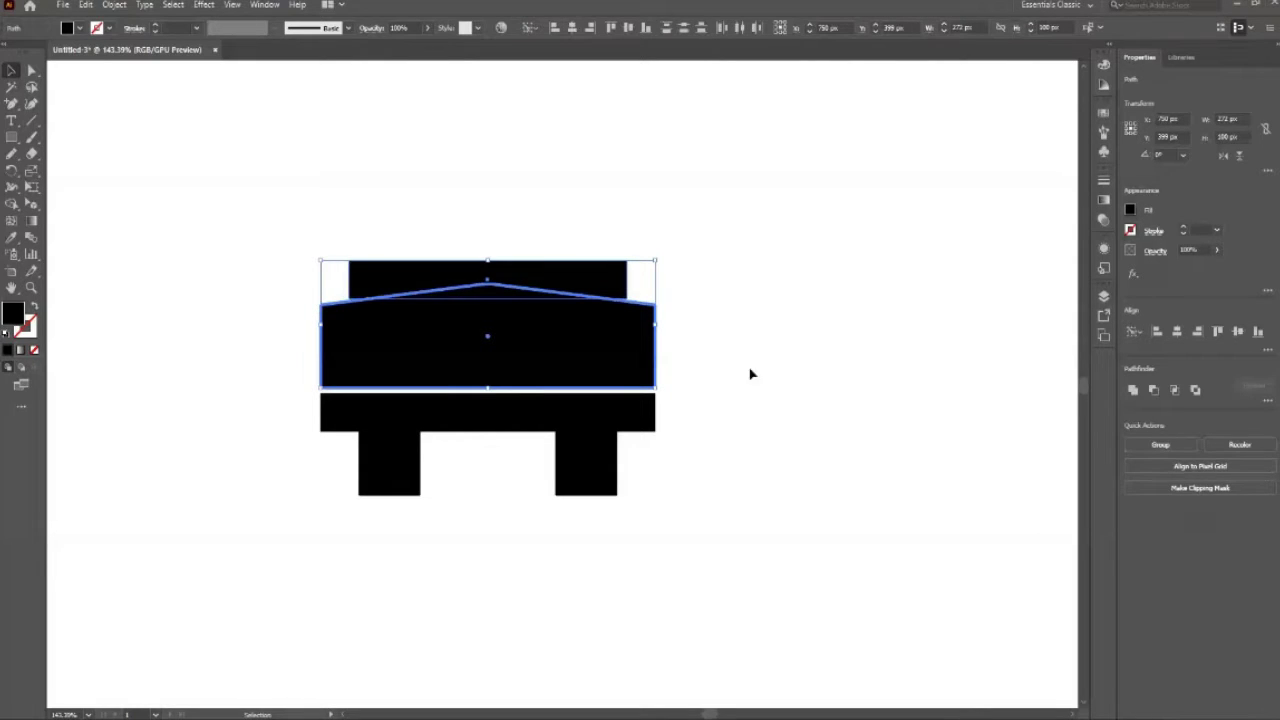
{"action": "left_click", "coordinate": [781, 410]}
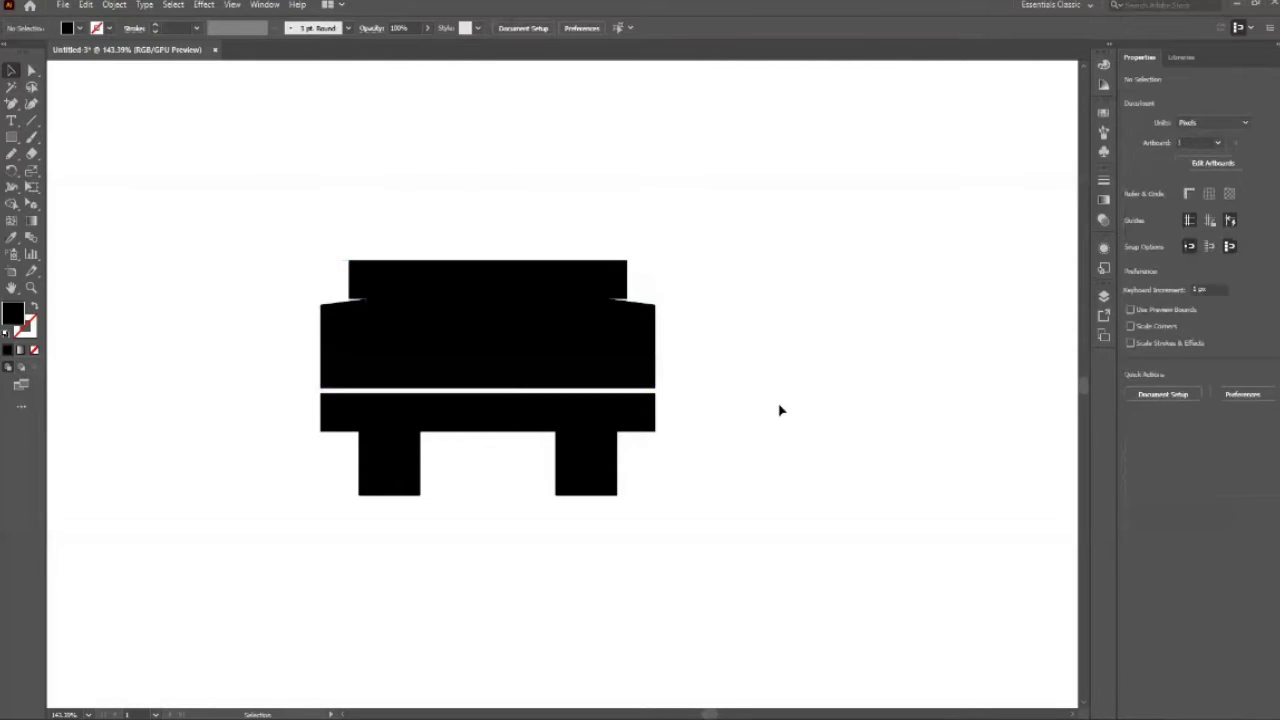
Step: Widen the top bar slightly and re-centre it over the peaked shape
{"action": "left_click", "coordinate": [571, 277]}
{"action": "left_click_drag", "start_coordinate": [627, 279], "coordinate": [641, 280]}
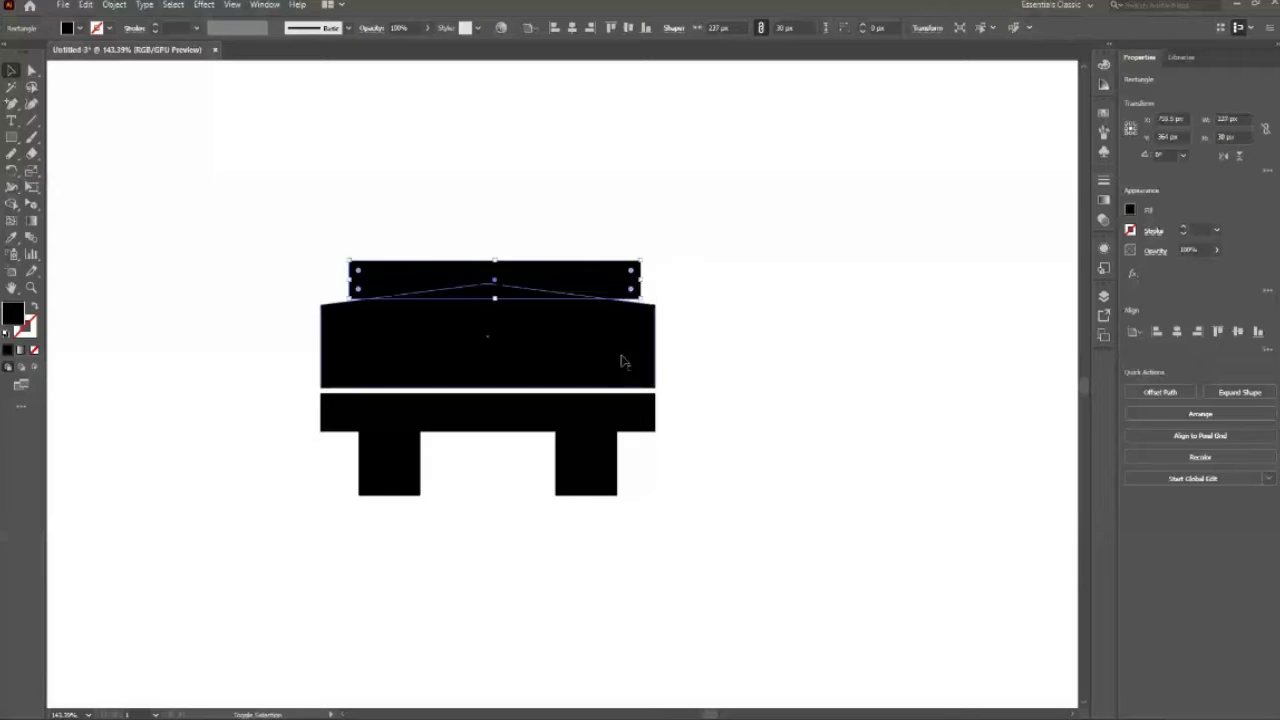
{"action": "left_click", "coordinate": [622, 361], "text": "shift"}
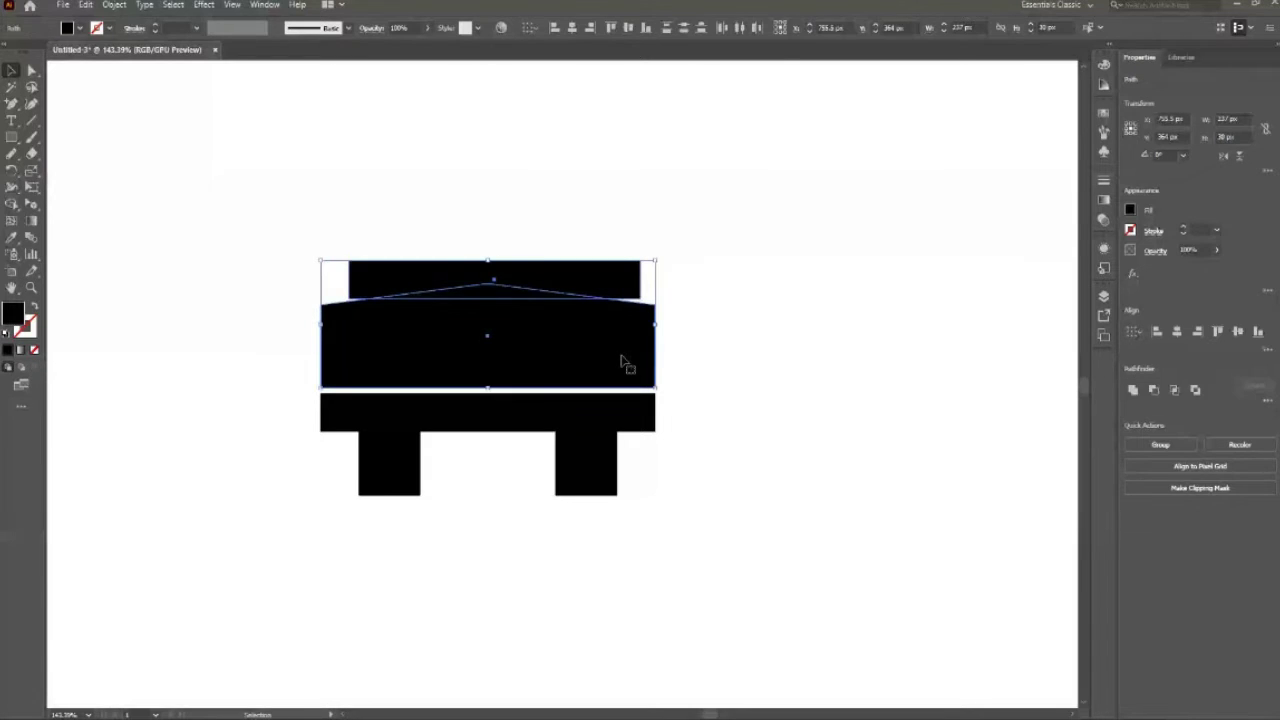
{"action": "left_click", "coordinate": [575, 29]}
{"action": "left_click", "coordinate": [797, 291]}
{"action": "left_click", "coordinate": [491, 289]}
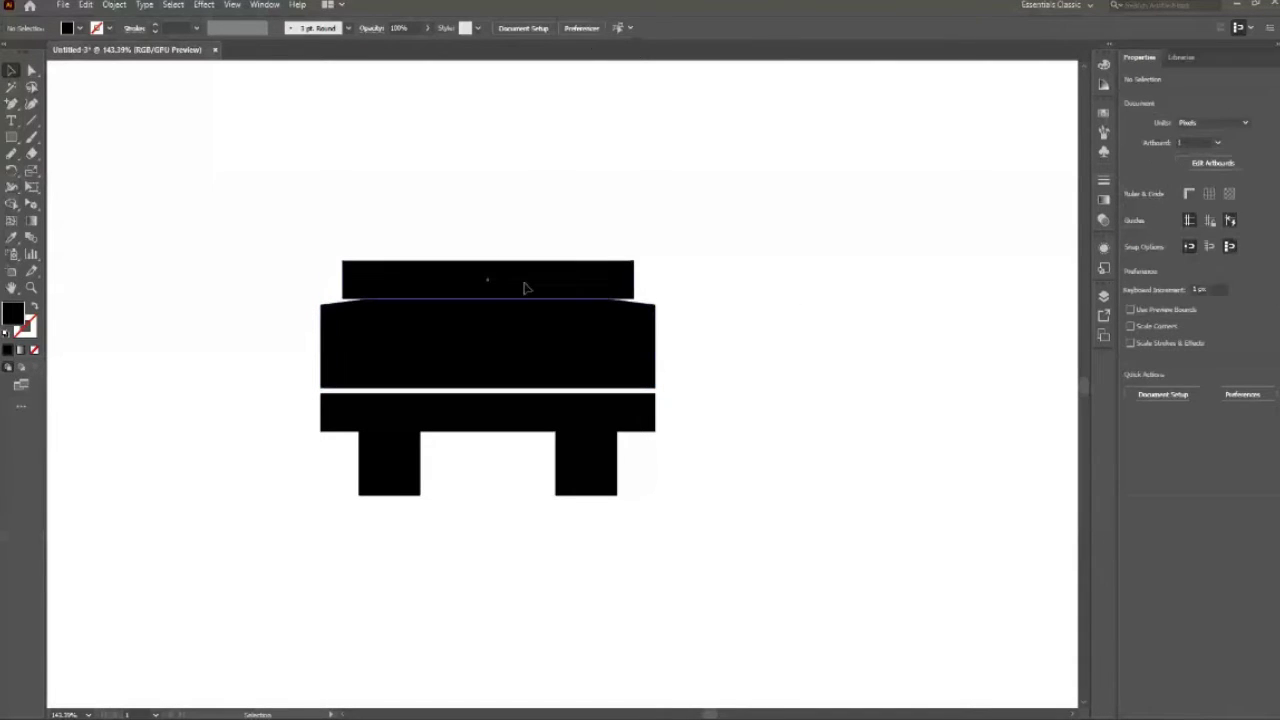
Step: Stretch the top bar upward into a block about 96 px tall
{"action": "key", "text": "Down"}
{"action": "key", "text": "Down"}
{"action": "key", "text": "Down"}
{"action": "key", "text": "Down"}
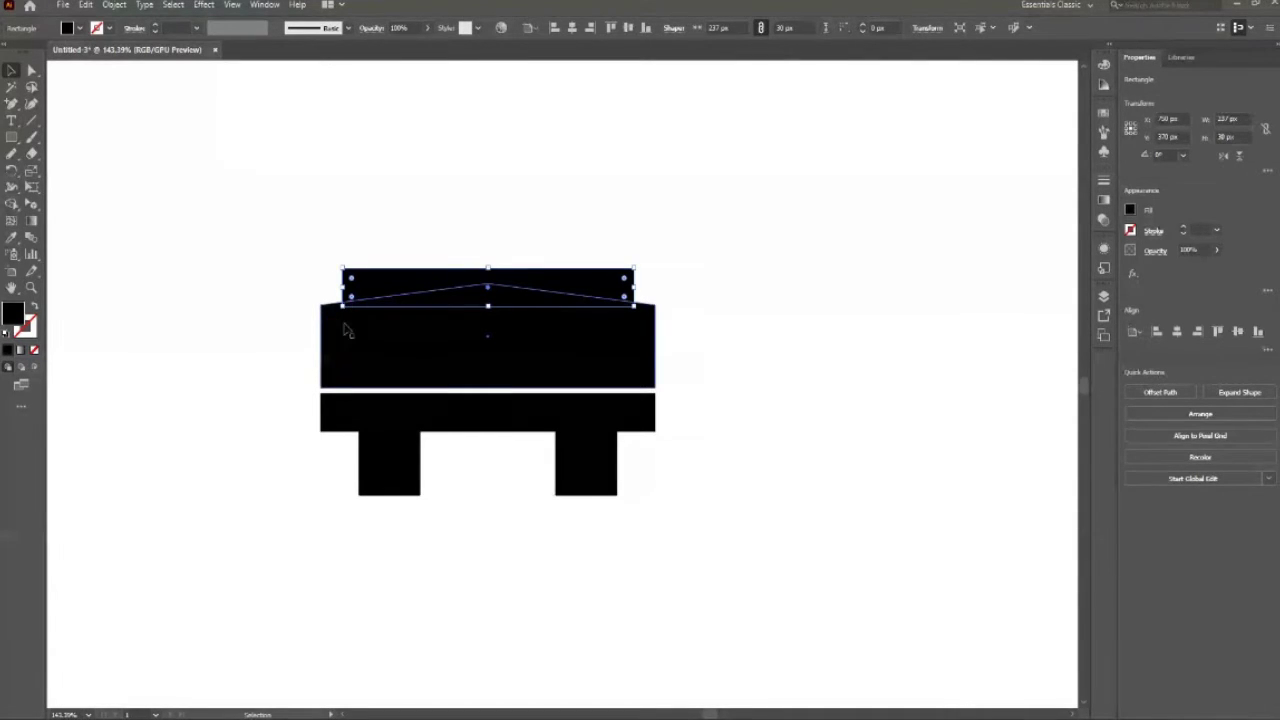
{"action": "left_click", "coordinate": [876, 254]}
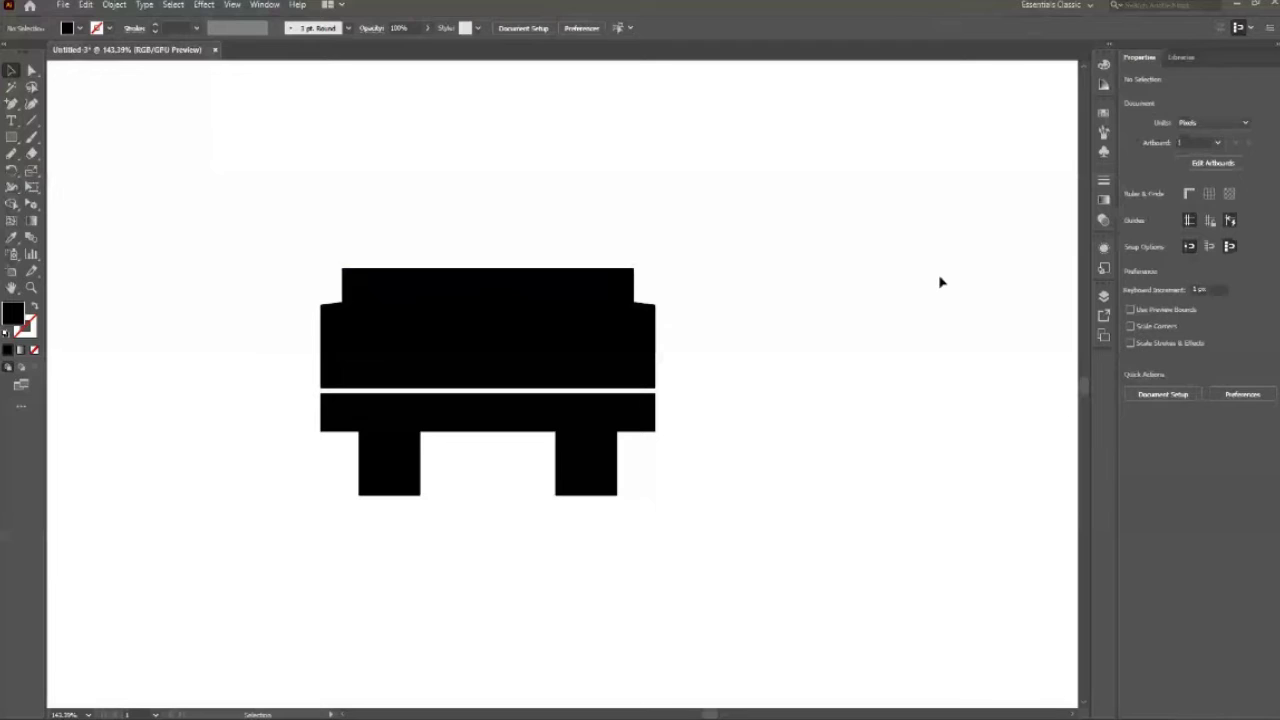
{"action": "left_click", "coordinate": [452, 280]}
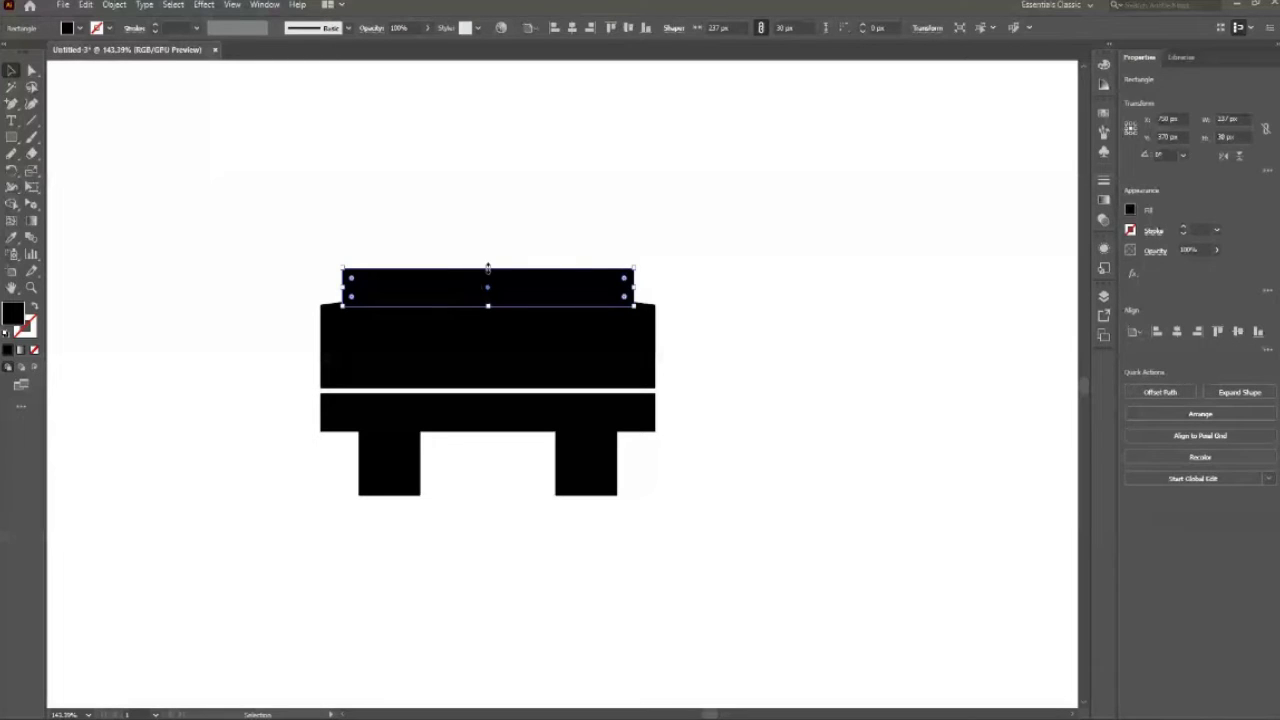
{"action": "left_click_drag", "start_coordinate": [487, 268], "coordinate": [498, 184]}
{"action": "left_click", "coordinate": [737, 214]}
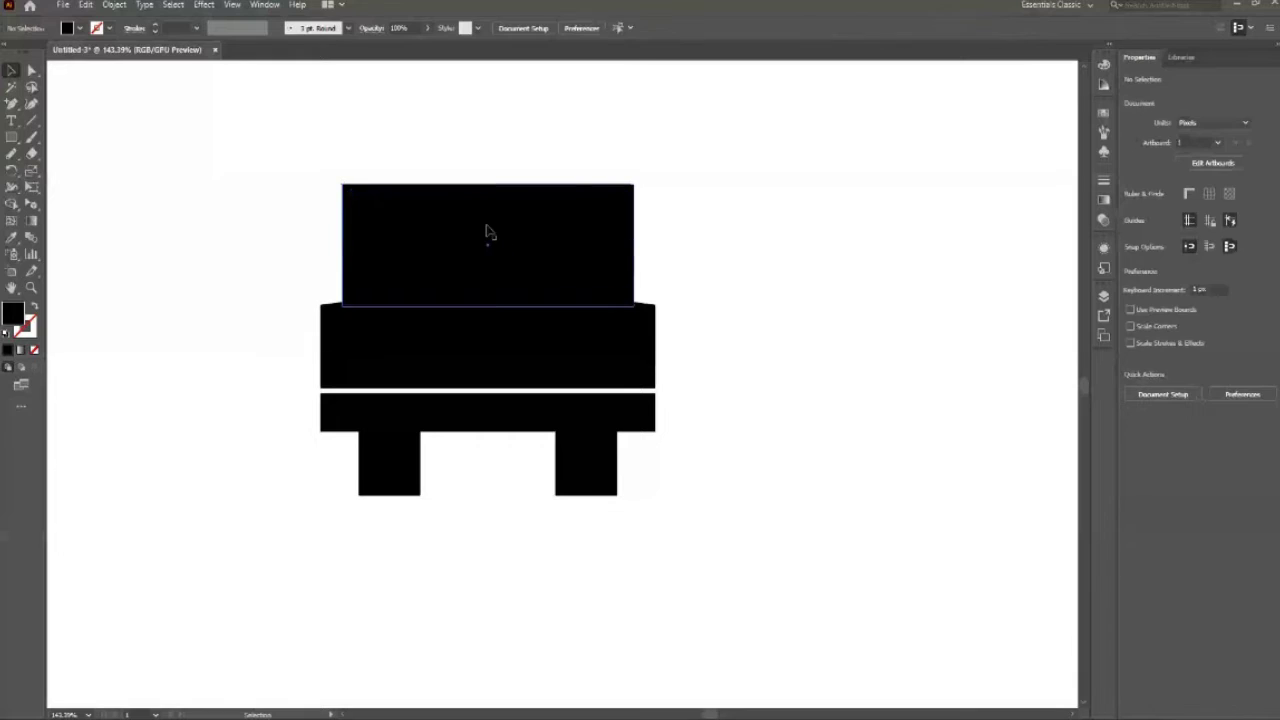
Step: Shift-nudge the tall block right and back left so it stays in place
{"action": "left_click", "coordinate": [486, 229]}
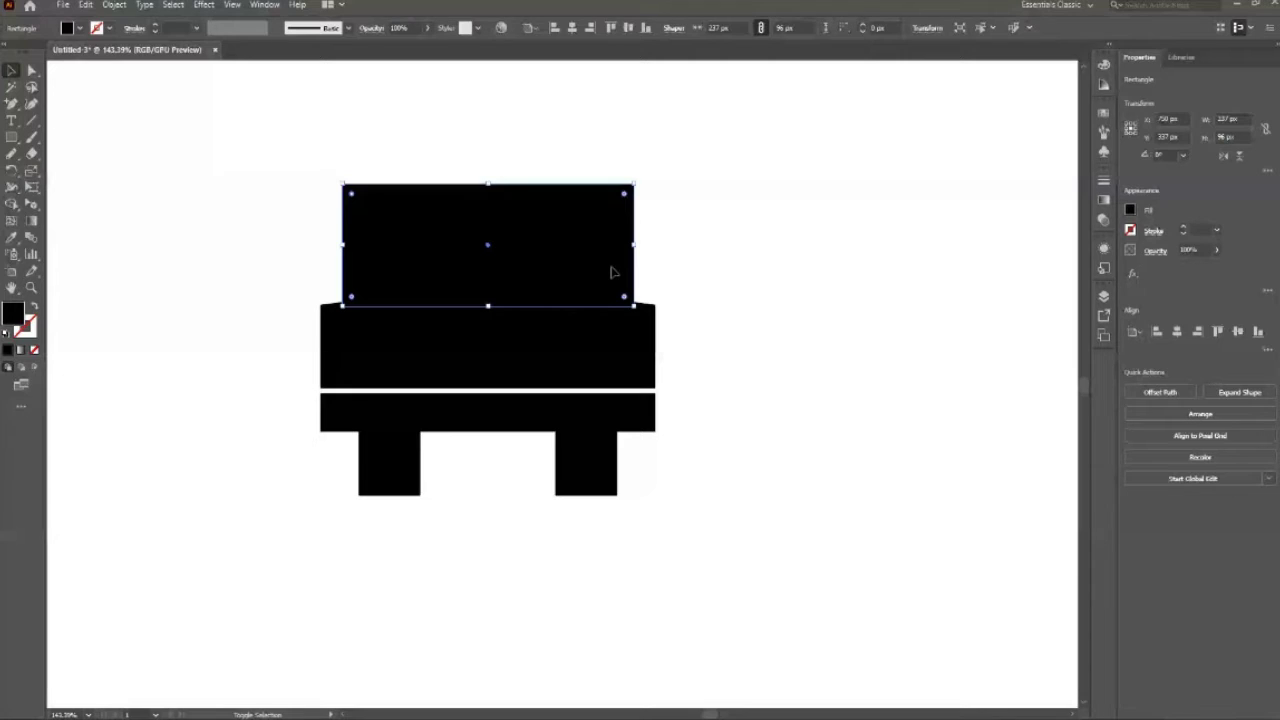
{"action": "key", "text": "shift+Right"}
{"action": "key", "text": "shift+Left"}
{"action": "key", "text": "shift"}
{"action": "key", "text": "shift+Right"}
{"action": "key", "text": "shift+Left"}
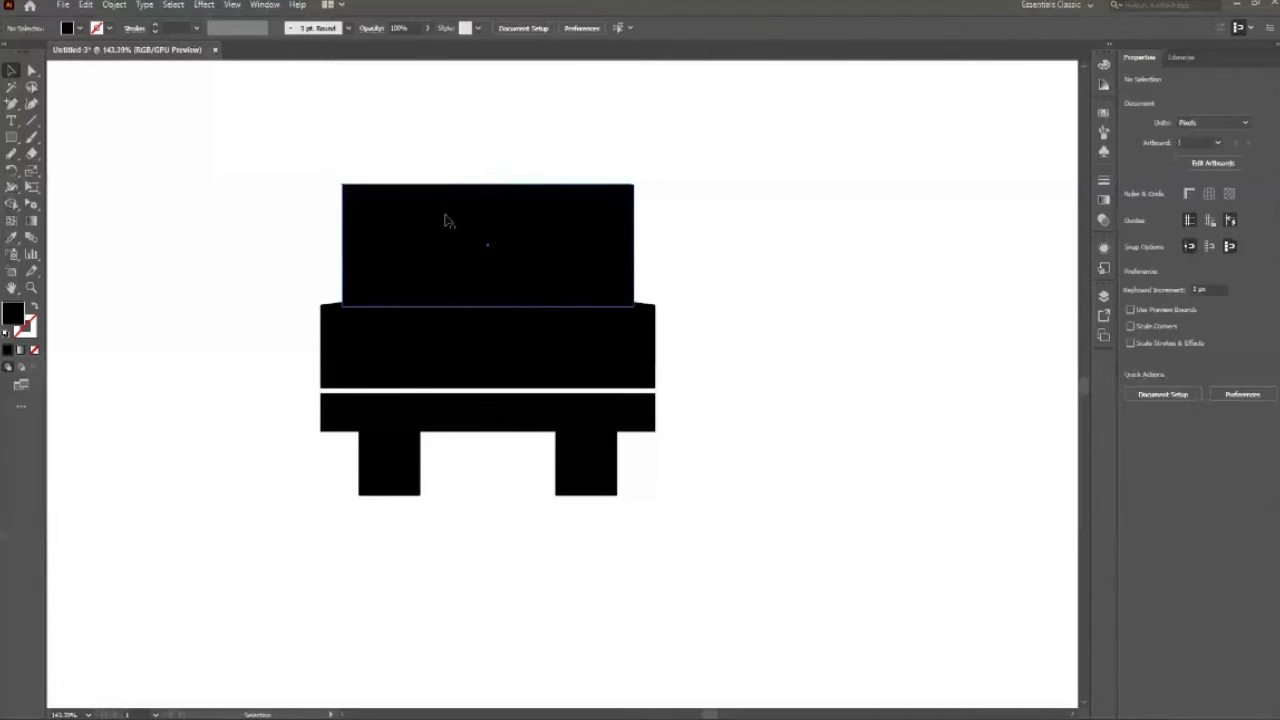
{"action": "key", "text": "a"}
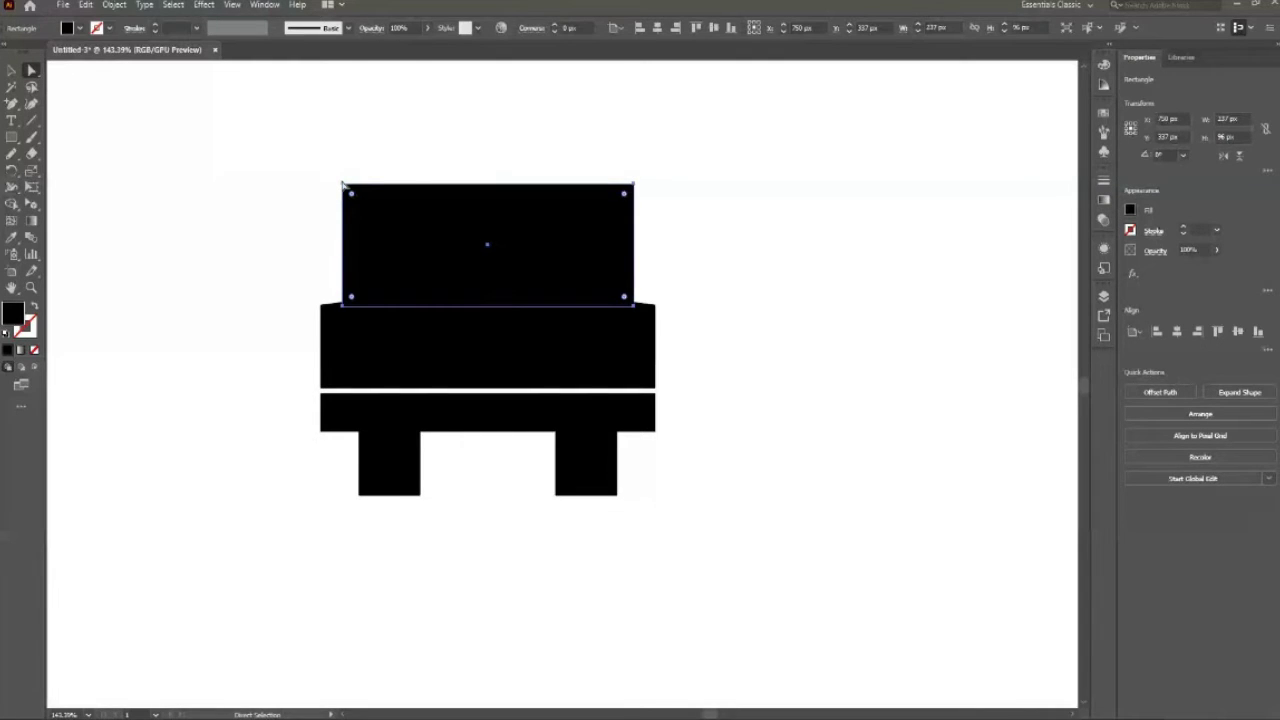
{"action": "left_click", "coordinate": [344, 185]}
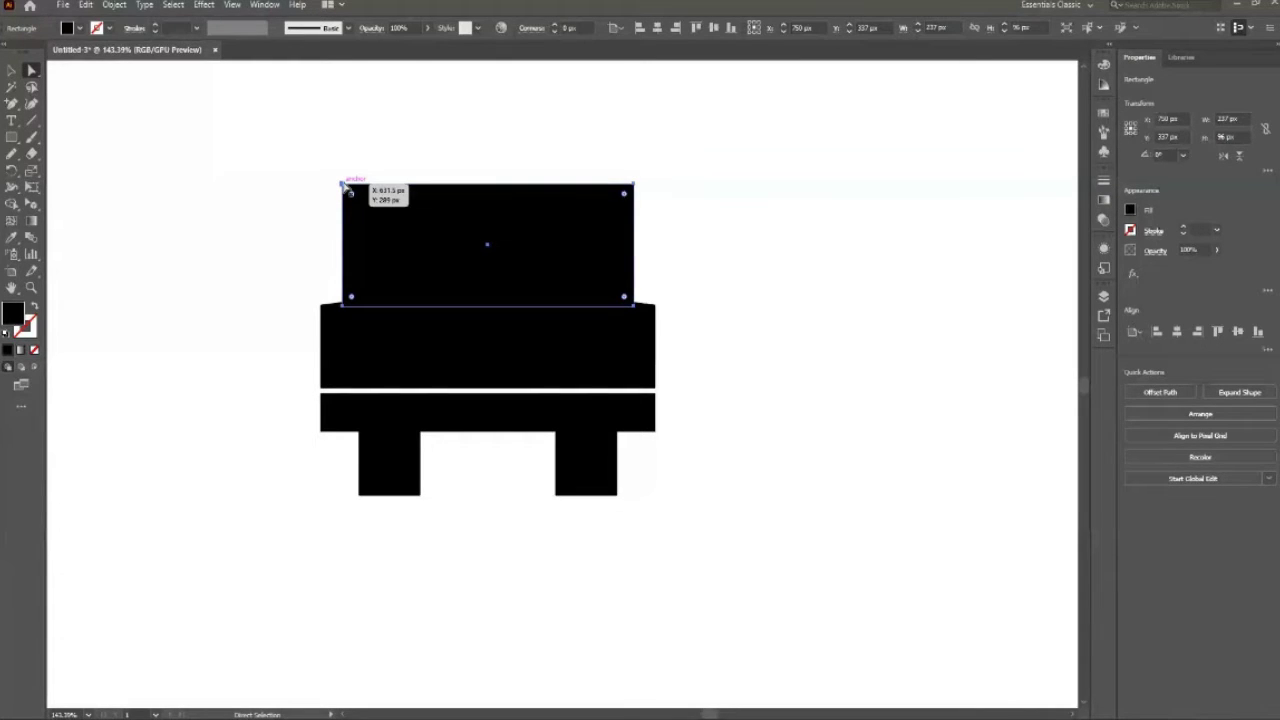
{"action": "left_click_drag", "start_coordinate": [344, 185], "coordinate": [365, 184]}
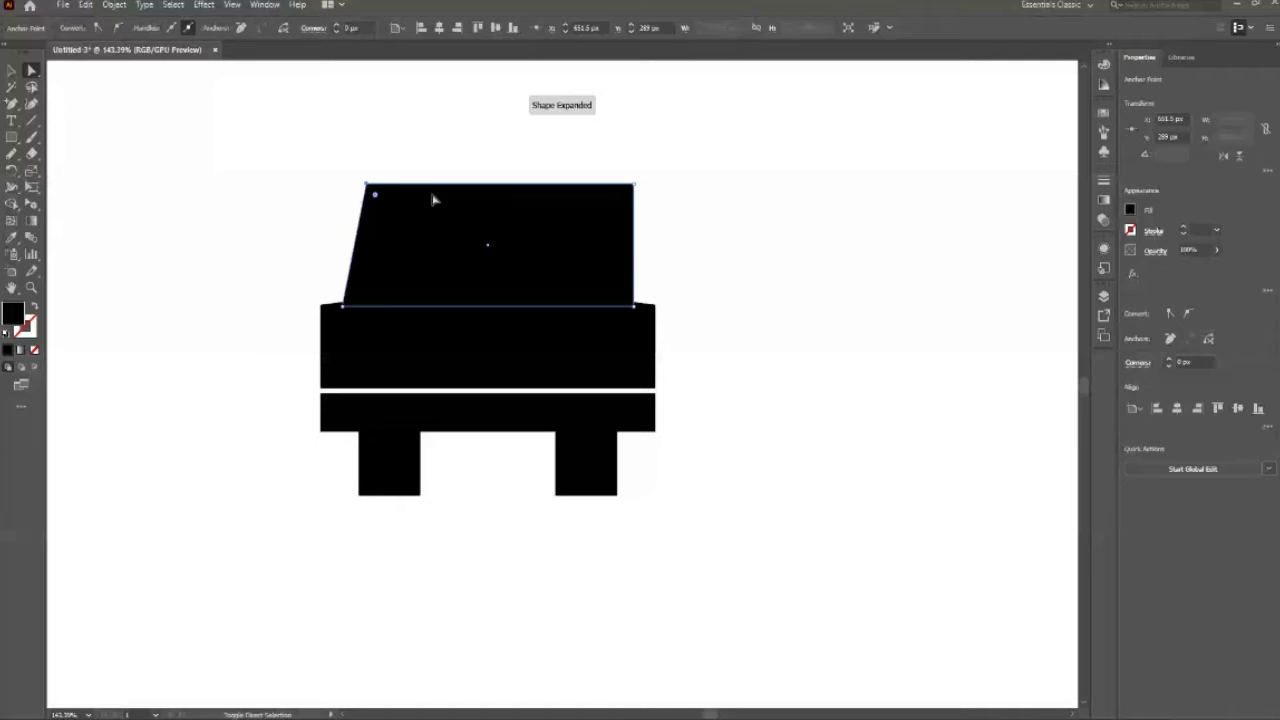
{"action": "key", "text": "shift+Right"}
{"action": "left_click", "coordinate": [600, 205]}
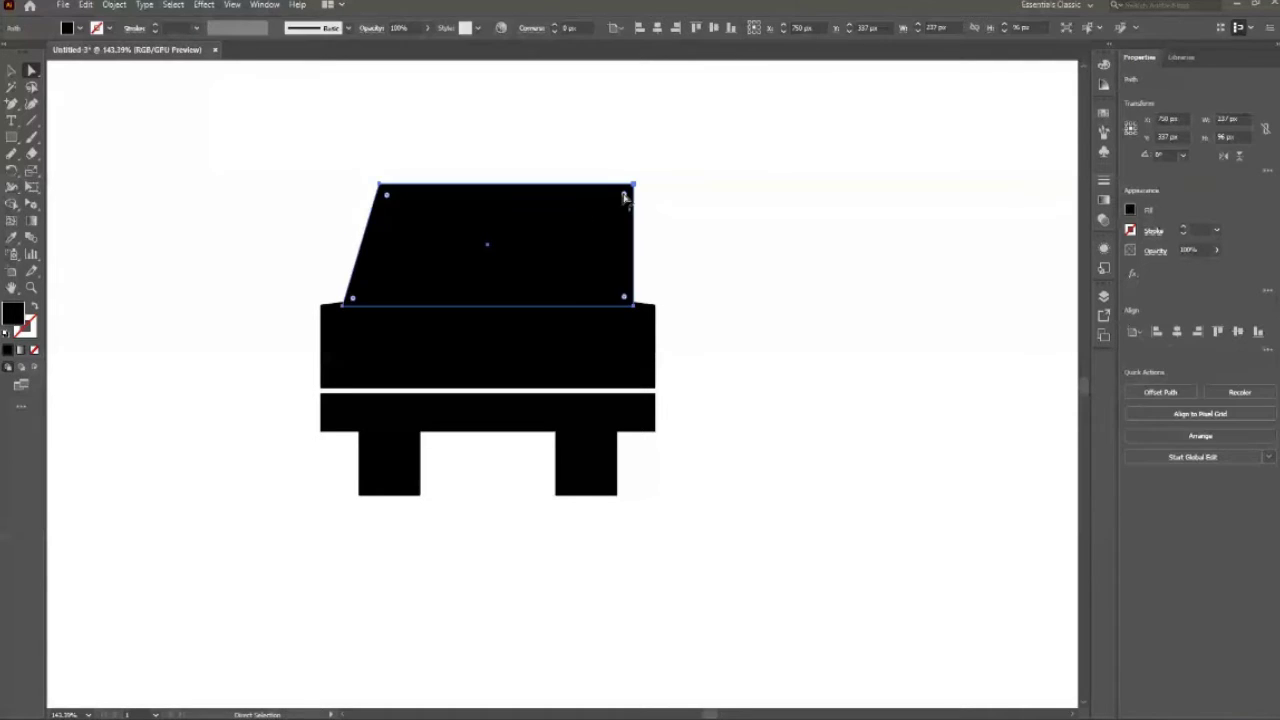
{"action": "left_click", "coordinate": [633, 184]}
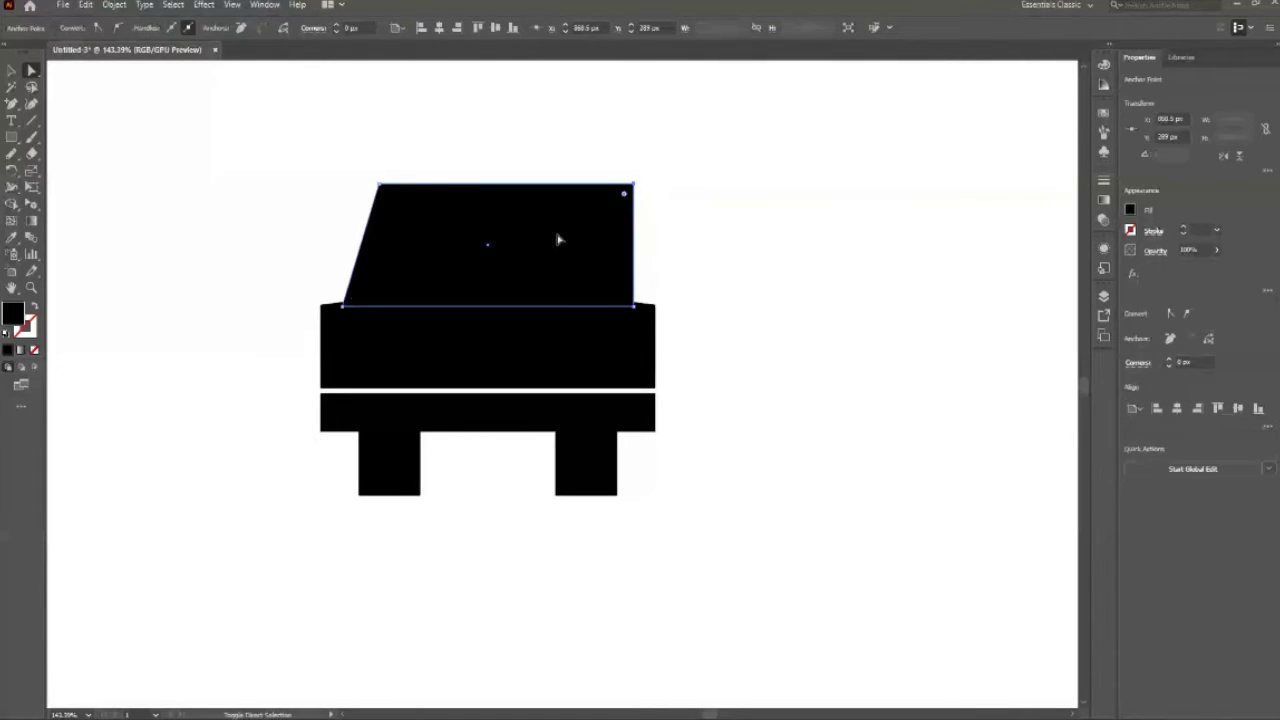
{"action": "key", "text": "shift+Left"}
{"action": "key", "text": "shift+Left"}
{"action": "key", "text": "shift+Left"}
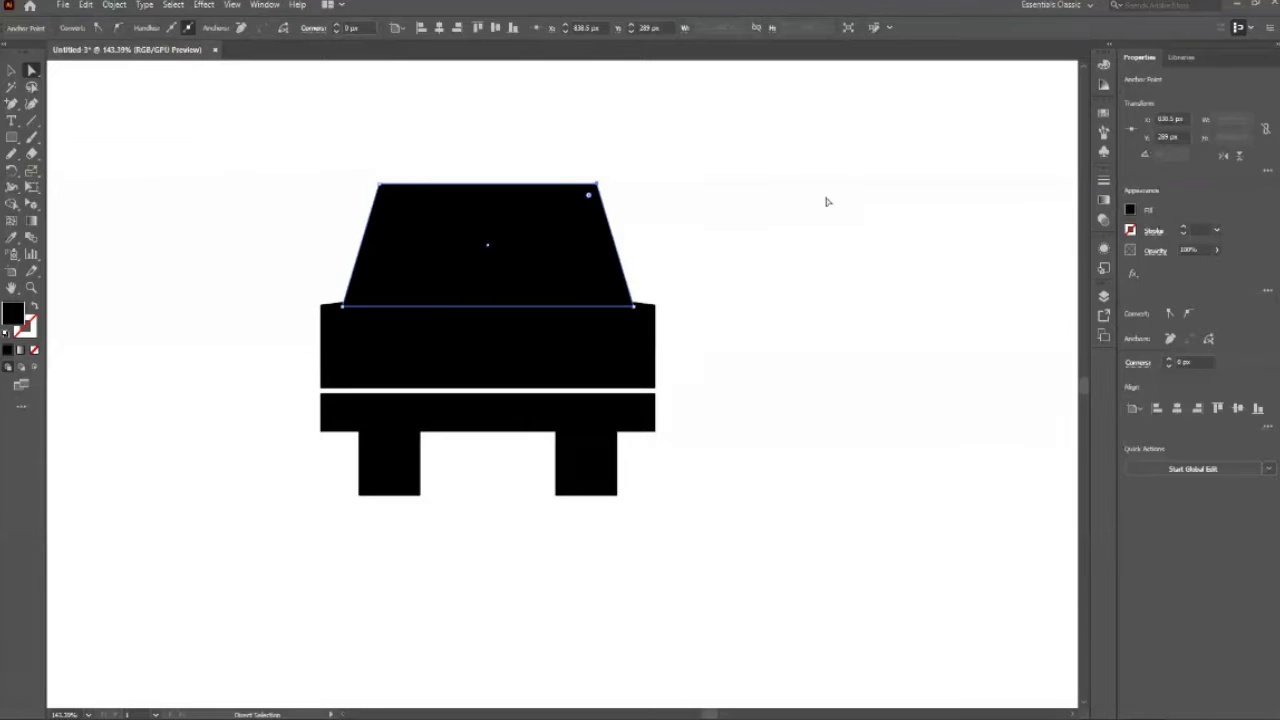
{"action": "left_click", "coordinate": [683, 180]}
{"action": "left_click", "coordinate": [11, 71]}
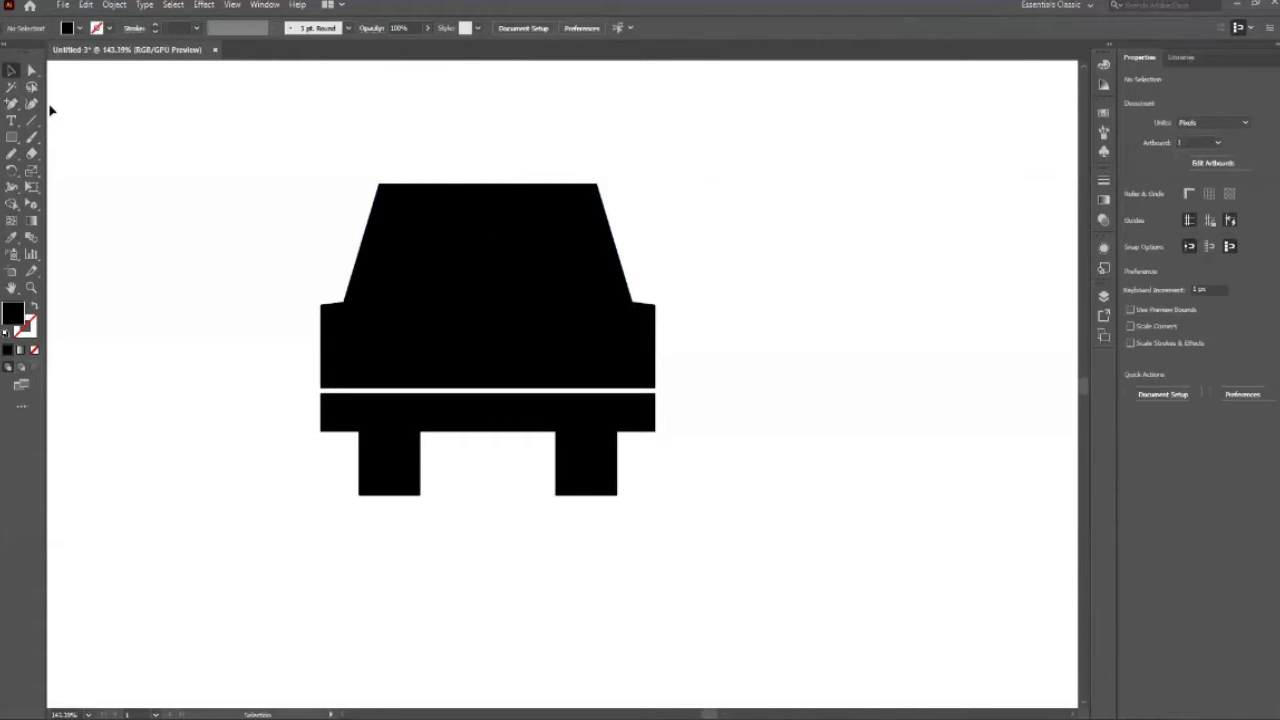
{"action": "left_click", "coordinate": [612, 245]}
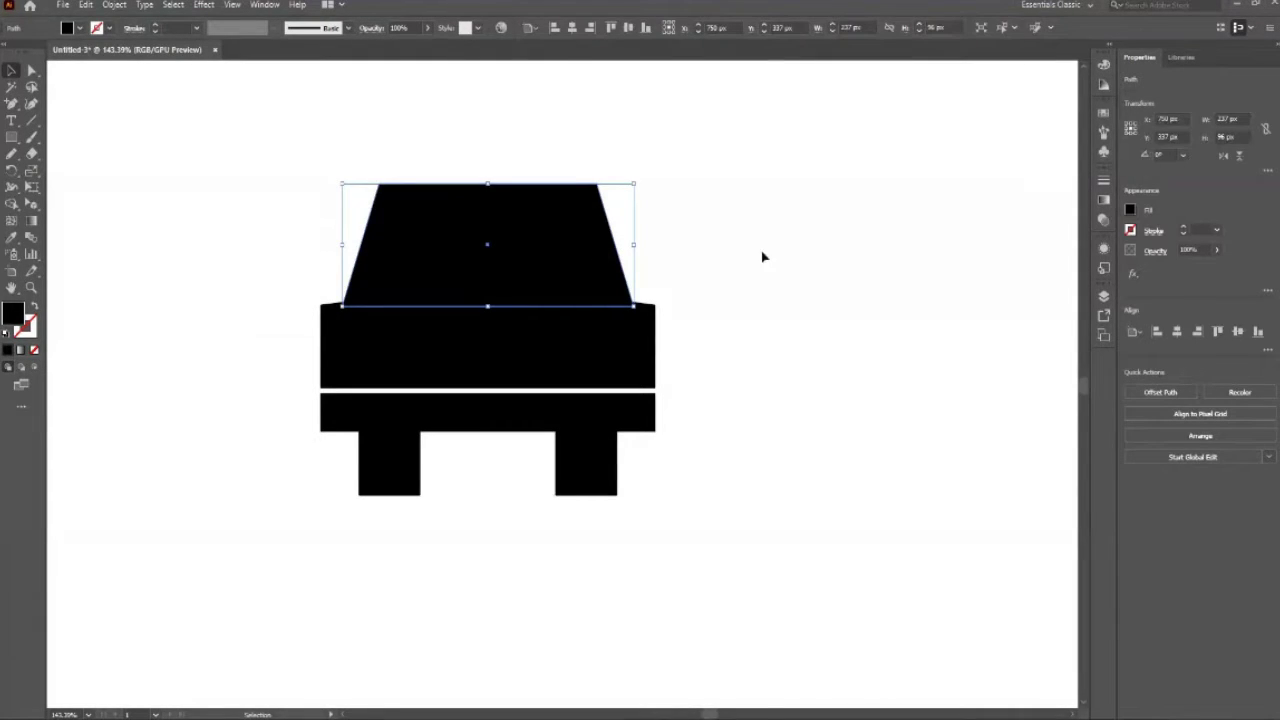
{"action": "left_click", "coordinate": [636, 360], "text": "shift"}
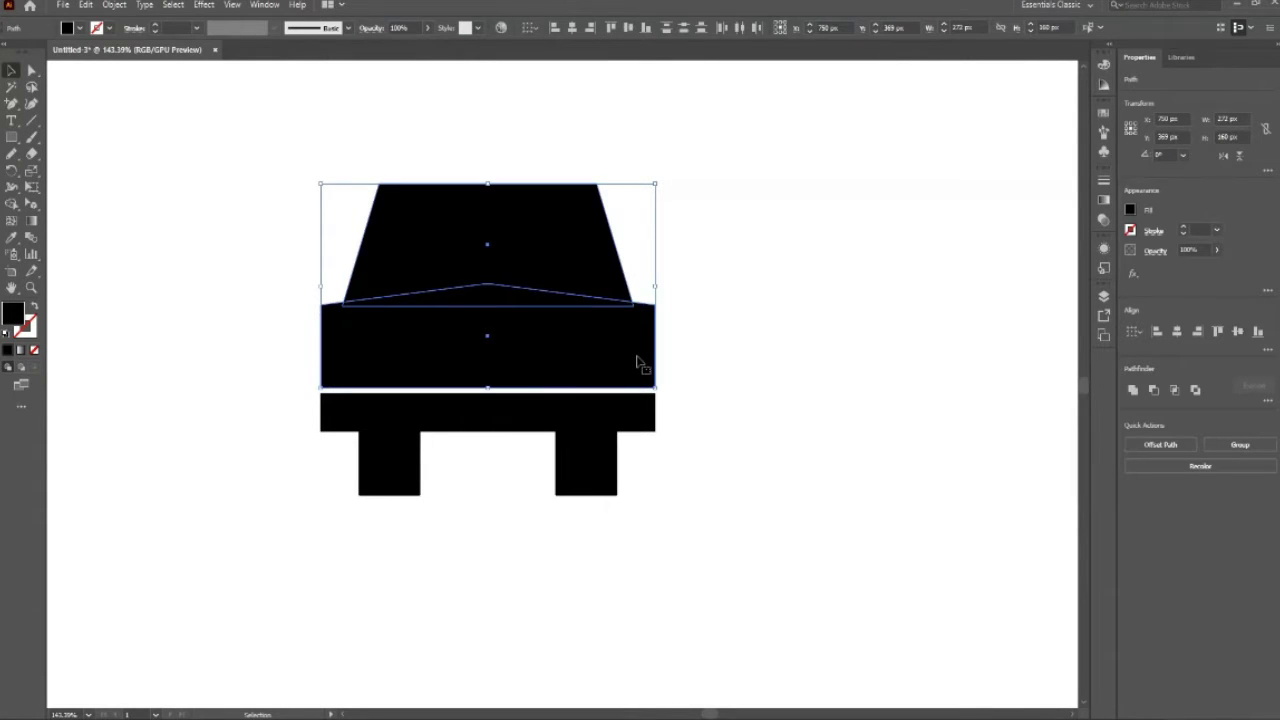
{"action": "left_click", "coordinate": [742, 432]}
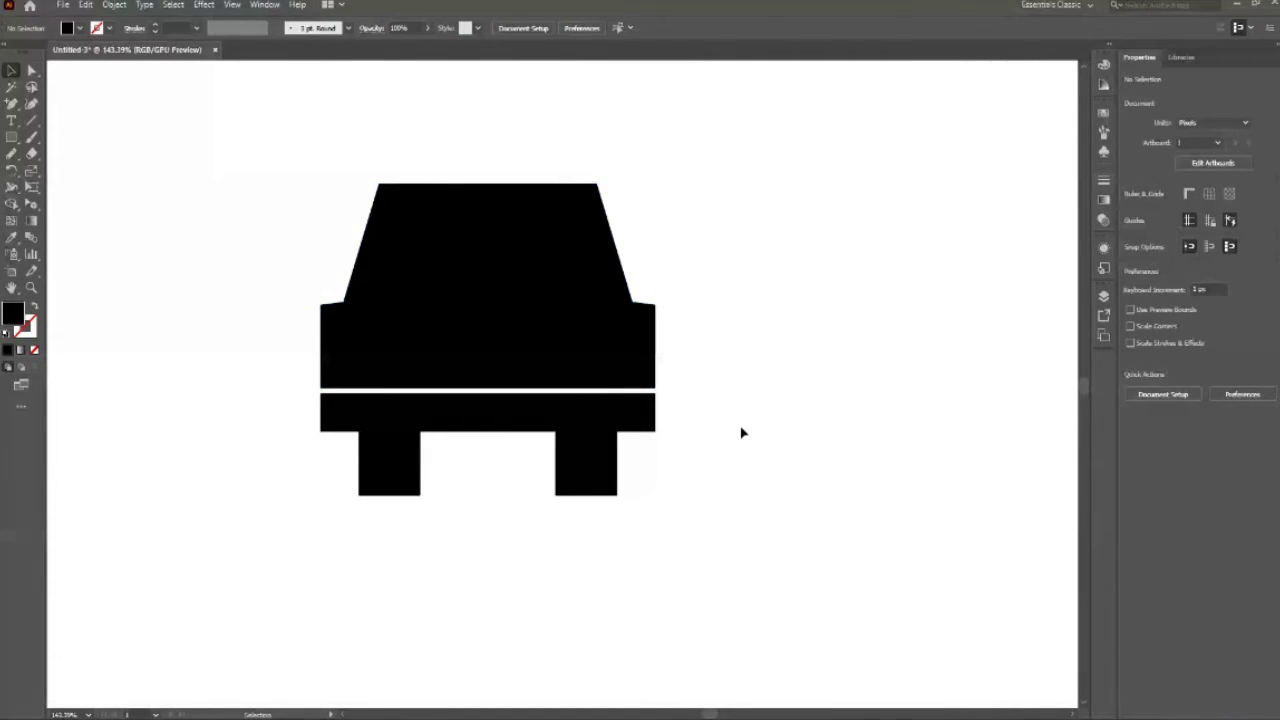
{"action": "left_click", "coordinate": [615, 244]}
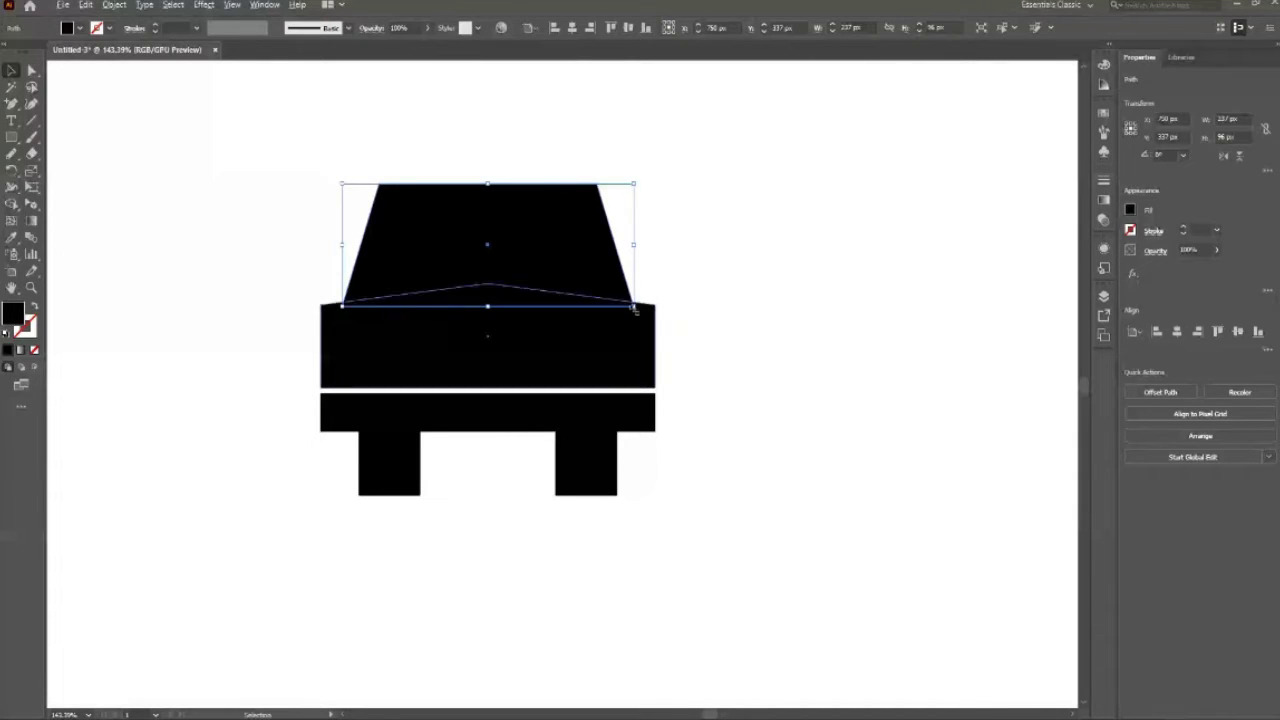
Step: Scale a copy of the roof inward and fill it white as a windshield
{"action": "left_click_drag", "start_coordinate": [634, 309], "coordinate": [617, 294]}
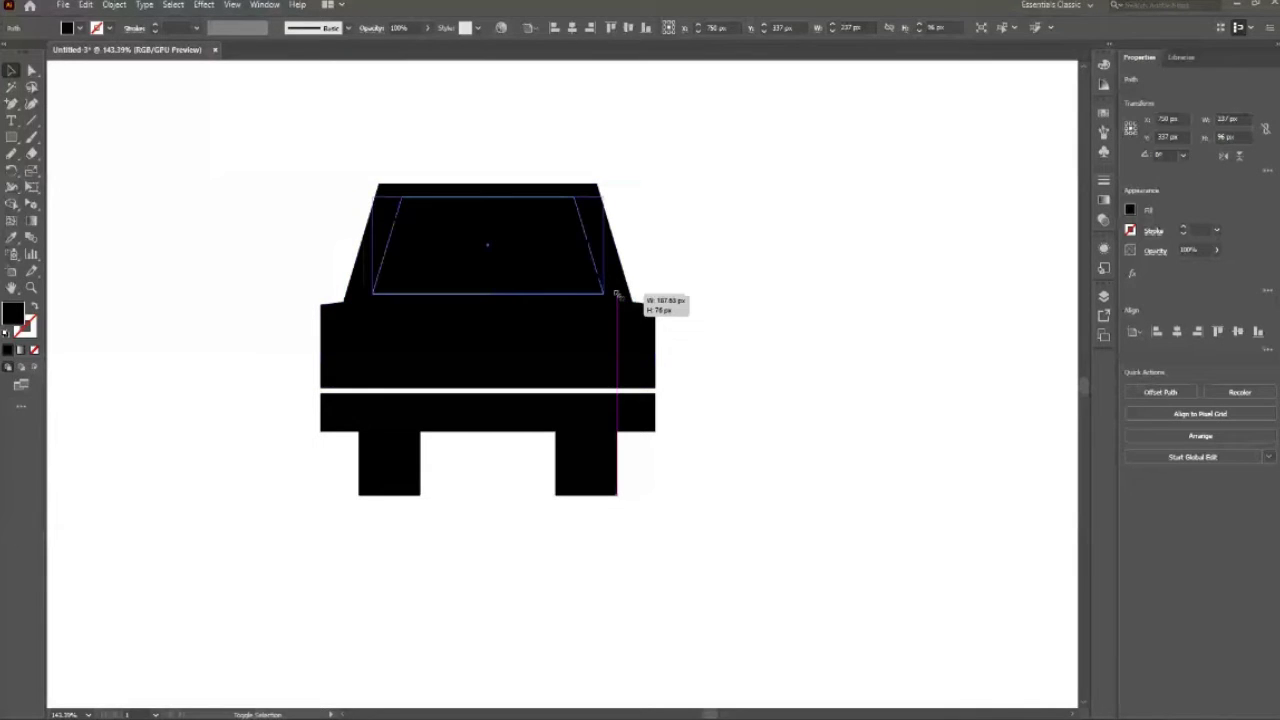
{"action": "left_click_drag", "start_coordinate": [617, 294], "coordinate": [611, 291]}
{"action": "key", "text": "i"}
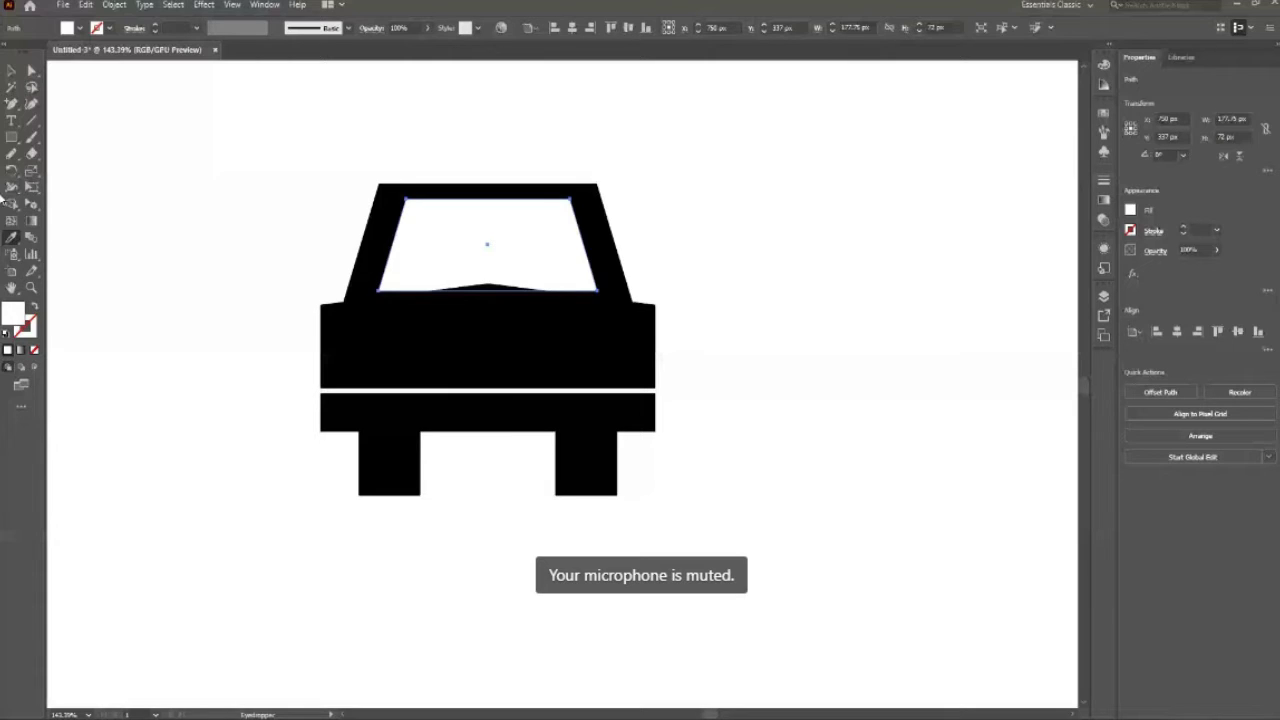
{"action": "key", "text": "v"}
{"action": "left_click", "coordinate": [220, 452]}
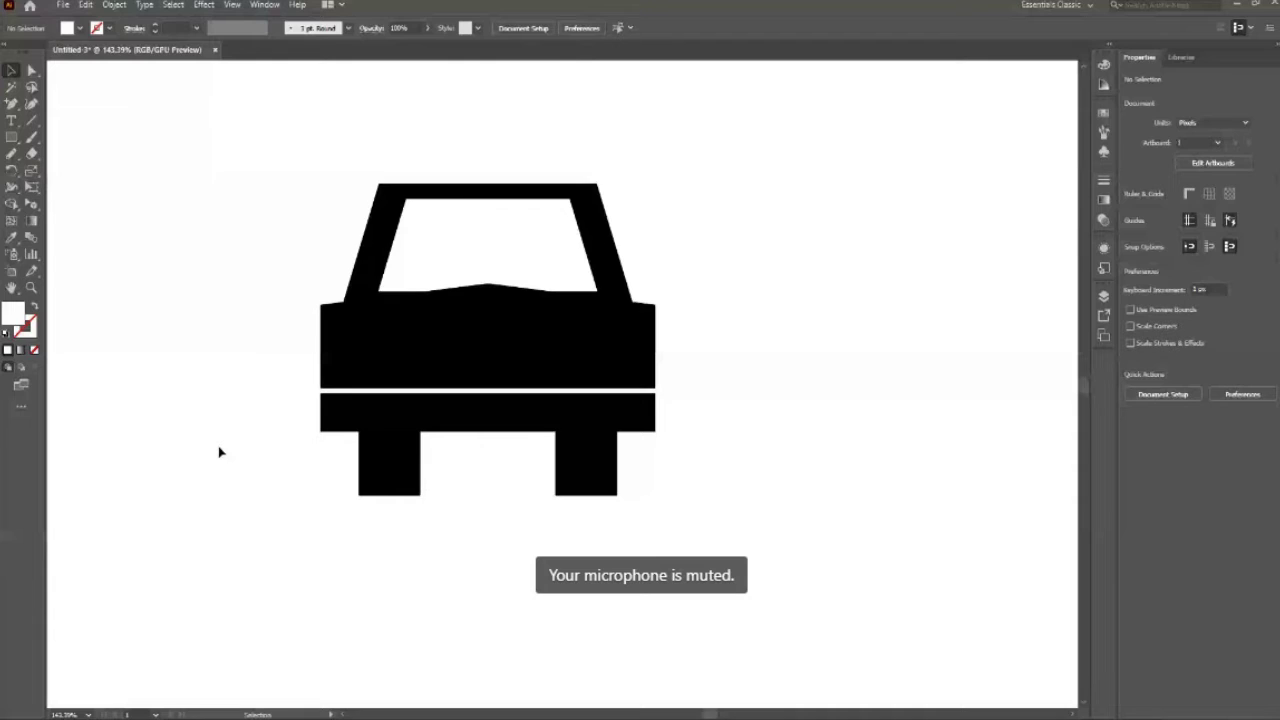
Step: Convert the car body's peaked top anchor to smooth for a gentle curve
{"action": "left_click", "coordinate": [478, 343]}
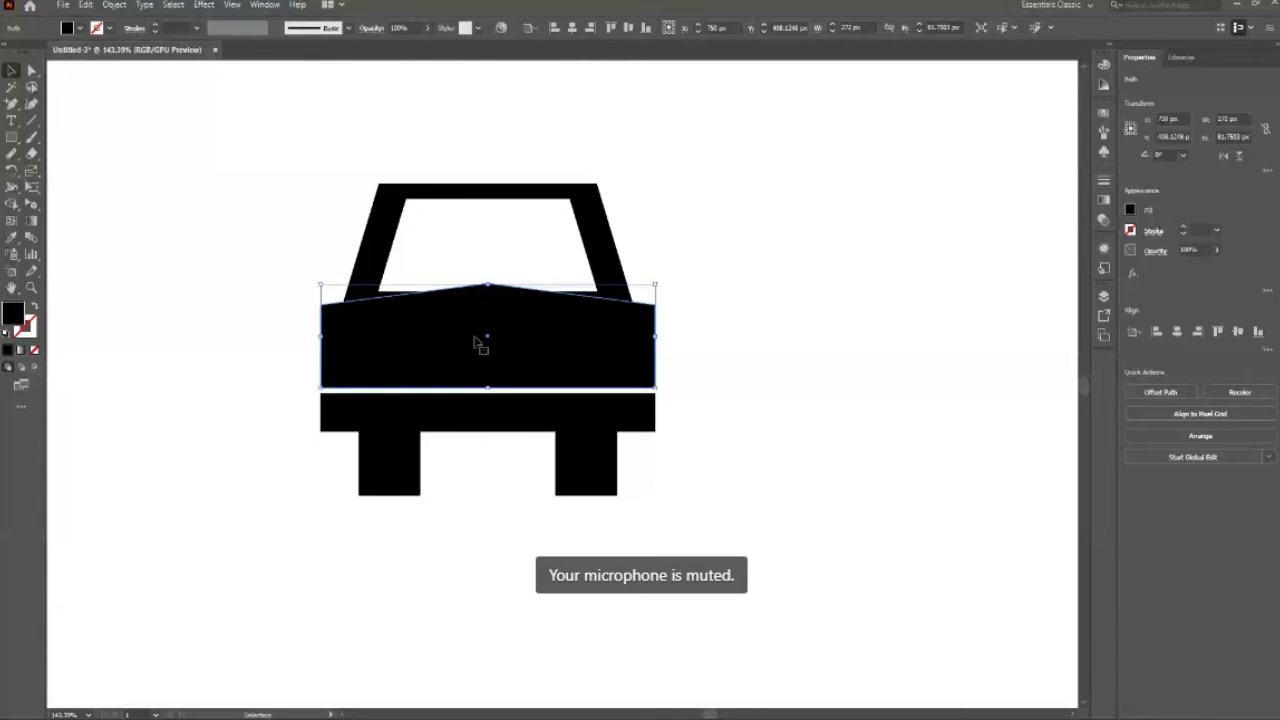
{"action": "key", "text": "a"}
{"action": "left_click", "coordinate": [61, 346]}
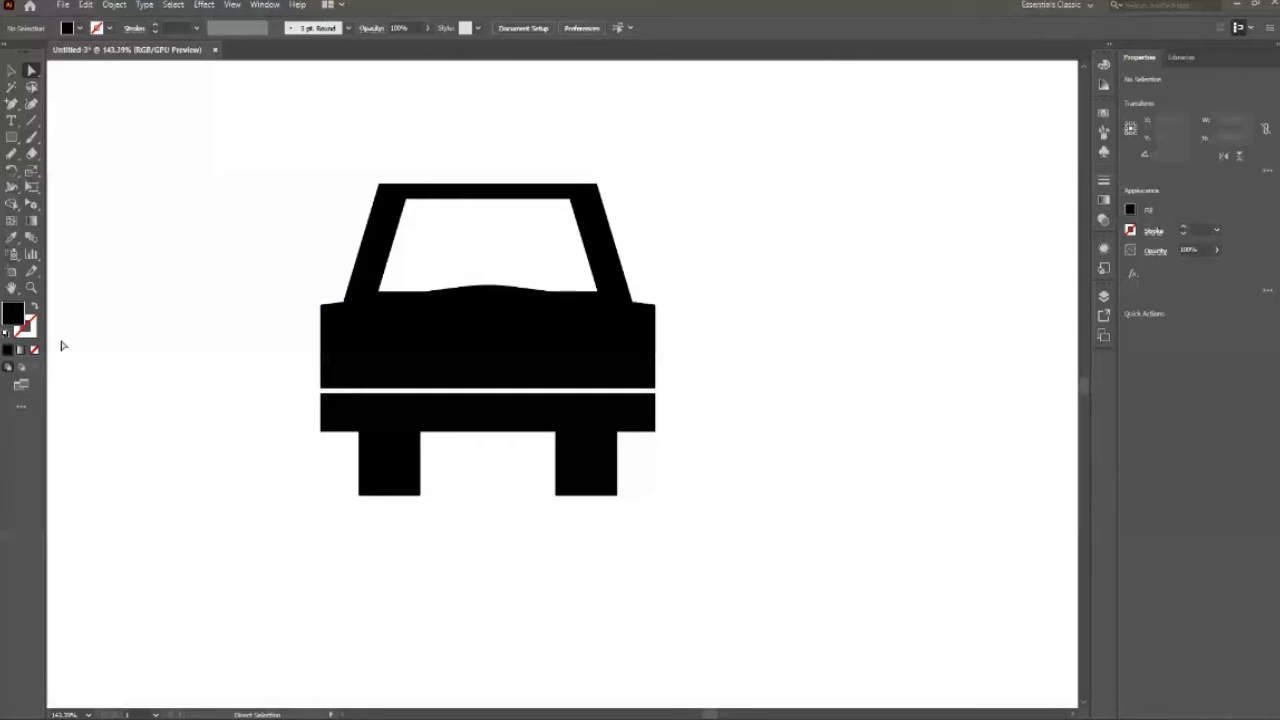
{"action": "key", "text": "v"}
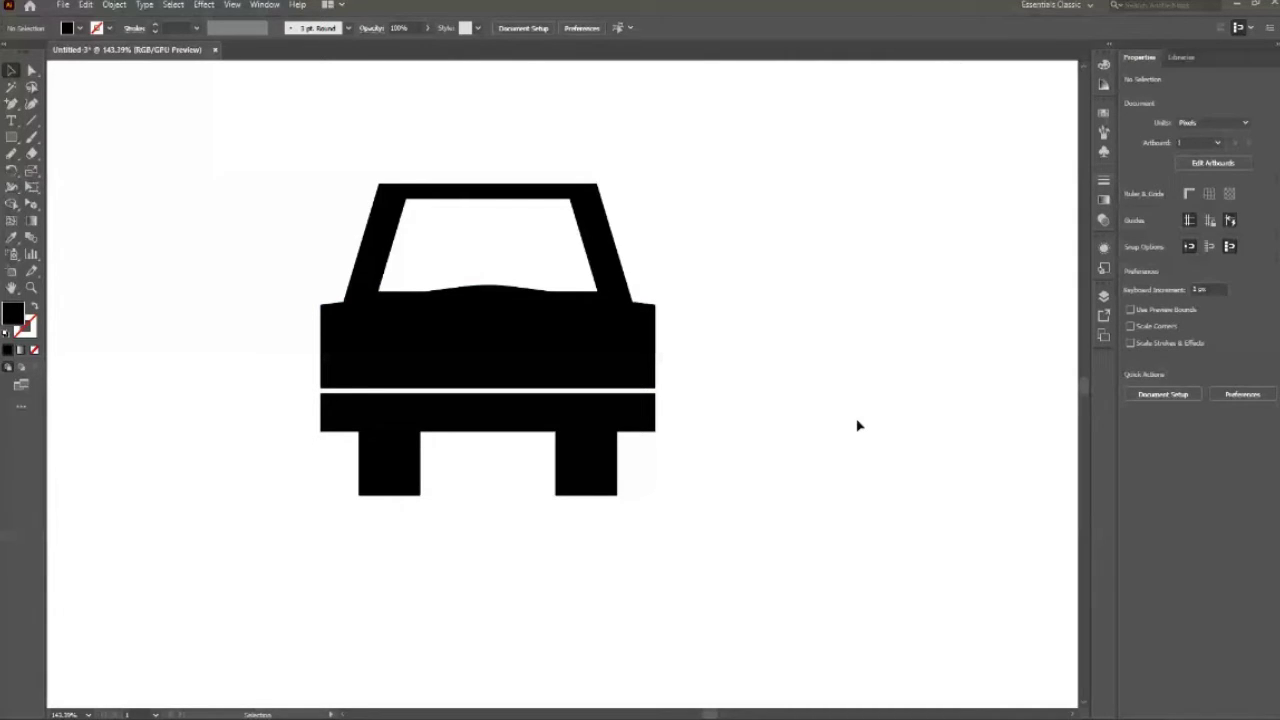
{"action": "scroll", "coordinate": [666, 383], "scroll_direction": "down", "scroll_amount": 2}
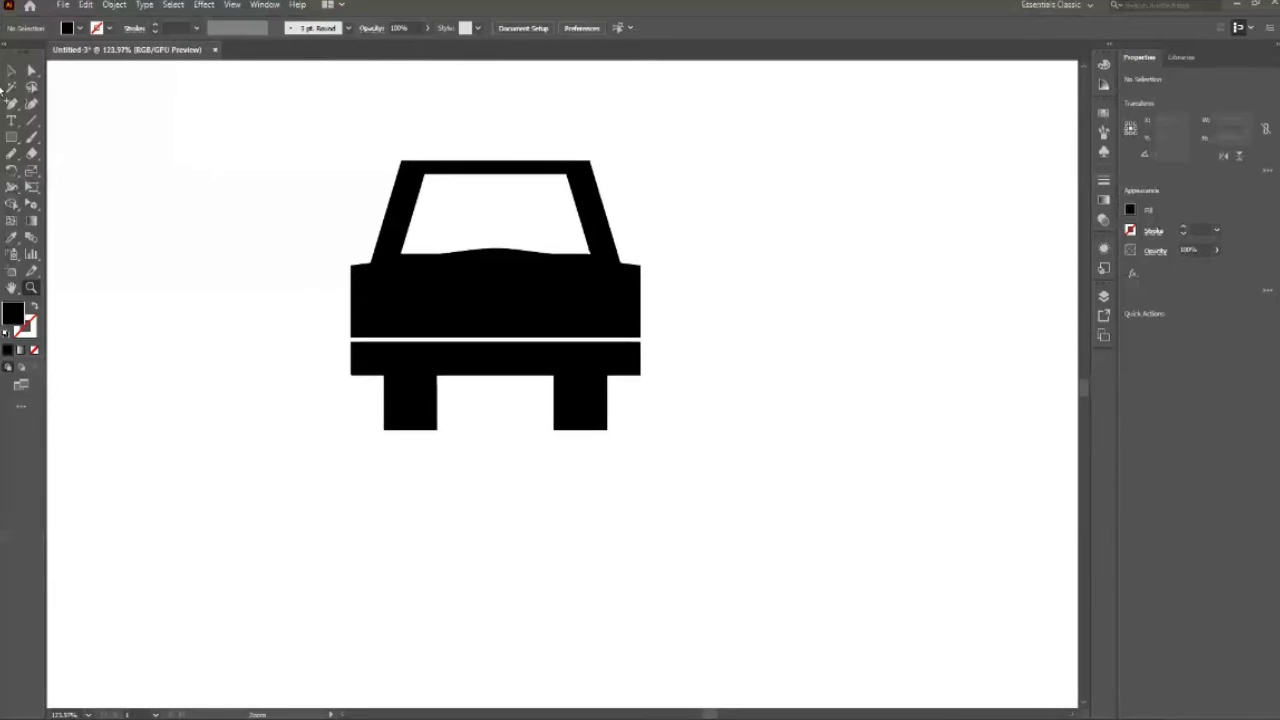
Step: Select both wheel rectangles and drag a live corner widget to round their bottom corners
{"action": "left_click_drag", "start_coordinate": [431, 429], "coordinate": [551, 480]}
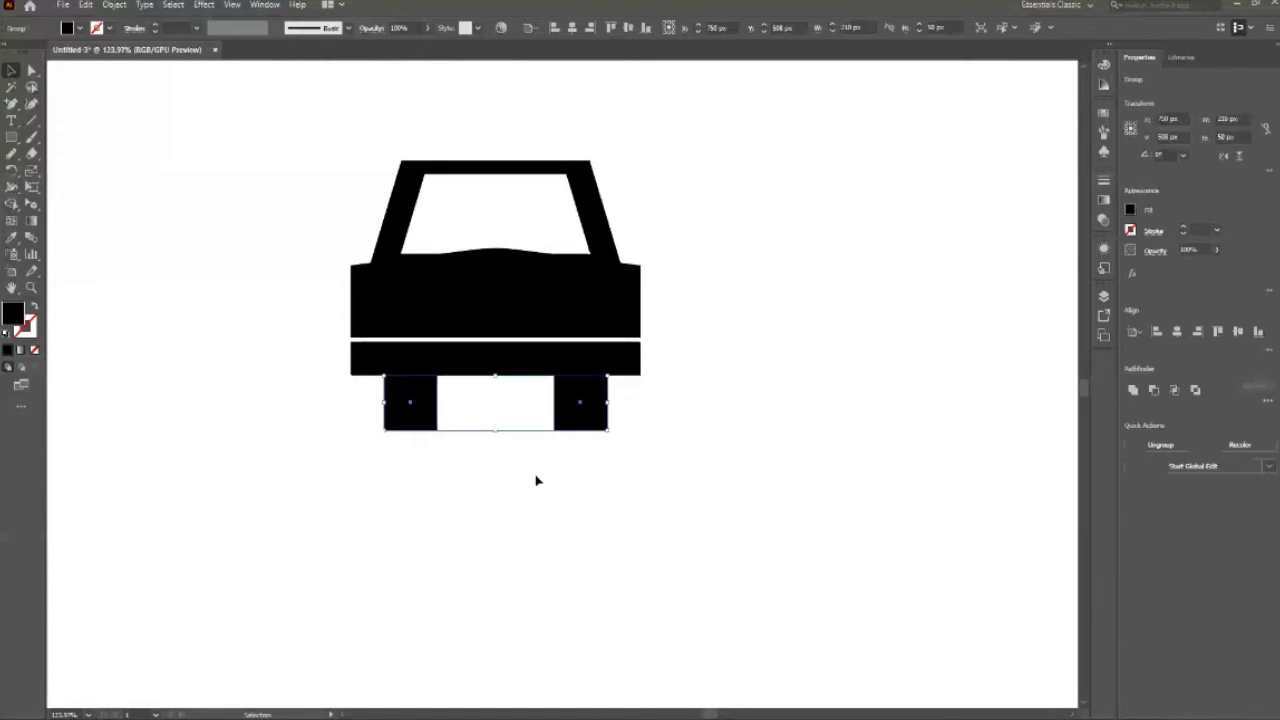
{"action": "key", "text": "a"}
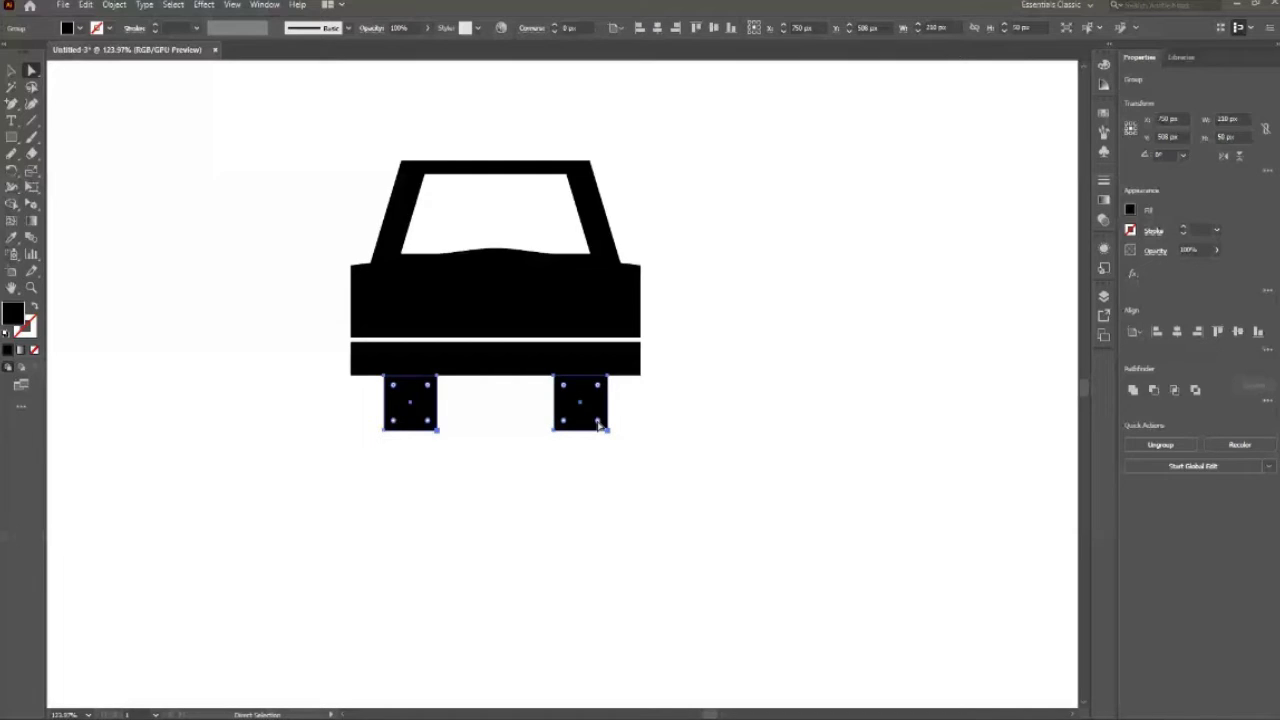
{"action": "left_click_drag", "start_coordinate": [598, 425], "coordinate": [594, 422]}
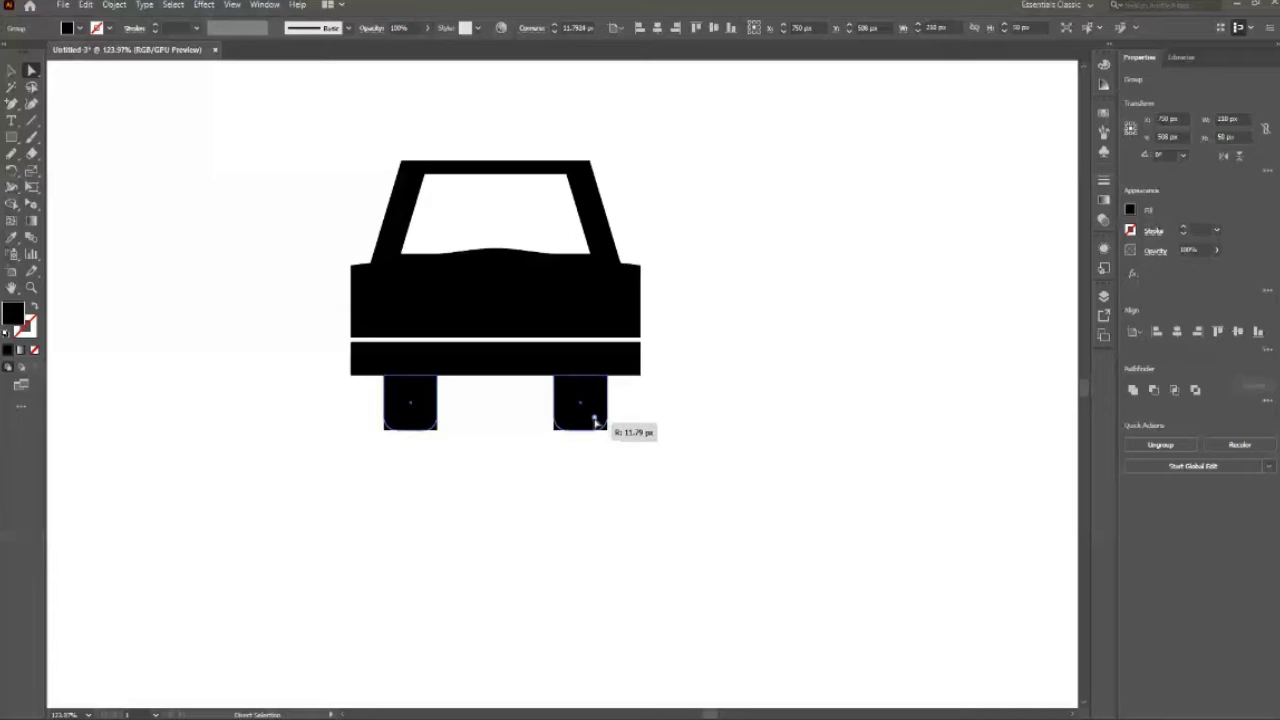
{"action": "left_click", "coordinate": [512, 456]}
{"action": "key", "text": "z"}
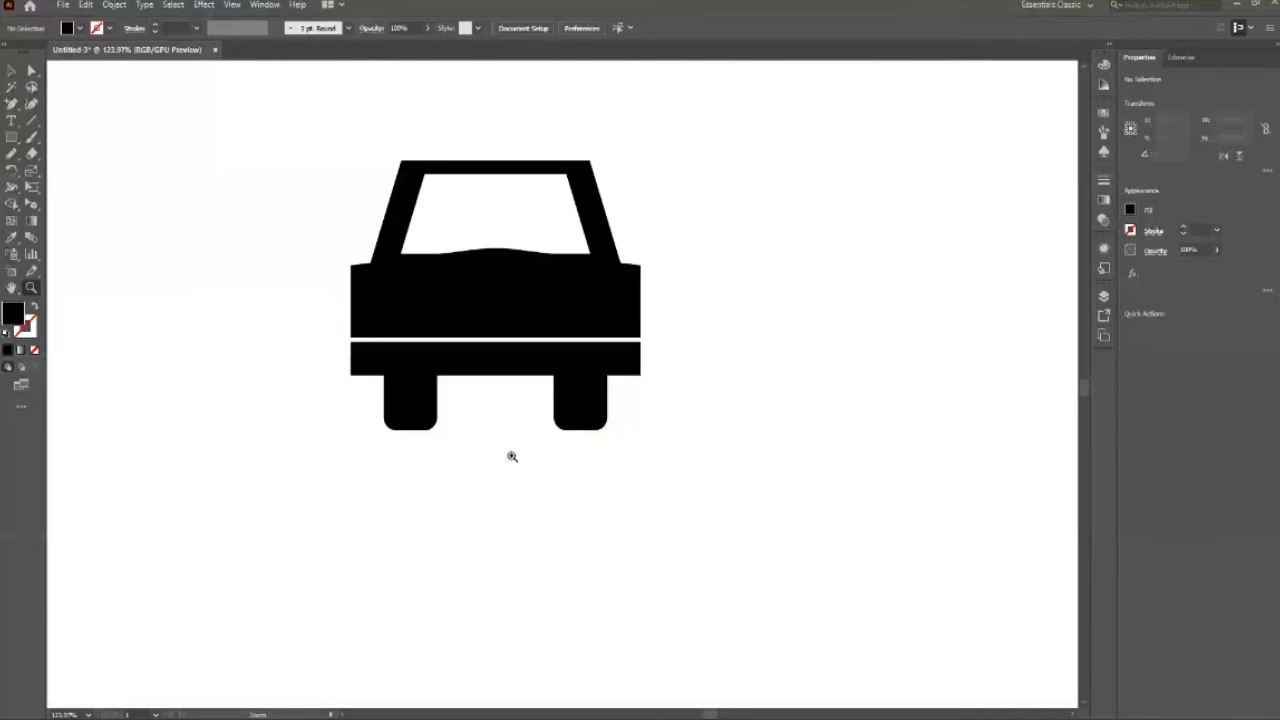
{"action": "left_click_drag", "start_coordinate": [512, 456], "coordinate": [600, 428]}
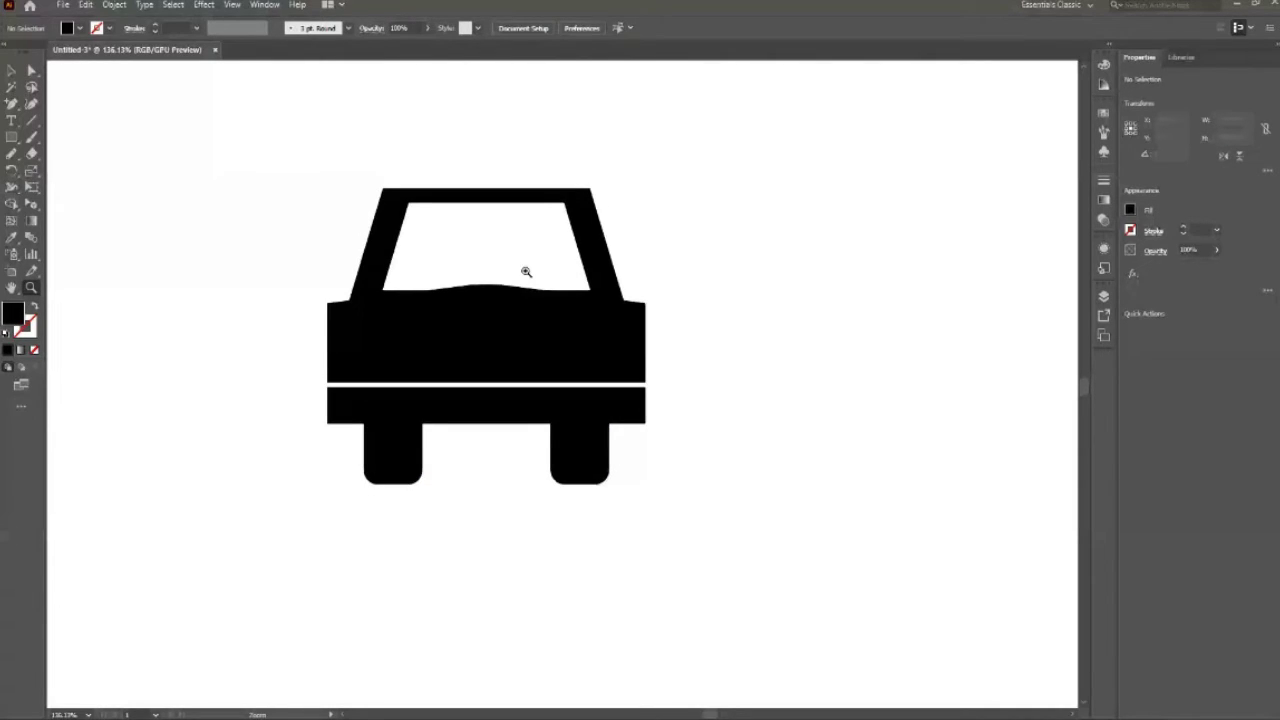
Step: Draw a small black circle inside the windshield and move it slightly lower
{"action": "left_click_drag", "start_coordinate": [526, 271], "coordinate": [537, 277]}
{"action": "key", "text": "l"}
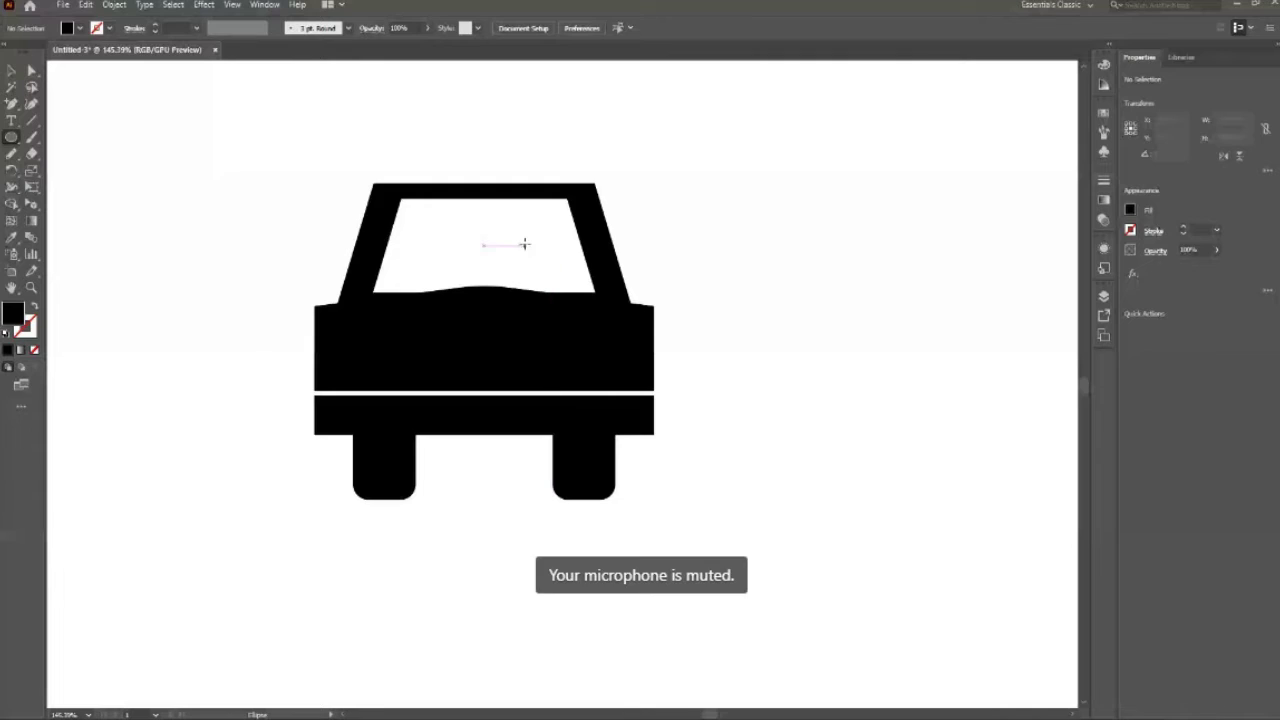
{"action": "left_click_drag", "start_coordinate": [524, 237], "coordinate": [542, 261]}
{"action": "key", "text": "v"}
{"action": "left_click", "coordinate": [604, 310]}
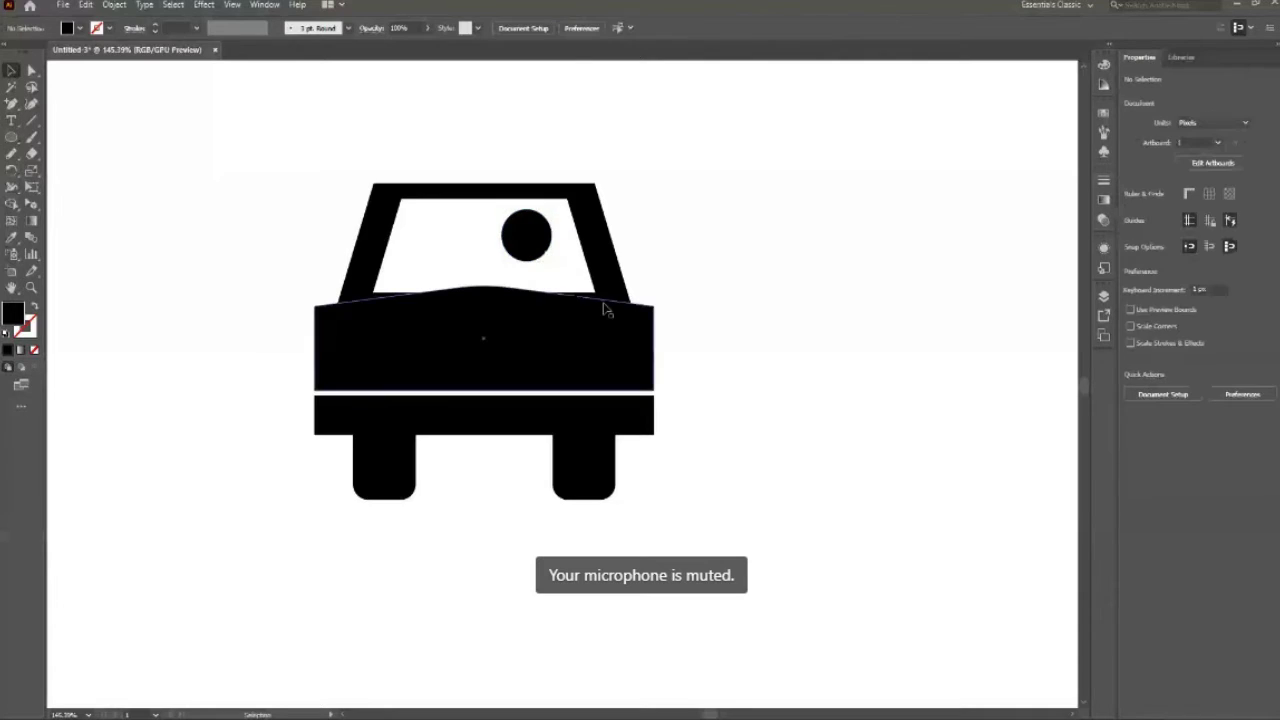
{"action": "key", "text": "ctrl+shift+a"}
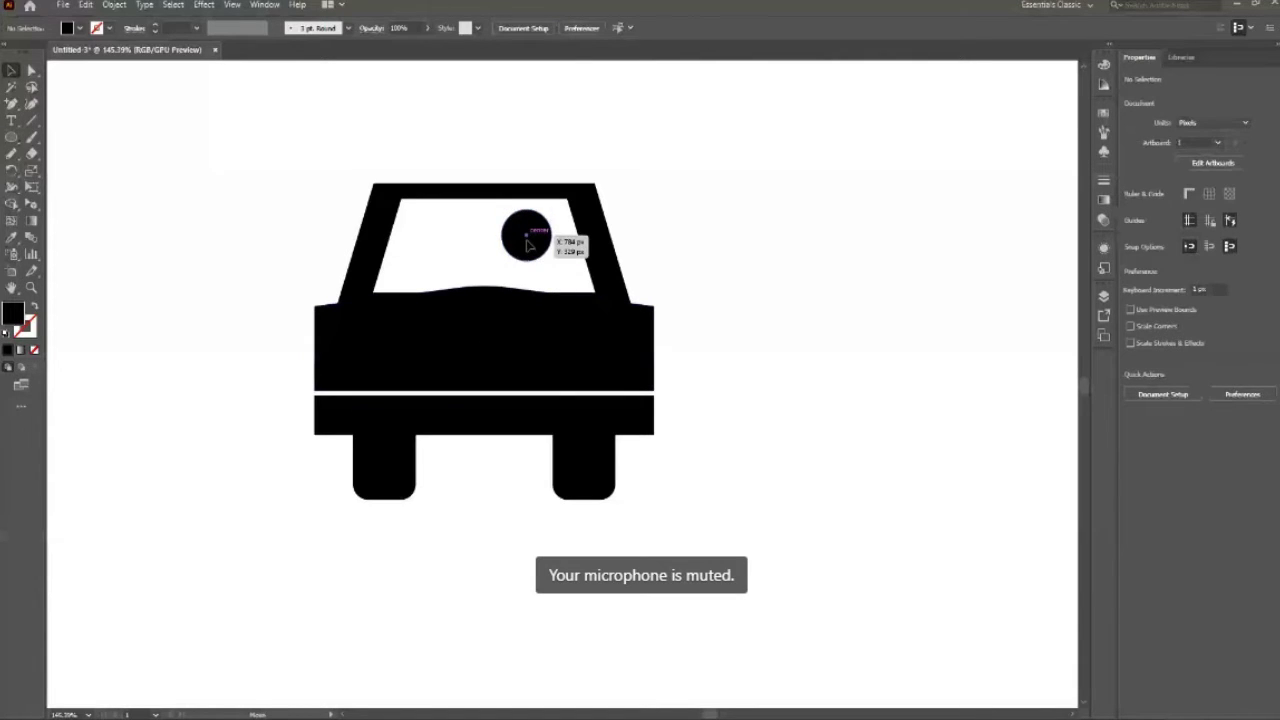
{"action": "left_click_drag", "start_coordinate": [527, 244], "coordinate": [529, 253]}
{"action": "left_click", "coordinate": [815, 272]}
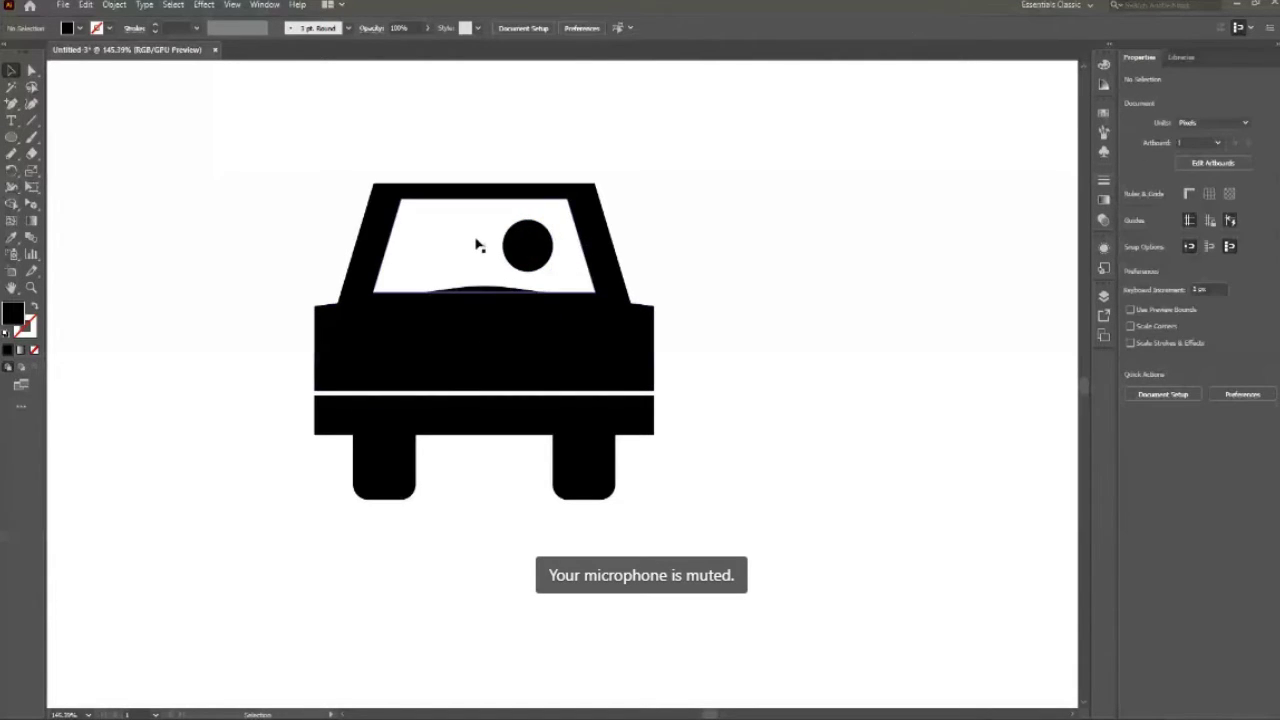
{"action": "left_click", "coordinate": [525, 249]}
{"action": "left_click", "coordinate": [706, 397]}
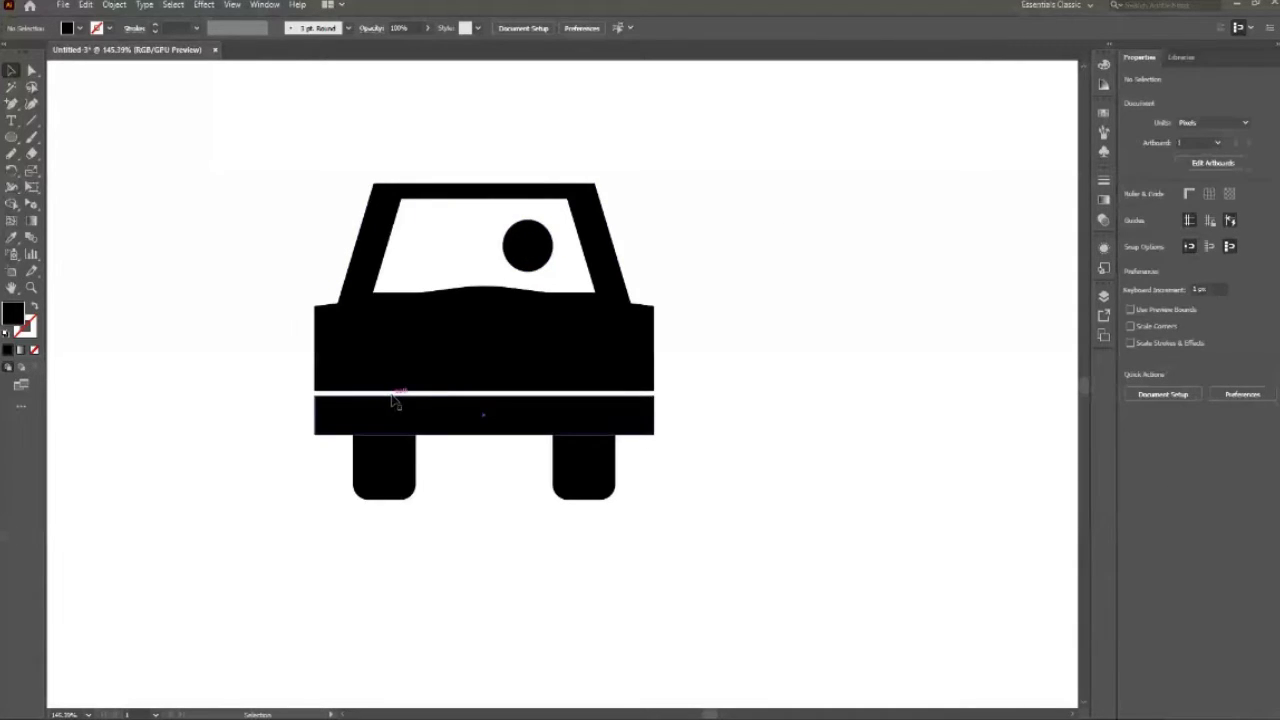
Step: Draw a small white circle on the body's left side as a headlight
{"action": "key", "text": "l"}
{"action": "left_click_drag", "start_coordinate": [331, 329], "coordinate": [358, 360]}
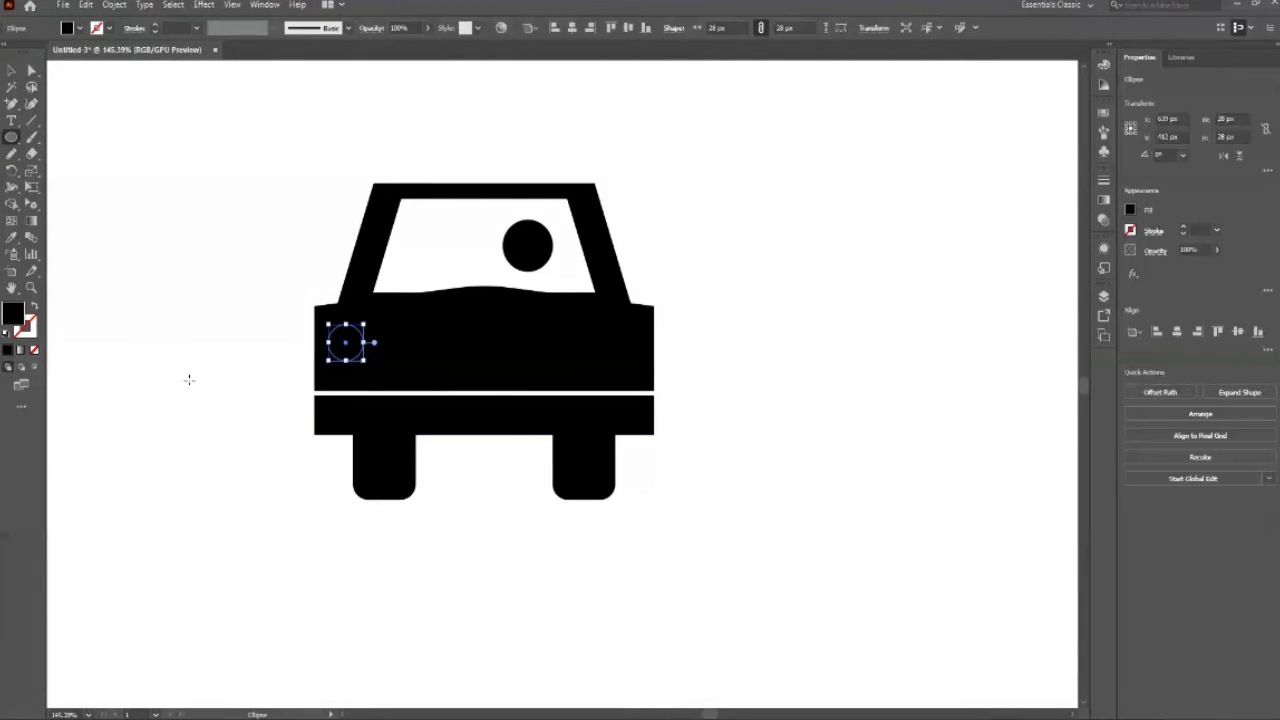
{"action": "key", "text": "d"}
{"action": "key", "text": "v"}
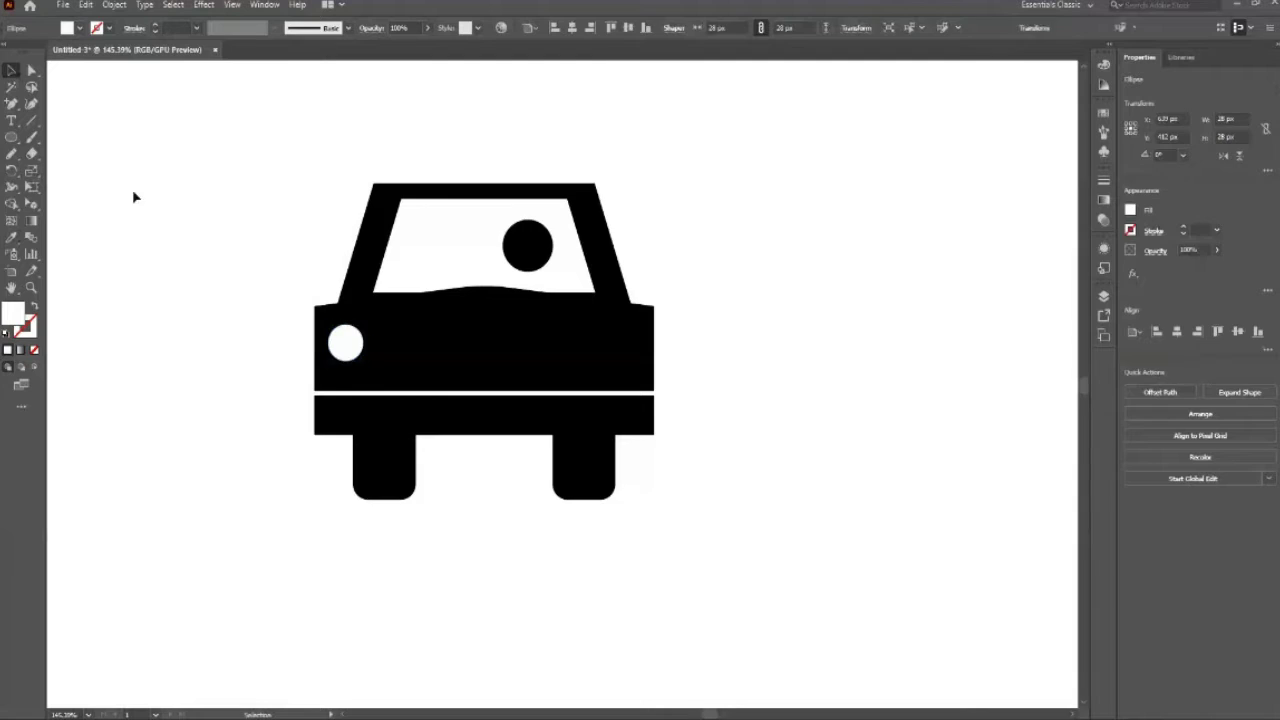
{"action": "left_click", "coordinate": [134, 197]}
Step: Duplicate the headlight to the right side and align both headlights to the car body
{"action": "key", "text": "a"}
{"action": "left_click", "coordinate": [337, 342]}
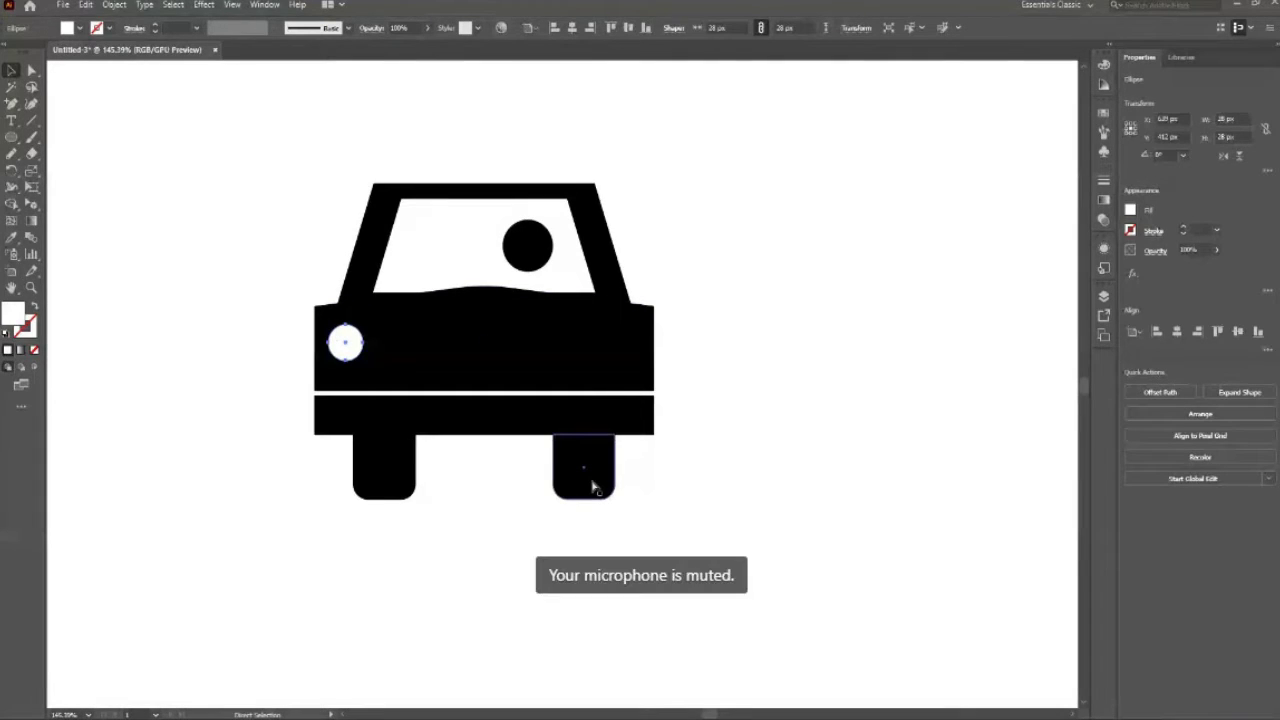
{"action": "key", "text": "alt+shift+Right"}
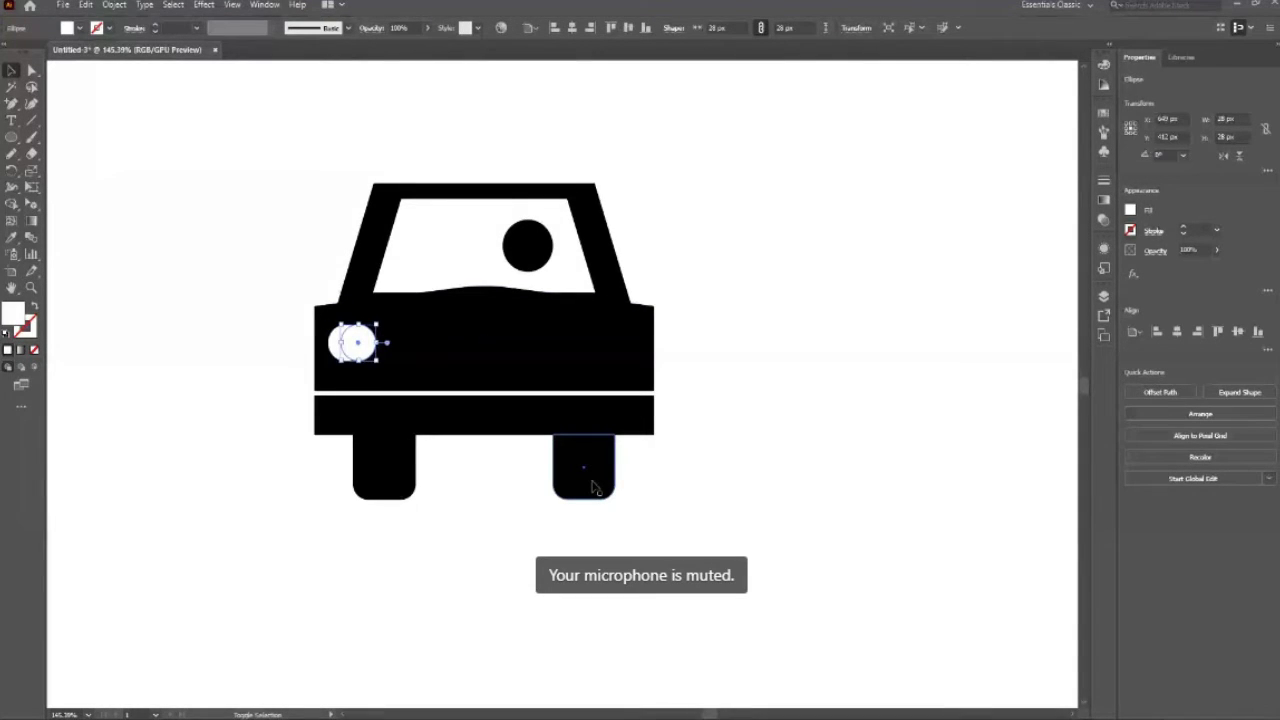
{"action": "key", "text": "shift+Right"}
{"action": "key", "text": "shift+Right"}
{"action": "key", "text": "shift+Right"}
{"action": "key", "text": "shift+Right"}
{"action": "key", "text": "shift+Right"}
{"action": "key", "text": "shift+Right"}
{"action": "key", "text": "shift+Right"}
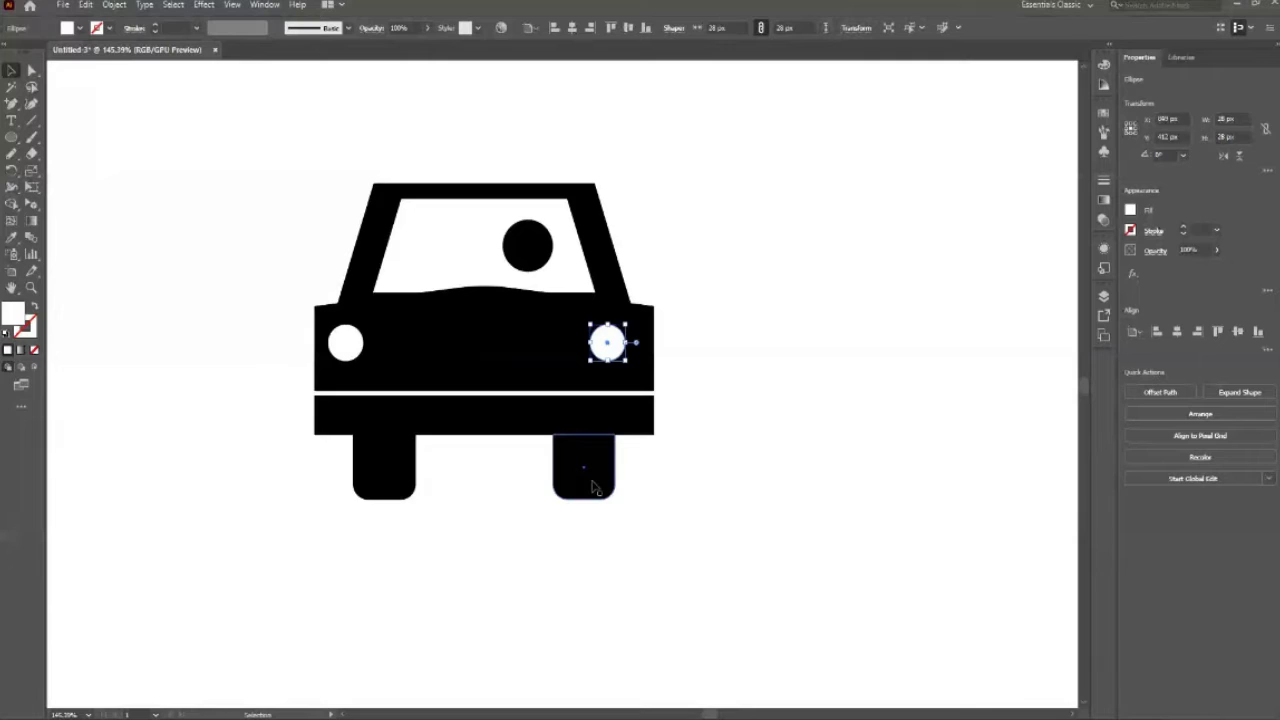
{"action": "key", "text": "Right"}
{"action": "key", "text": "Right"}
{"action": "key", "text": "Right"}
{"action": "key", "text": "Right"}
{"action": "key", "text": "Right"}
{"action": "key", "text": "Right"}
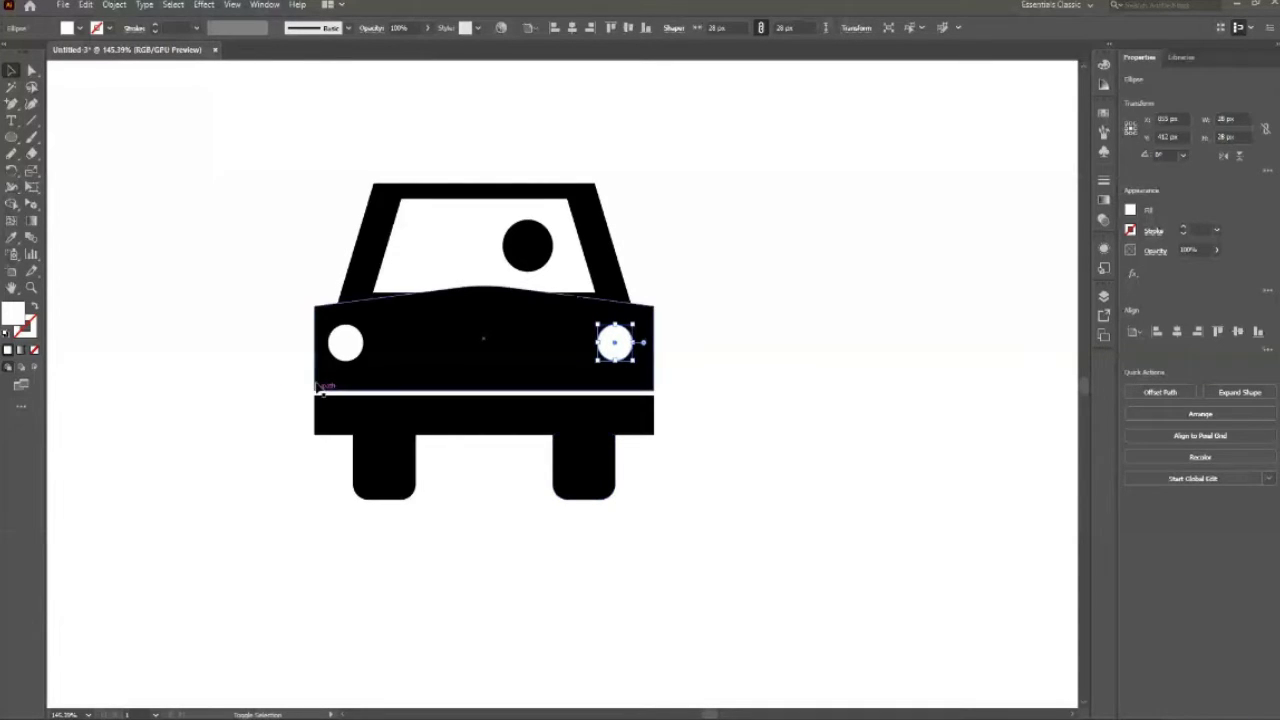
{"action": "left_click", "coordinate": [352, 350], "text": "shift"}
{"action": "left_click", "coordinate": [391, 360], "text": "shift"}
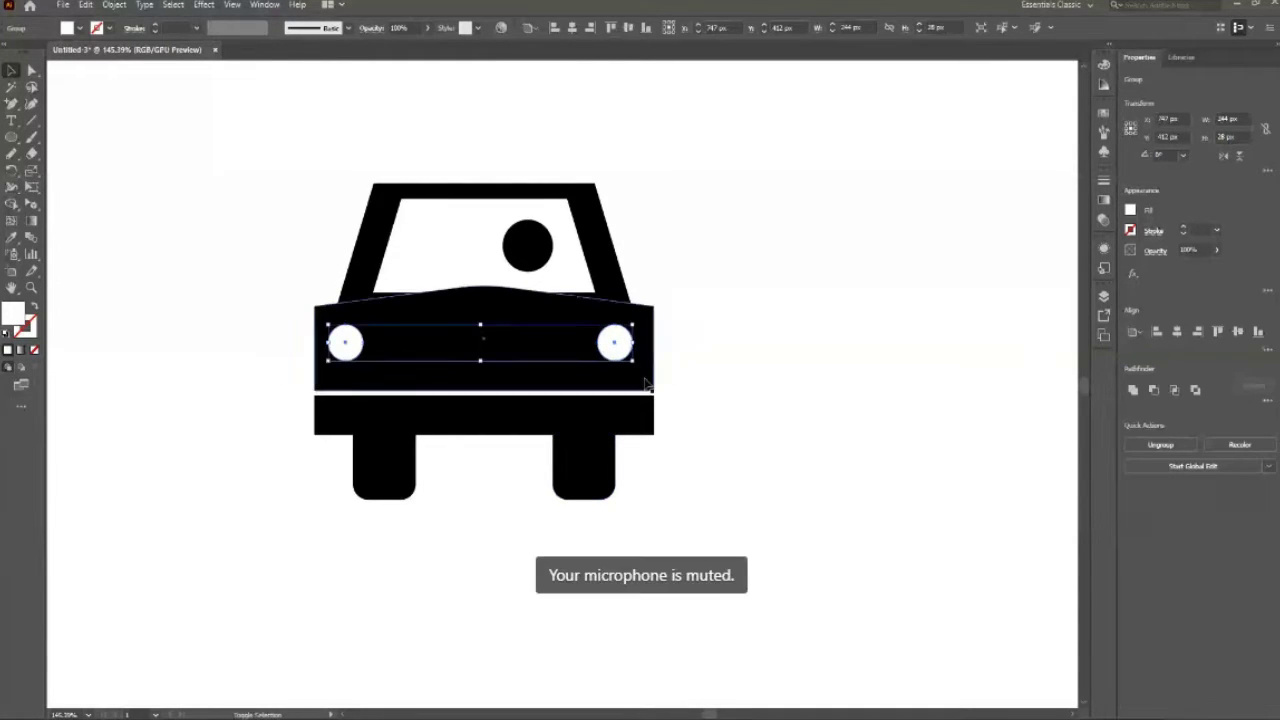
{"action": "left_click", "coordinate": [646, 384]}
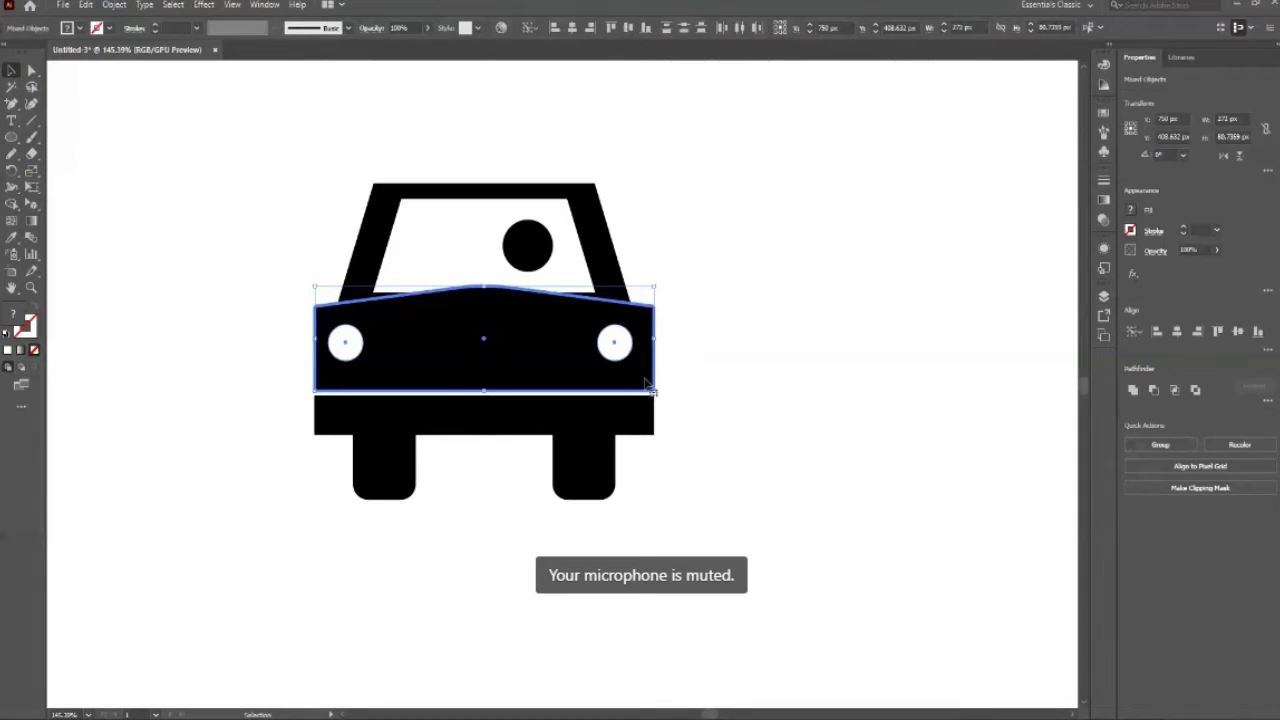
{"action": "left_click", "coordinate": [568, 28]}
{"action": "left_click", "coordinate": [798, 504]}
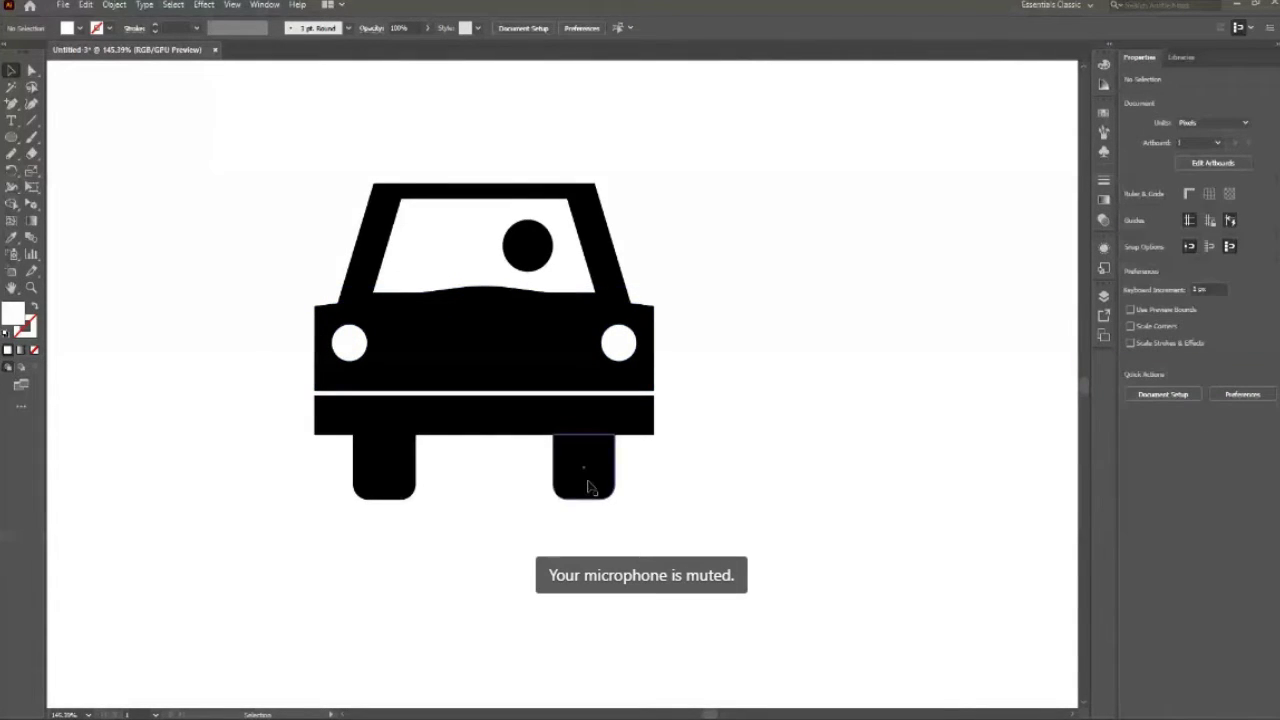
Step: Raise the car body's bottom edge and nudge the bumper and wheels up two steps
{"action": "left_click", "coordinate": [447, 367]}
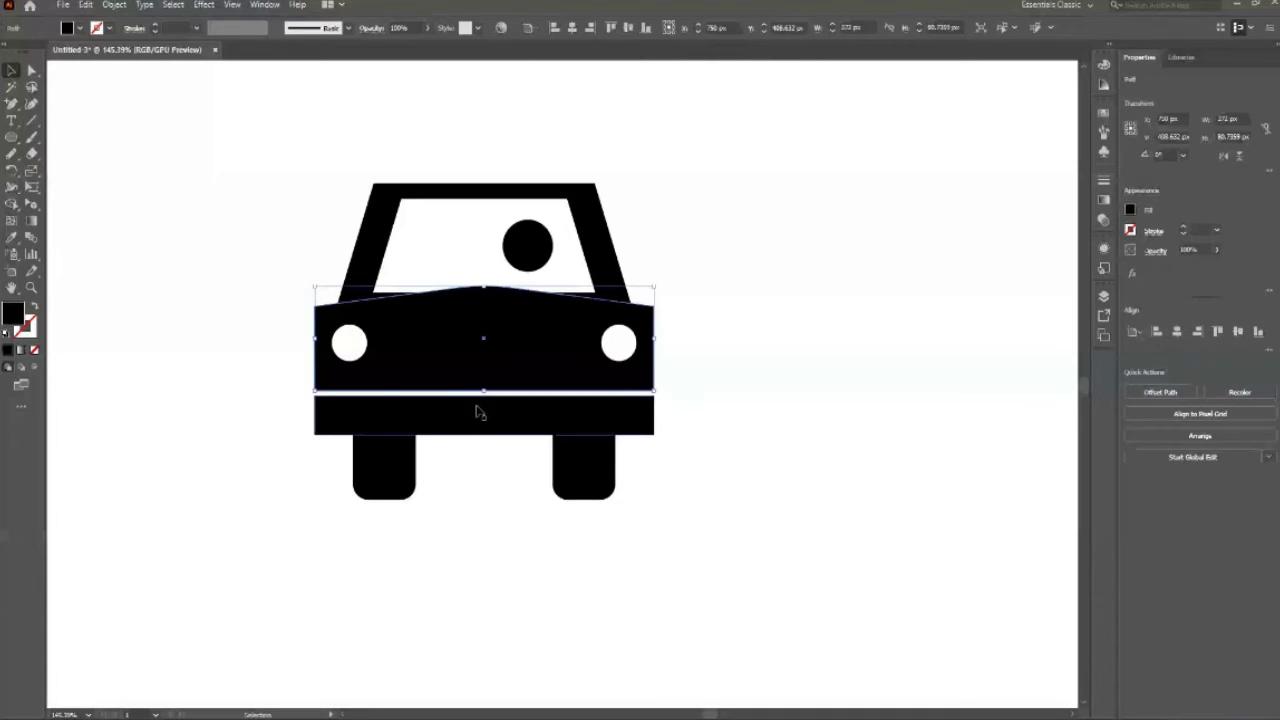
{"action": "left_click_drag", "start_coordinate": [484, 390], "coordinate": [485, 378]}
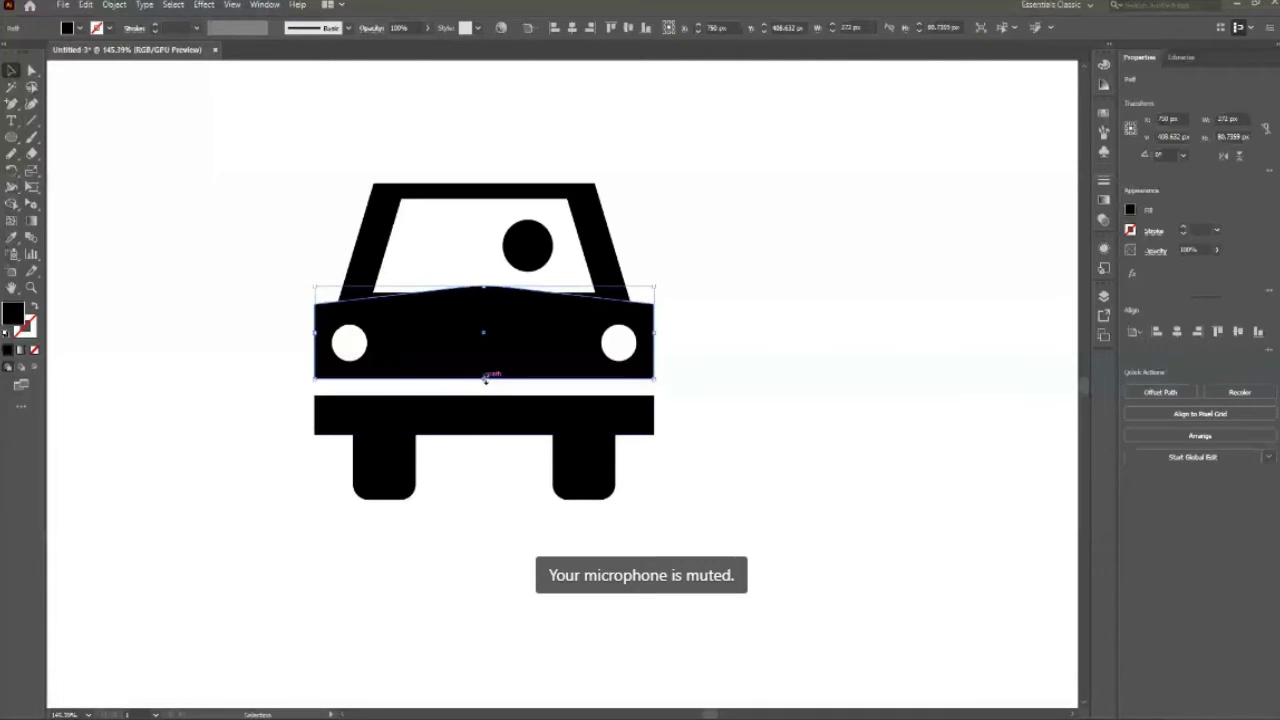
{"action": "left_click_drag", "start_coordinate": [229, 437], "coordinate": [686, 514]}
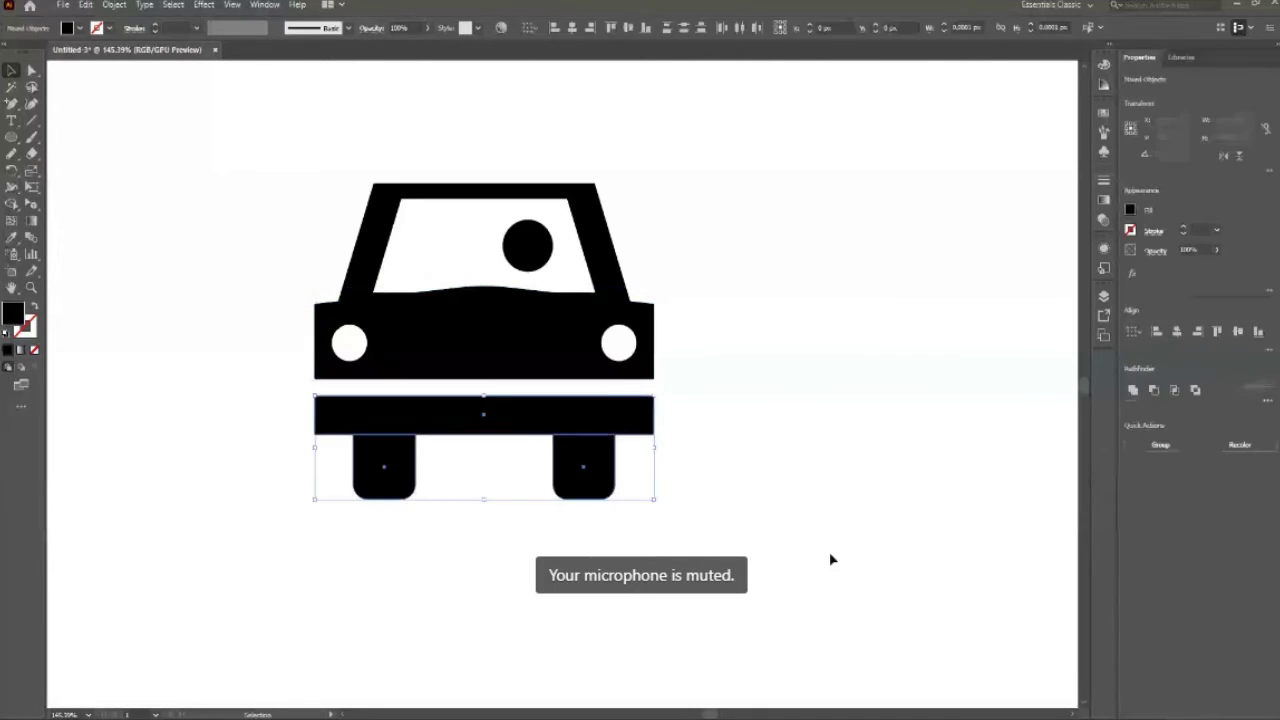
{"action": "key", "text": "Up"}
{"action": "key", "text": "Up"}
{"action": "key", "text": "Up"}
{"action": "key", "text": "Up"}
{"action": "key", "text": "Up"}
{"action": "key", "text": "Up"}
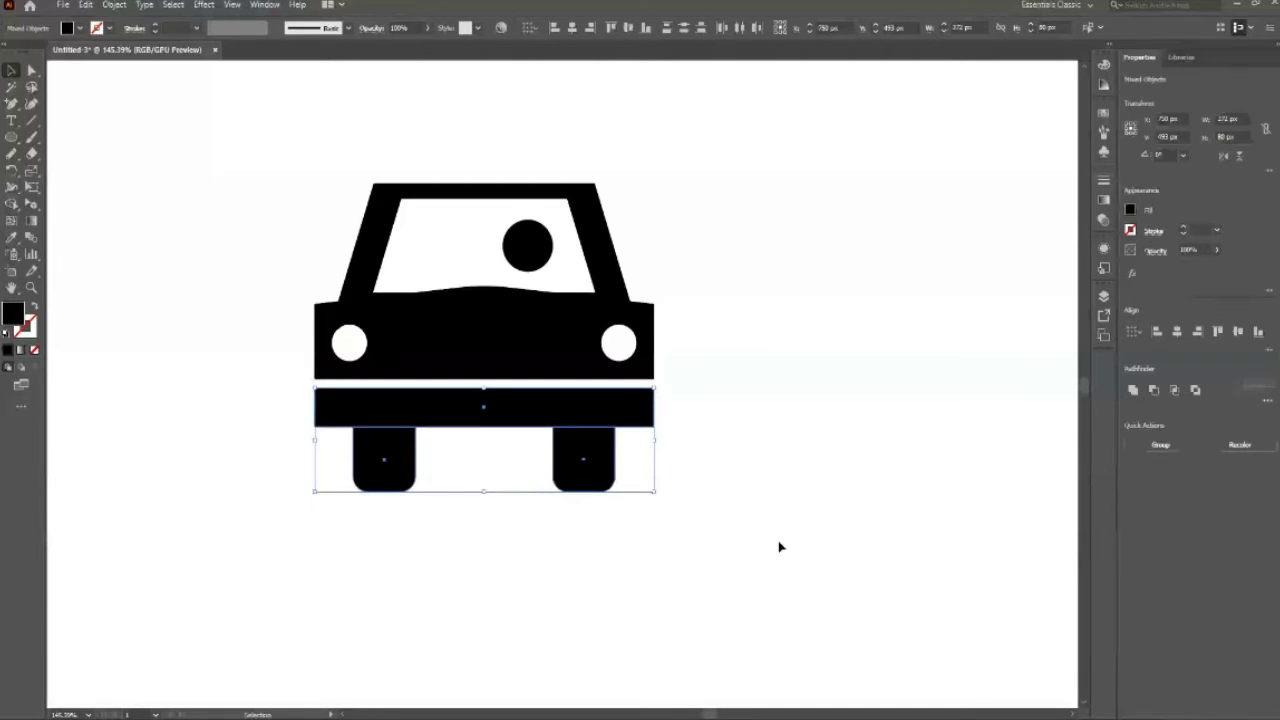
{"action": "key", "text": "Up"}
{"action": "key", "text": "Up"}
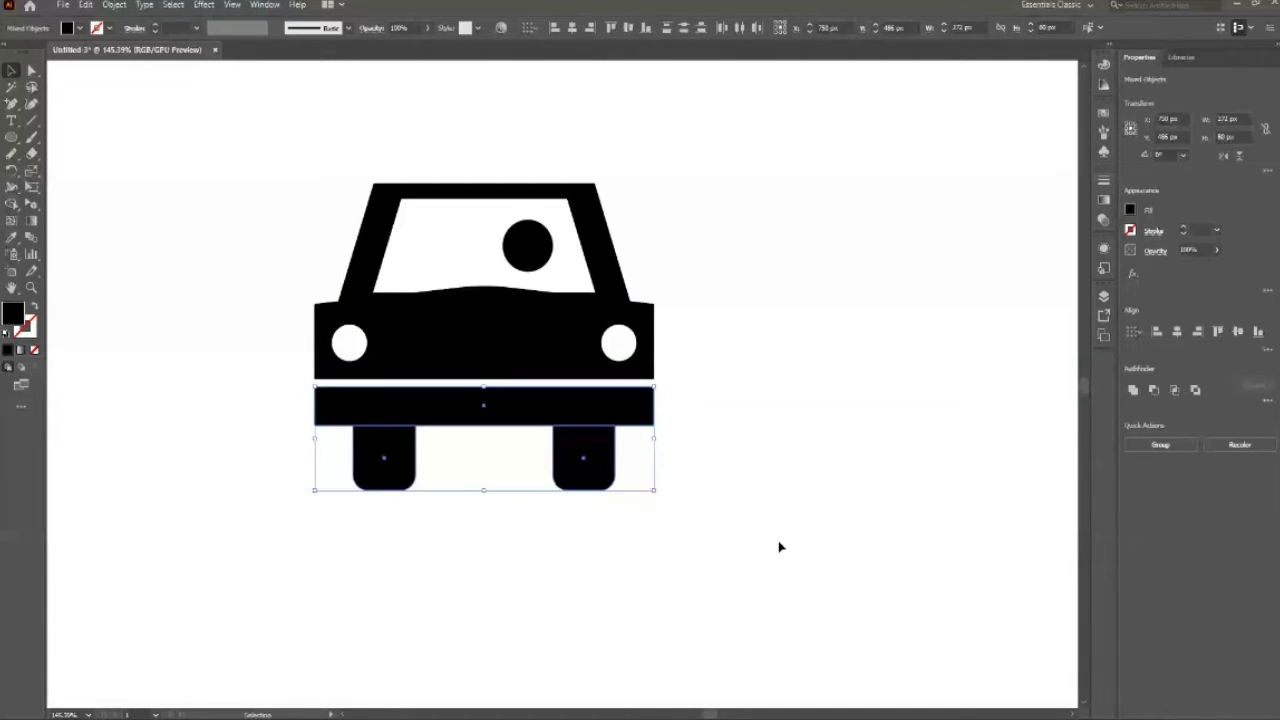
{"action": "left_click", "coordinate": [770, 508]}
{"action": "key", "text": "z"}
{"action": "left_click_drag", "start_coordinate": [542, 314], "coordinate": [321, 398]}
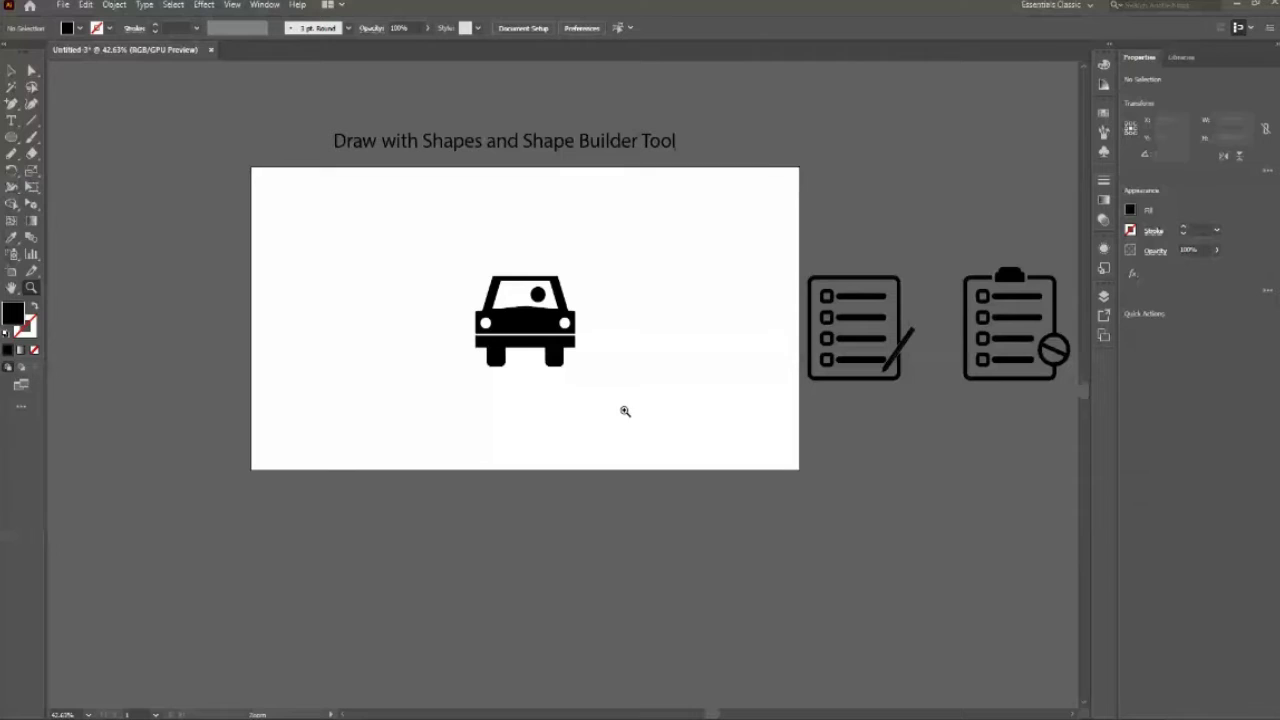
Step: Nudge the wheels group up two steps so it sits against the bumper
{"action": "left_click_drag", "start_coordinate": [560, 359], "coordinate": [465, 375]}
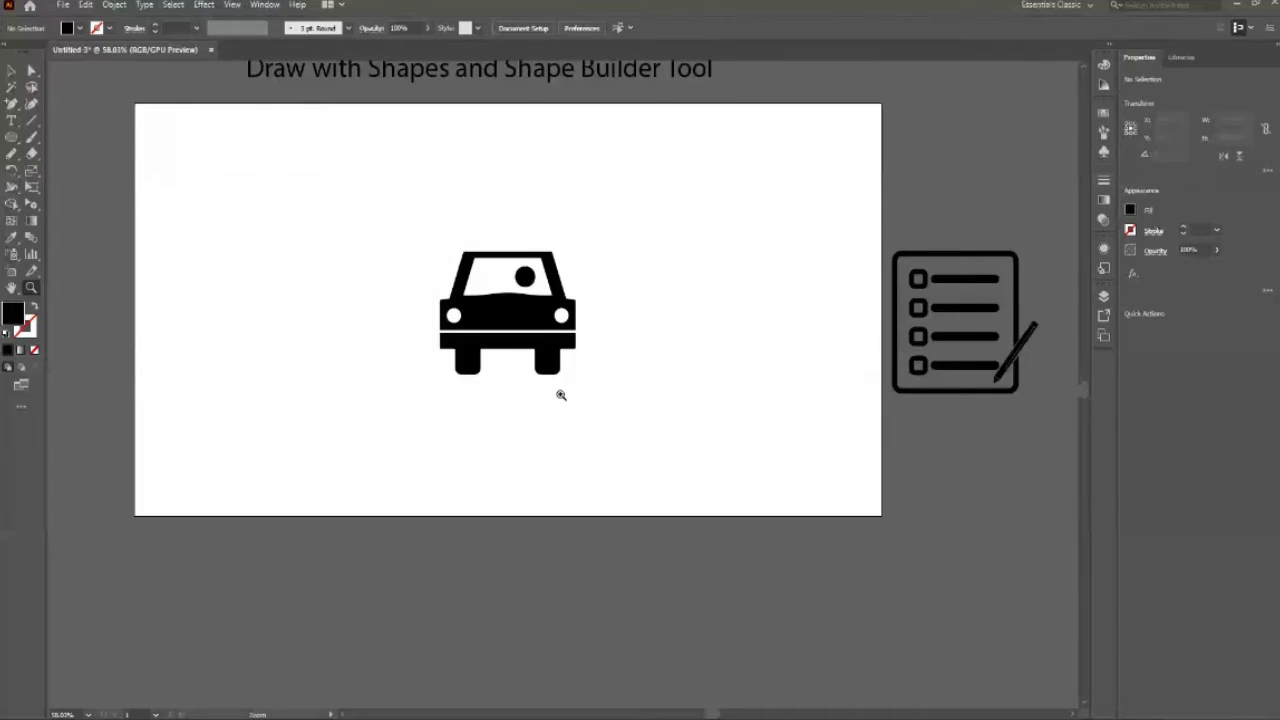
{"action": "left_click_drag", "start_coordinate": [514, 414], "coordinate": [471, 449]}
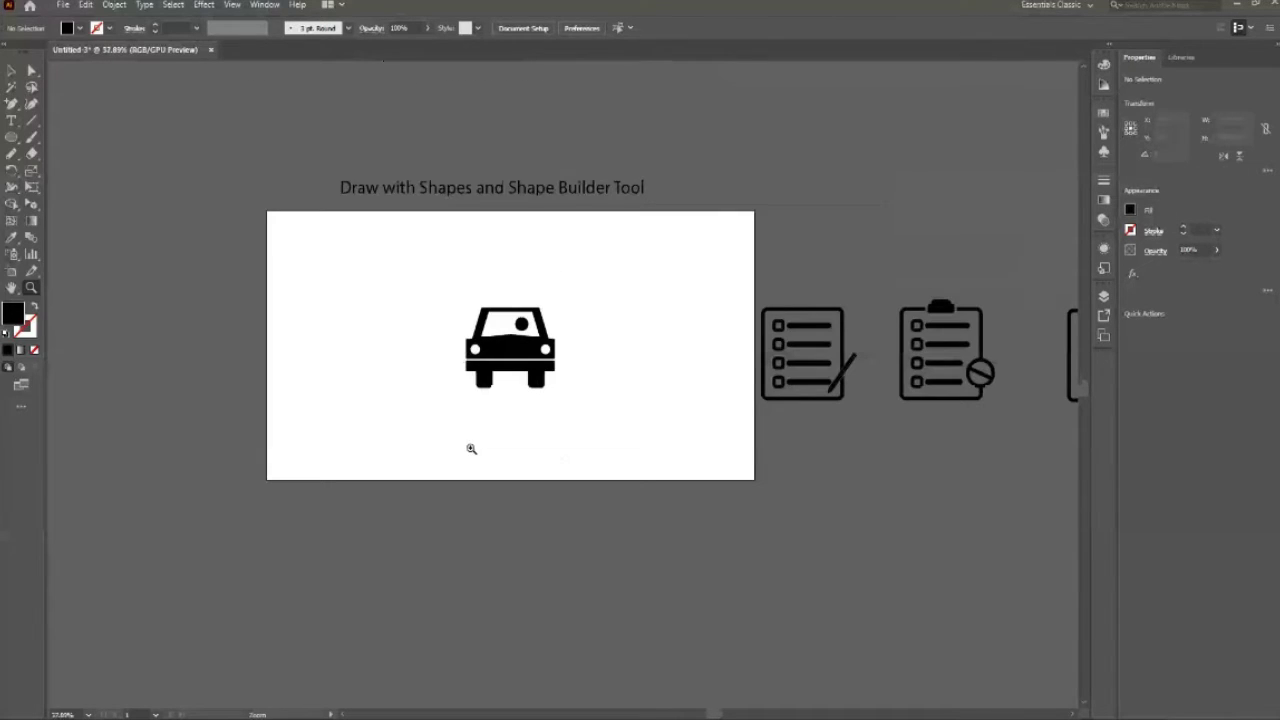
{"action": "mouse_move", "coordinate": [506, 397]}
{"action": "left_mouse_down"}
{"action": "mouse_move", "coordinate": [618, 486]}
{"action": "mouse_move", "coordinate": [505, 447]}
{"action": "left_mouse_up"}
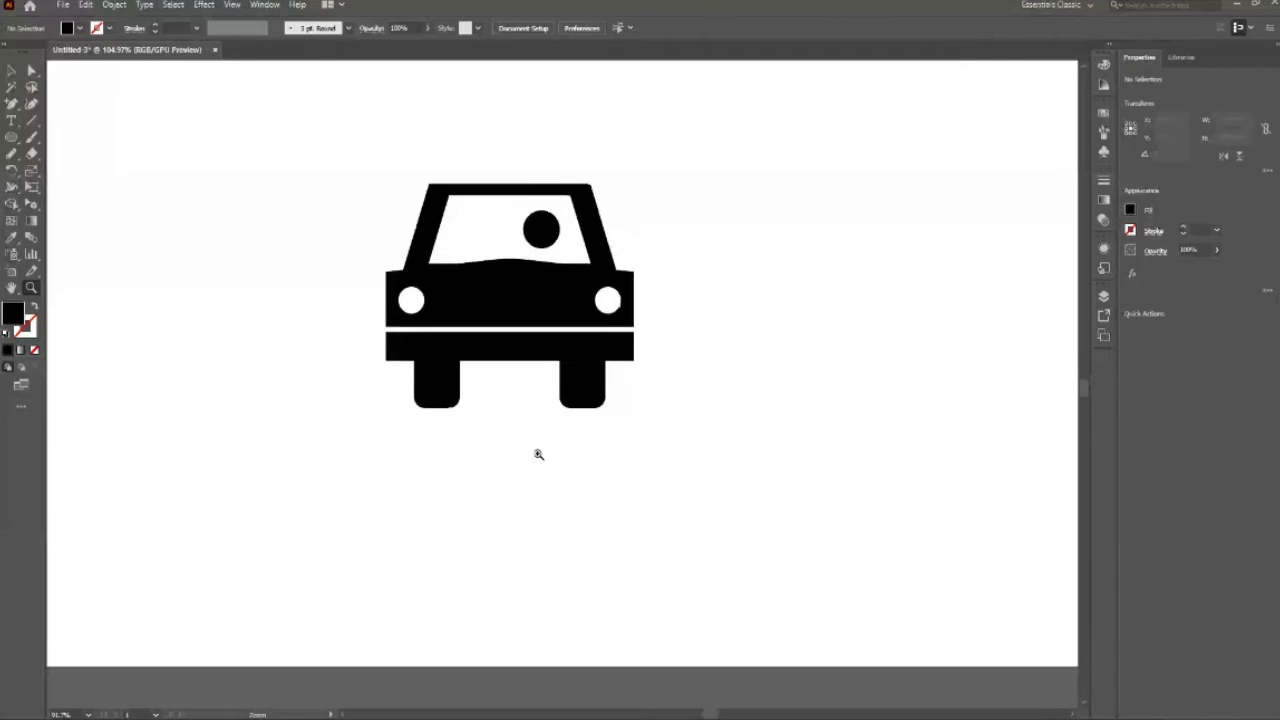
{"action": "key", "text": "v"}
{"action": "left_click", "coordinate": [585, 395]}
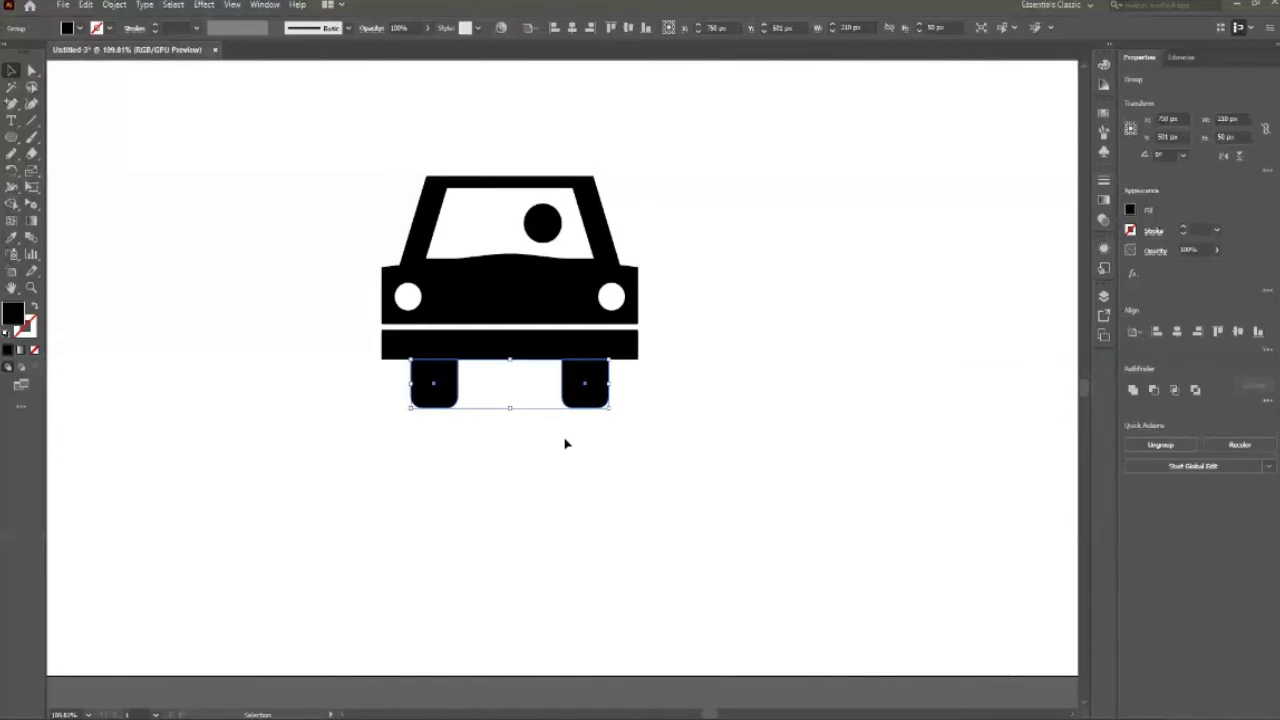
{"action": "key", "text": "Up"}
{"action": "key", "text": "Up"}
{"action": "key", "text": "Up"}
{"action": "key", "text": "Up"}
{"action": "key", "text": "Up"}
{"action": "key", "text": "Up"}
{"action": "key", "text": "Up"}
{"action": "key", "text": "Up"}
{"action": "key", "text": "Up"}
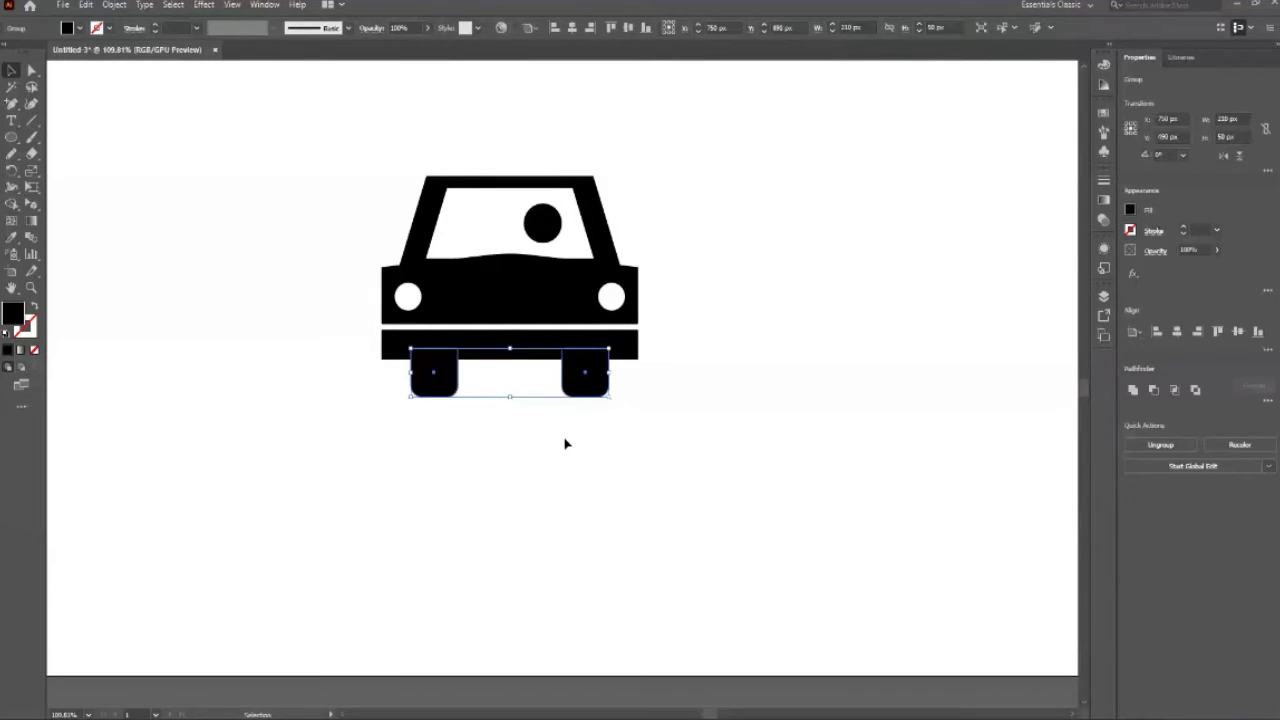
{"action": "key", "text": "Up"}
{"action": "key", "text": "Up"}
{"action": "left_click", "coordinate": [565, 443]}
Step: Select the whole car and drag it off the artboard to below it
{"action": "key", "text": "z"}
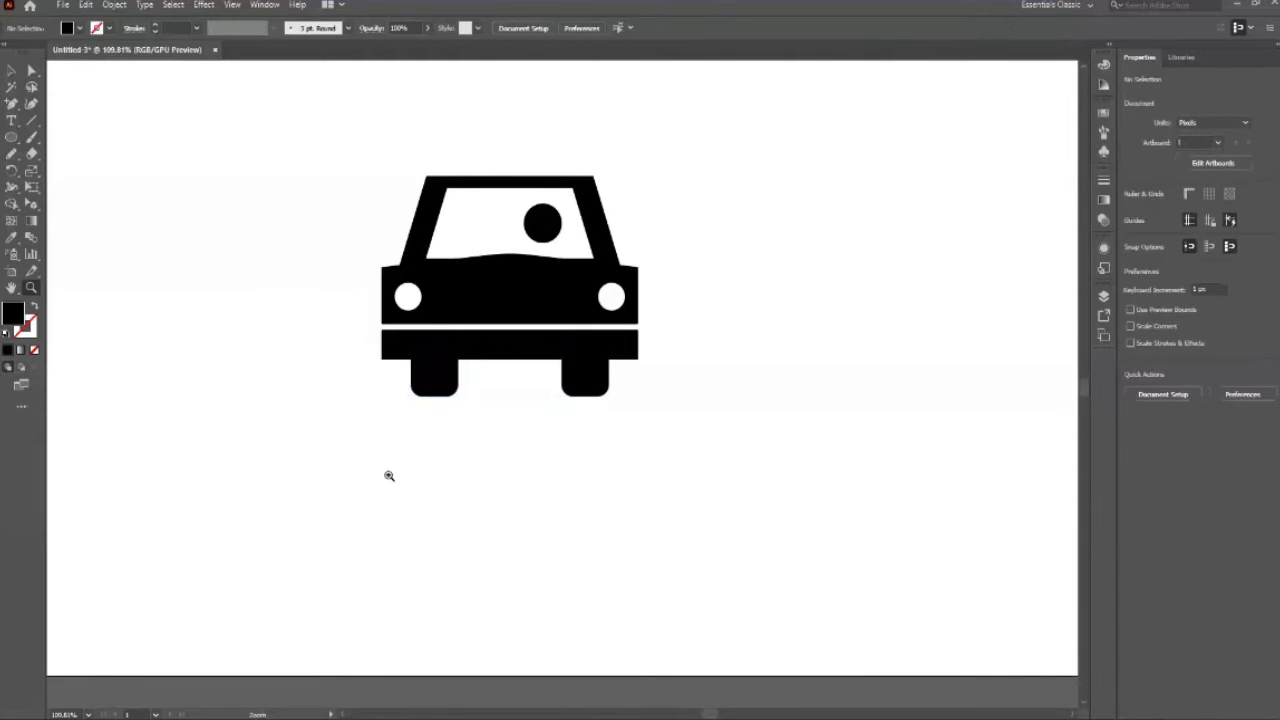
{"action": "scroll", "coordinate": [389, 476], "scroll_direction": "down", "scroll_amount": 3}
{"action": "scroll", "coordinate": [354, 394], "scroll_direction": "down", "scroll_amount": 2}
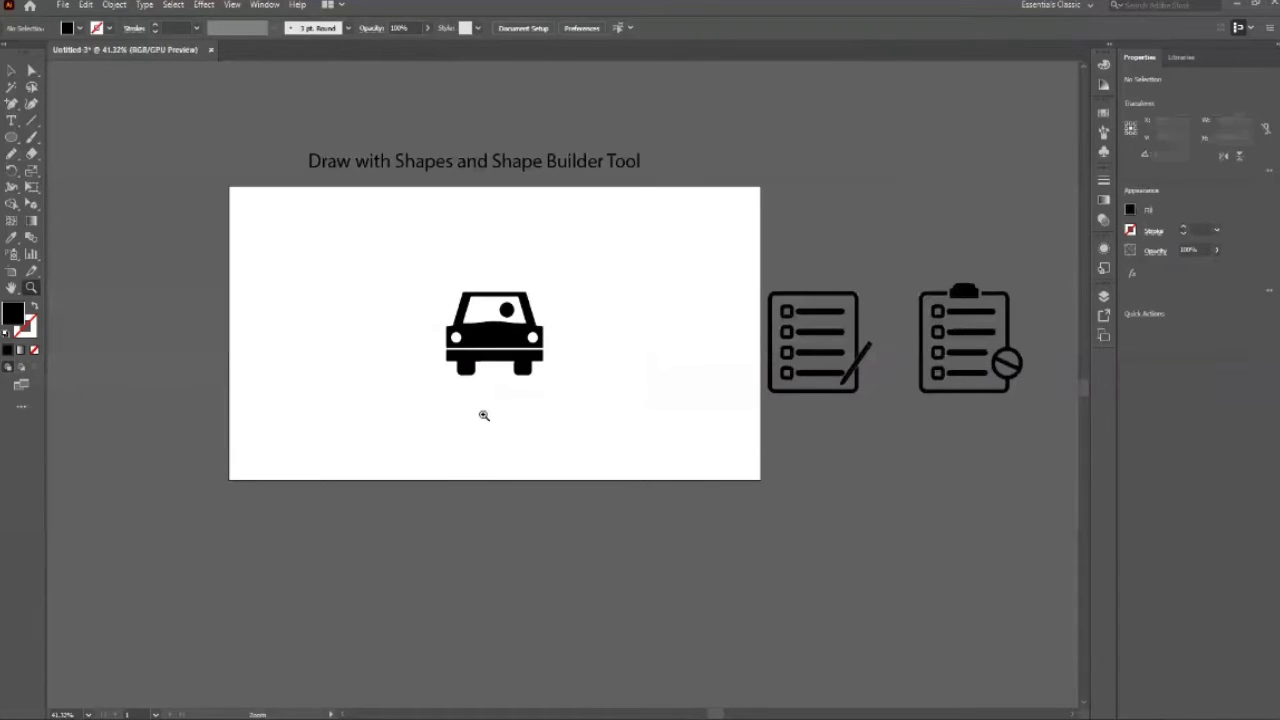
{"action": "key", "text": "v"}
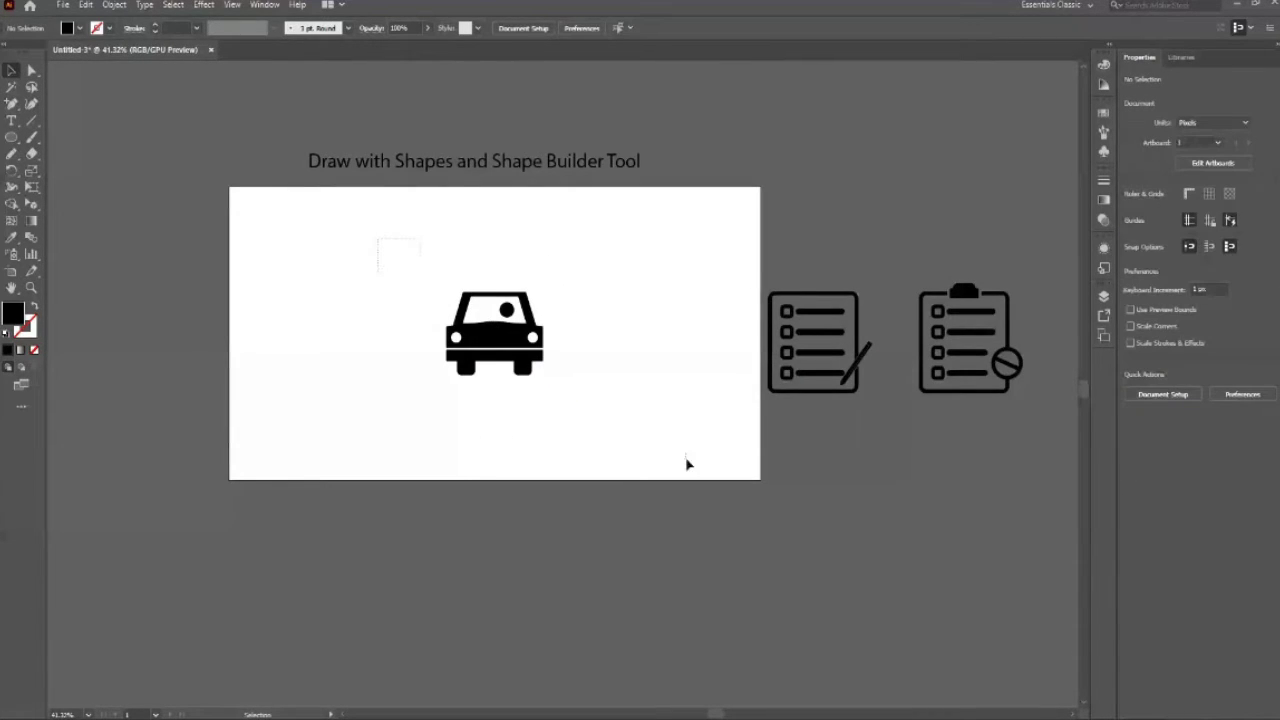
{"action": "key", "text": "ctrl+a"}
{"action": "key", "text": "a"}
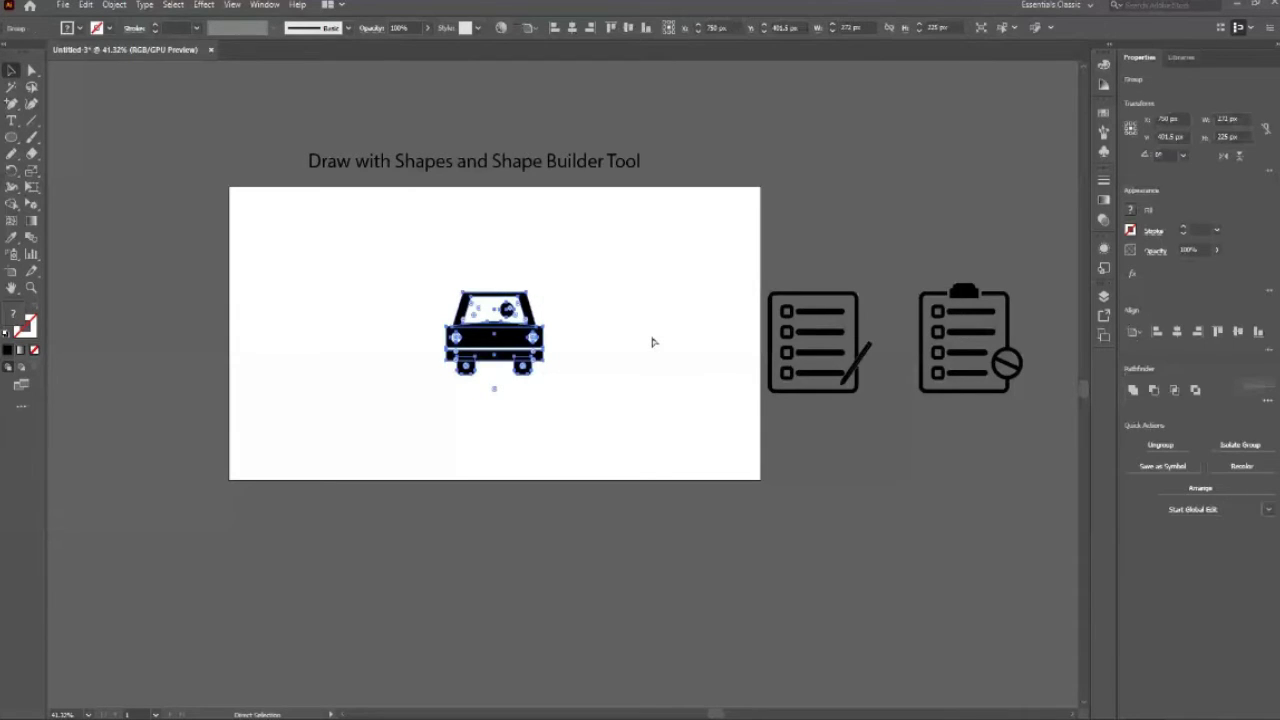
{"action": "key", "text": "v"}
{"action": "left_click_drag", "start_coordinate": [519, 337], "coordinate": [429, 574]}
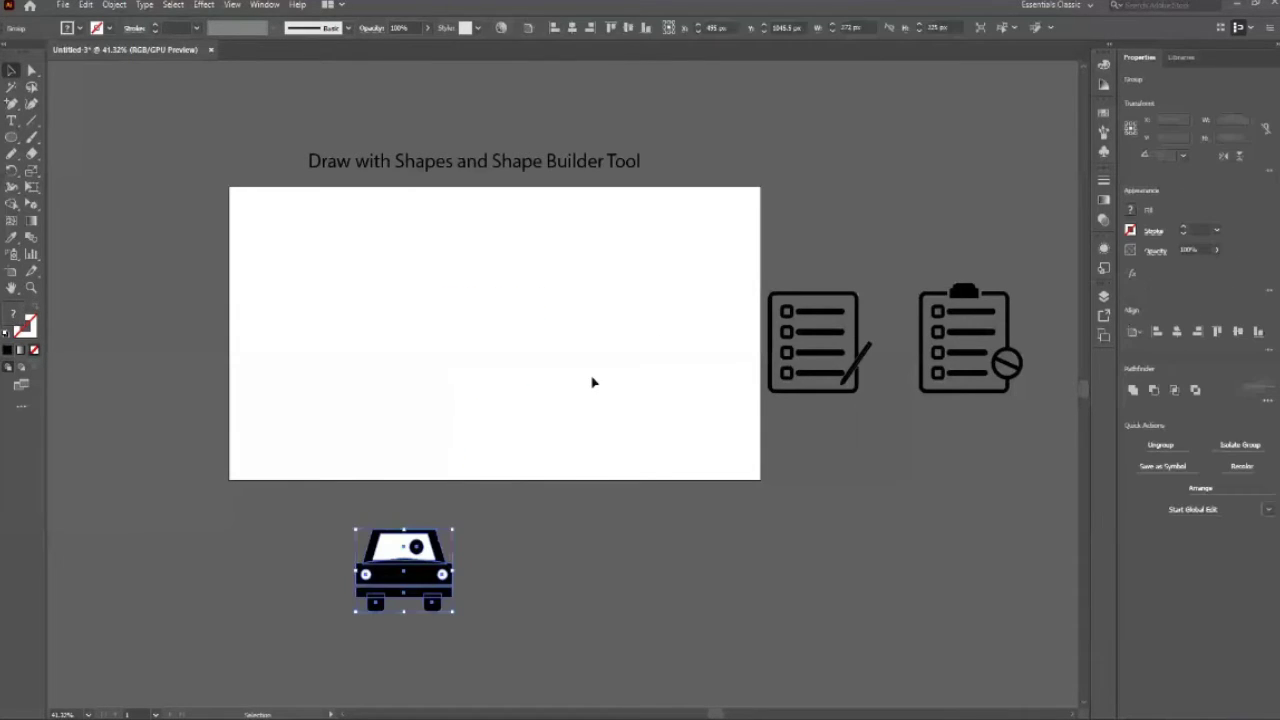
{"action": "left_click", "coordinate": [517, 371]}
Step: Draw a rectangle covering the whole artboard and fill it orange
{"action": "left_click", "coordinate": [12, 137]}
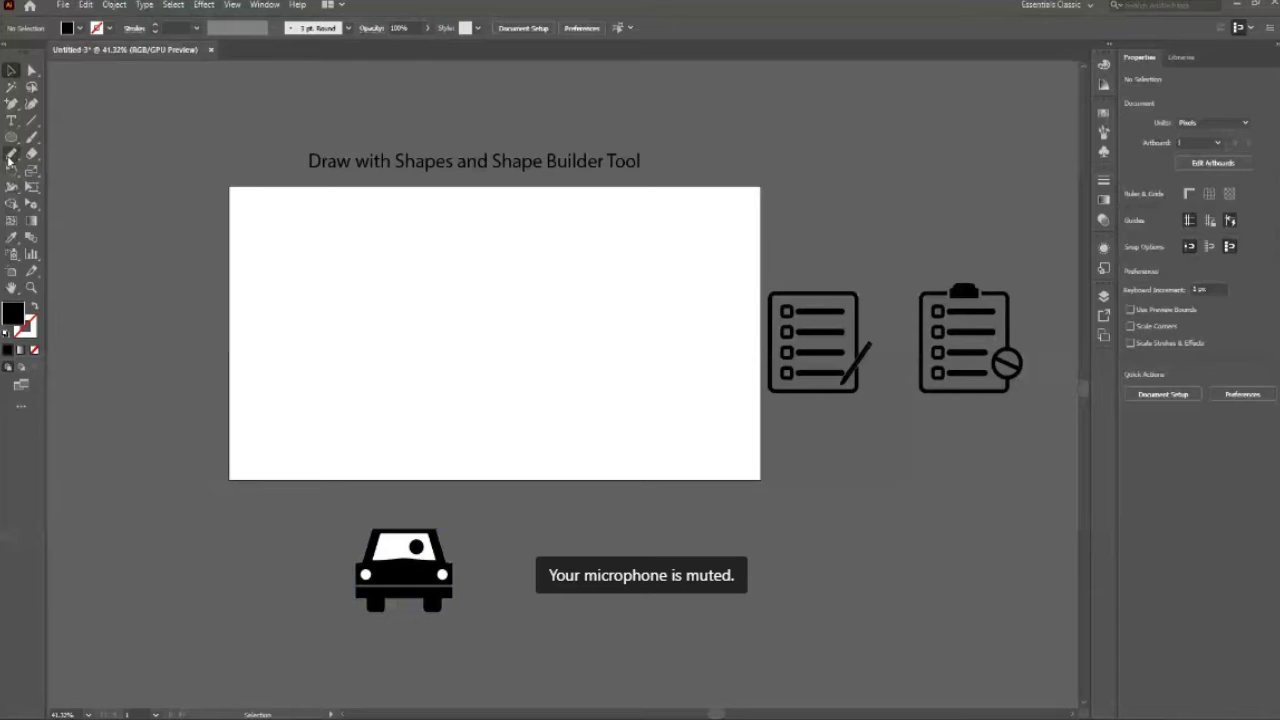
{"action": "key", "text": "m"}
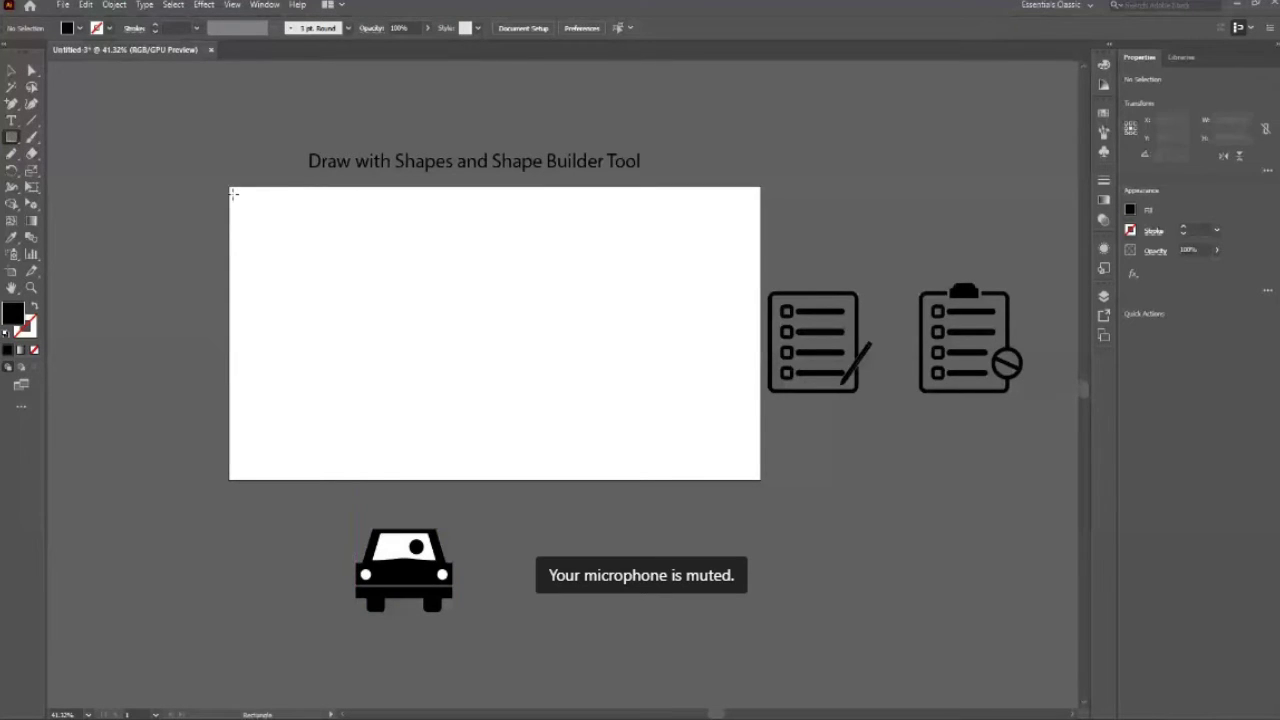
{"action": "left_click_drag", "start_coordinate": [228, 183], "coordinate": [760, 480]}
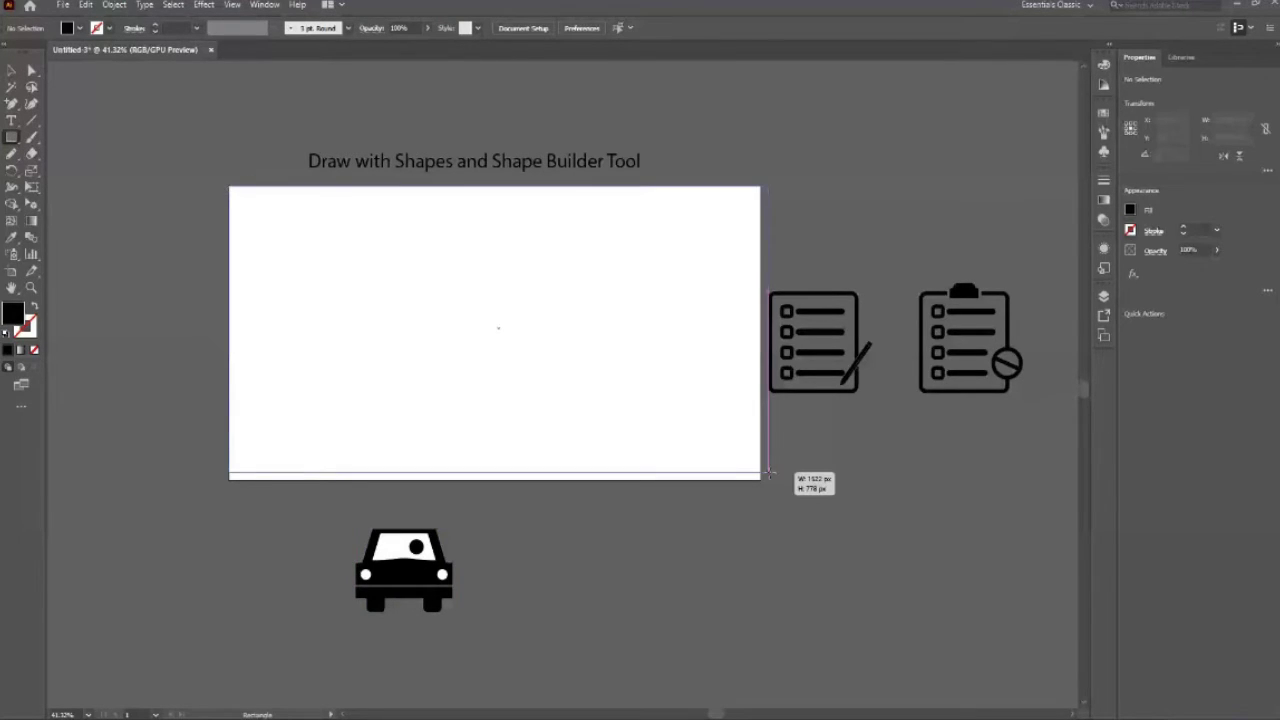
{"action": "key", "text": "y"}
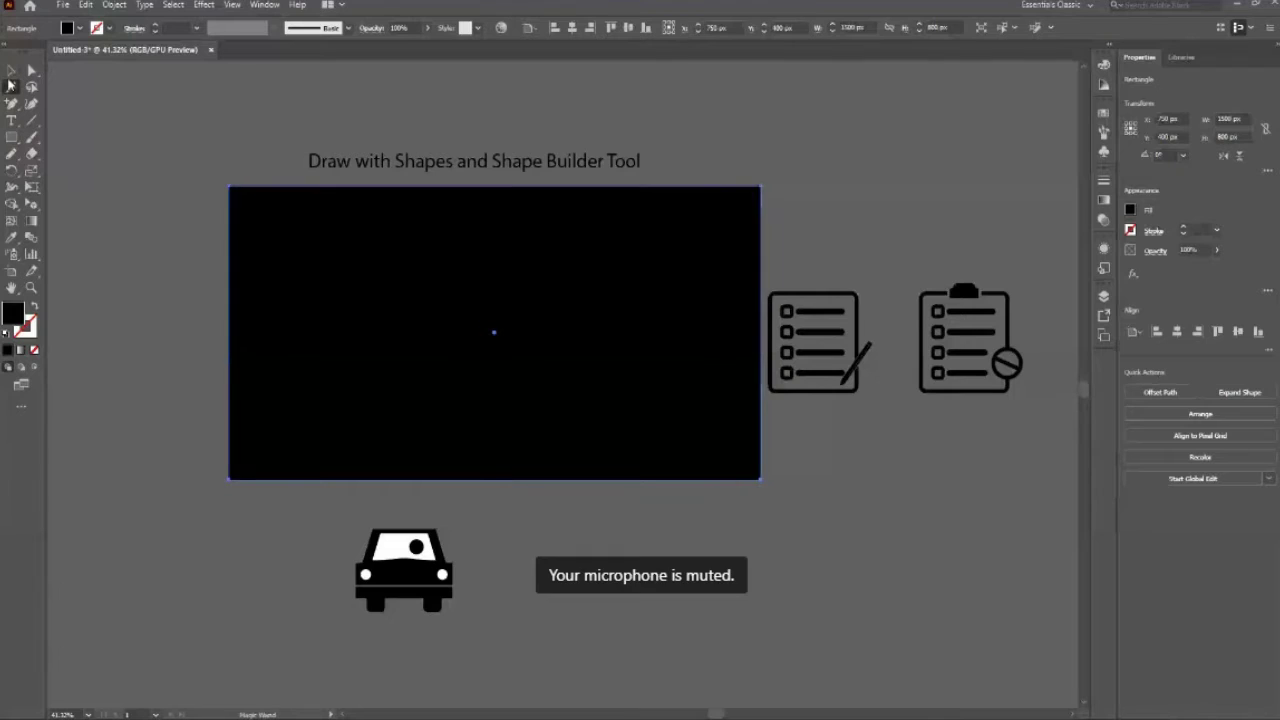
{"action": "left_click", "coordinate": [67, 27]}
{"action": "left_click", "coordinate": [128, 52]}
{"action": "key", "text": "v"}
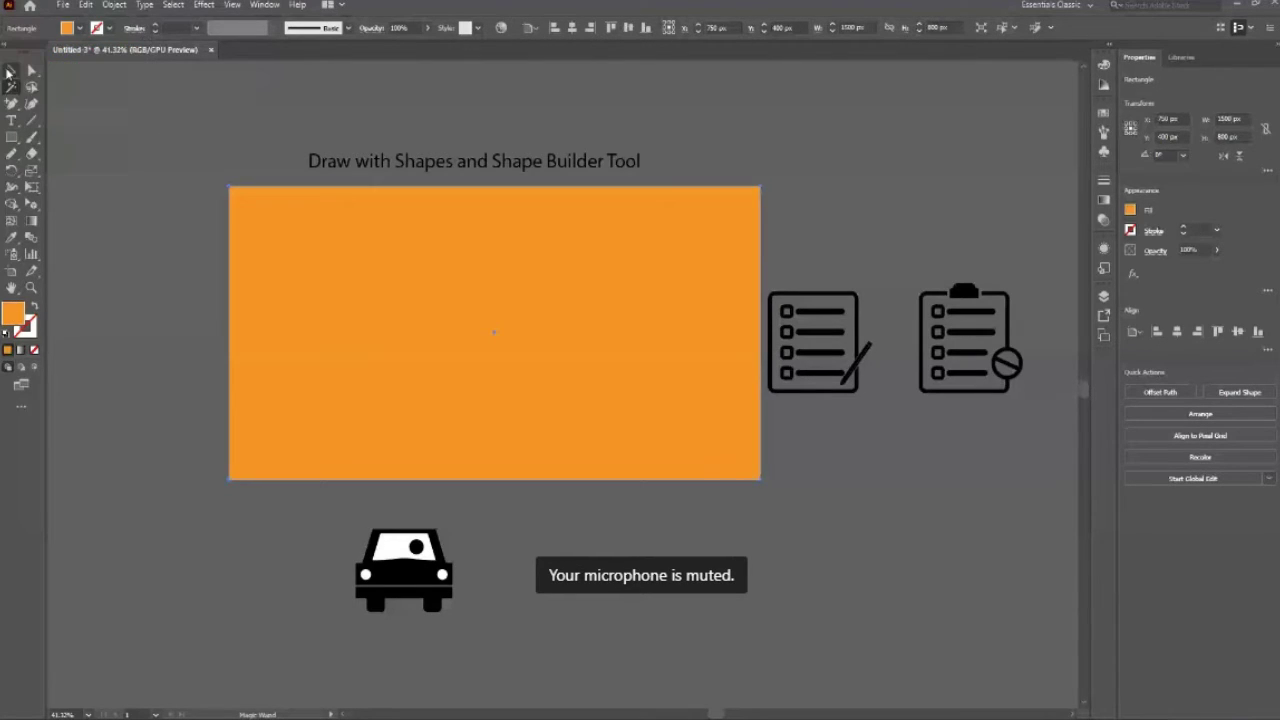
{"action": "left_click", "coordinate": [198, 282]}
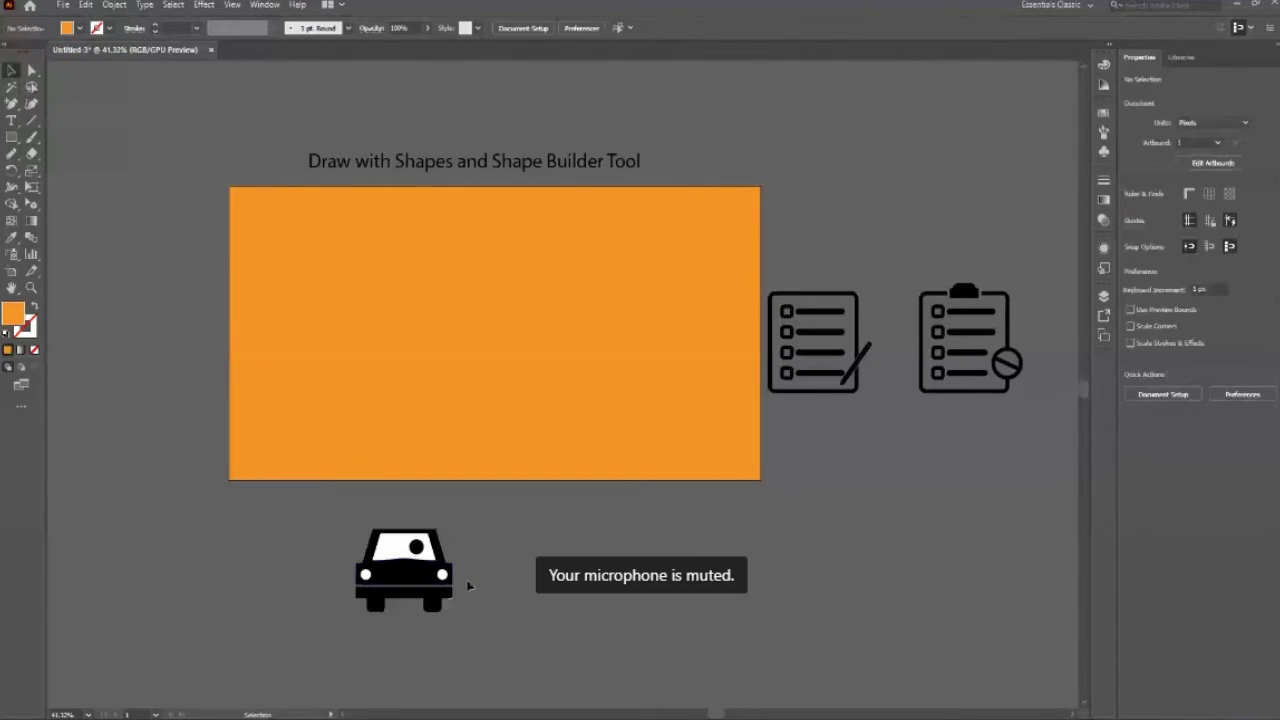
Step: Move the car back onto the orange background and centre it horizontally and vertically
{"action": "left_click_drag", "start_coordinate": [449, 592], "coordinate": [511, 366]}
{"action": "key", "text": "ctrl"}
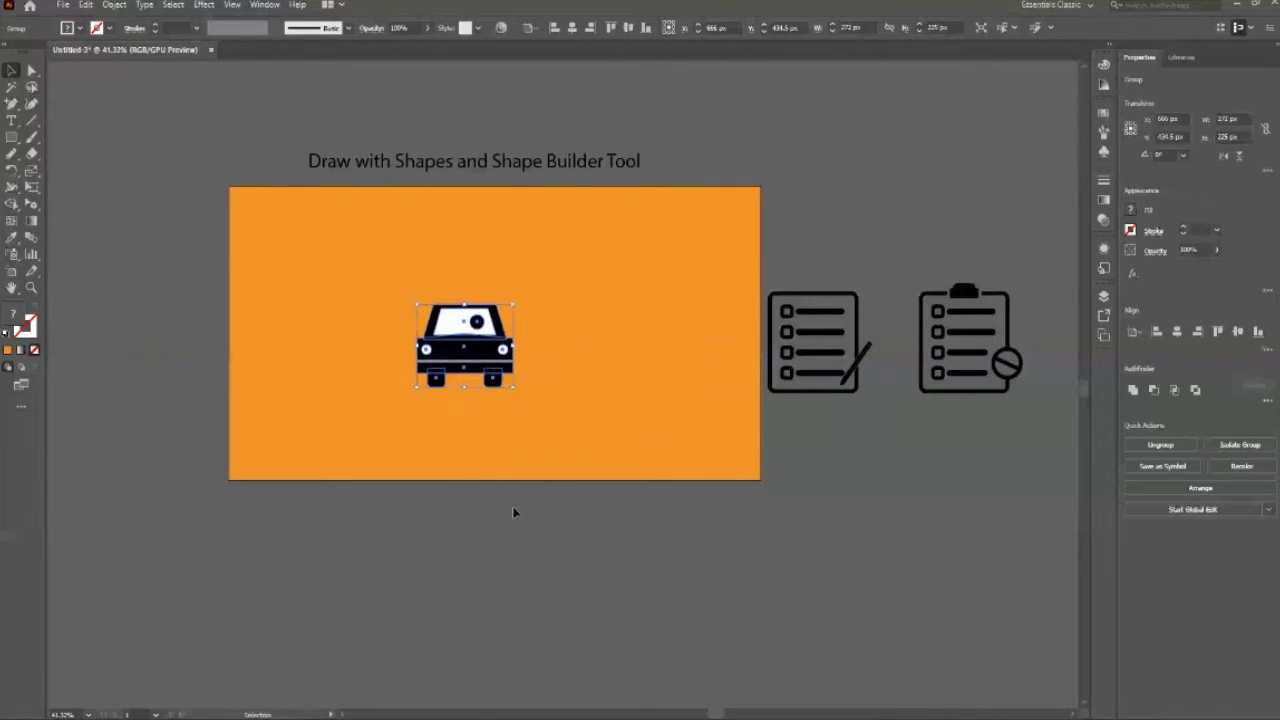
{"action": "left_click", "coordinate": [572, 27]}
{"action": "left_click", "coordinate": [630, 27]}
{"action": "left_click", "coordinate": [640, 537]}
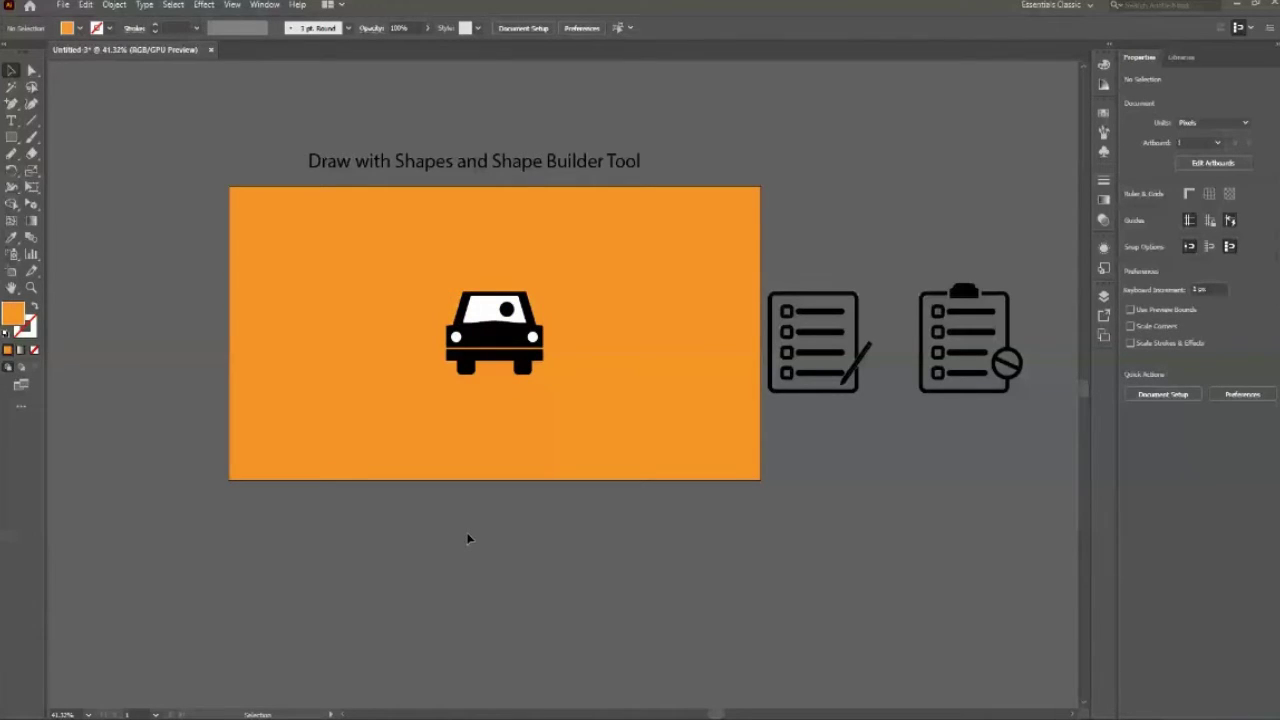
Step: Select the car group and use Shape Builder with orange fill on the right headlight
{"action": "key", "text": "z"}
{"action": "left_click_drag", "start_coordinate": [499, 327], "coordinate": [400, 328]}
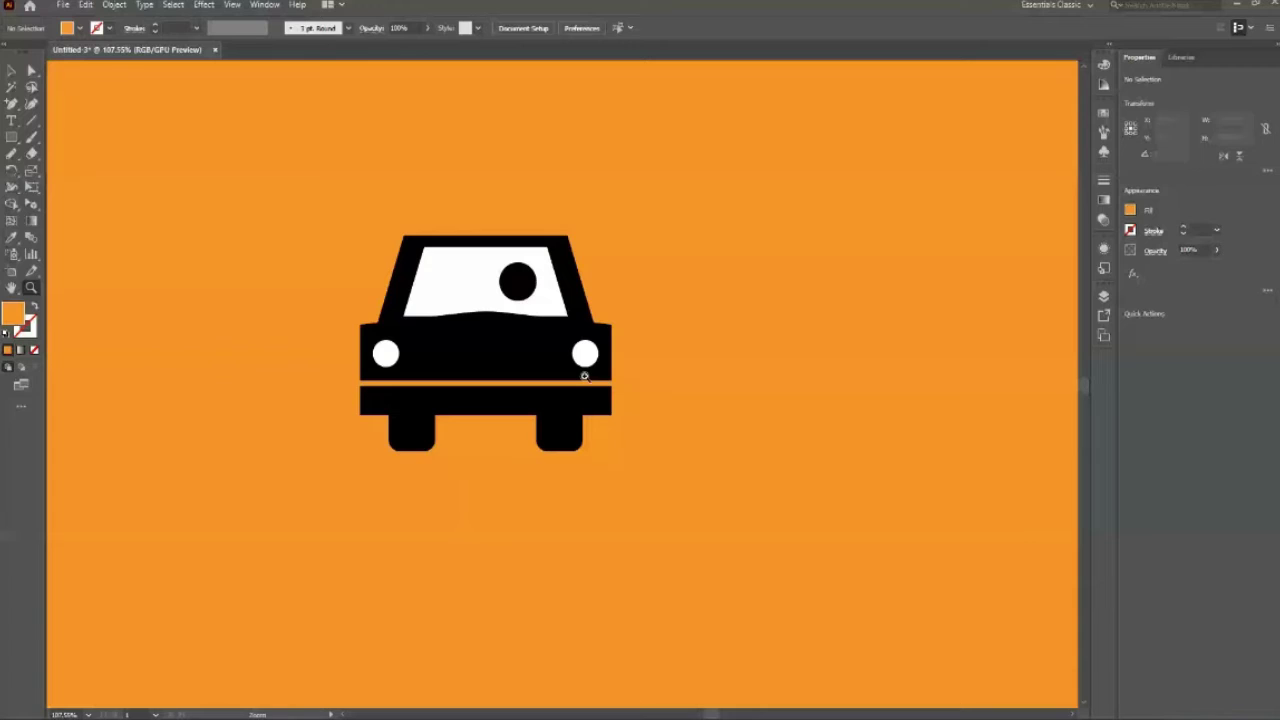
{"action": "left_click_drag", "start_coordinate": [664, 293], "coordinate": [515, 291]}
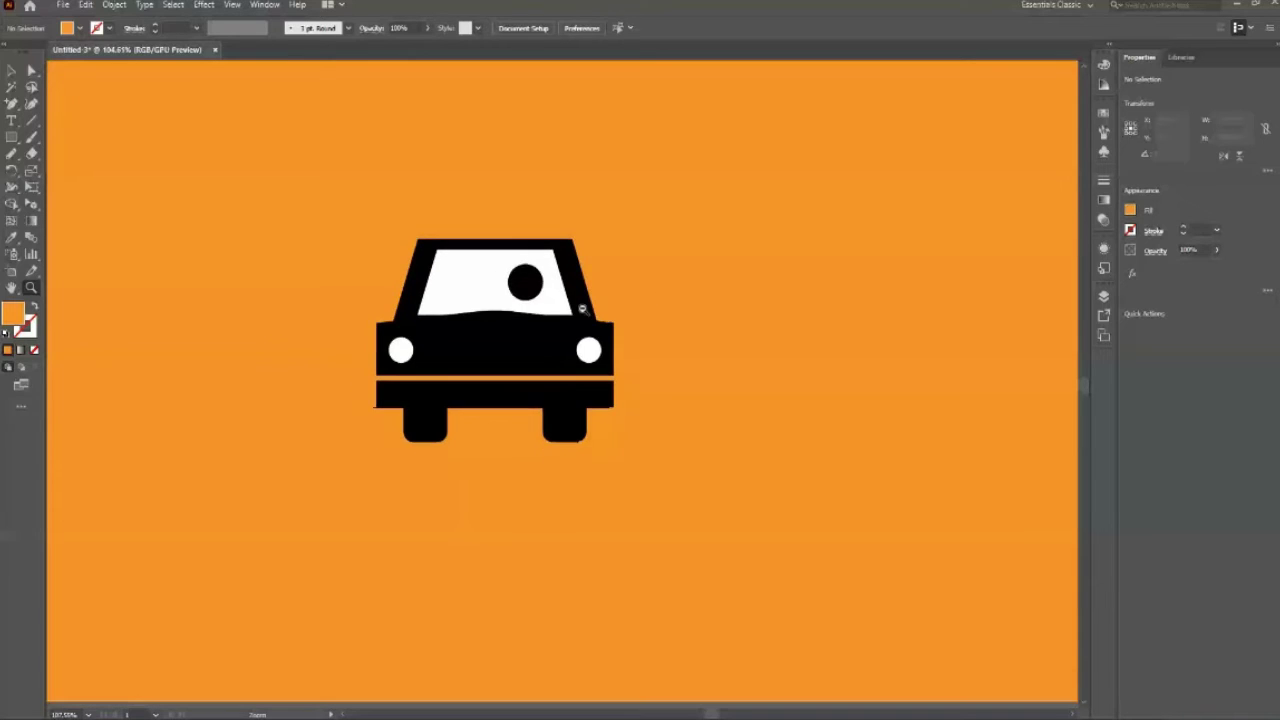
{"action": "key", "text": "v"}
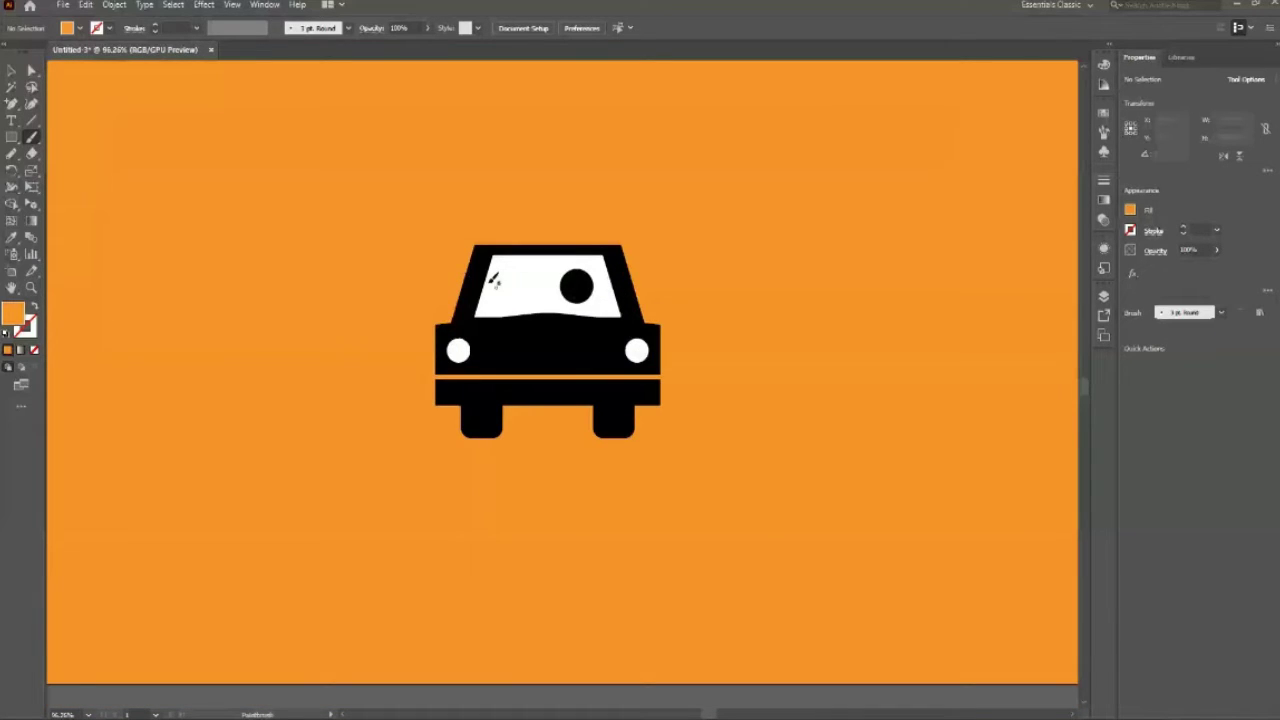
{"action": "left_click", "coordinate": [533, 347]}
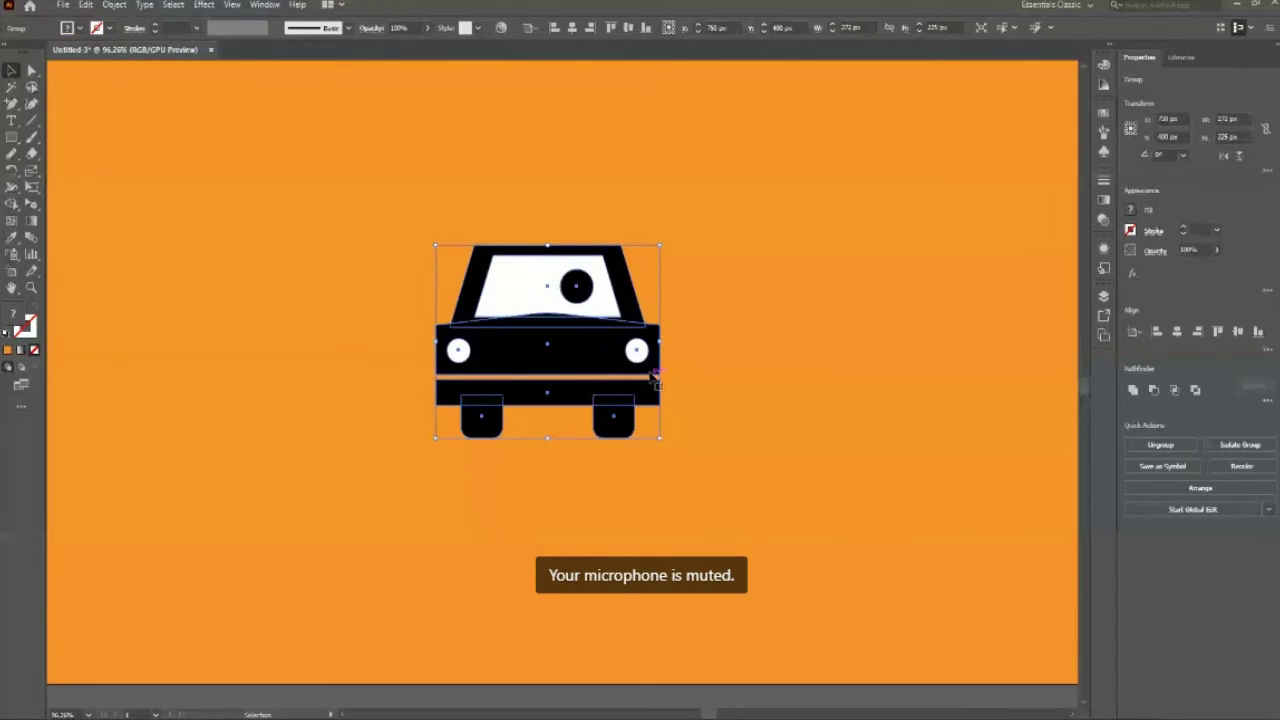
{"action": "key", "text": "shift+m"}
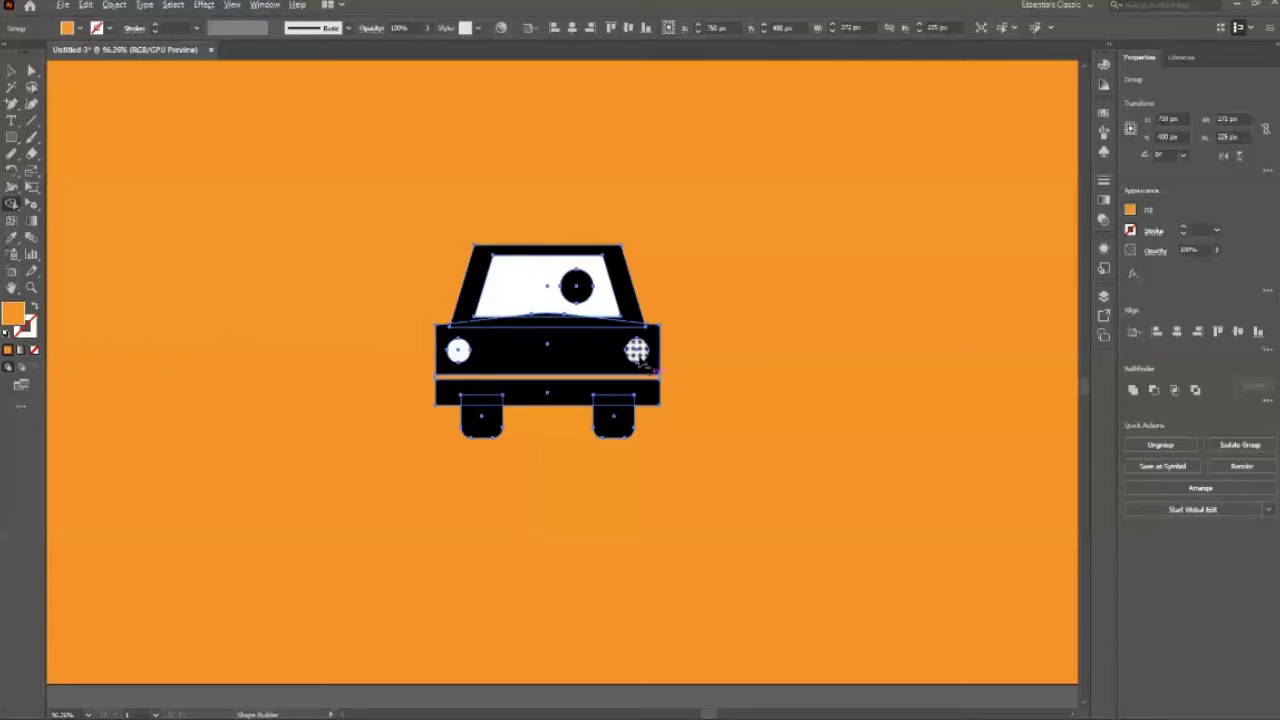
{"action": "left_click", "coordinate": [640, 356]}
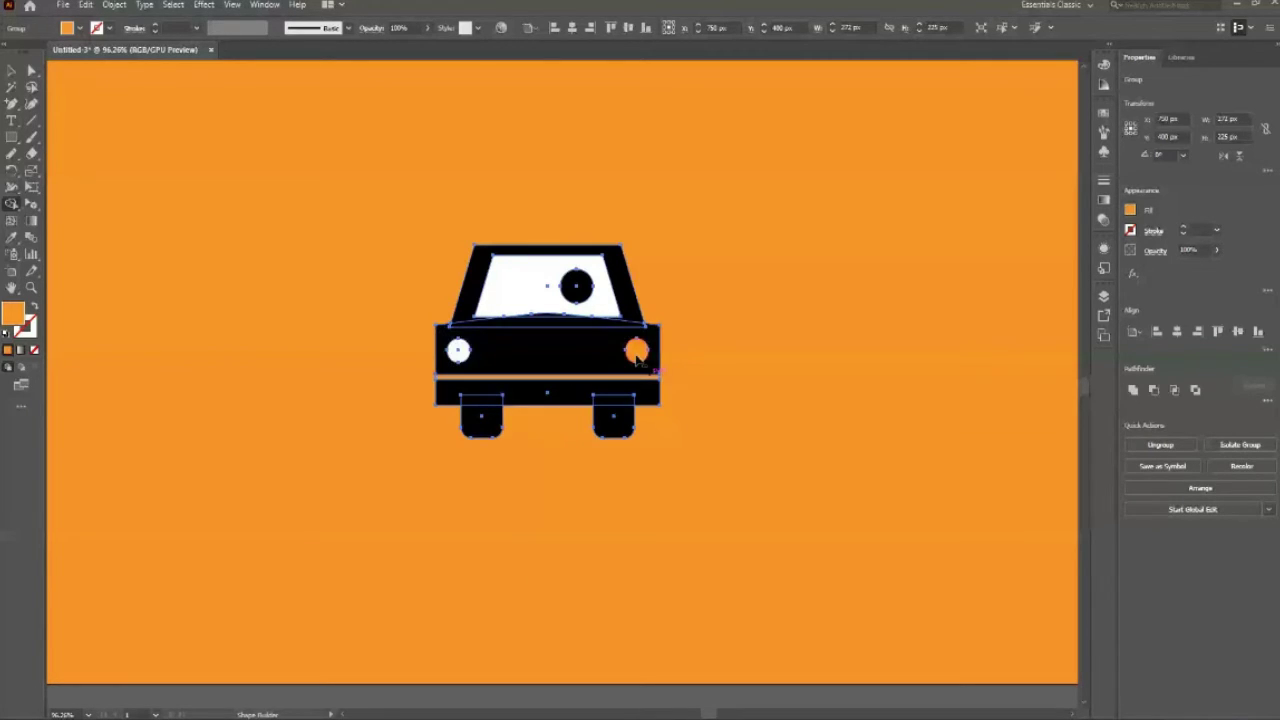
Step: Shape Builder the headlights and windshield out of the car so they show orange, undoing a stray drag
{"action": "left_click", "coordinate": [458, 350]}
{"action": "left_click", "coordinate": [560, 295]}
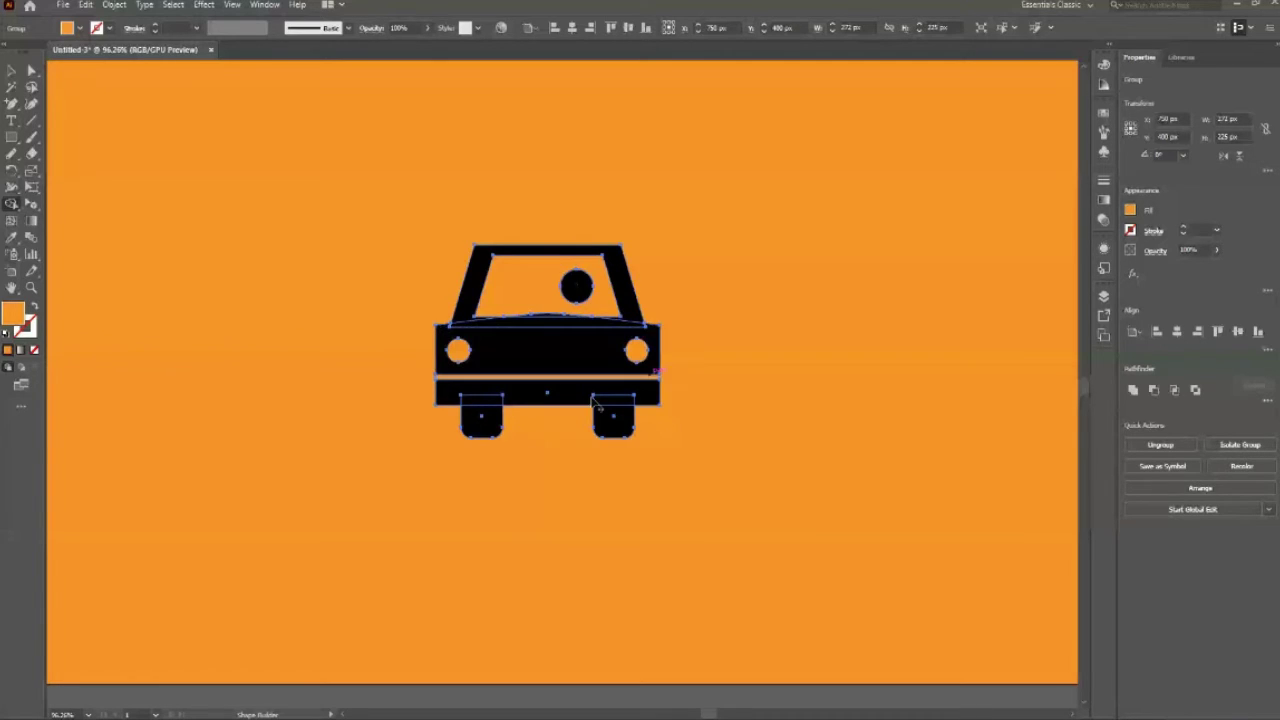
{"action": "left_click_drag", "start_coordinate": [560, 290], "coordinate": [482, 420]}
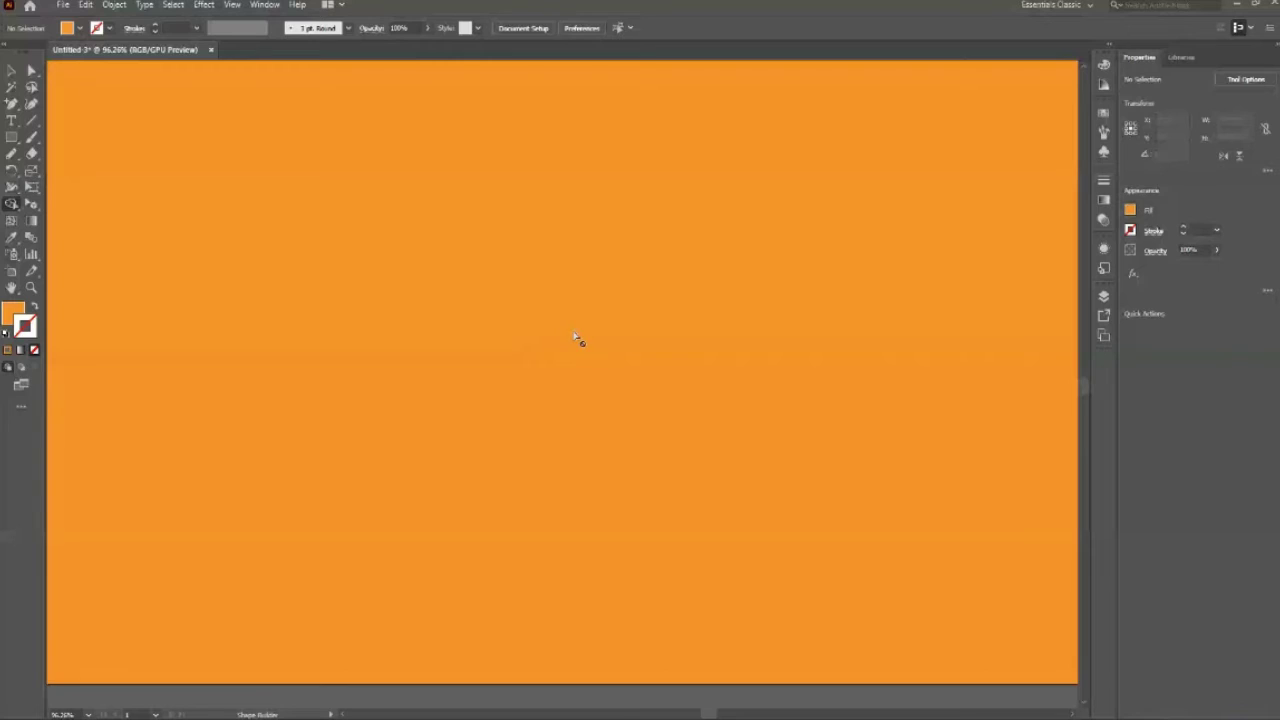
{"action": "key", "text": "ctrl+z"}
{"action": "key", "text": "shift+m"}
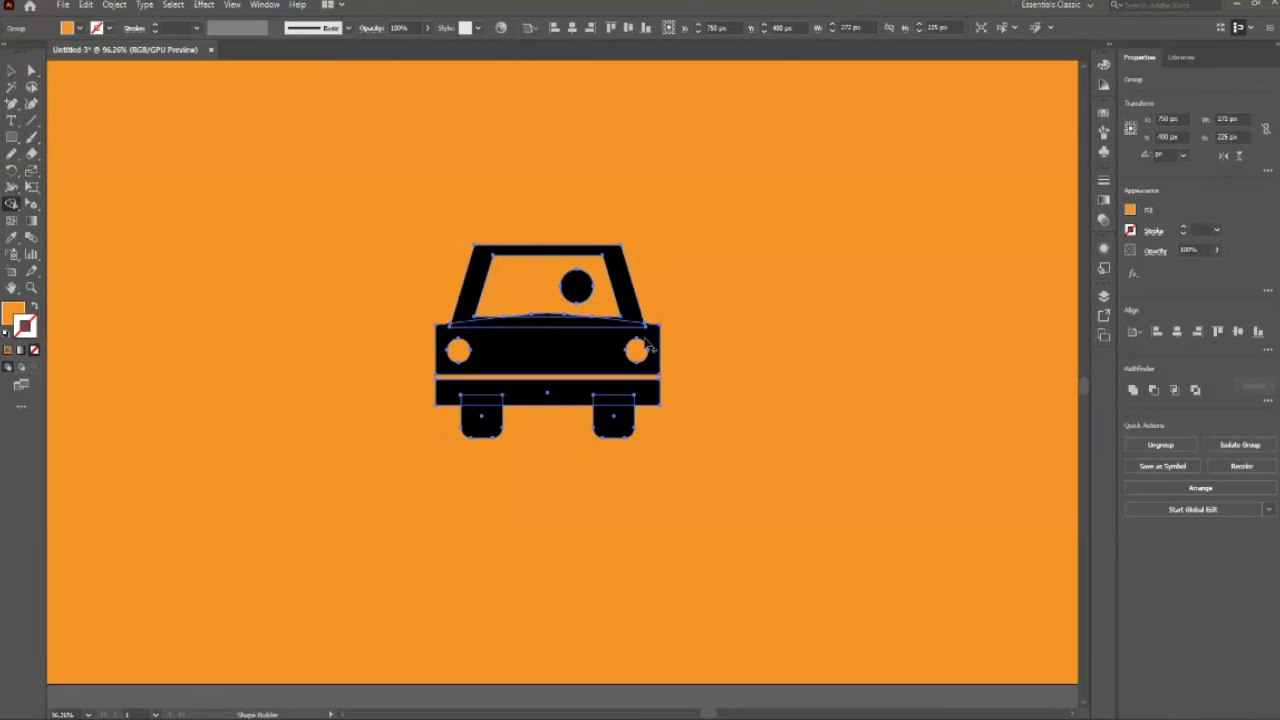
Step: Zoom out to the whole artboard and drag the car group toward the left edge
{"action": "key", "text": "z"}
{"action": "left_click_drag", "start_coordinate": [648, 347], "coordinate": [662, 495]}
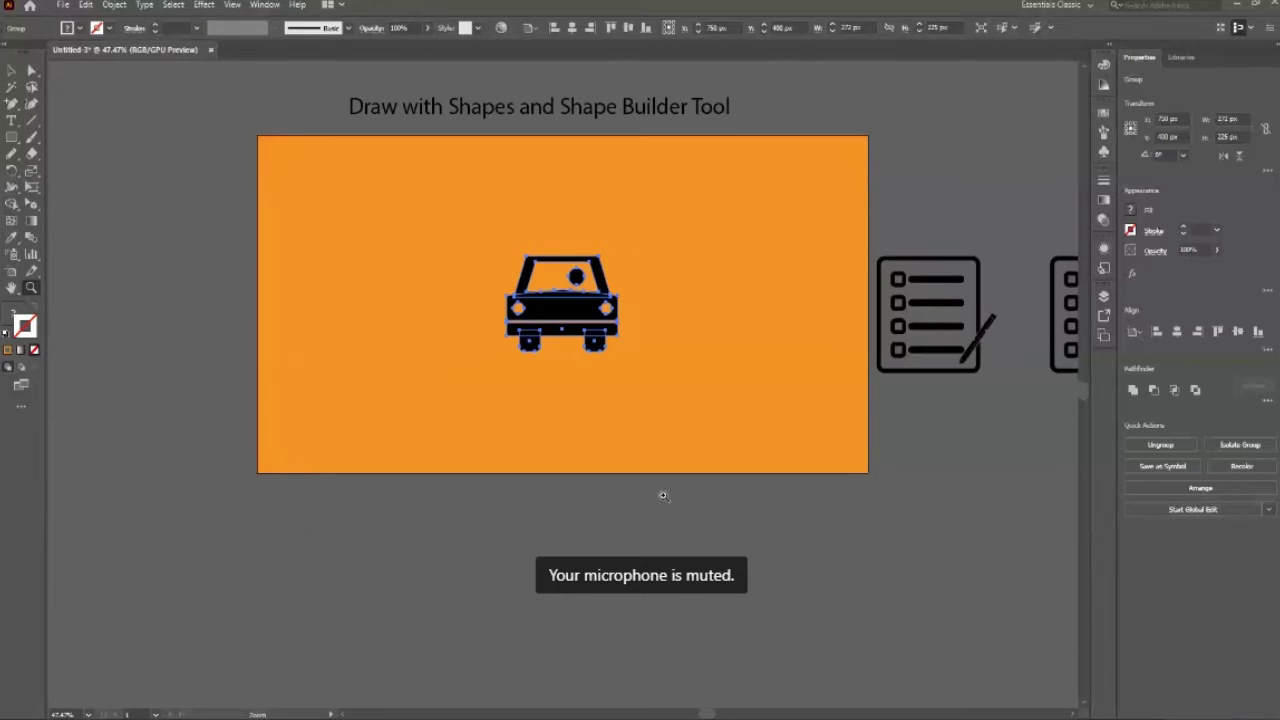
{"action": "left_click_drag", "start_coordinate": [662, 495], "coordinate": [662, 298]}
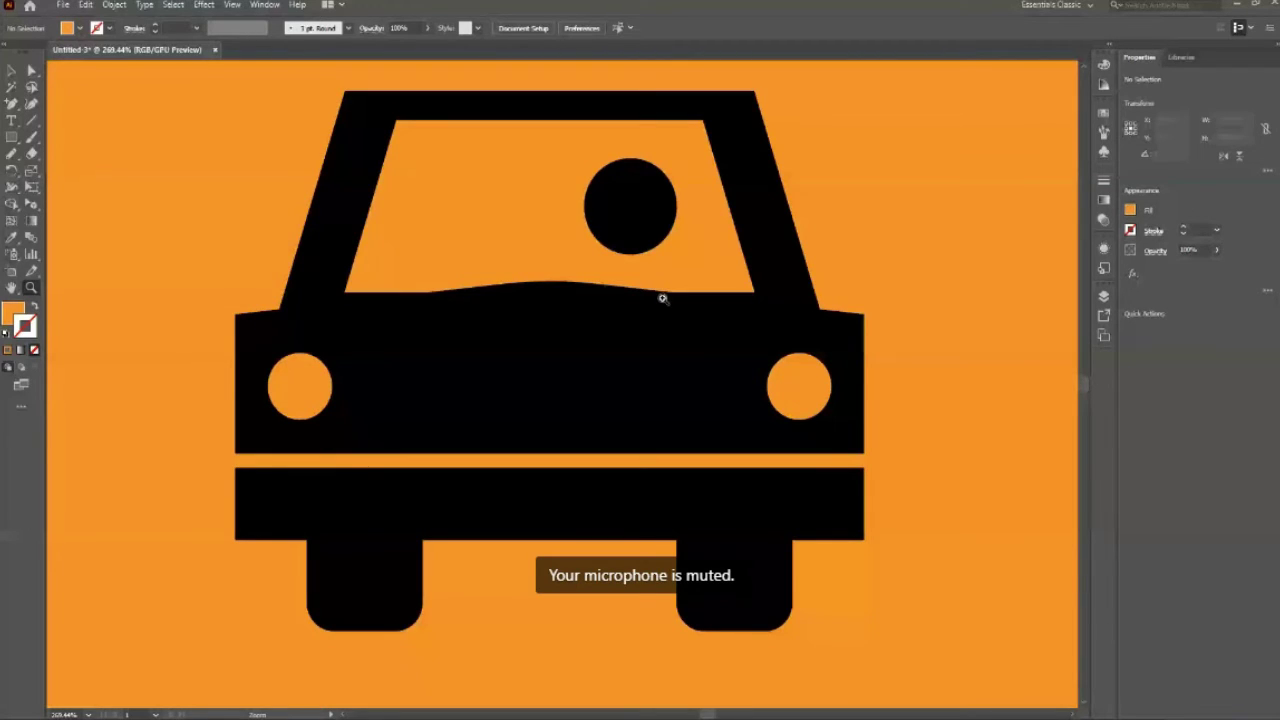
{"action": "key", "text": "ctrl+0"}
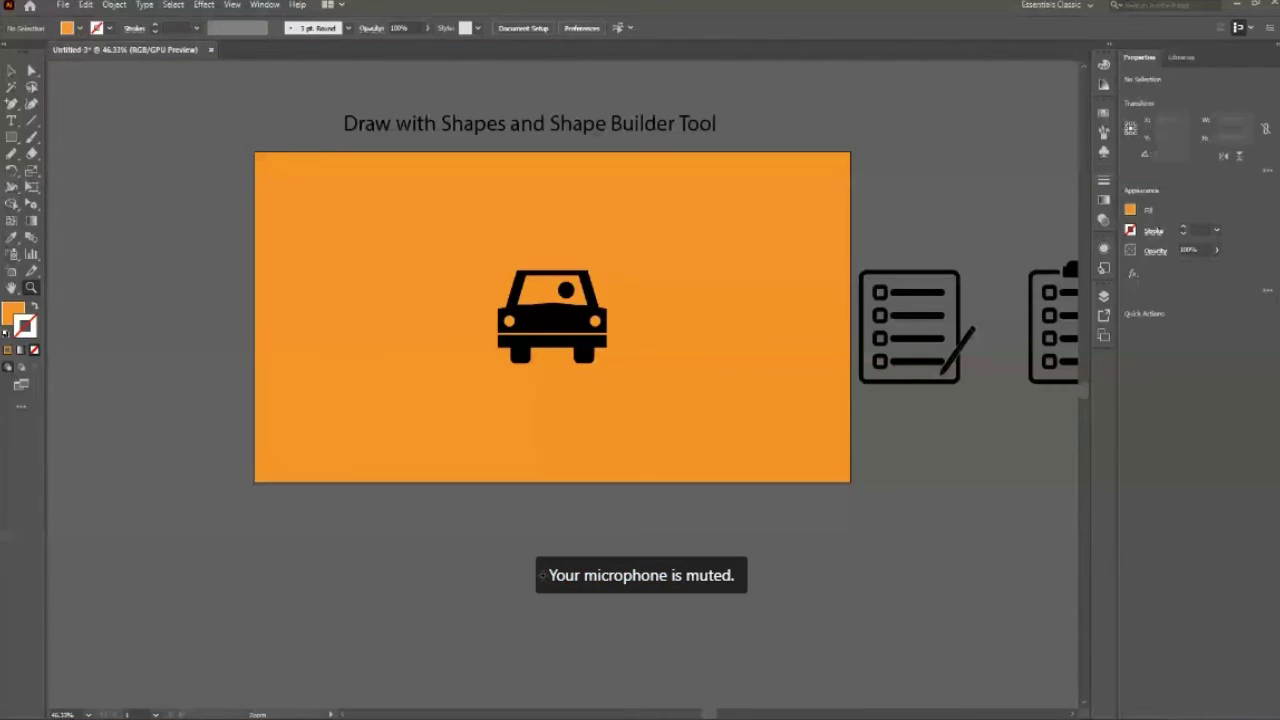
{"action": "key", "text": "v"}
{"action": "left_click", "coordinate": [530, 320]}
{"action": "mouse_move", "coordinate": [520, 333]}
{"action": "left_mouse_down"}
{"action": "mouse_move", "coordinate": [421, 347]}
{"action": "mouse_move", "coordinate": [335, 332]}
{"action": "left_mouse_up"}
Step: Drop the car at the left, drag the no-entry clipboard icon beside it, then delete it
{"action": "left_click", "coordinate": [443, 514]}
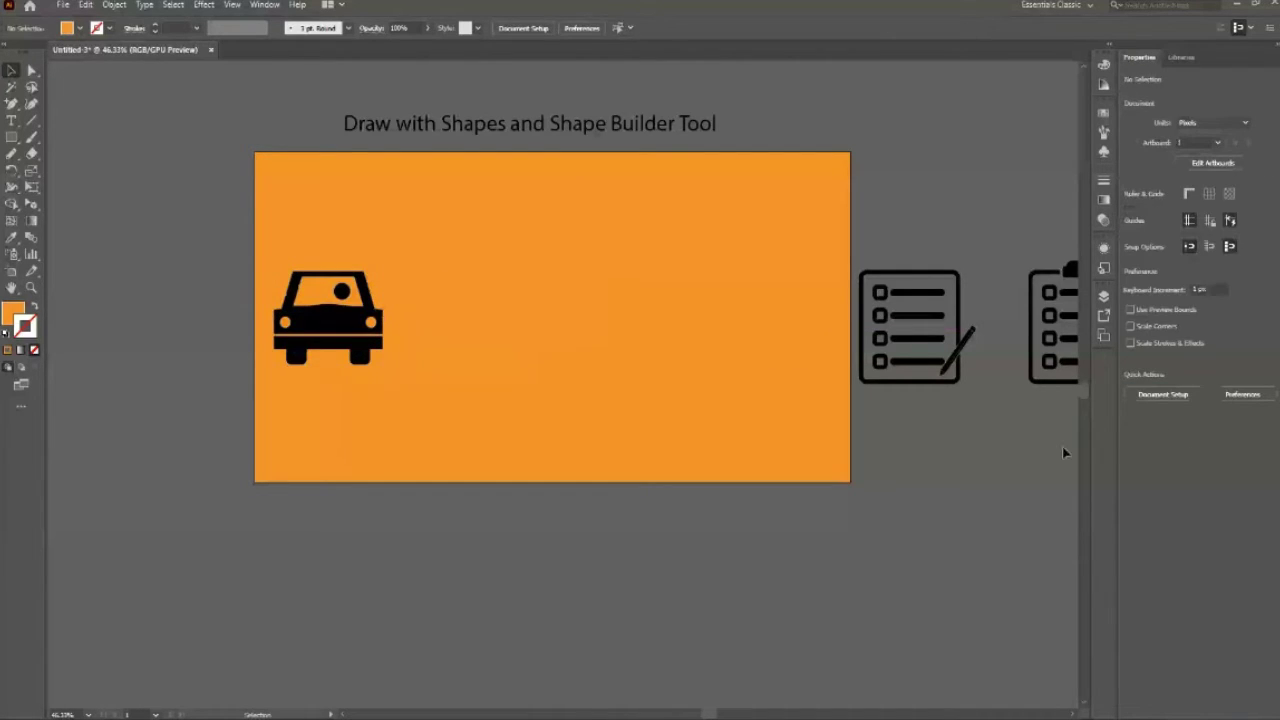
{"action": "key", "text": "z"}
{"action": "left_click", "coordinate": [977, 414], "text": "alt"}
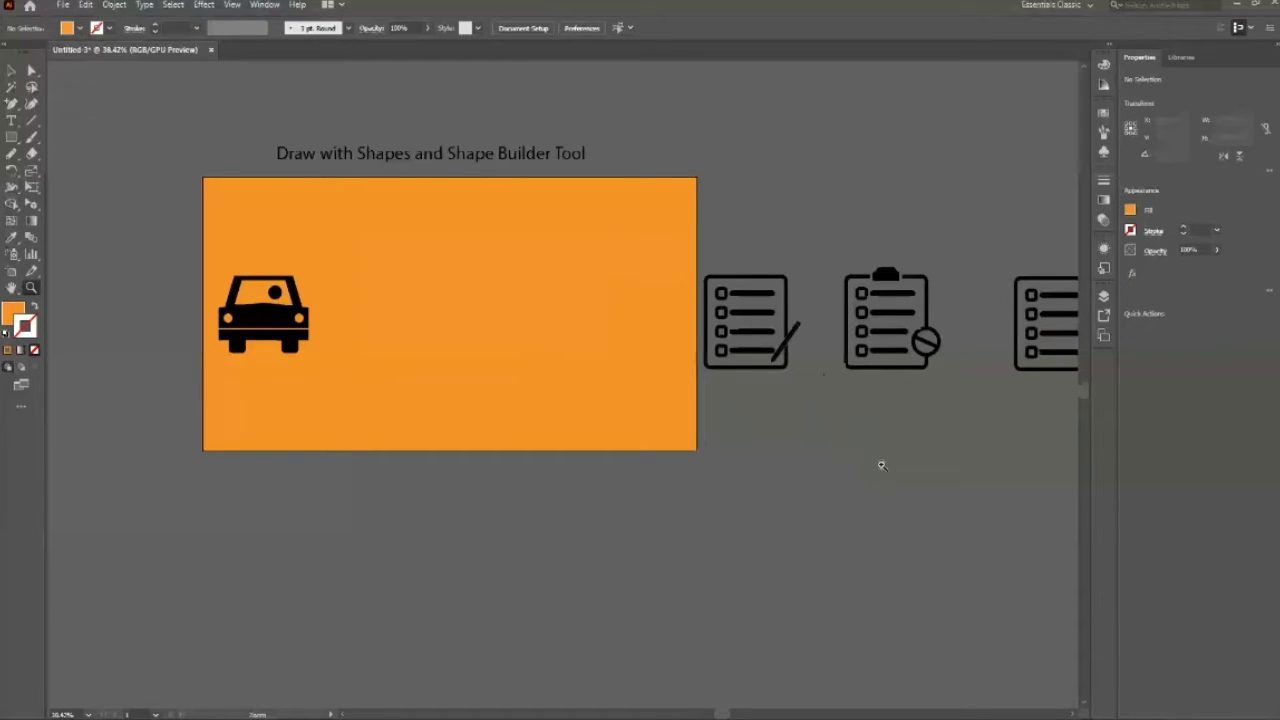
{"action": "key", "text": "v"}
{"action": "left_click", "coordinate": [886, 318]}
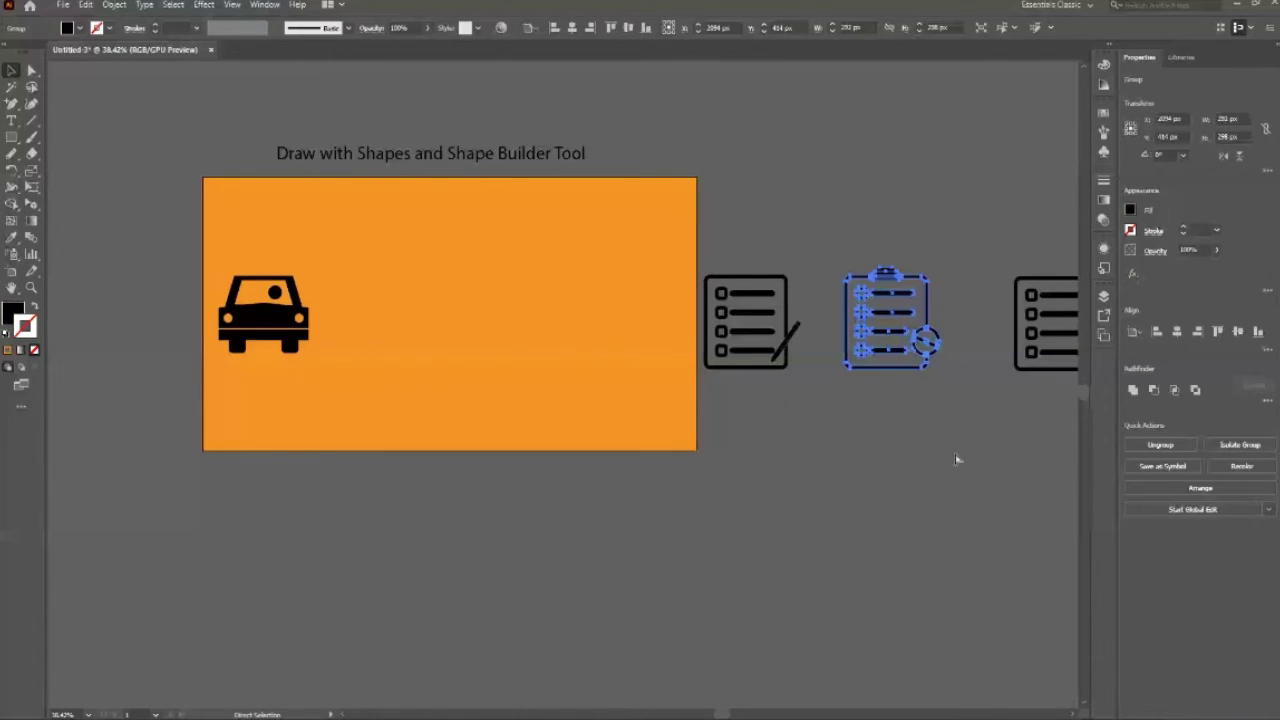
{"action": "left_click_drag", "start_coordinate": [895, 314], "coordinate": [402, 309]}
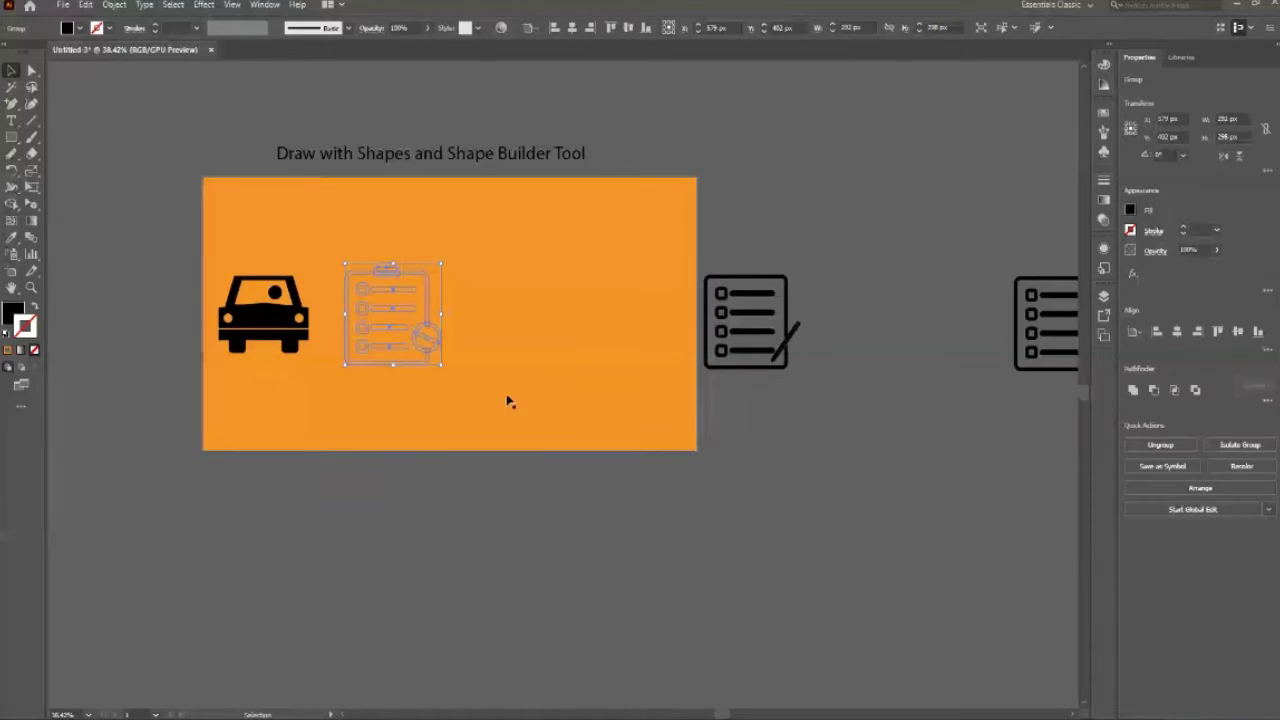
{"action": "key", "text": "Delete"}
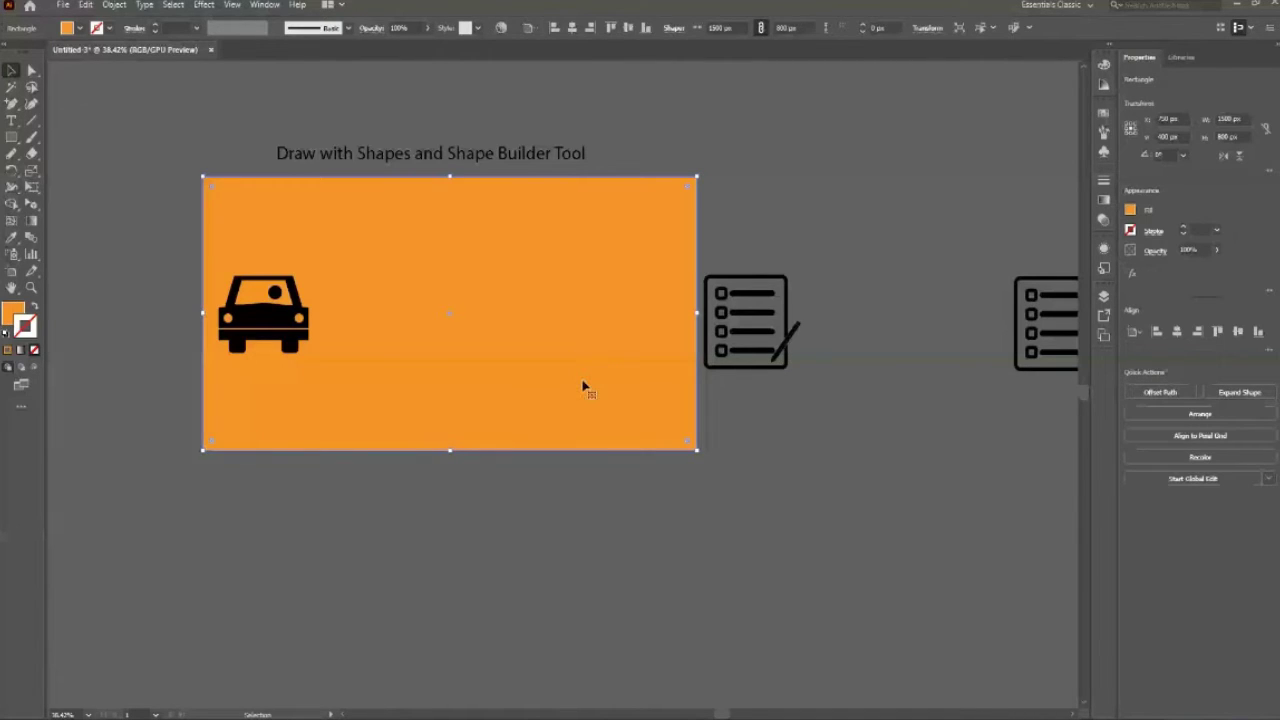
Step: Send the orange background one level backward via Object > Arrange
{"action": "left_click", "coordinate": [114, 5]}
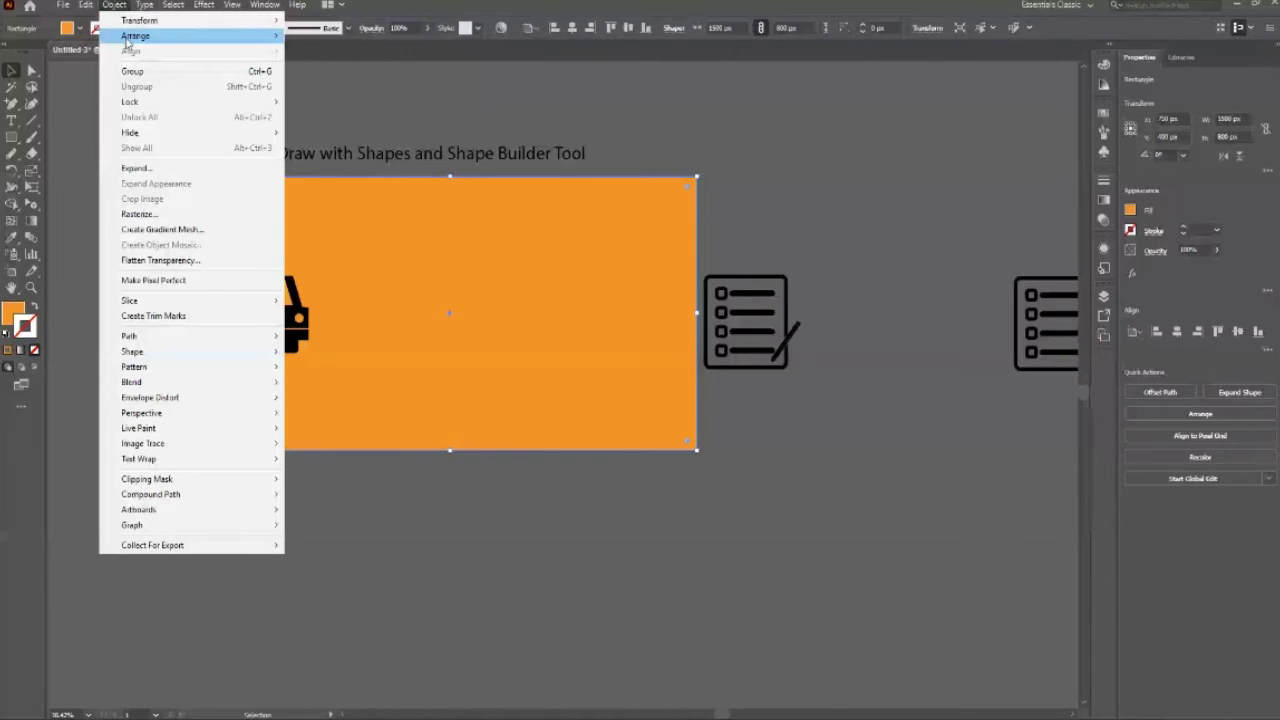
{"action": "mouse_move", "coordinate": [136, 36]}
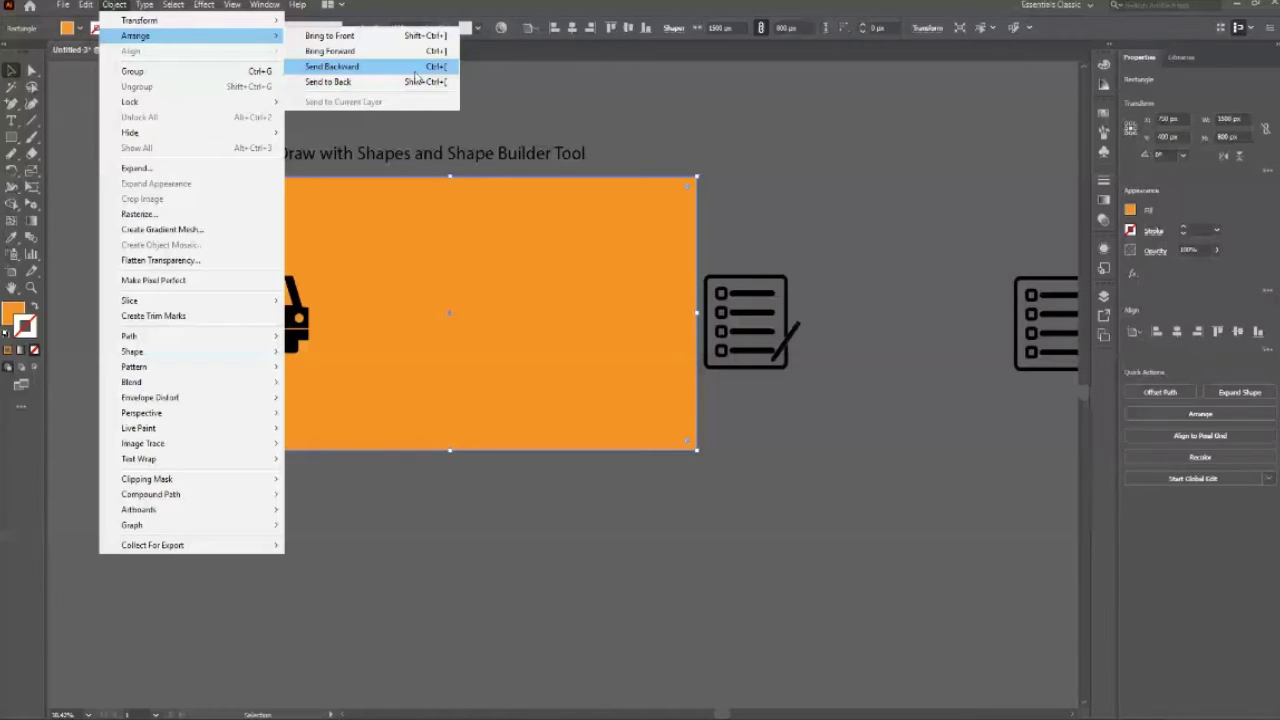
{"action": "left_click", "coordinate": [415, 70]}
{"action": "key", "text": "Delete"}
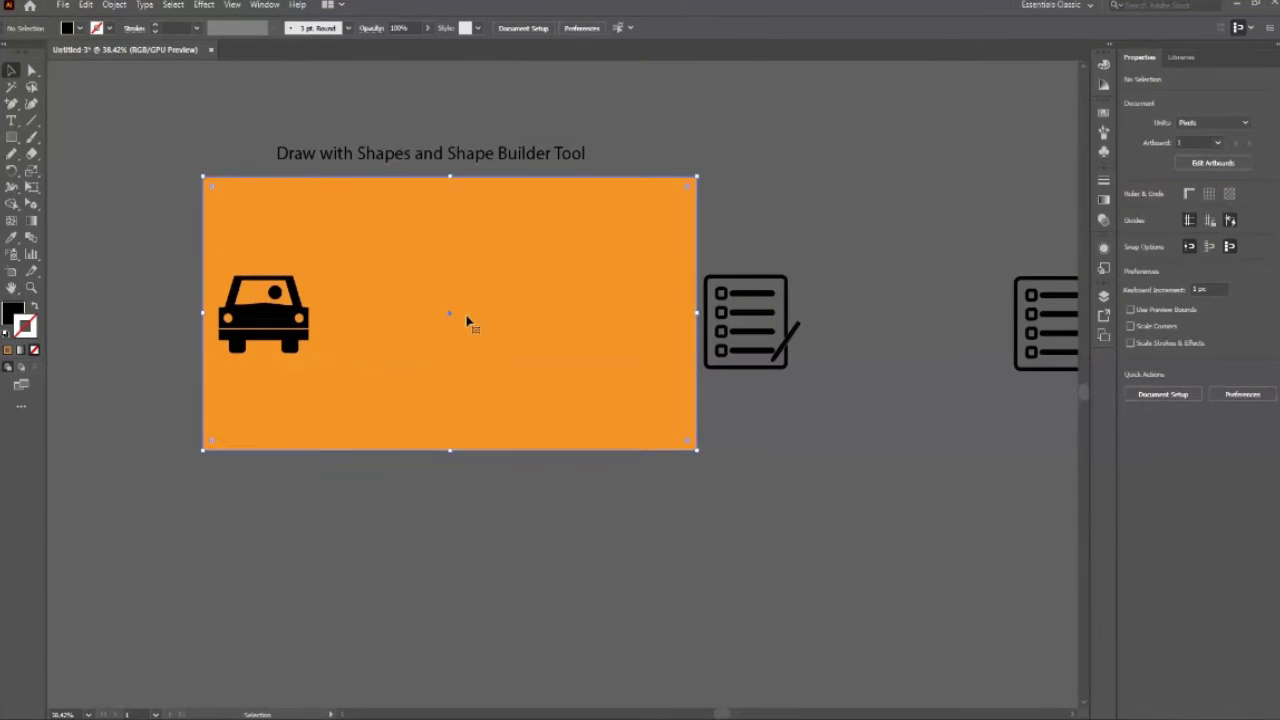
{"action": "left_click", "coordinate": [467, 321]}
Step: Move the orange background behind the icons via Object > Arrange, then undo it
{"action": "left_click", "coordinate": [114, 5]}
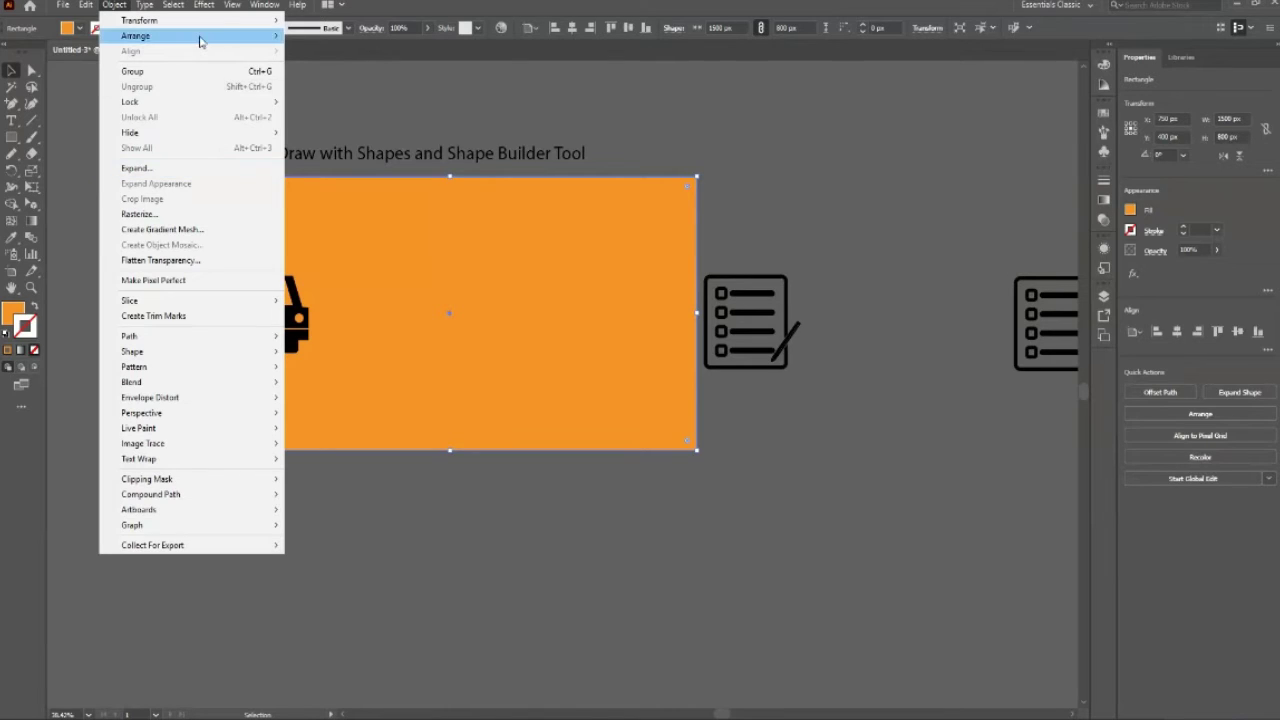
{"action": "left_click", "coordinate": [330, 81]}
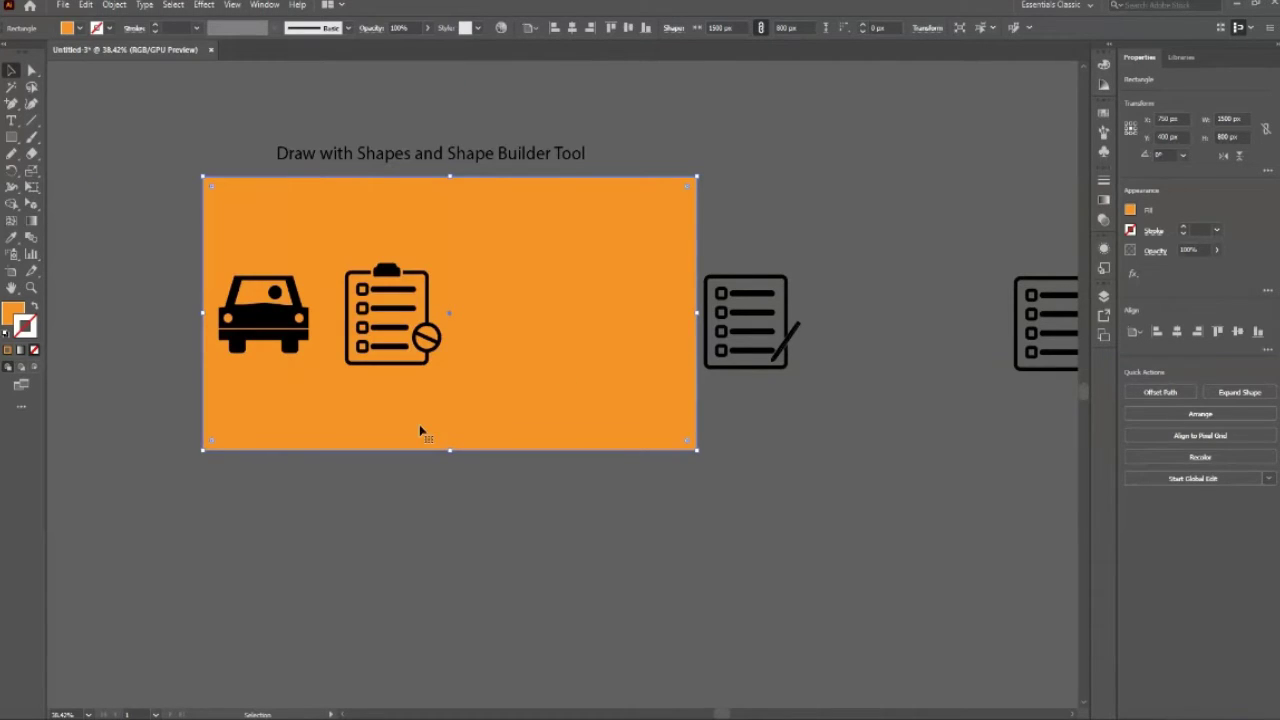
{"action": "left_click", "coordinate": [545, 556]}
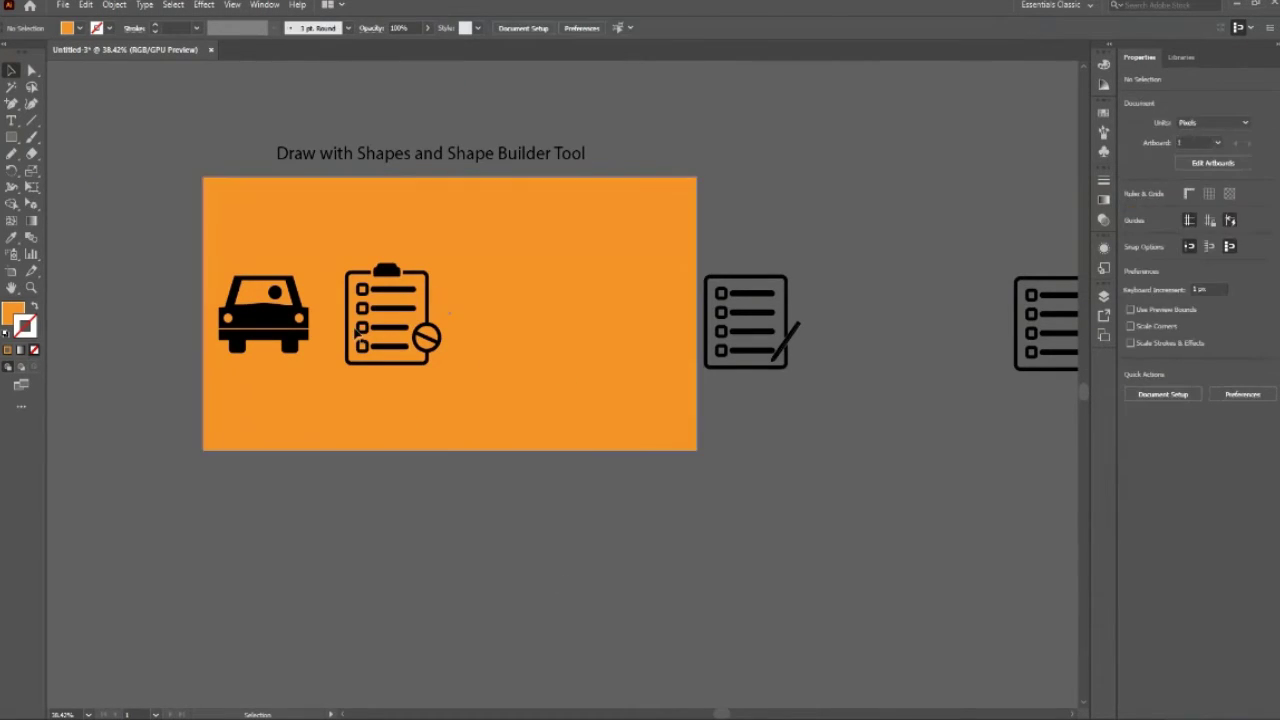
{"action": "key", "text": "ctrl+z"}
Step: Reselect the orange background rectangle, then deselect it with the Selection tool
{"action": "left_click", "coordinate": [498, 424]}
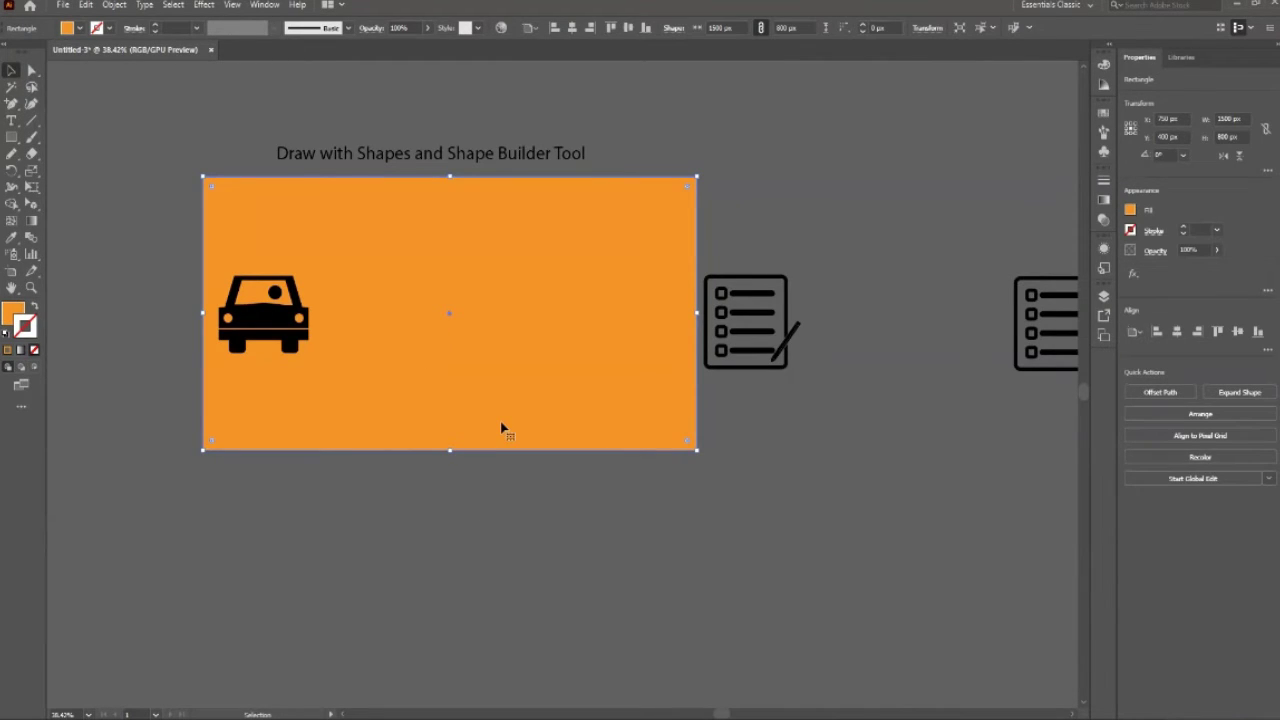
{"action": "key", "text": "ctrl"}
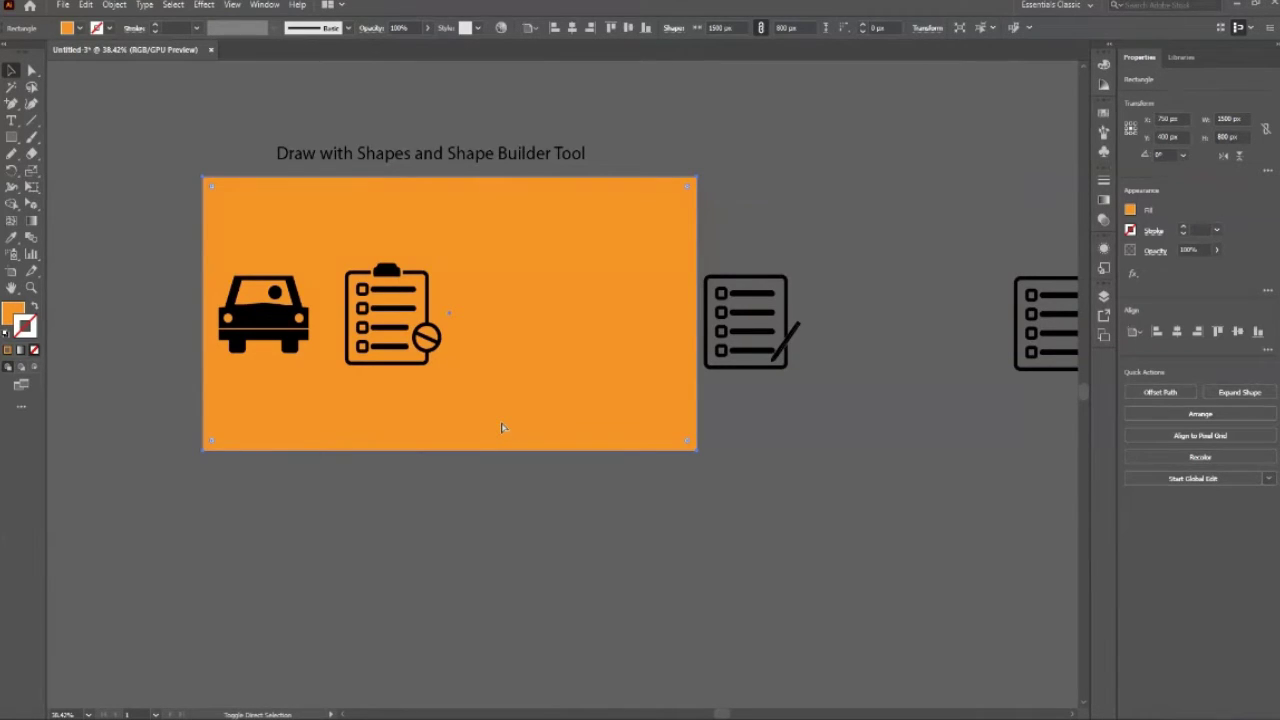
{"action": "key", "text": "v"}
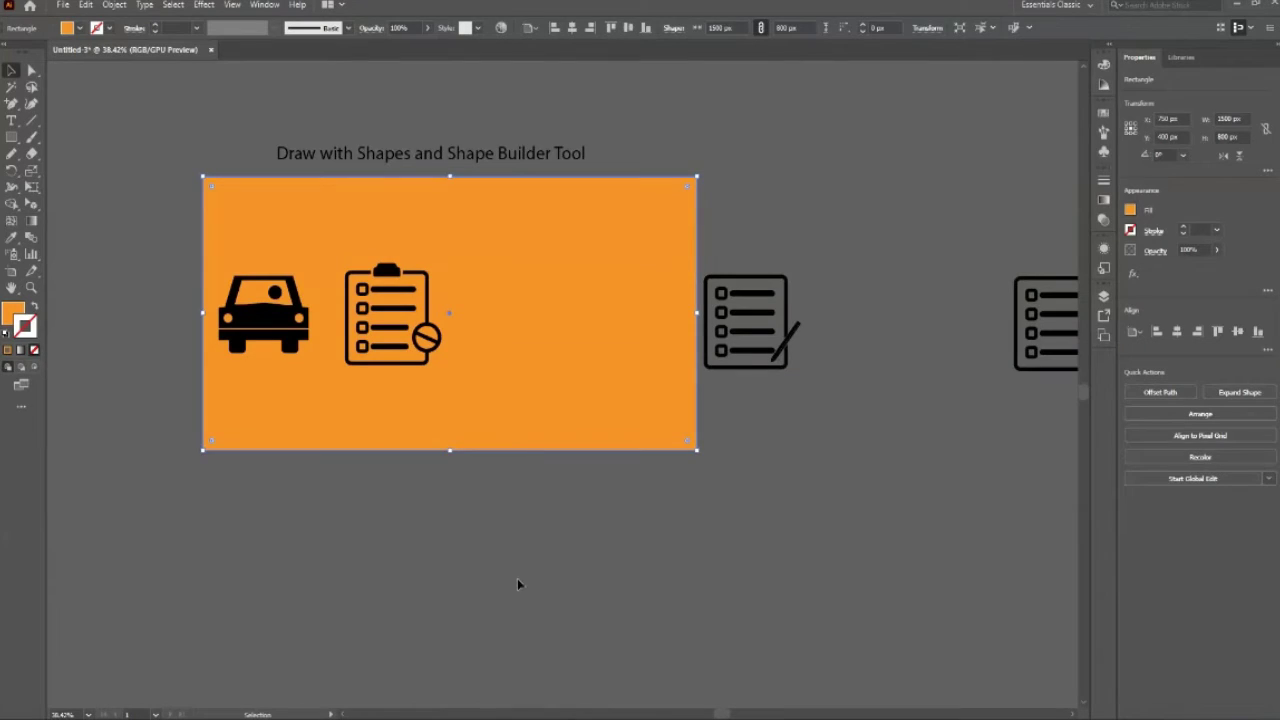
{"action": "left_click", "coordinate": [518, 585]}
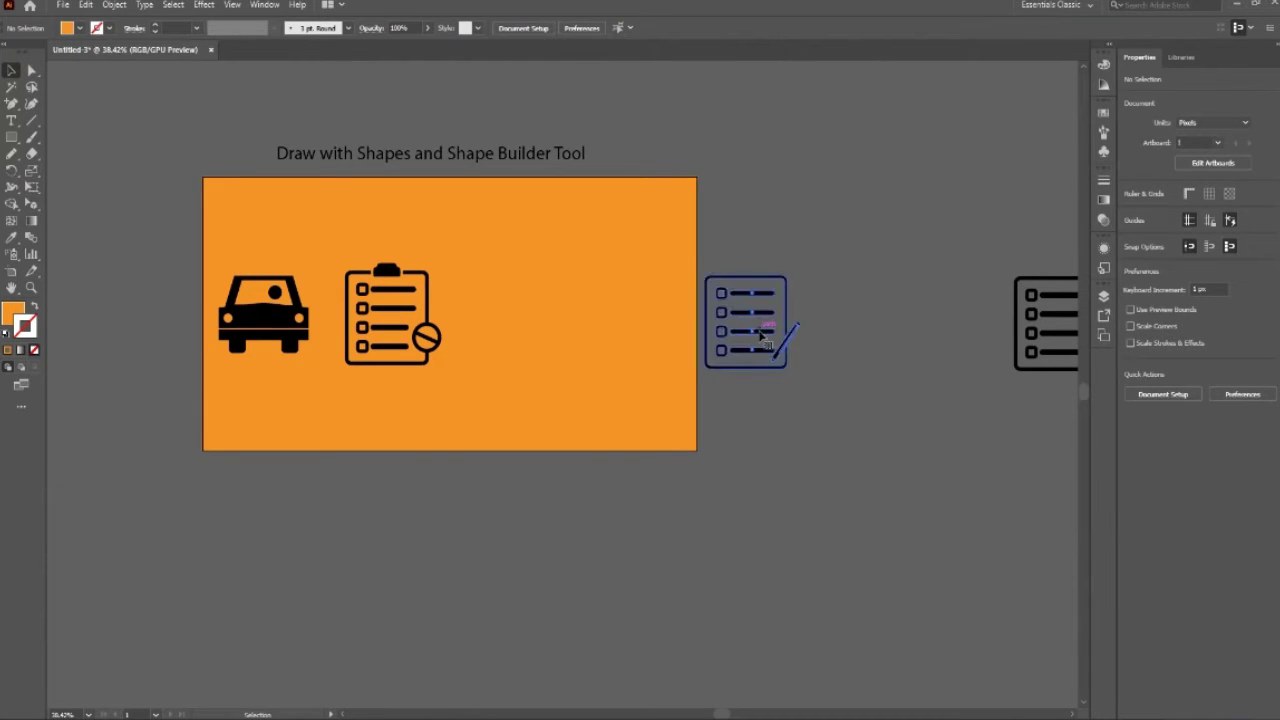
Step: Move the checklist-and-pencil icon farther right and zoom in on the artboard's empty area
{"action": "left_click_drag", "start_coordinate": [766, 345], "coordinate": [897, 323]}
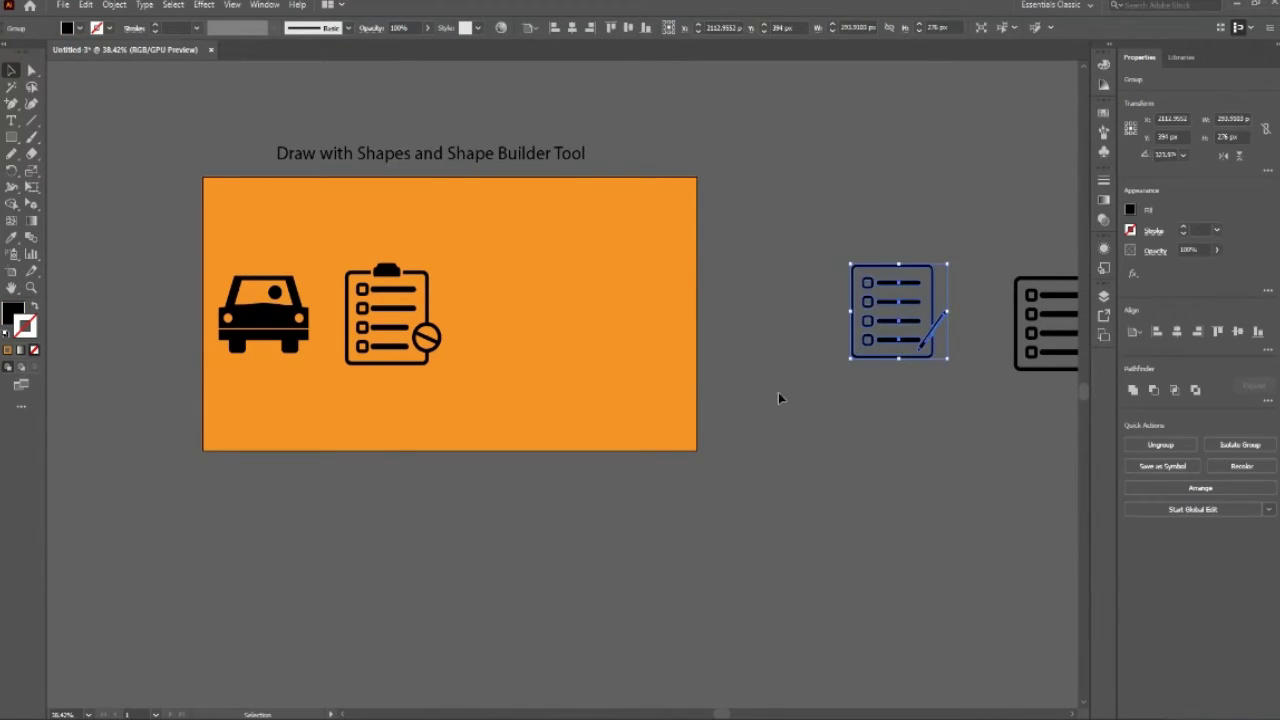
{"action": "left_click", "coordinate": [778, 392]}
{"action": "key", "text": "z"}
{"action": "left_click", "coordinate": [678, 296]}
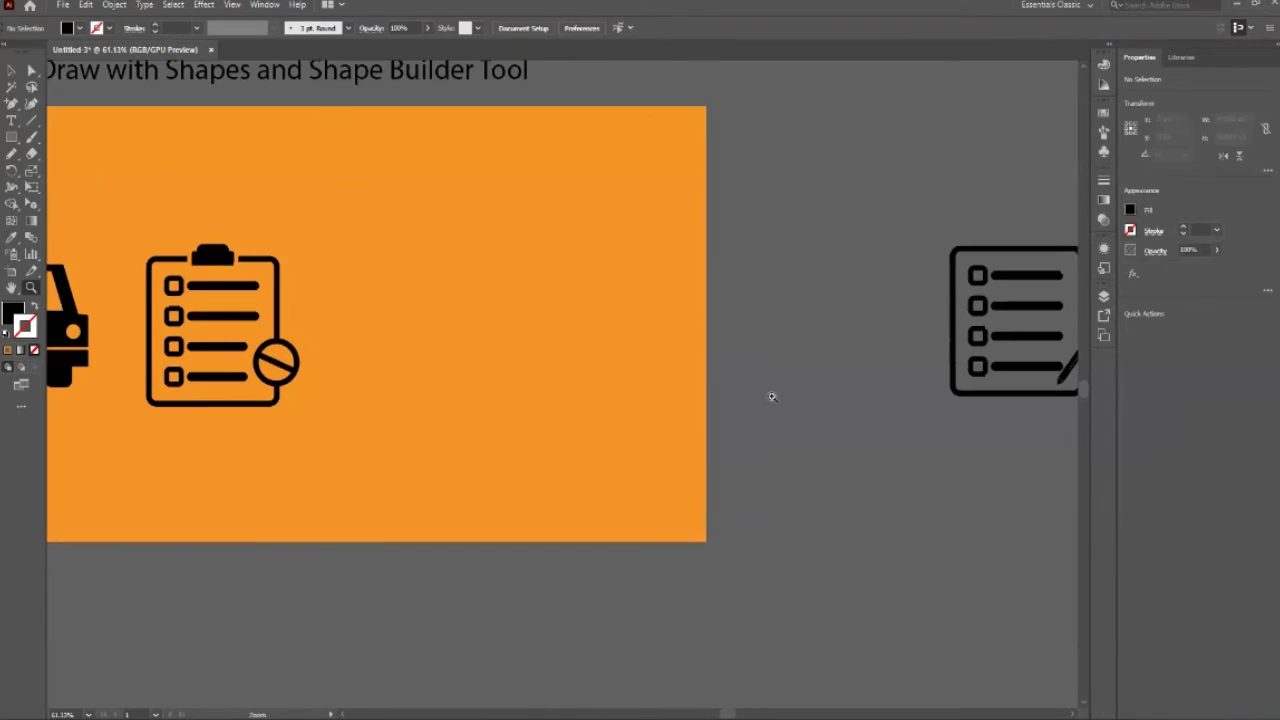
{"action": "left_click", "coordinate": [386, 286]}
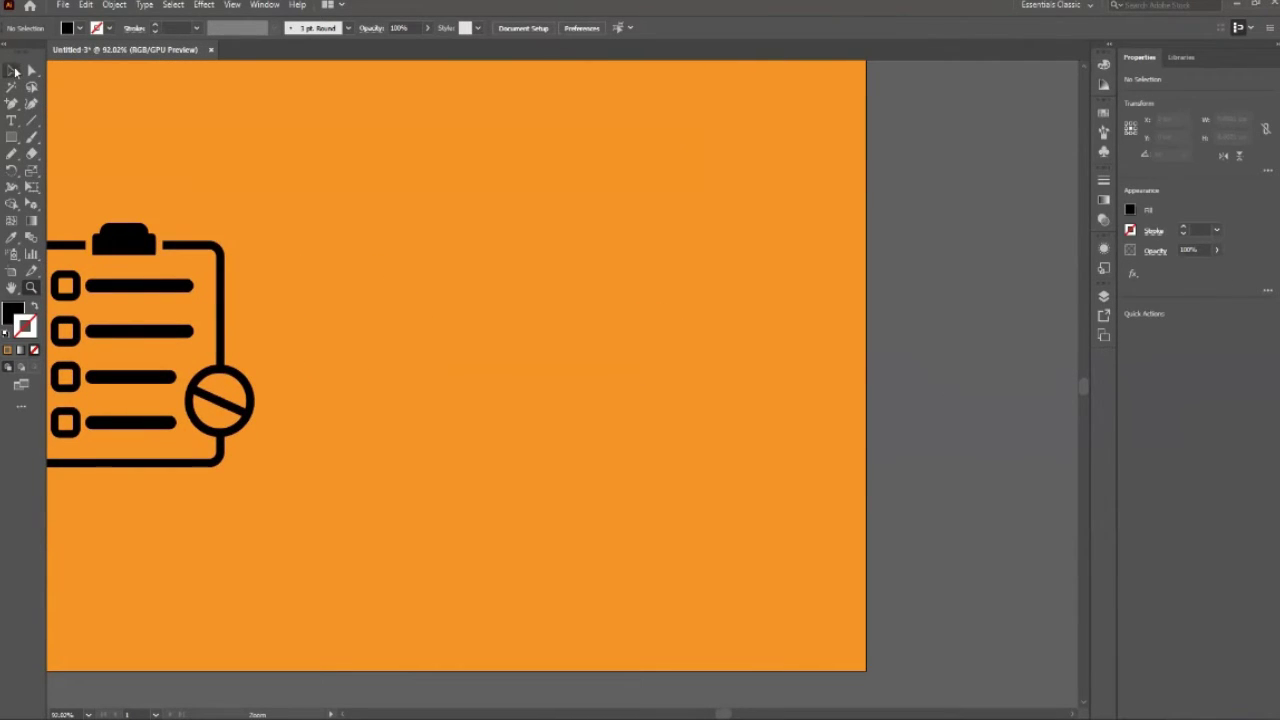
{"action": "left_click", "coordinate": [11, 139]}
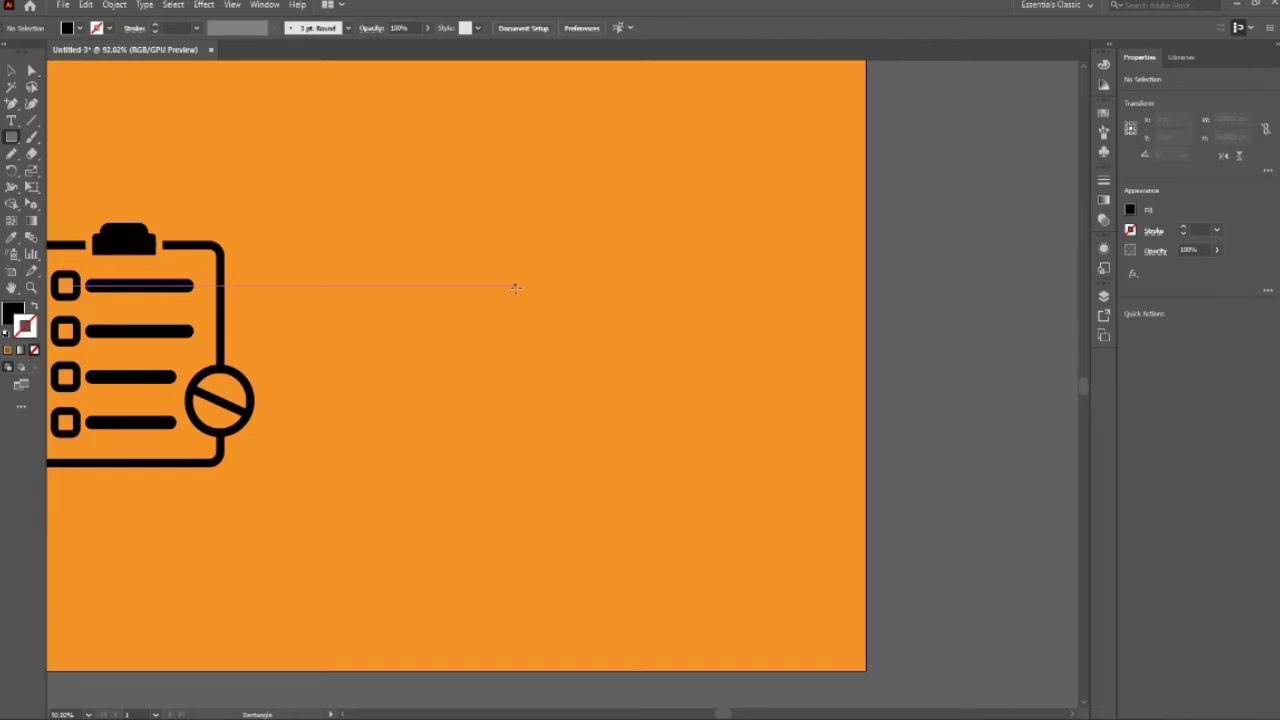
Step: Draw a black rectangle in the artboard's upper middle, undoing an accidental background shift
{"action": "mouse_move", "coordinate": [479, 234]}
{"action": "left_mouse_down"}
{"action": "mouse_move", "coordinate": [634, 332]}
{"action": "mouse_move", "coordinate": [656, 291]}
{"action": "left_mouse_up"}
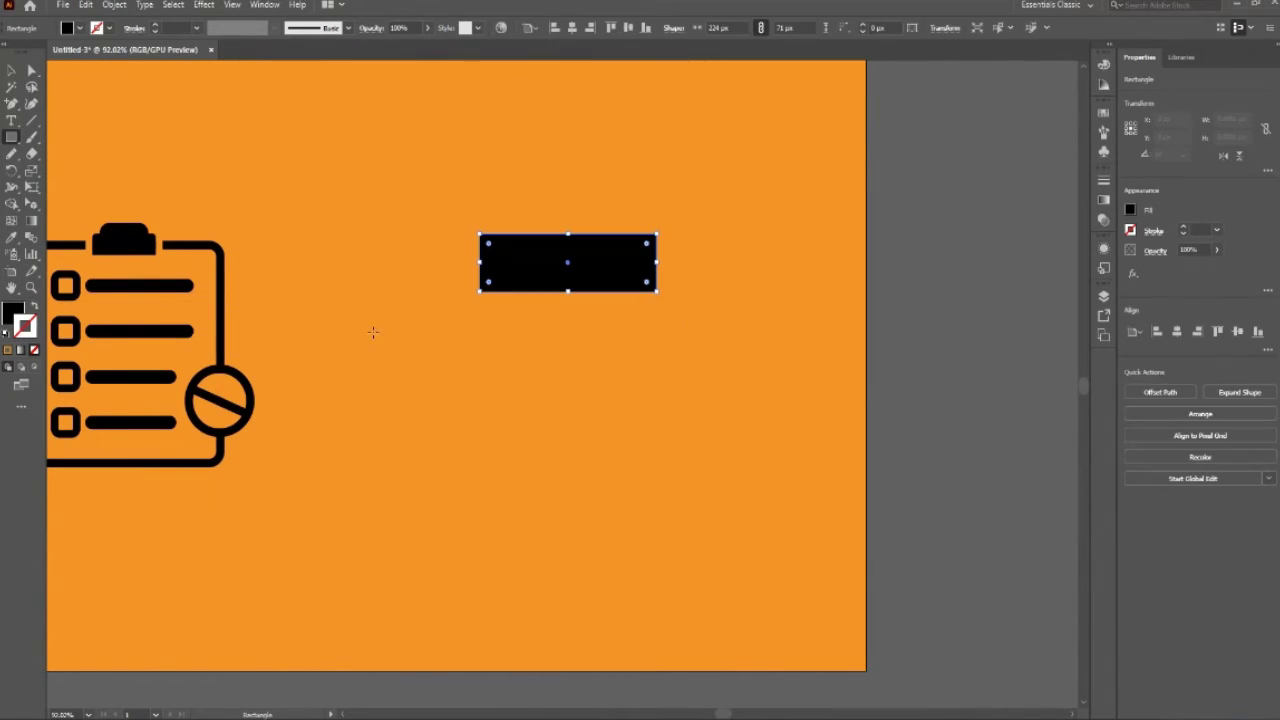
{"action": "key", "text": "v"}
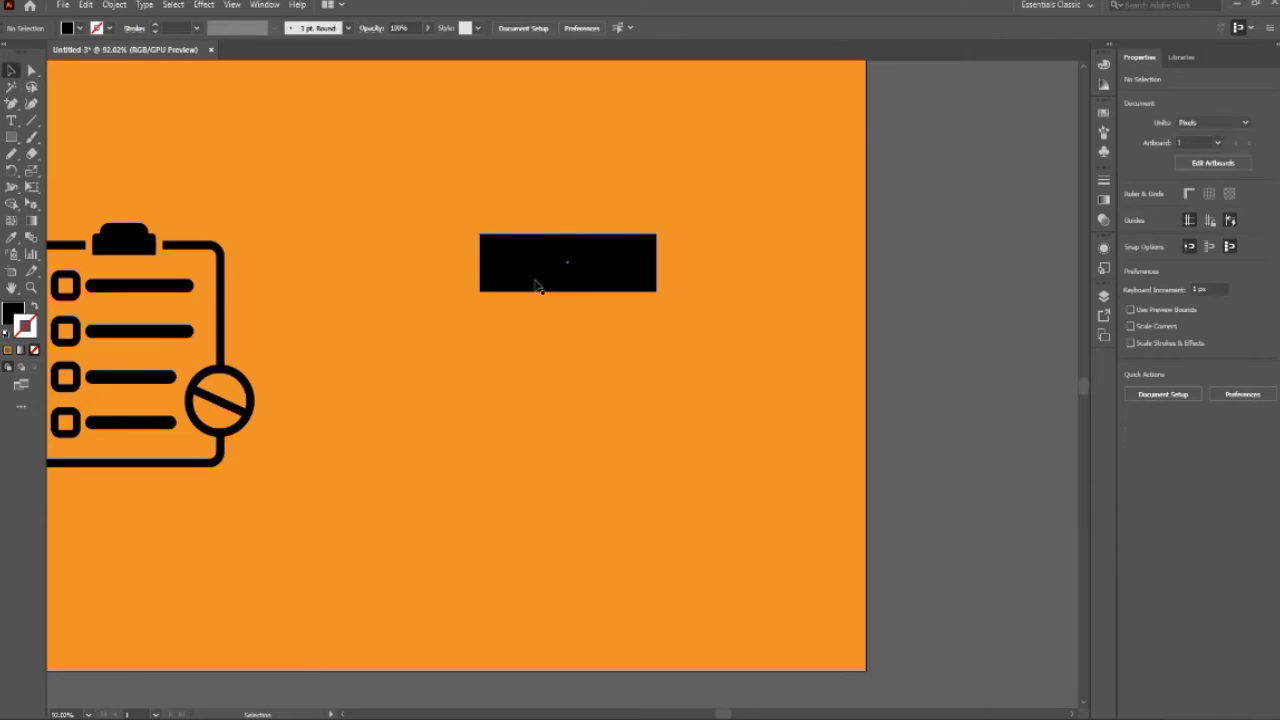
{"action": "left_click", "coordinate": [745, 314]}
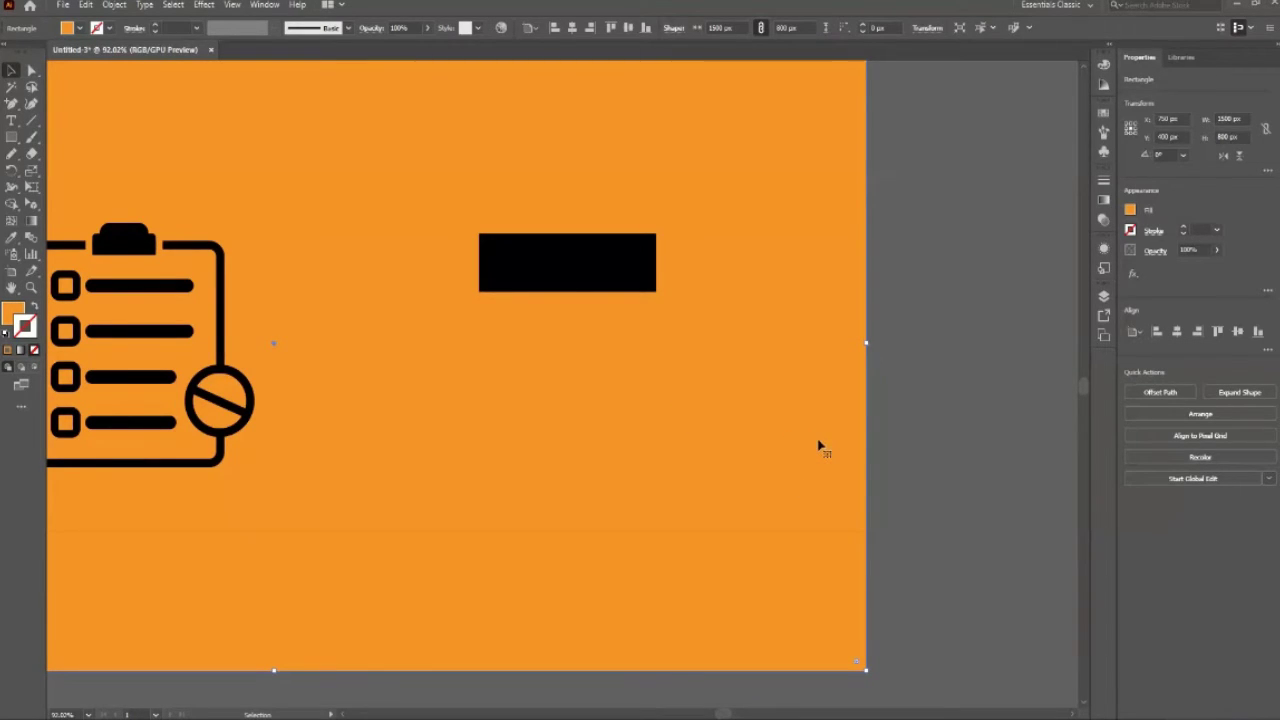
{"action": "left_click_drag", "start_coordinate": [818, 447], "coordinate": [714, 446]}
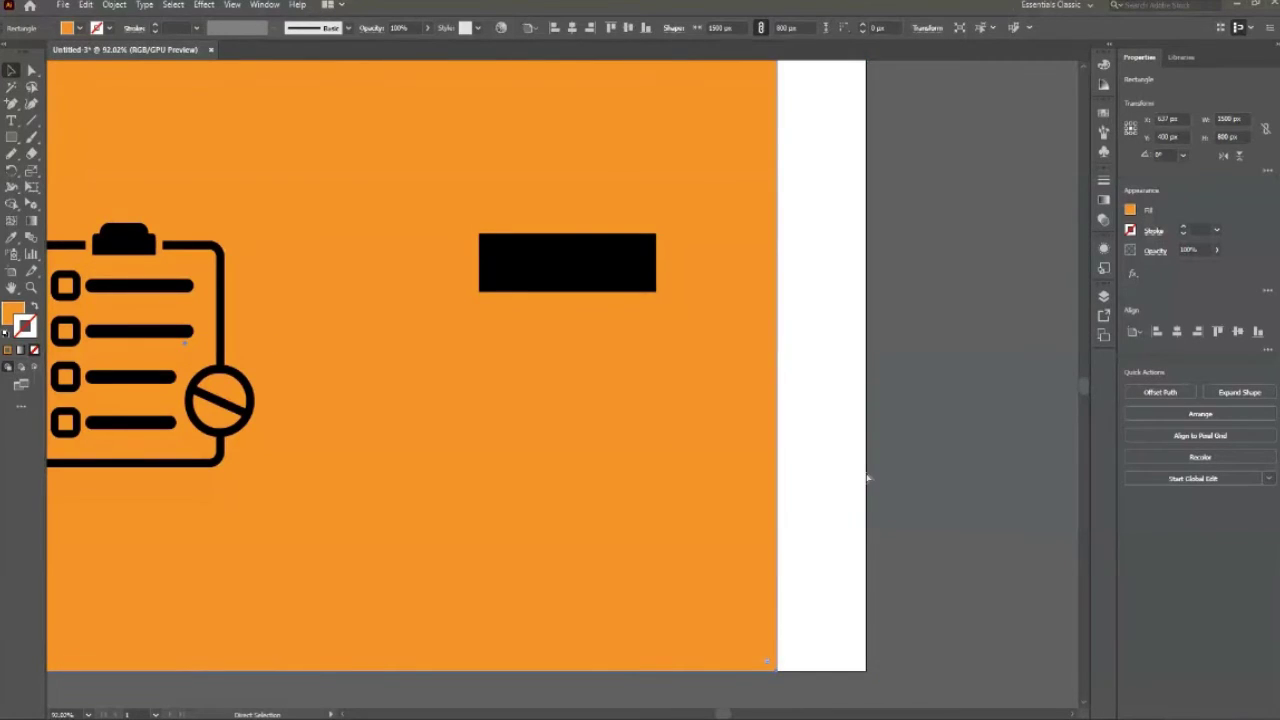
{"action": "key", "text": "ctrl+z"}
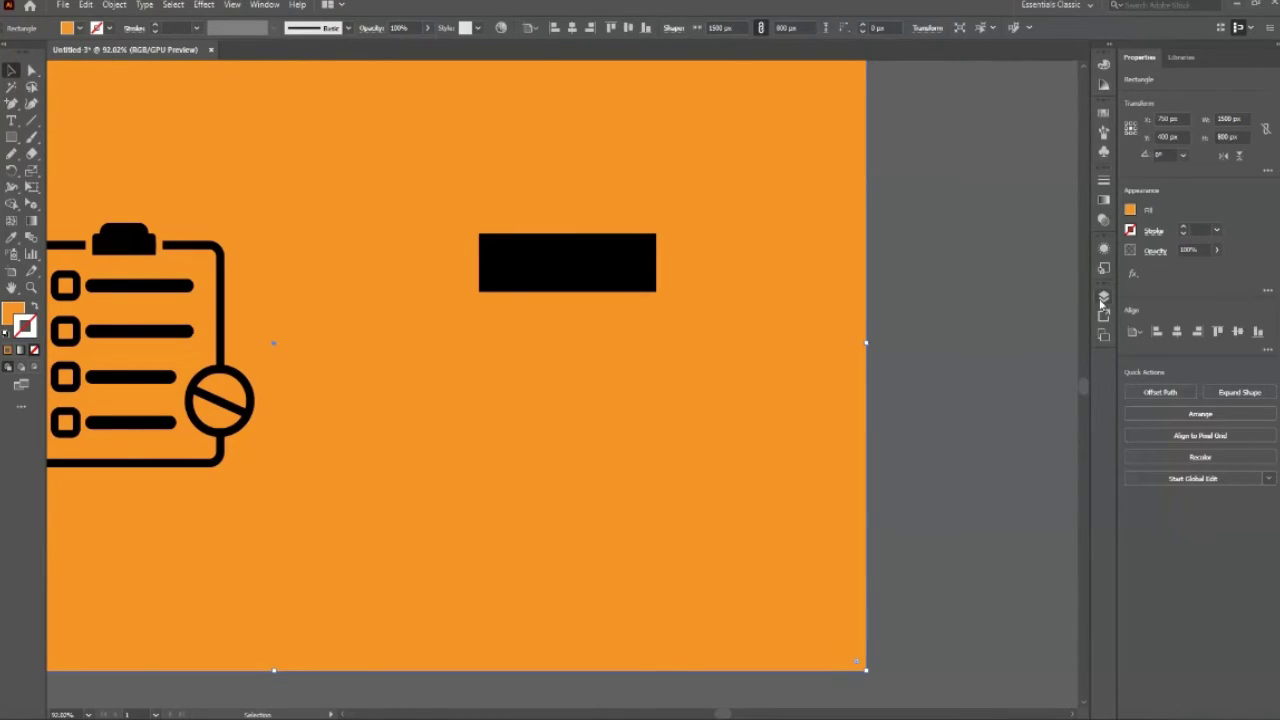
Step: Lock the orange background in the Layers panel and check it no longer gets selected
{"action": "left_click", "coordinate": [1103, 298]}
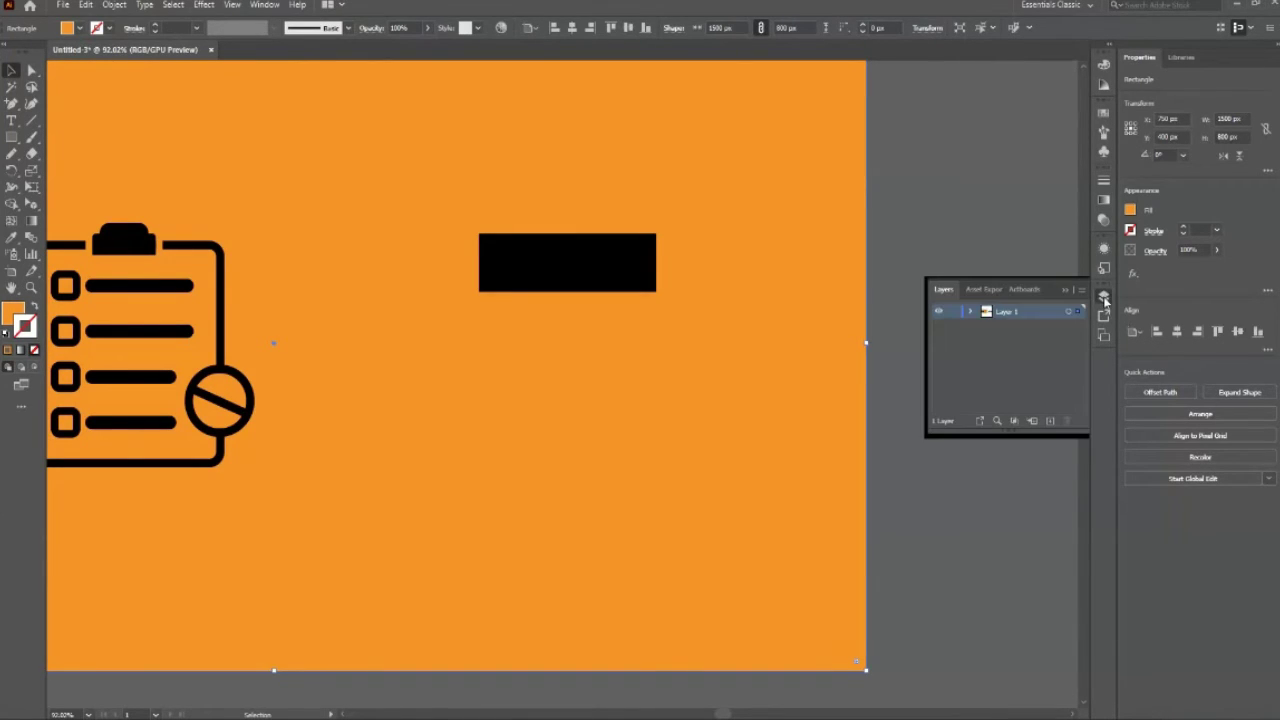
{"action": "left_click", "coordinate": [969, 311]}
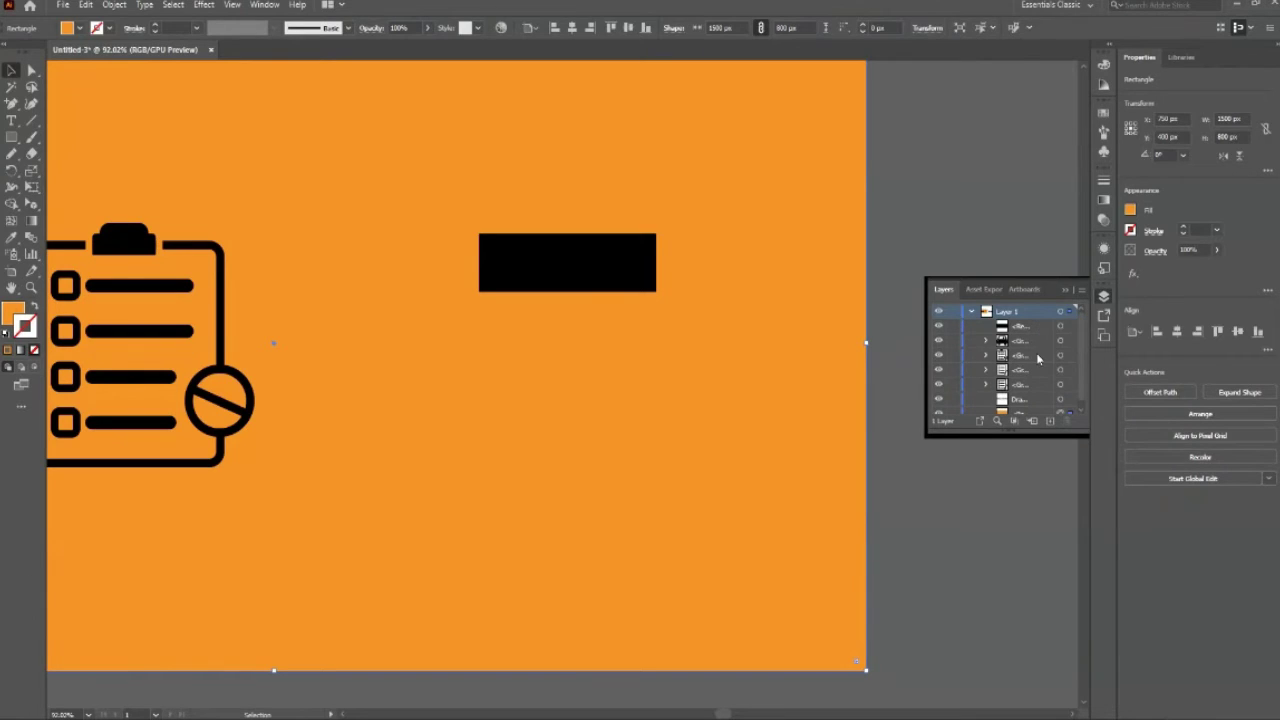
{"action": "scroll", "coordinate": [1040, 360], "scroll_direction": "down", "scroll_amount": 1}
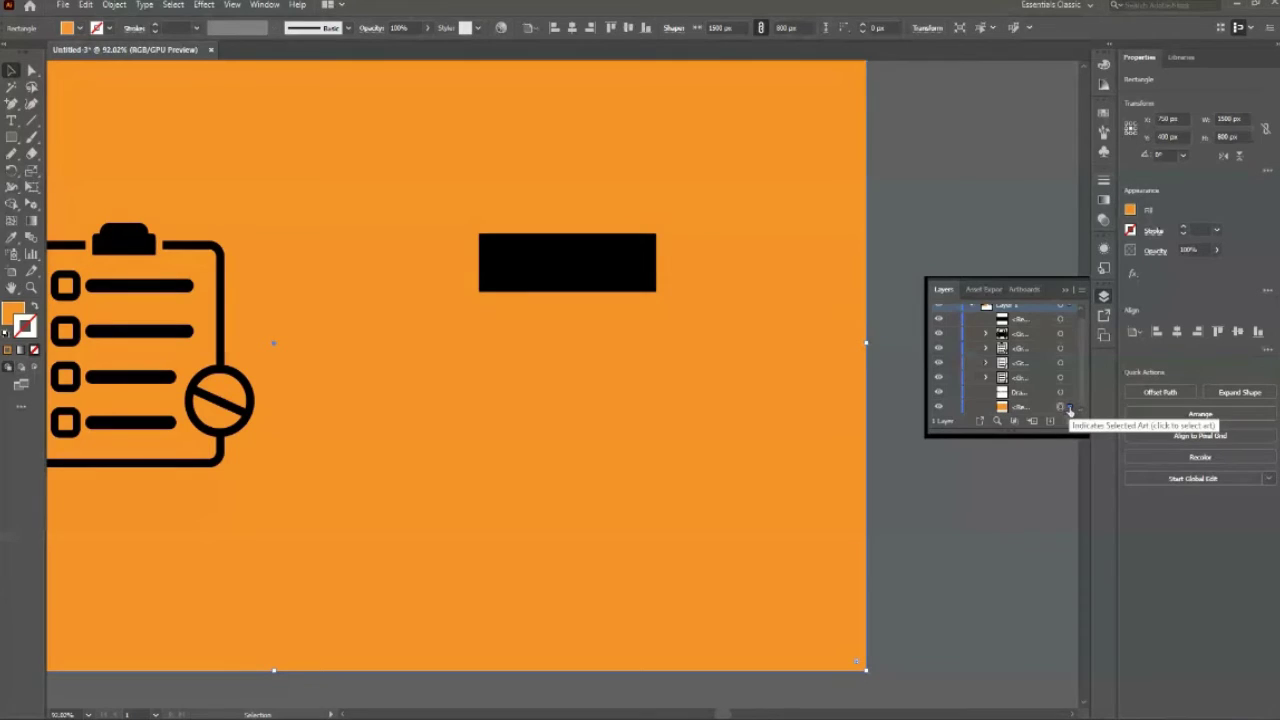
{"action": "left_click", "coordinate": [953, 410]}
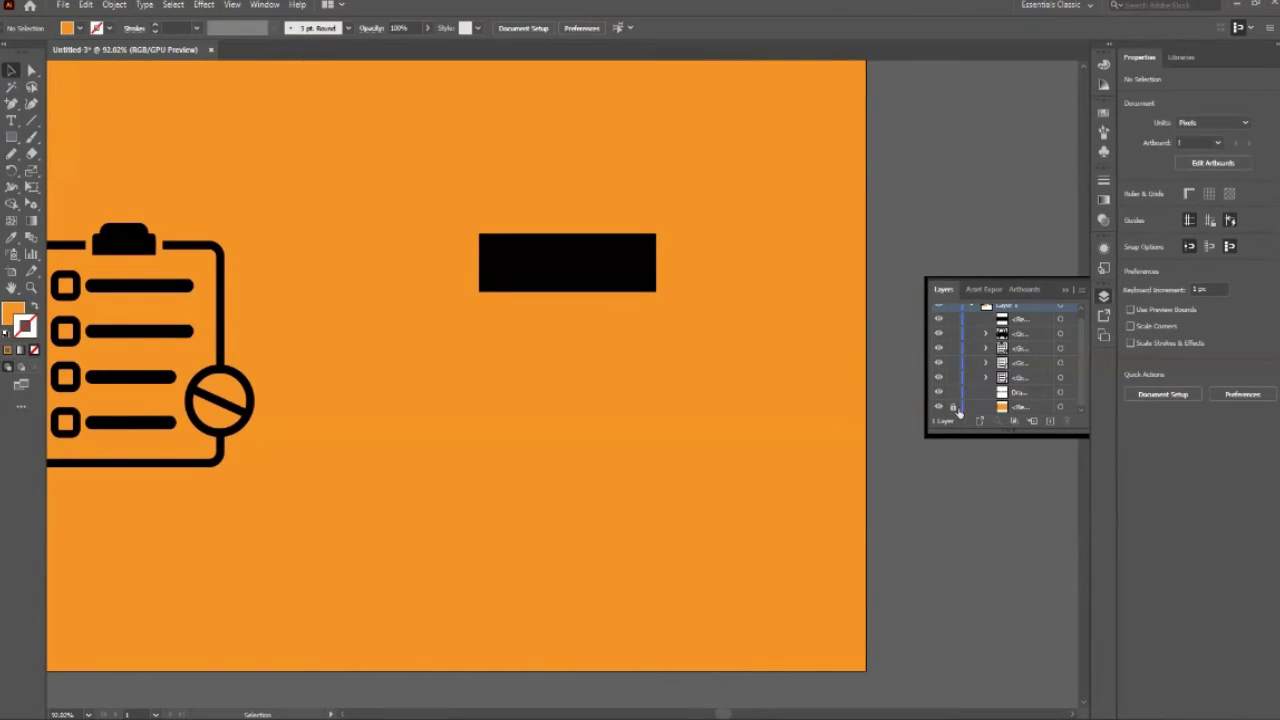
{"action": "left_click", "coordinate": [958, 412]}
{"action": "left_click", "coordinate": [586, 457]}
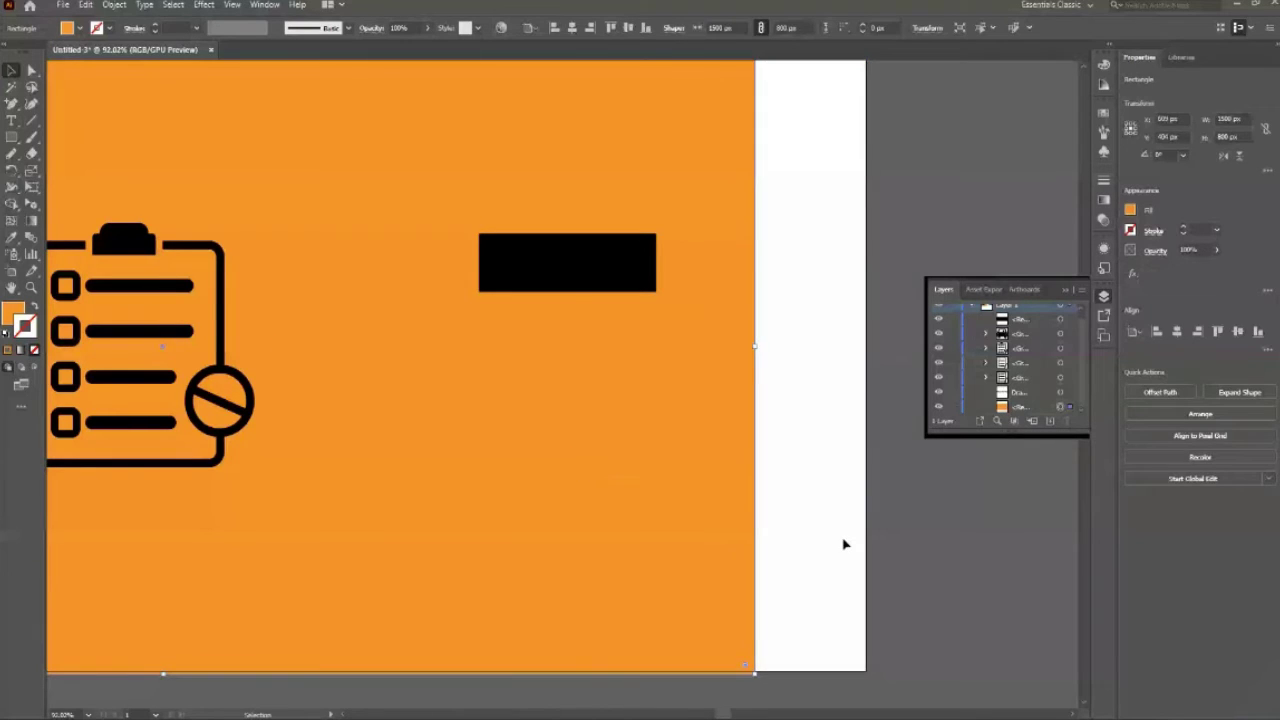
{"action": "left_click", "coordinate": [232, 430]}
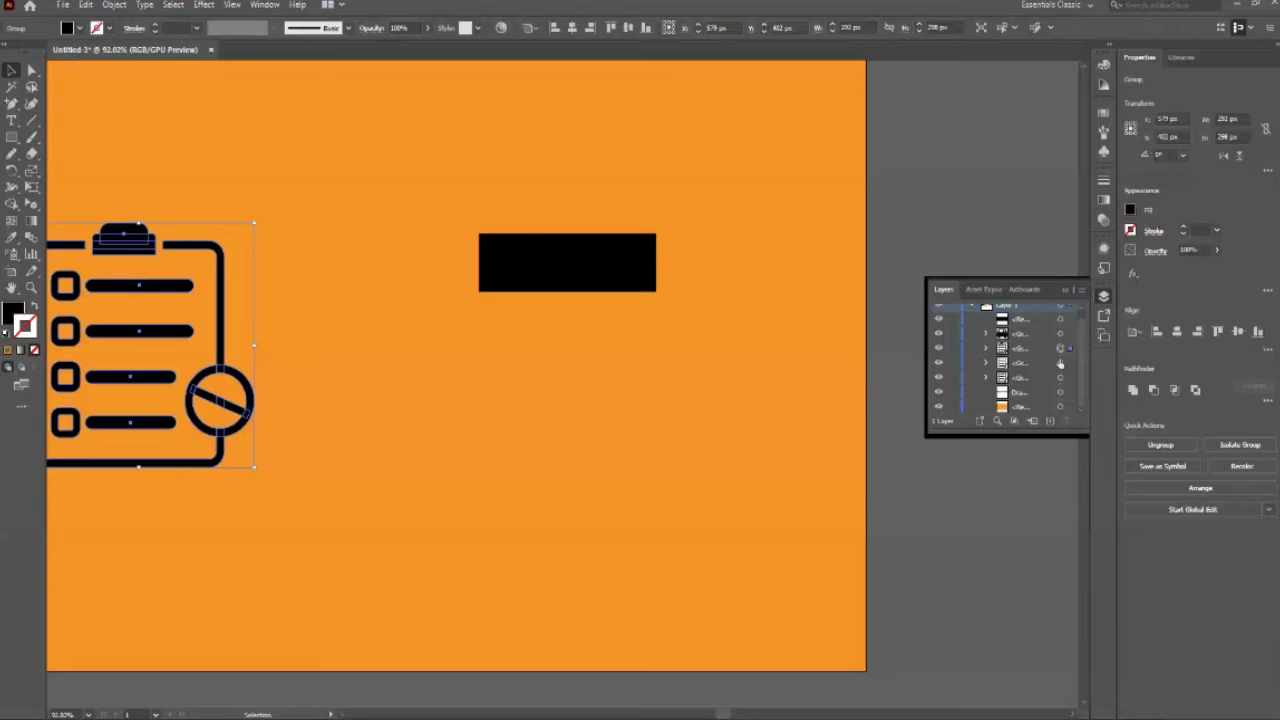
Step: Lock the clipboard icon's sublayer, toggling its visibility, then select the black rectangle
{"action": "left_click", "coordinate": [955, 350]}
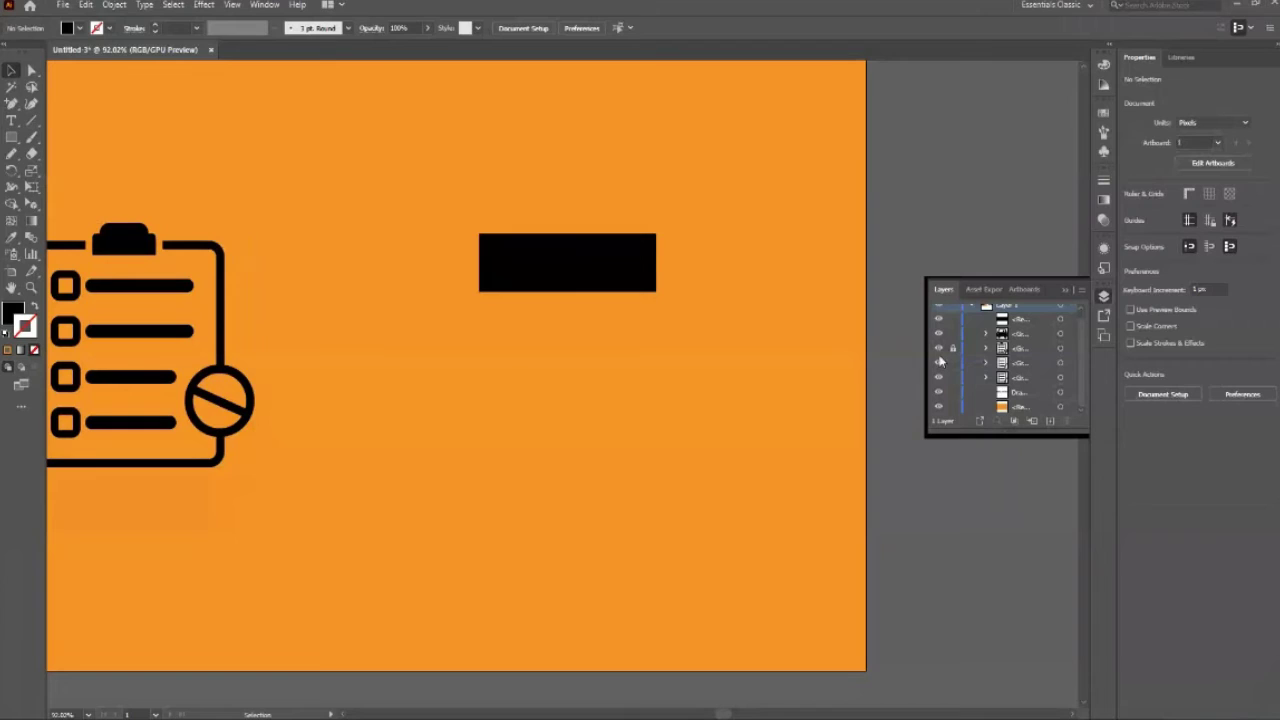
{"action": "left_click", "coordinate": [939, 348]}
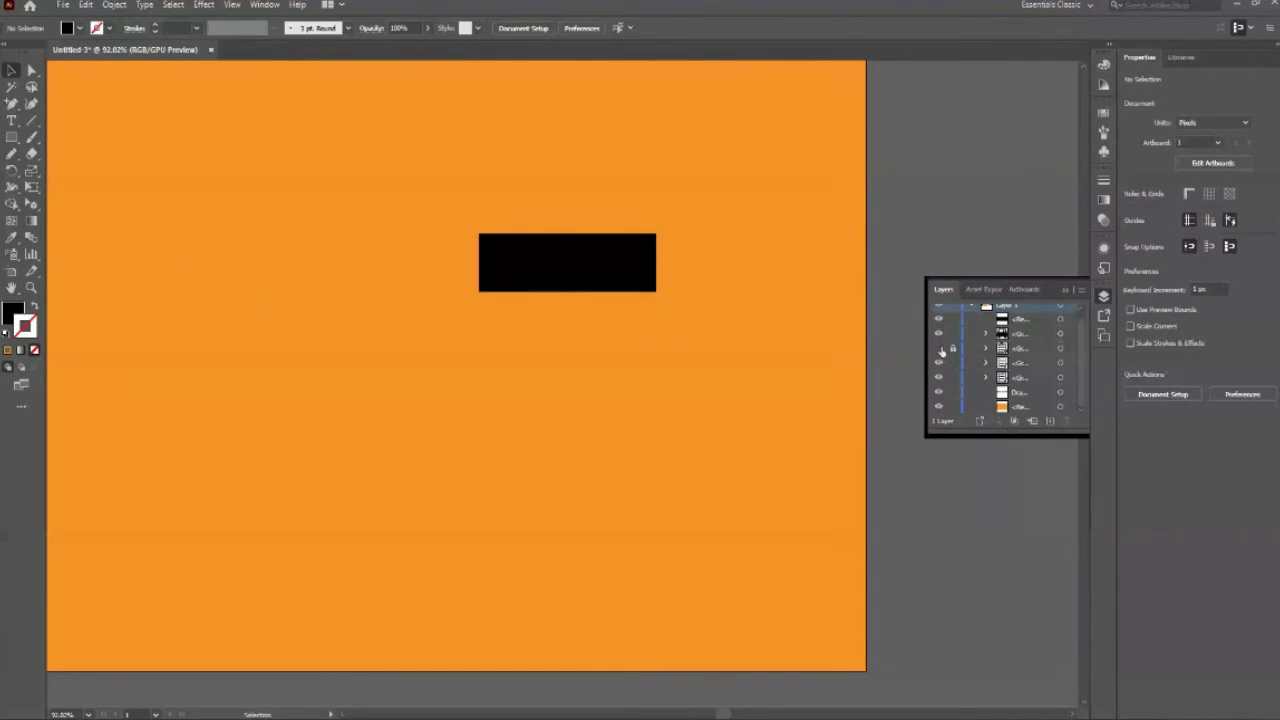
{"action": "left_click", "coordinate": [939, 348]}
{"action": "left_click", "coordinate": [939, 348]}
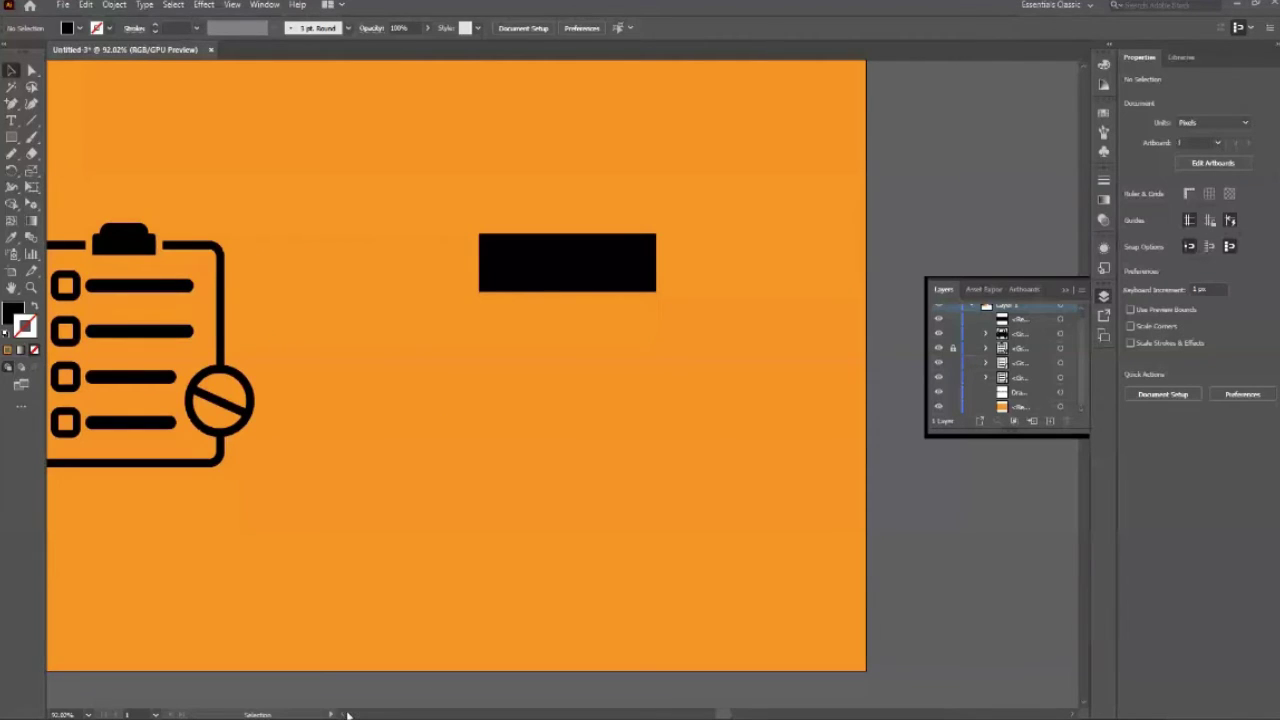
{"action": "scroll", "coordinate": [309, 500], "scroll_direction": "left", "scroll_amount": 2}
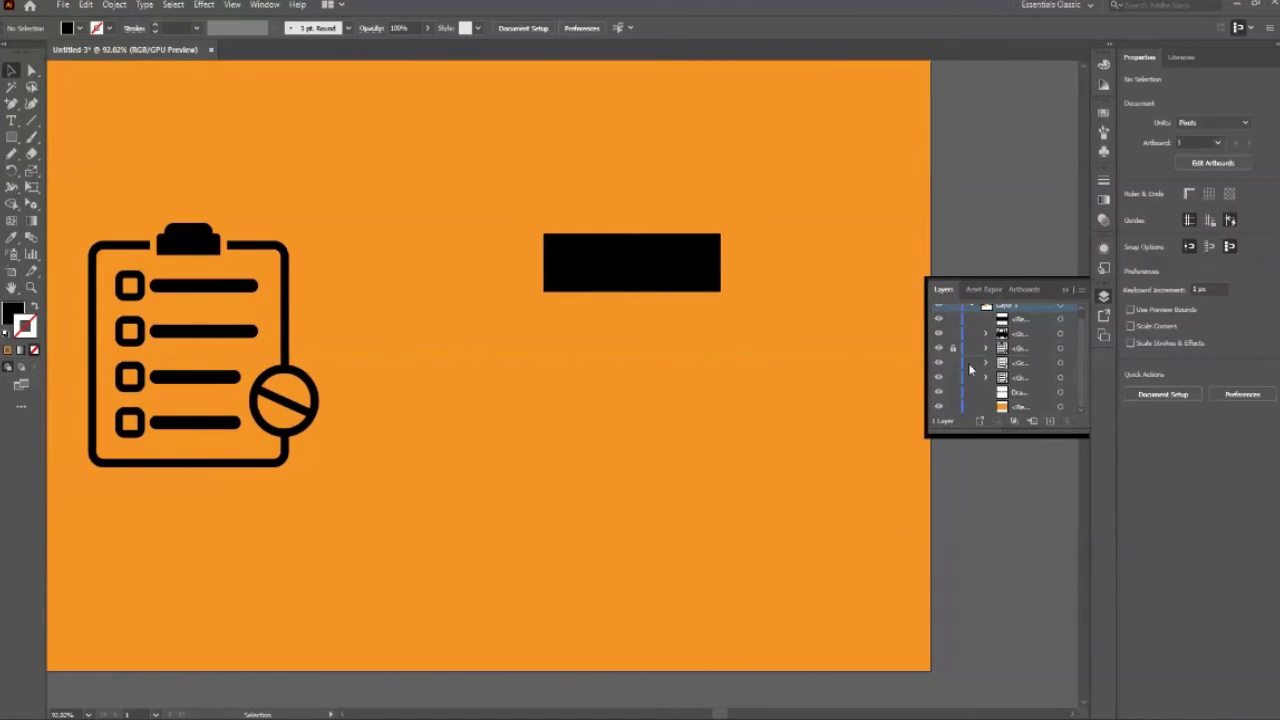
{"action": "left_click", "coordinate": [938, 349]}
{"action": "left_click", "coordinate": [952, 349]}
{"action": "left_click", "coordinate": [938, 348]}
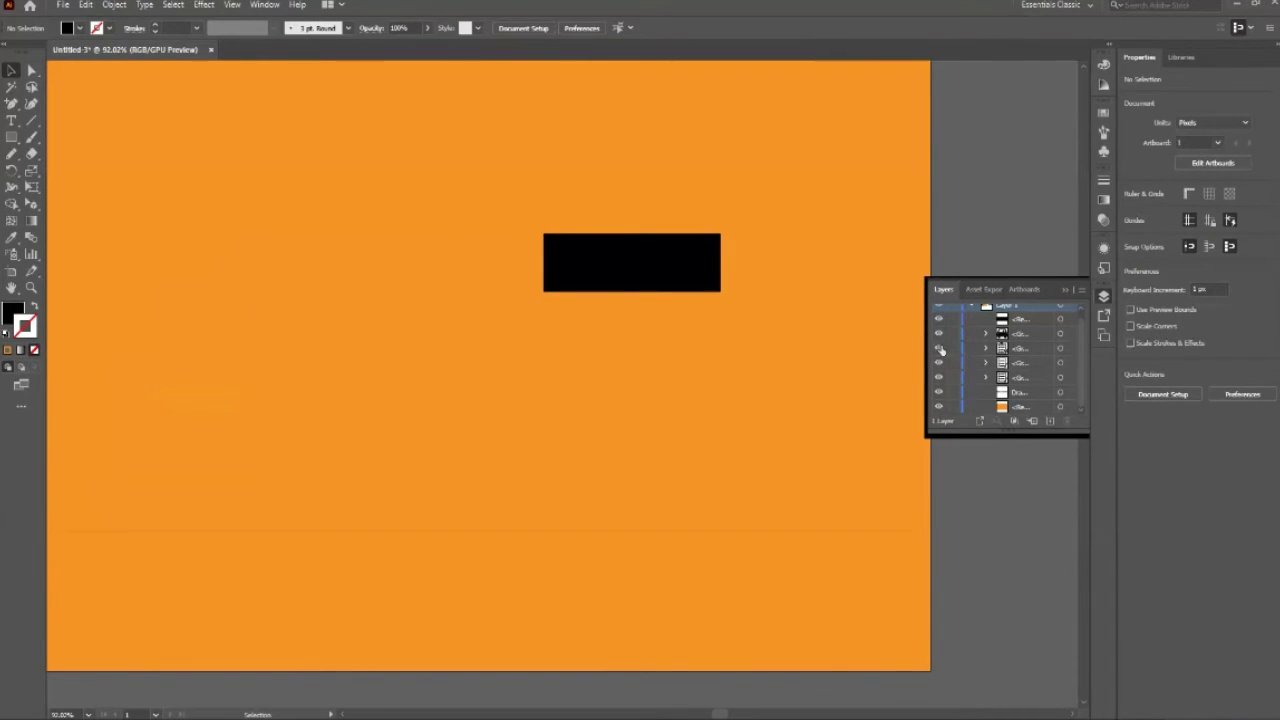
{"action": "left_click", "coordinate": [953, 348]}
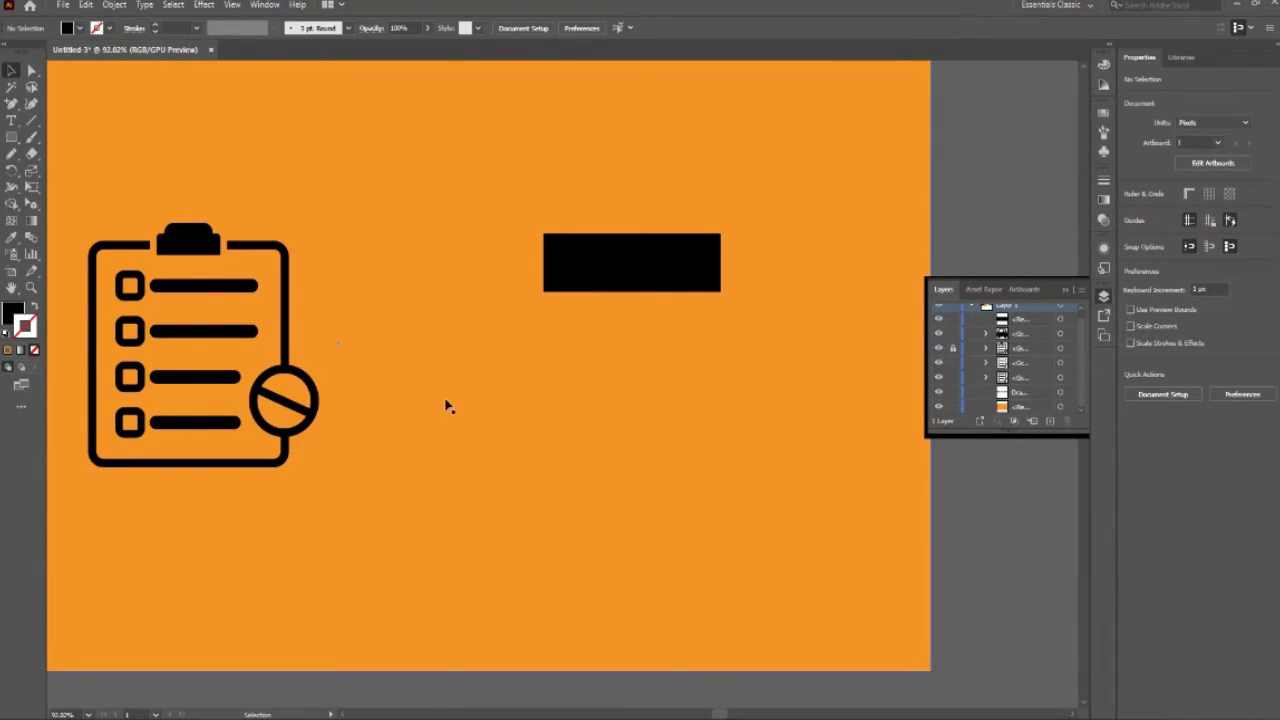
{"action": "left_click", "coordinate": [637, 266]}
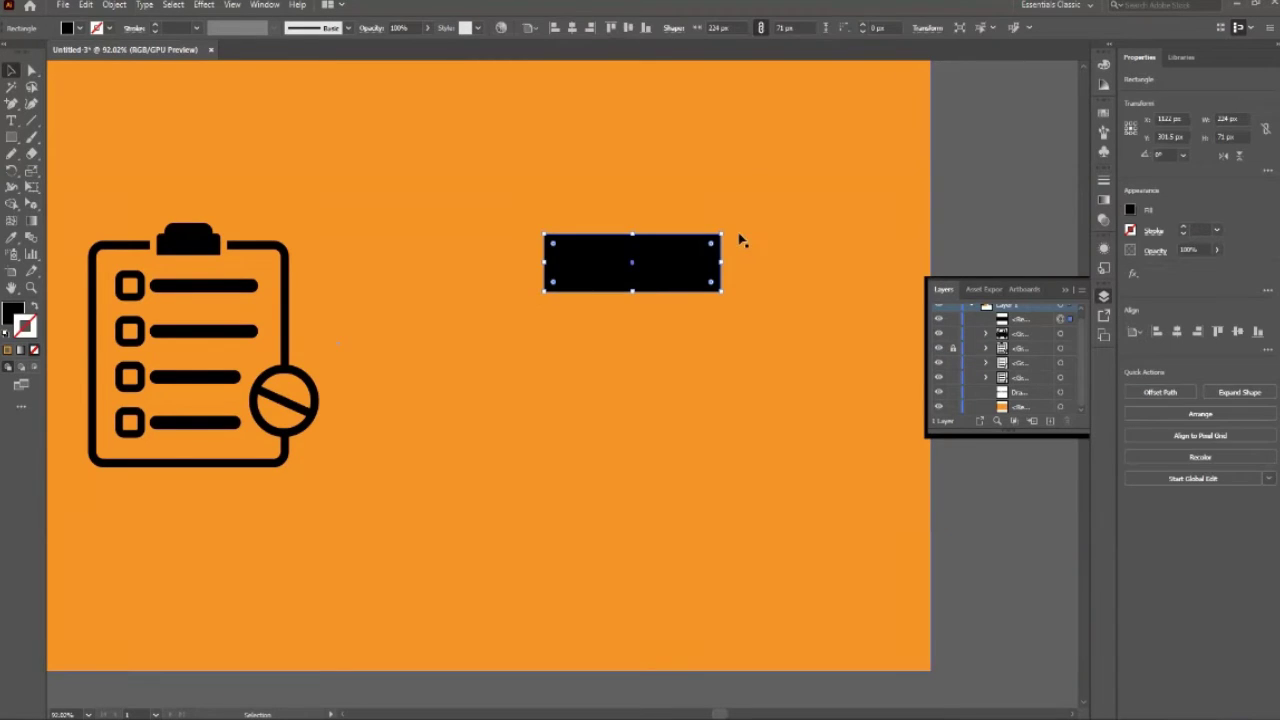
Step: Rotate the black rectangle to a diagonal tilt
{"action": "left_click_drag", "start_coordinate": [730, 238], "coordinate": [737, 291]}
{"action": "left_click", "coordinate": [663, 157]}
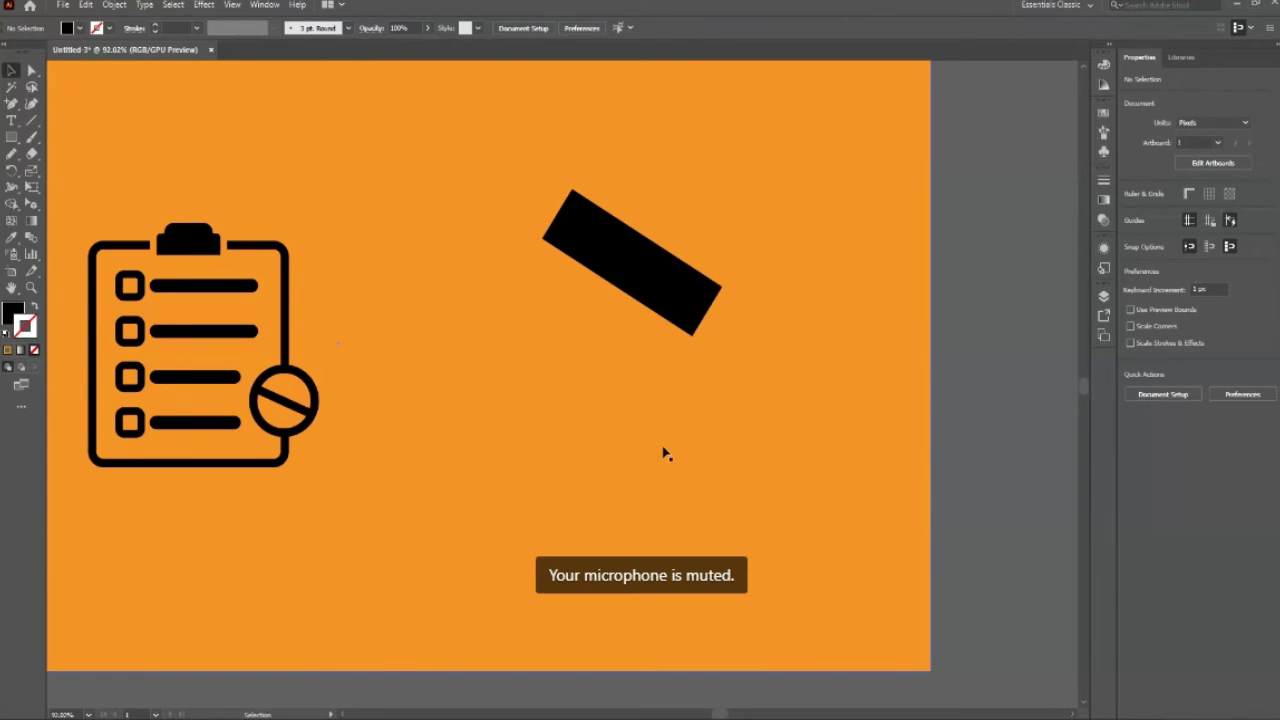
{"action": "left_click", "coordinate": [689, 308]}
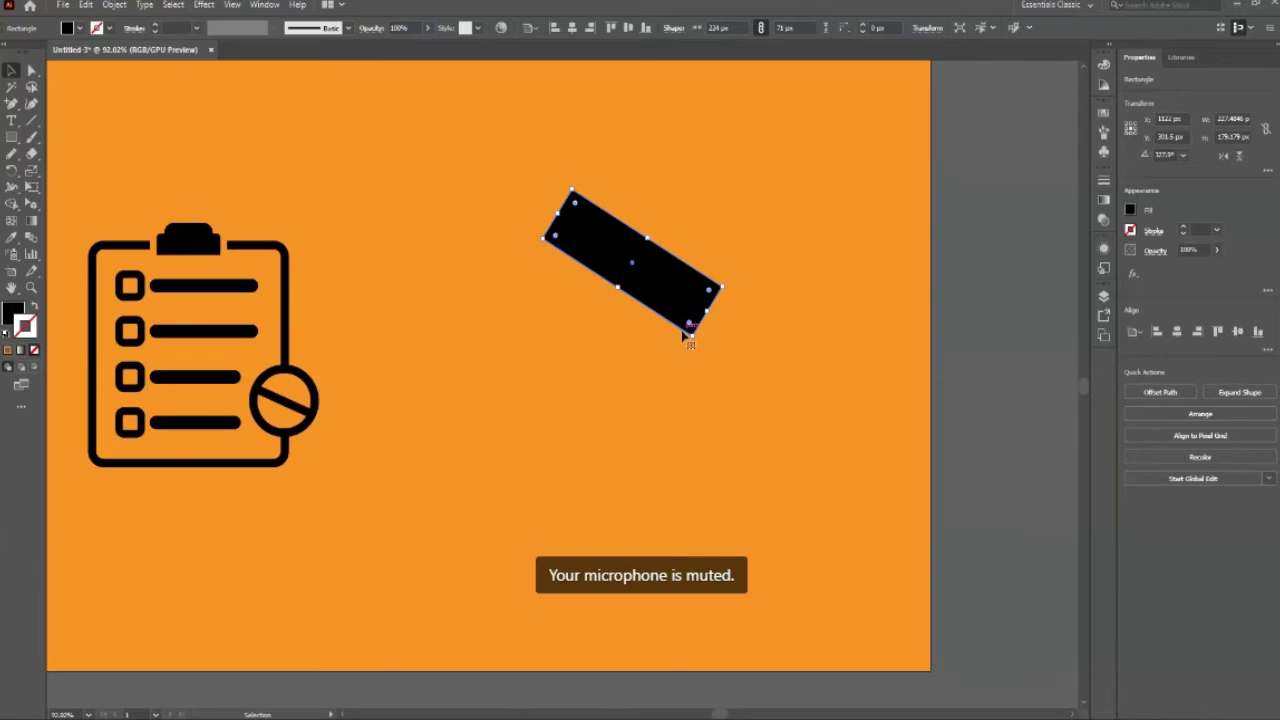
Step: Pull the rectangle's lower-right anchor up-left with Direct Selection to form a slanted blade
{"action": "key", "text": "a"}
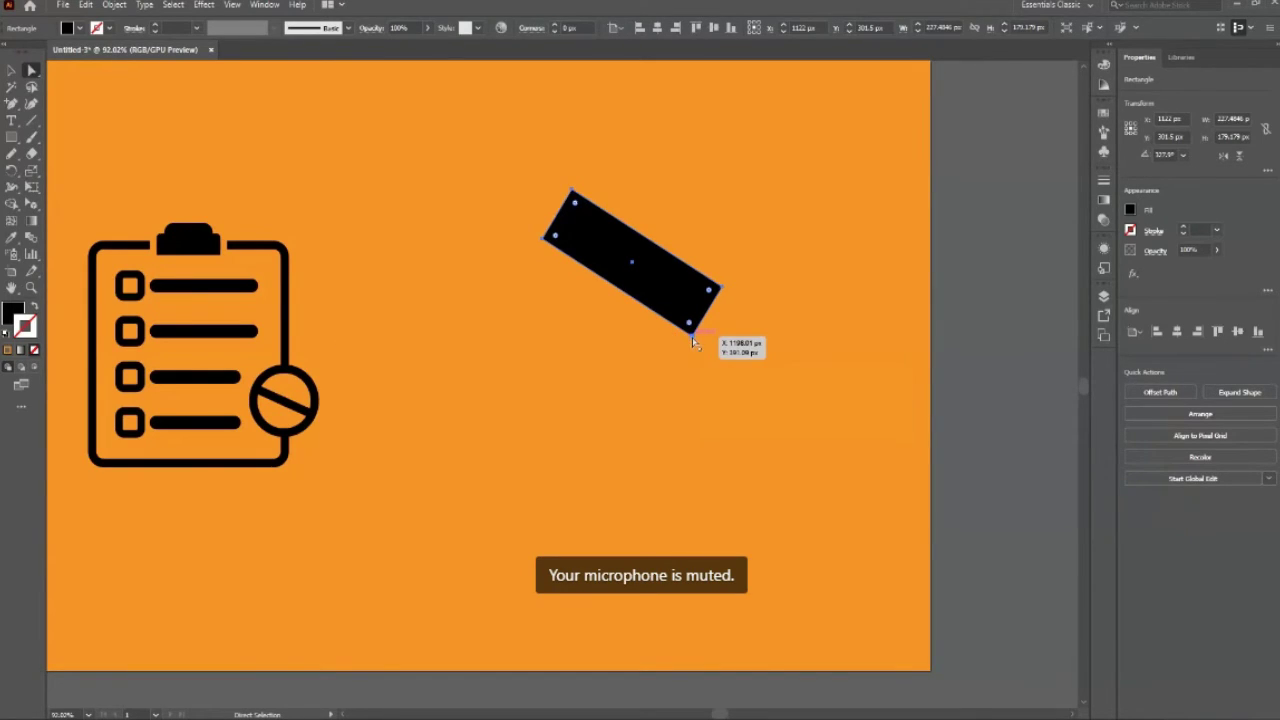
{"action": "left_click_drag", "start_coordinate": [697, 341], "coordinate": [679, 345]}
{"action": "key", "text": "ctrl+z"}
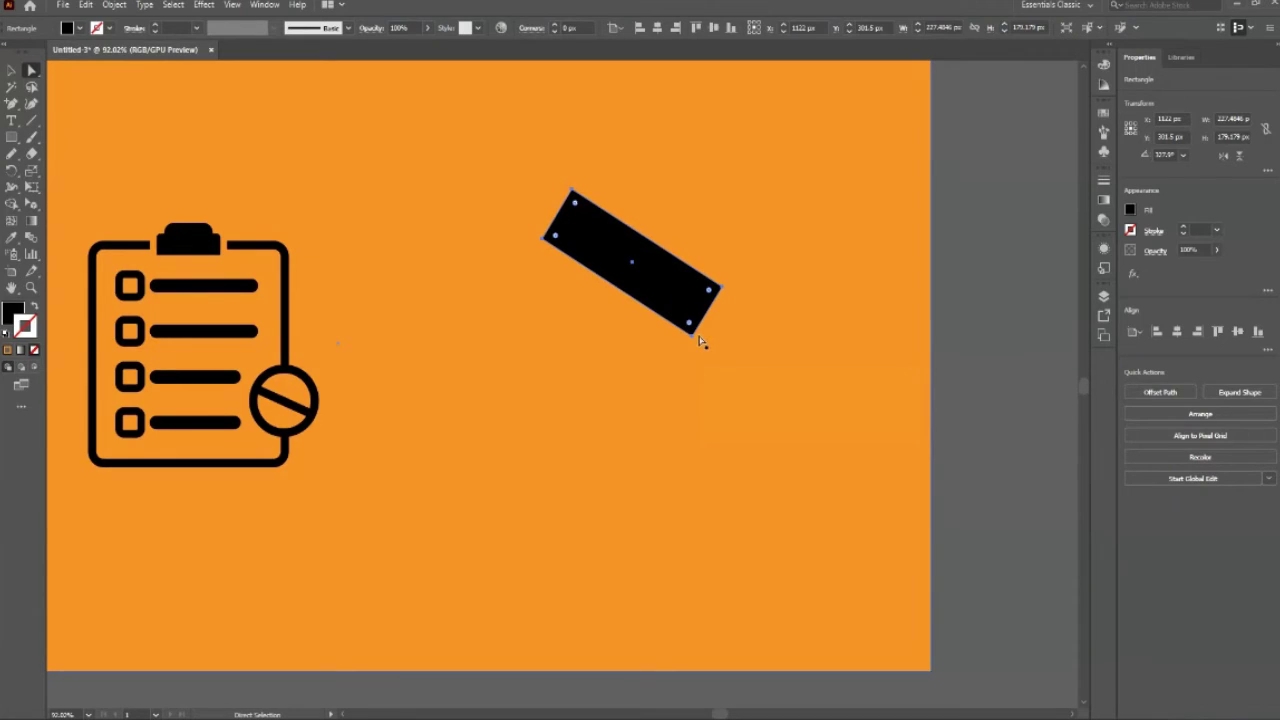
{"action": "left_click", "coordinate": [690, 343]}
{"action": "left_click_drag", "start_coordinate": [690, 343], "coordinate": [663, 318]}
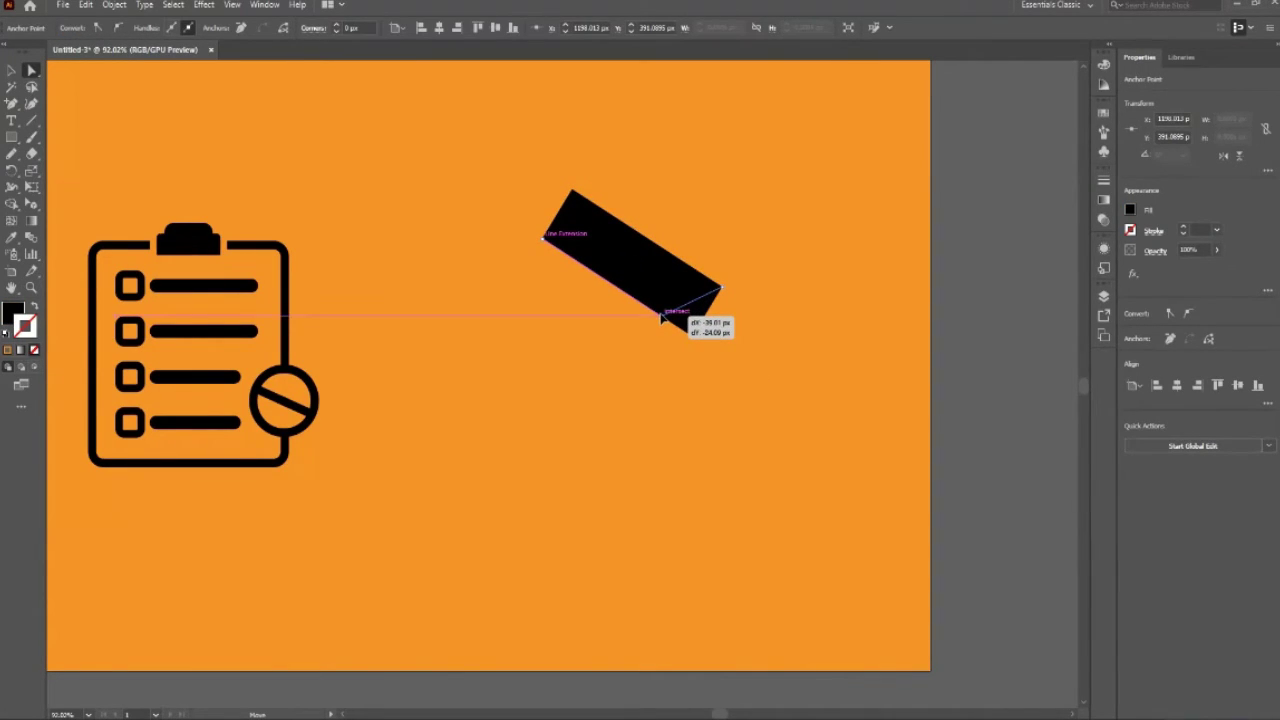
{"action": "left_click_drag", "start_coordinate": [663, 318], "coordinate": [658, 310]}
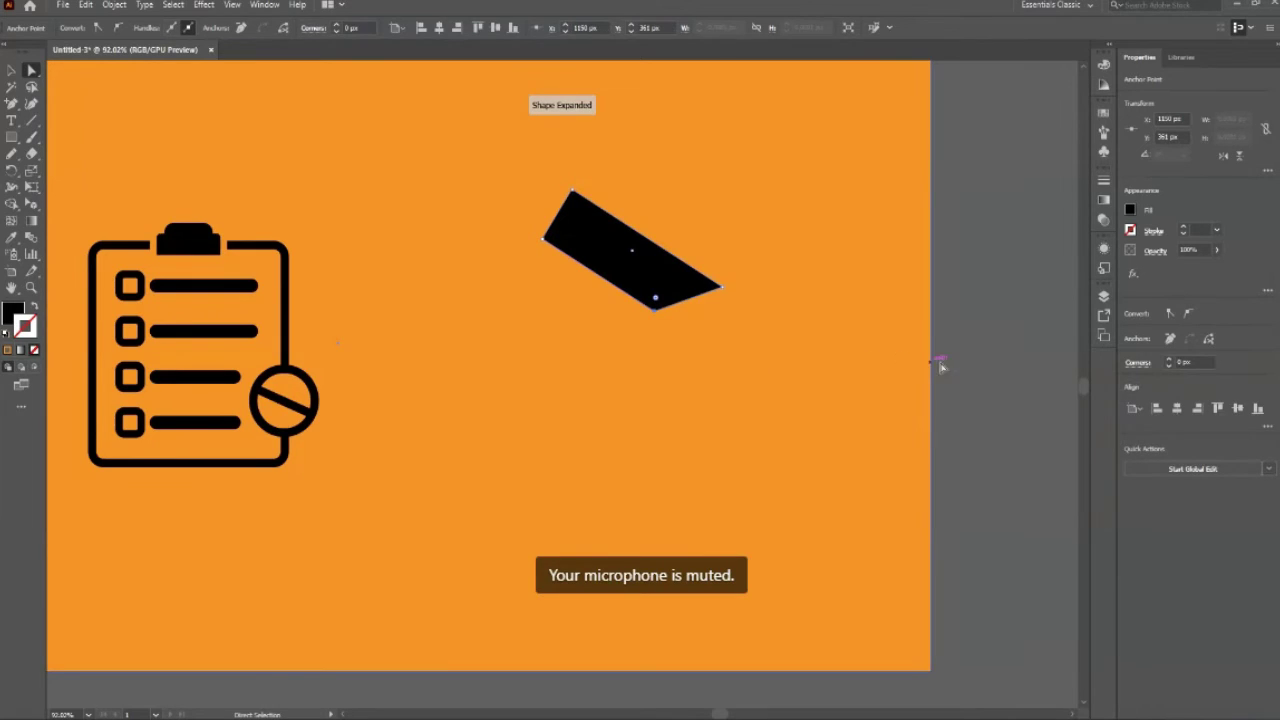
{"action": "key", "text": "v"}
{"action": "left_click", "coordinate": [691, 423]}
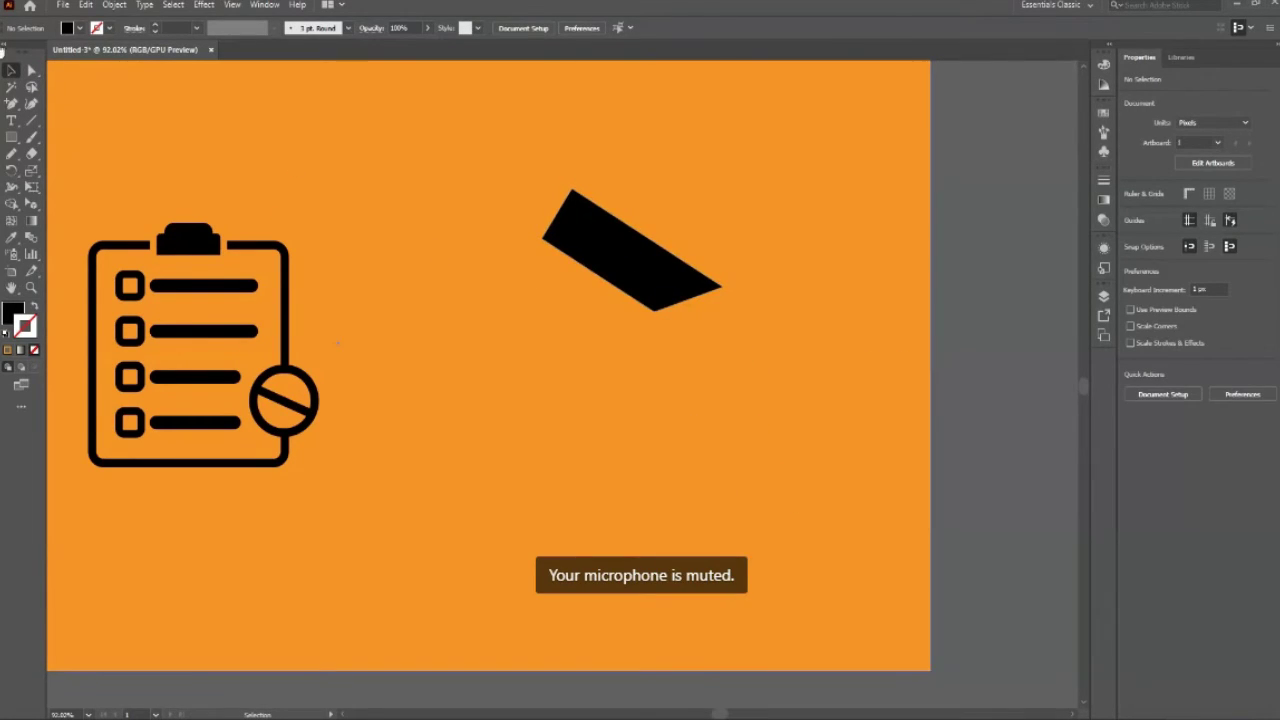
Step: Duplicate the blade shape, placing the copy down and to the left
{"action": "left_click", "coordinate": [650, 258]}
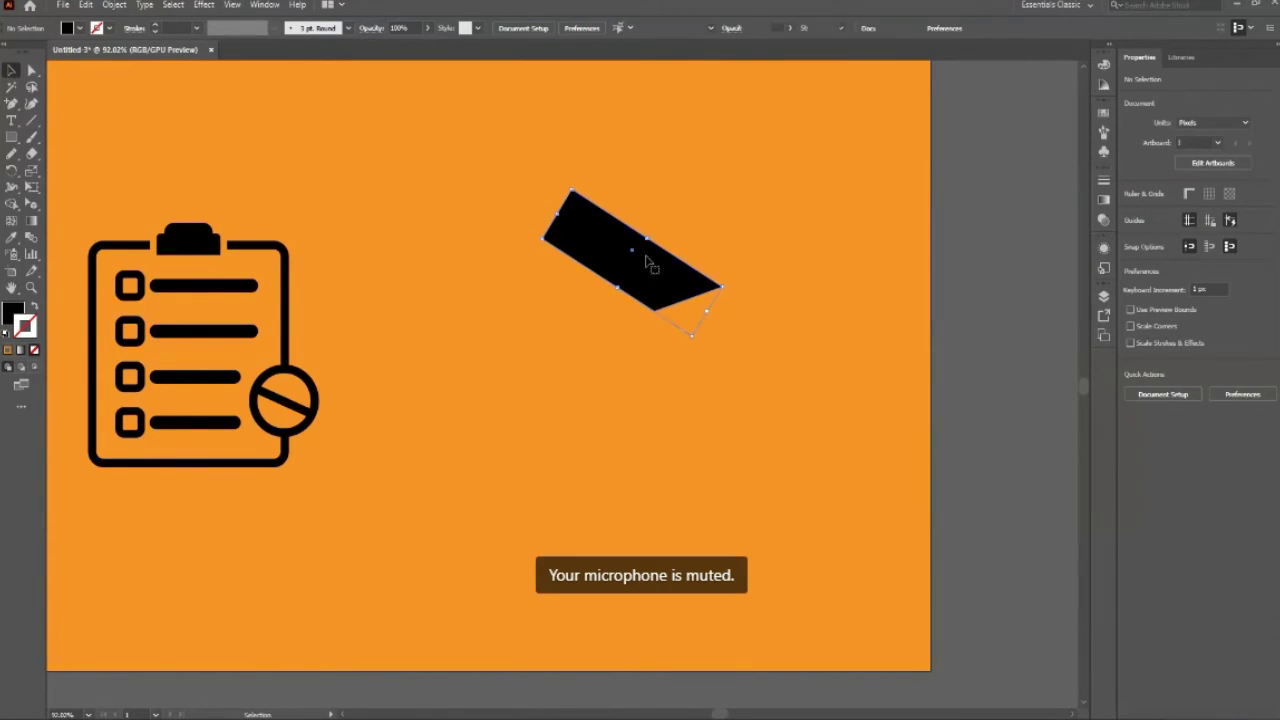
{"action": "mouse_move", "coordinate": [663, 280]}
{"action": "left_mouse_down"}
{"action": "mouse_move", "coordinate": [637, 340]}
{"action": "mouse_move", "coordinate": [612, 312]}
{"action": "left_mouse_up"}
{"action": "left_click", "coordinate": [984, 415]}
{"action": "left_click", "coordinate": [626, 346]}
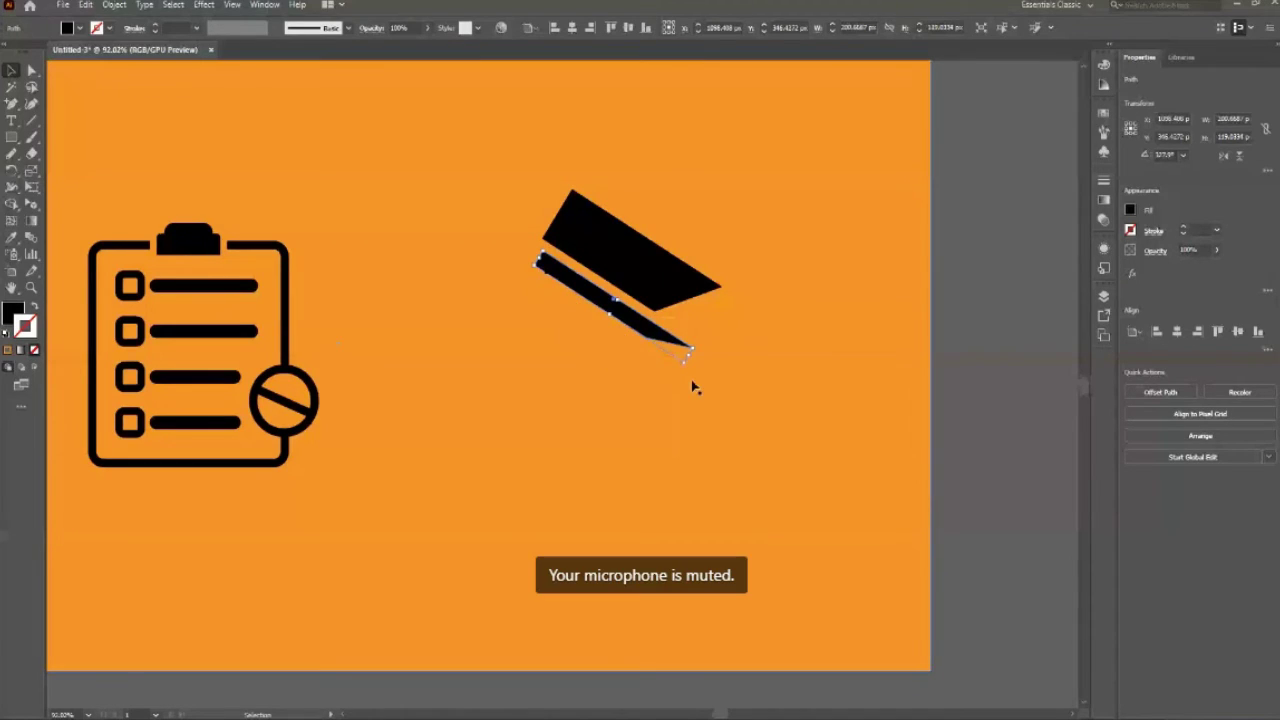
Step: Slim the copy into a thin bar running parallel beneath the blade
{"action": "key", "text": "a"}
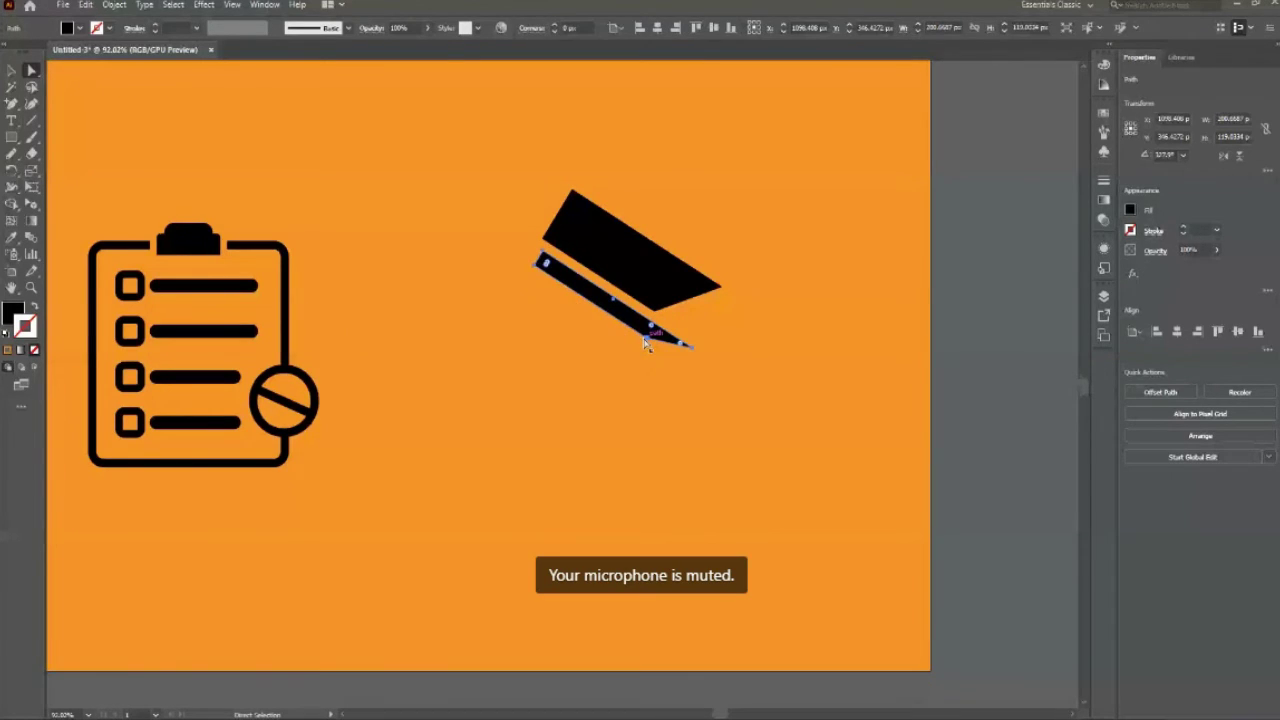
{"action": "left_click_drag", "start_coordinate": [645, 344], "coordinate": [685, 367]}
{"action": "left_click", "coordinate": [647, 342]}
{"action": "left_click", "coordinate": [968, 421]}
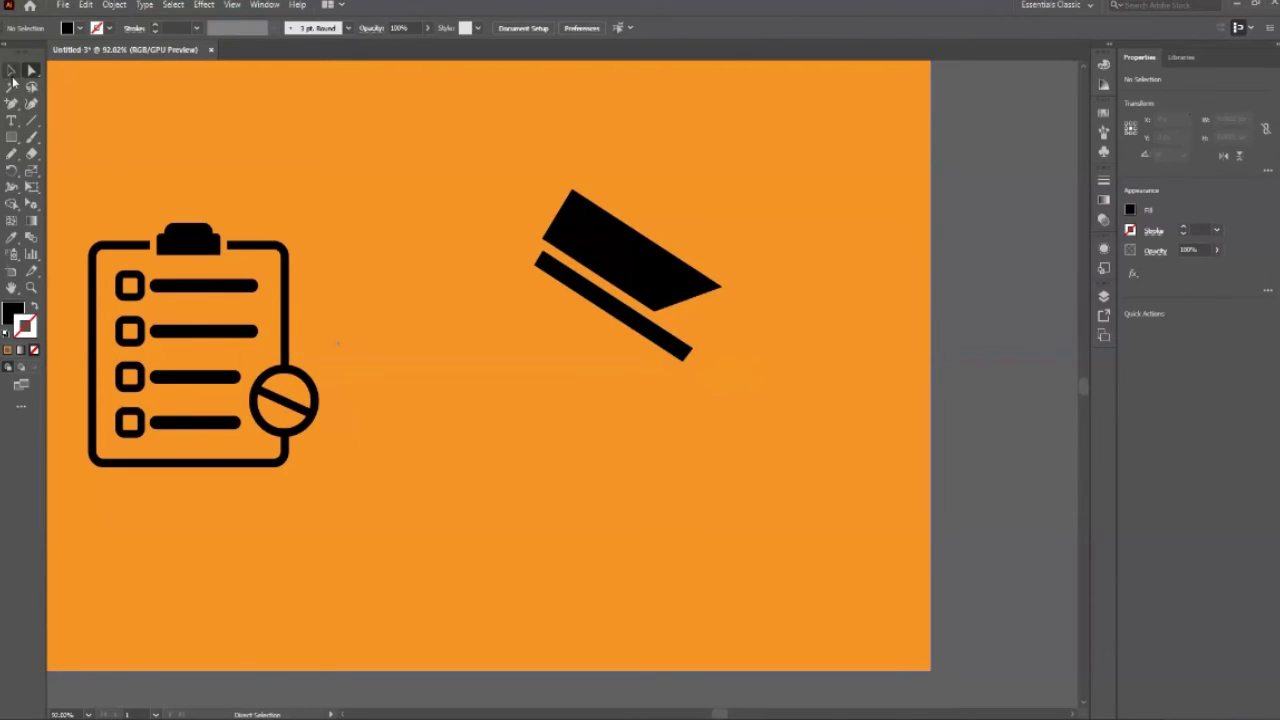
{"action": "left_click", "coordinate": [11, 72]}
{"action": "left_click", "coordinate": [606, 305]}
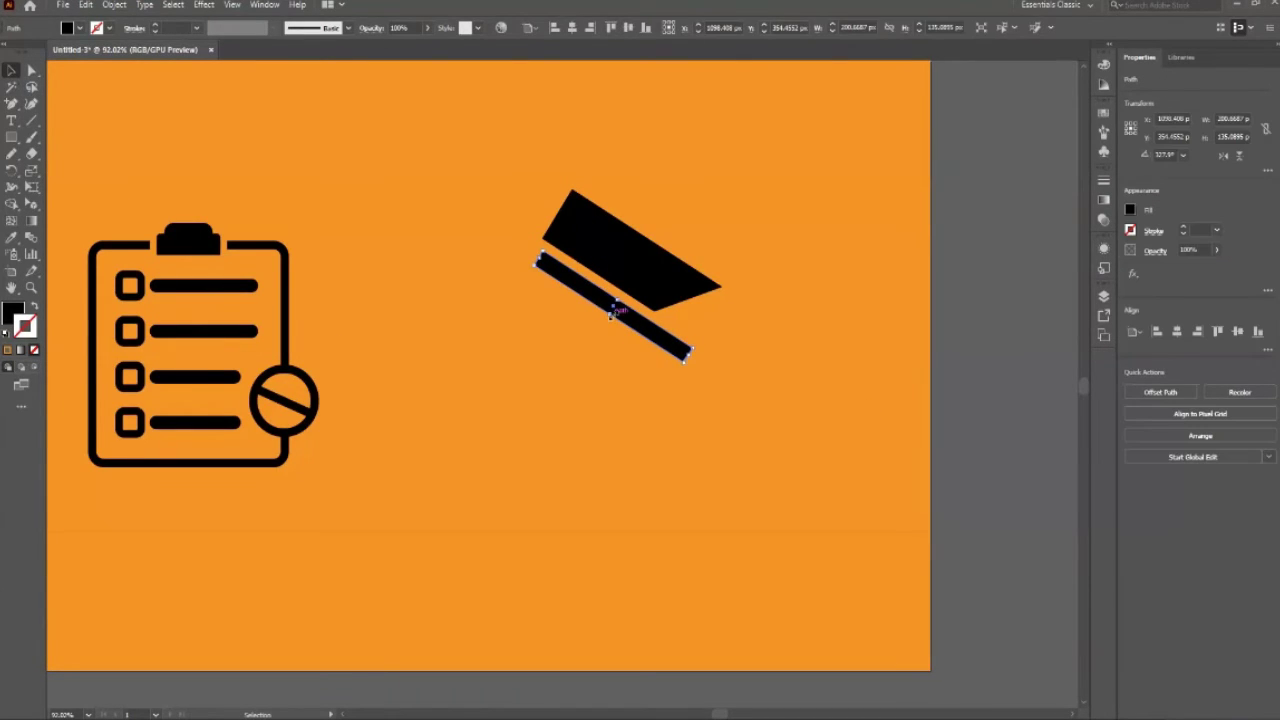
{"action": "left_click_drag", "start_coordinate": [606, 318], "coordinate": [617, 303]}
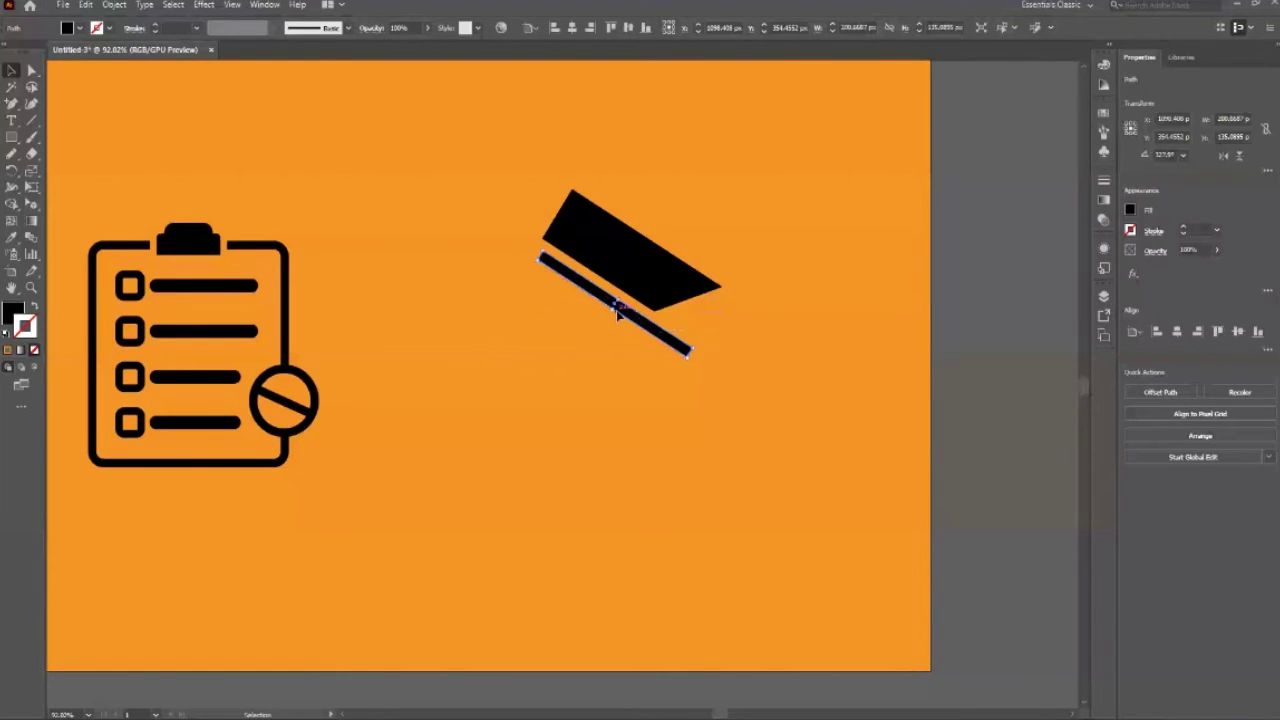
{"action": "left_click", "coordinate": [1000, 445]}
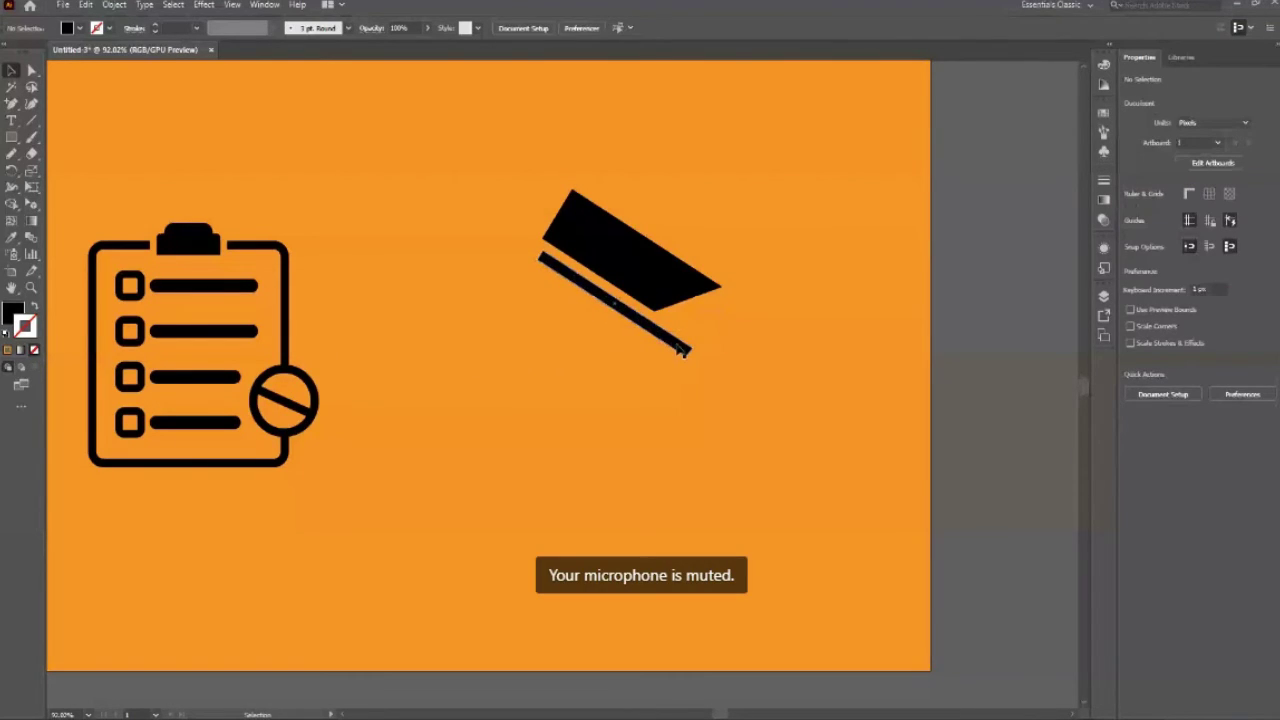
{"action": "left_click", "coordinate": [680, 348]}
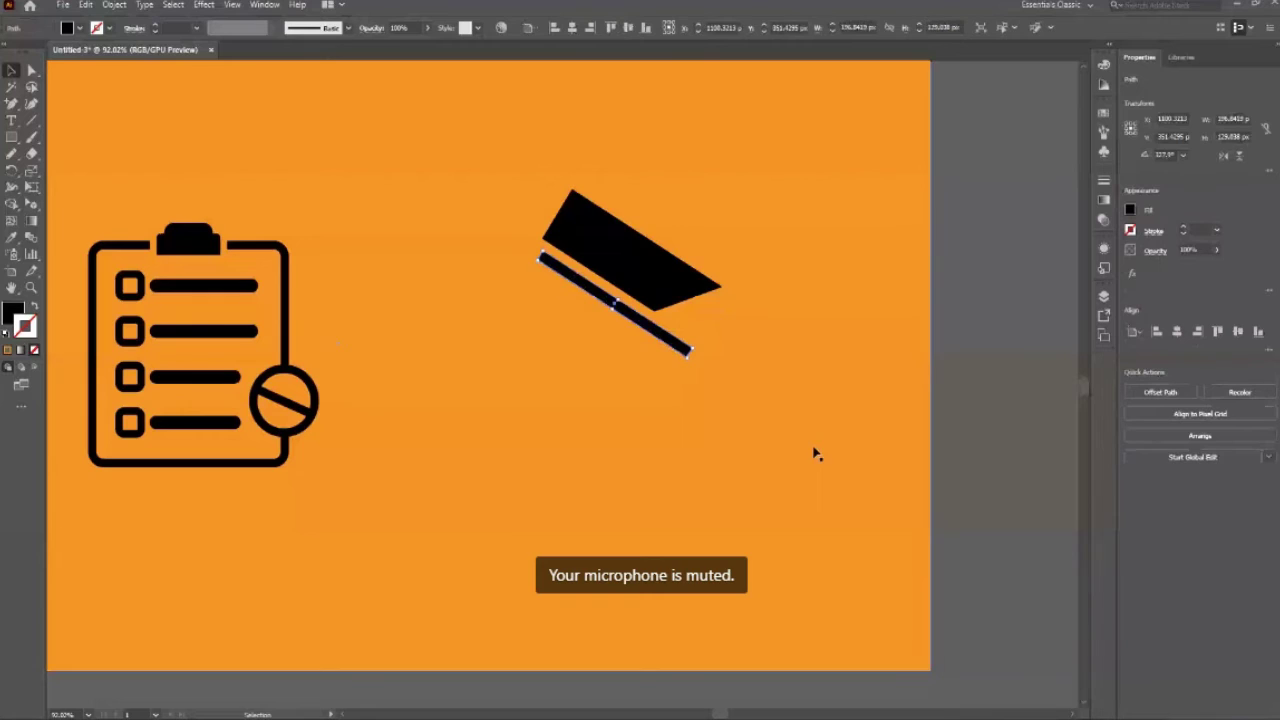
{"action": "left_click", "coordinate": [986, 537]}
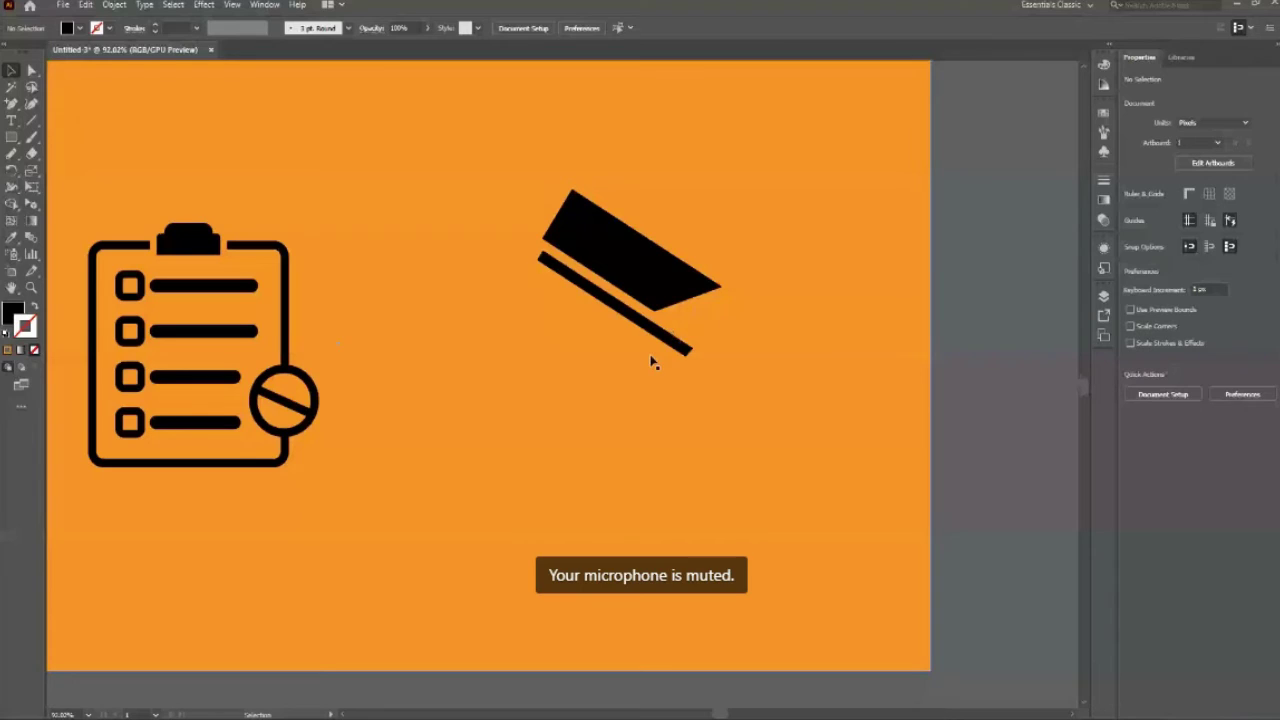
Step: Create a 3-sided black polygon, narrow it and move it onto the bar's end
{"action": "left_click", "coordinate": [11, 139]}
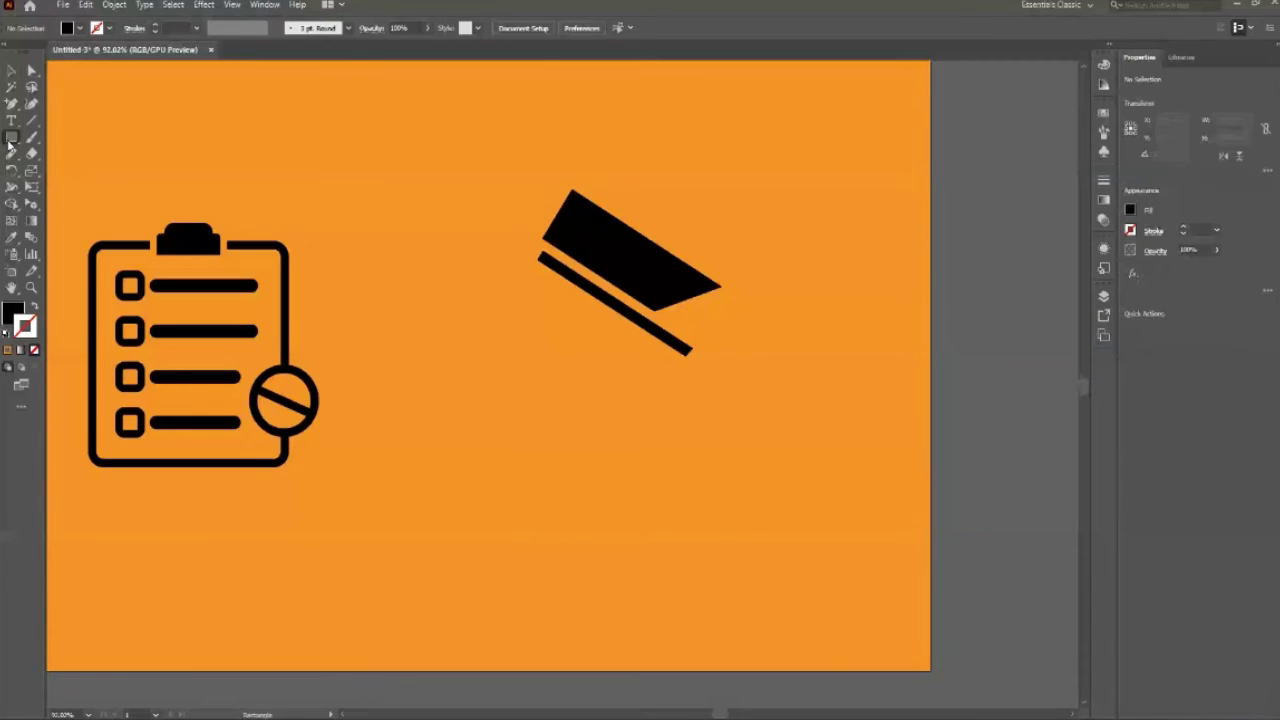
{"action": "left_click", "coordinate": [500, 331]}
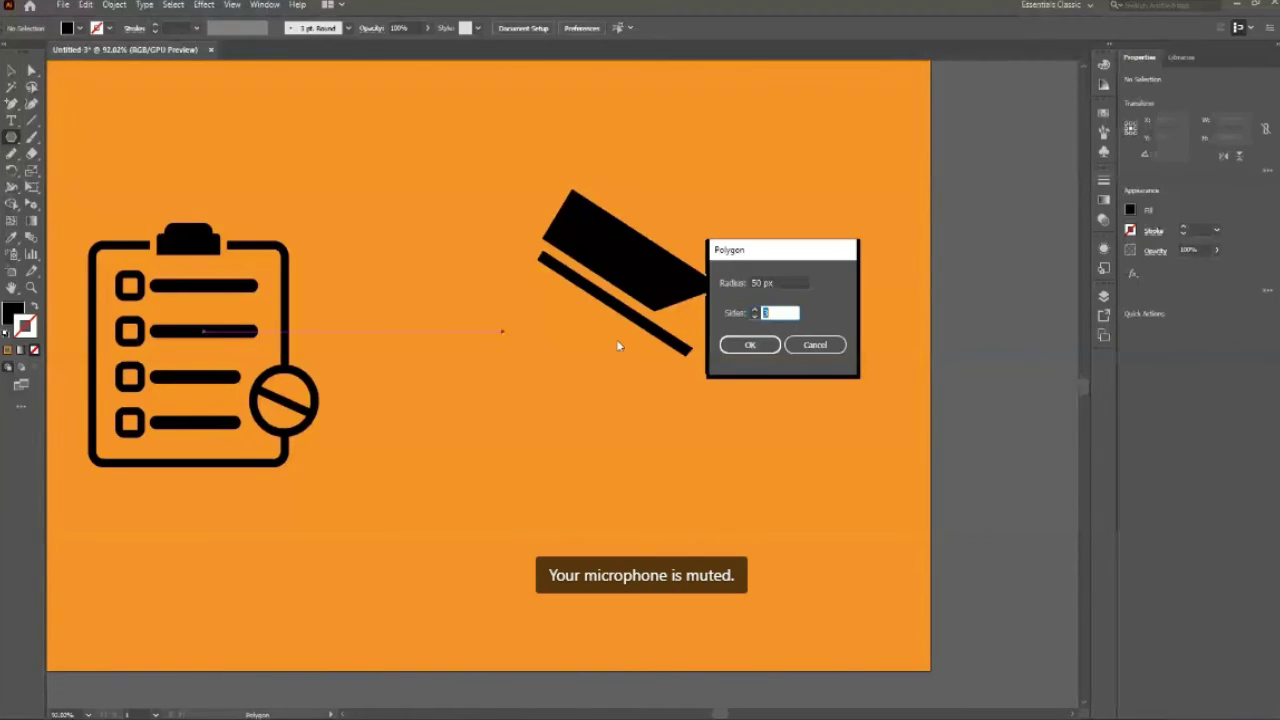
{"action": "left_click", "coordinate": [750, 344]}
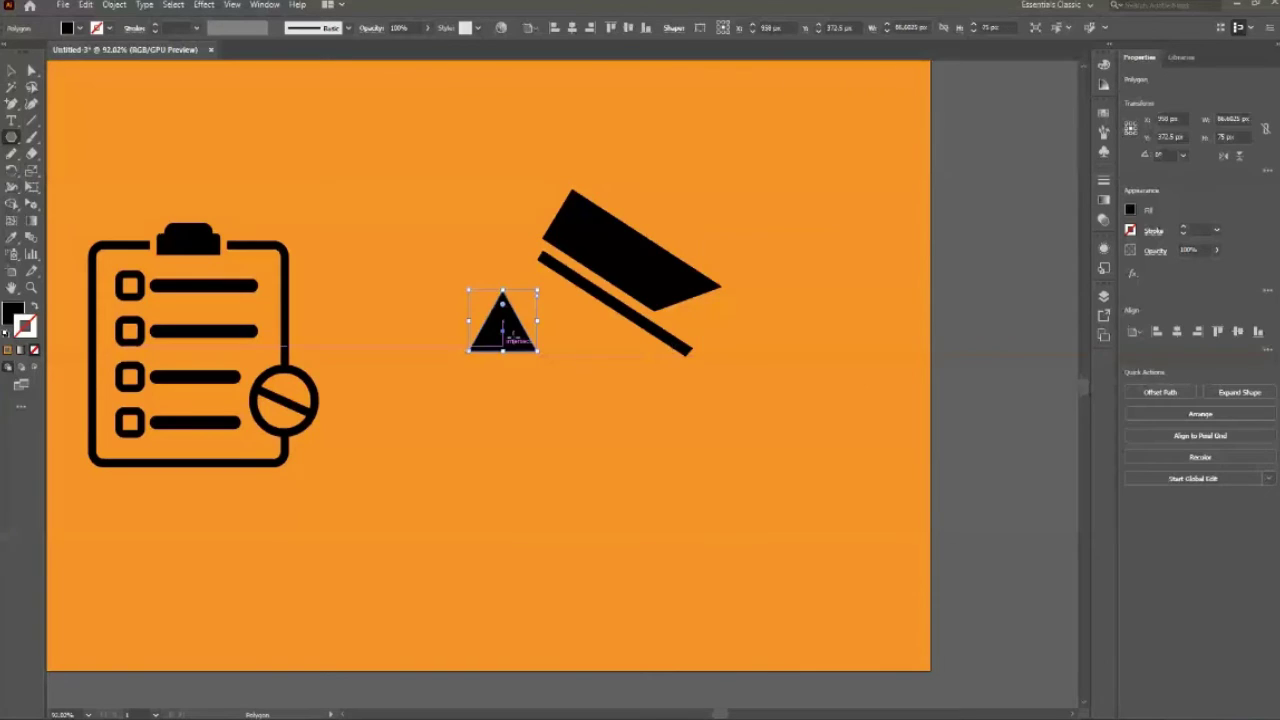
{"action": "key", "text": "v"}
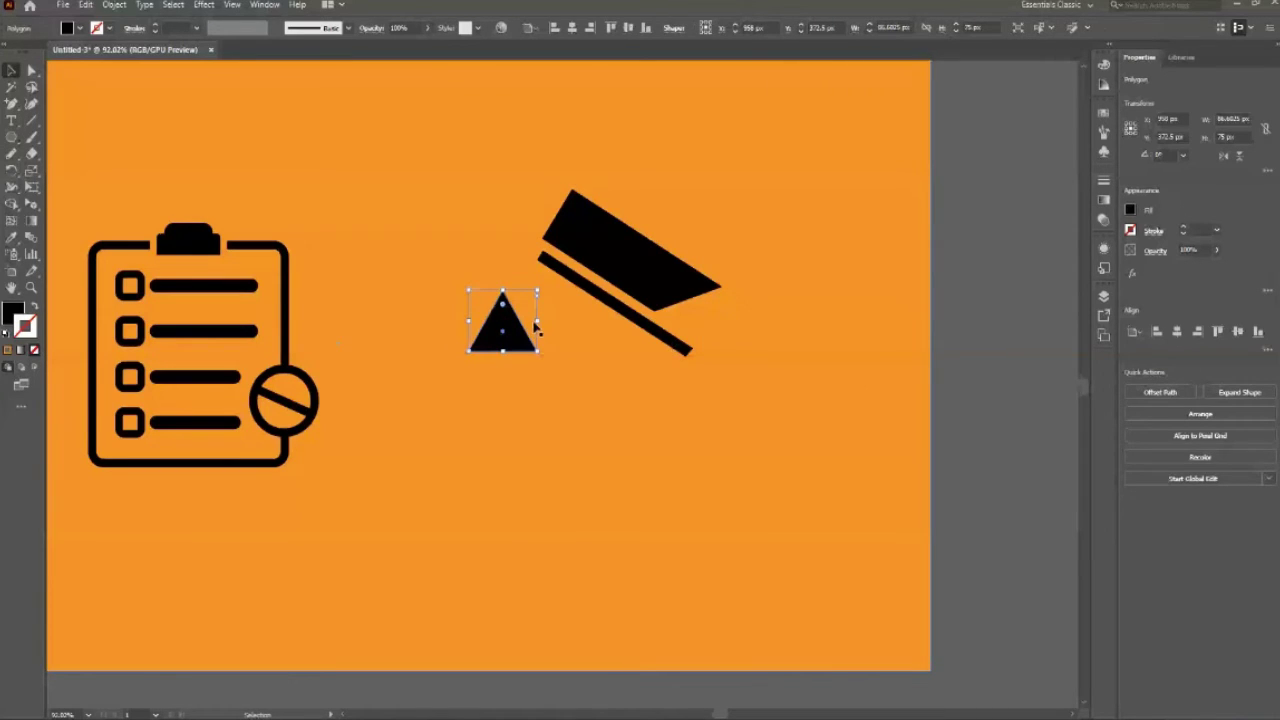
{"action": "mouse_move", "coordinate": [537, 322]}
{"action": "left_mouse_down"}
{"action": "mouse_move", "coordinate": [505, 318]}
{"action": "mouse_move", "coordinate": [658, 351]}
{"action": "mouse_move", "coordinate": [740, 402]}
{"action": "left_mouse_up"}
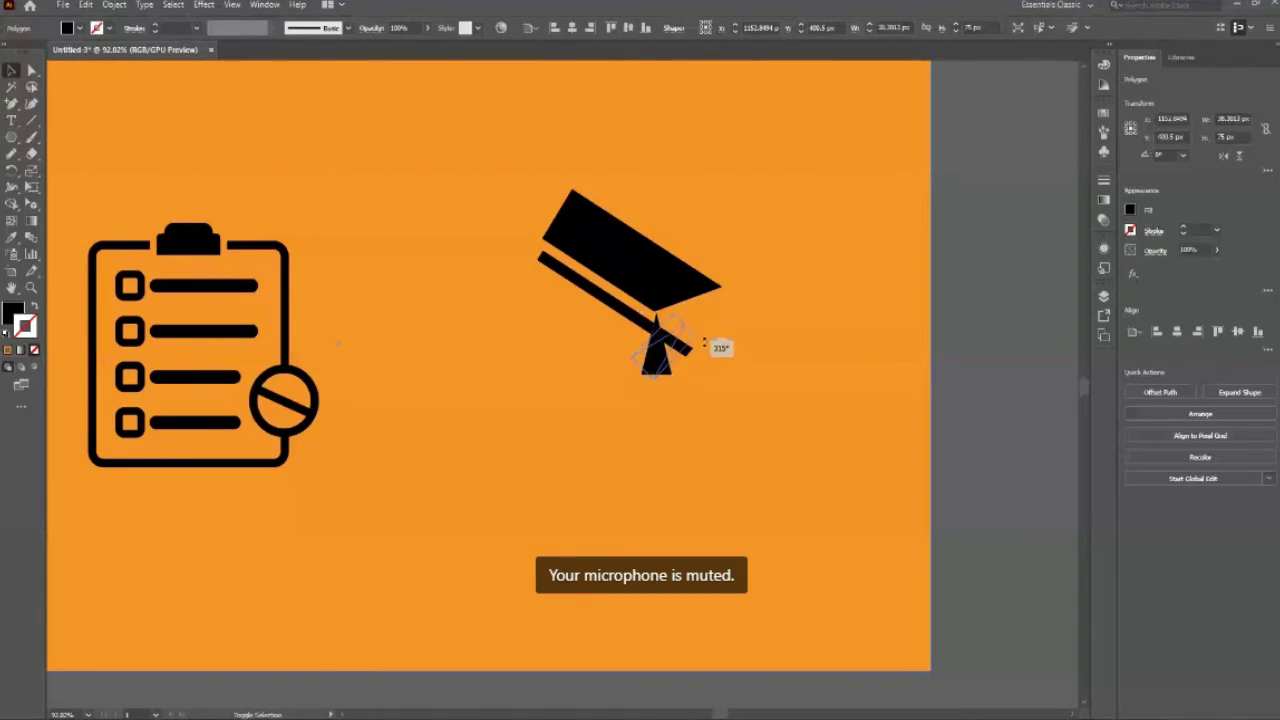
{"action": "left_click_drag", "start_coordinate": [655, 352], "coordinate": [648, 342]}
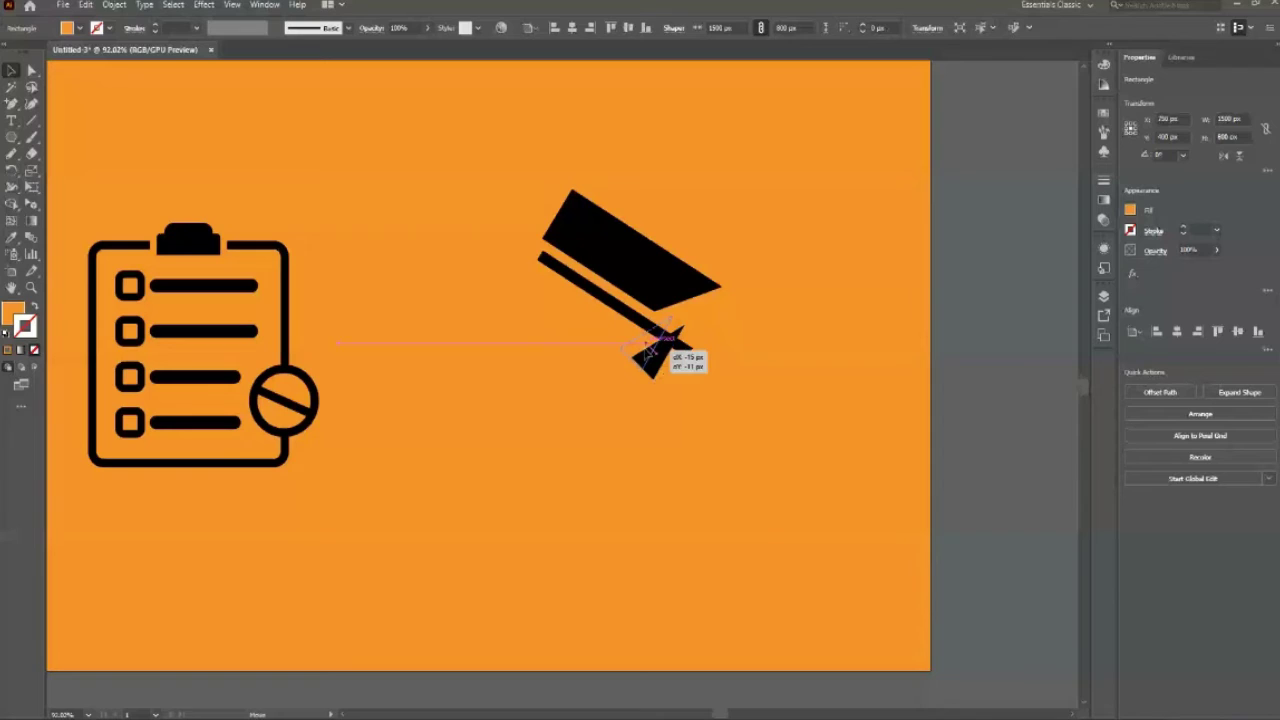
Step: Lock the orange background in the Layers panel and shift the triangle into place
{"action": "left_click", "coordinate": [914, 437]}
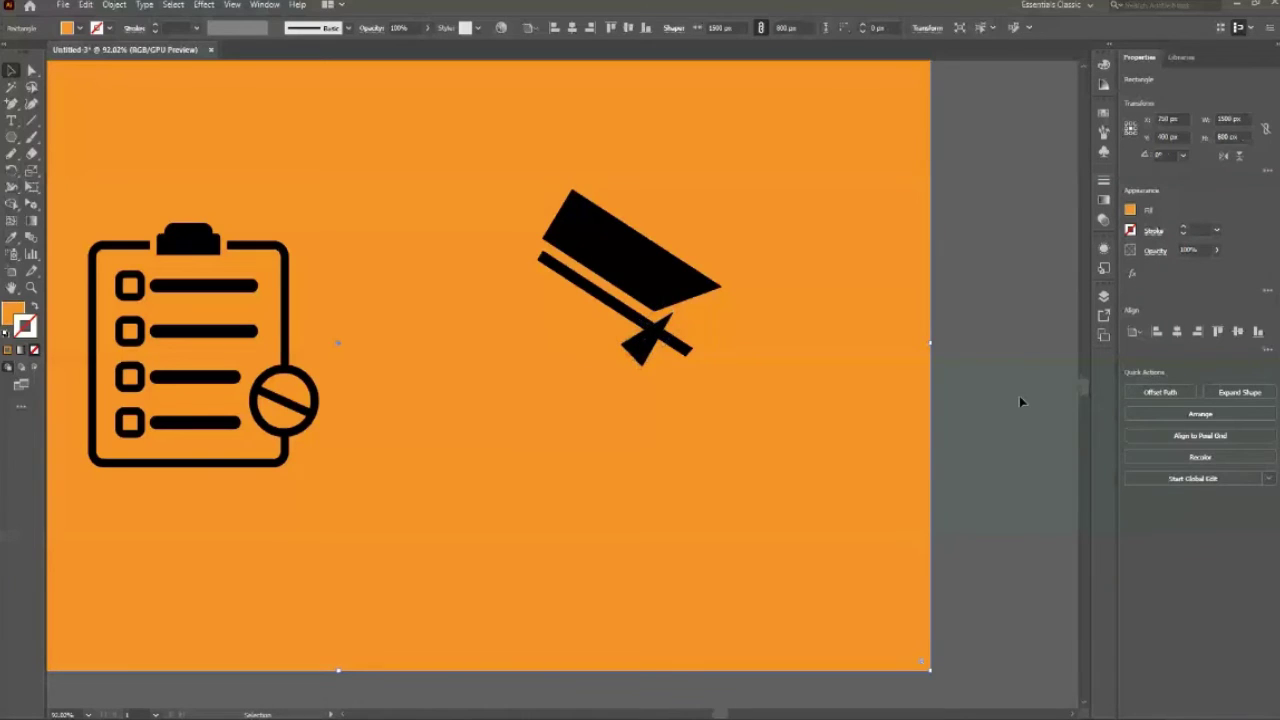
{"action": "left_click", "coordinate": [1104, 296]}
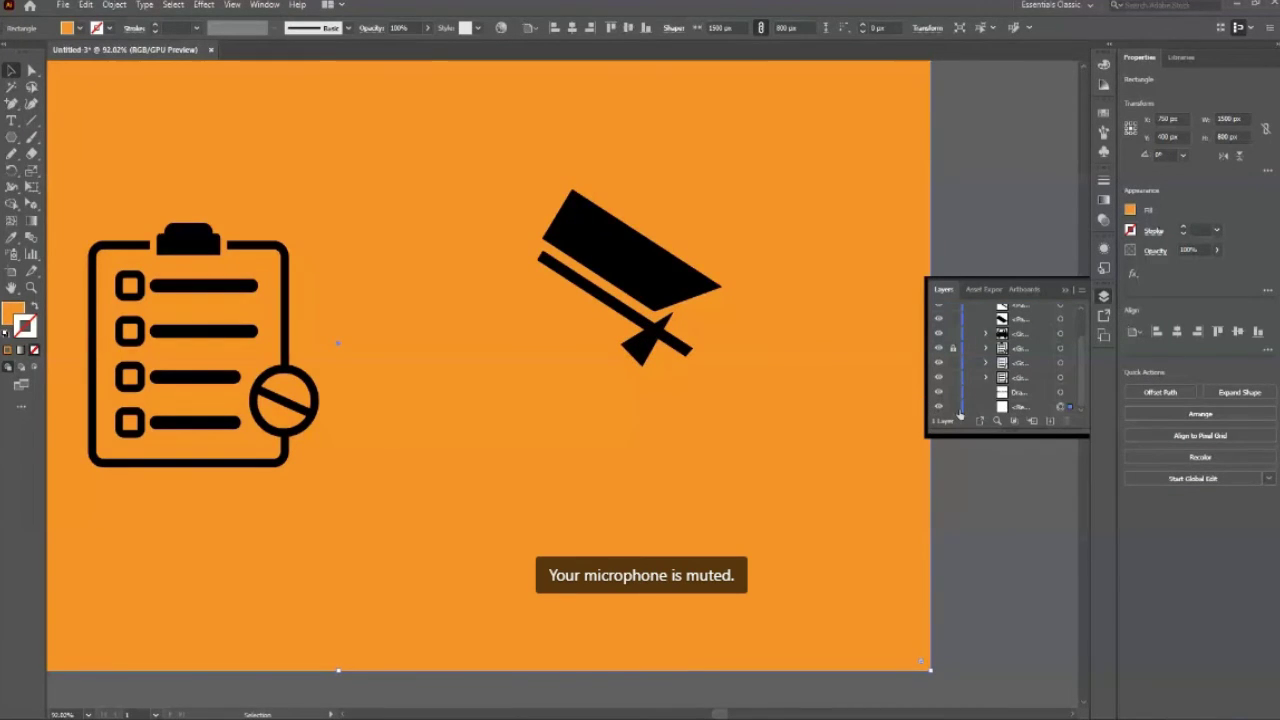
{"action": "left_click", "coordinate": [953, 407]}
{"action": "left_click", "coordinate": [1066, 290]}
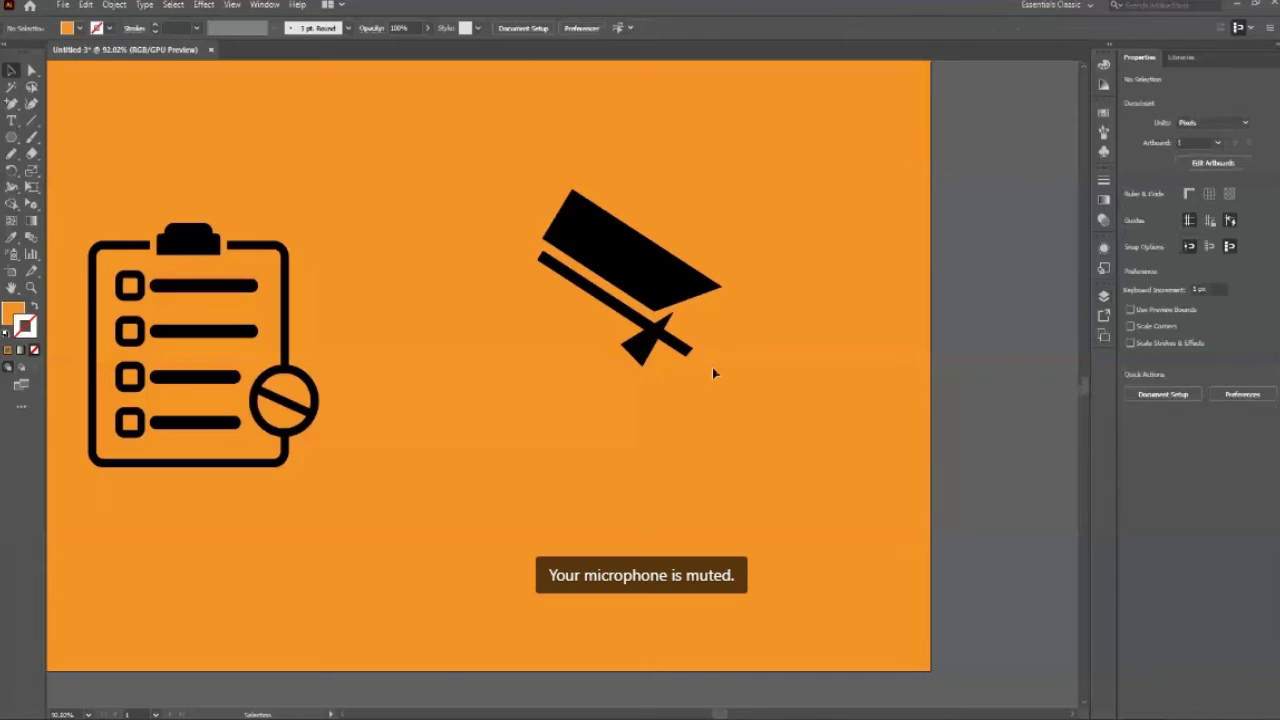
{"action": "mouse_move", "coordinate": [634, 353]}
{"action": "left_mouse_down"}
{"action": "mouse_move", "coordinate": [710, 315]}
{"action": "mouse_move", "coordinate": [665, 330]}
{"action": "left_mouse_up"}
Step: Zoom in and rotate the triangle slightly to match the thin bar's angle
{"action": "key", "text": "z"}
{"action": "left_click", "coordinate": [697, 320]}
{"action": "left_click", "coordinate": [806, 406]}
{"action": "key", "text": "v"}
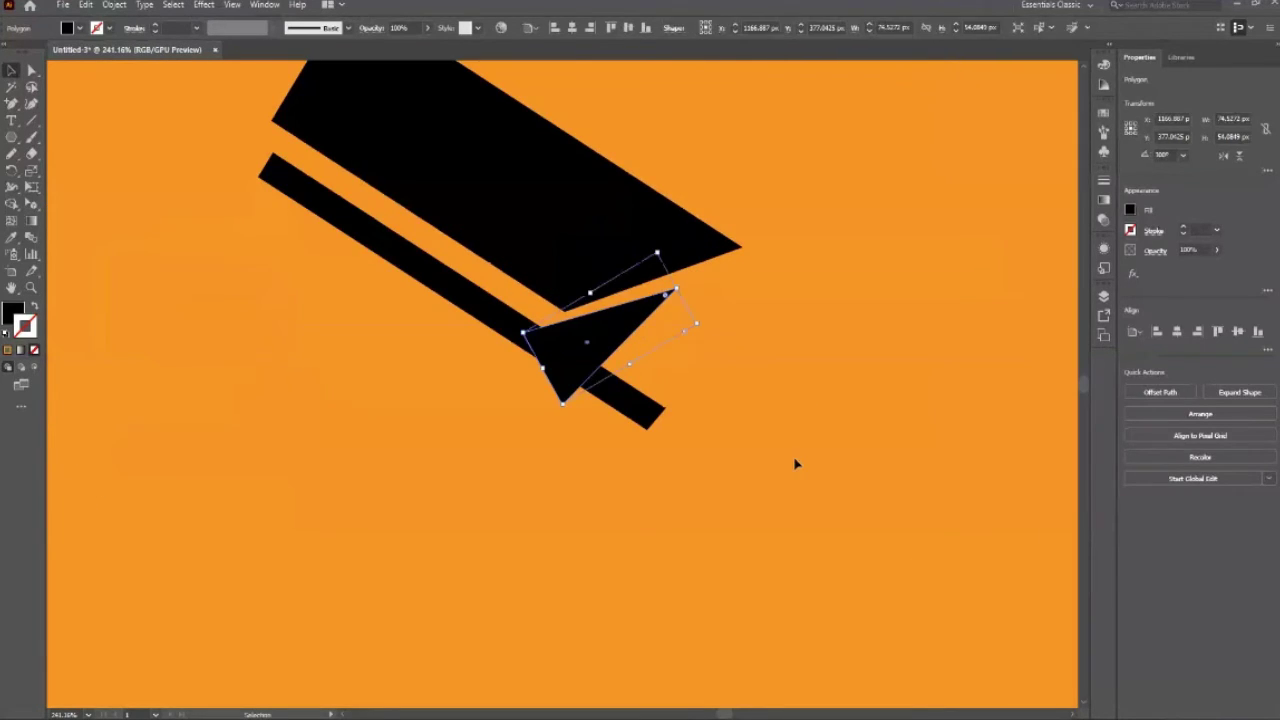
{"action": "left_click", "coordinate": [793, 456]}
{"action": "left_click", "coordinate": [629, 337]}
{"action": "left_click_drag", "start_coordinate": [702, 331], "coordinate": [715, 335]}
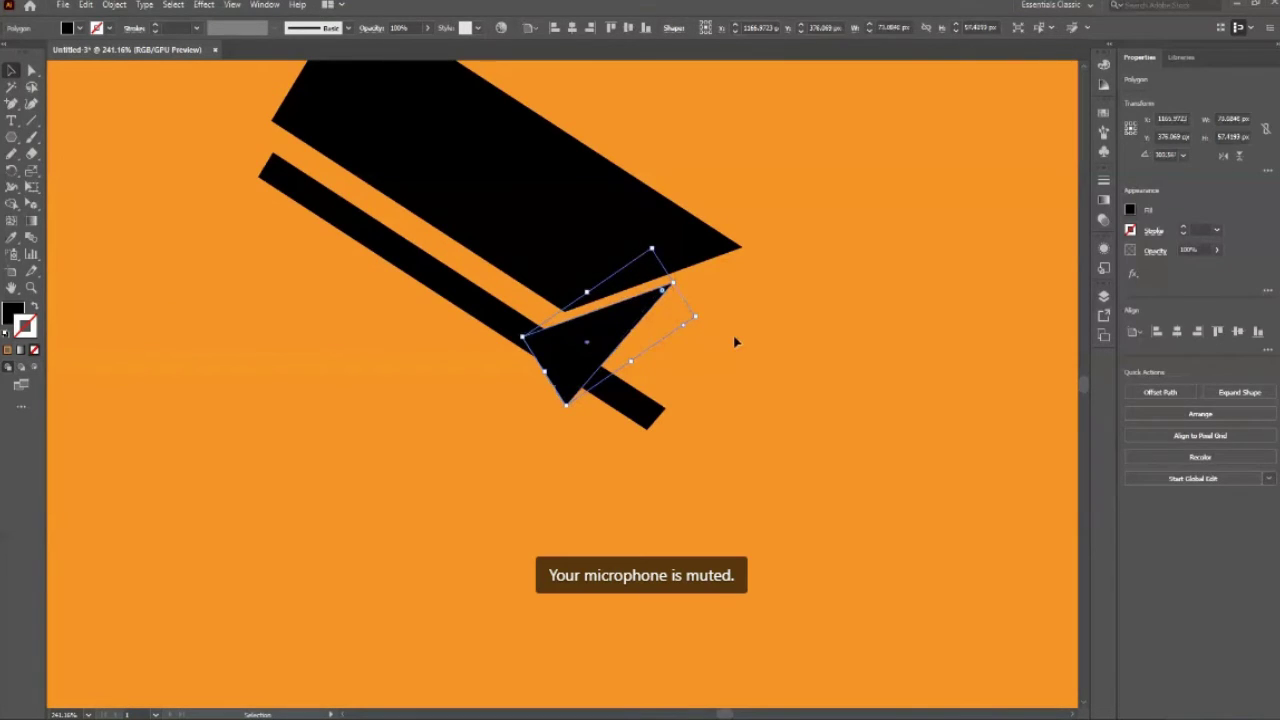
{"action": "left_click", "coordinate": [734, 343]}
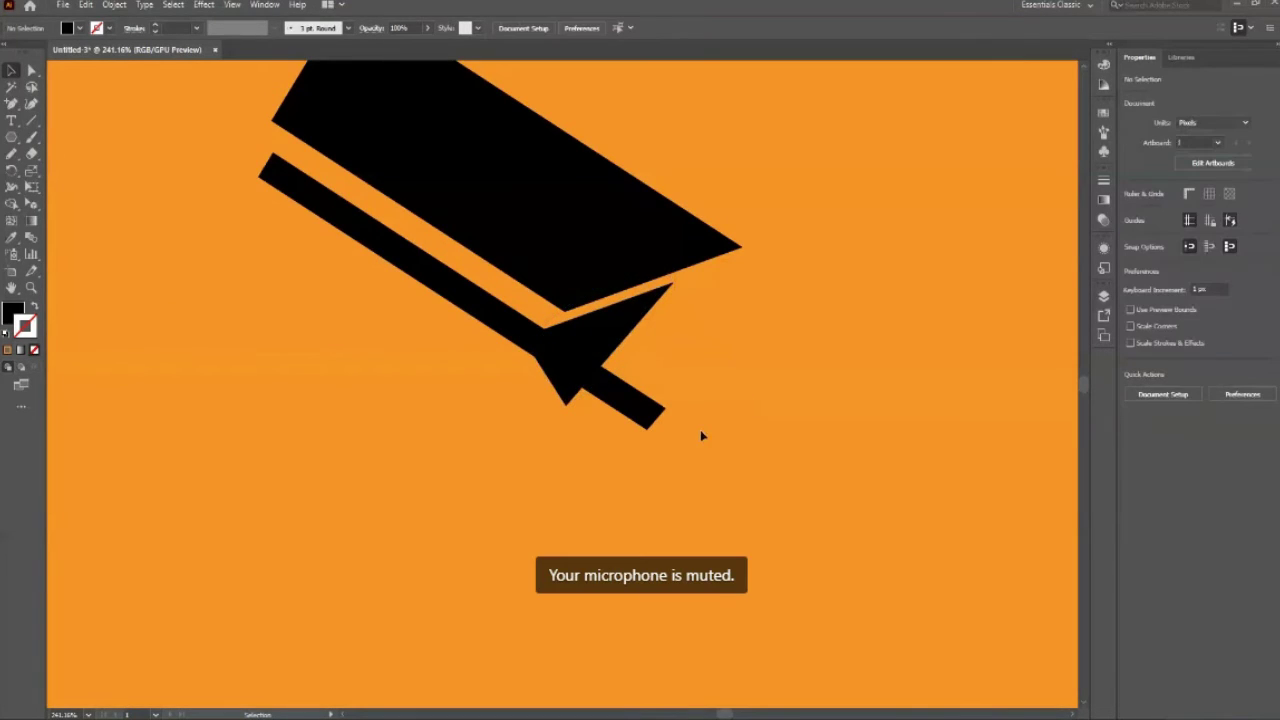
{"action": "left_click", "coordinate": [625, 337]}
{"action": "left_click", "coordinate": [426, 364]}
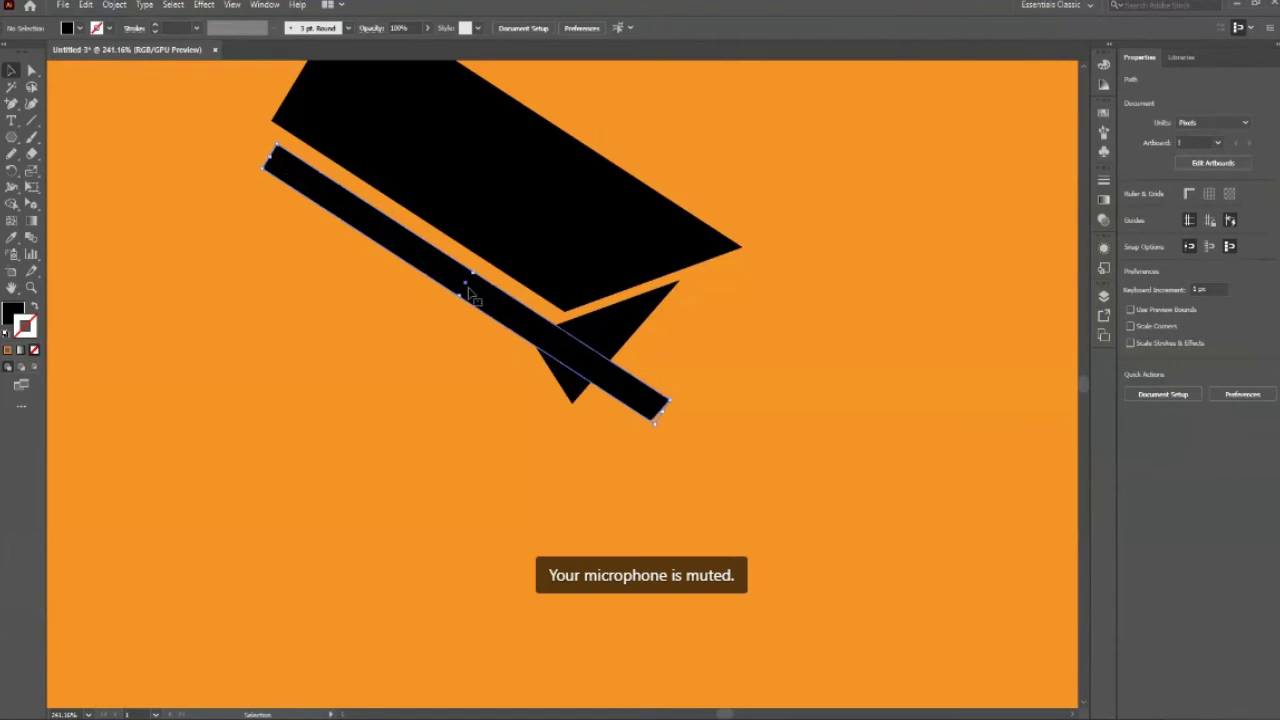
Step: Nudge the triangle with the arrow keys to align it with the bar's end
{"action": "left_click", "coordinate": [590, 340]}
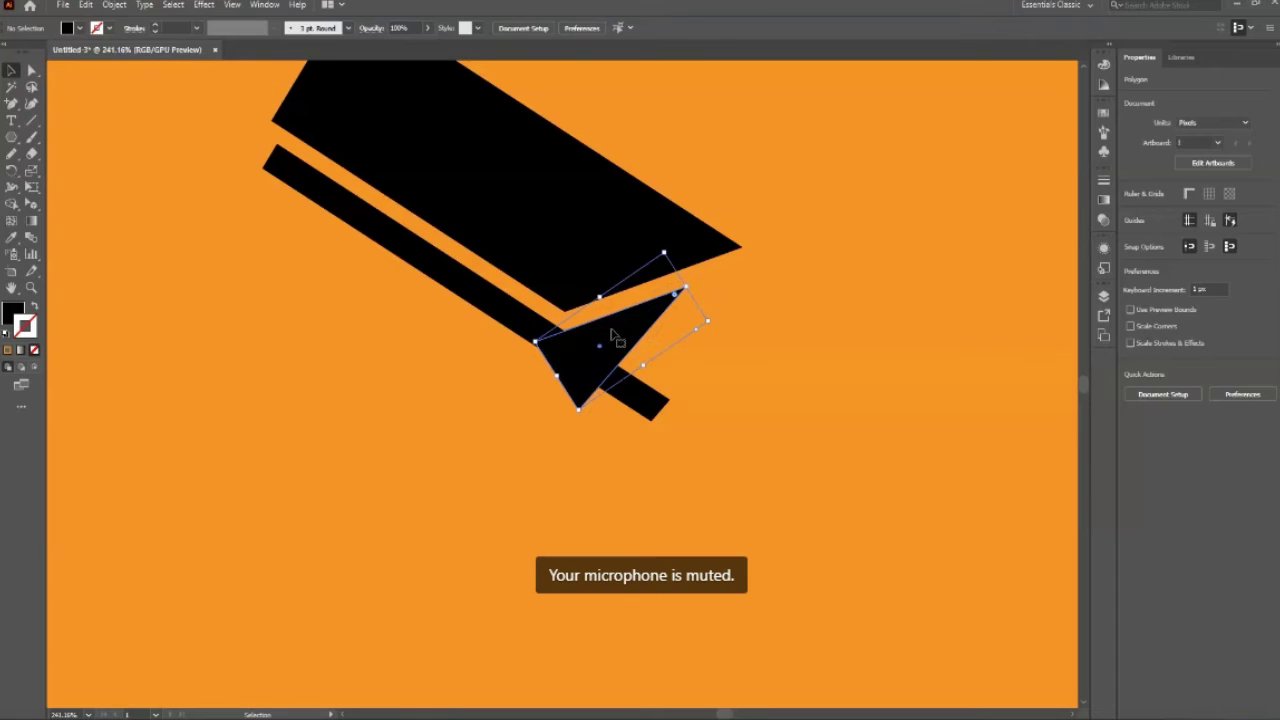
{"action": "left_click", "coordinate": [762, 349]}
{"action": "left_click", "coordinate": [612, 345]}
{"action": "key", "text": "Up"}
{"action": "key", "text": "Up"}
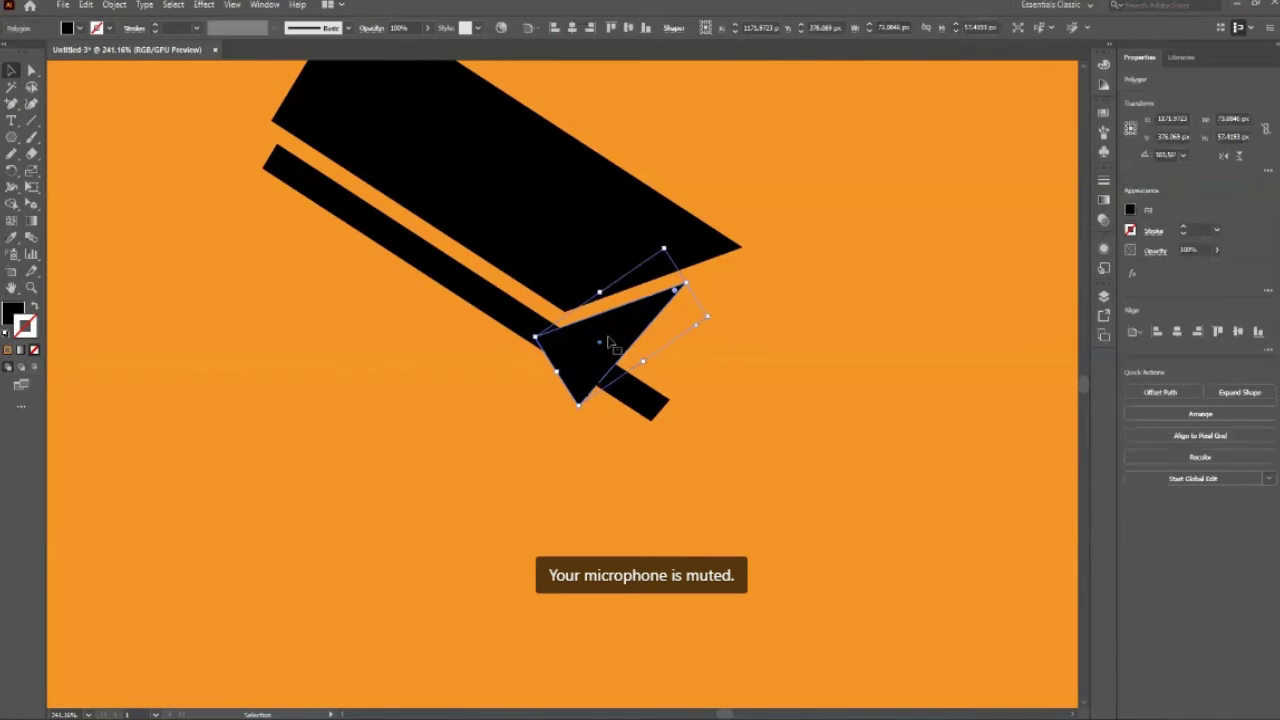
{"action": "key", "text": "Down"}
{"action": "left_click", "coordinate": [832, 389]}
Step: Adjust the zoom and select the thin bar together with the triangle
{"action": "key", "text": "z"}
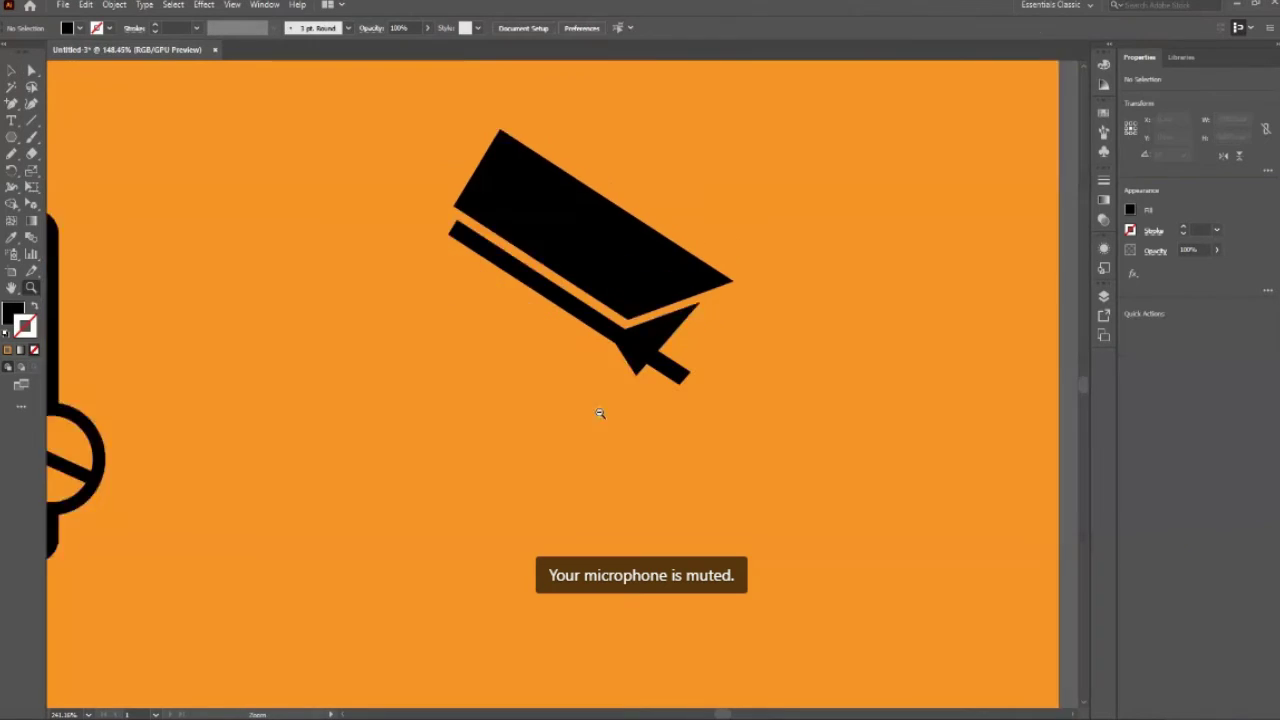
{"action": "scroll", "coordinate": [671, 301], "scroll_direction": "down", "scroll_amount": 5}
{"action": "scroll", "coordinate": [671, 301], "scroll_direction": "up", "scroll_amount": 4}
{"action": "scroll", "coordinate": [600, 378], "scroll_direction": "down", "scroll_amount": 5}
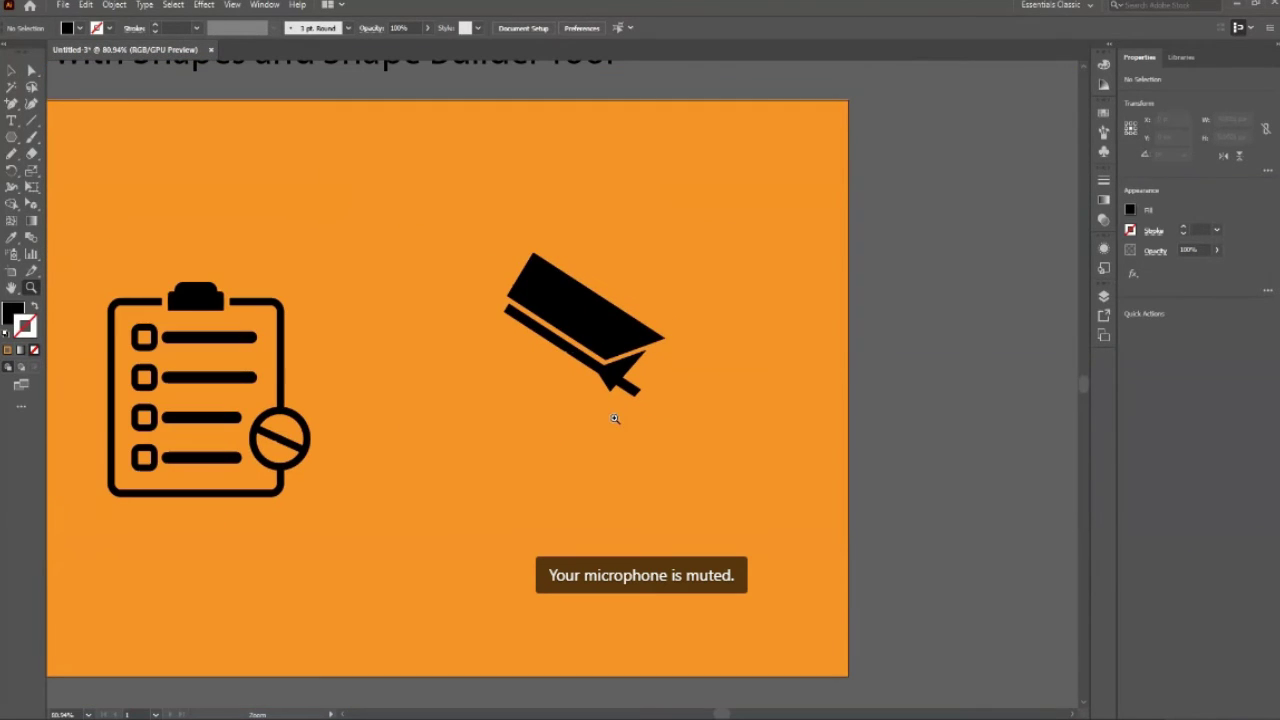
{"action": "scroll", "coordinate": [618, 358], "scroll_direction": "up", "scroll_amount": 3}
{"action": "scroll", "coordinate": [634, 371], "scroll_direction": "up", "scroll_amount": 1}
{"action": "scroll", "coordinate": [691, 449], "scroll_direction": "up", "scroll_amount": 2}
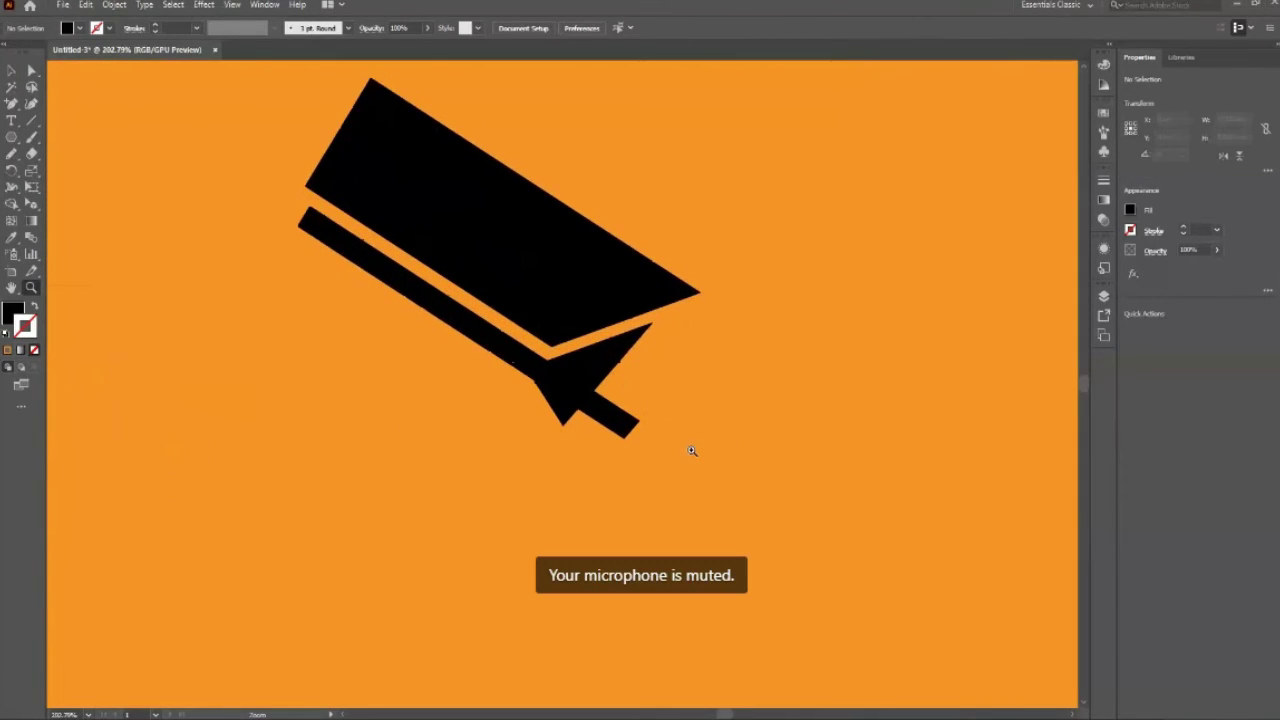
{"action": "key", "text": "v"}
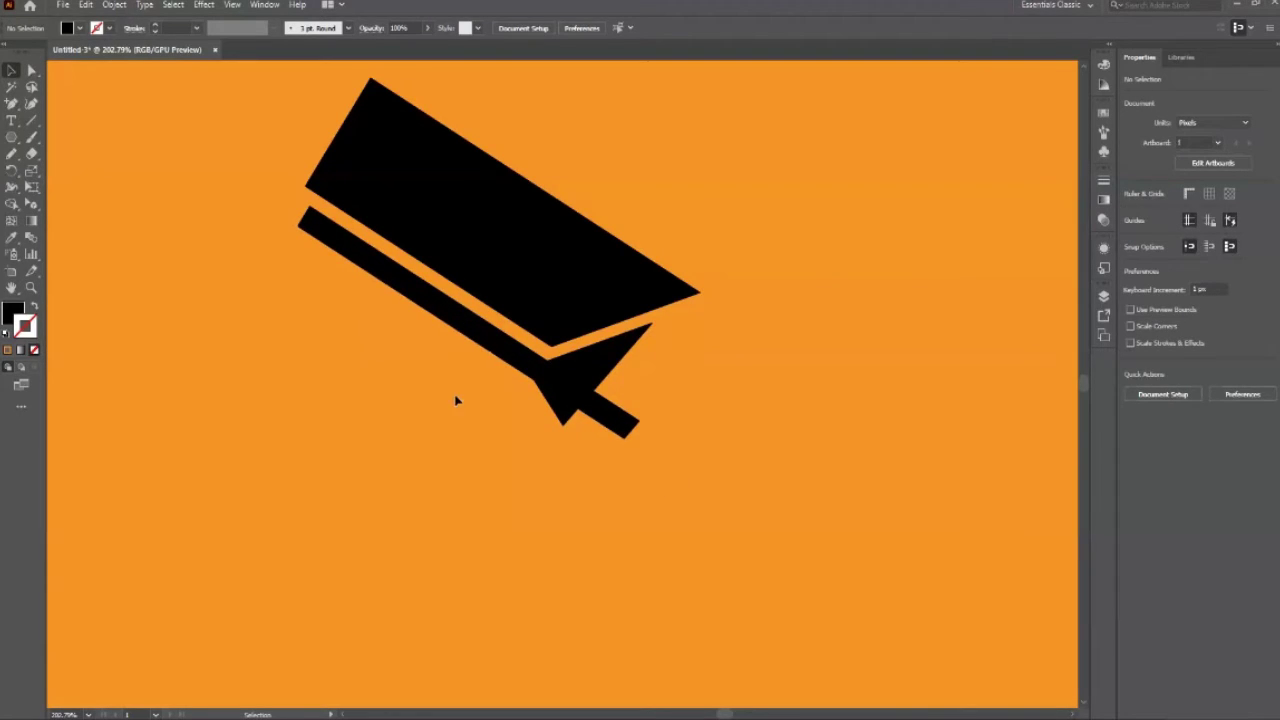
{"action": "left_click", "coordinate": [568, 375]}
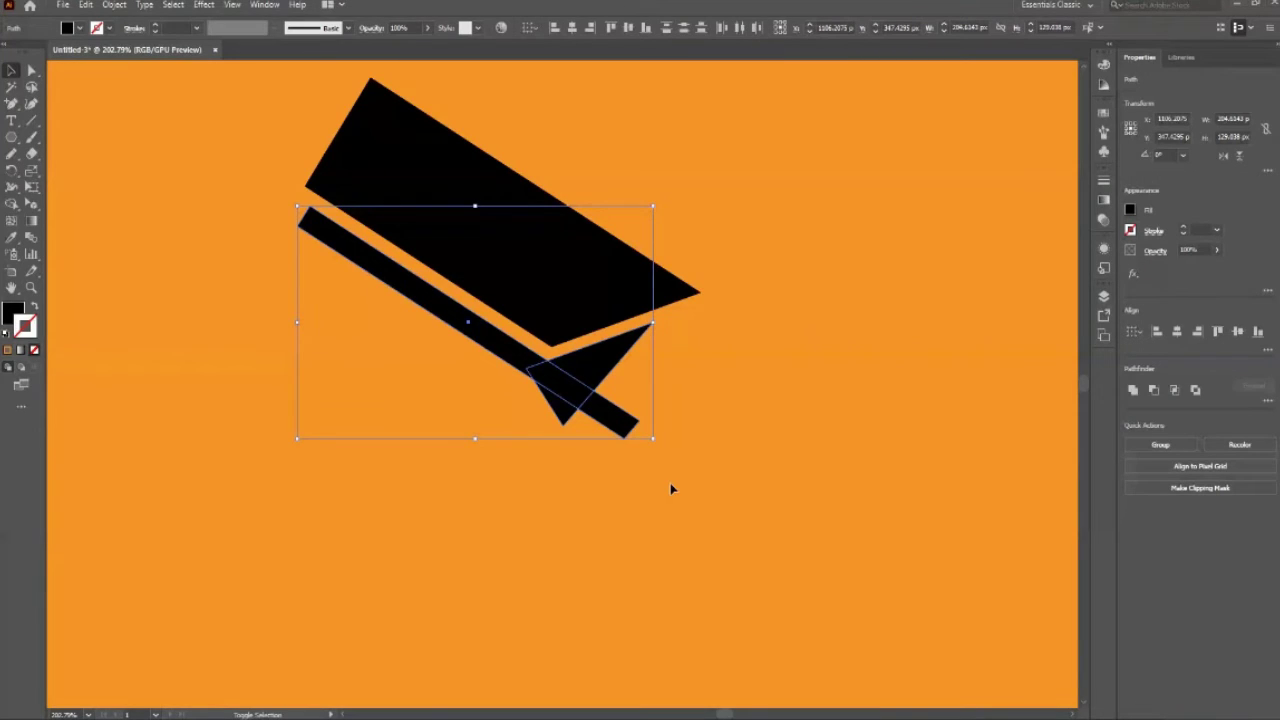
Step: Use Shape Builder to cut away the thin bar's overhanging end and the triangle's lower tip
{"action": "key", "text": "shift+m"}
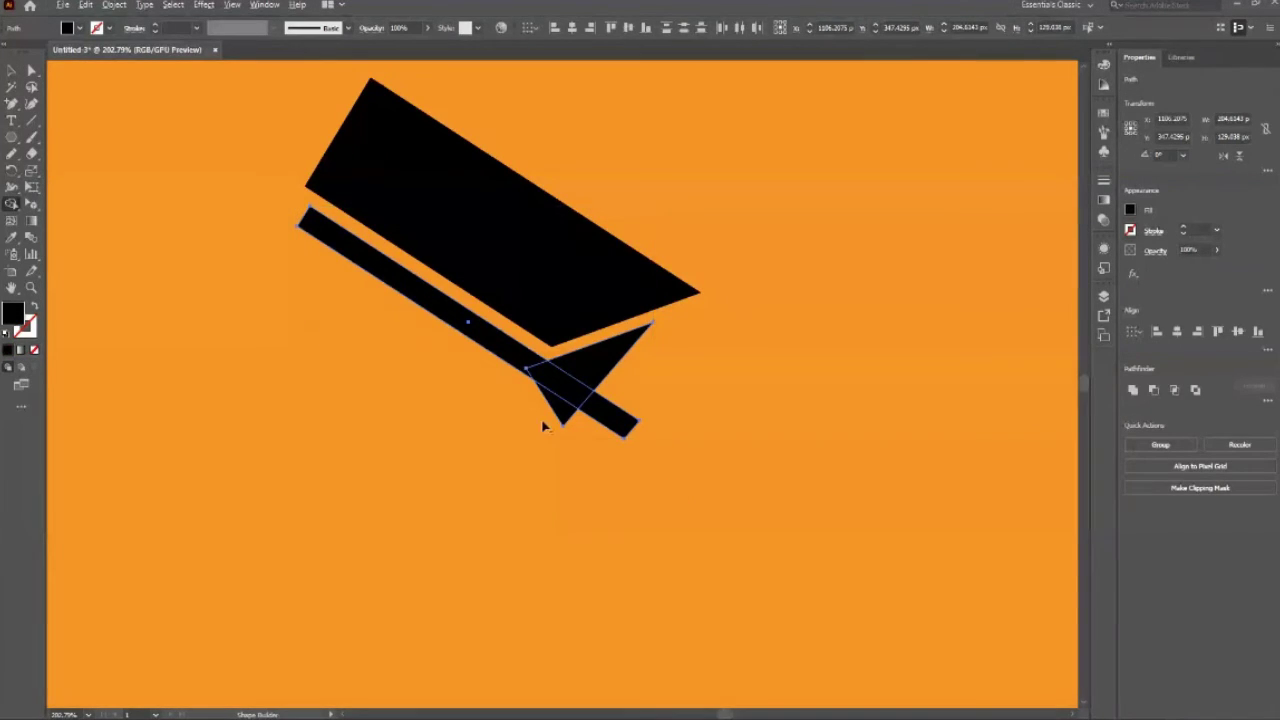
{"action": "left_click_drag", "start_coordinate": [550, 418], "coordinate": [622, 426]}
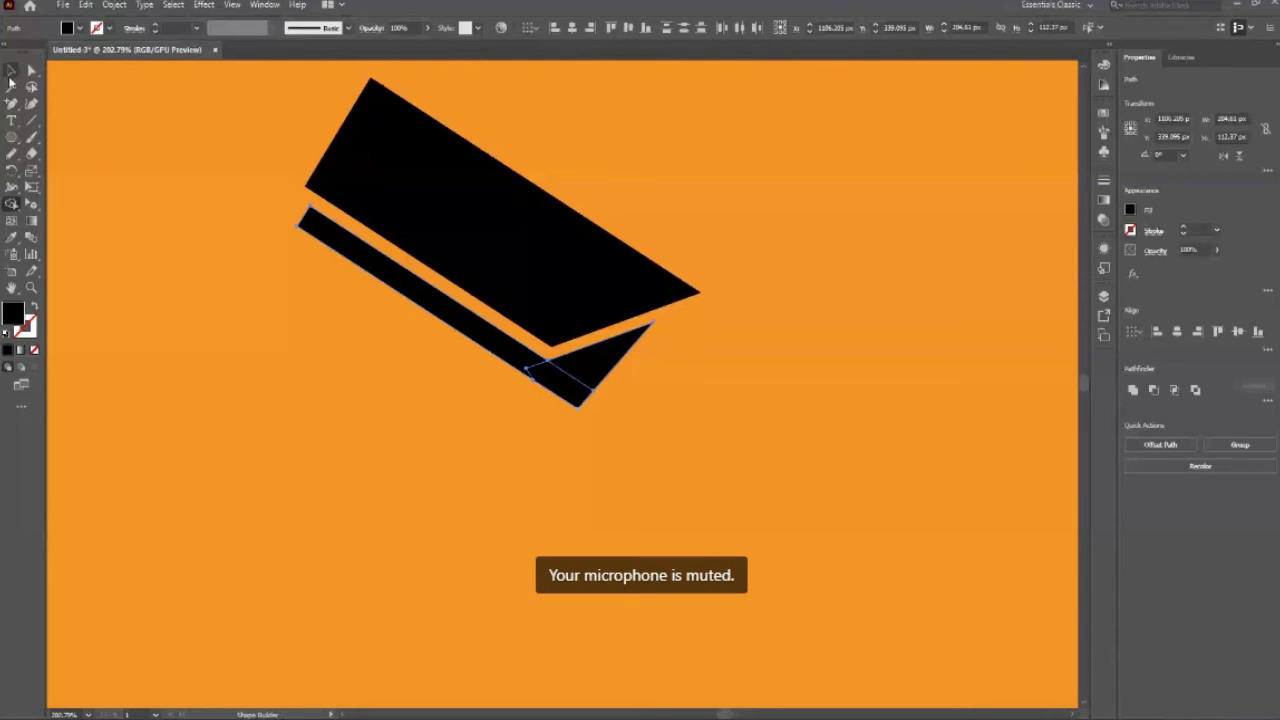
{"action": "key", "text": "v"}
{"action": "left_click", "coordinate": [682, 386]}
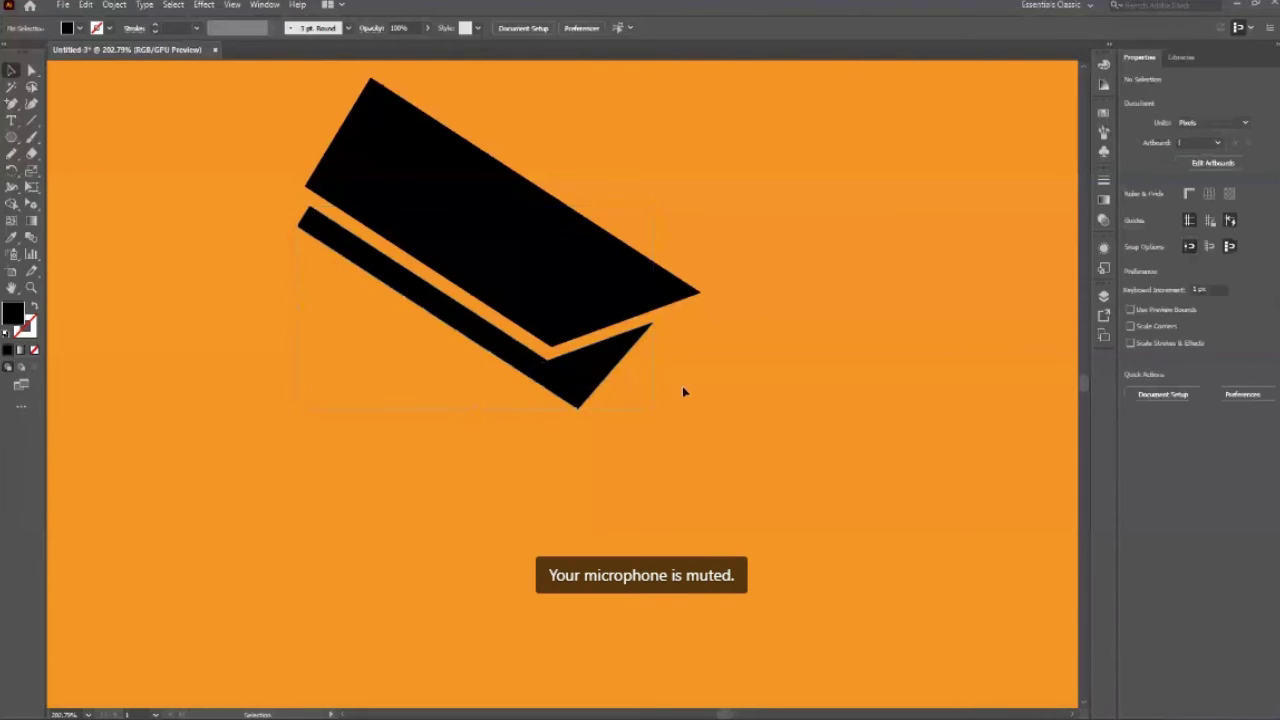
Step: Move the merged pieces apart to check them, then undo the triangle's move
{"action": "left_click", "coordinate": [510, 364]}
{"action": "left_click_drag", "start_coordinate": [612, 373], "coordinate": [614, 448]}
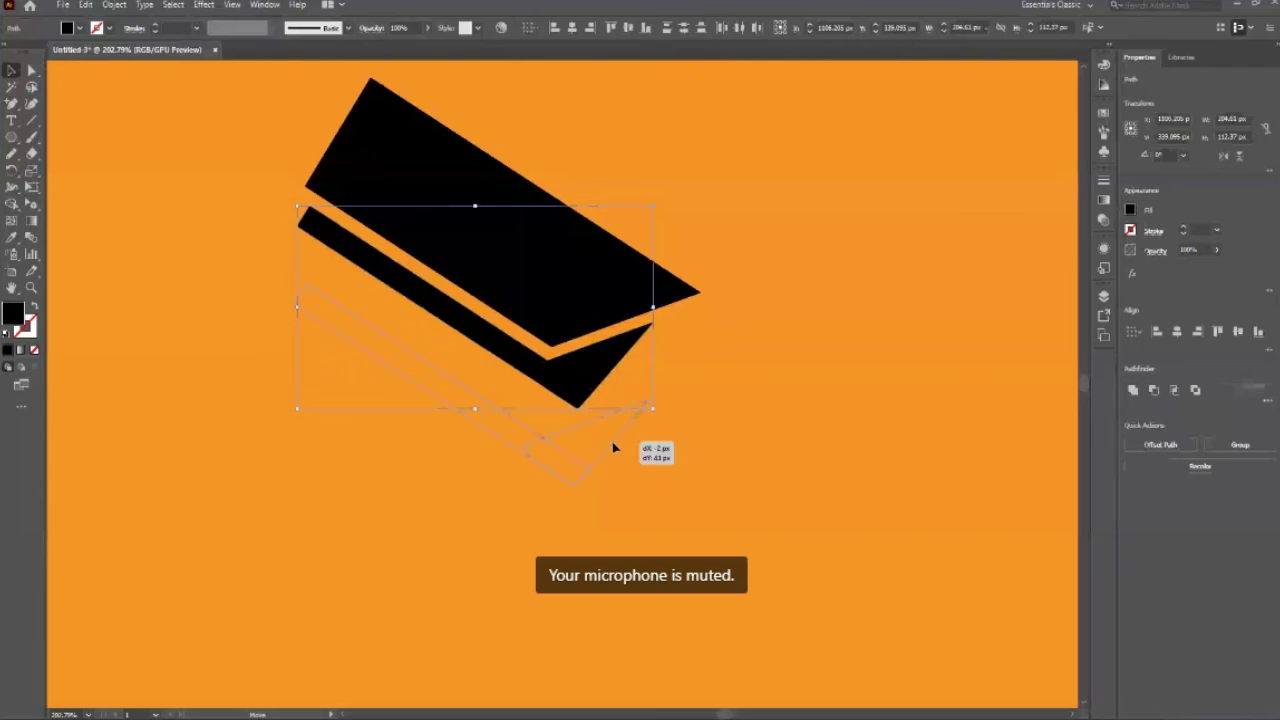
{"action": "left_click", "coordinate": [713, 451]}
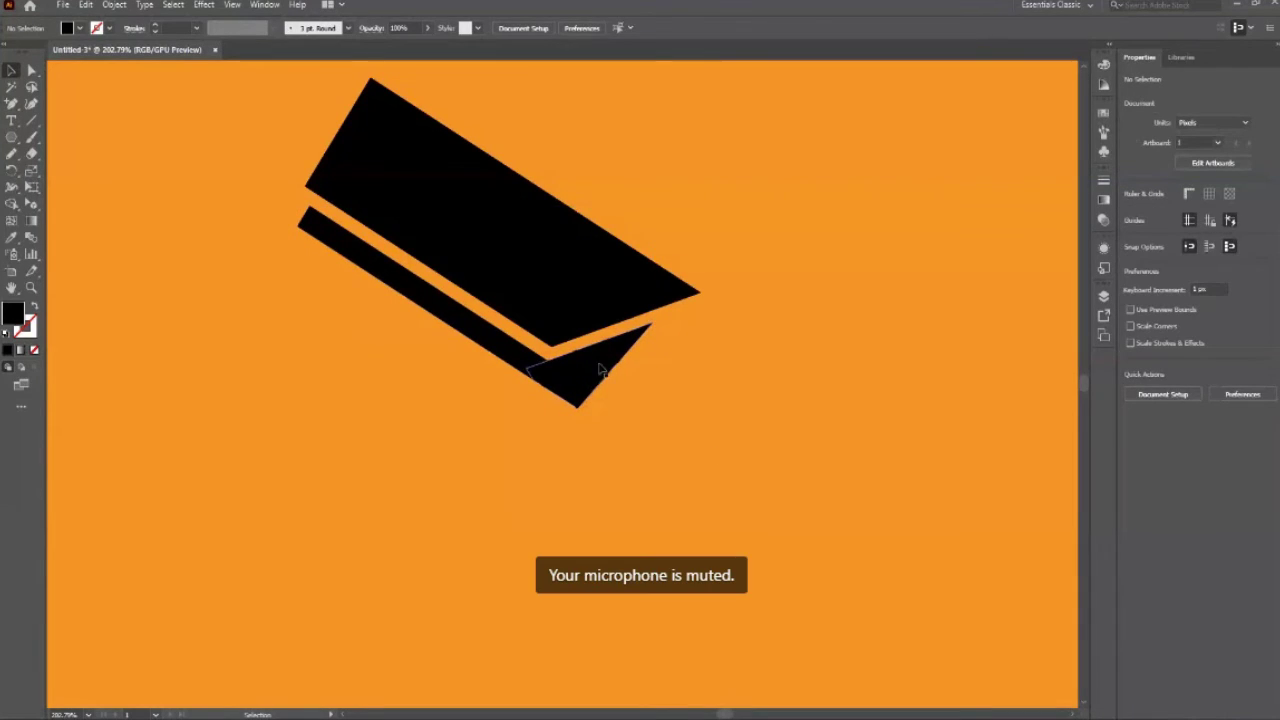
{"action": "left_click_drag", "start_coordinate": [623, 395], "coordinate": [822, 539]}
{"action": "key", "text": "ctrl+z"}
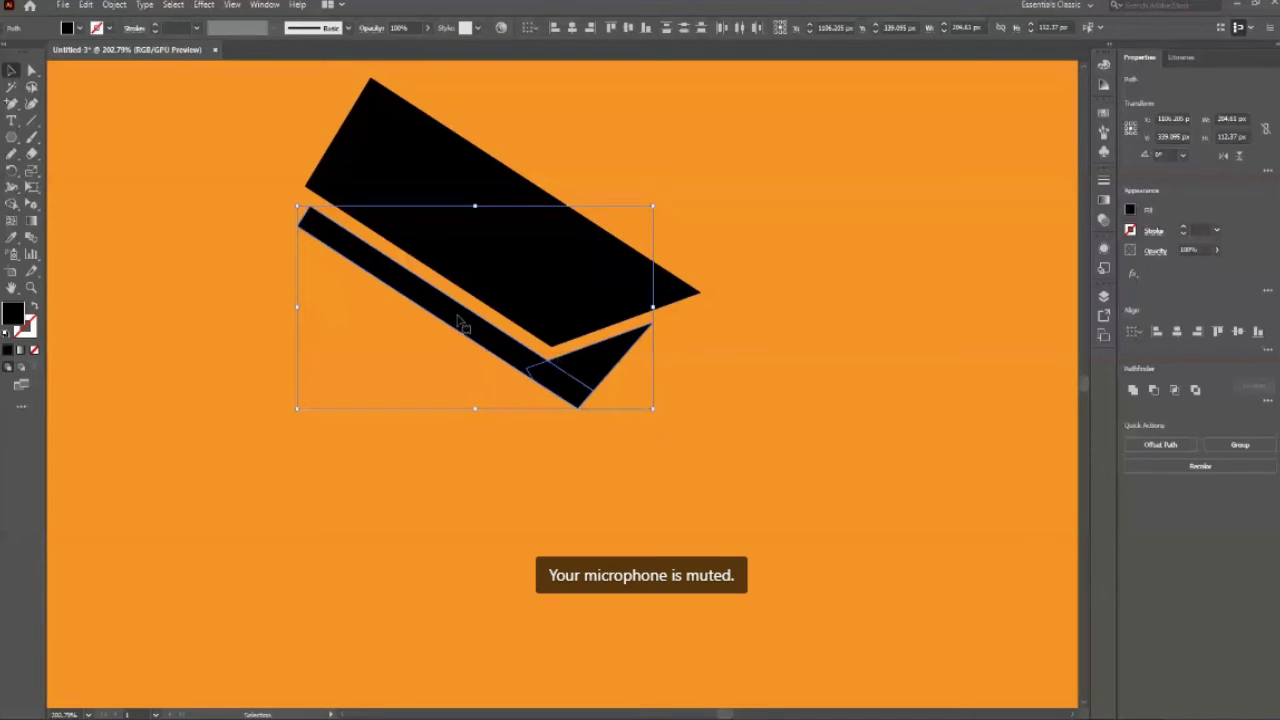
{"action": "key", "text": "a"}
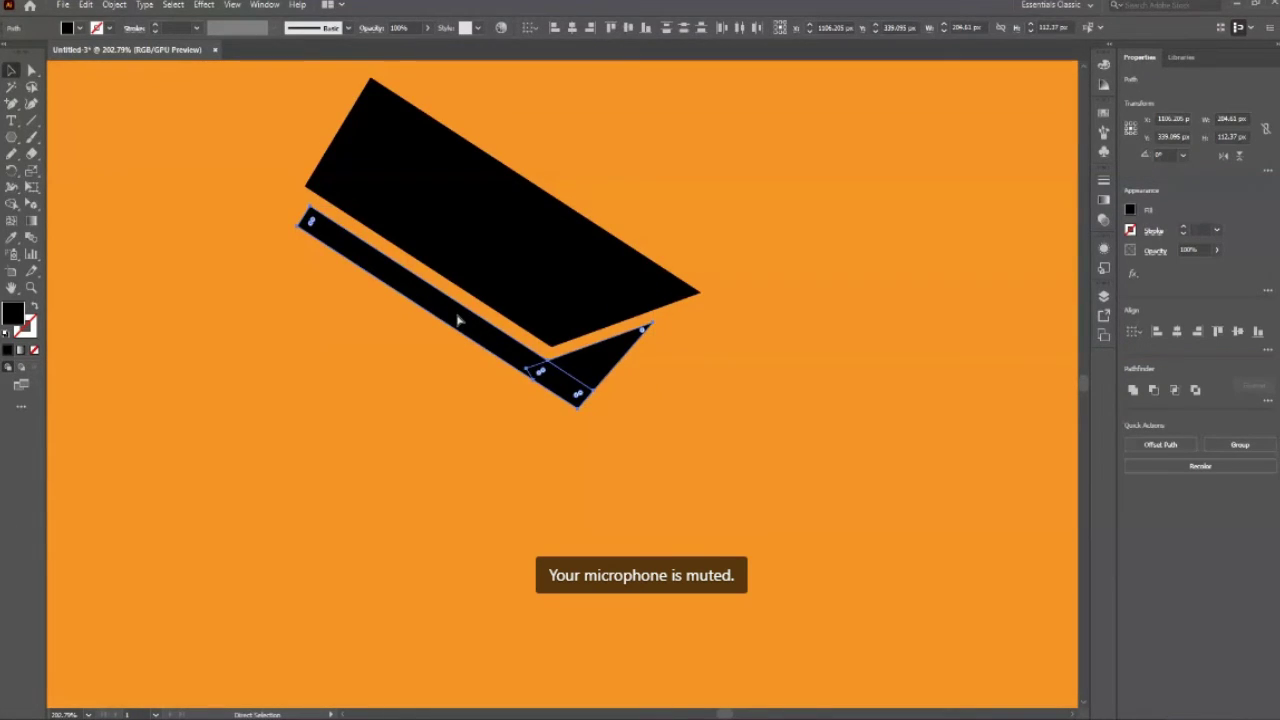
{"action": "key", "text": "v"}
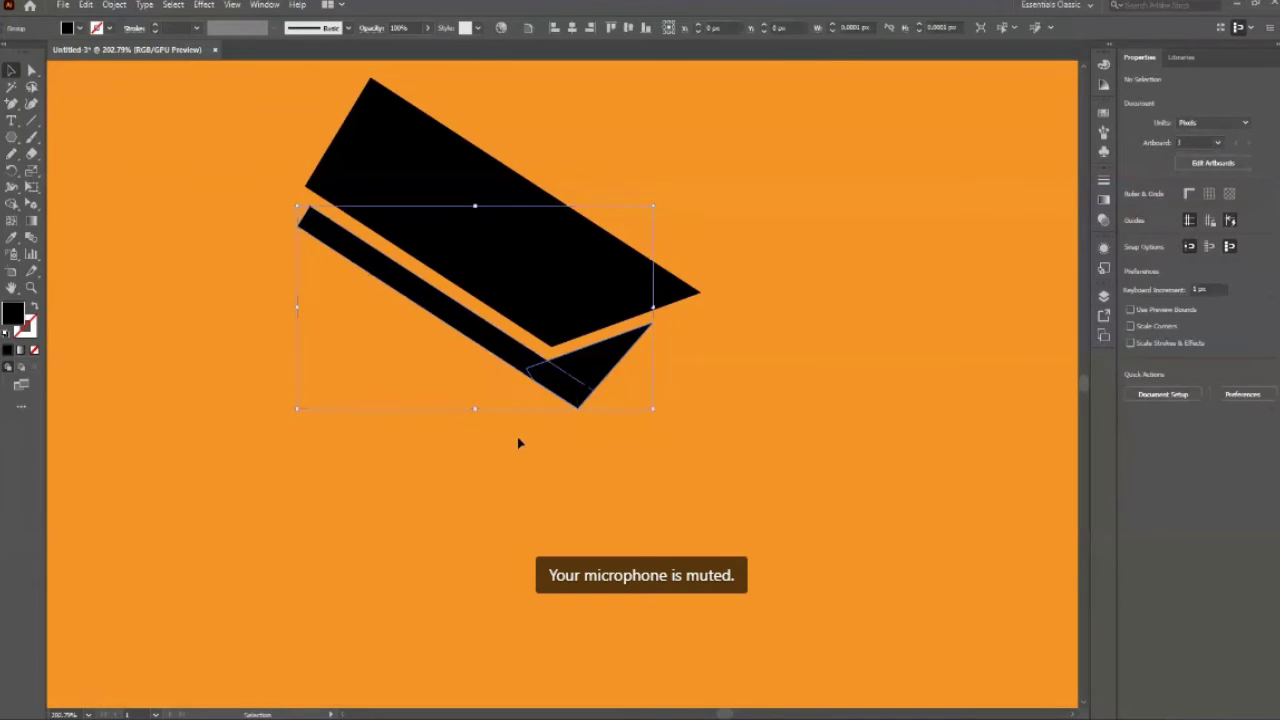
{"action": "left_click", "coordinate": [720, 429]}
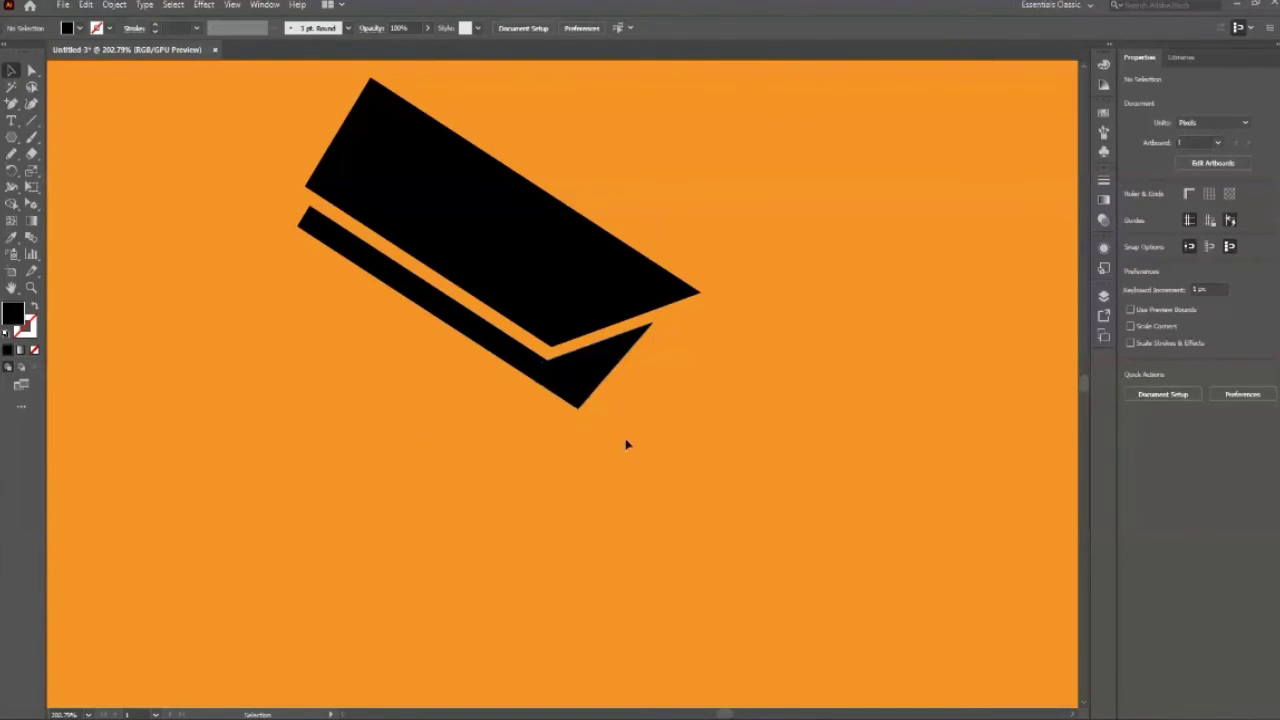
Step: Draw a small rectangle just beside the triangle's tip
{"action": "scroll", "coordinate": [1087, 70], "scroll_direction": "up", "scroll_amount": 2}
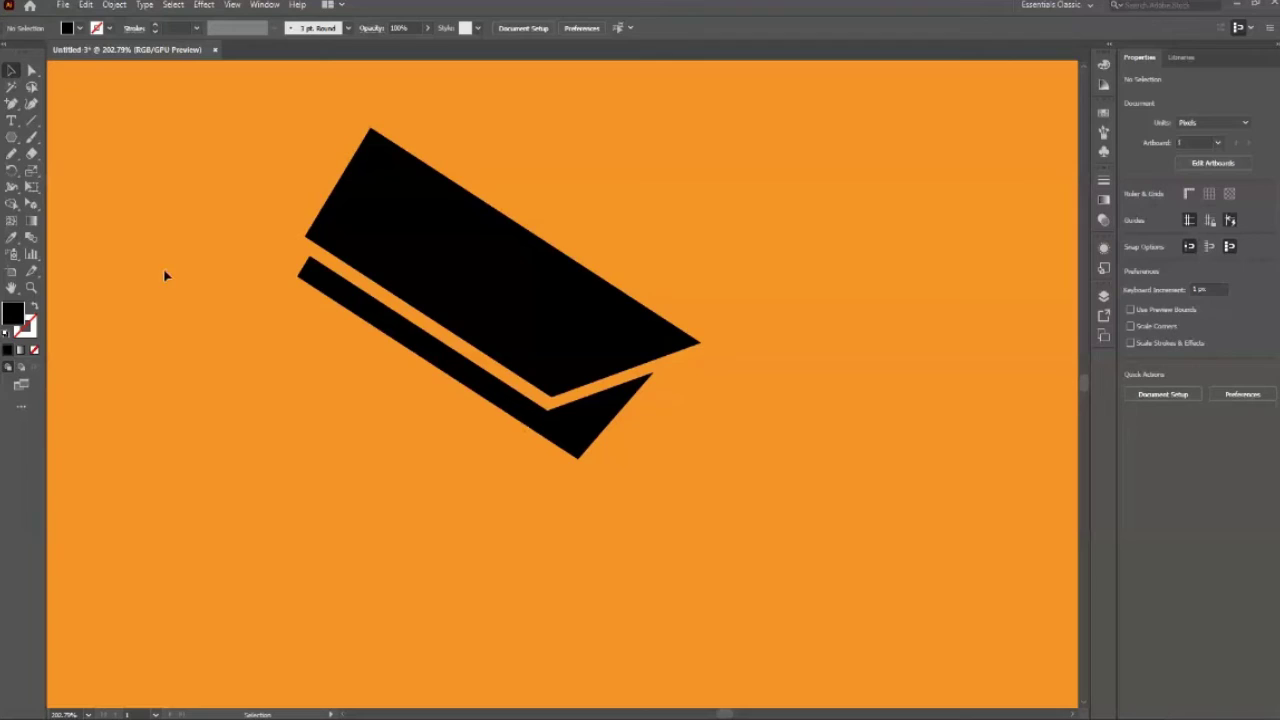
{"action": "left_click", "coordinate": [11, 137]}
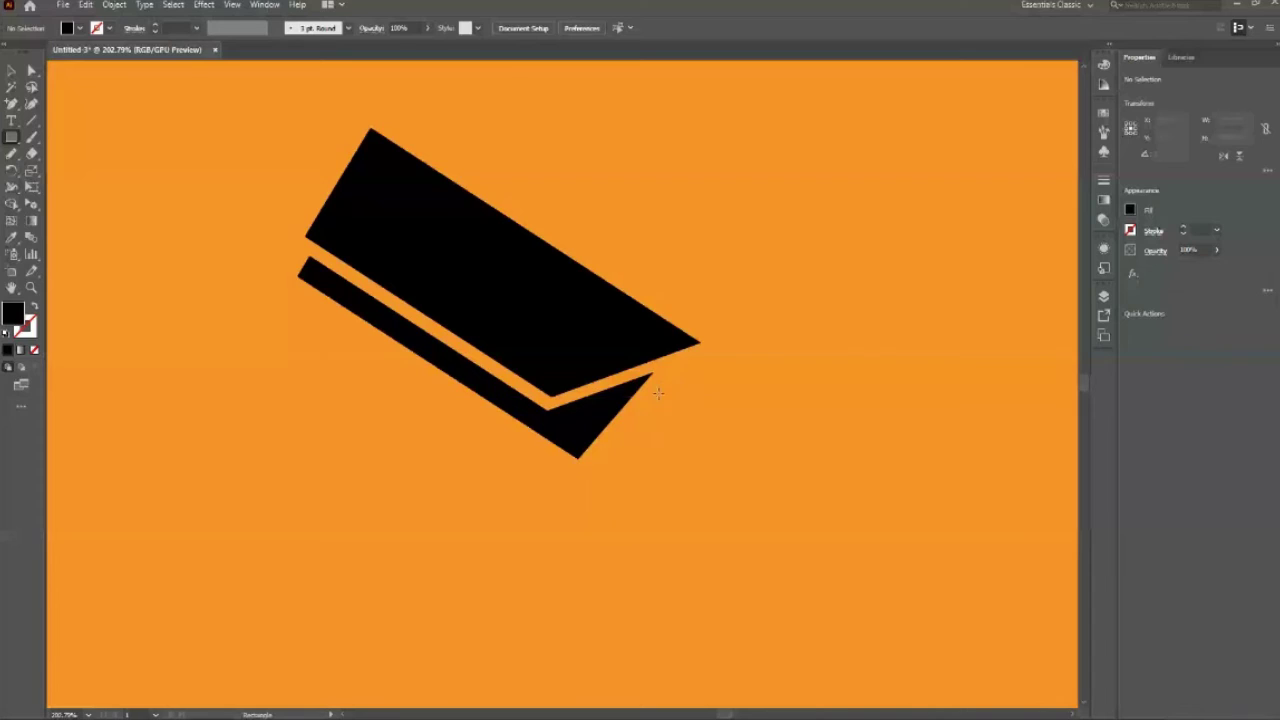
{"action": "left_click_drag", "start_coordinate": [658, 395], "coordinate": [695, 423]}
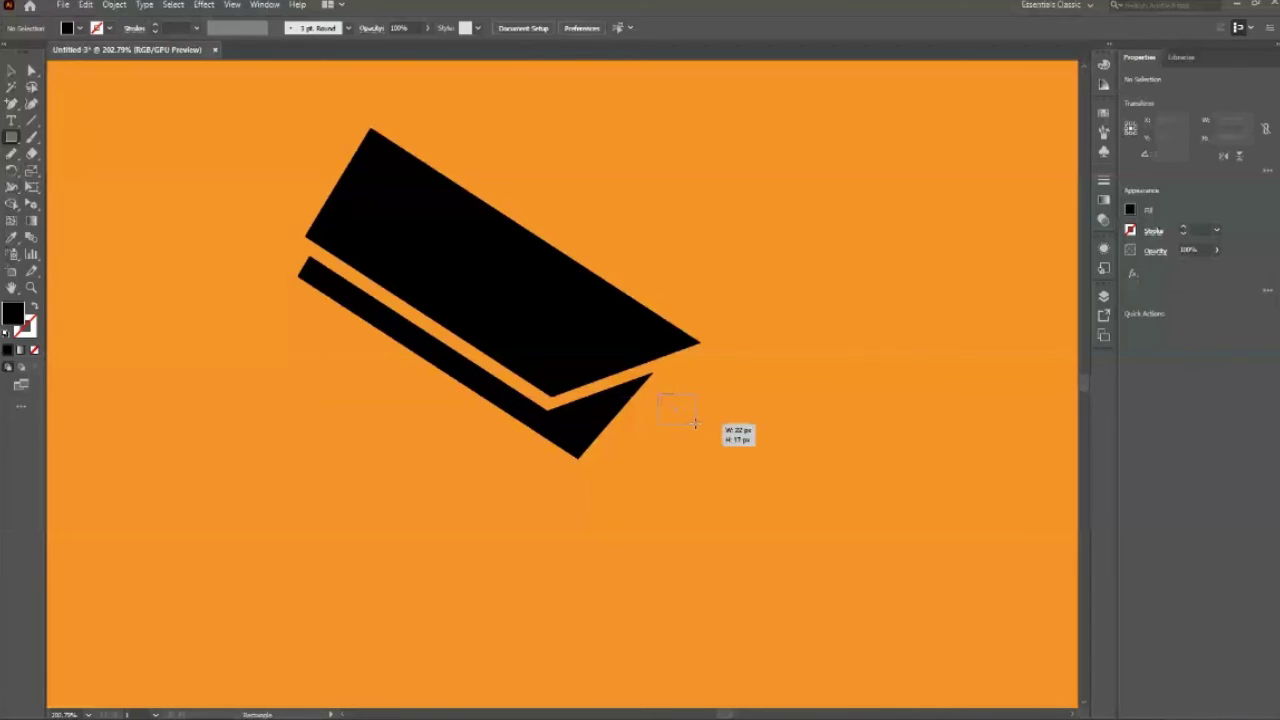
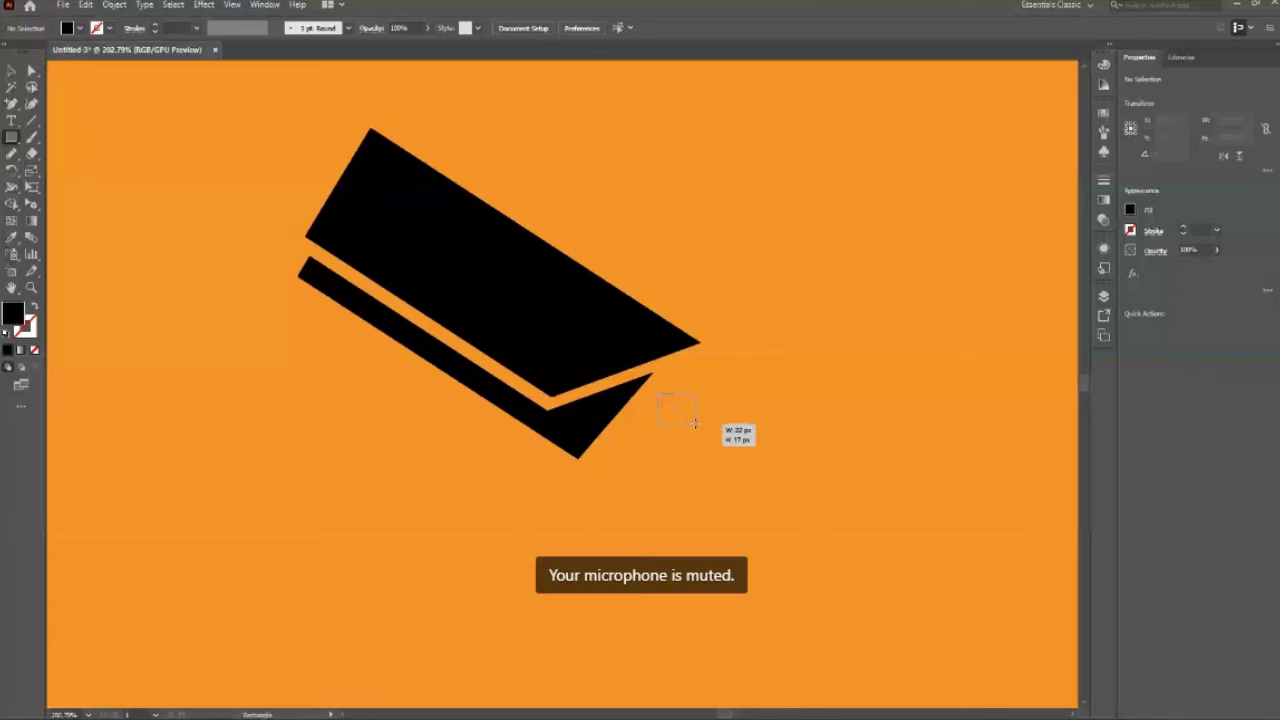
Step: Draw a small tilted square just past the camera body's front tip and nudge it into place
{"action": "key", "text": "v"}
{"action": "left_click_drag", "start_coordinate": [668, 415], "coordinate": [660, 412]}
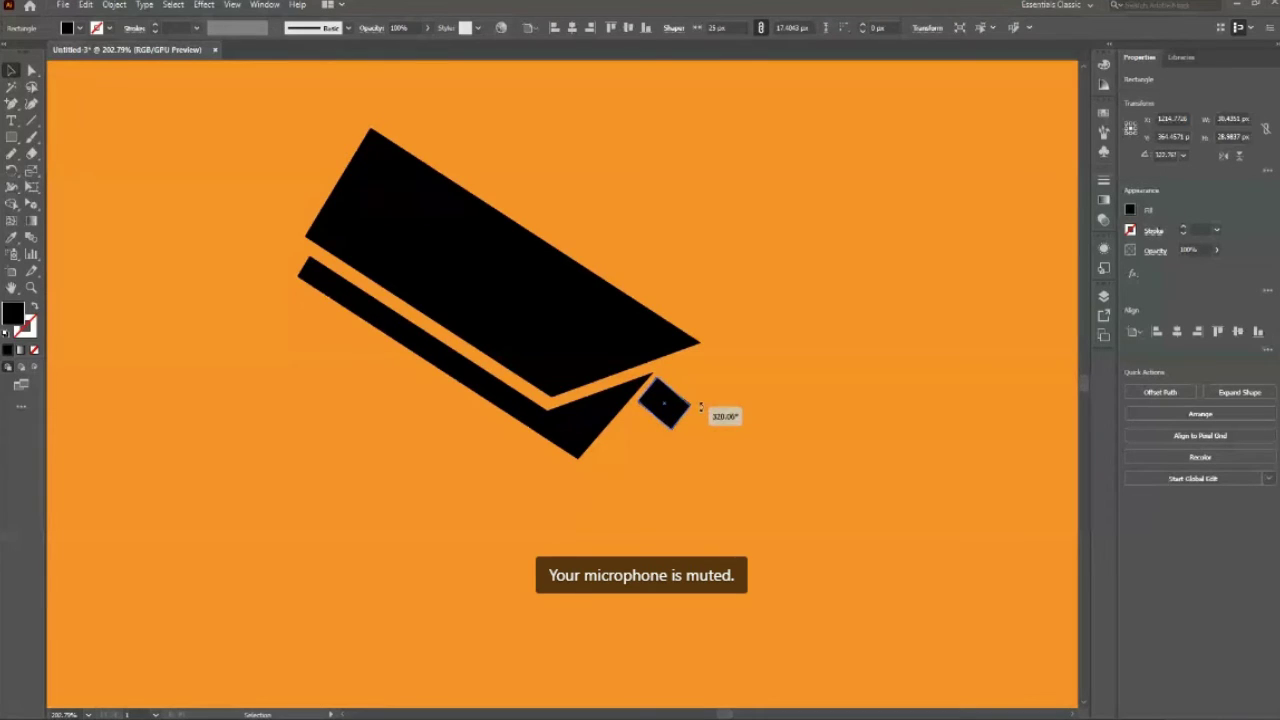
{"action": "key", "text": "z"}
{"action": "left_click_drag", "start_coordinate": [671, 409], "coordinate": [949, 591]}
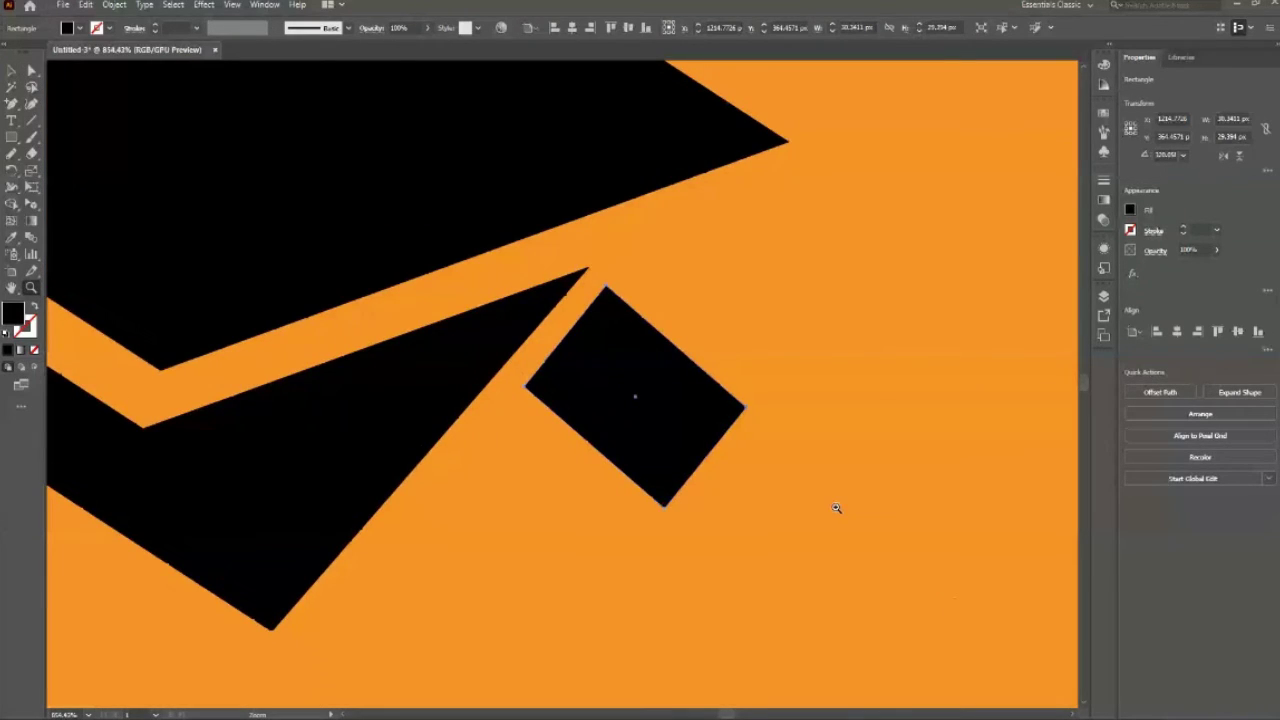
{"action": "key", "text": "v"}
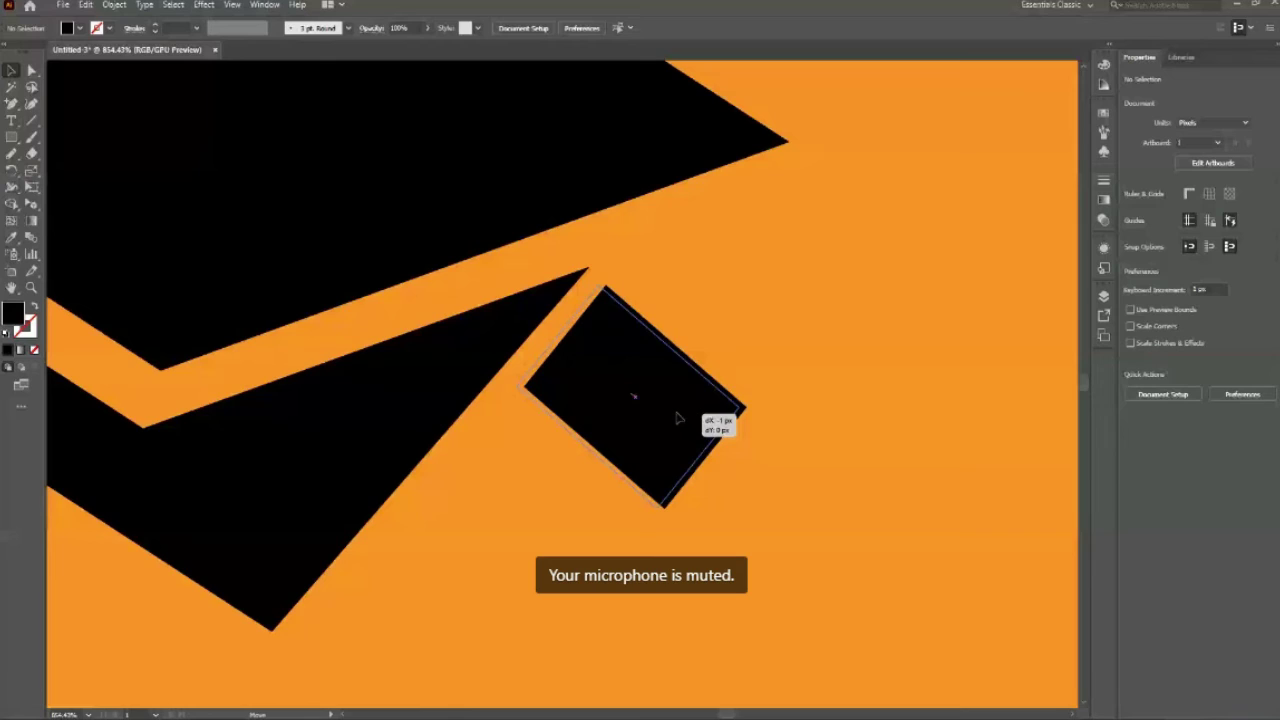
{"action": "left_click", "coordinate": [708, 432]}
{"action": "left_click", "coordinate": [789, 526]}
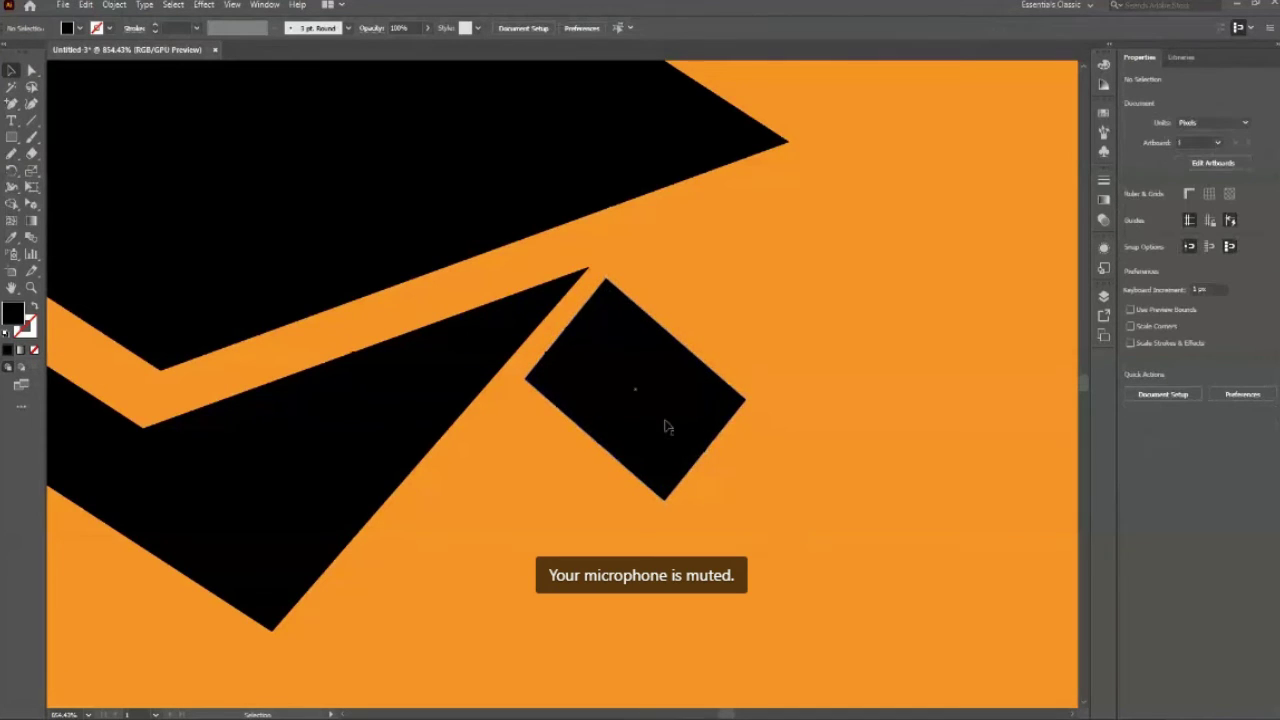
{"action": "left_click_drag", "start_coordinate": [670, 429], "coordinate": [672, 431]}
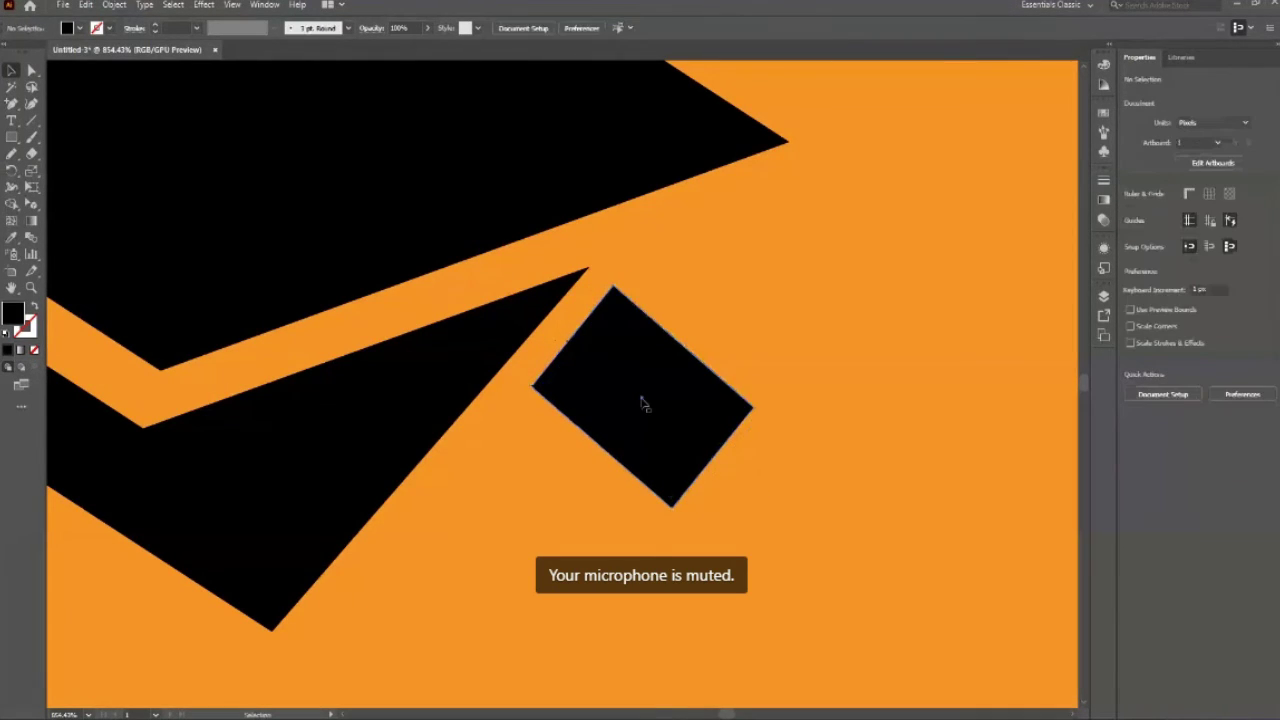
Step: Round the small square's corners with its live-corner widget
{"action": "left_click", "coordinate": [644, 404]}
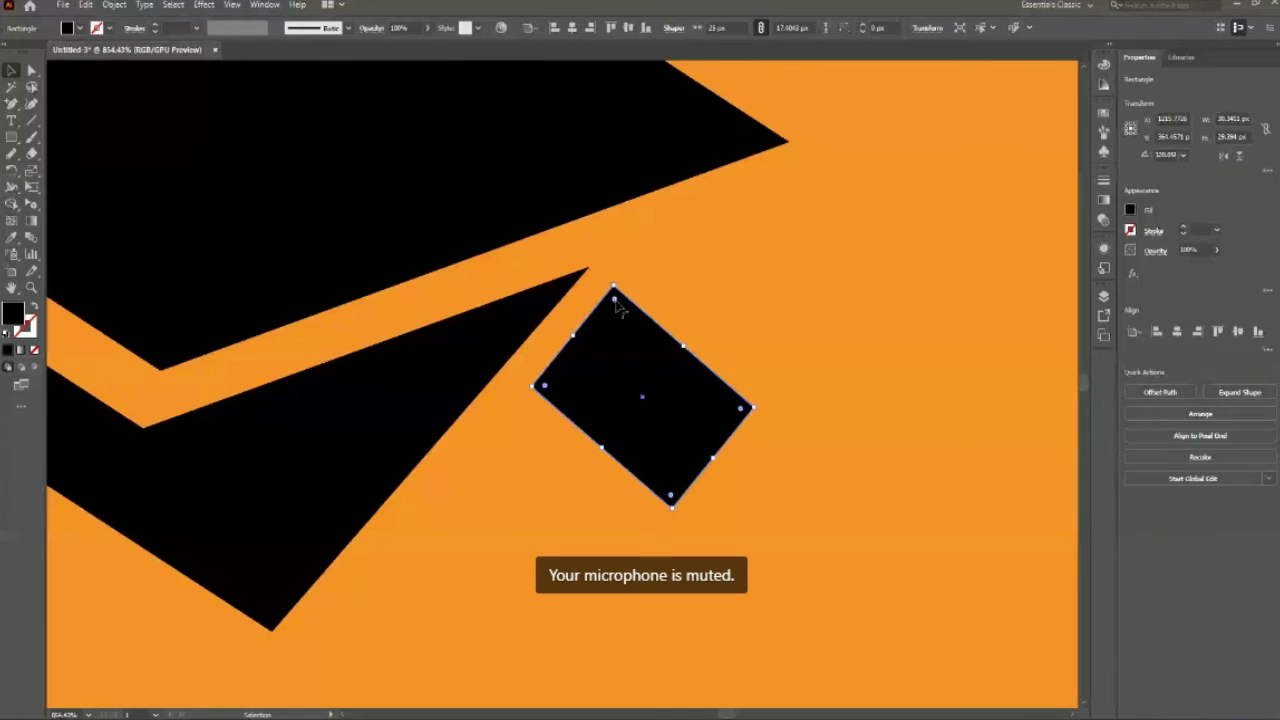
{"action": "left_click_drag", "start_coordinate": [614, 303], "coordinate": [635, 320]}
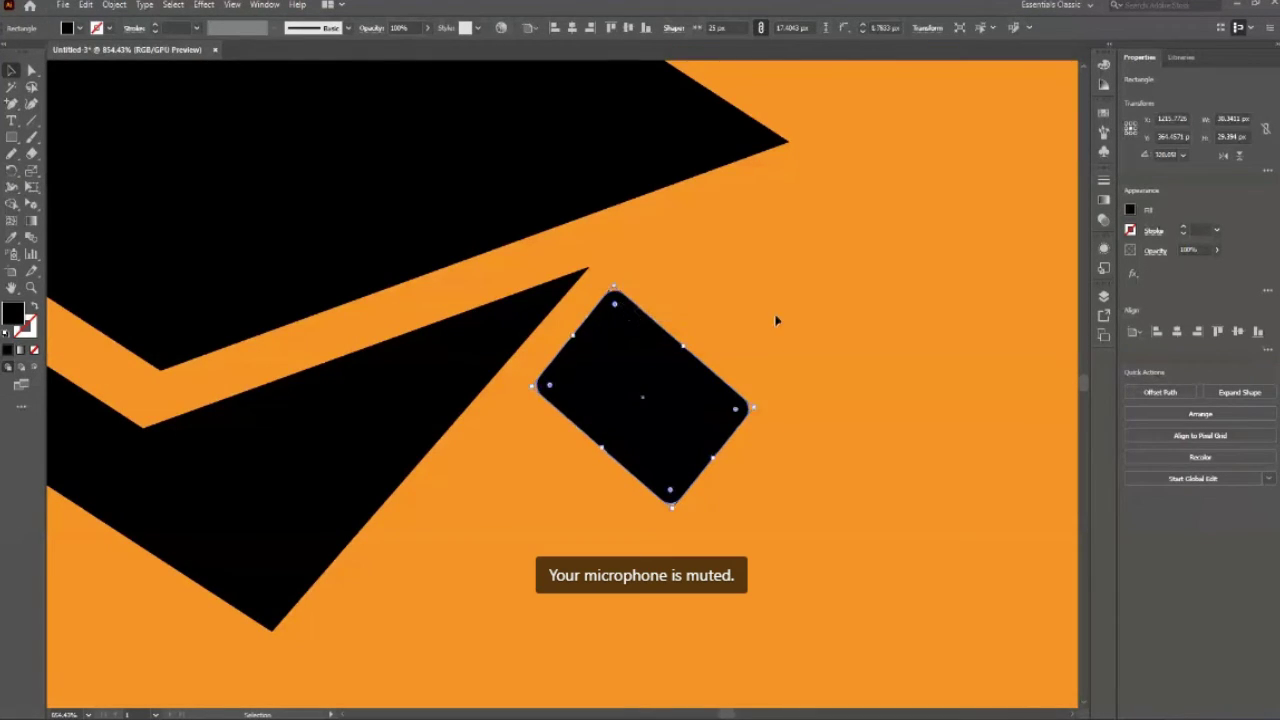
{"action": "left_click", "coordinate": [446, 594]}
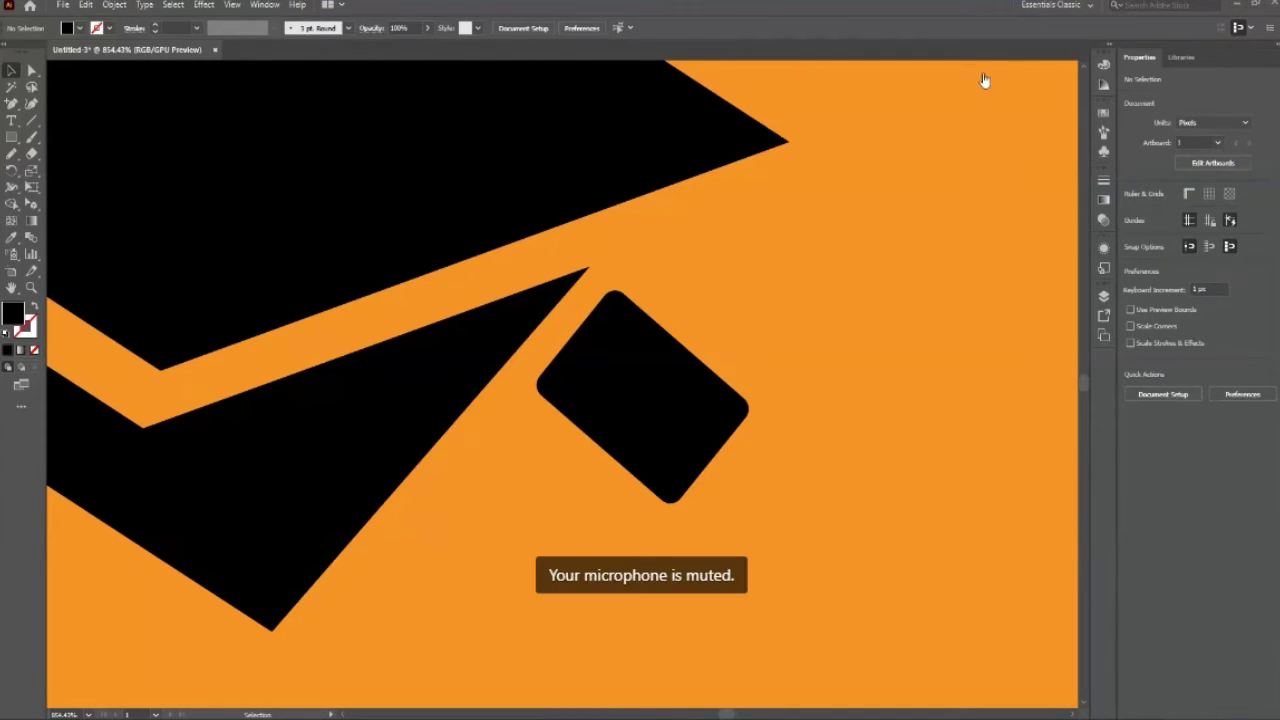
{"action": "key", "text": "z"}
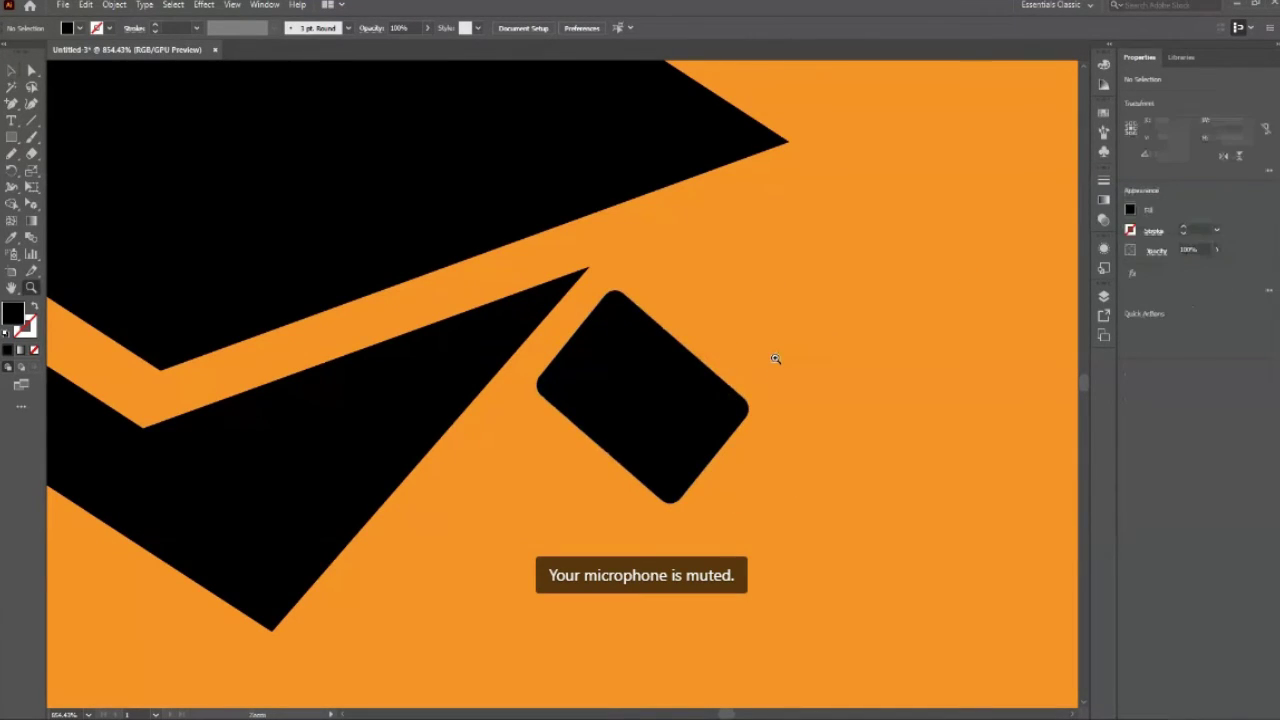
{"action": "left_click_drag", "start_coordinate": [774, 357], "coordinate": [449, 431]}
Step: Enlarge the rounded square slightly
{"action": "left_click_drag", "start_coordinate": [780, 350], "coordinate": [991, 586]}
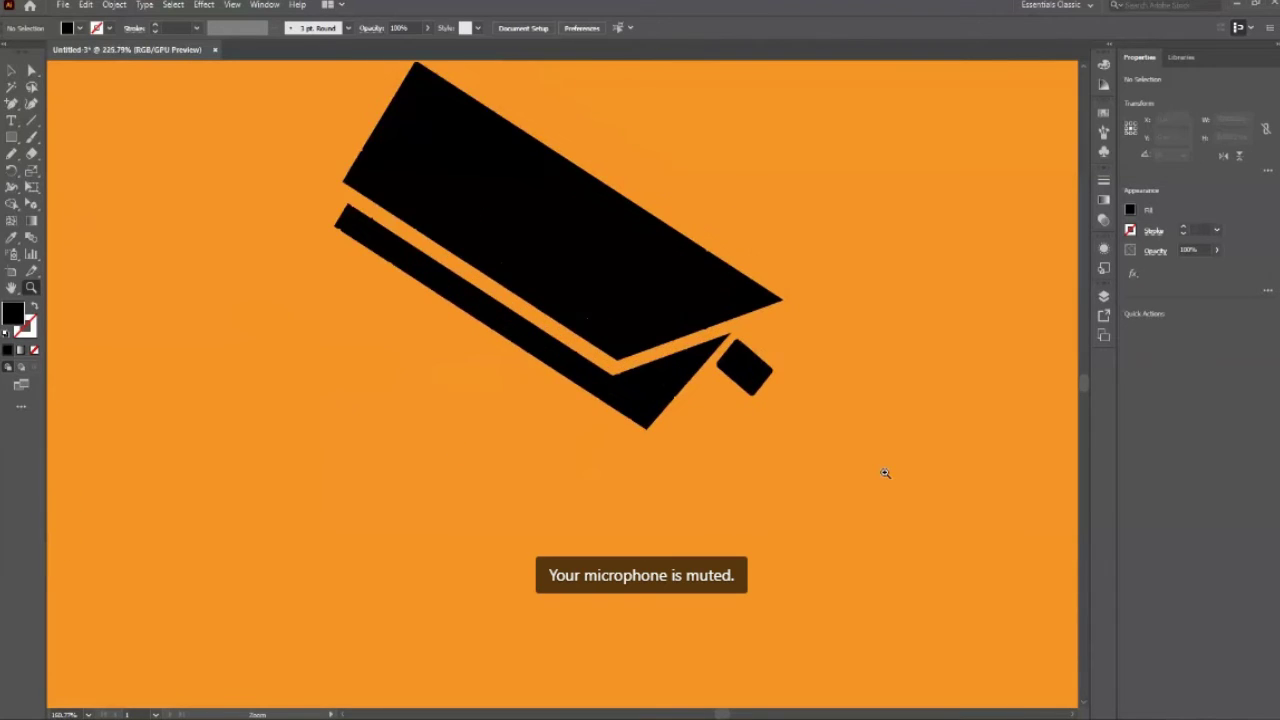
{"action": "key", "text": "v"}
{"action": "left_click", "coordinate": [743, 402]}
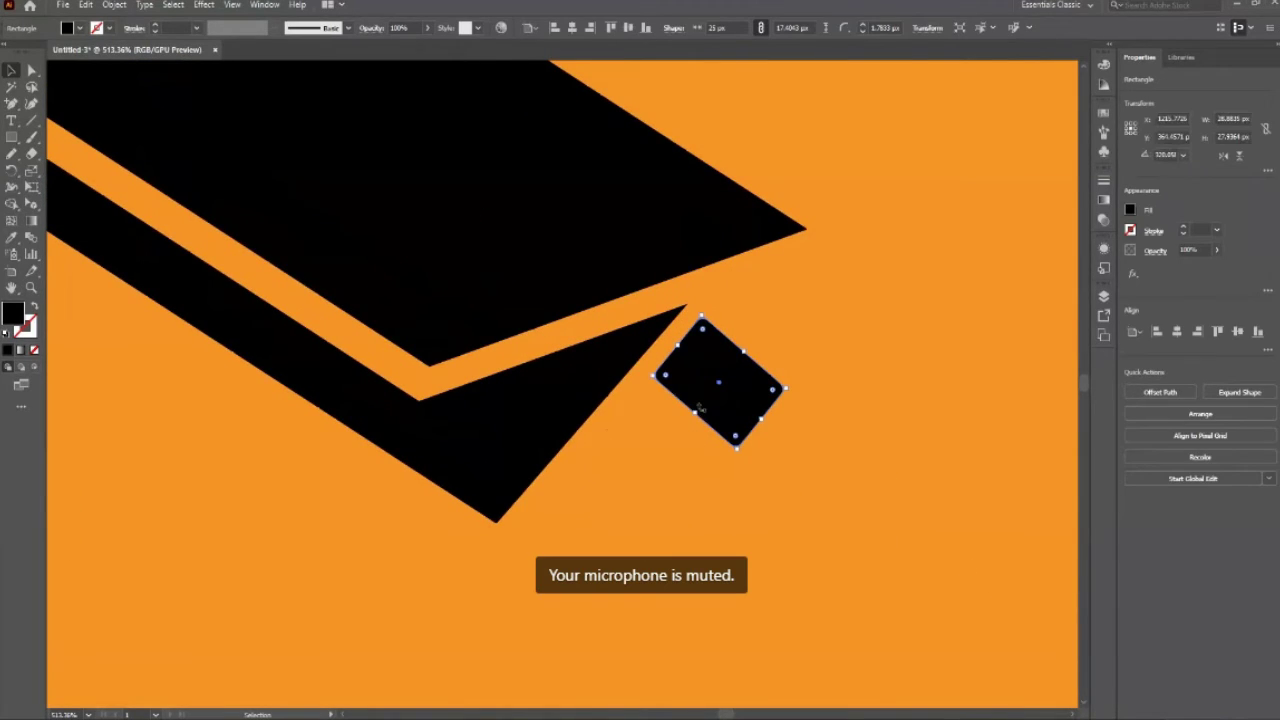
{"action": "left_click_drag", "start_coordinate": [697, 410], "coordinate": [683, 424]}
{"action": "left_click", "coordinate": [797, 503]}
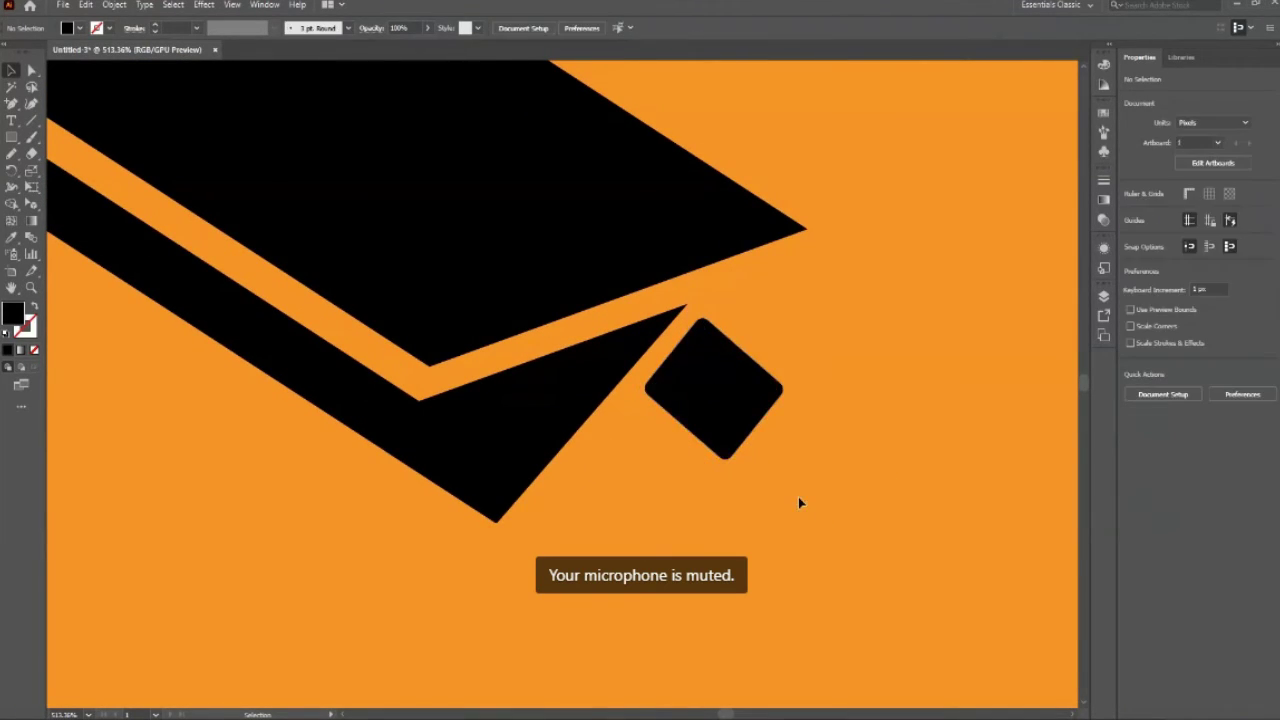
Step: Zoom in to inspect the rounded square, then zoom out to show the clipboard and camera icons
{"action": "key", "text": "z"}
{"action": "mouse_move", "coordinate": [757, 340]}
{"action": "left_mouse_down"}
{"action": "mouse_move", "coordinate": [563, 403]}
{"action": "mouse_move", "coordinate": [793, 365]}
{"action": "mouse_move", "coordinate": [546, 486]}
{"action": "left_mouse_up"}
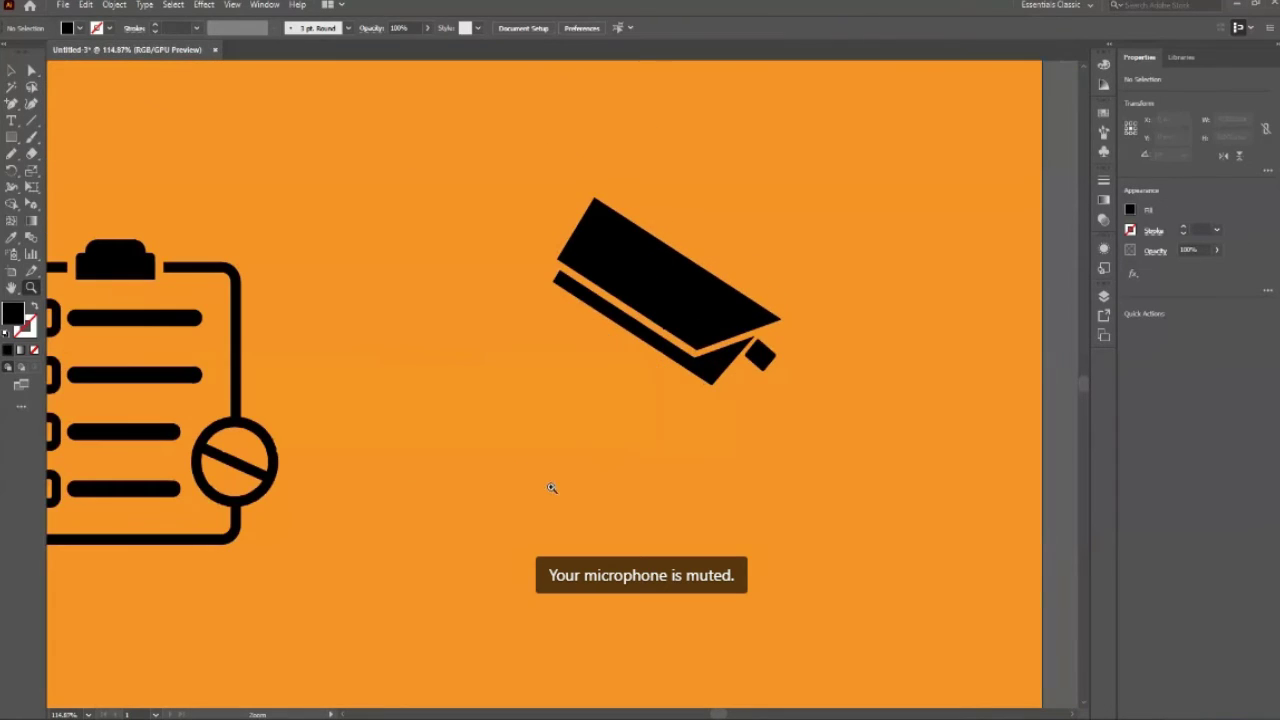
{"action": "left_click_drag", "start_coordinate": [749, 347], "coordinate": [1130, 590]}
{"action": "key", "text": "v"}
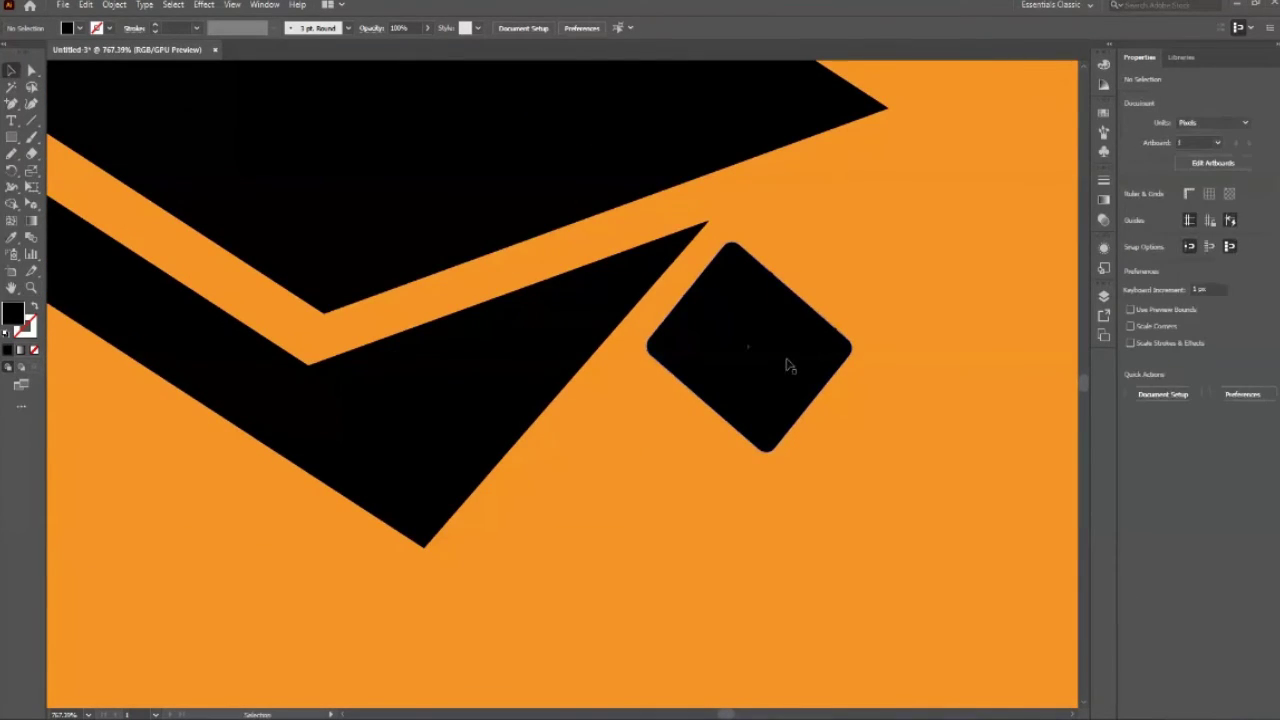
{"action": "left_click", "coordinate": [786, 365]}
{"action": "left_click", "coordinate": [709, 429]}
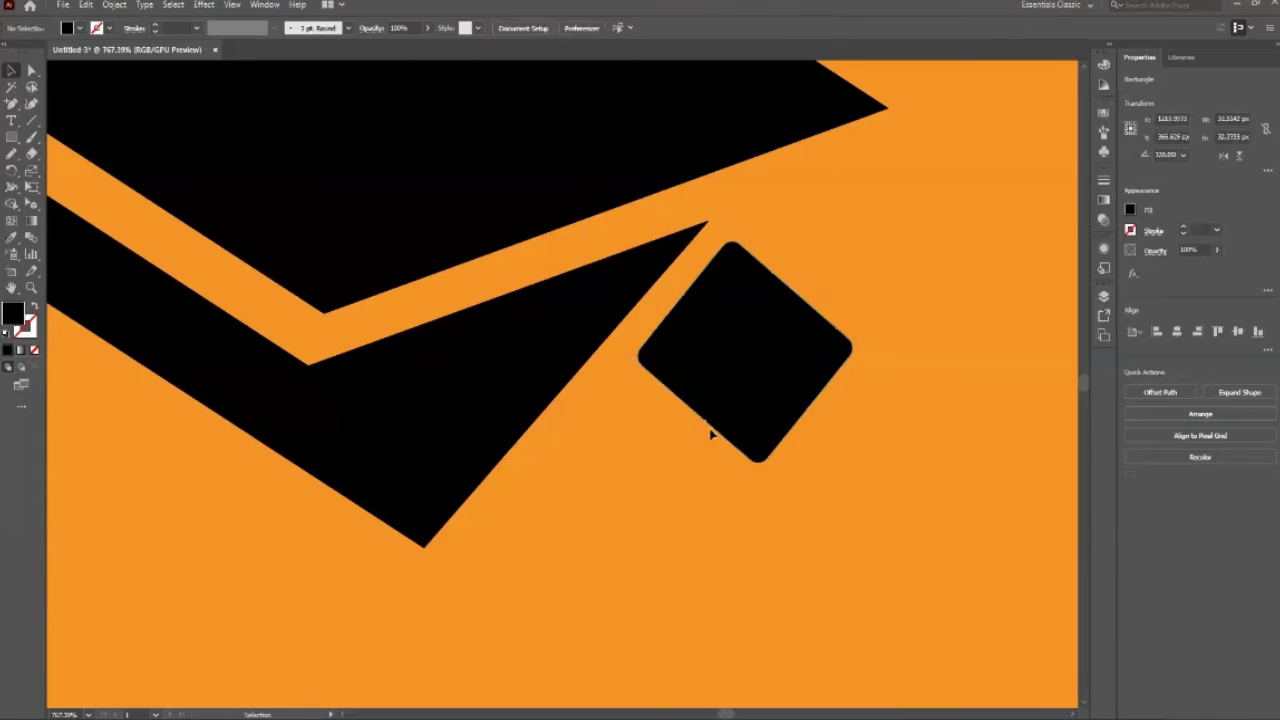
{"action": "key", "text": "z"}
{"action": "left_click_drag", "start_coordinate": [757, 286], "coordinate": [549, 427]}
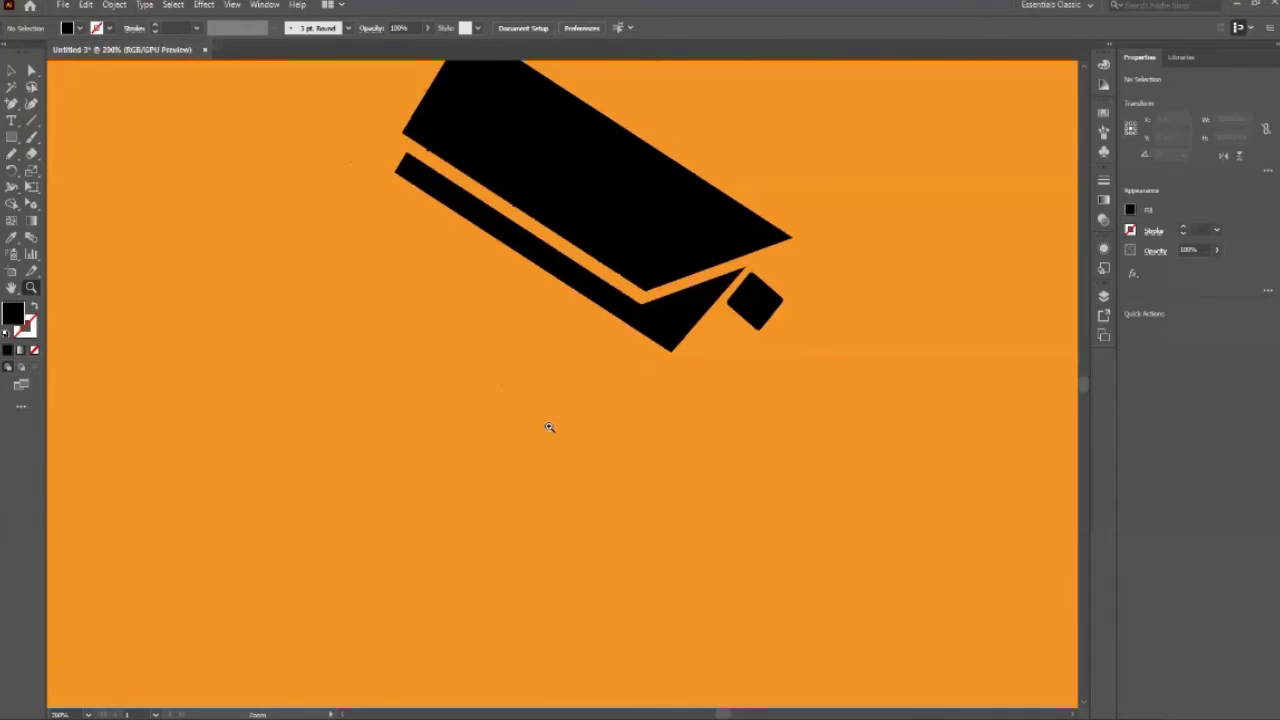
{"action": "left_click_drag", "start_coordinate": [654, 378], "coordinate": [530, 390]}
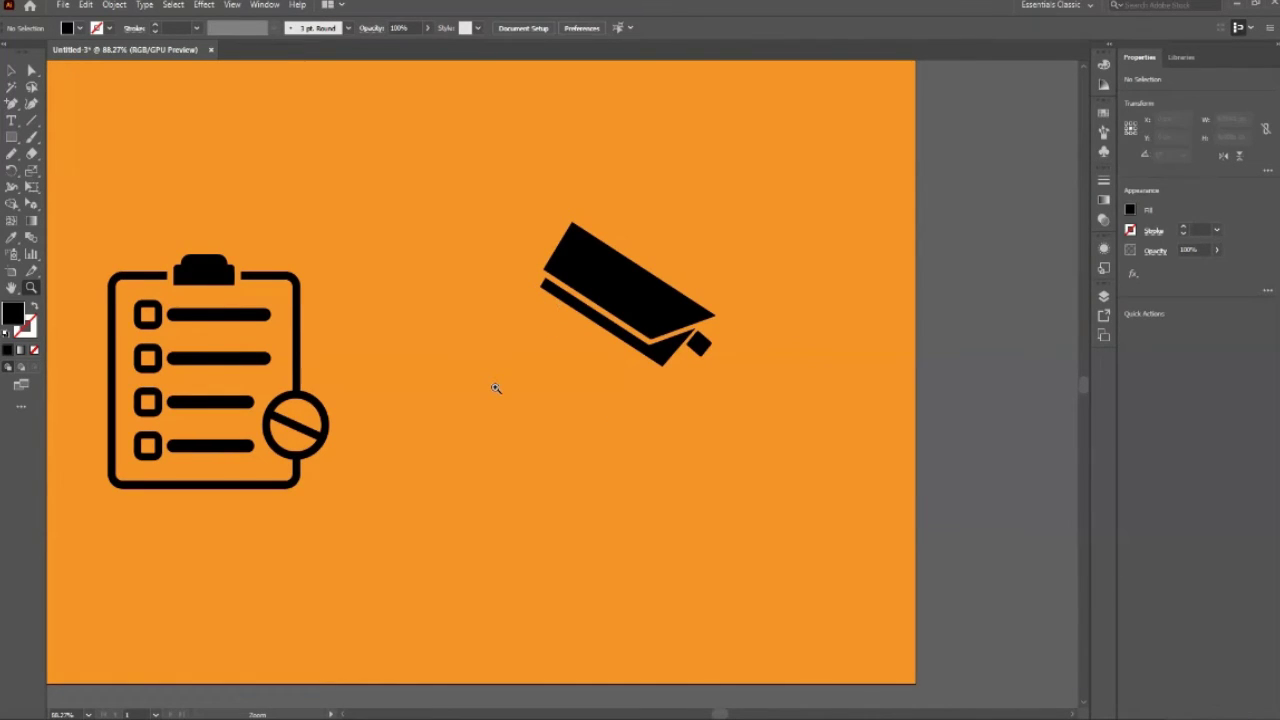
Step: Round the camera body's top back corner by dragging its live-corner widget
{"action": "left_click_drag", "start_coordinate": [603, 224], "coordinate": [737, 366]}
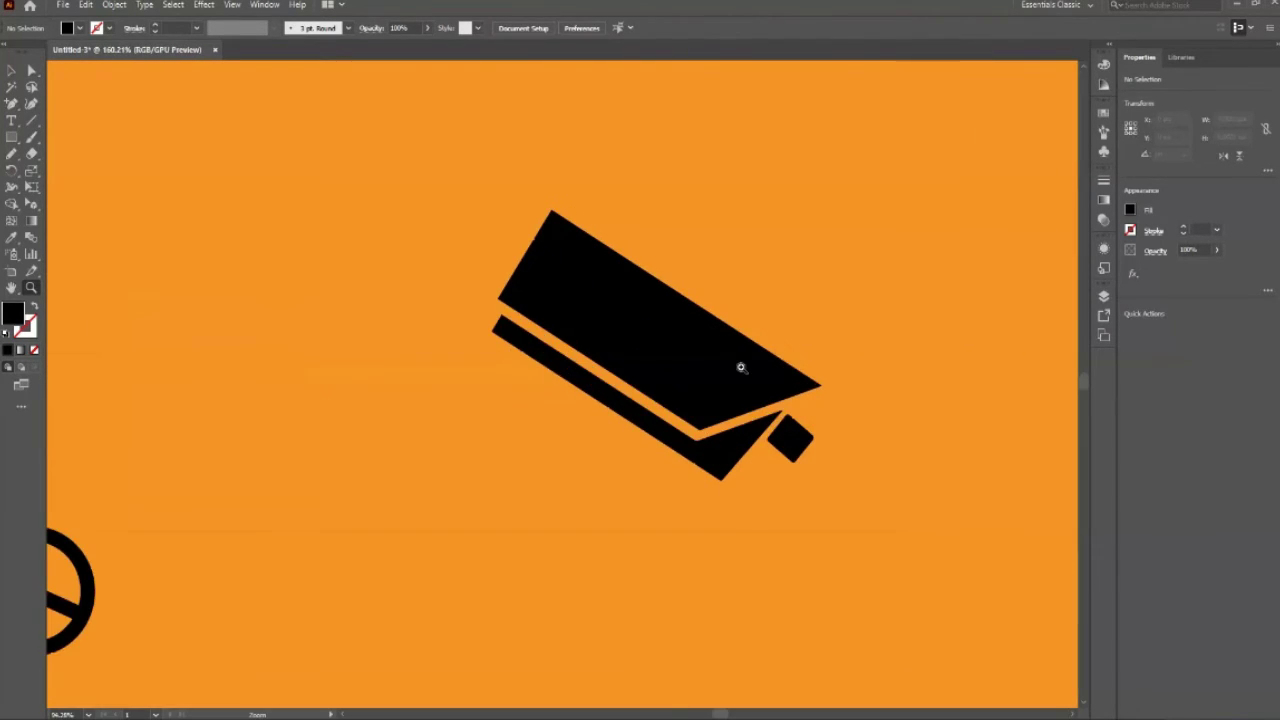
{"action": "key", "text": "v"}
{"action": "left_click", "coordinate": [557, 286]}
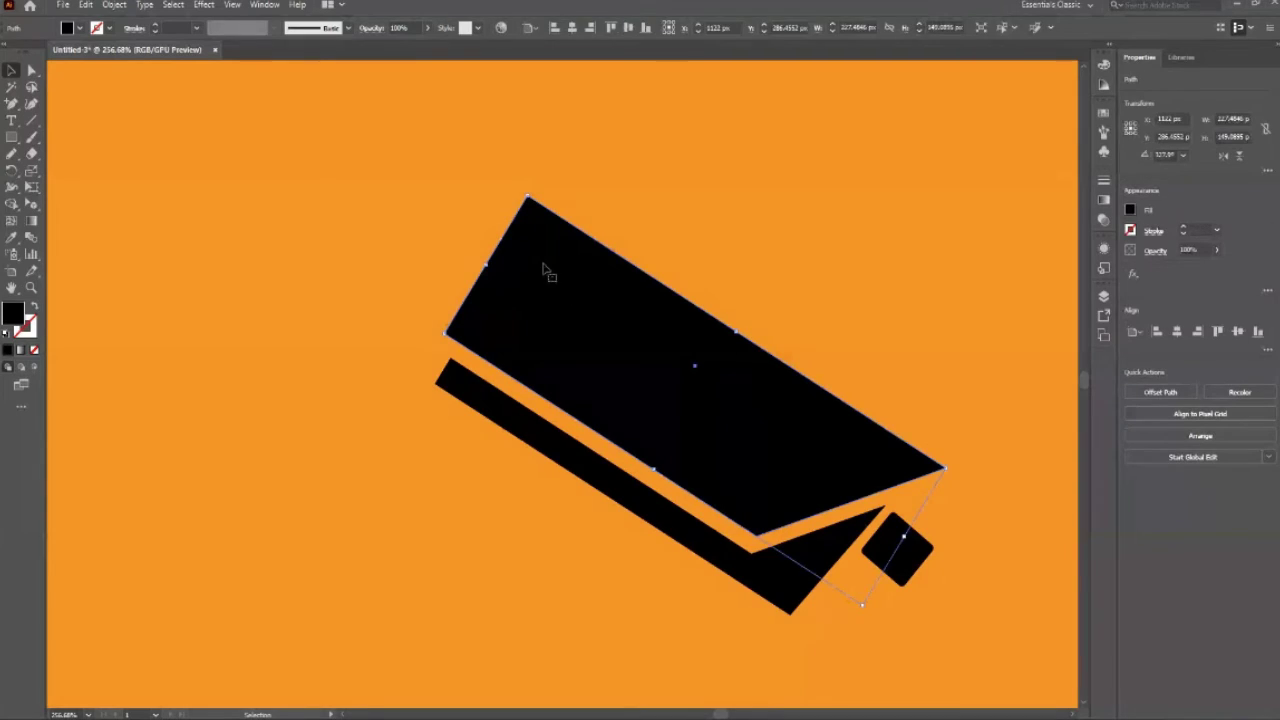
{"action": "key", "text": "a"}
{"action": "mouse_move", "coordinate": [530, 209]}
{"action": "left_mouse_down"}
{"action": "mouse_move", "coordinate": [533, 227]}
{"action": "mouse_move", "coordinate": [800, 194]}
{"action": "left_mouse_up"}
Step: Zoom out to view the whole artboard, then zoom back in on the camera icon
{"action": "key", "text": "z"}
{"action": "left_click_drag", "start_coordinate": [526, 306], "coordinate": [509, 651]}
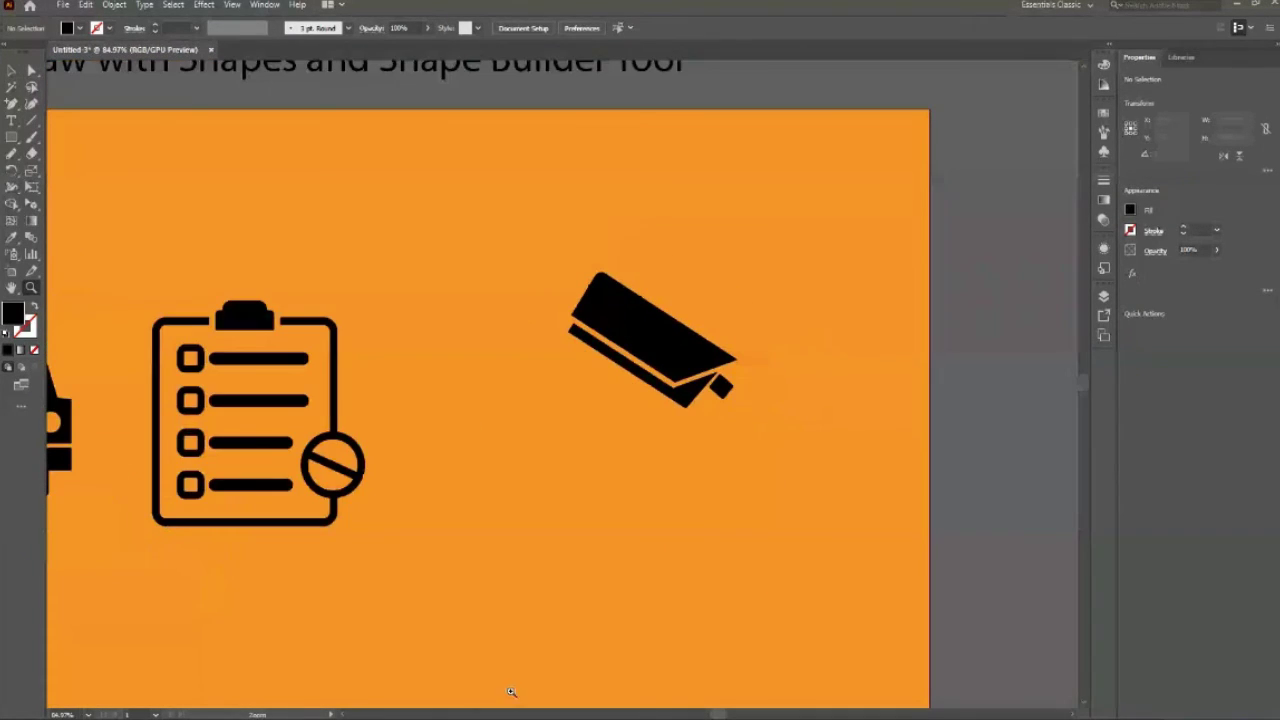
{"action": "left_click_drag", "start_coordinate": [643, 443], "coordinate": [728, 472]}
{"action": "left_click_drag", "start_coordinate": [605, 406], "coordinate": [622, 368]}
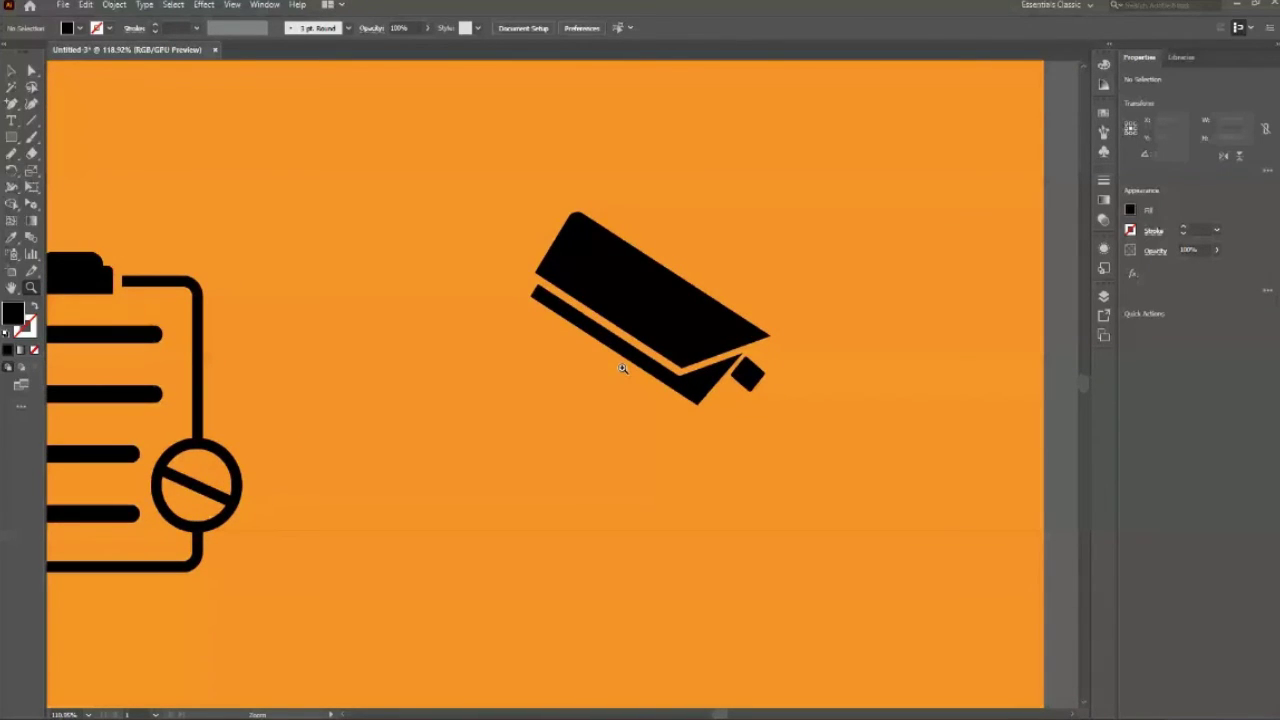
{"action": "left_click_drag", "start_coordinate": [622, 368], "coordinate": [640, 368]}
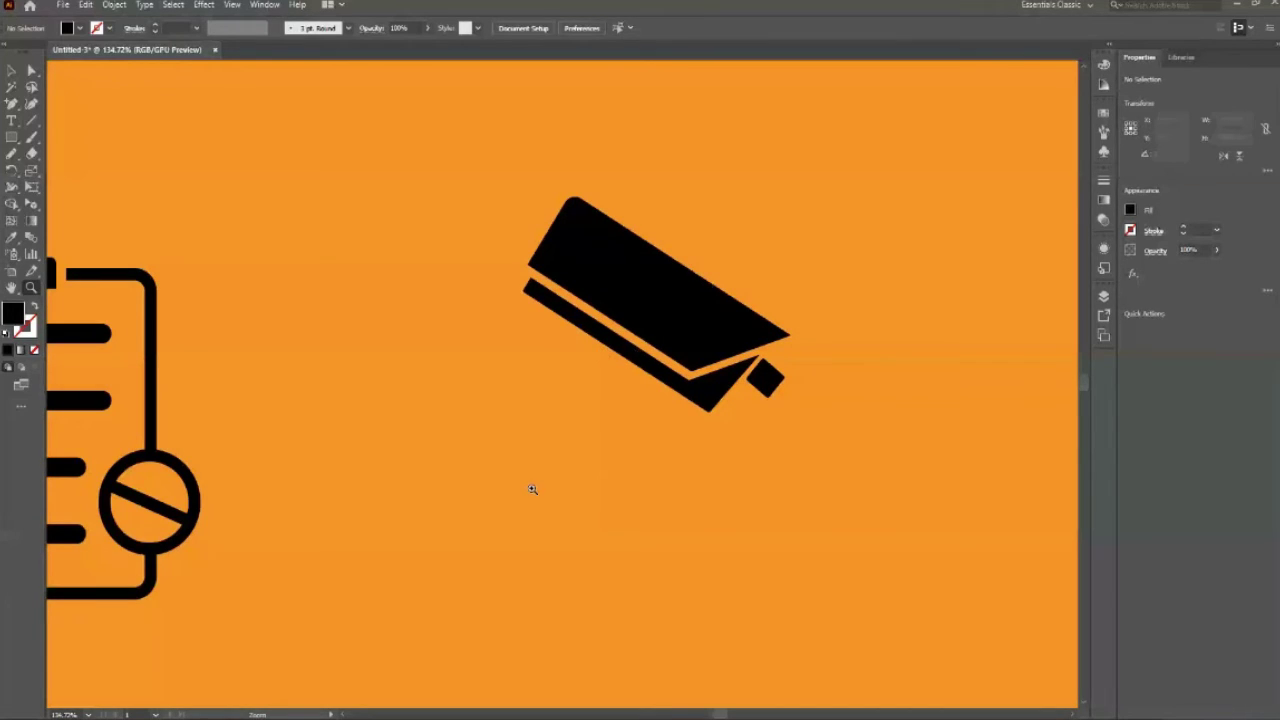
{"action": "left_click_drag", "start_coordinate": [565, 383], "coordinate": [614, 417]}
{"action": "key", "text": "m"}
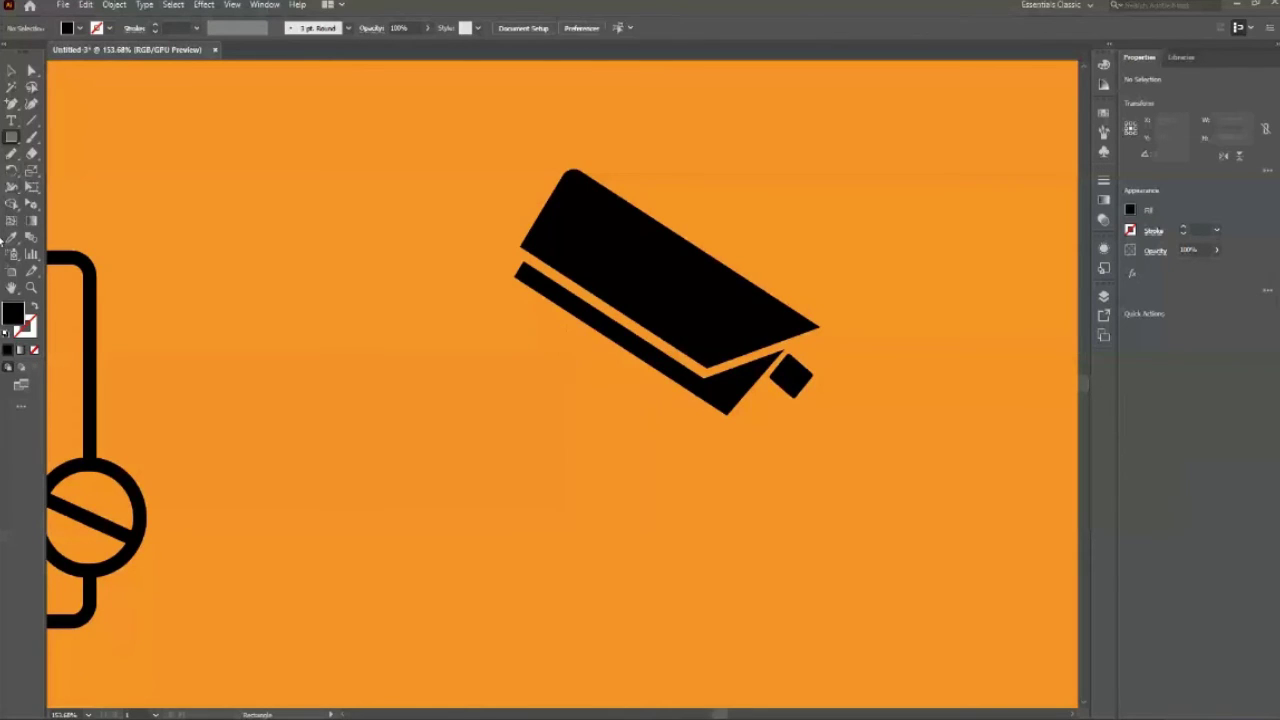
{"action": "left_click", "coordinate": [10, 71]}
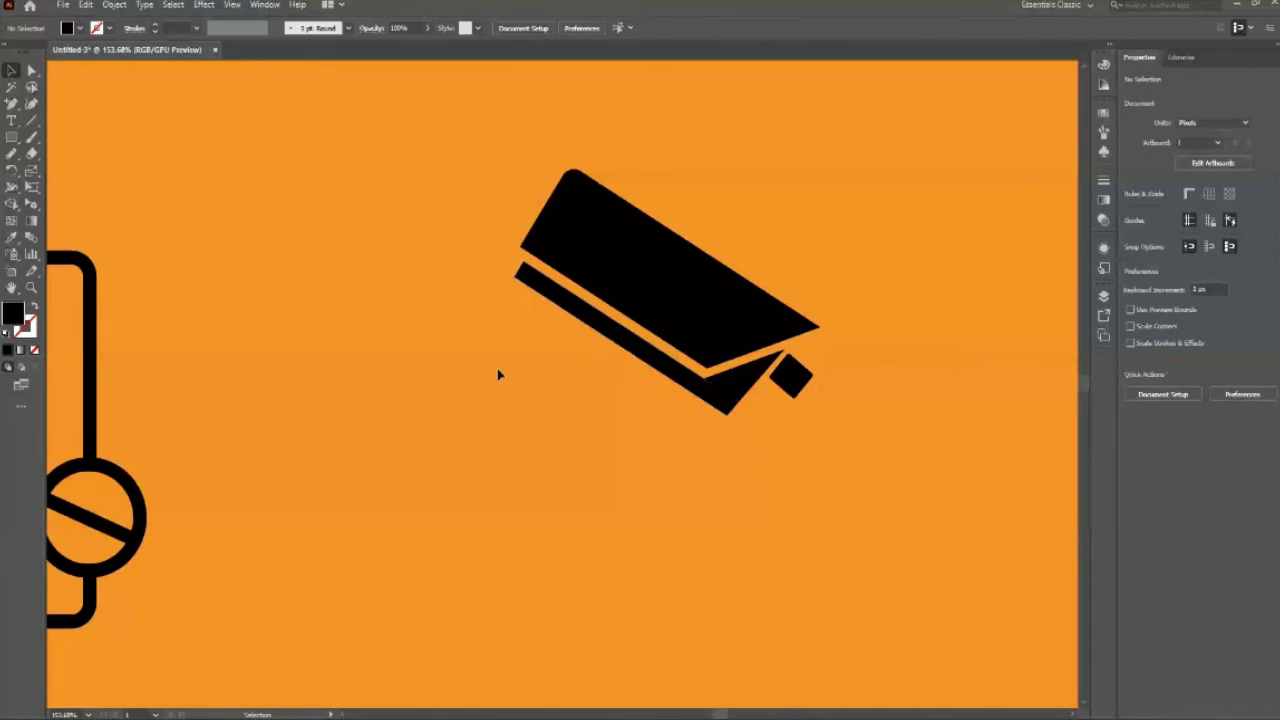
Step: Draw a thin upright bar below the camera and rotate it into a slanted stand
{"action": "key", "text": "m"}
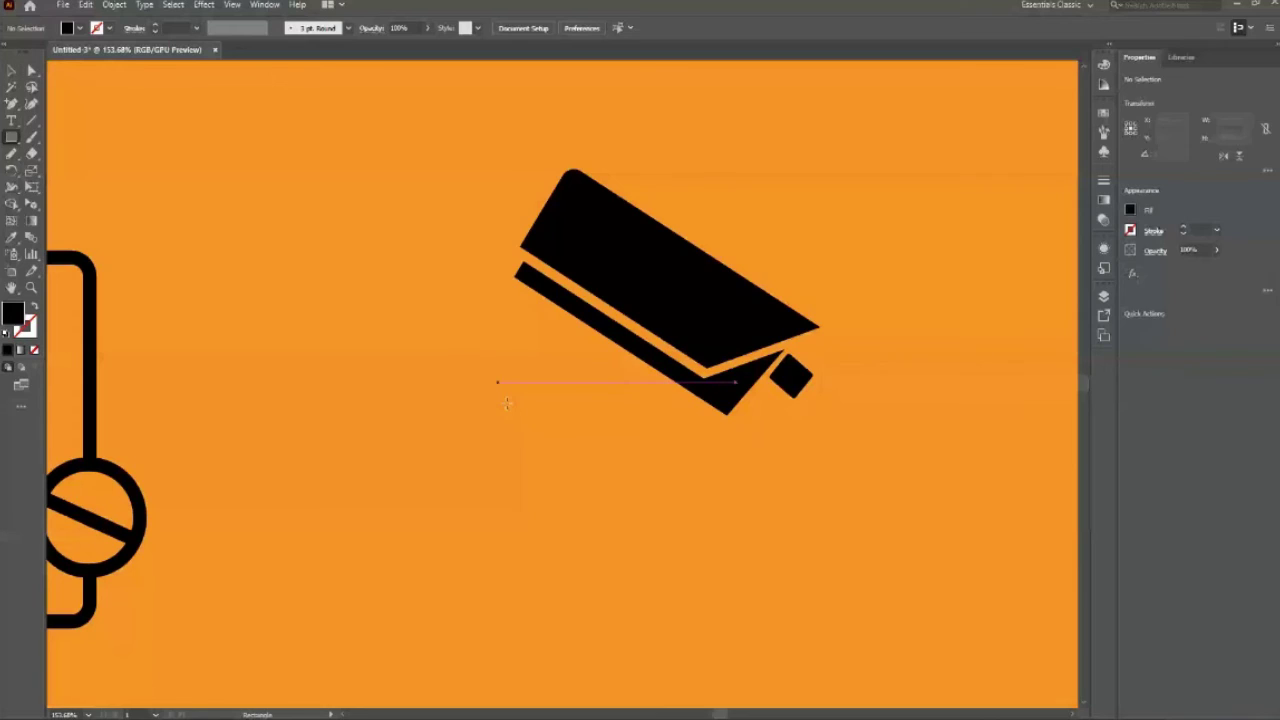
{"action": "left_click_drag", "start_coordinate": [561, 318], "coordinate": [546, 450]}
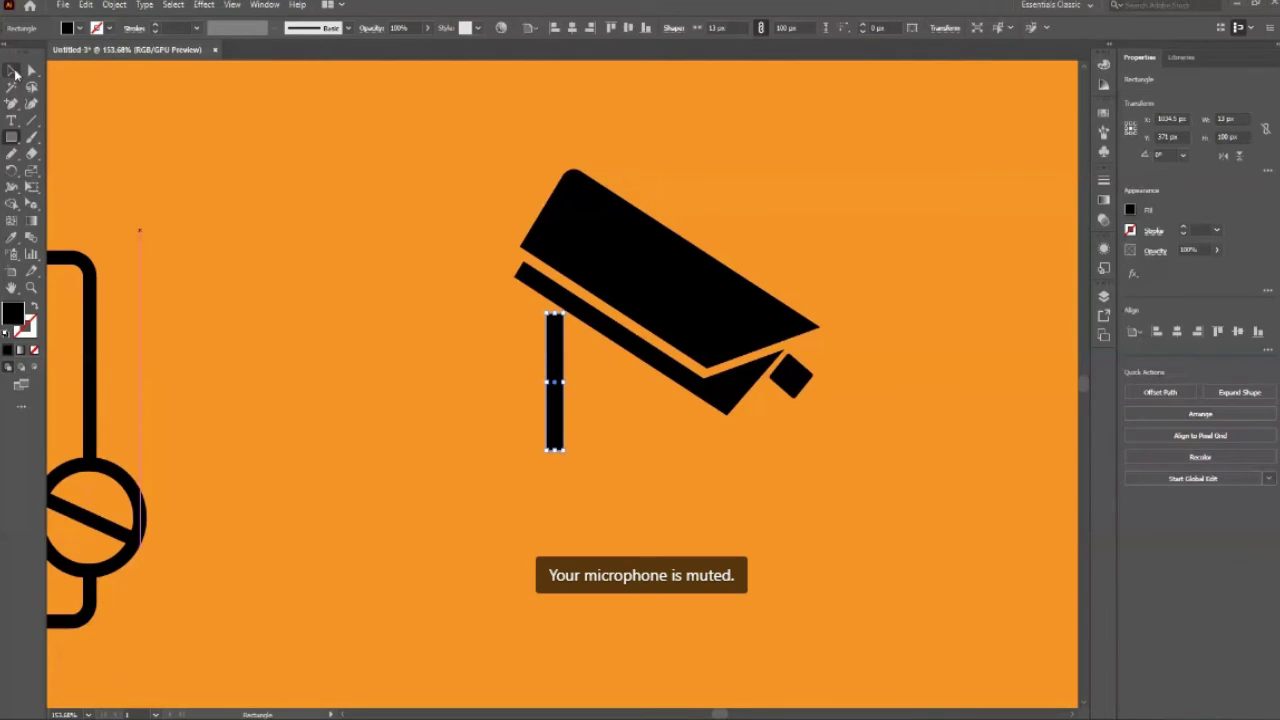
{"action": "left_click", "coordinate": [12, 71]}
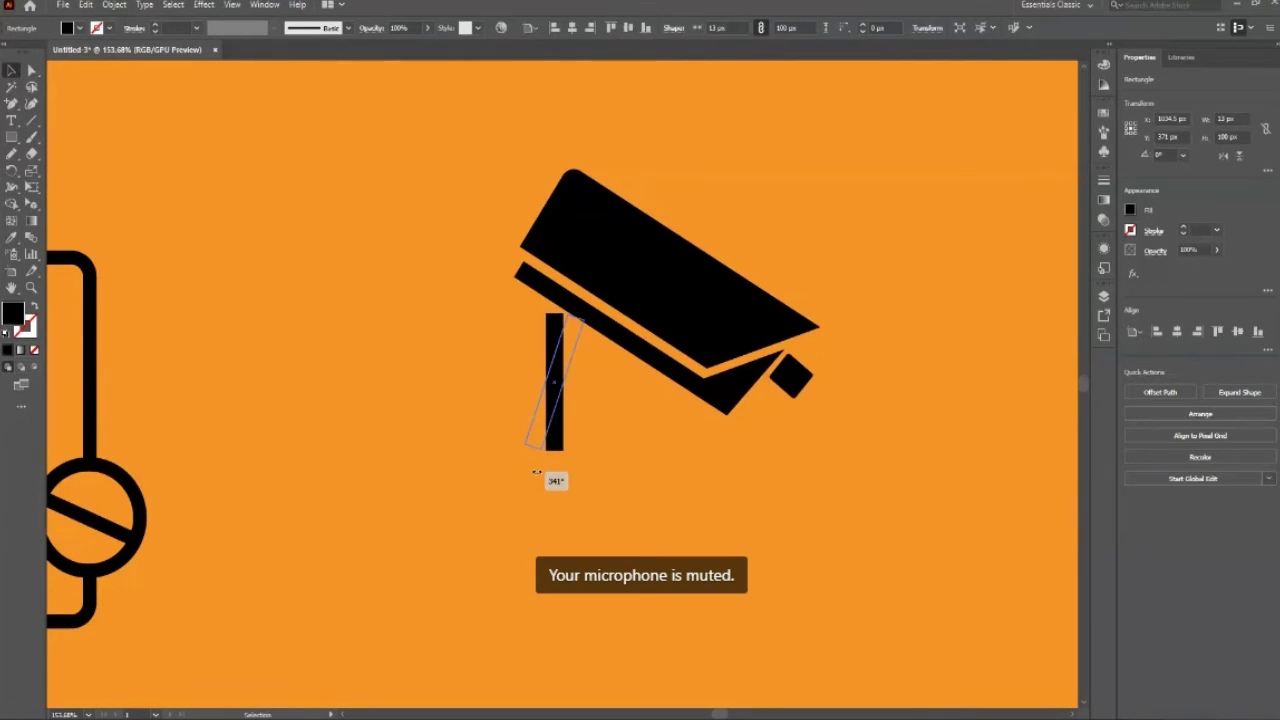
{"action": "left_click_drag", "start_coordinate": [552, 478], "coordinate": [645, 486]}
{"action": "left_click", "coordinate": [542, 372]}
Step: Move the slanted stand up-left so it sits beneath the camera's bracket
{"action": "left_click_drag", "start_coordinate": [552, 378], "coordinate": [542, 365]}
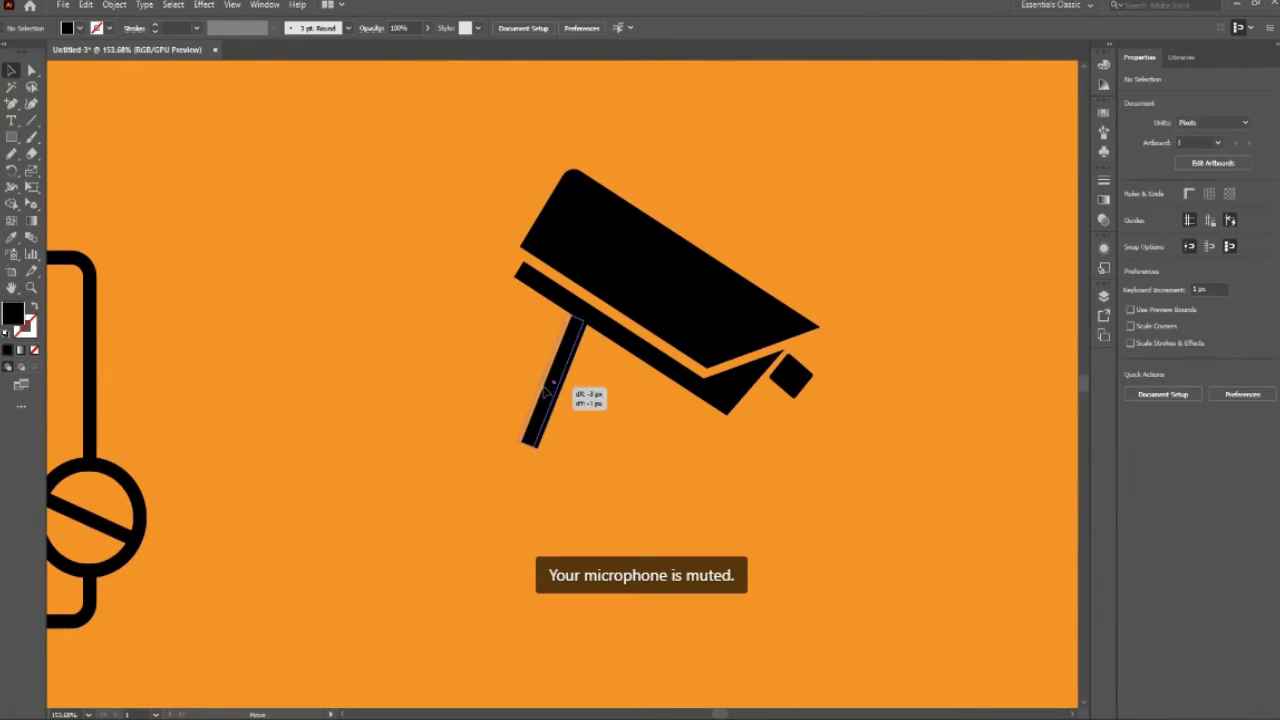
{"action": "left_click", "coordinate": [552, 400]}
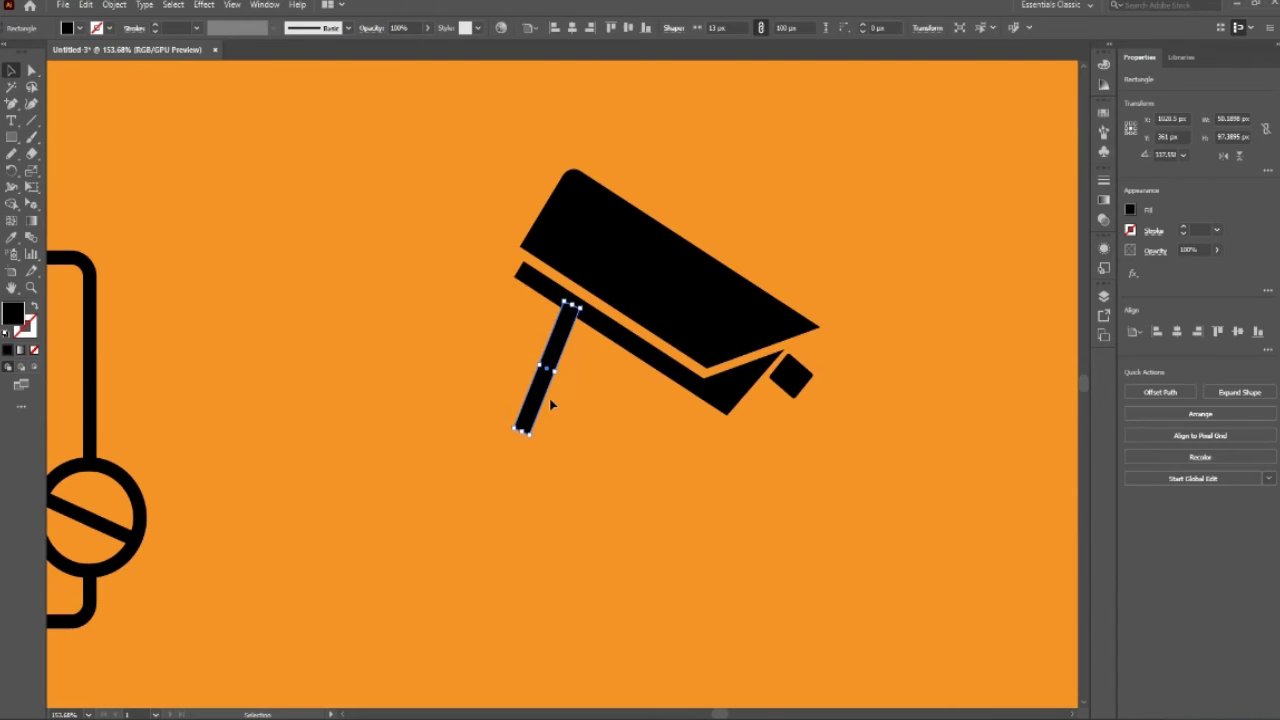
{"action": "left_click_drag", "start_coordinate": [555, 355], "coordinate": [539, 343]}
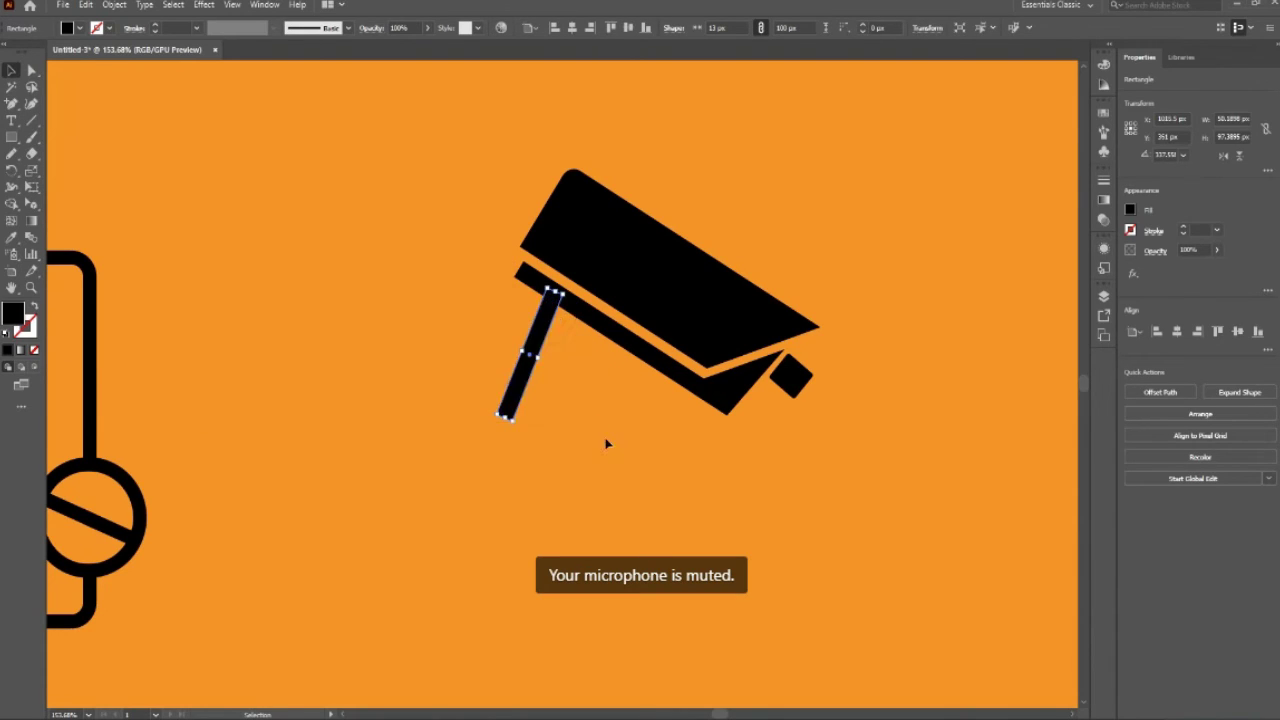
{"action": "left_click_drag", "start_coordinate": [507, 413], "coordinate": [518, 403]}
{"action": "left_click", "coordinate": [606, 431]}
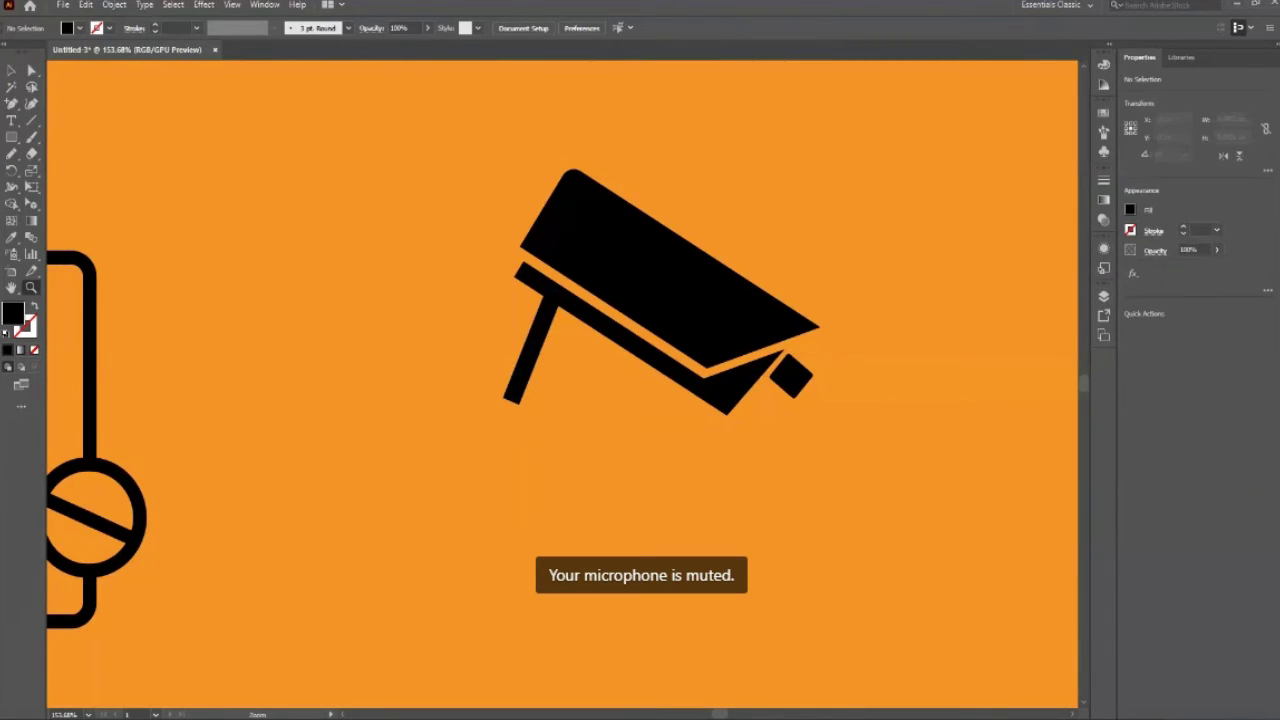
Step: Shorten the stand bar from its bottom end
{"action": "key", "text": "z"}
{"action": "left_click_drag", "start_coordinate": [510, 395], "coordinate": [530, 394]}
{"action": "key", "text": "v"}
{"action": "left_click", "coordinate": [522, 398]}
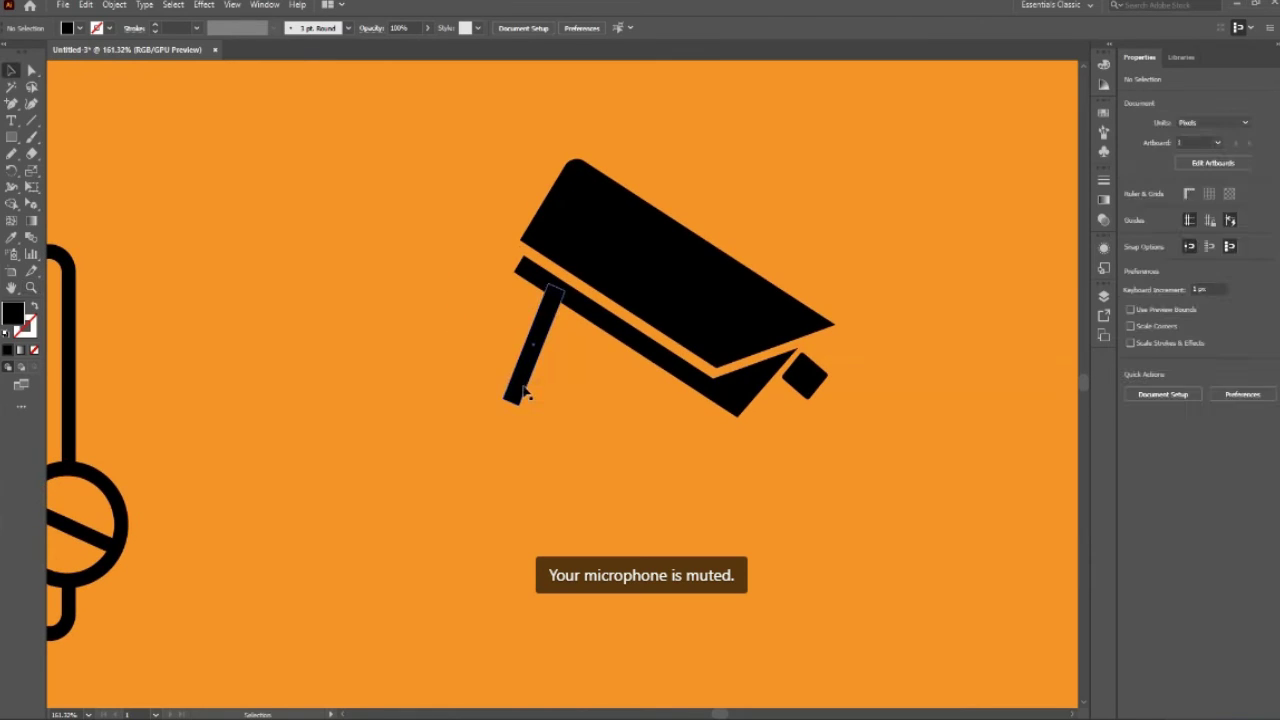
{"action": "left_click_drag", "start_coordinate": [519, 402], "coordinate": [525, 372]}
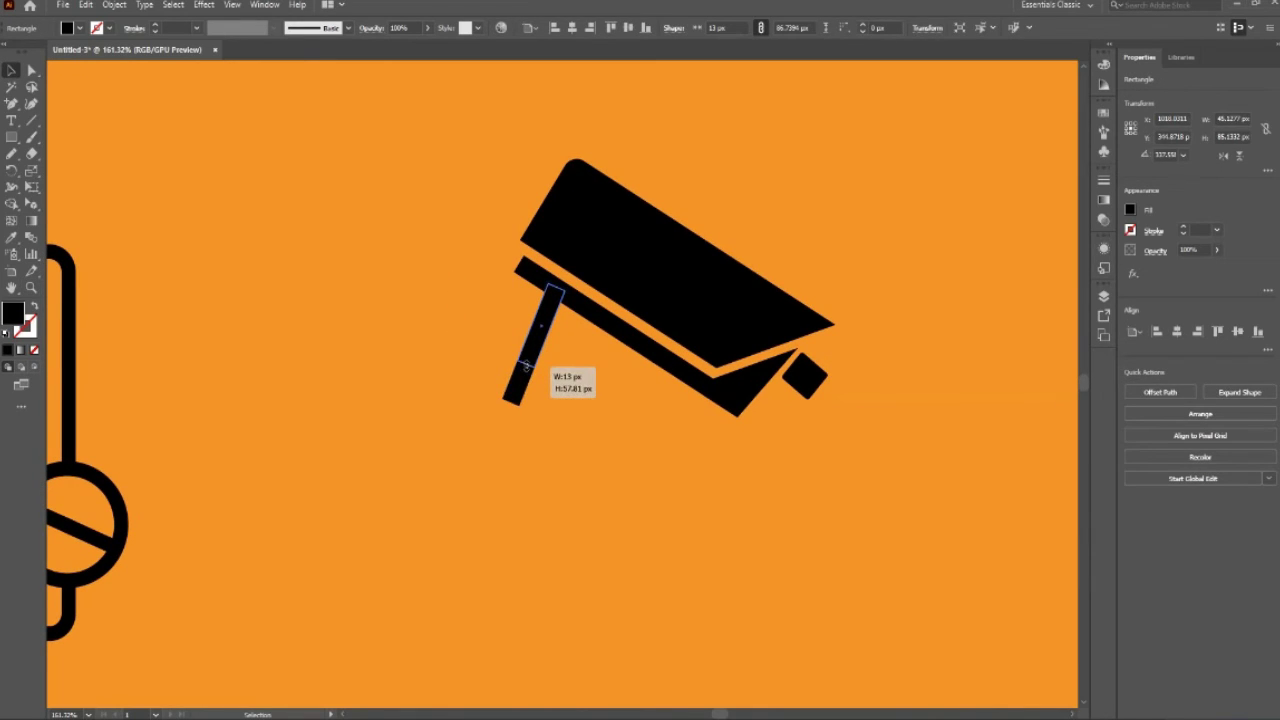
{"action": "key", "text": "ctrl+shift+a"}
{"action": "key", "text": "z"}
{"action": "mouse_move", "coordinate": [594, 286]}
{"action": "left_mouse_down"}
{"action": "mouse_move", "coordinate": [314, 386]}
{"action": "mouse_move", "coordinate": [875, 584]}
{"action": "left_mouse_up"}
{"action": "left_click_drag", "start_coordinate": [490, 294], "coordinate": [523, 386]}
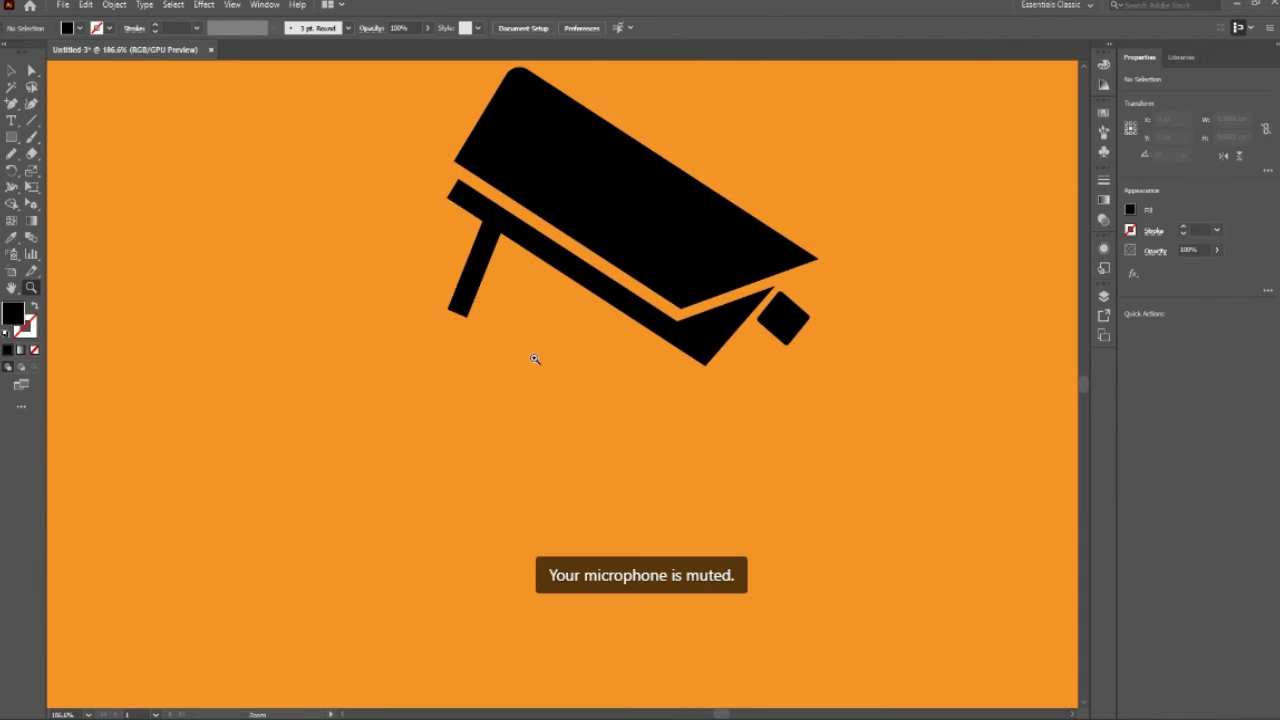
Step: Stretch the stand leg's bottom end downward and zoom out to check it
{"action": "key", "text": "v"}
{"action": "left_click", "coordinate": [469, 298]}
{"action": "left_click_drag", "start_coordinate": [462, 312], "coordinate": [443, 343]}
{"action": "key", "text": "ctrl+shift+a"}
{"action": "key", "text": "z"}
{"action": "left_click_drag", "start_coordinate": [597, 320], "coordinate": [403, 414]}
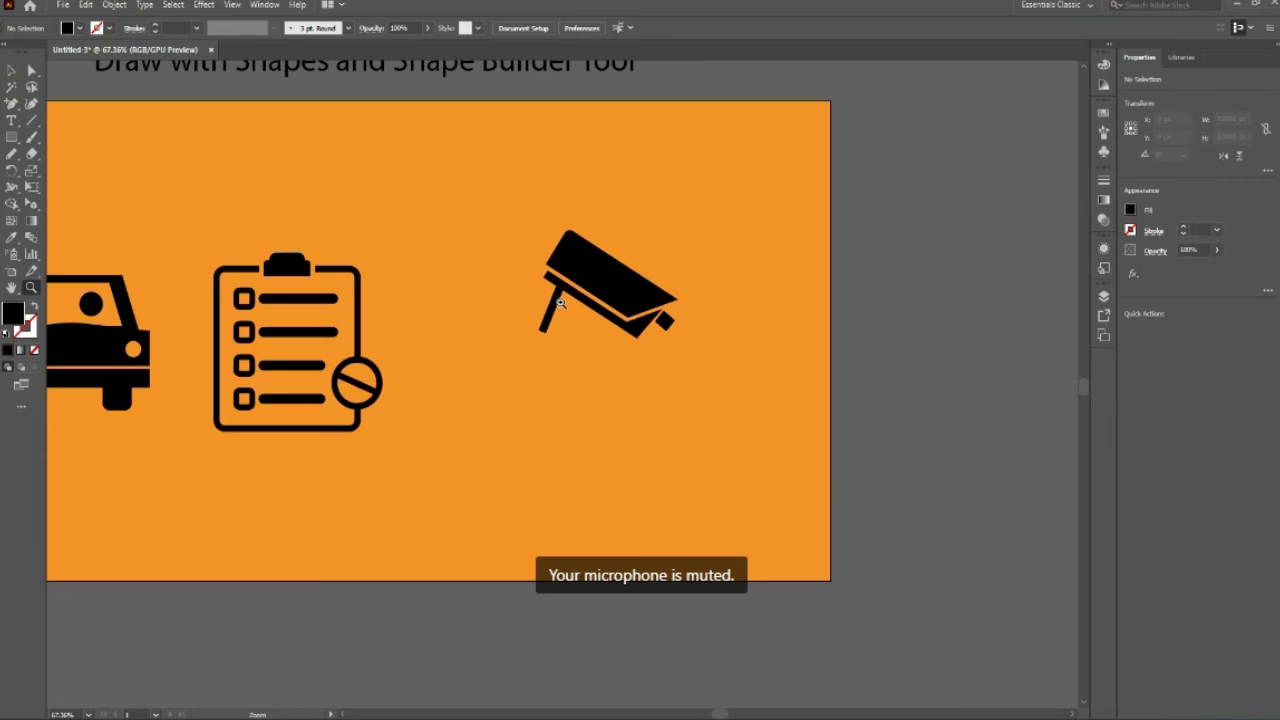
Step: Rotate the camera's leg rectangle by its corner to a new angle
{"action": "left_click", "coordinate": [560, 302]}
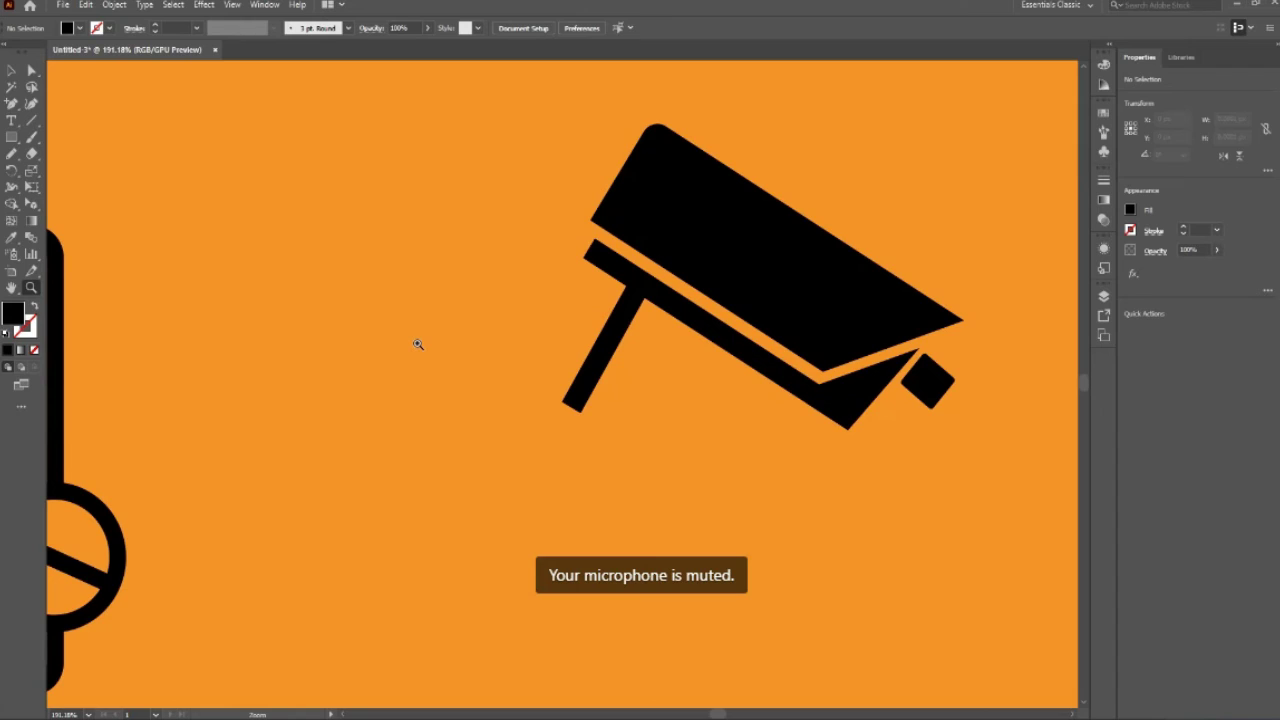
{"action": "key", "text": "v"}
{"action": "left_click", "coordinate": [570, 402]}
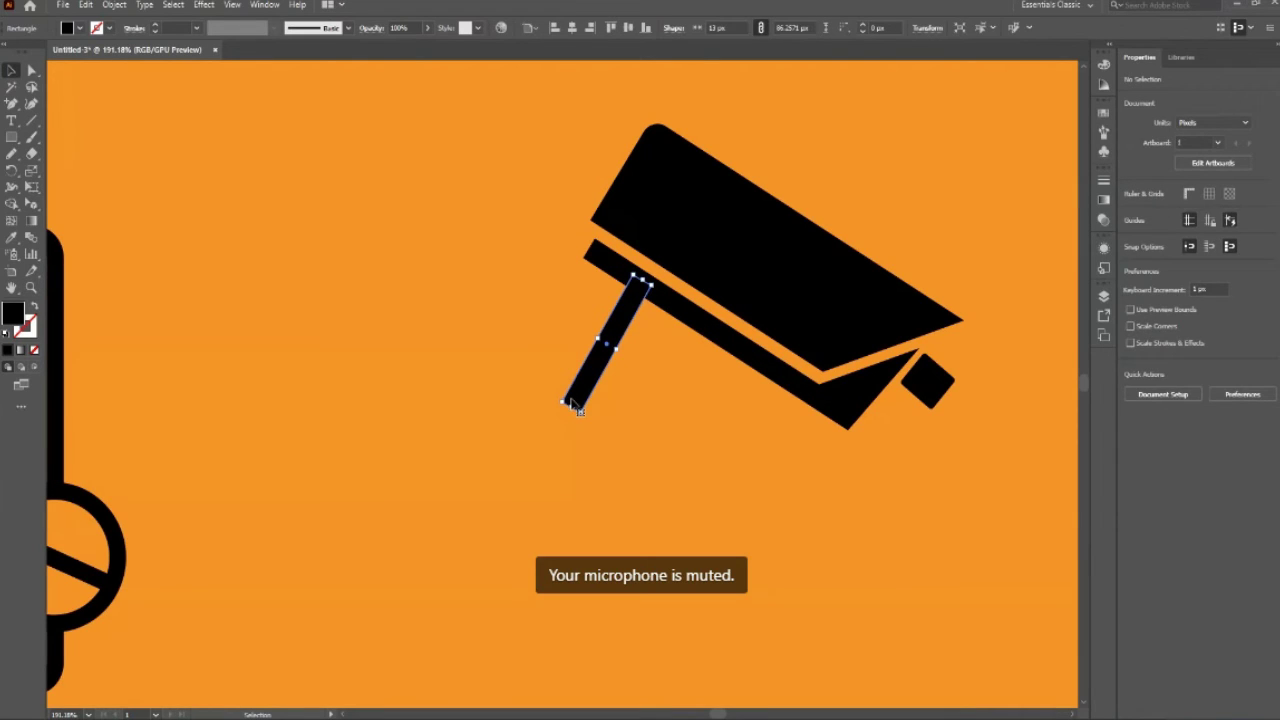
{"action": "mouse_move", "coordinate": [570, 402]}
{"action": "left_mouse_down"}
{"action": "mouse_move", "coordinate": [693, 390]}
{"action": "mouse_move", "coordinate": [688, 332]}
{"action": "left_mouse_up"}
Step: Delete the stray extra bar at the lower left of the stand
{"action": "mouse_move", "coordinate": [580, 378]}
{"action": "left_mouse_down"}
{"action": "mouse_move", "coordinate": [503, 404]}
{"action": "mouse_move", "coordinate": [549, 391]}
{"action": "left_mouse_up"}
{"action": "left_click", "coordinate": [646, 398]}
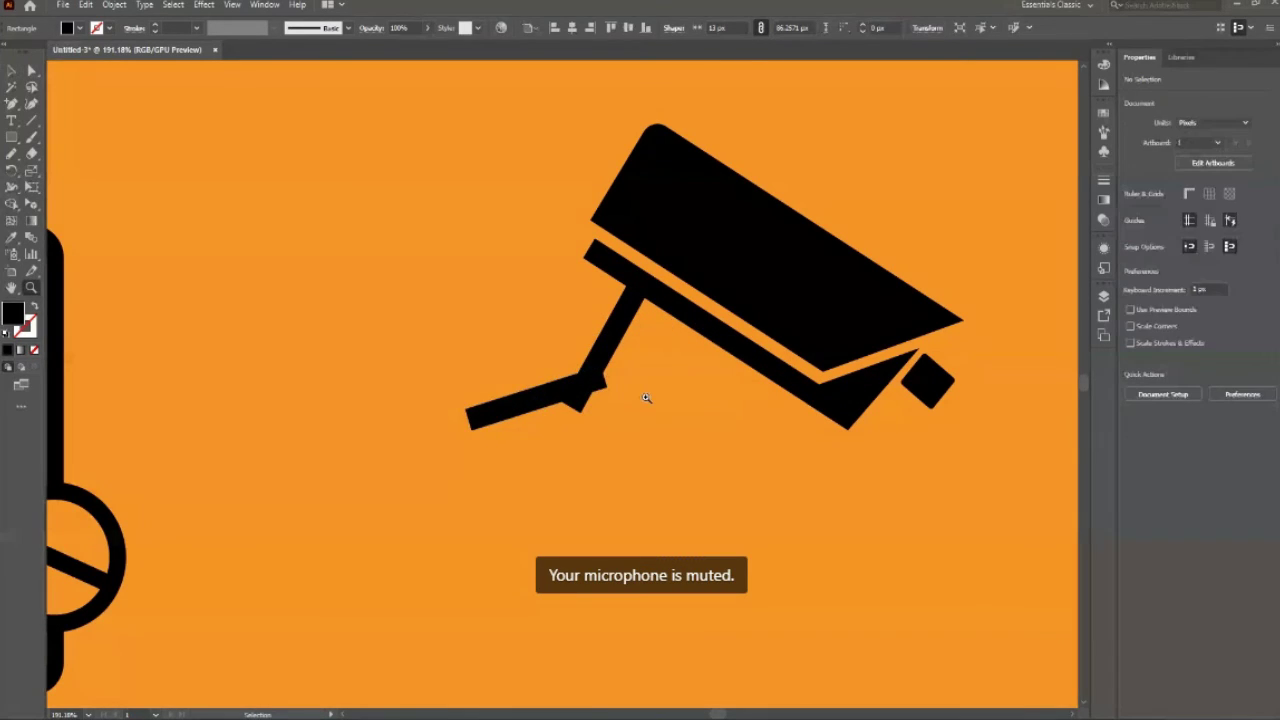
{"action": "scroll", "coordinate": [646, 398], "scroll_direction": "down", "scroll_amount": 4}
{"action": "scroll", "coordinate": [675, 393], "scroll_direction": "up", "scroll_amount": 5}
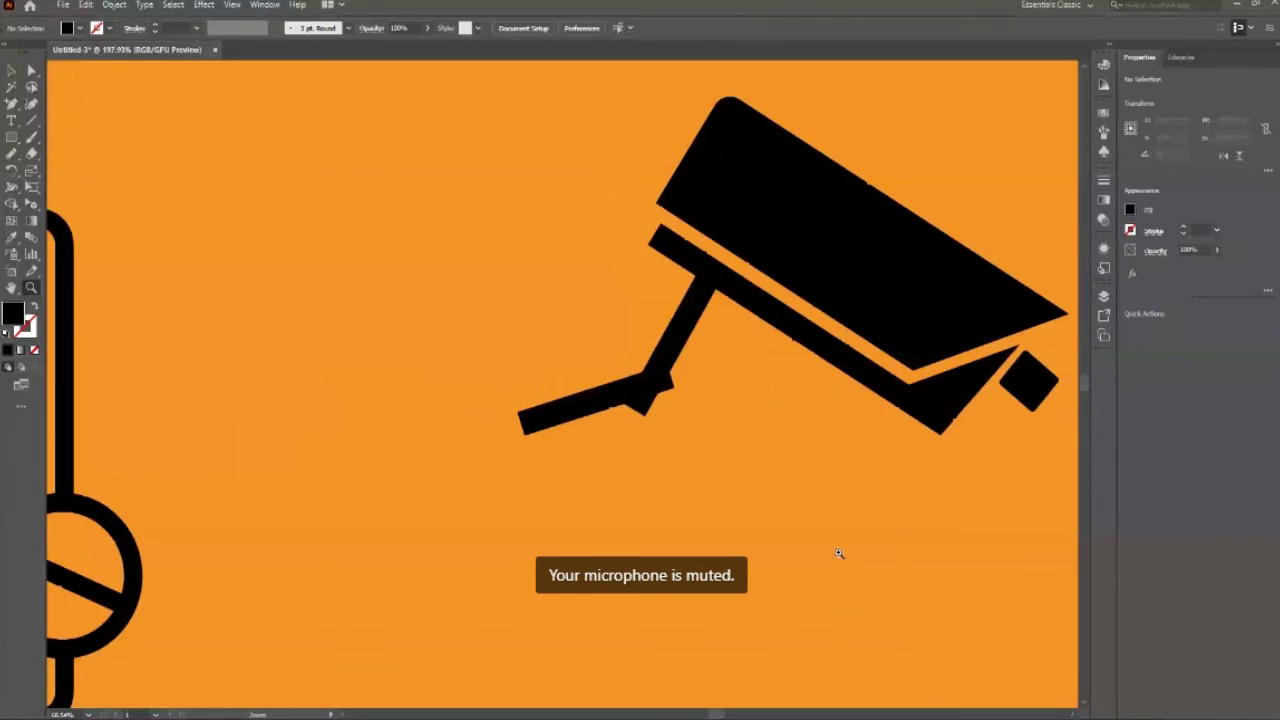
{"action": "scroll", "coordinate": [837, 551], "scroll_direction": "up", "scroll_amount": 1}
{"action": "left_click", "coordinate": [567, 415]}
{"action": "key", "text": "Delete"}
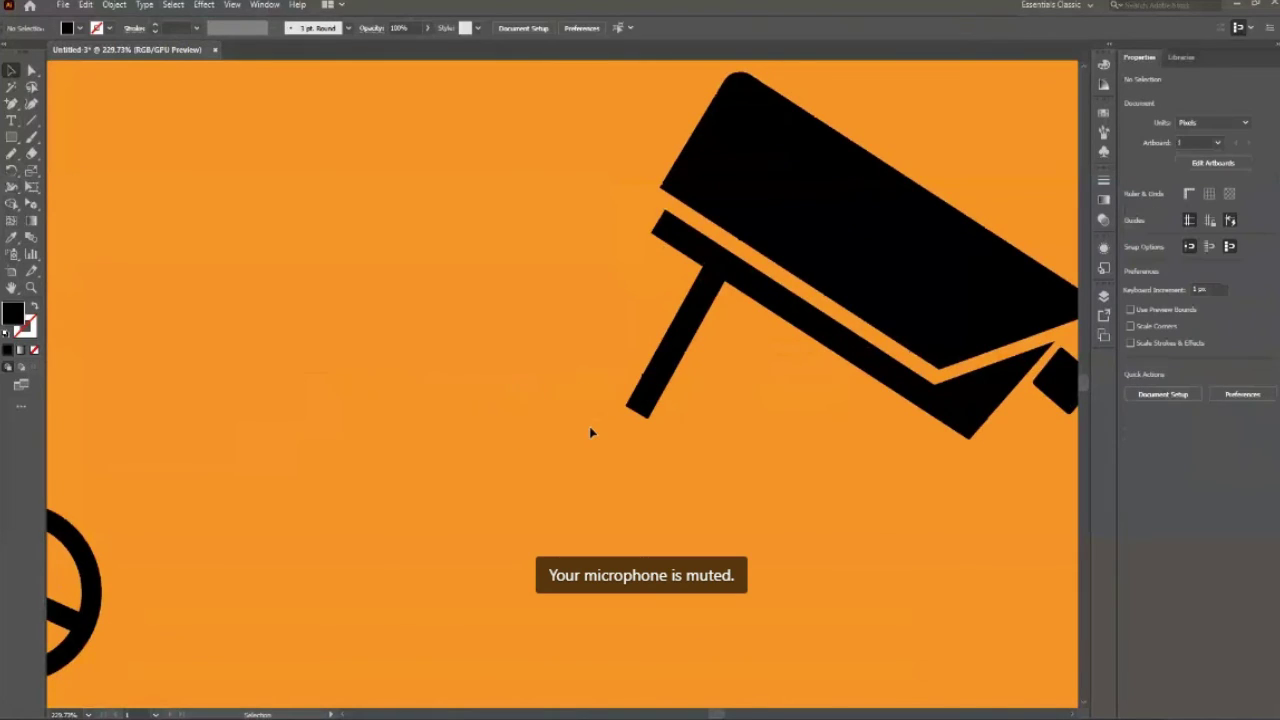
Step: Draw a small black circle capping the leg's bottom end, nudging it left and up
{"action": "key", "text": "z"}
{"action": "scroll", "coordinate": [630, 423], "scroll_direction": "up", "scroll_amount": 3}
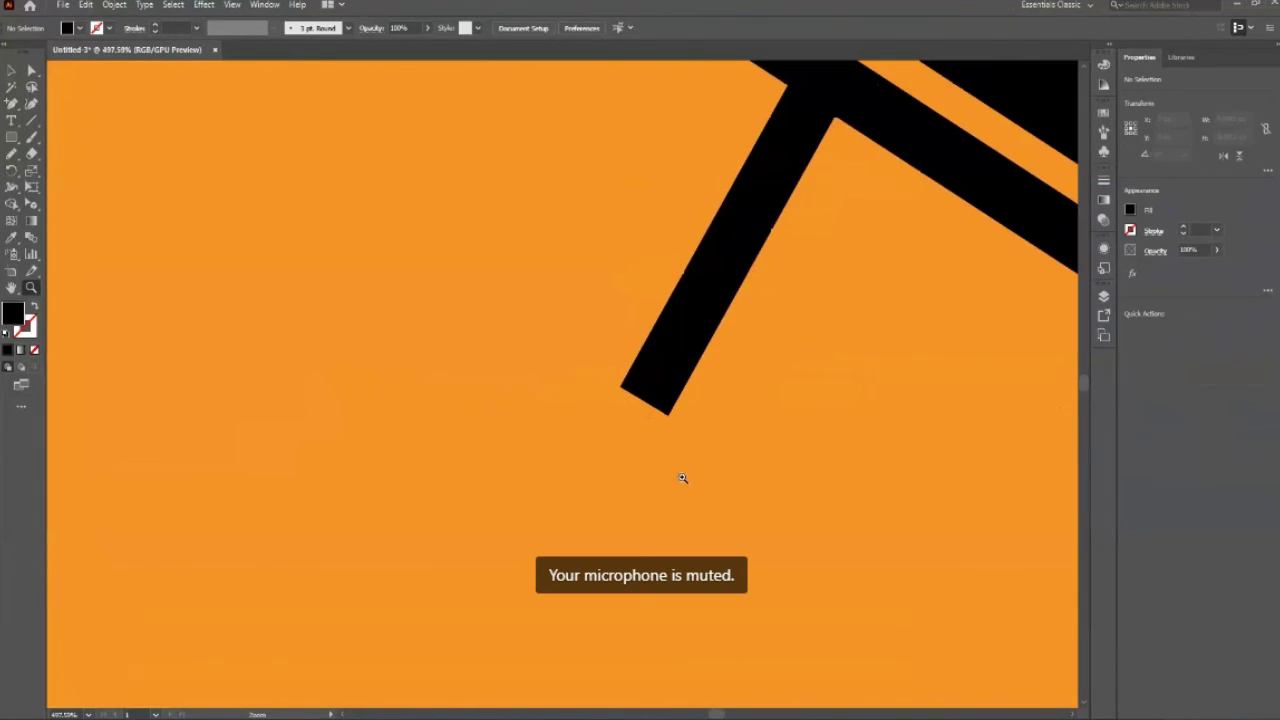
{"action": "key", "text": "l"}
{"action": "left_click_drag", "start_coordinate": [640, 413], "coordinate": [672, 461]}
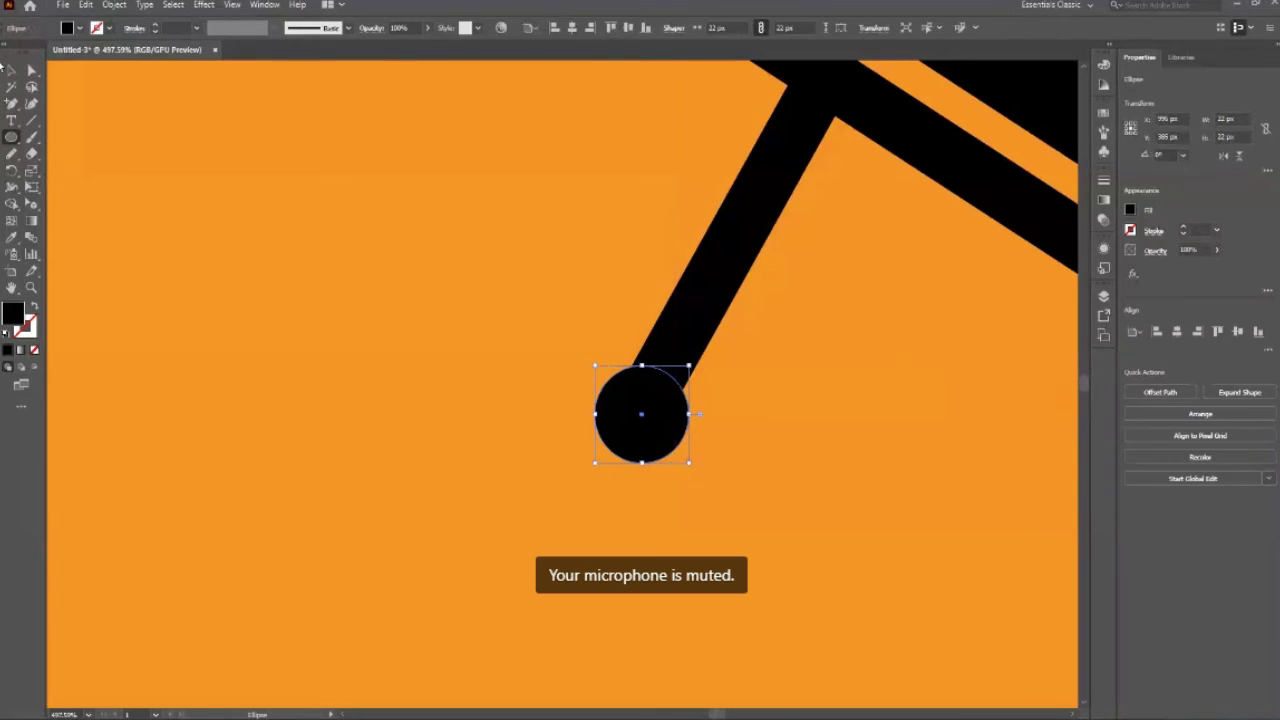
{"action": "left_click", "coordinate": [10, 68]}
{"action": "key", "text": "Left"}
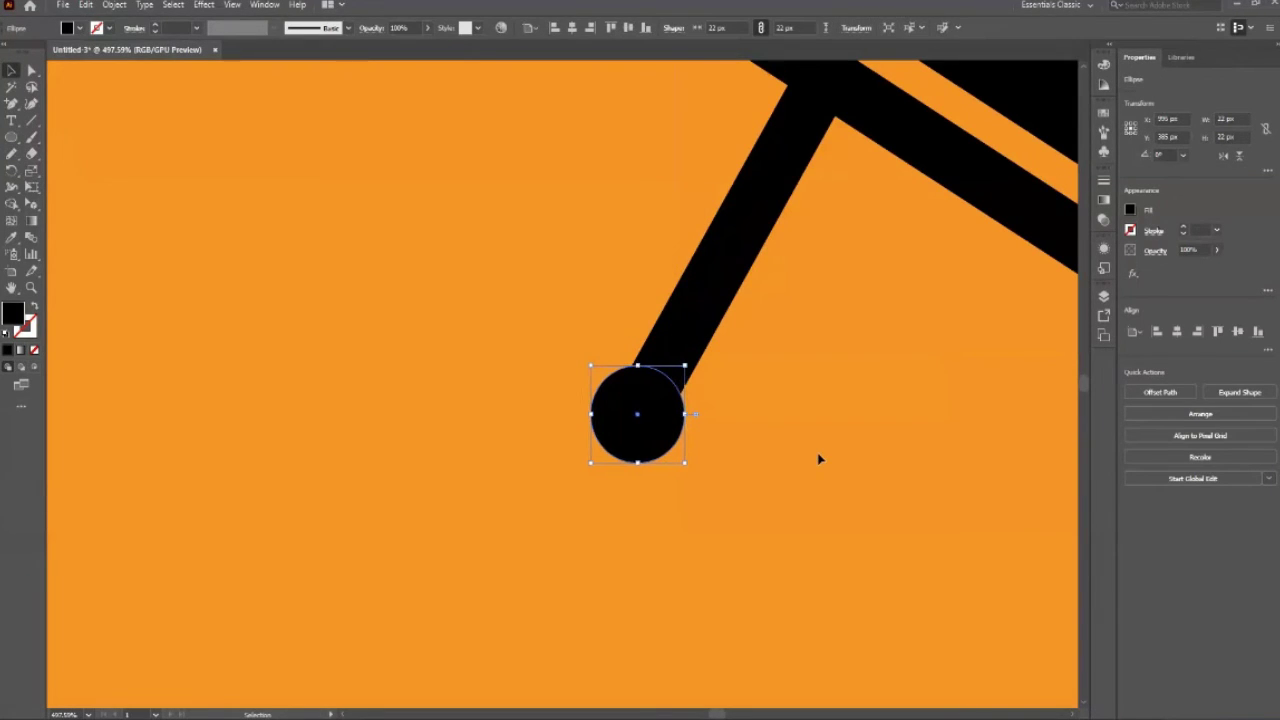
{"action": "key", "text": "Left"}
{"action": "key", "text": "Up"}
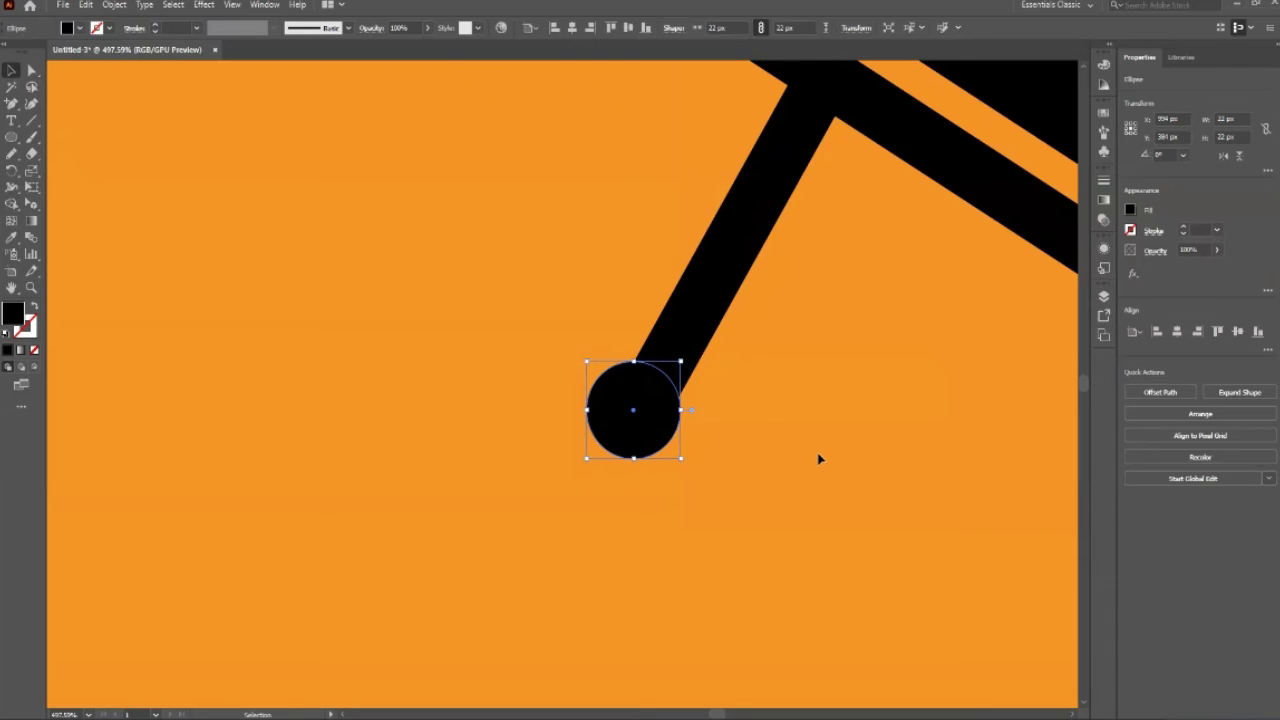
{"action": "left_click", "coordinate": [818, 459]}
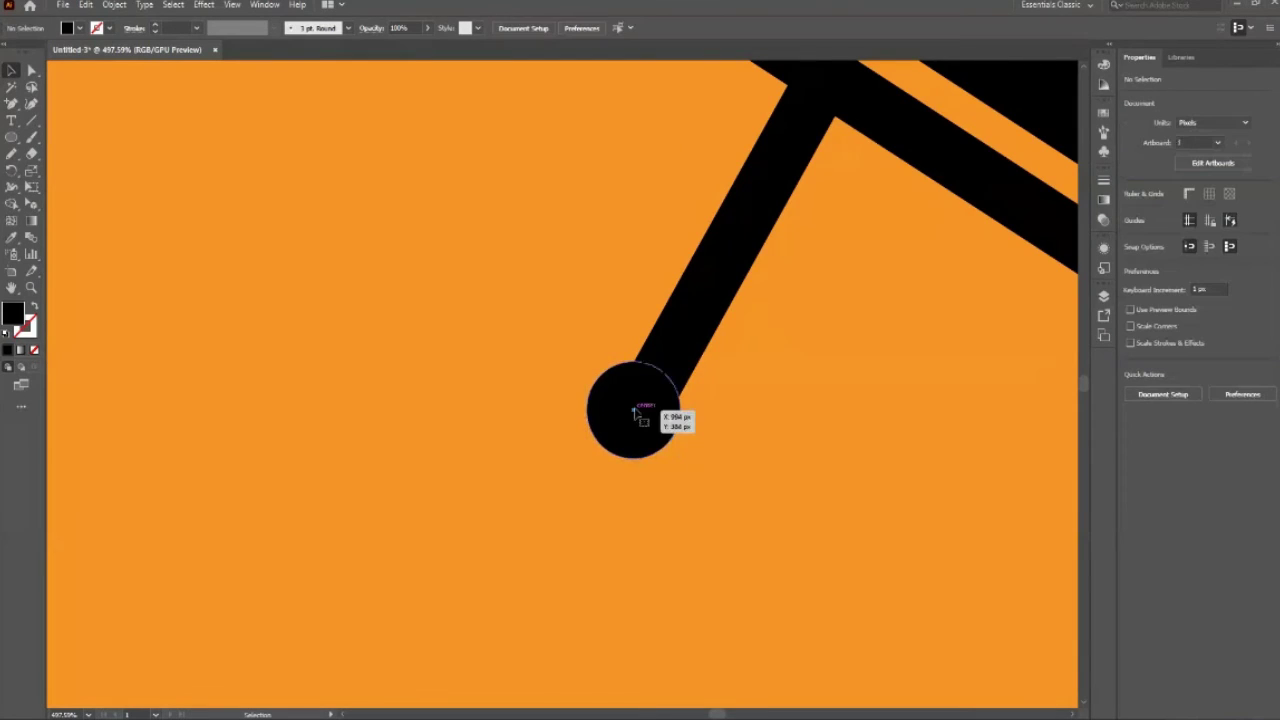
{"action": "scroll", "coordinate": [633, 412], "scroll_direction": "down", "scroll_amount": 3}
{"action": "scroll", "coordinate": [680, 343], "scroll_direction": "down", "scroll_amount": 2}
{"action": "scroll", "coordinate": [680, 343], "scroll_direction": "up", "scroll_amount": 5}
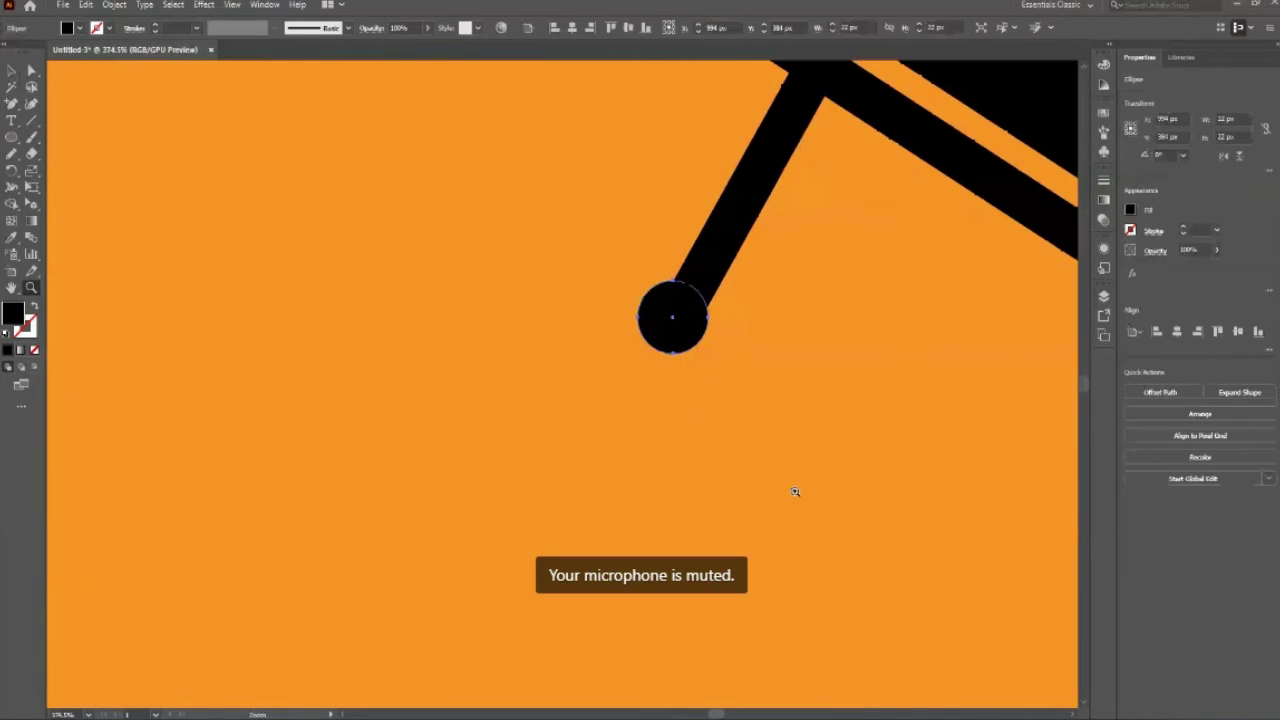
{"action": "left_click", "coordinate": [664, 351]}
Step: Enlarge the joint circle to 28 px across
{"action": "left_click_drag", "start_coordinate": [708, 352], "coordinate": [719, 371]}
{"action": "scroll", "coordinate": [774, 411], "scroll_direction": "down", "scroll_amount": 5, "text": "alt"}
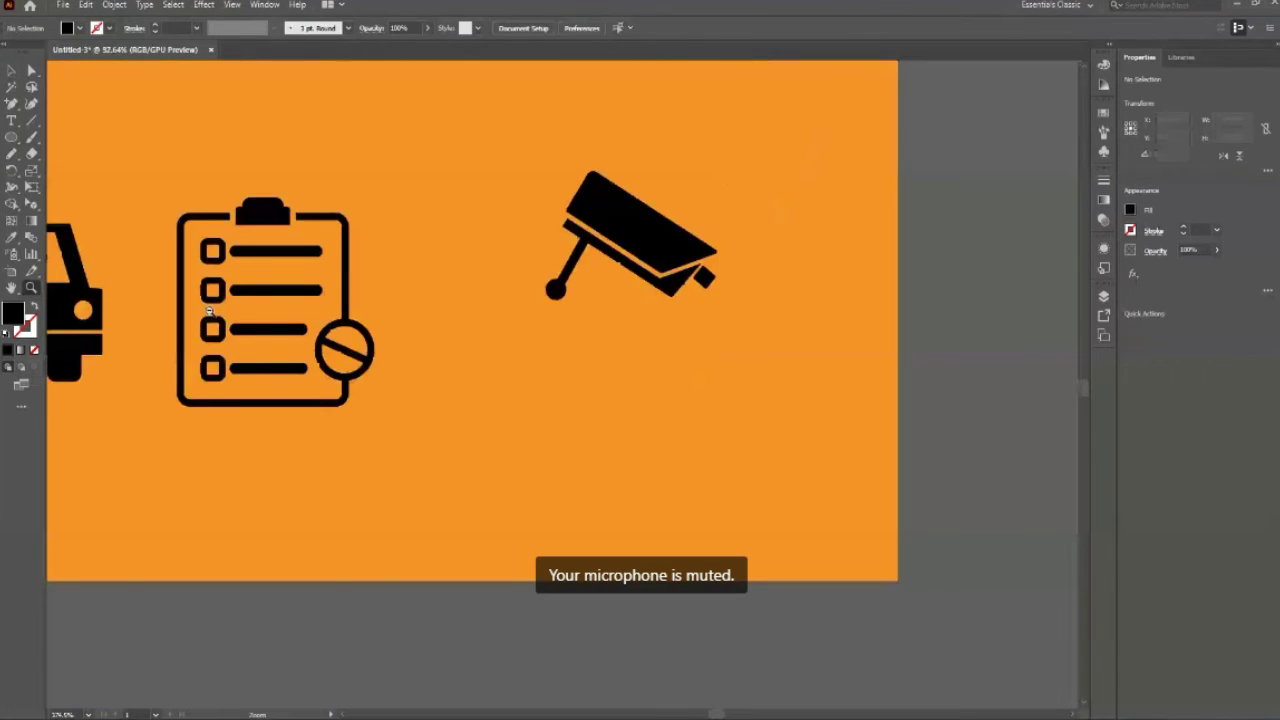
{"action": "scroll", "coordinate": [608, 340], "scroll_direction": "up", "scroll_amount": 1, "text": "alt"}
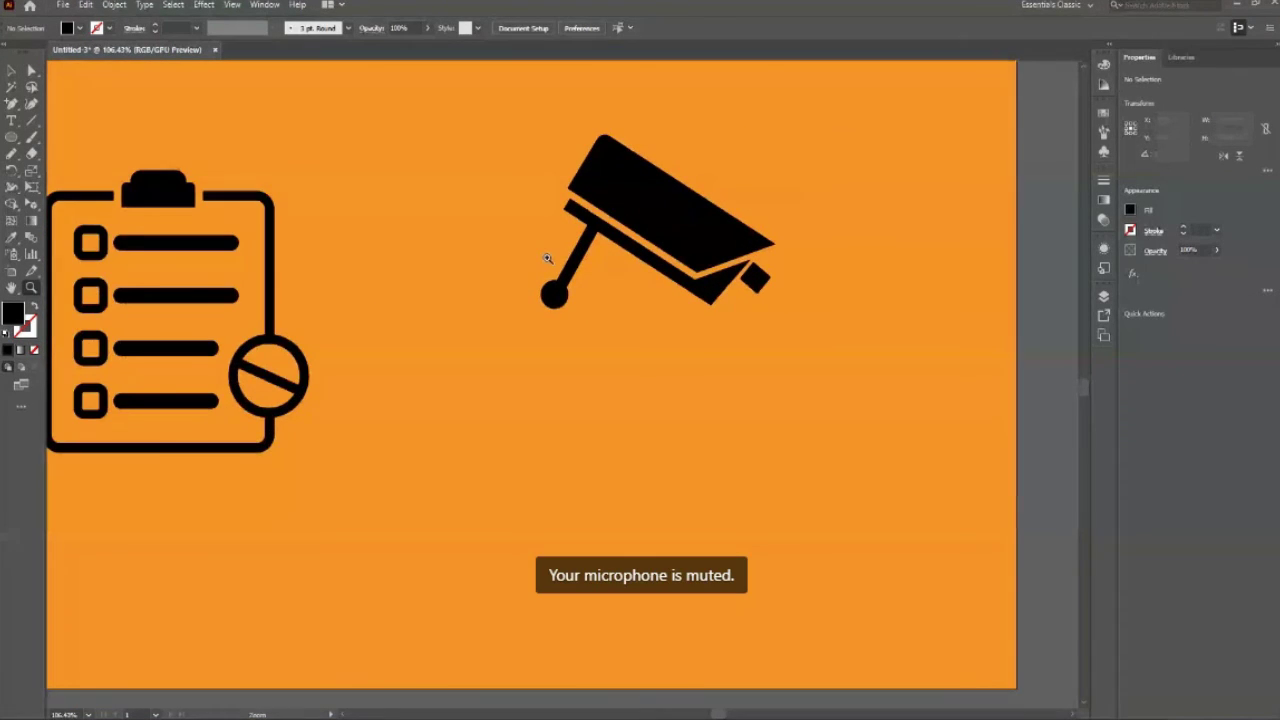
{"action": "scroll", "coordinate": [612, 349], "scroll_direction": "up", "scroll_amount": 1, "text": "alt"}
Step: Place a duplicate of the arm rectangle extending down-left from the circle
{"action": "key", "text": "v"}
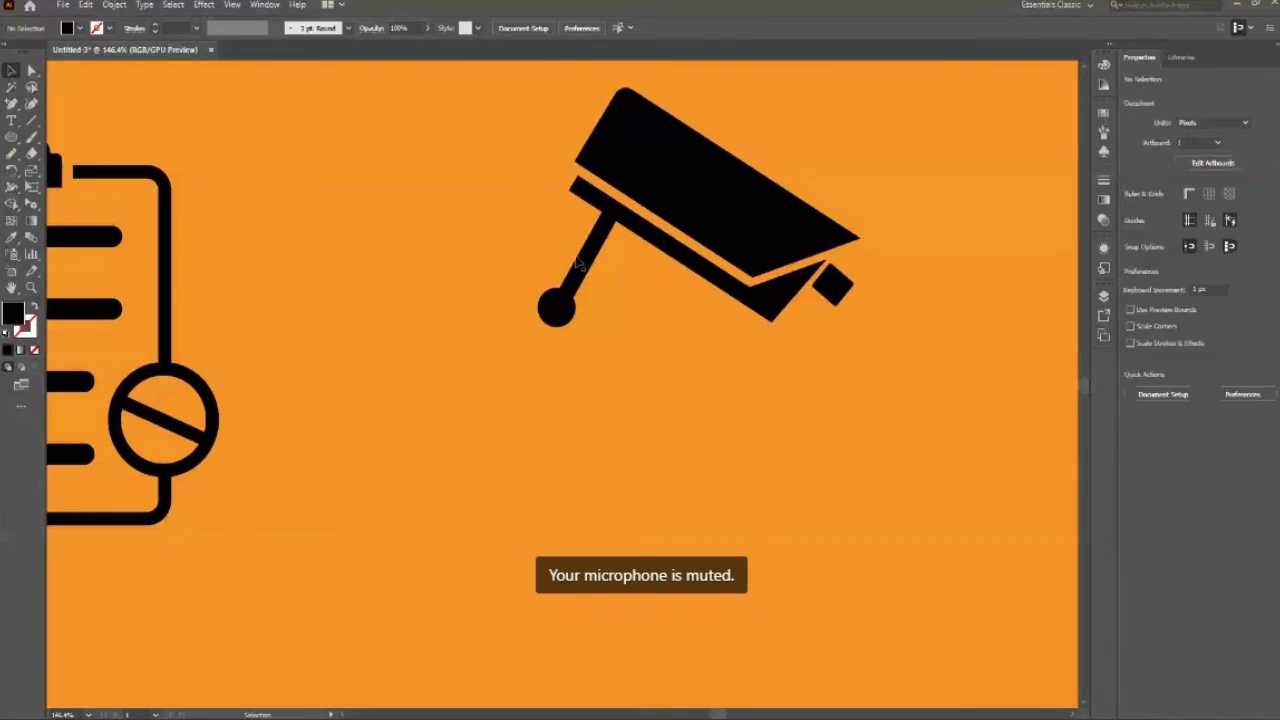
{"action": "left_click", "coordinate": [606, 249]}
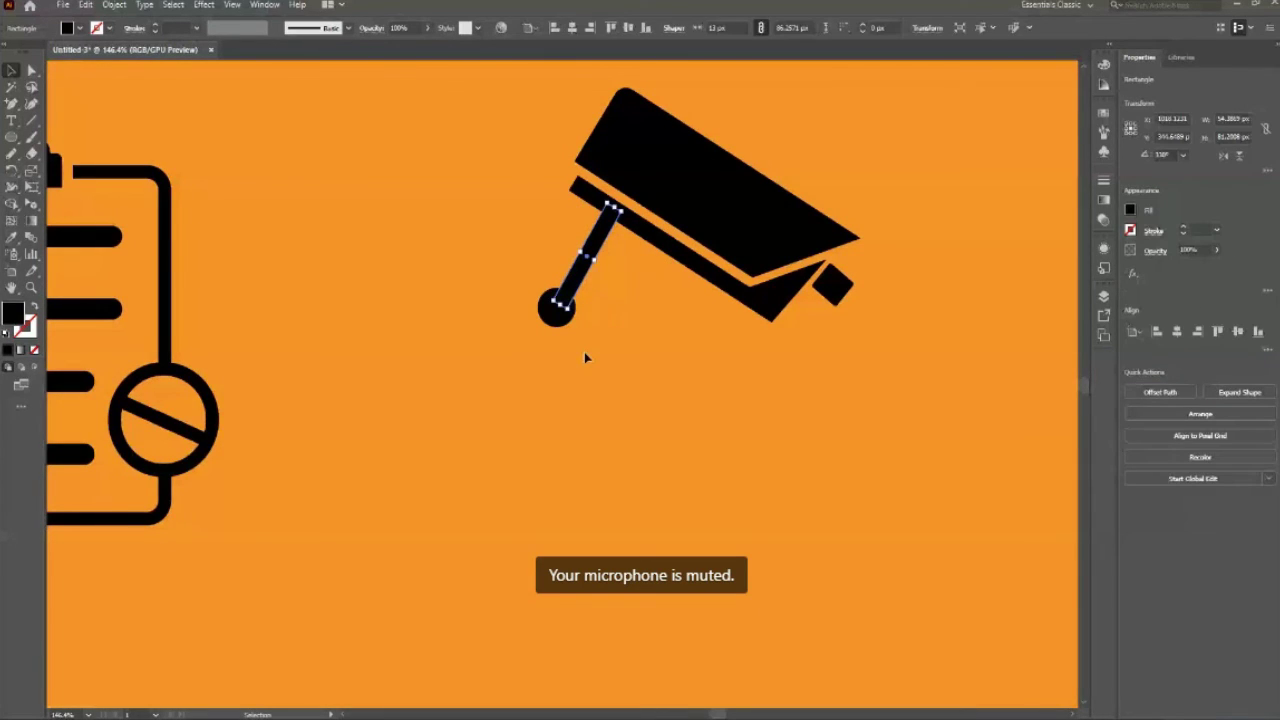
{"action": "key", "text": "a"}
{"action": "key", "text": "v"}
{"action": "mouse_move", "coordinate": [620, 210]}
{"action": "left_mouse_down", "text": "alt"}
{"action": "mouse_move", "coordinate": [551, 268]}
{"action": "mouse_move", "coordinate": [568, 324]}
{"action": "mouse_move", "coordinate": [486, 324]}
{"action": "mouse_move", "coordinate": [545, 317]}
{"action": "left_mouse_up", "text": "alt"}
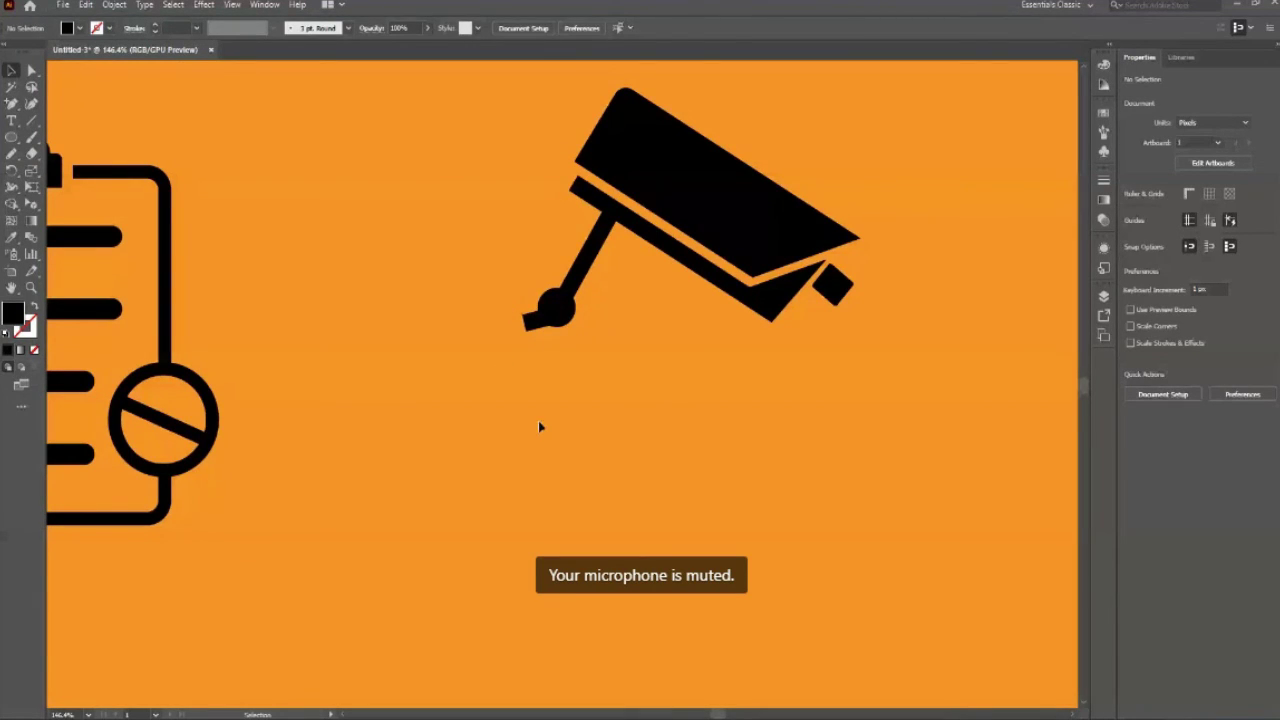
Step: Draw a tall, slightly widened rectangle for the wall mount
{"action": "key", "text": "m"}
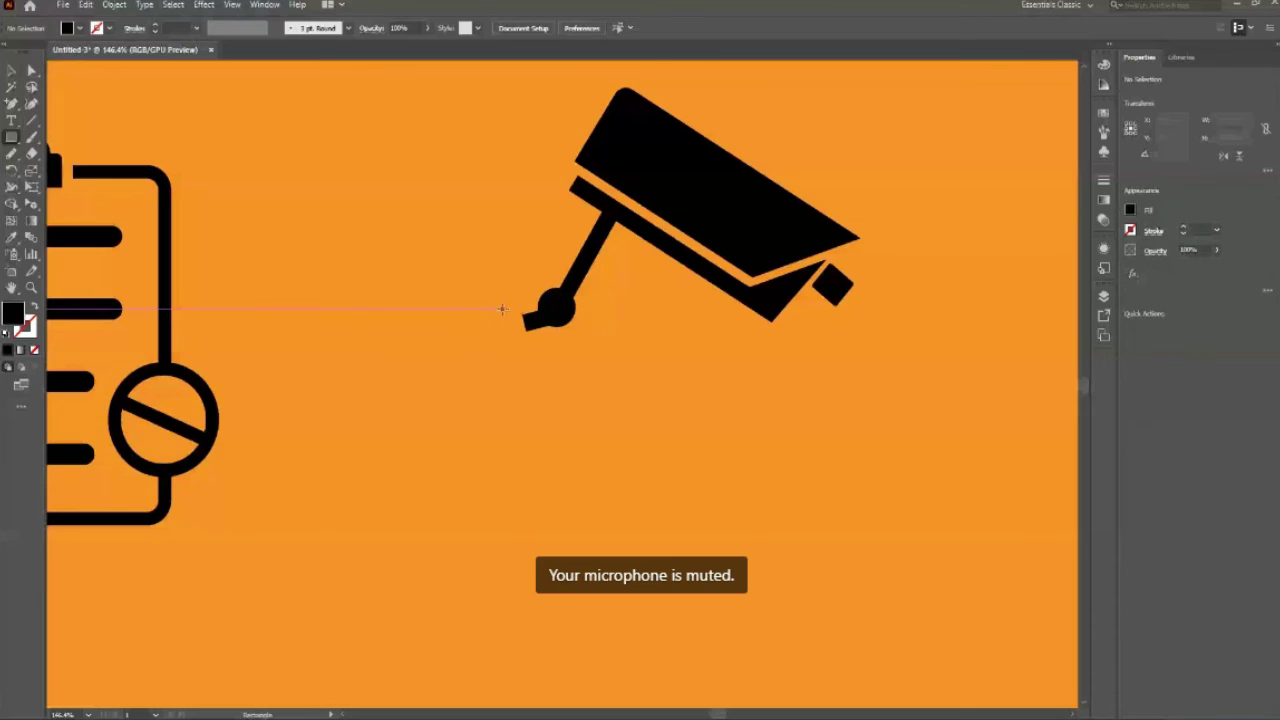
{"action": "mouse_move", "coordinate": [500, 282]}
{"action": "left_mouse_down"}
{"action": "mouse_move", "coordinate": [508, 390]}
{"action": "mouse_move", "coordinate": [517, 370]}
{"action": "left_mouse_up"}
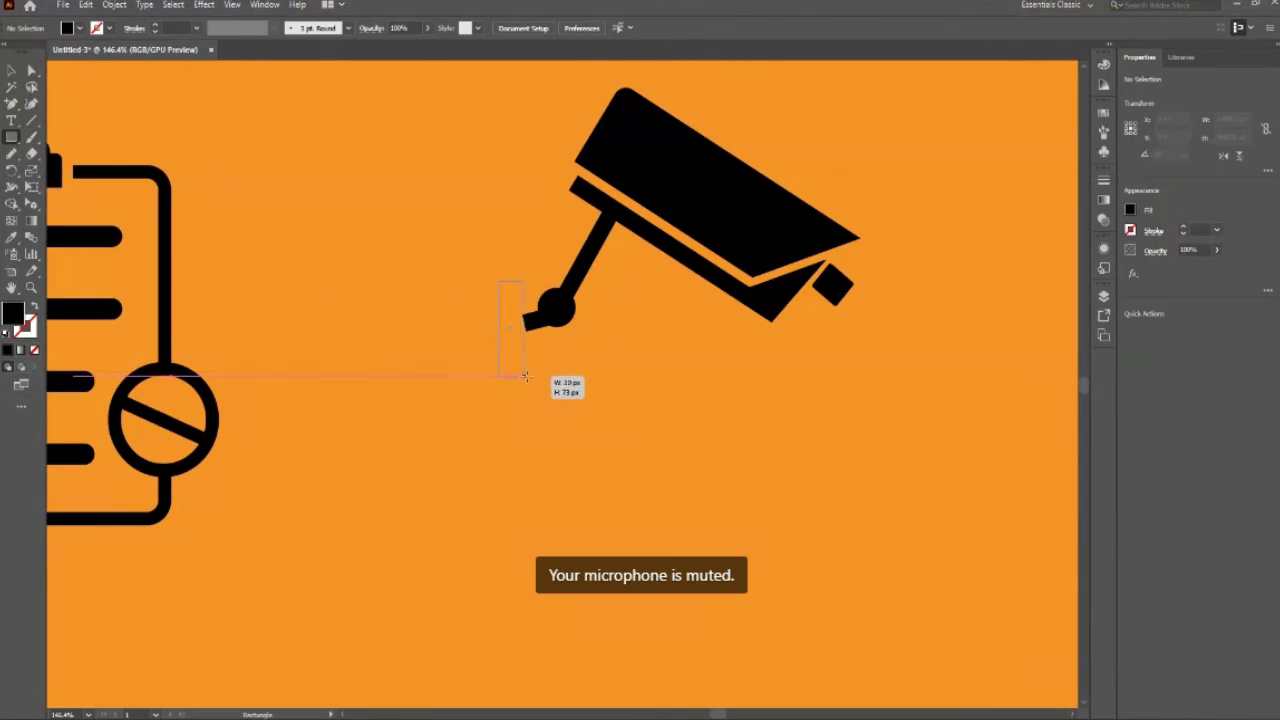
{"action": "left_click_drag", "start_coordinate": [517, 370], "coordinate": [529, 376]}
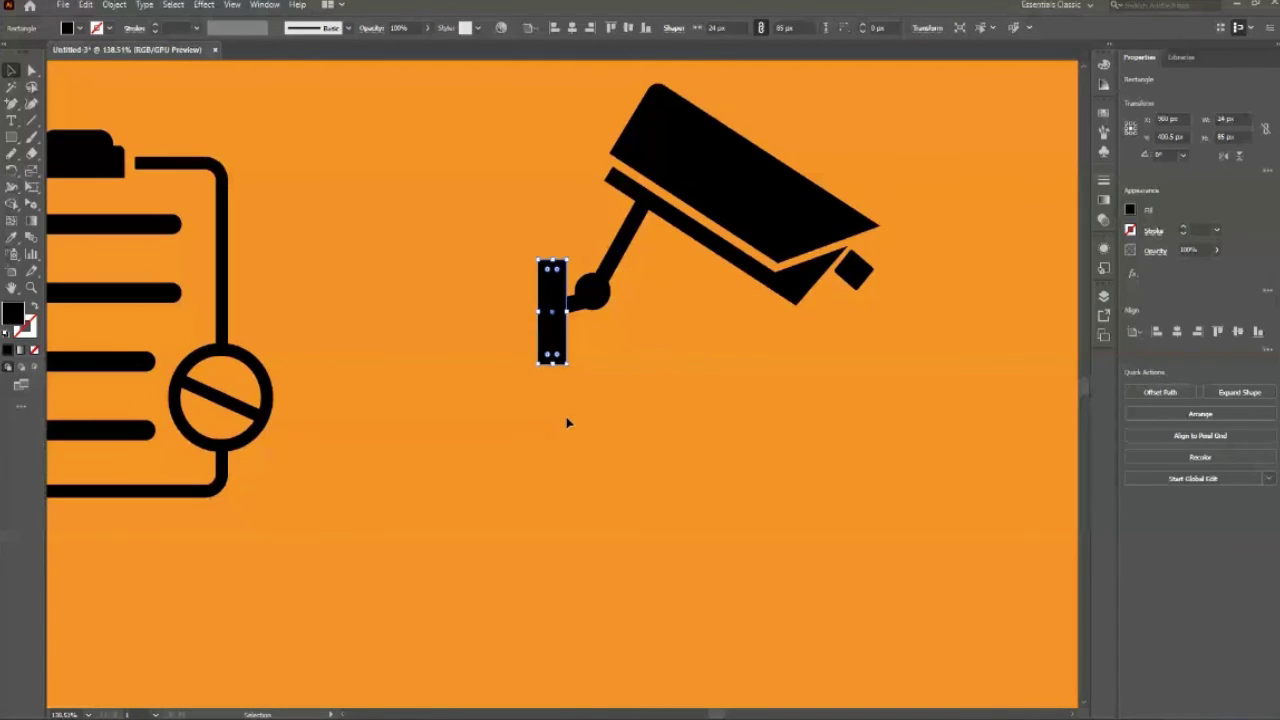
{"action": "left_click", "coordinate": [669, 418]}
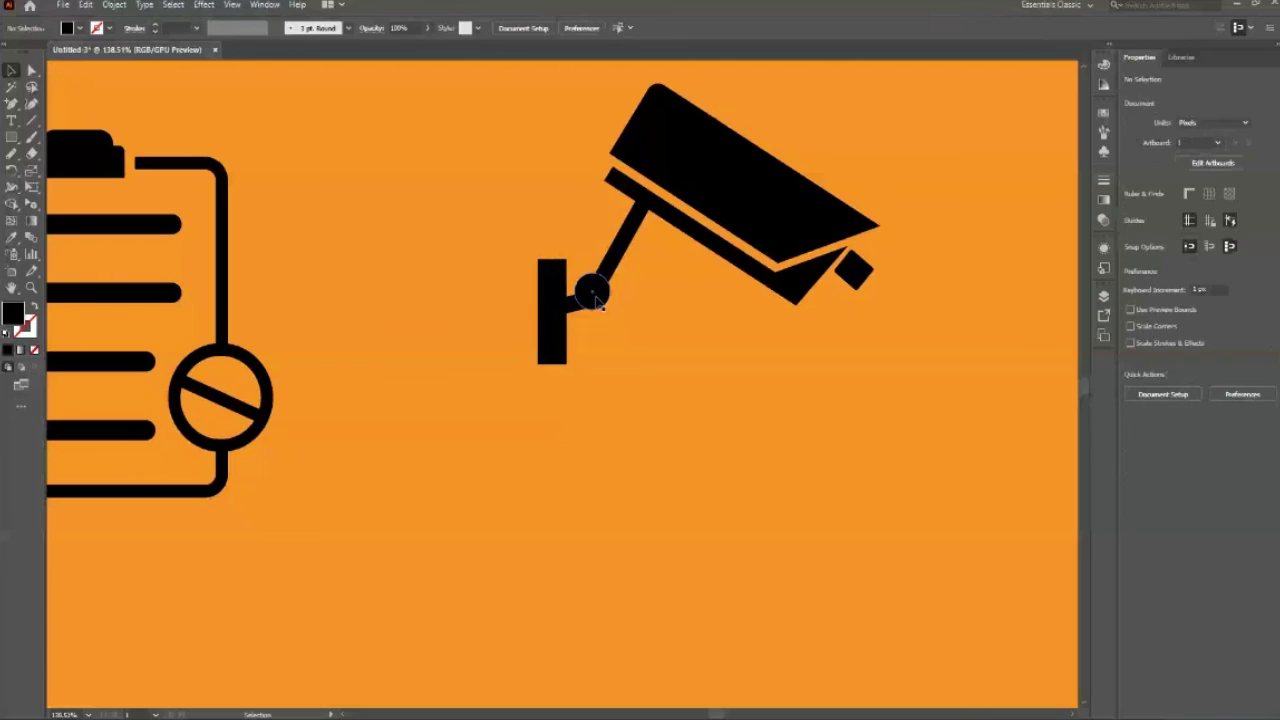
Step: Add a stroke ring to the camera's joint circle
{"action": "left_click", "coordinate": [592, 291]}
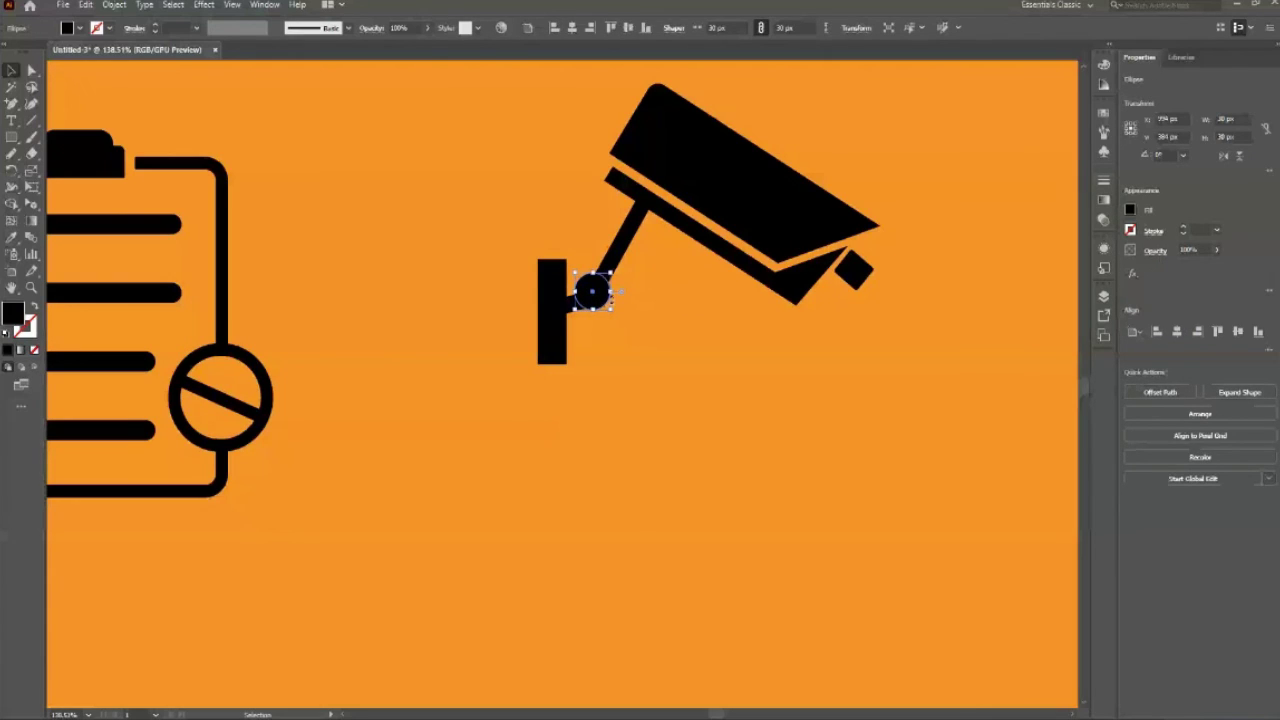
{"action": "left_click", "coordinate": [155, 27]}
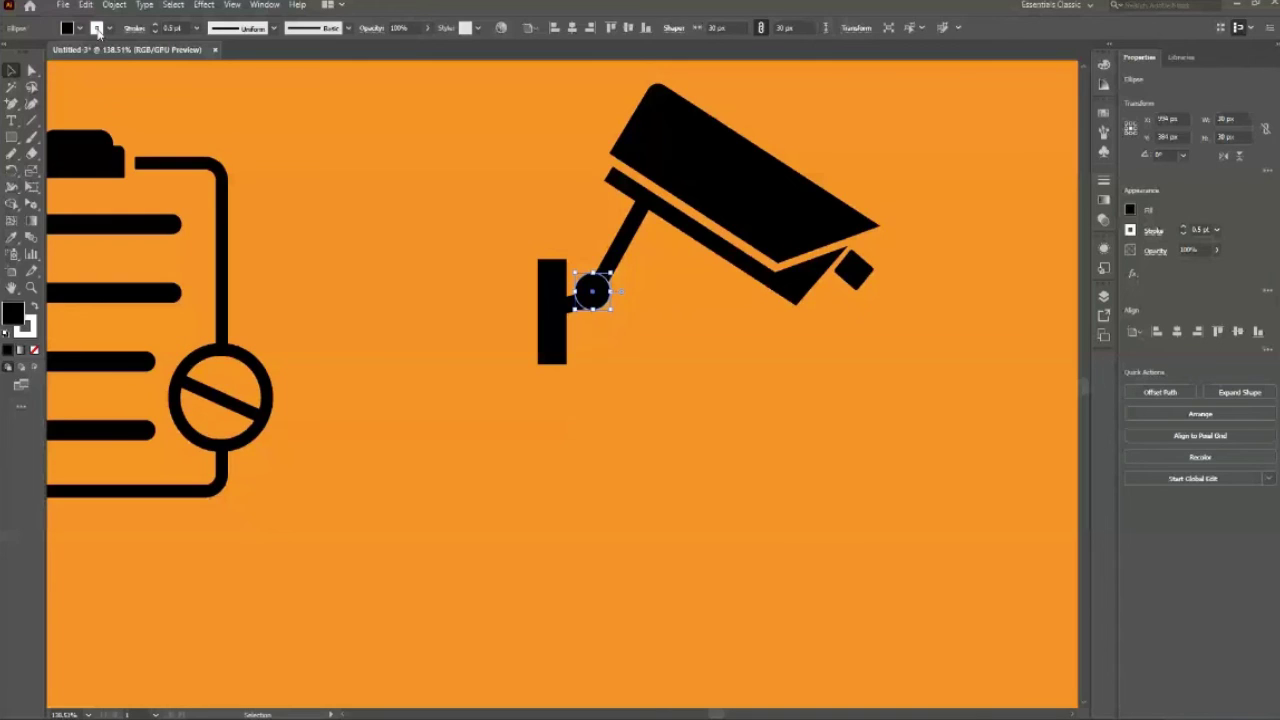
{"action": "left_click", "coordinate": [577, 476]}
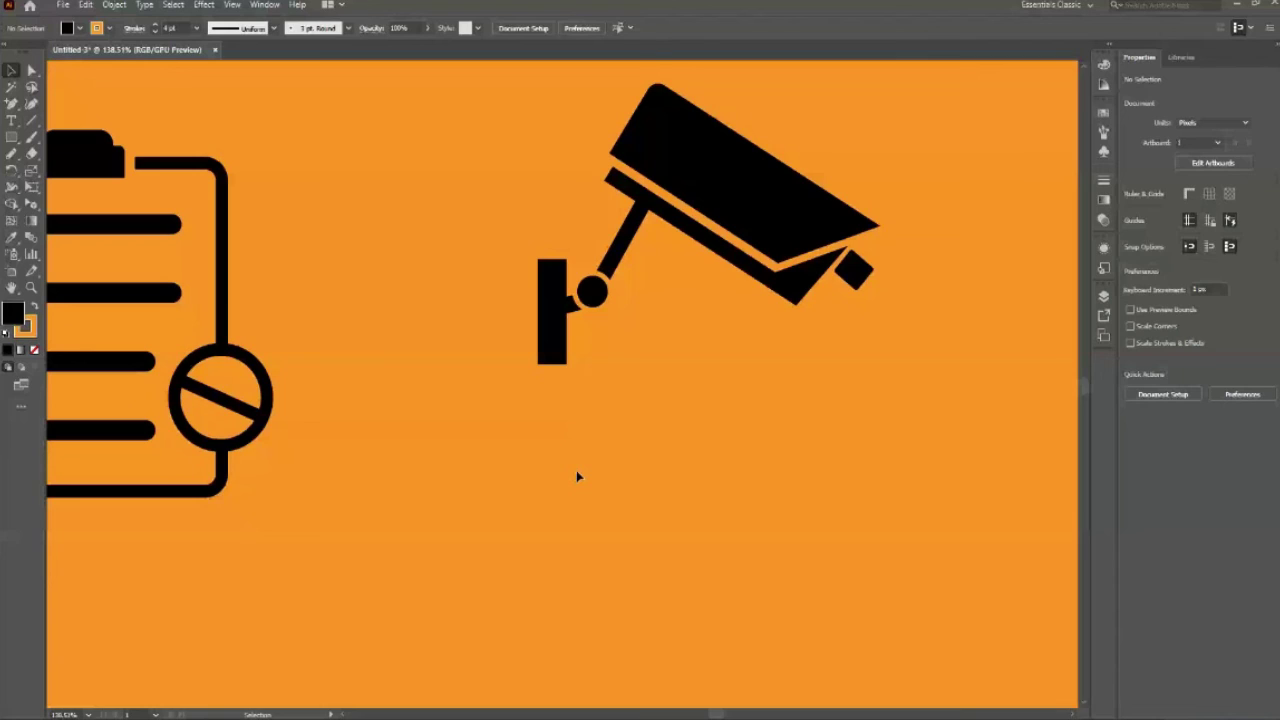
Step: Round the corners of the wall-mount rectangle
{"action": "scroll", "coordinate": [588, 378], "scroll_direction": "up", "scroll_amount": 1}
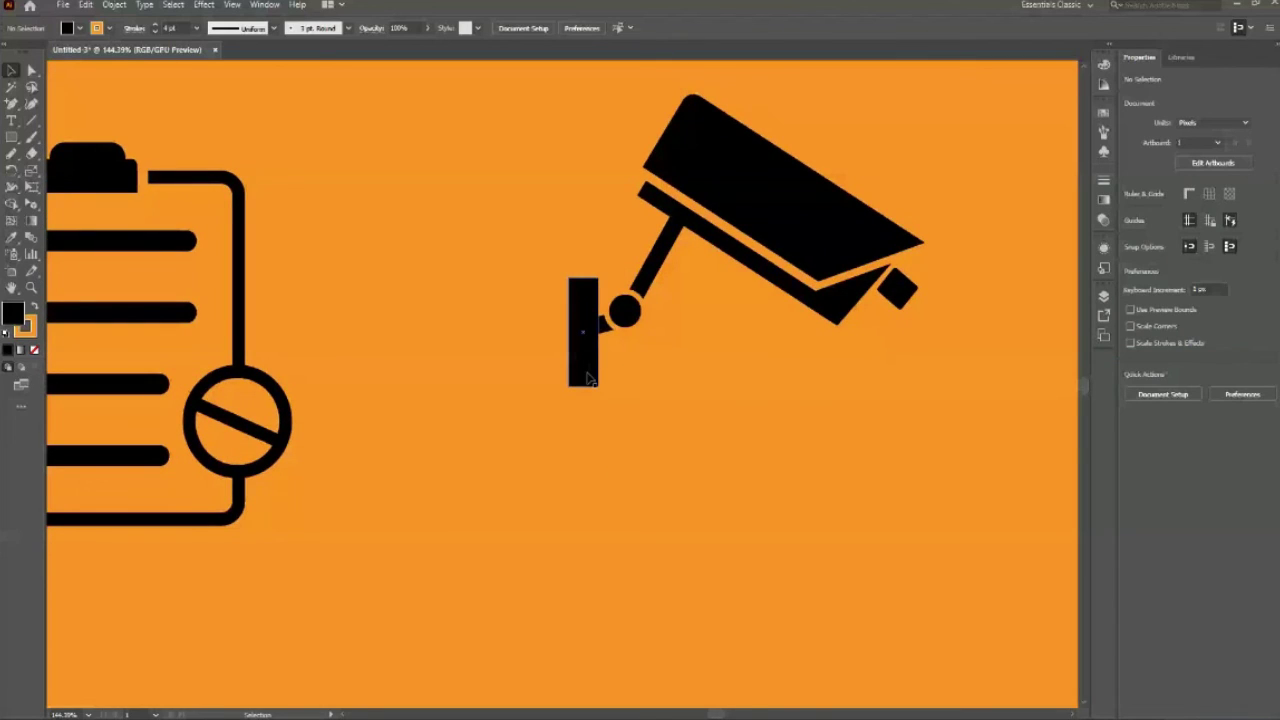
{"action": "left_click", "coordinate": [588, 378]}
{"action": "left_click_drag", "start_coordinate": [590, 287], "coordinate": [591, 290]}
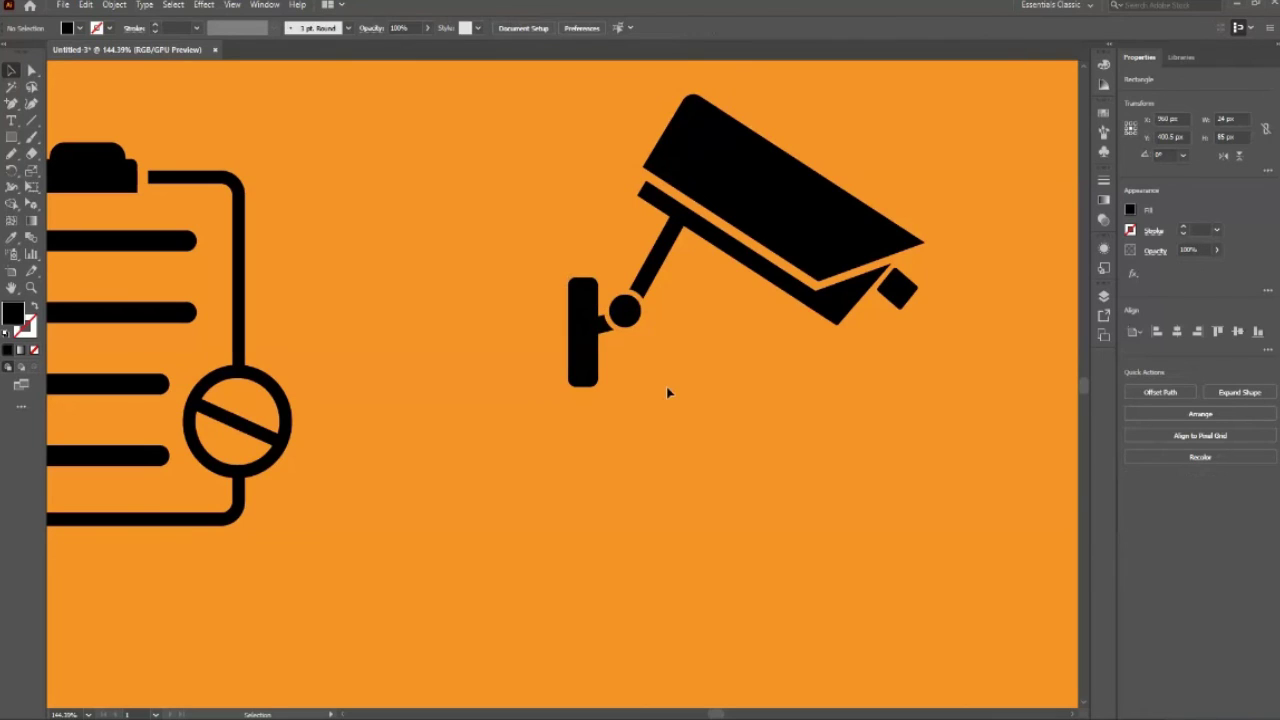
{"action": "key", "text": "z"}
{"action": "mouse_move", "coordinate": [666, 386]}
{"action": "left_mouse_down"}
{"action": "mouse_move", "coordinate": [338, 346]}
{"action": "mouse_move", "coordinate": [497, 151]}
{"action": "mouse_move", "coordinate": [730, 406]}
{"action": "left_mouse_up"}
Step: Group the camera pieces, centre them horizontally and vertically, then shift them right
{"action": "key", "text": "a"}
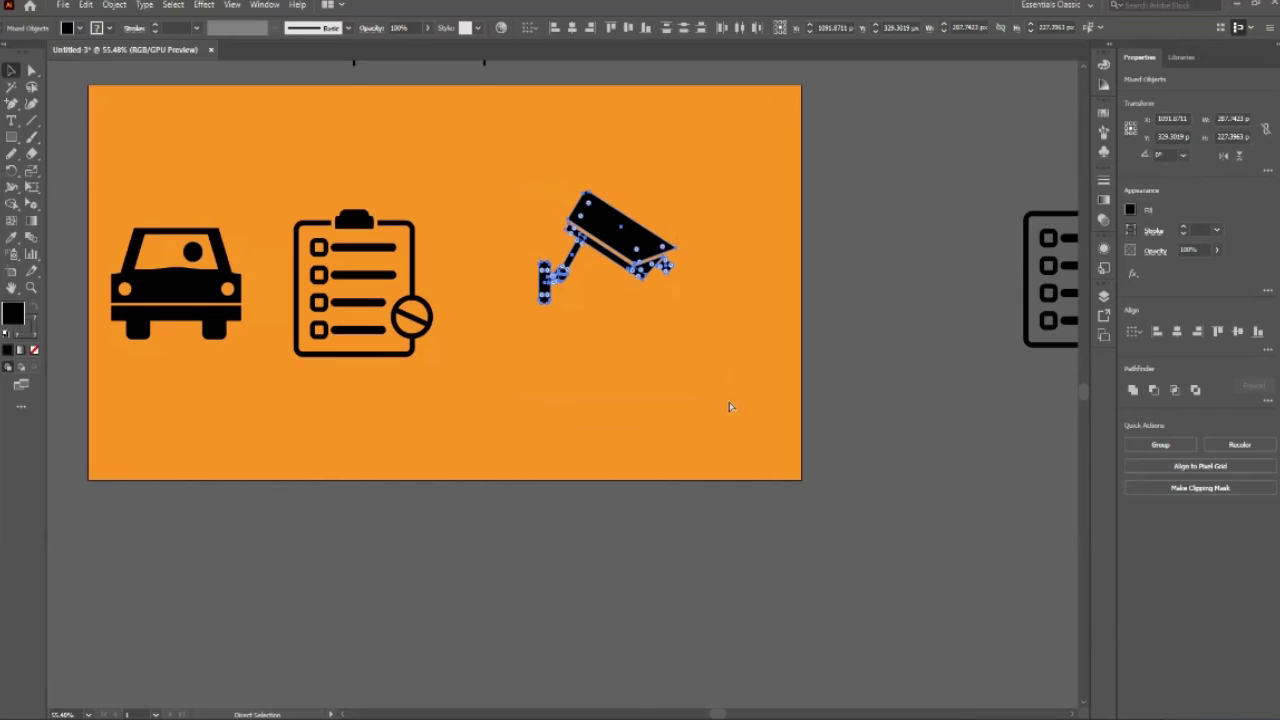
{"action": "key", "text": "v"}
{"action": "key", "text": "ctrl+g"}
{"action": "left_click", "coordinate": [572, 28]}
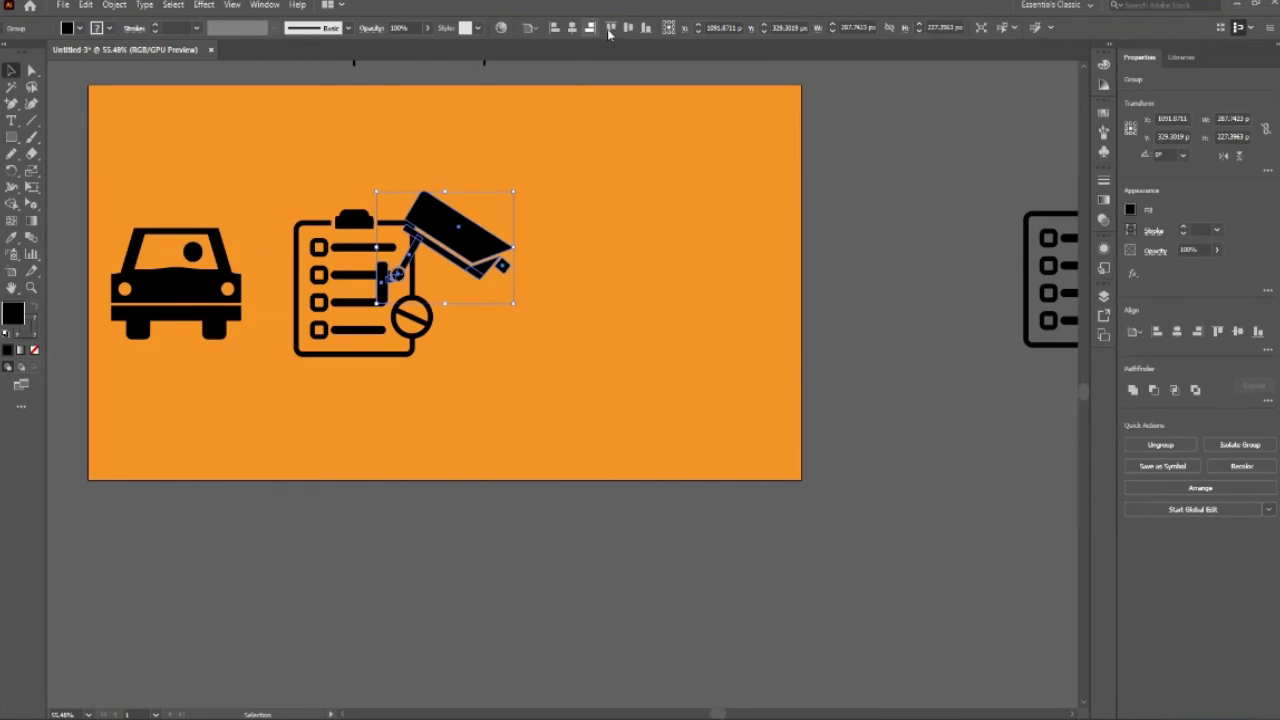
{"action": "left_click", "coordinate": [630, 28]}
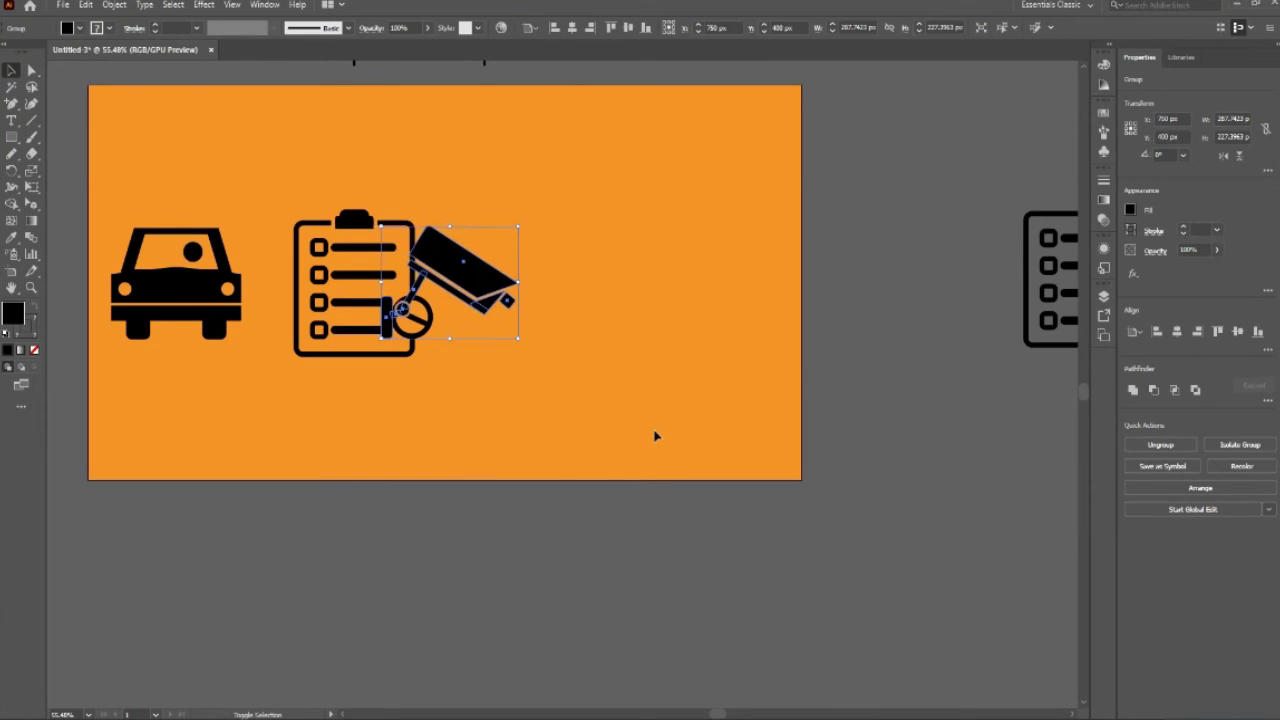
{"action": "key", "text": "shift+Right"}
{"action": "key", "text": "shift+Right"}
{"action": "key", "text": "shift+Right"}
{"action": "key", "text": "shift+Right"}
{"action": "key", "text": "shift+Right"}
{"action": "left_click", "coordinate": [648, 434]}
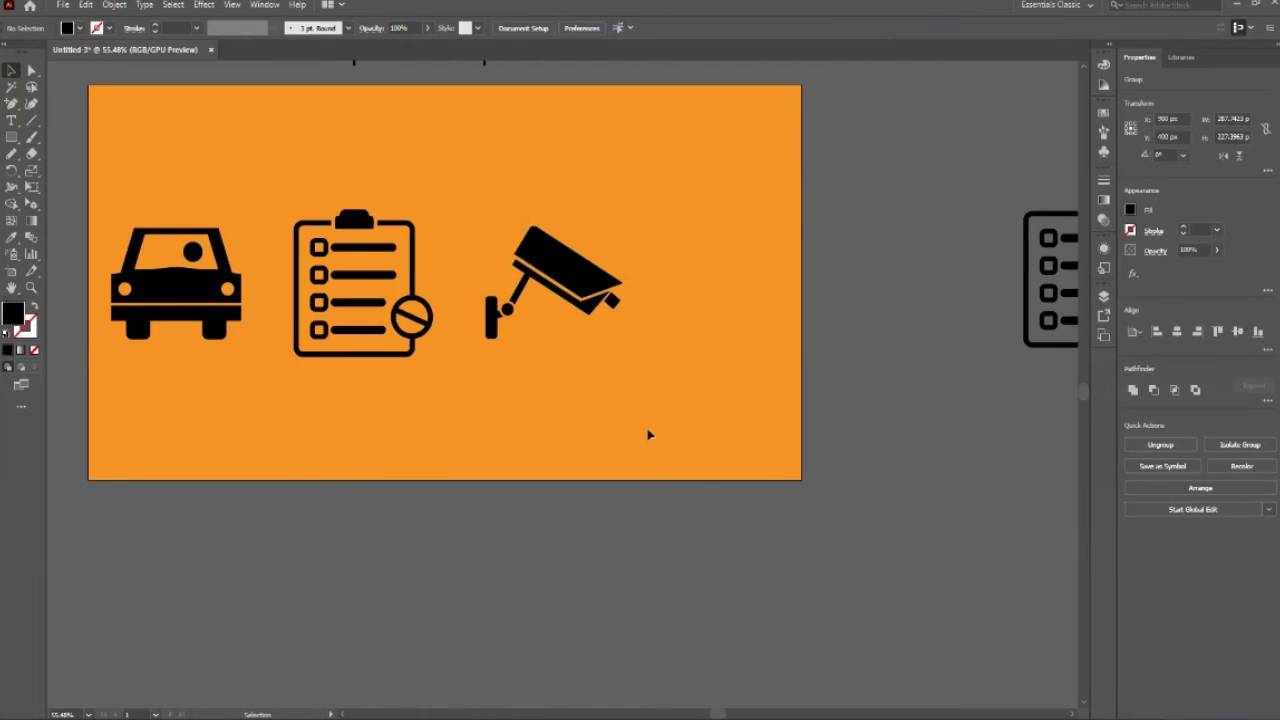
Step: Zoom in to check the camera group, then zoom out to see all icons
{"action": "key", "text": "z"}
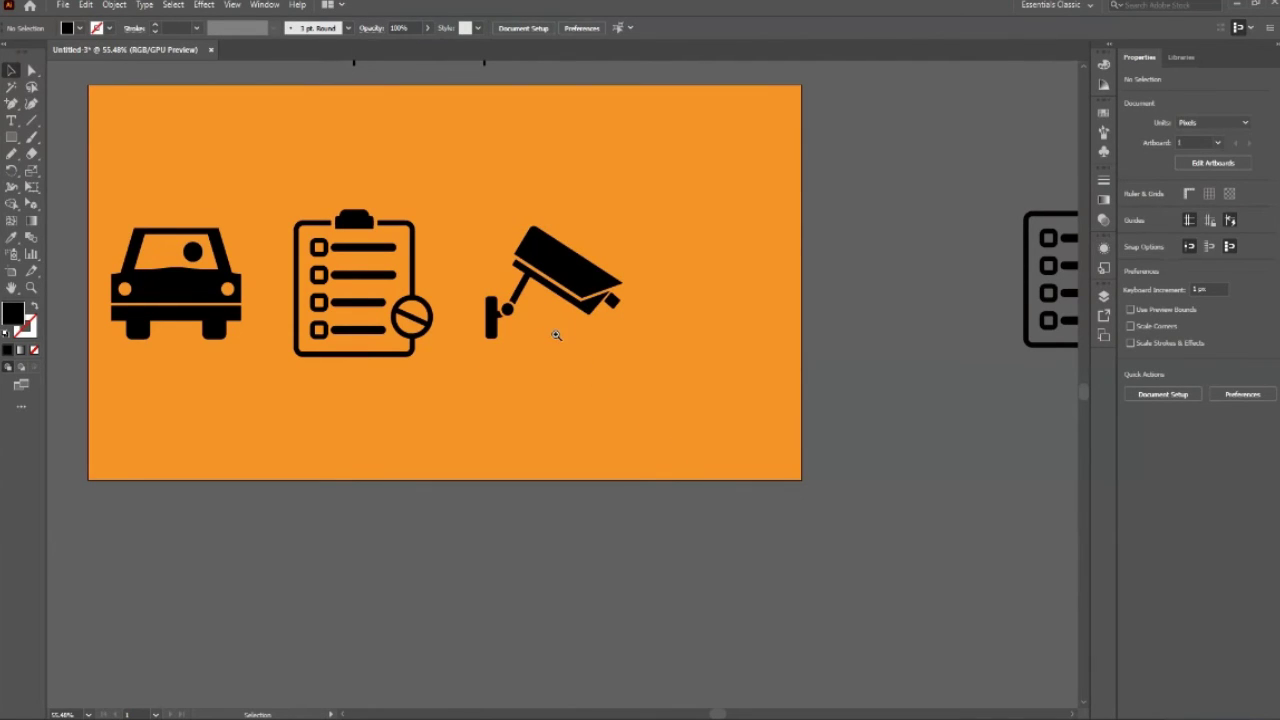
{"action": "left_click", "coordinate": [548, 305]}
{"action": "key", "text": "v"}
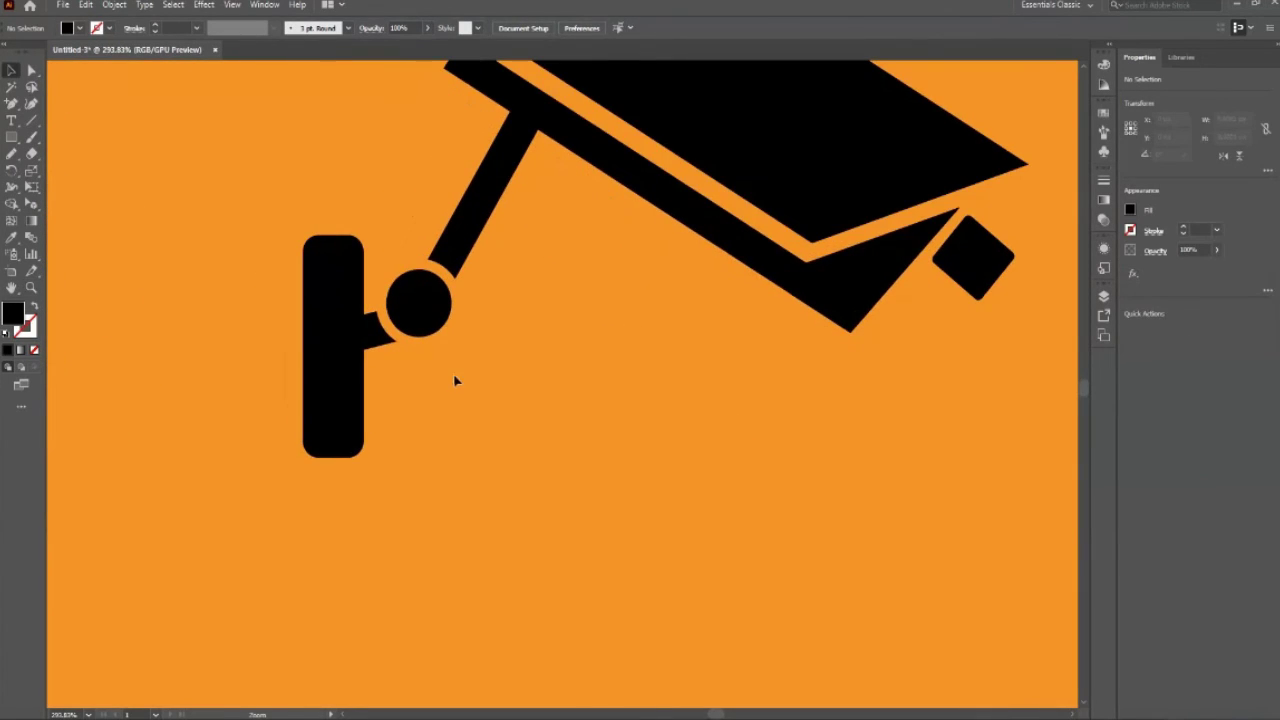
{"action": "left_click", "coordinate": [440, 322]}
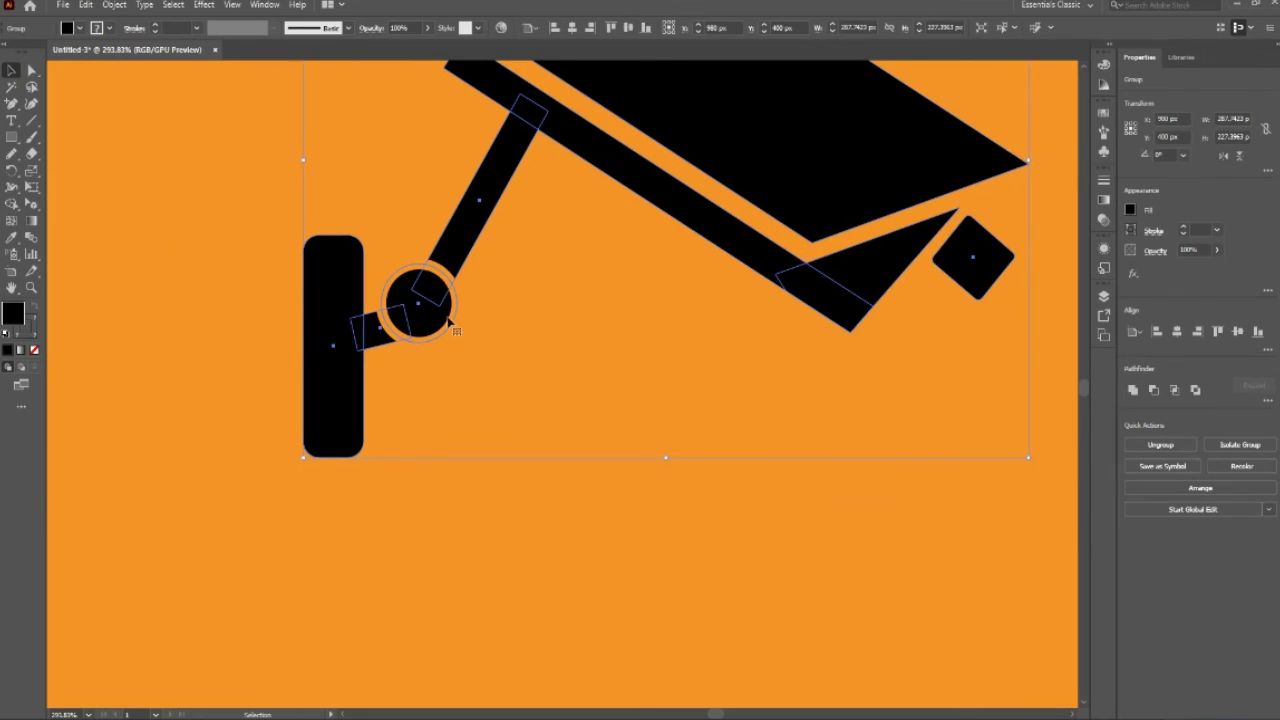
{"action": "key", "text": "z"}
{"action": "left_click", "coordinate": [470, 275], "text": "alt"}
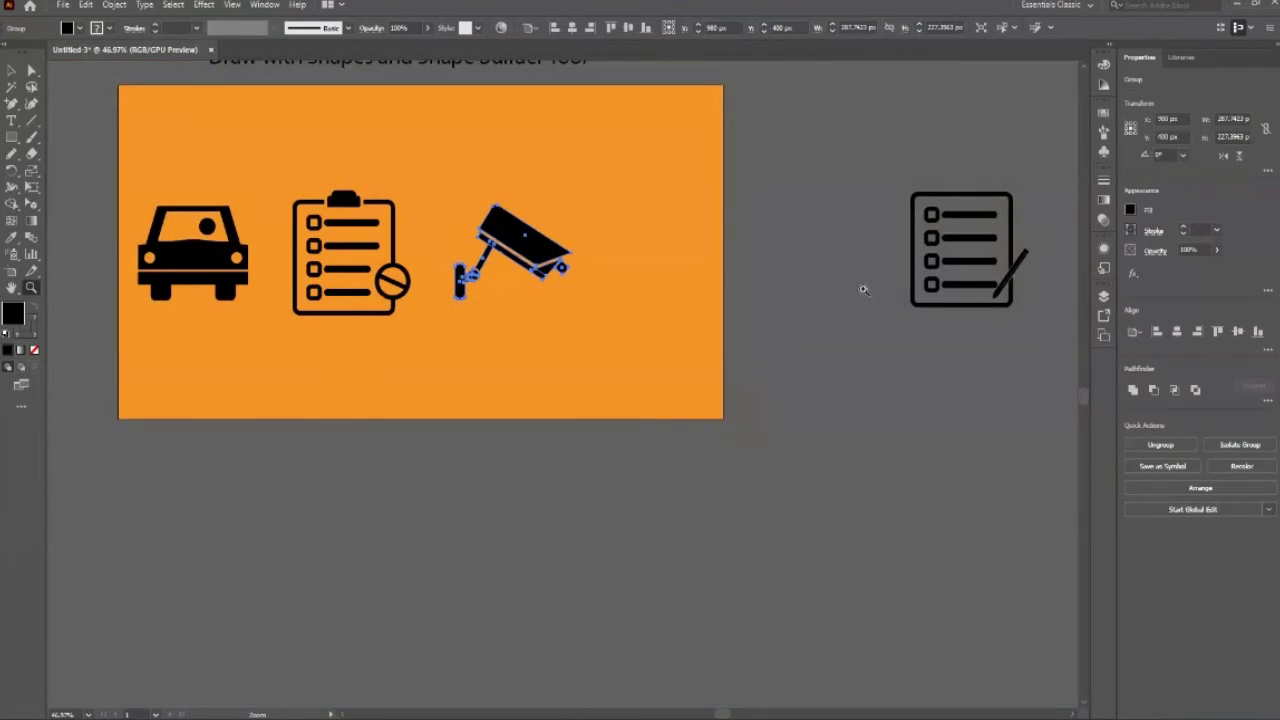
Step: Move the camera group below the artboard and zoom in on its joint
{"action": "left_click_drag", "start_coordinate": [864, 290], "coordinate": [890, 337]}
{"action": "left_click_drag", "start_coordinate": [490, 235], "coordinate": [634, 517]}
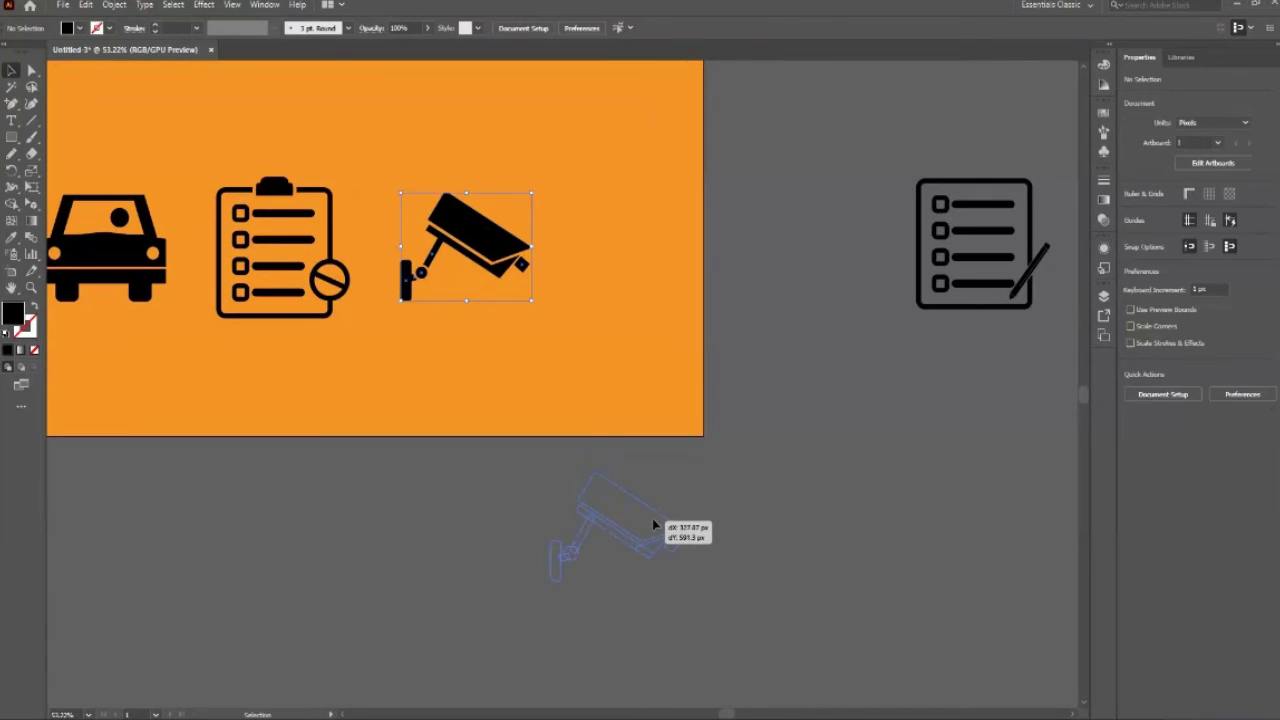
{"action": "left_click_drag", "start_coordinate": [643, 647], "coordinate": [829, 643]}
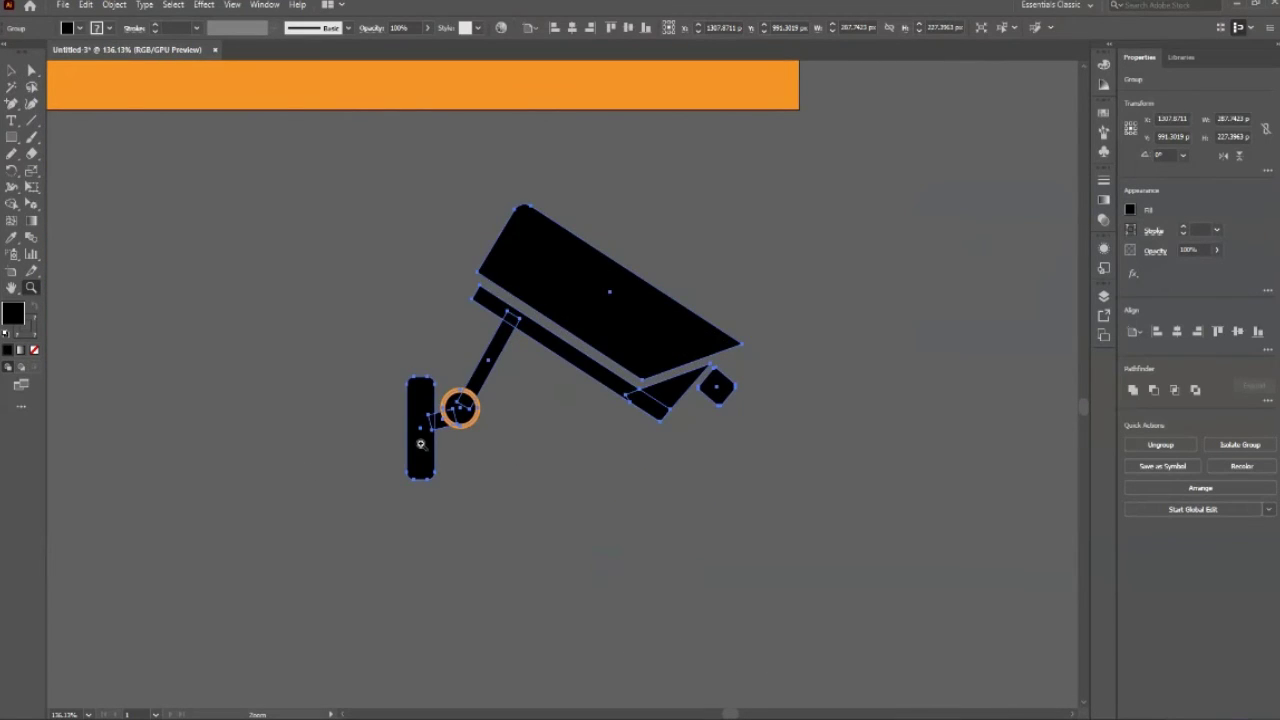
{"action": "left_click_drag", "start_coordinate": [460, 460], "coordinate": [535, 305]}
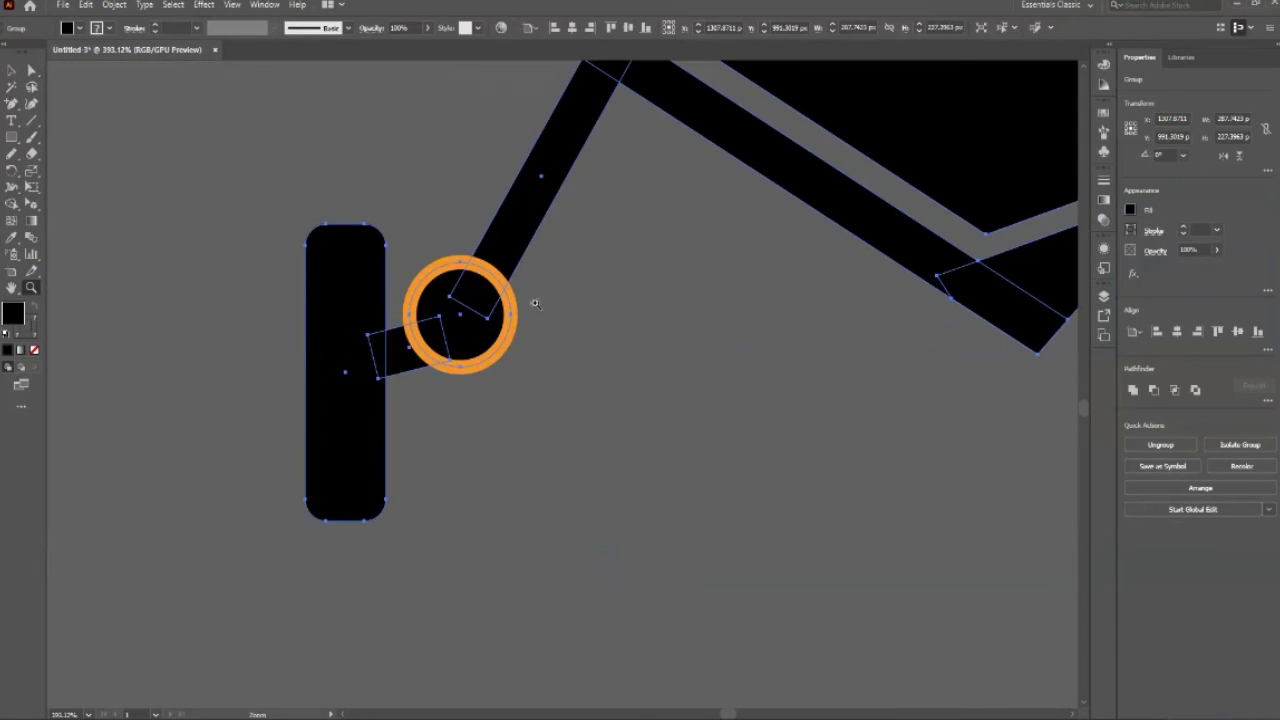
Step: Convert the joint circle's orange ring stroke into a filled shape with Outline Stroke
{"action": "key", "text": "v"}
{"action": "left_click", "coordinate": [514, 368]}
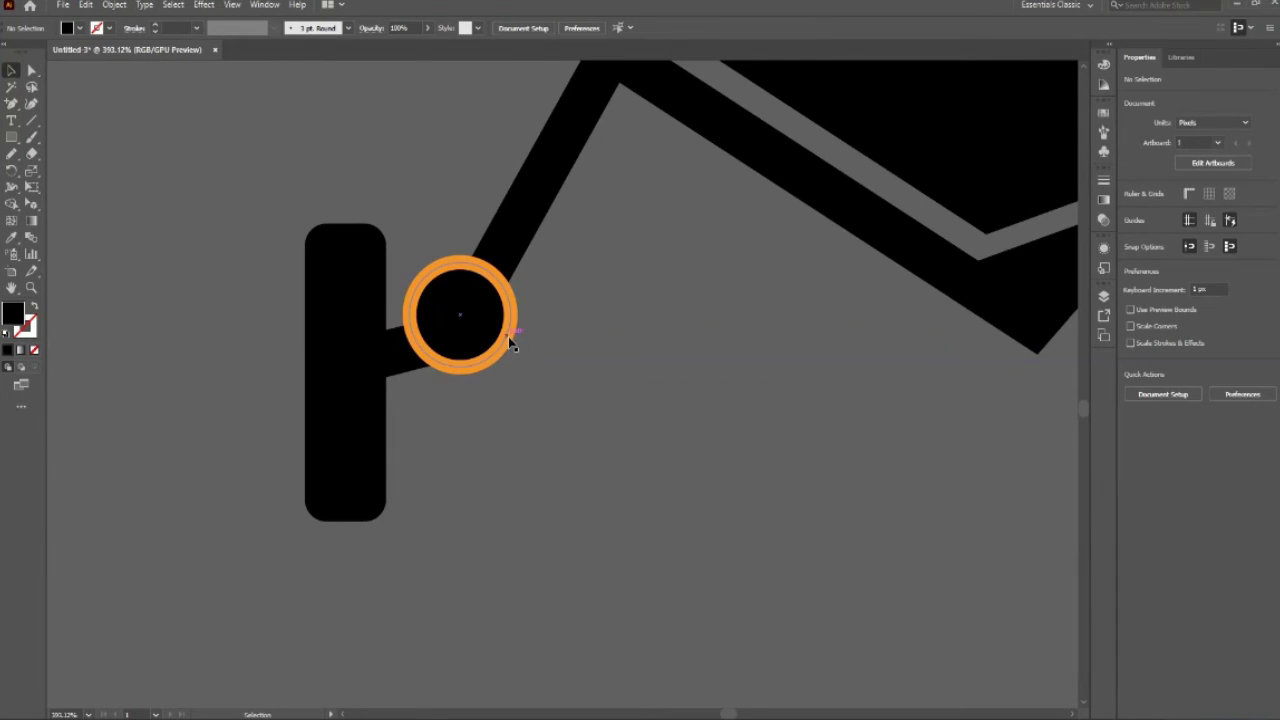
{"action": "left_click", "coordinate": [510, 343]}
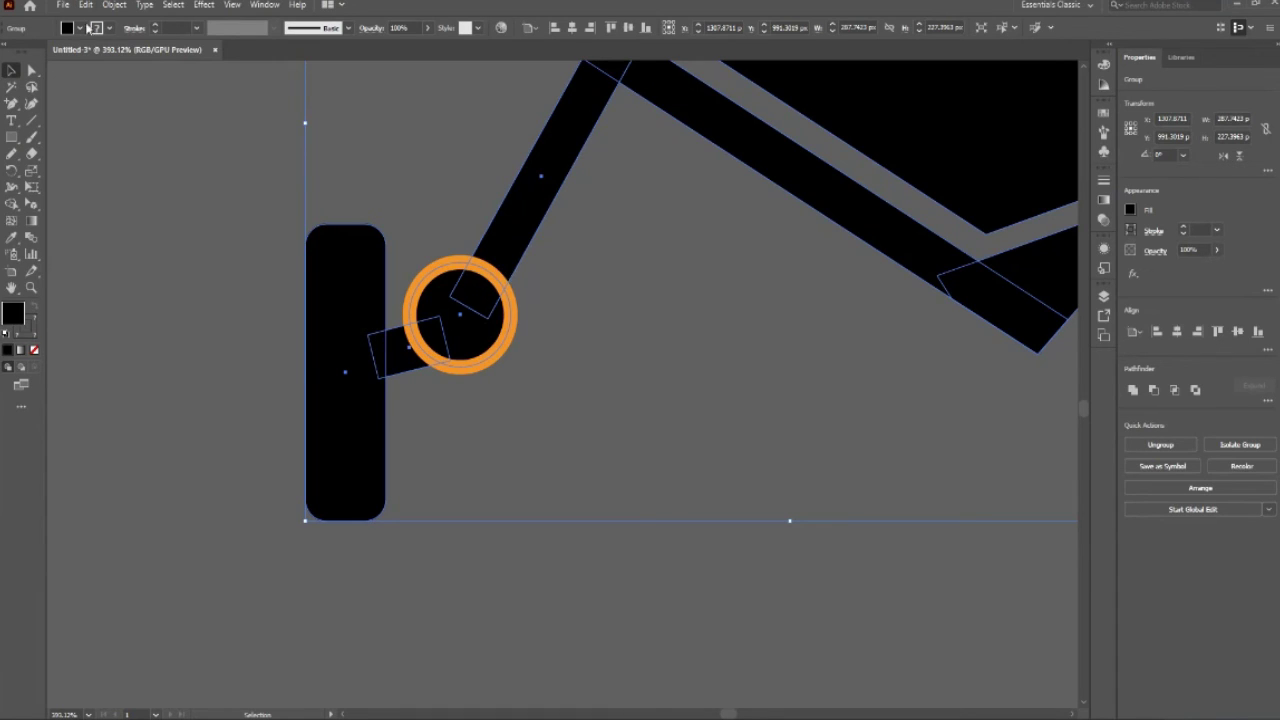
{"action": "left_click", "coordinate": [114, 4]}
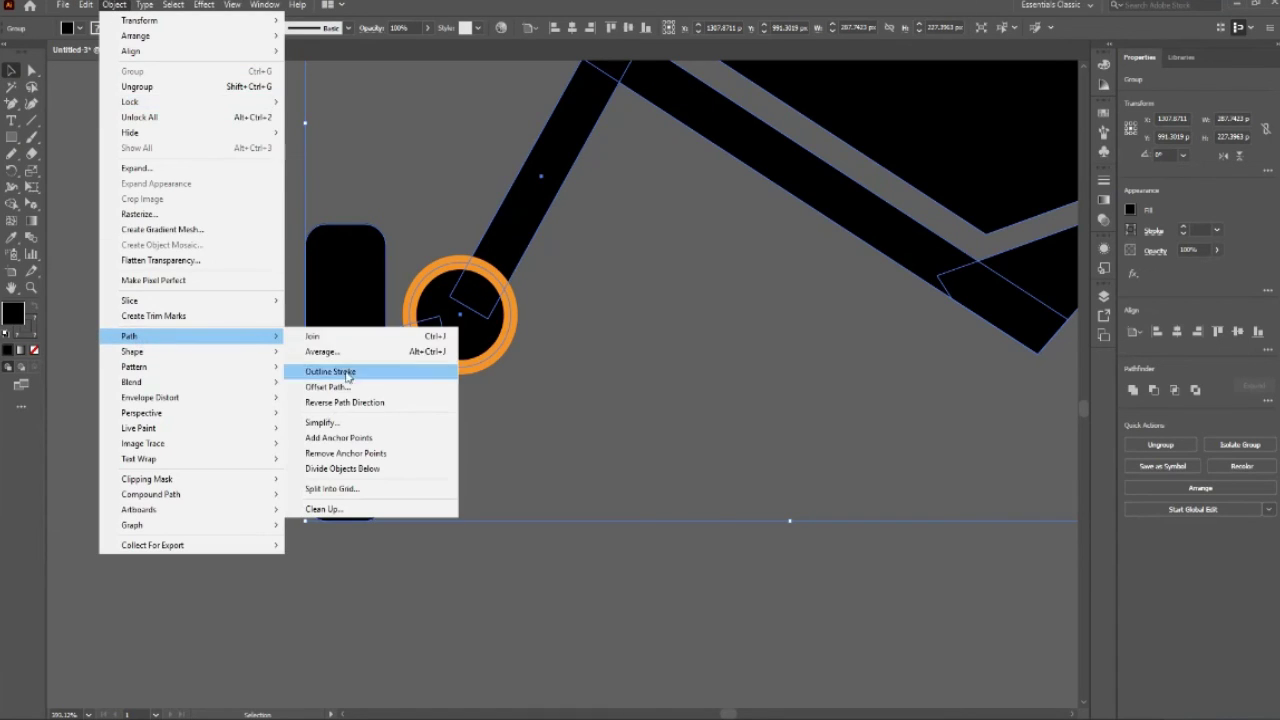
{"action": "left_click", "coordinate": [338, 376]}
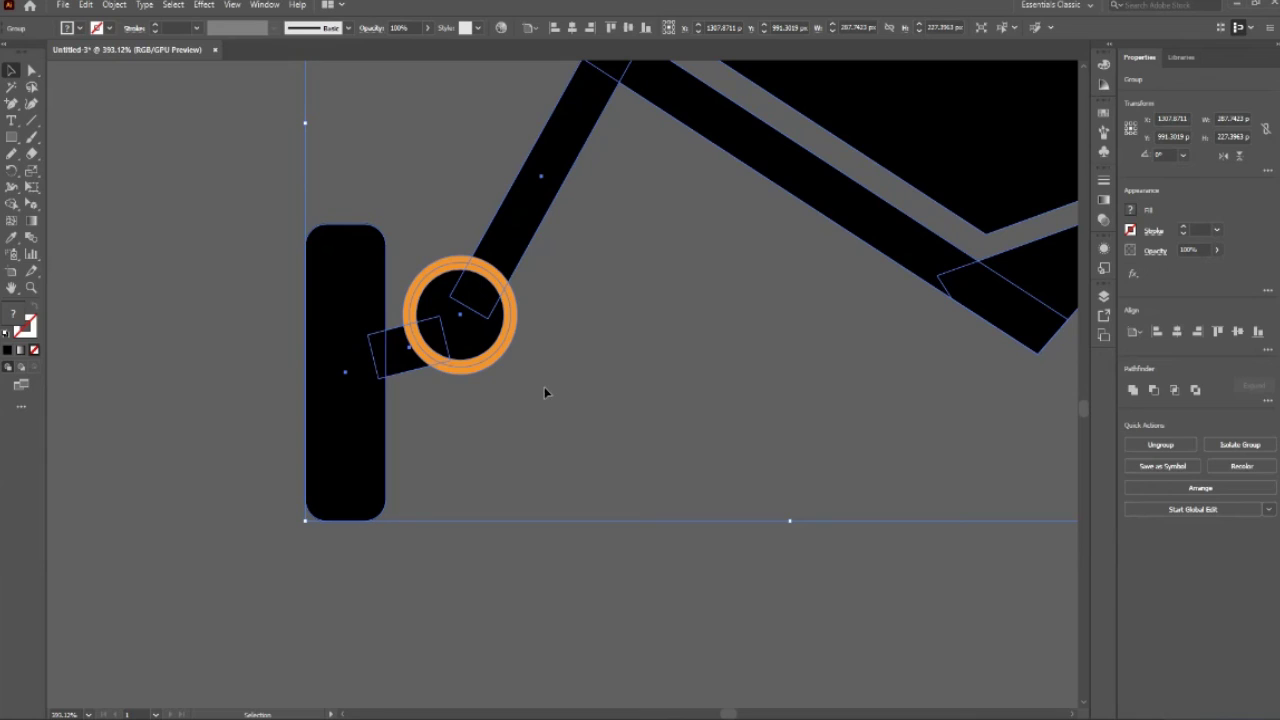
{"action": "key", "text": "shift+m"}
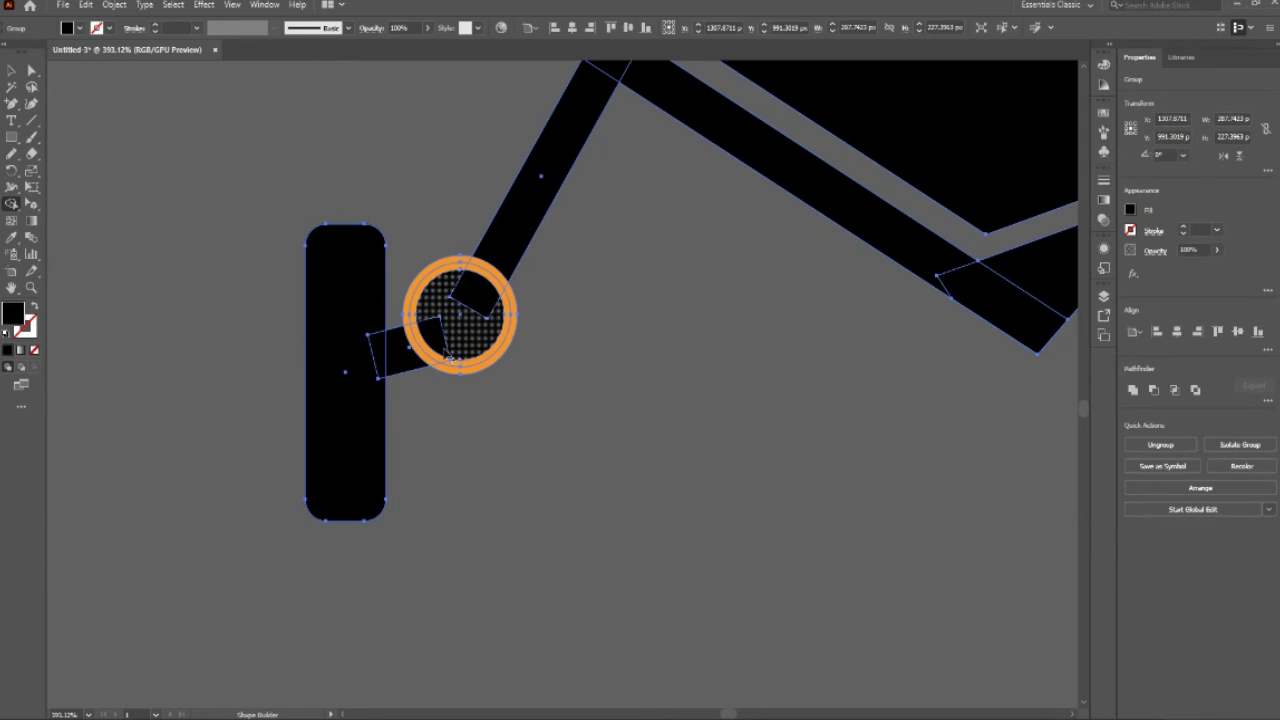
Step: Merge the right ring piece into the circle and delete the three other ring pieces
{"action": "left_click", "coordinate": [513, 330]}
{"action": "left_click", "coordinate": [500, 283], "text": "alt"}
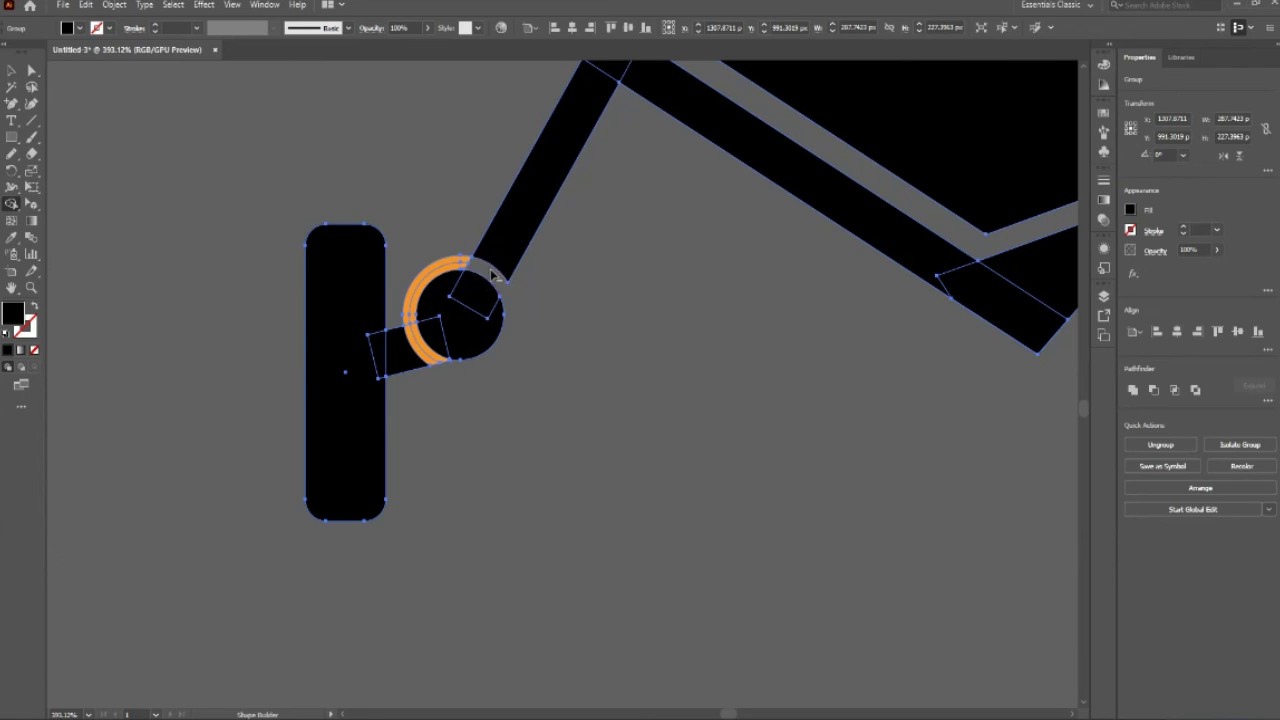
{"action": "left_click", "coordinate": [447, 275], "text": "alt"}
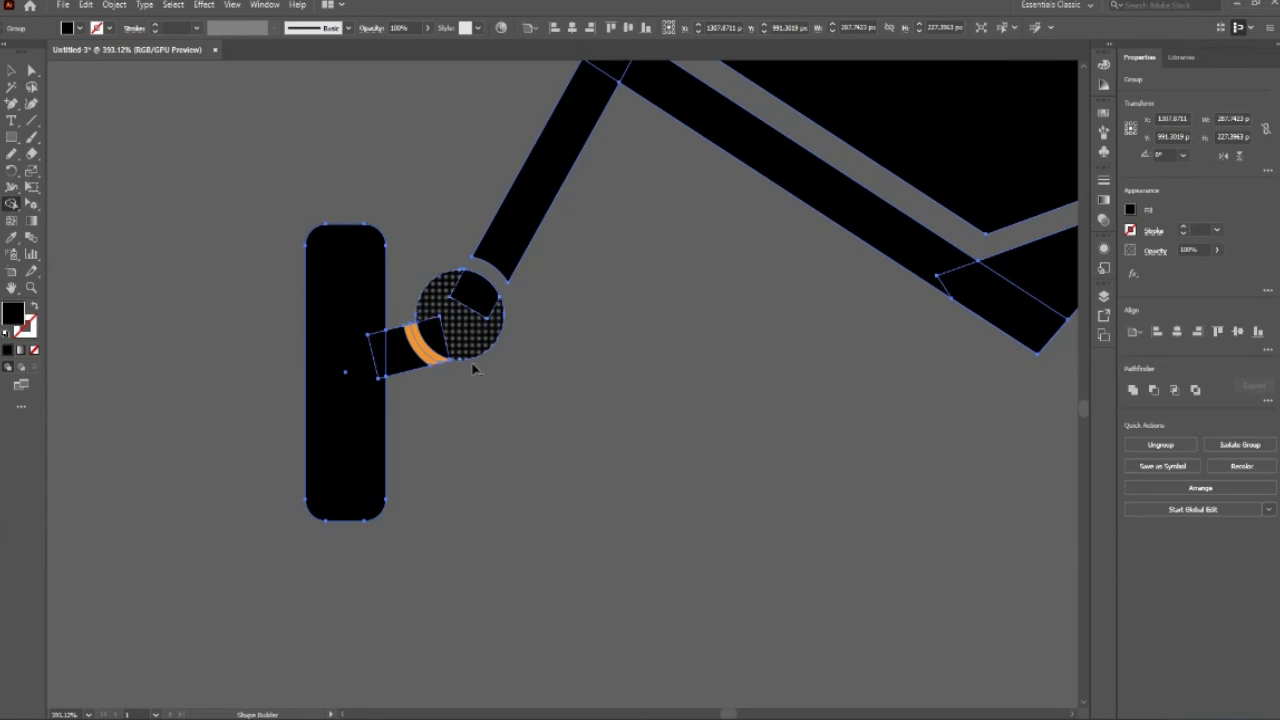
{"action": "left_click", "coordinate": [432, 357], "text": "alt"}
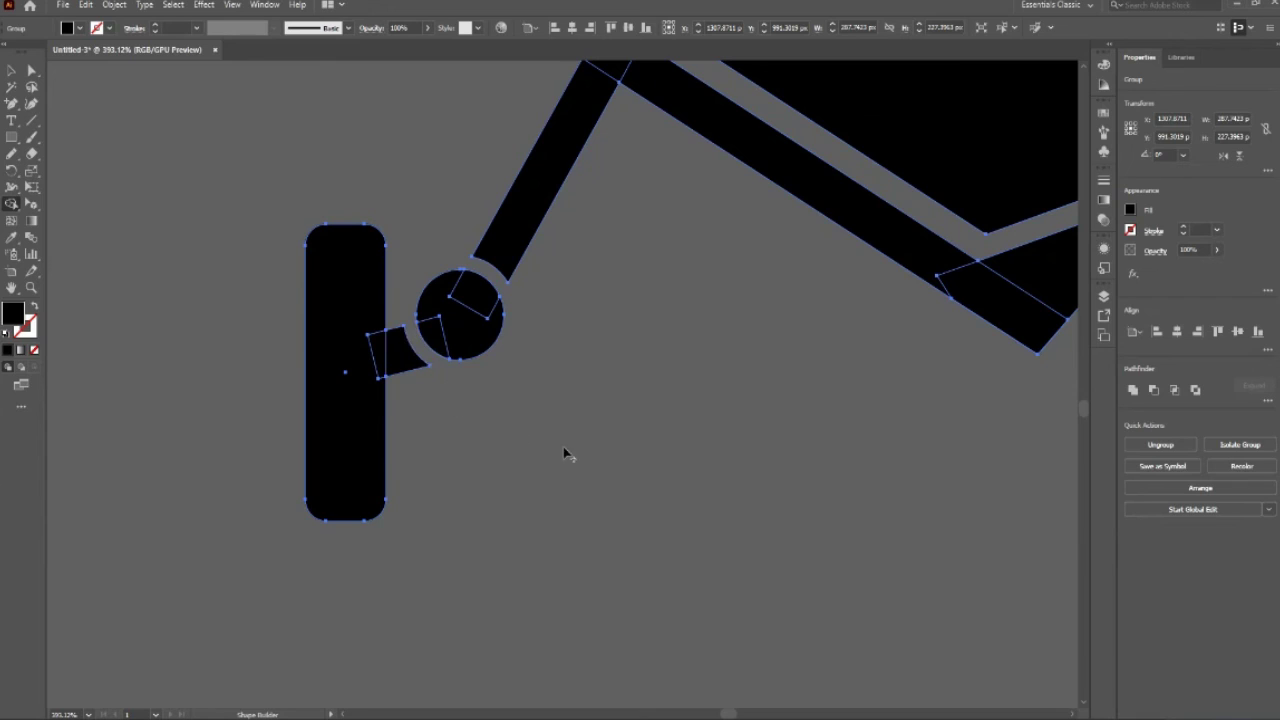
Step: Zoom out and move the camera icon back onto the orange artboard
{"action": "key", "text": "v"}
{"action": "left_click", "coordinate": [540, 386]}
{"action": "key", "text": "z"}
{"action": "left_click_drag", "start_coordinate": [462, 207], "coordinate": [624, 480]}
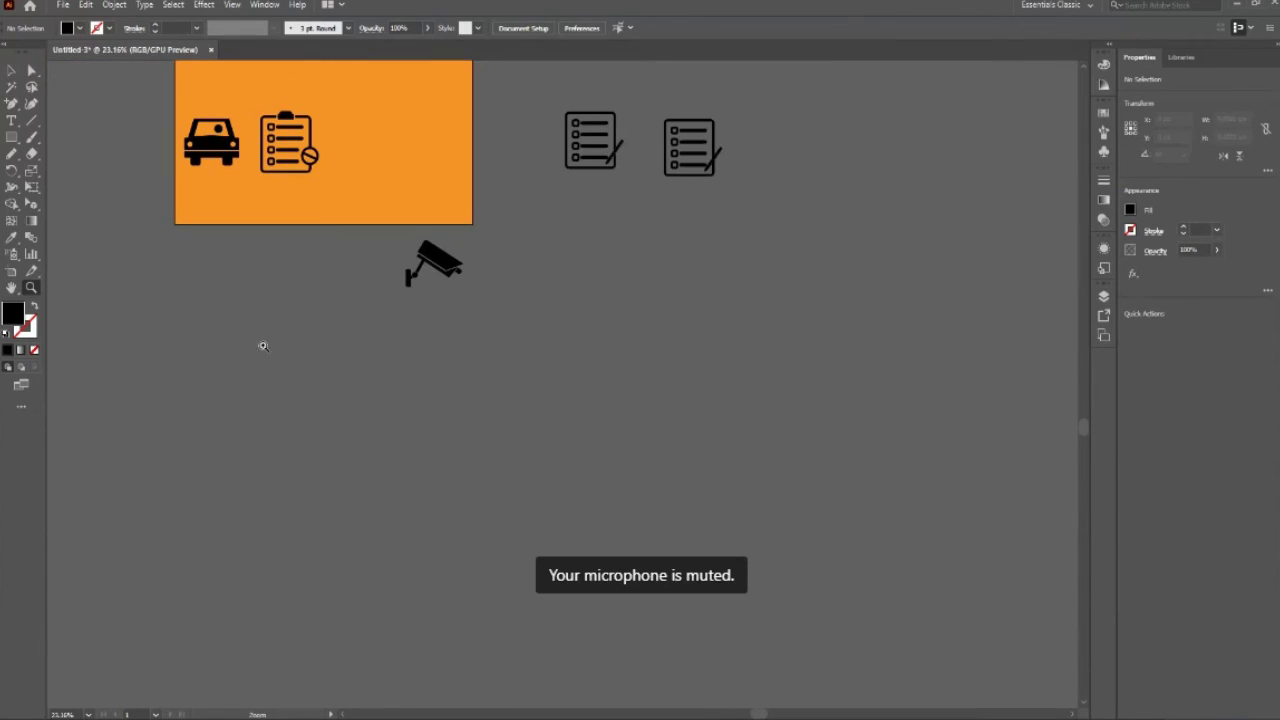
{"action": "key", "text": "v"}
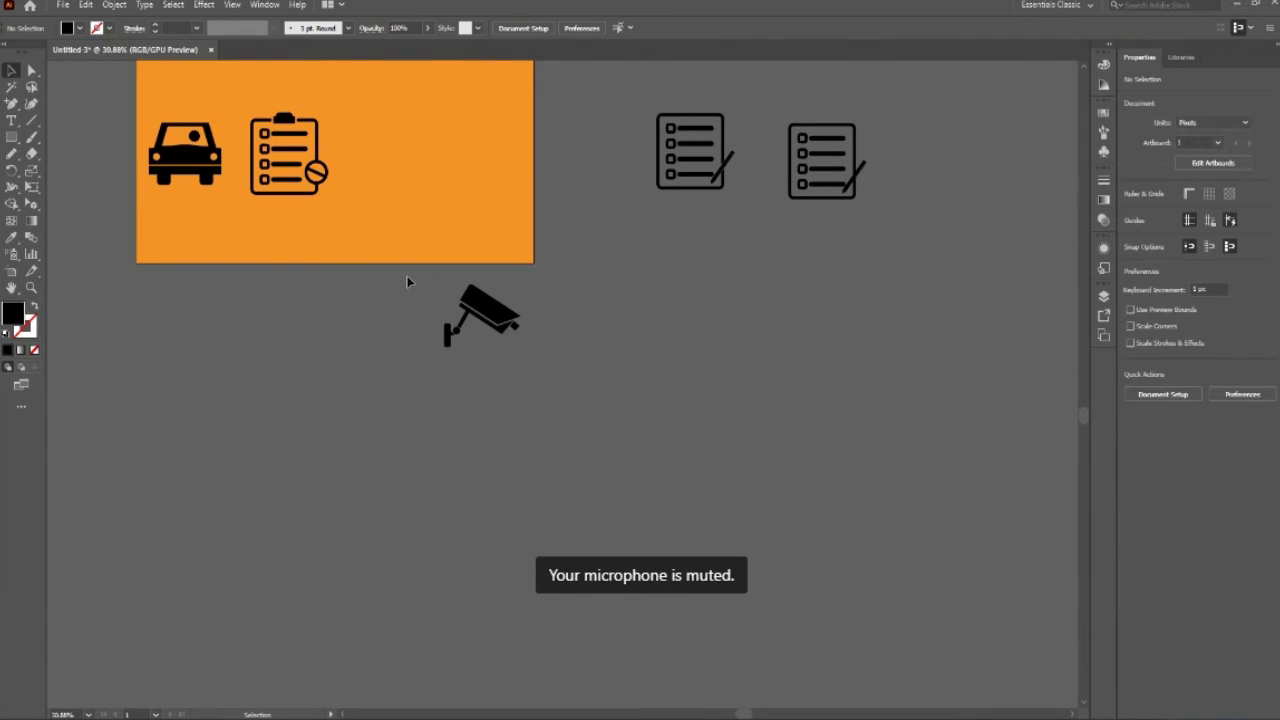
{"action": "left_click_drag", "start_coordinate": [409, 280], "coordinate": [620, 410]}
{"action": "left_click", "coordinate": [600, 390]}
{"action": "left_click_drag", "start_coordinate": [497, 312], "coordinate": [425, 152]}
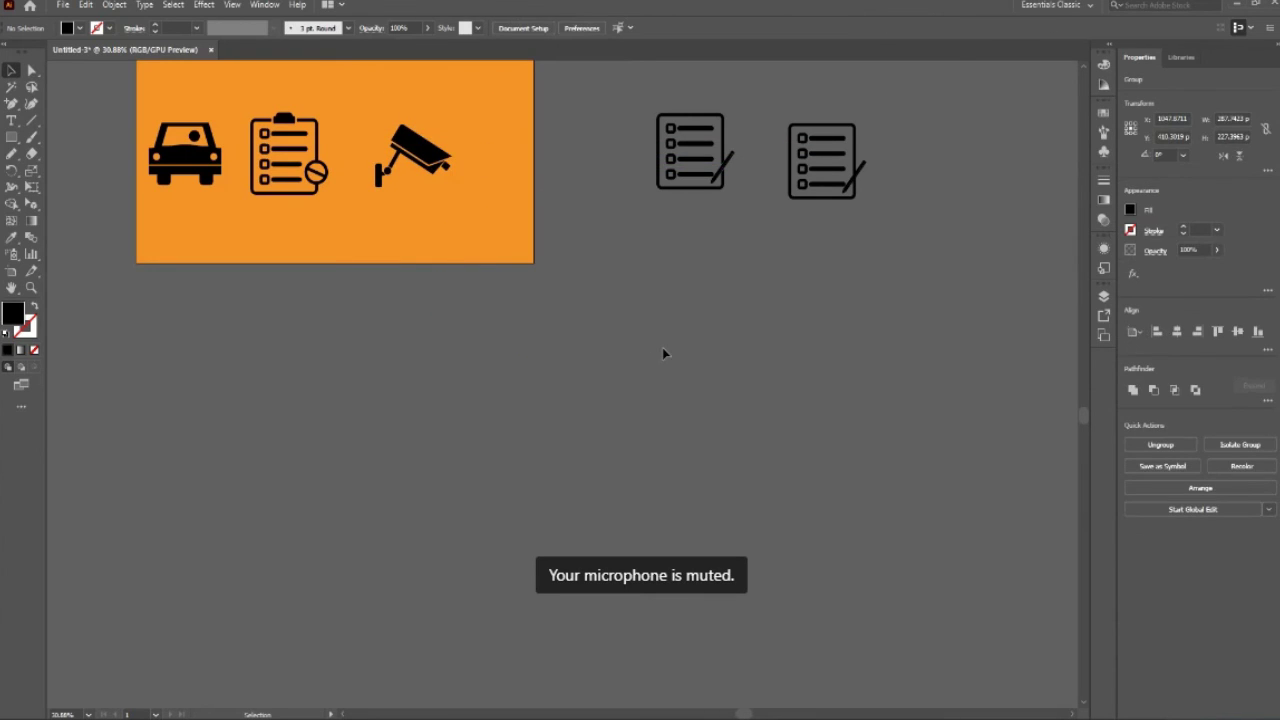
{"action": "left_click", "coordinate": [662, 347]}
Step: Zoom in and select the car and camera icons to check them
{"action": "key", "text": "z"}
{"action": "left_click_drag", "start_coordinate": [633, 316], "coordinate": [647, 359]}
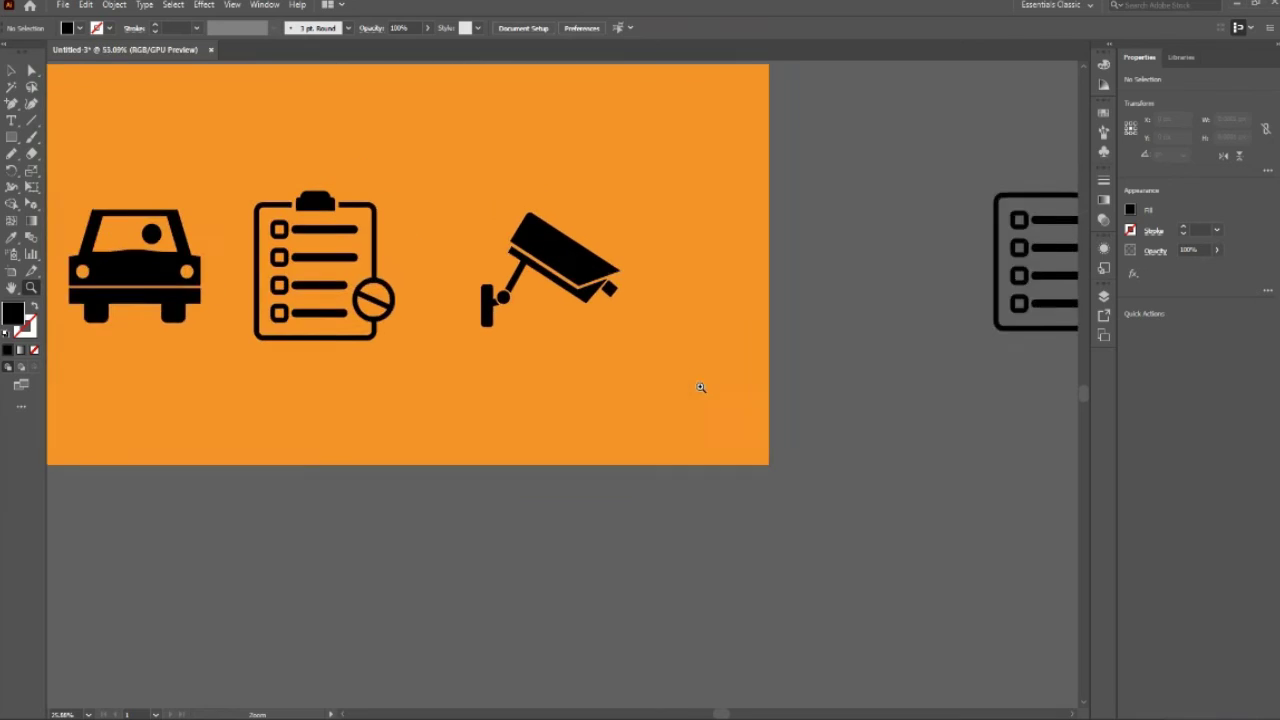
{"action": "key", "text": "v"}
{"action": "left_click", "coordinate": [200, 250]}
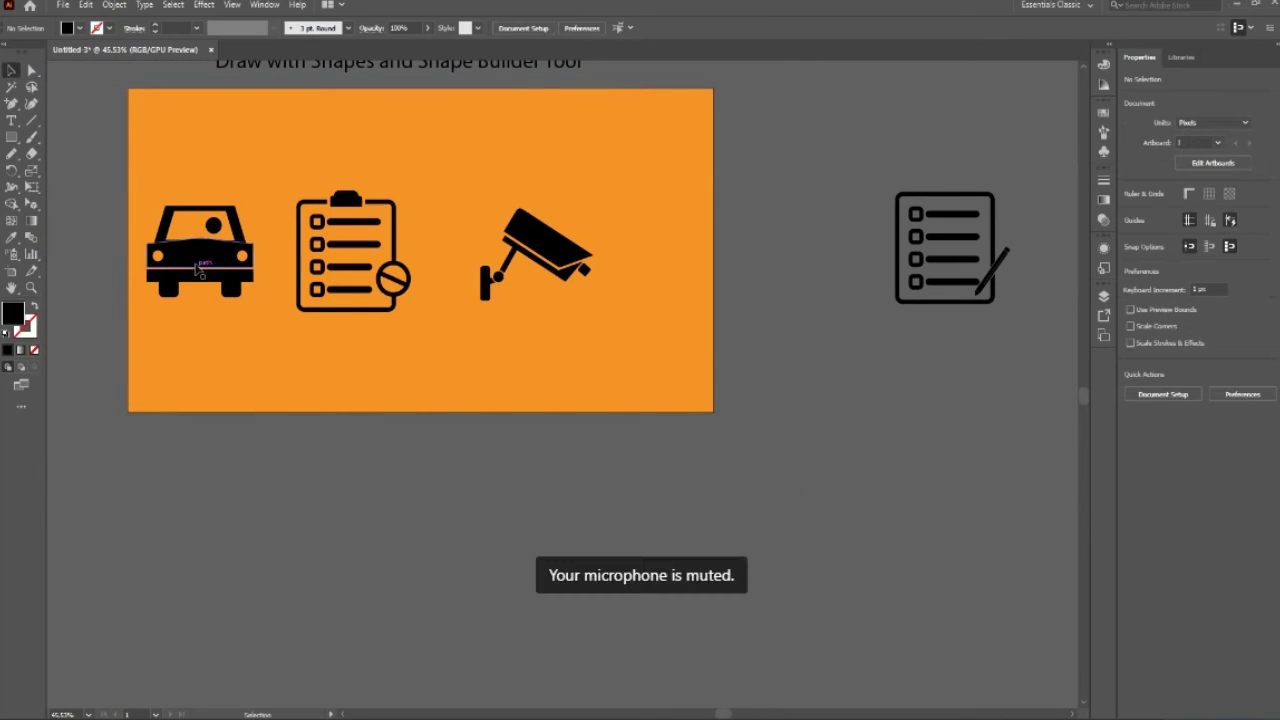
{"action": "left_click", "coordinate": [519, 550]}
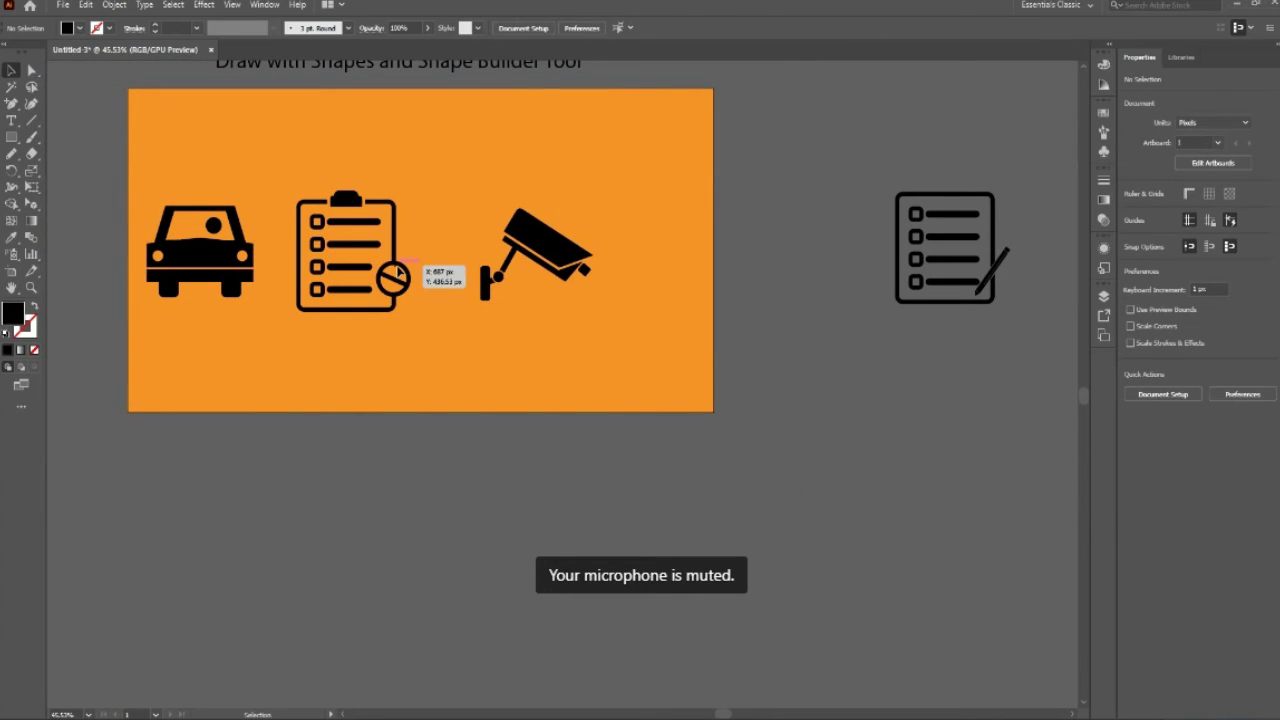
{"action": "left_click", "coordinate": [560, 238]}
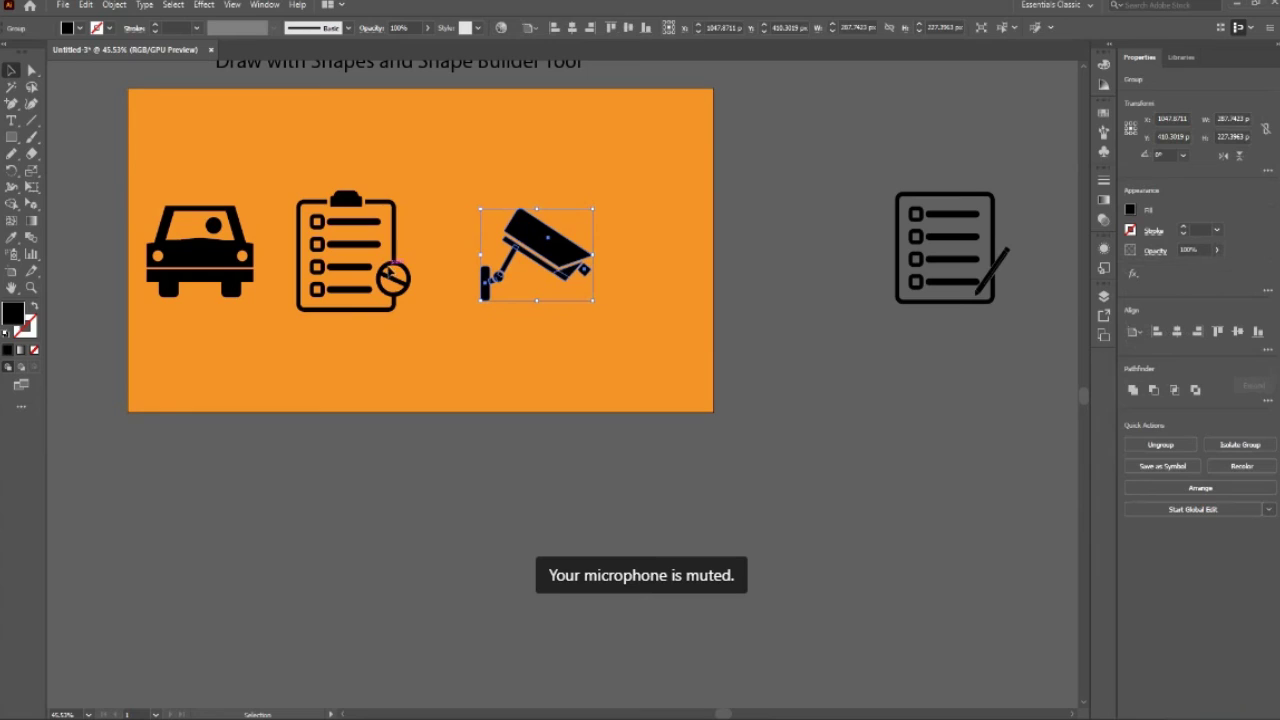
{"action": "left_click", "coordinate": [440, 272]}
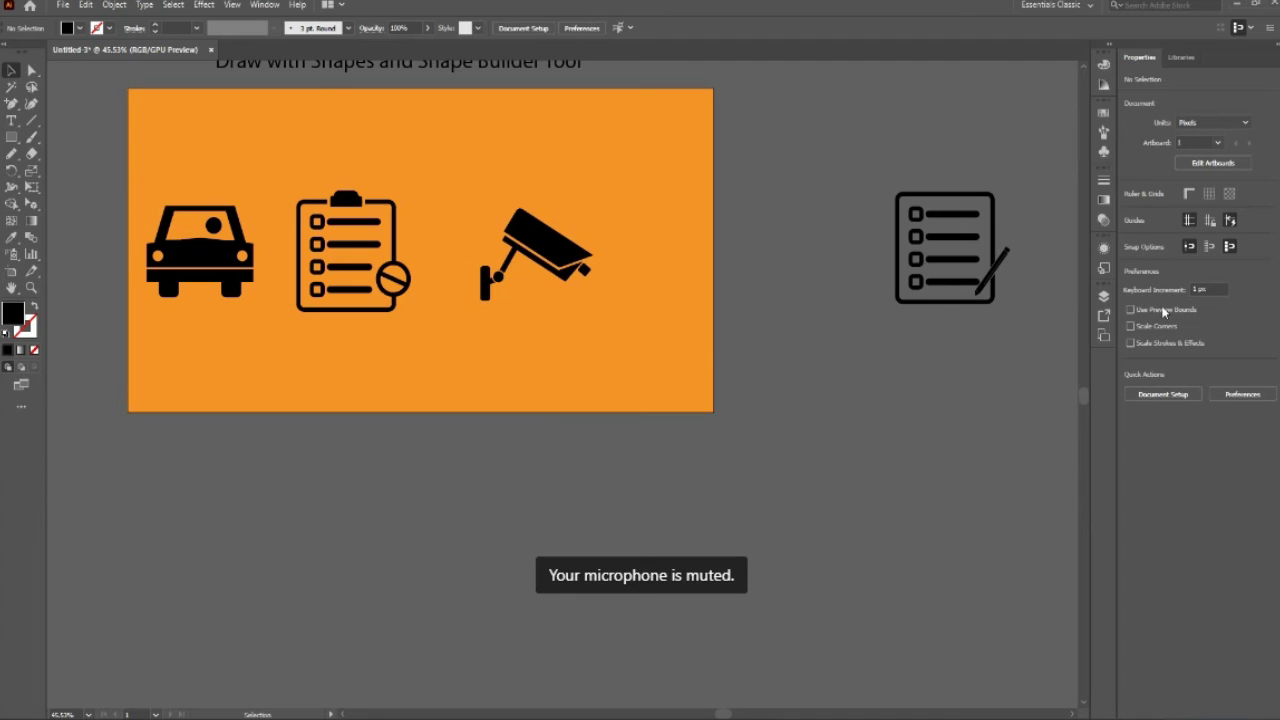
Step: Shift the camera icon further right, then select the clipboard and car icons with it
{"action": "left_click", "coordinate": [1104, 296]}
{"action": "left_click", "coordinate": [200, 250]}
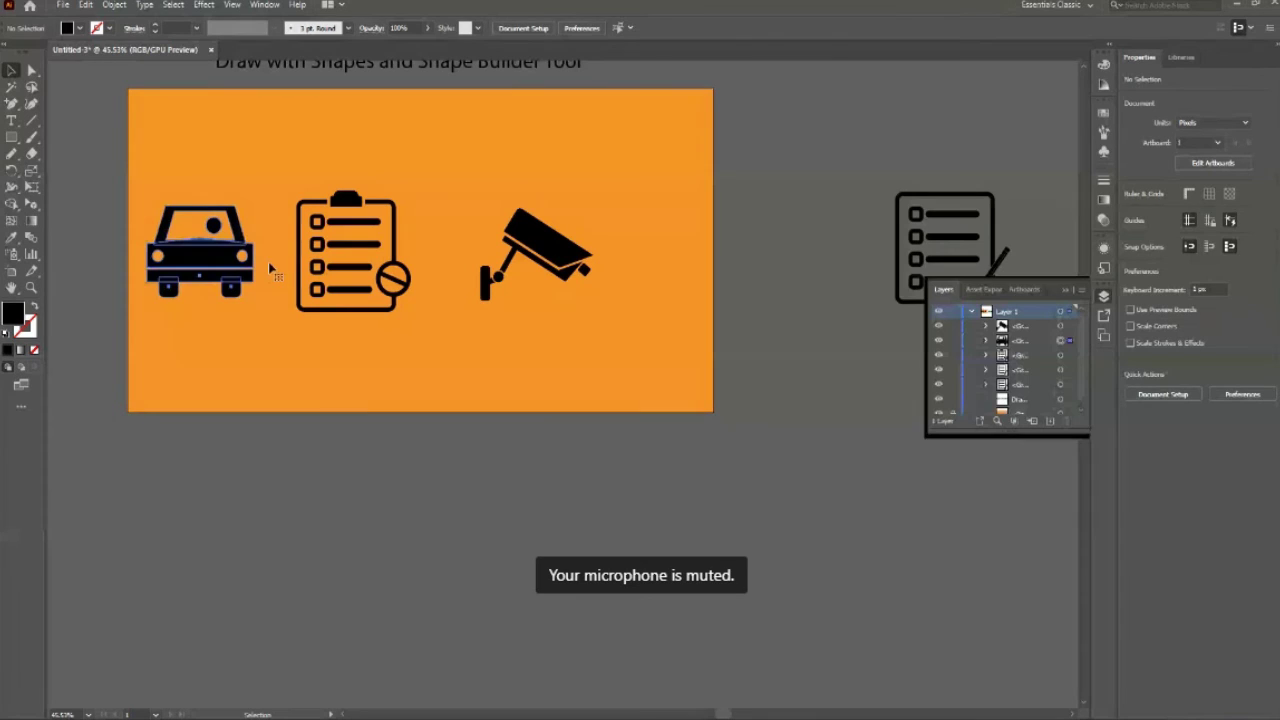
{"action": "left_click", "coordinate": [537, 243], "text": "shift"}
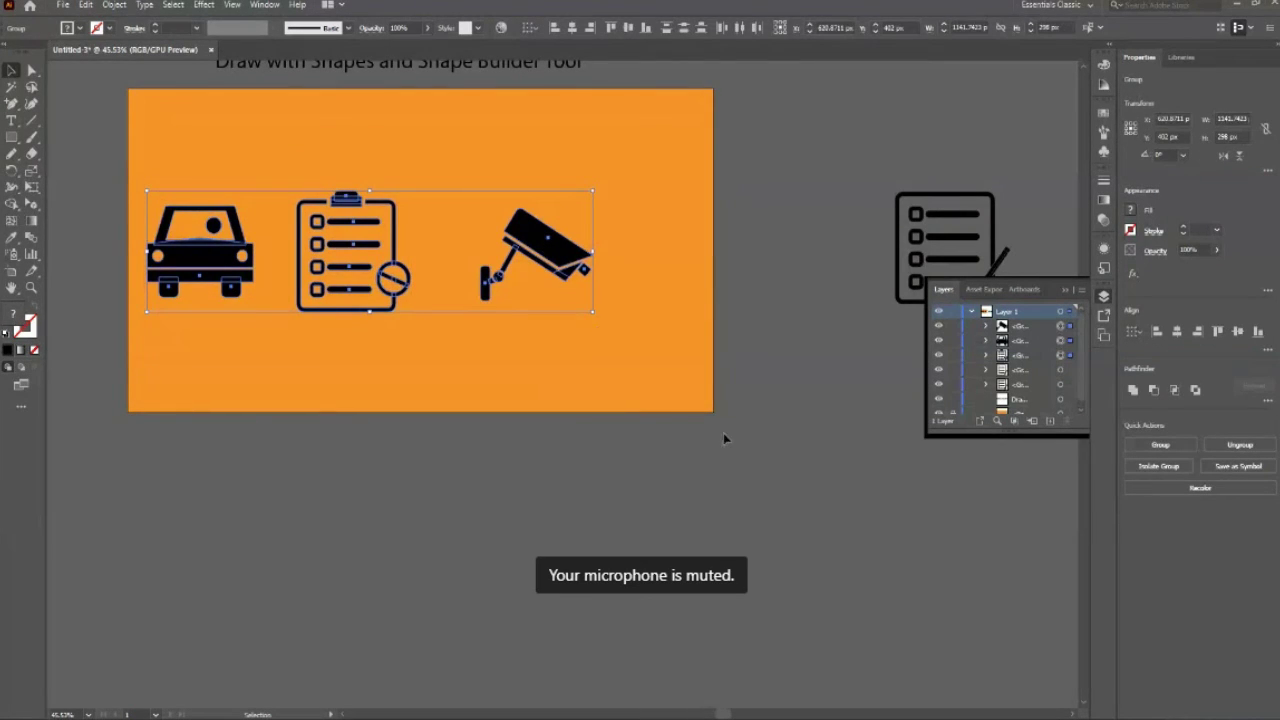
{"action": "left_click", "coordinate": [697, 455]}
{"action": "mouse_move", "coordinate": [560, 245]}
{"action": "left_mouse_down"}
{"action": "mouse_move", "coordinate": [676, 260]}
{"action": "mouse_move", "coordinate": [635, 254]}
{"action": "left_mouse_up"}
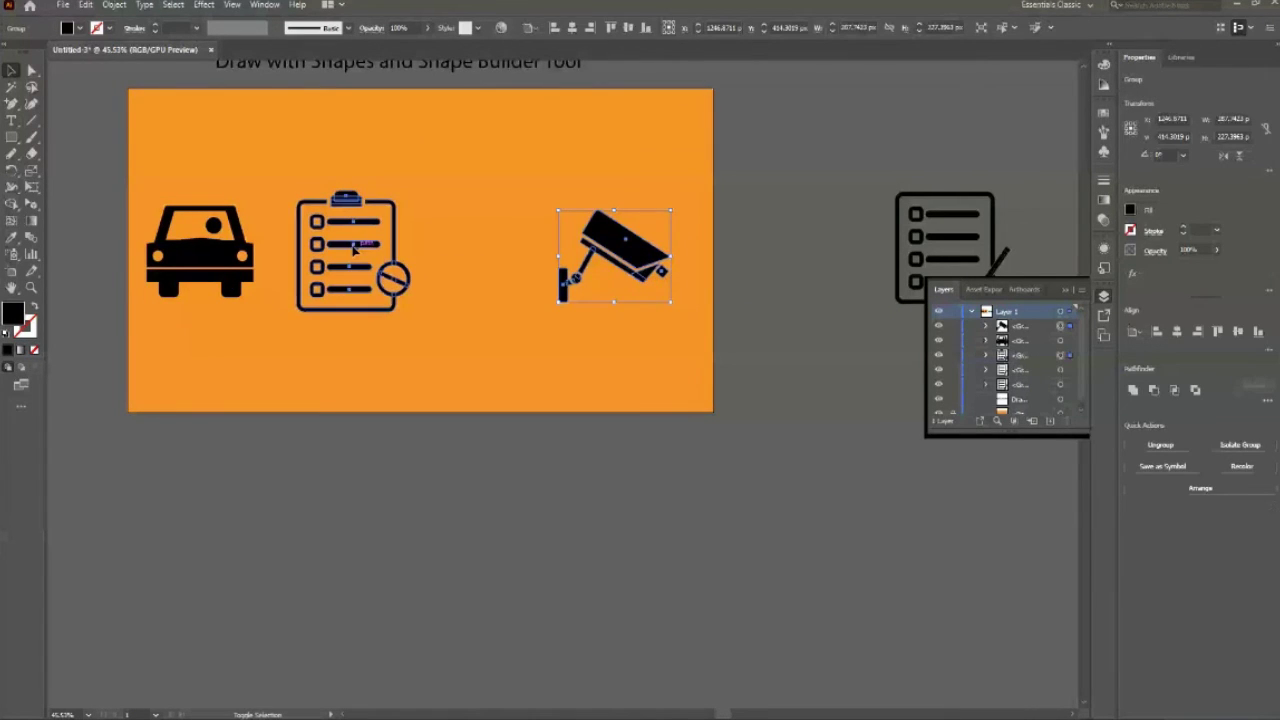
{"action": "left_click", "coordinate": [352, 250], "text": "shift"}
{"action": "left_click", "coordinate": [200, 250], "text": "shift"}
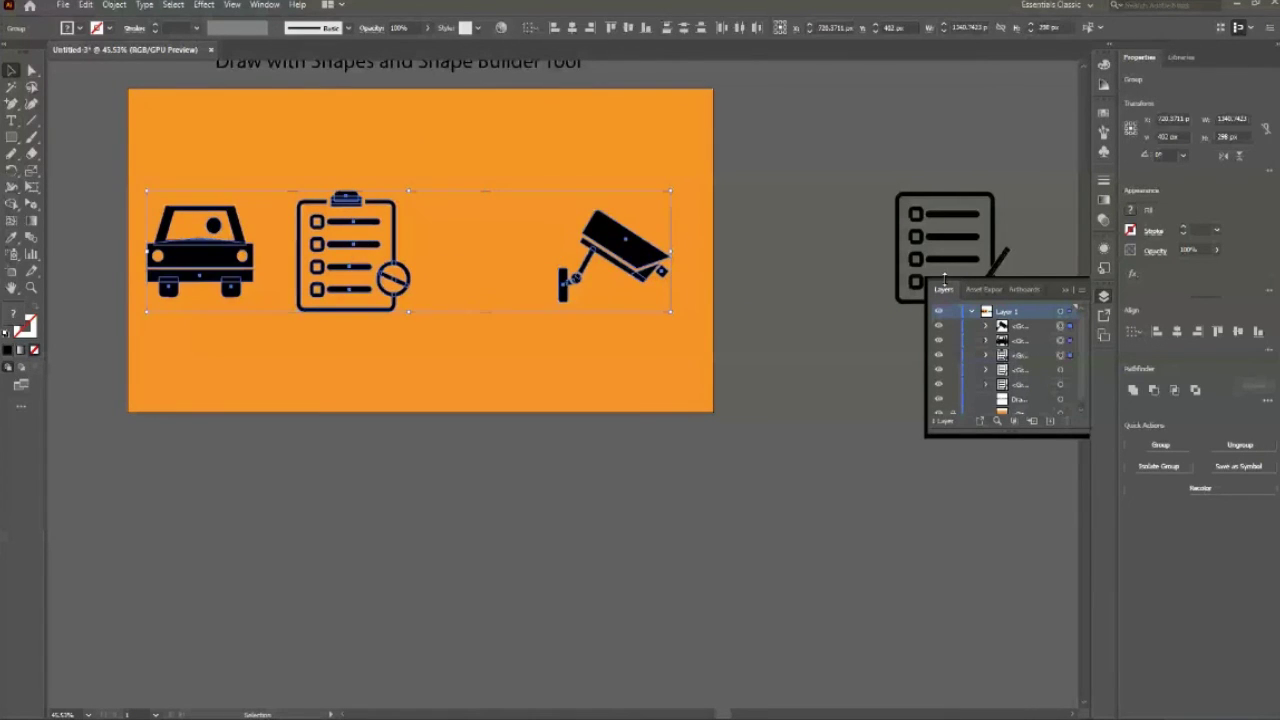
{"action": "left_click", "coordinate": [1067, 290]}
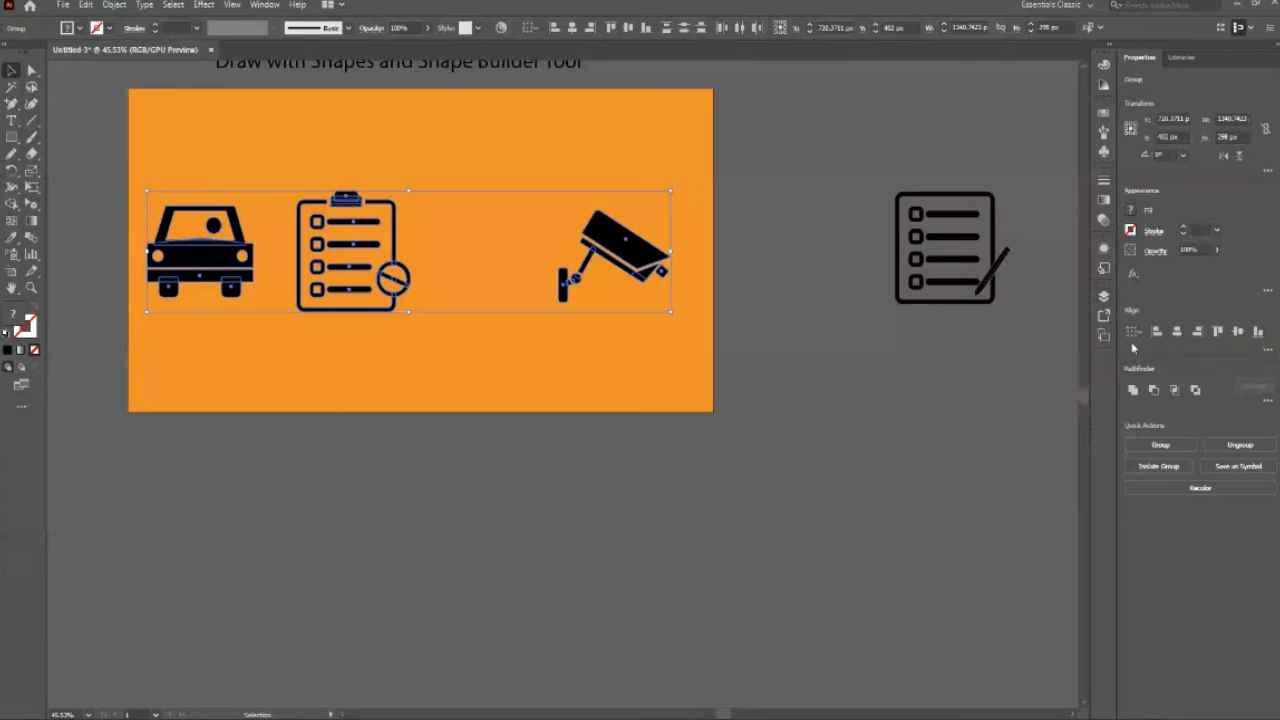
Step: Select all three icons and centre them horizontally on the artboard
{"action": "left_click", "coordinate": [1267, 353]}
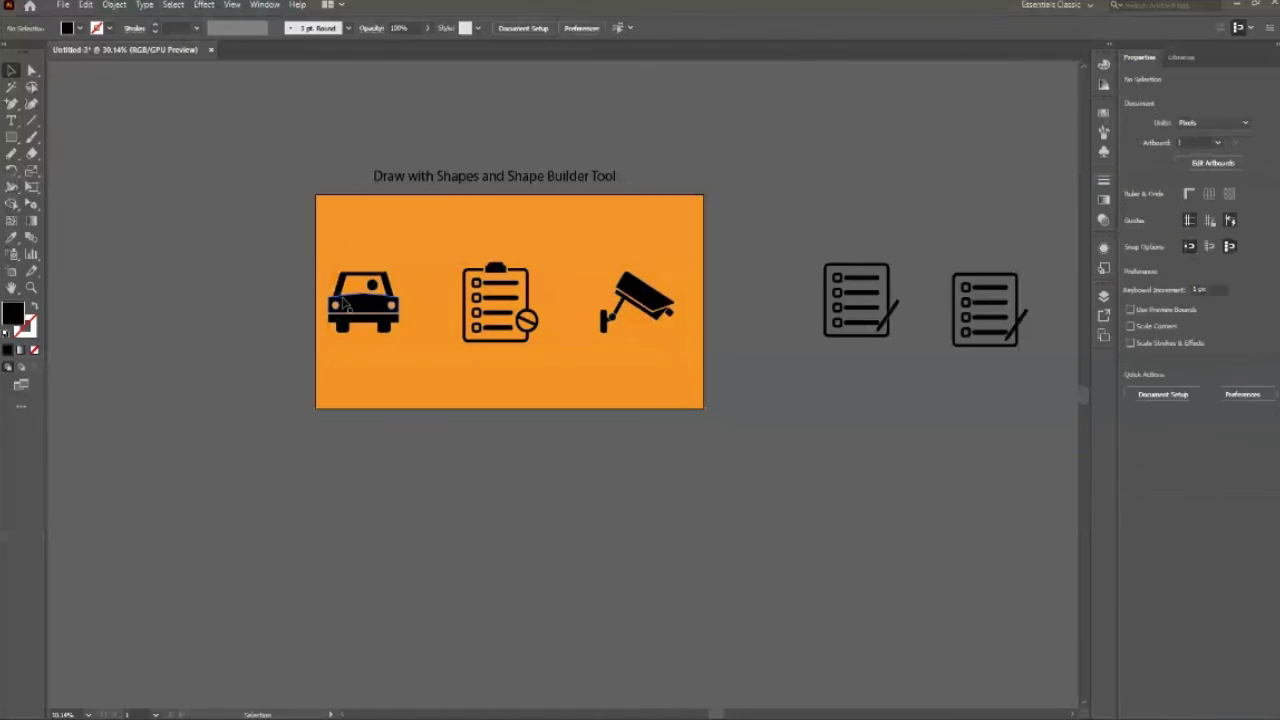
{"action": "left_click_drag", "start_coordinate": [304, 242], "coordinate": [700, 388]}
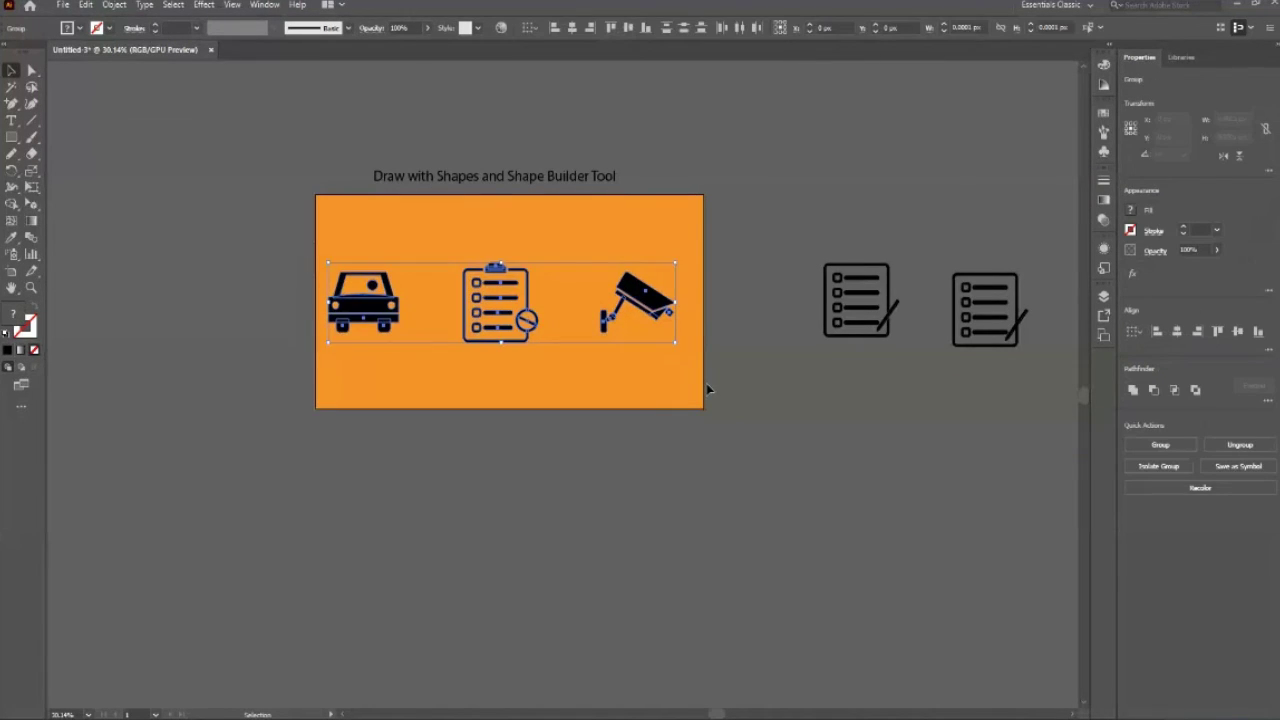
{"action": "key", "text": "v"}
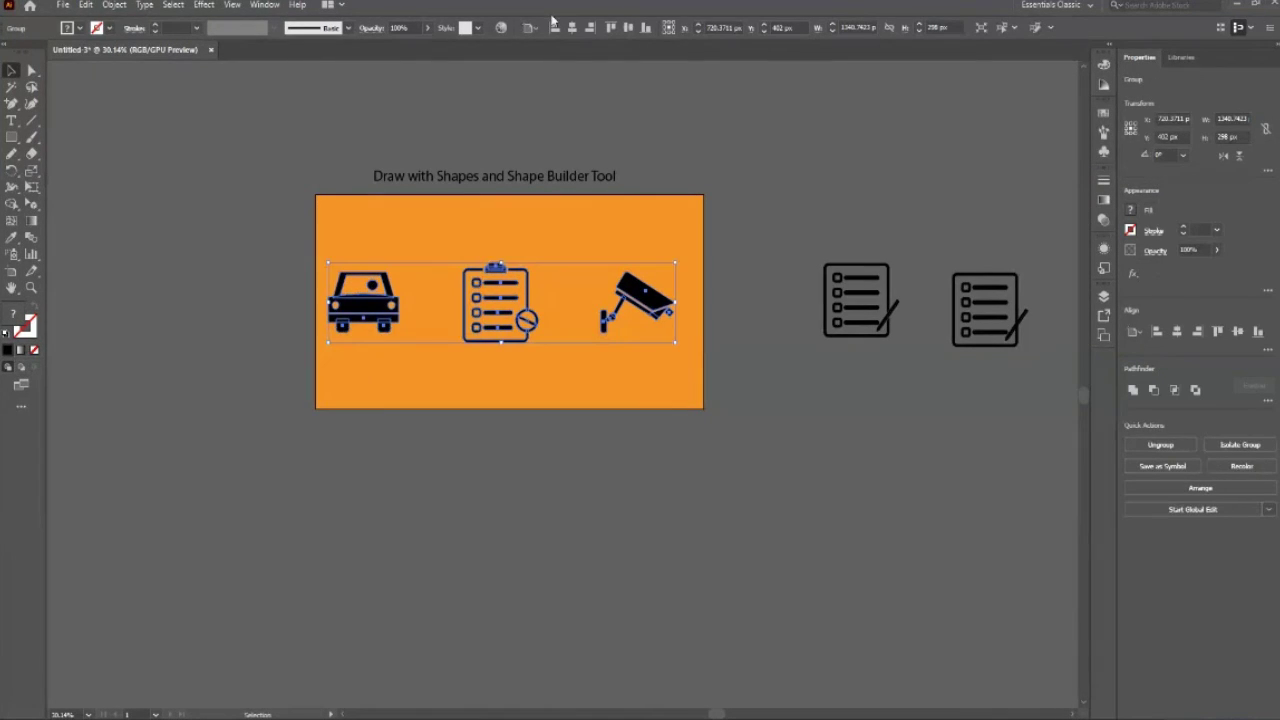
{"action": "left_click", "coordinate": [572, 28]}
{"action": "left_click", "coordinate": [552, 400]}
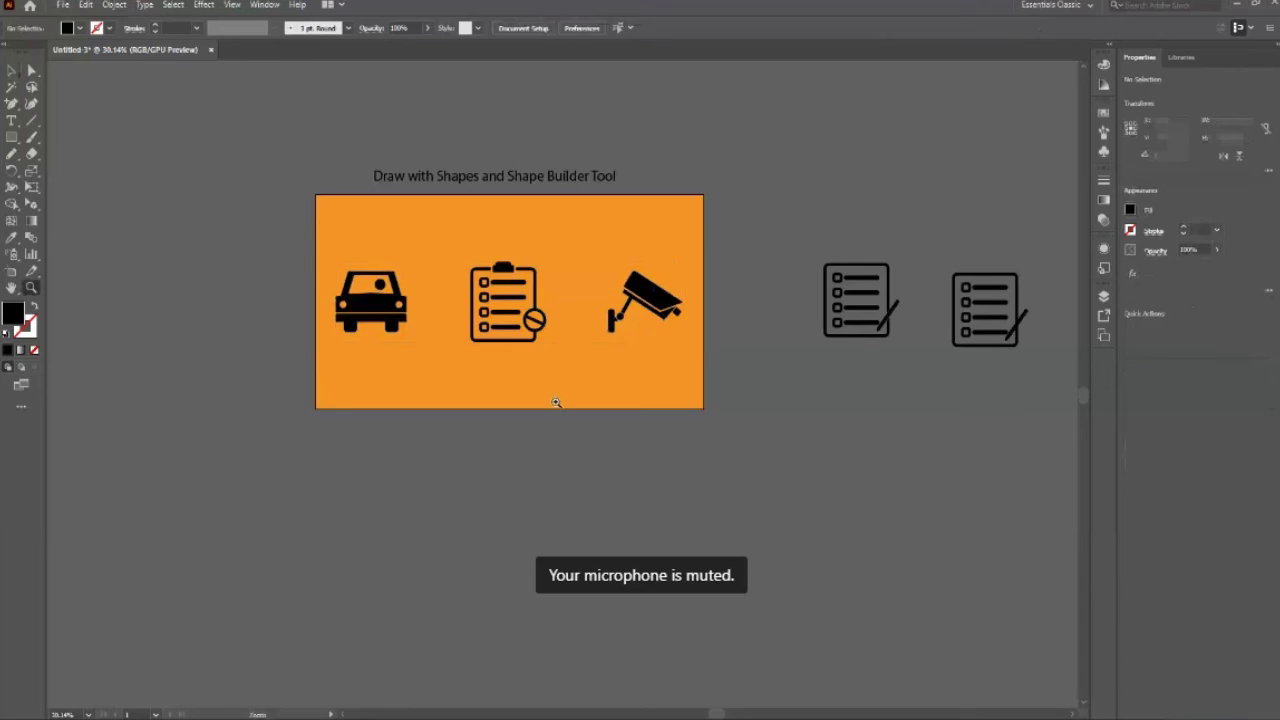
{"action": "key", "text": "z"}
{"action": "left_click", "coordinate": [563, 331]}
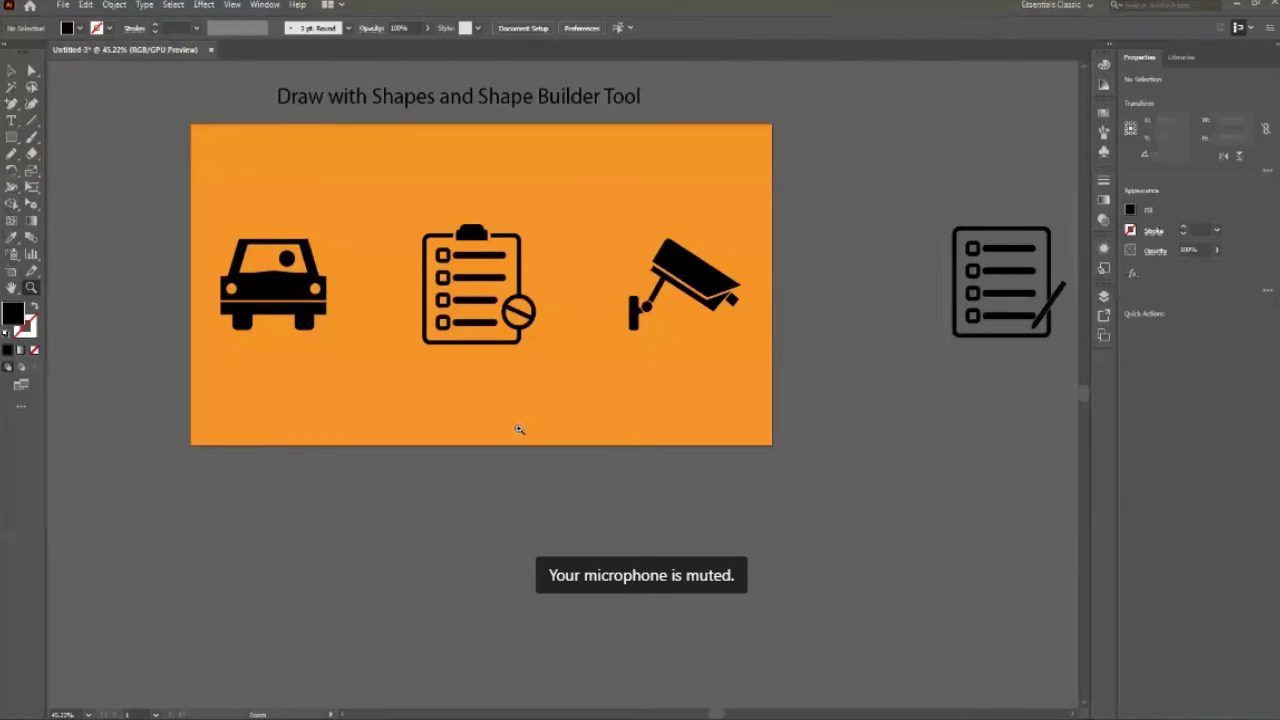
{"action": "scroll", "coordinate": [519, 429], "scroll_direction": "up", "scroll_amount": 1}
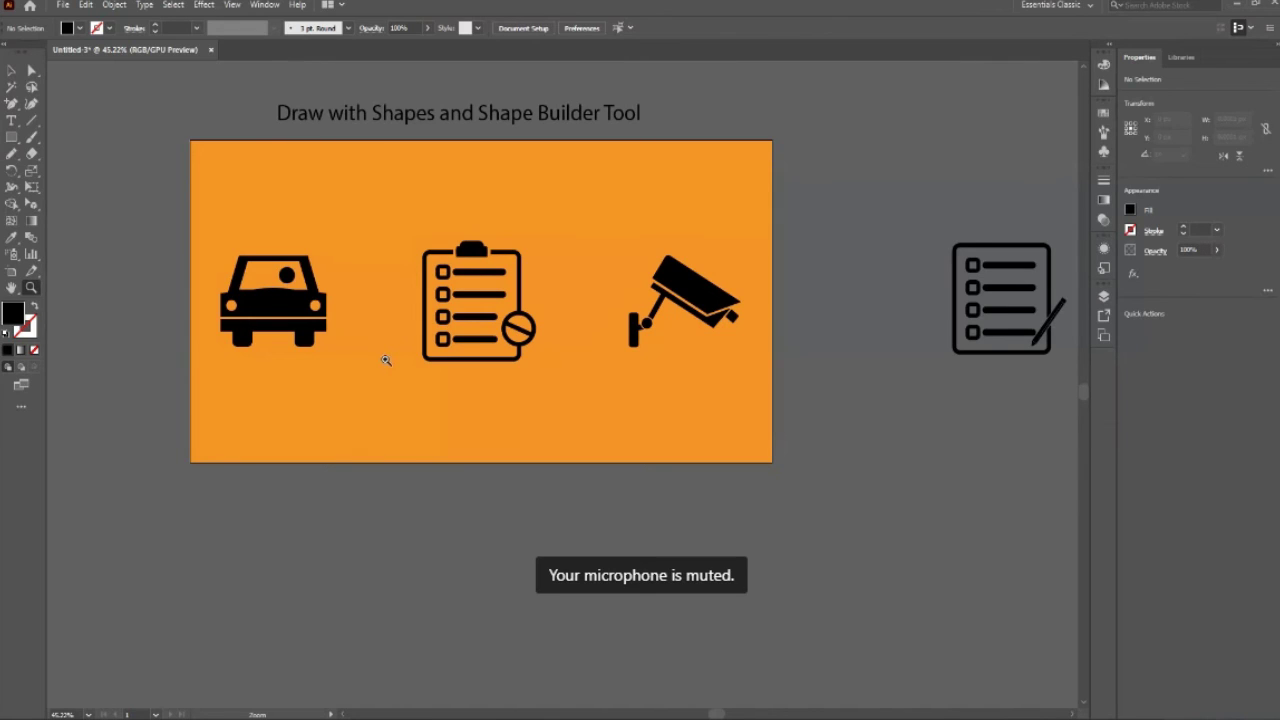
{"action": "left_click_drag", "start_coordinate": [358, 325], "coordinate": [397, 403]}
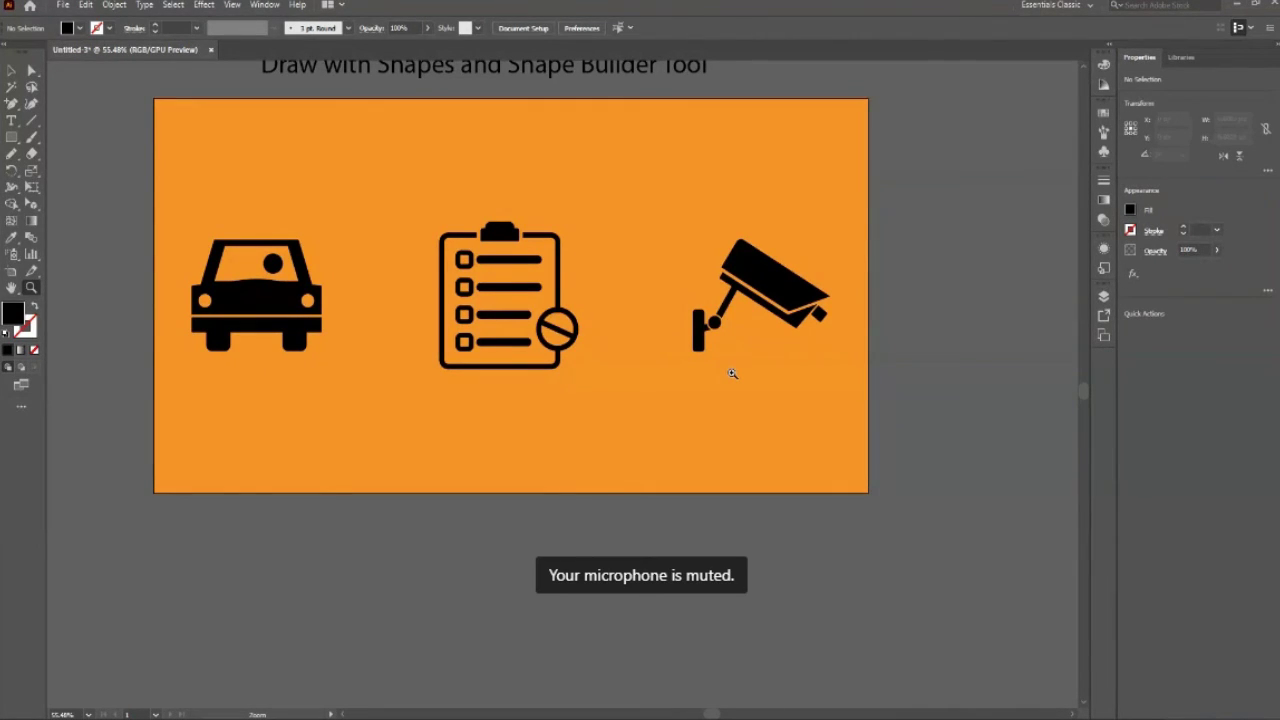
{"action": "left_click_drag", "start_coordinate": [731, 392], "coordinate": [670, 392]}
{"action": "left_click_drag", "start_coordinate": [677, 229], "coordinate": [779, 369]}
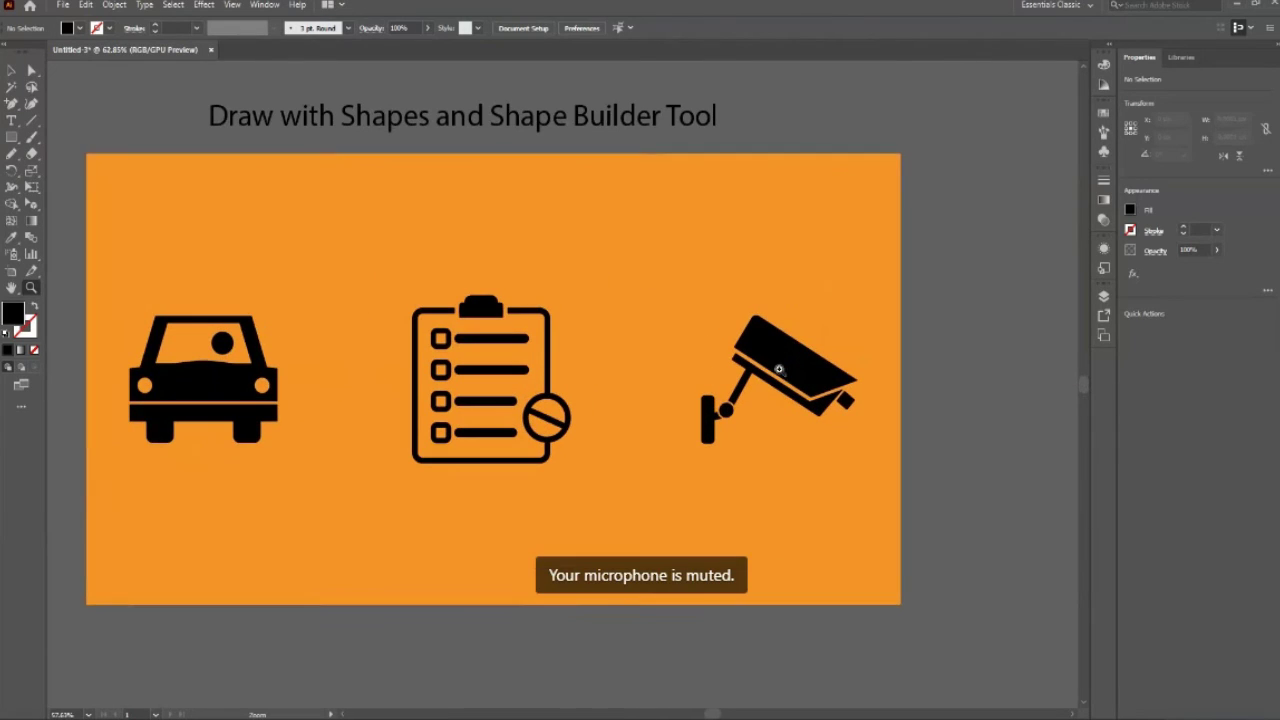
{"action": "left_click_drag", "start_coordinate": [737, 271], "coordinate": [669, 291]}
{"action": "left_click_drag", "start_coordinate": [775, 368], "coordinate": [657, 396]}
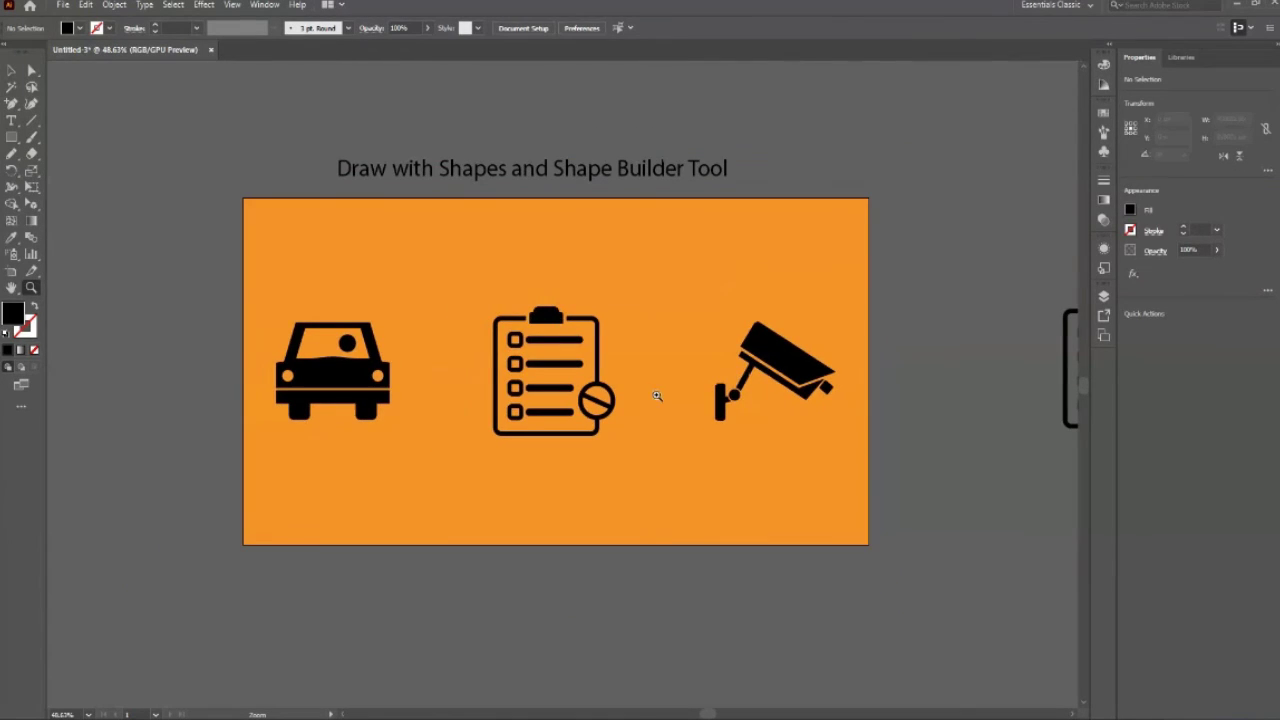
{"action": "left_click_drag", "start_coordinate": [466, 403], "coordinate": [514, 460]}
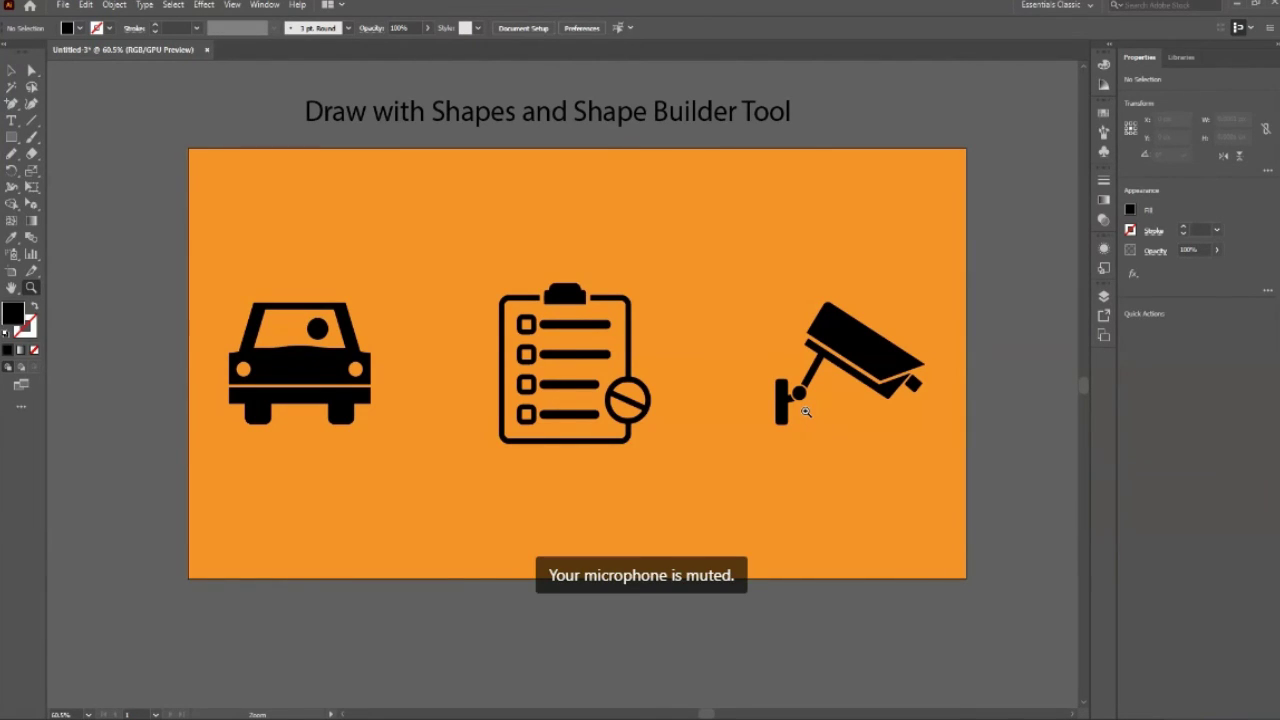
{"action": "left_click_drag", "start_coordinate": [806, 411], "coordinate": [855, 357]}
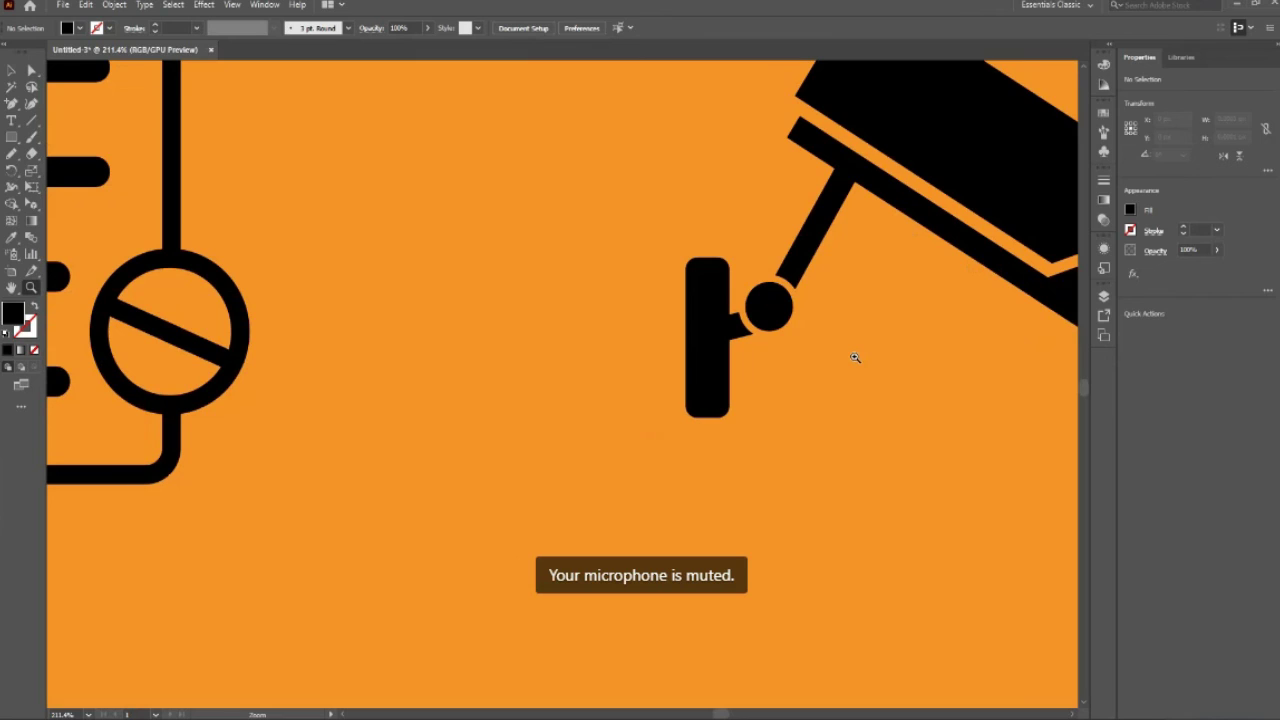
{"action": "key", "text": "ctrl+0"}
{"action": "mouse_move", "coordinate": [837, 297]}
{"action": "left_mouse_down"}
{"action": "mouse_move", "coordinate": [703, 290]}
{"action": "mouse_move", "coordinate": [821, 422]}
{"action": "left_mouse_up"}
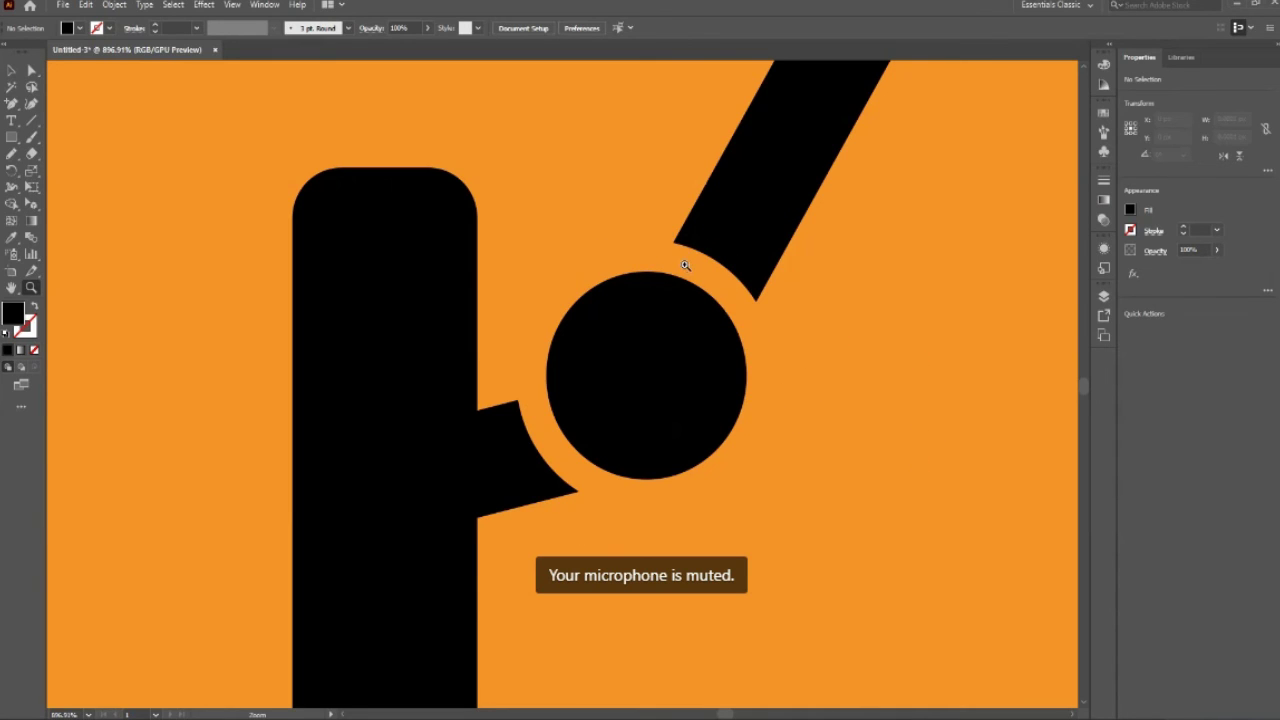
{"action": "scroll", "coordinate": [686, 266], "scroll_direction": "down", "scroll_amount": 5}
{"action": "scroll", "coordinate": [732, 327], "scroll_direction": "down", "scroll_amount": 1}
{"action": "scroll", "coordinate": [720, 331], "scroll_direction": "down", "scroll_amount": 1}
{"action": "scroll", "coordinate": [714, 330], "scroll_direction": "down", "scroll_amount": 1}
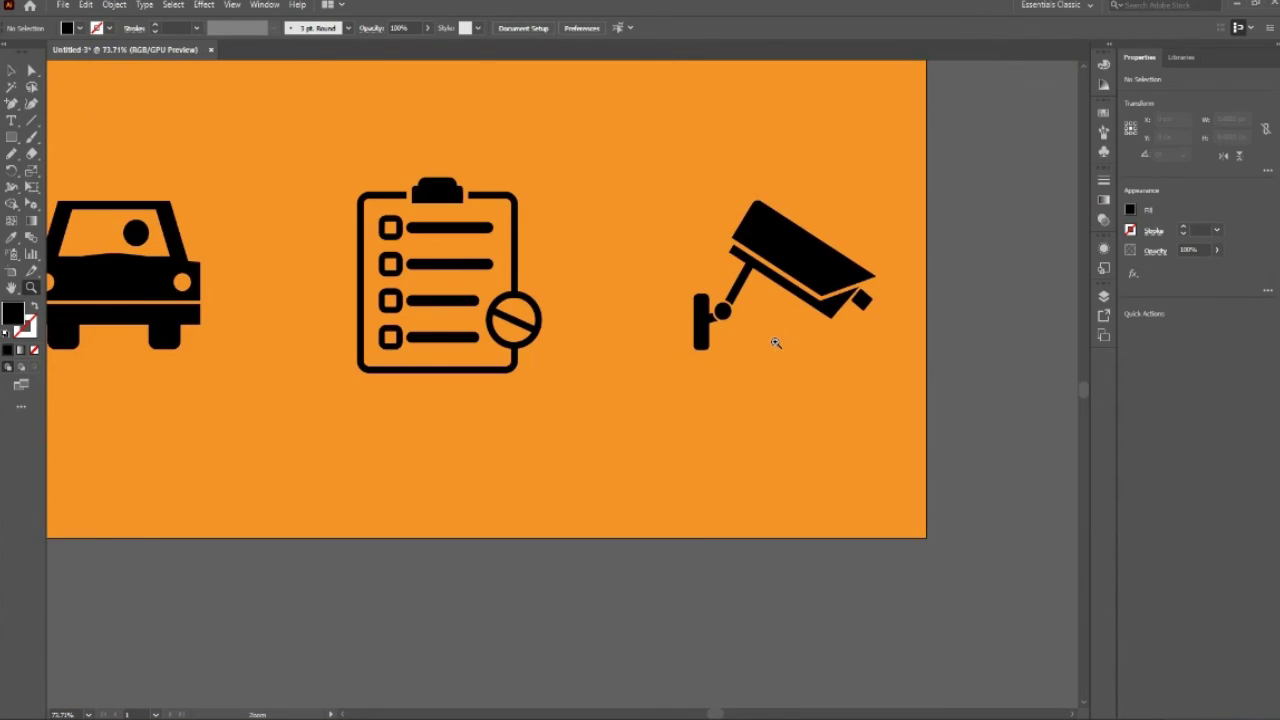
{"action": "scroll", "coordinate": [777, 343], "scroll_direction": "down", "scroll_amount": 2}
{"action": "scroll", "coordinate": [680, 340], "scroll_direction": "down", "scroll_amount": 1}
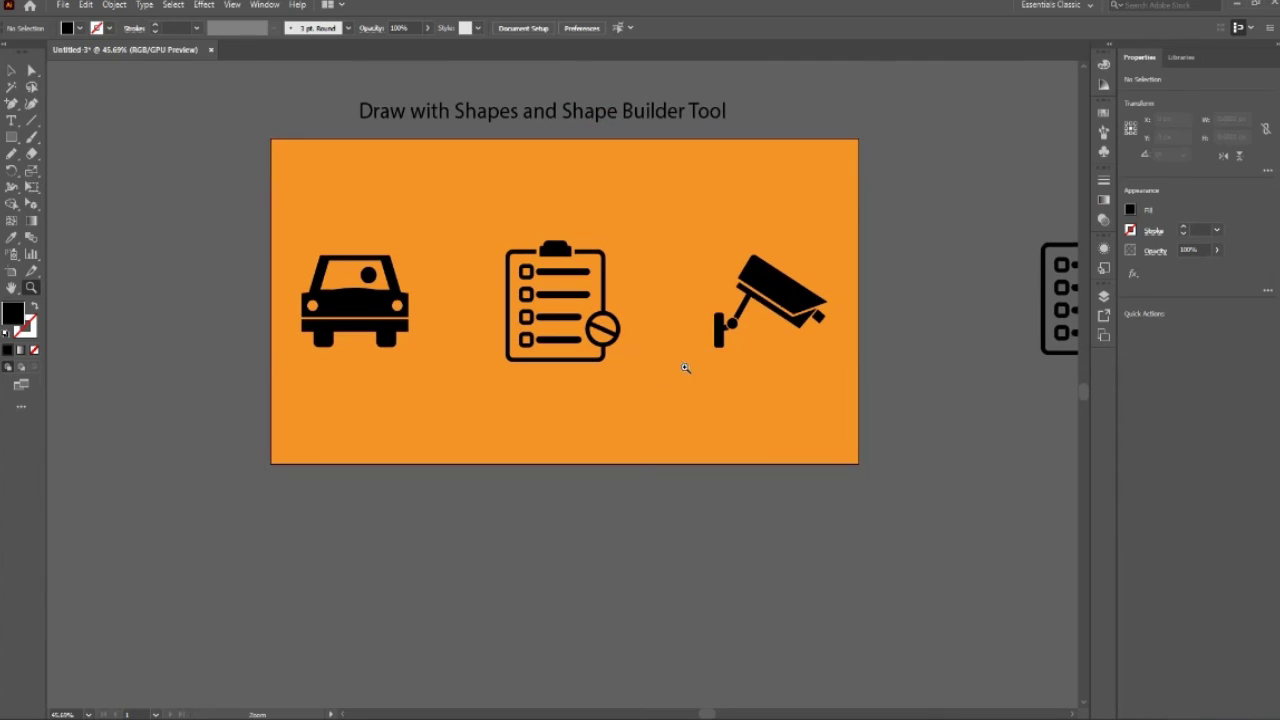
{"action": "scroll", "coordinate": [440, 300], "scroll_direction": "up", "scroll_amount": 1}
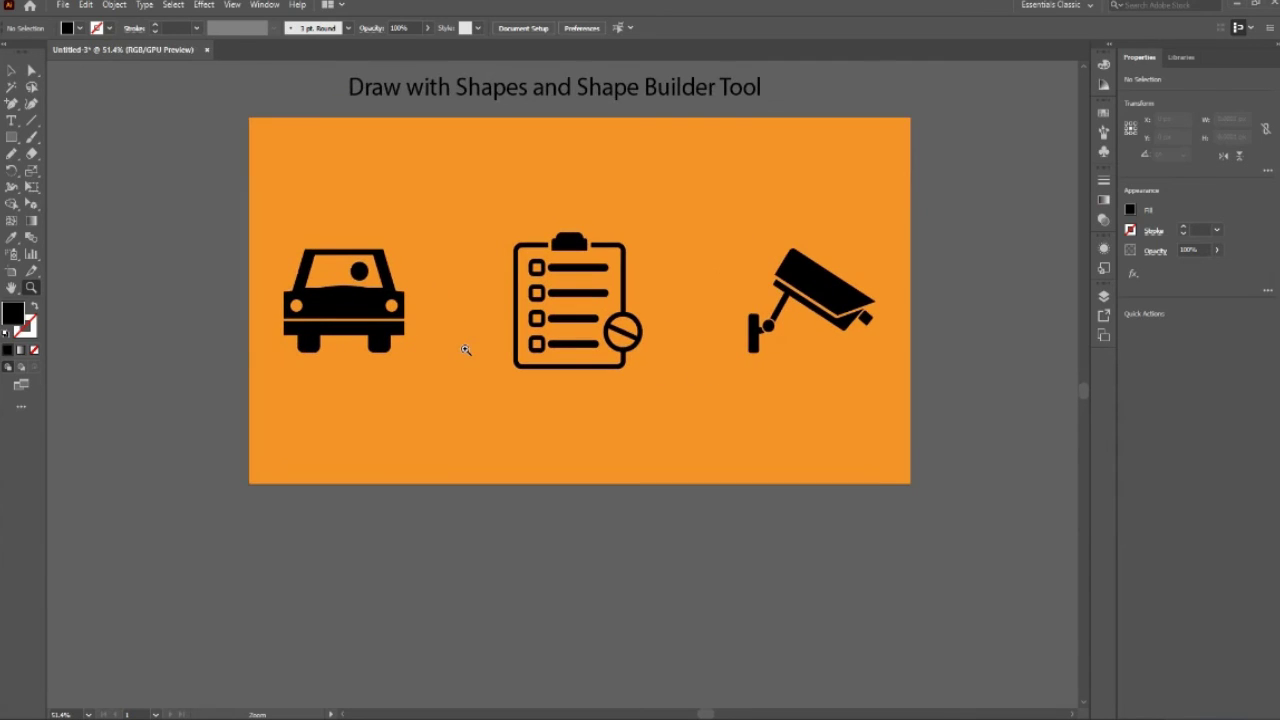
{"action": "left_click", "coordinate": [11, 70]}
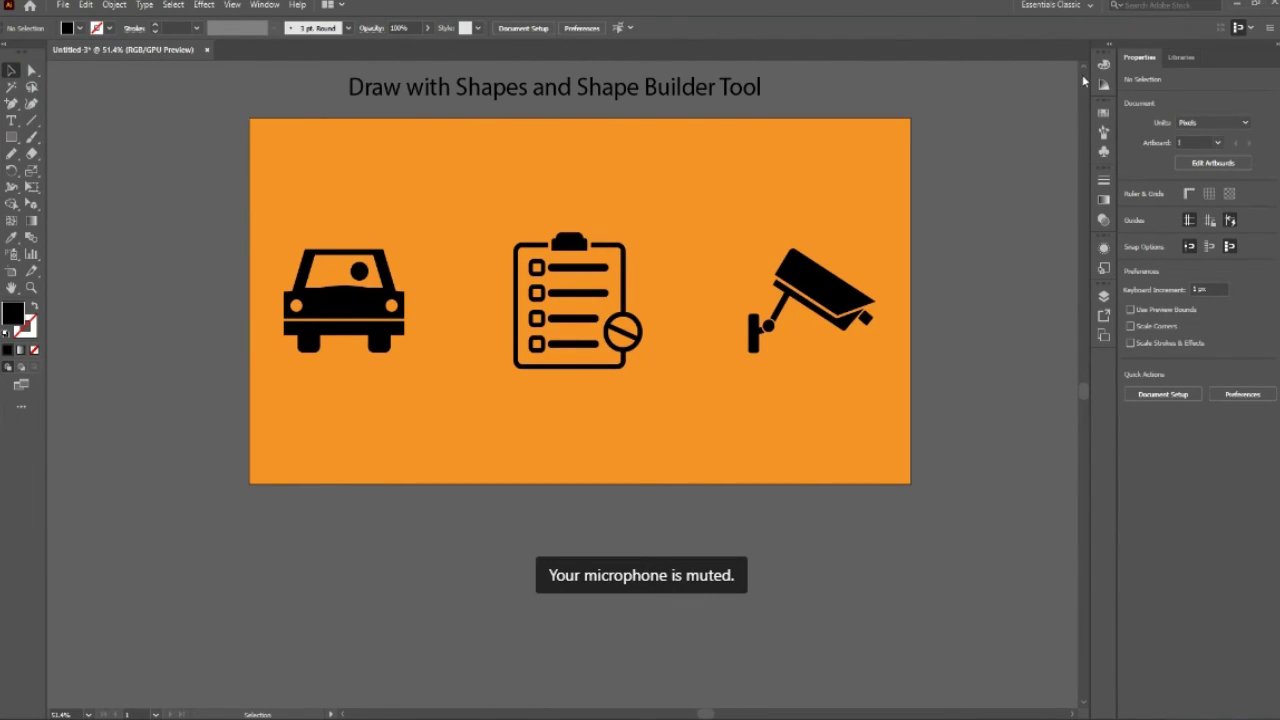
{"action": "scroll", "coordinate": [1065, 100], "scroll_direction": "up", "scroll_amount": 1}
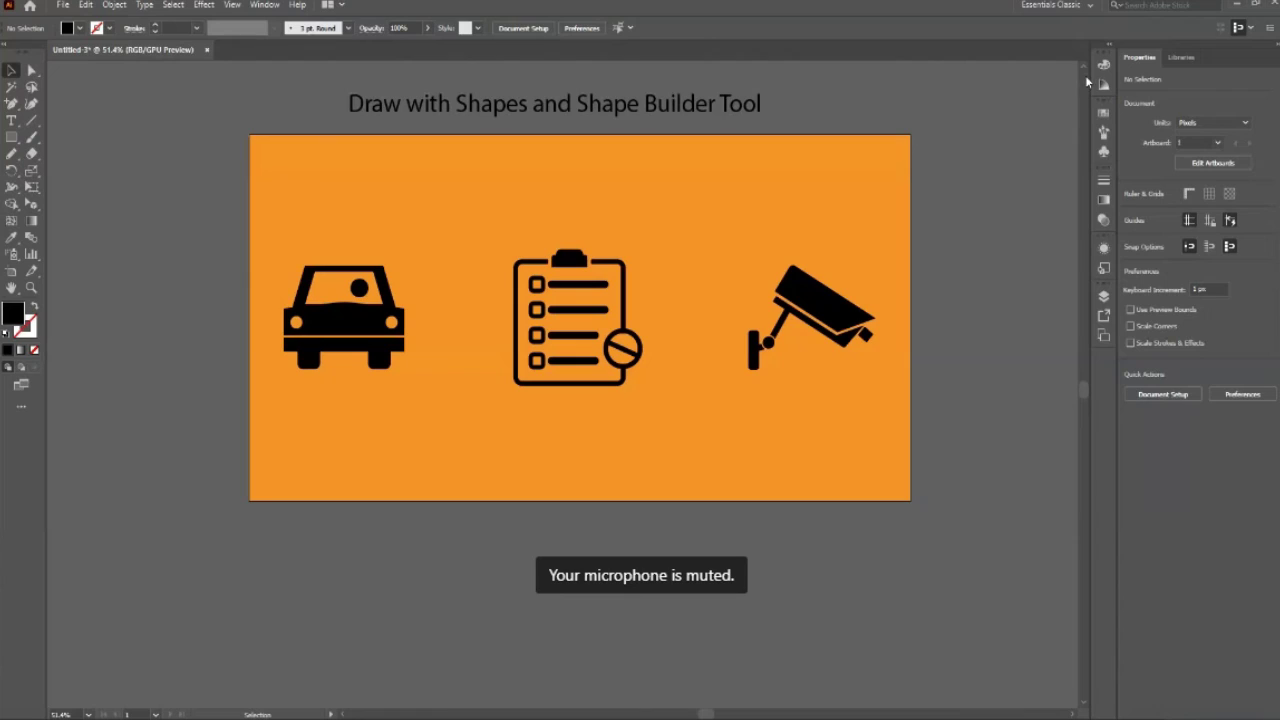
{"action": "scroll", "coordinate": [503, 406], "scroll_direction": "up", "scroll_amount": 1}
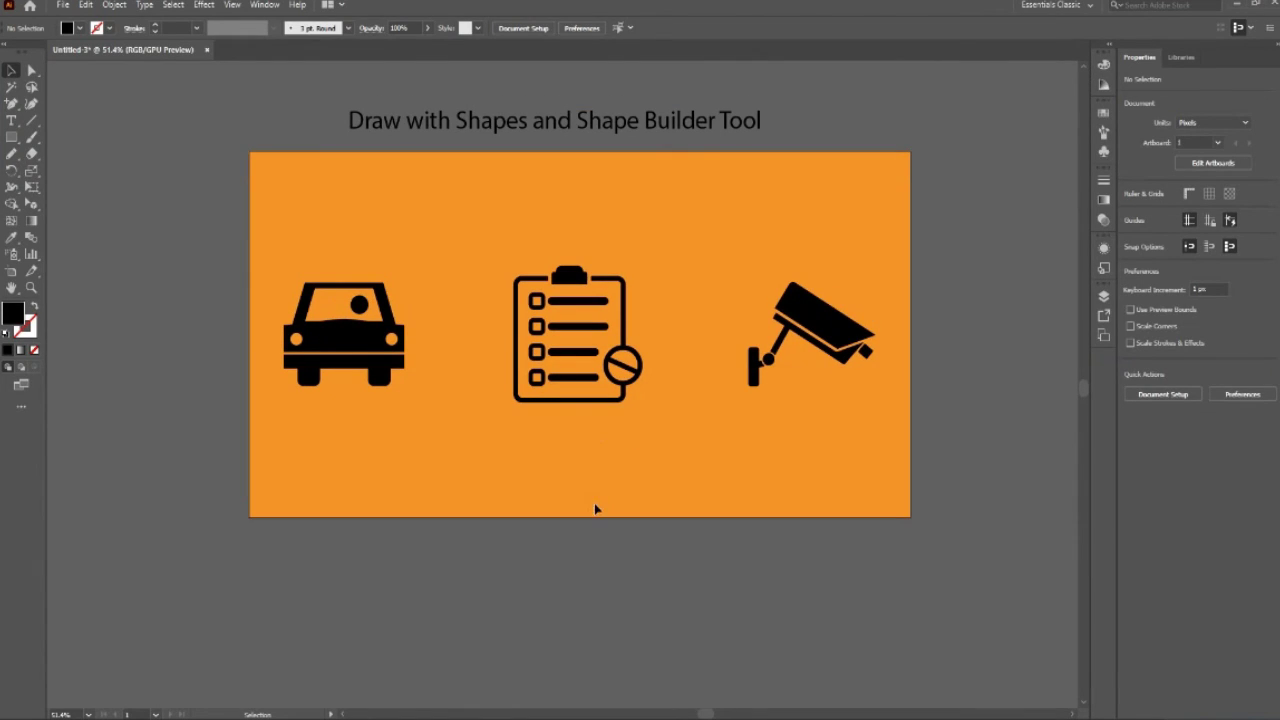
{"action": "key", "text": "F11"}
{"action": "left_click_drag", "start_coordinate": [738, 484], "coordinate": [762, 523]}
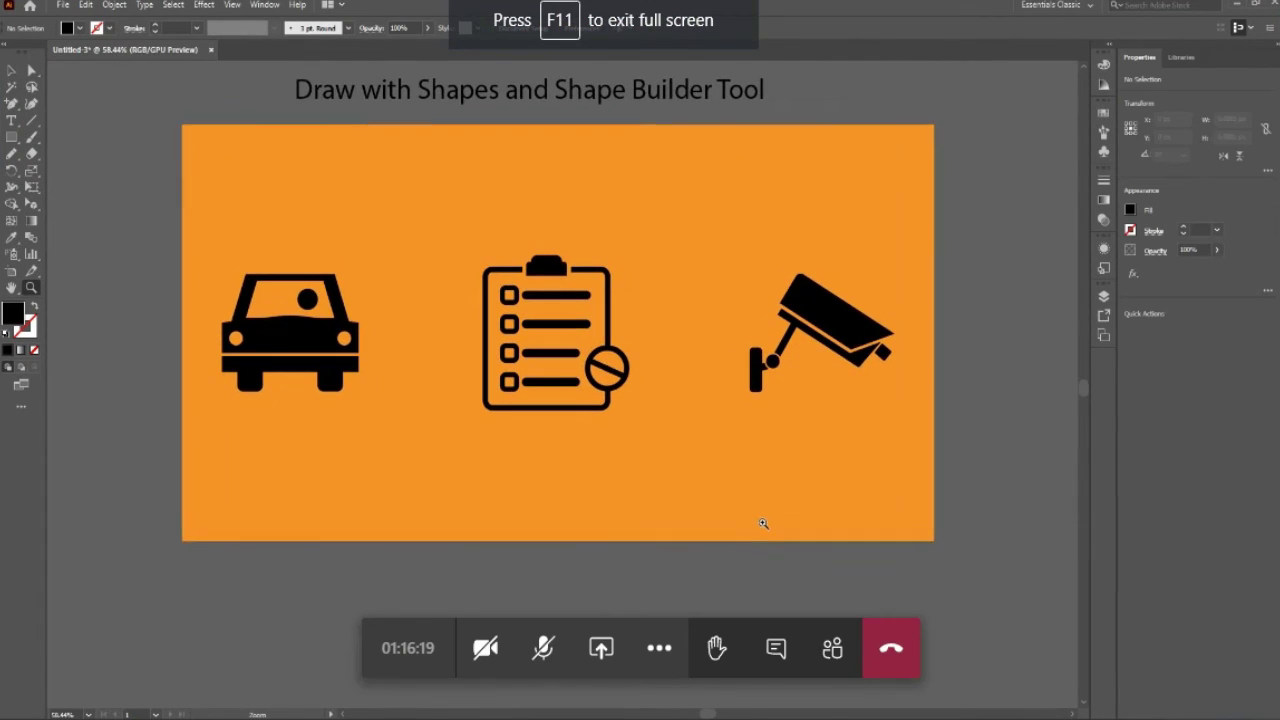